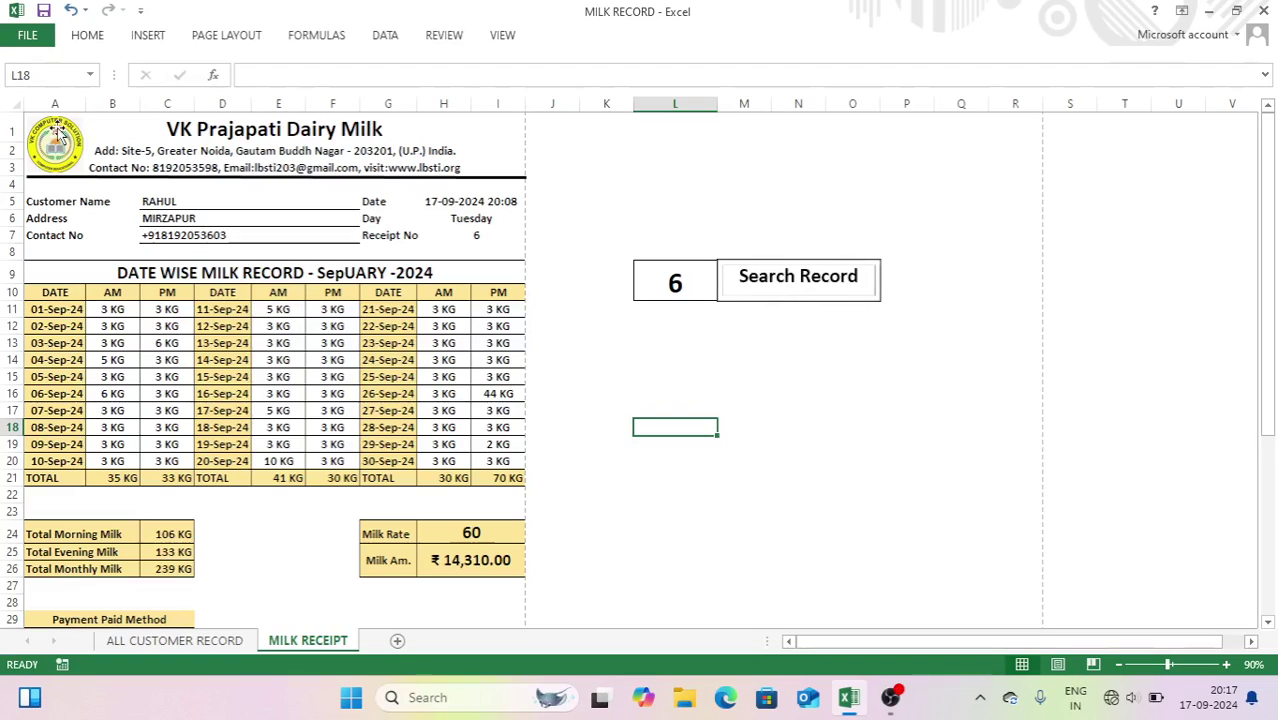
- Preview the milk receipt as it would print, then return to the sheet
left_click(558, 131)
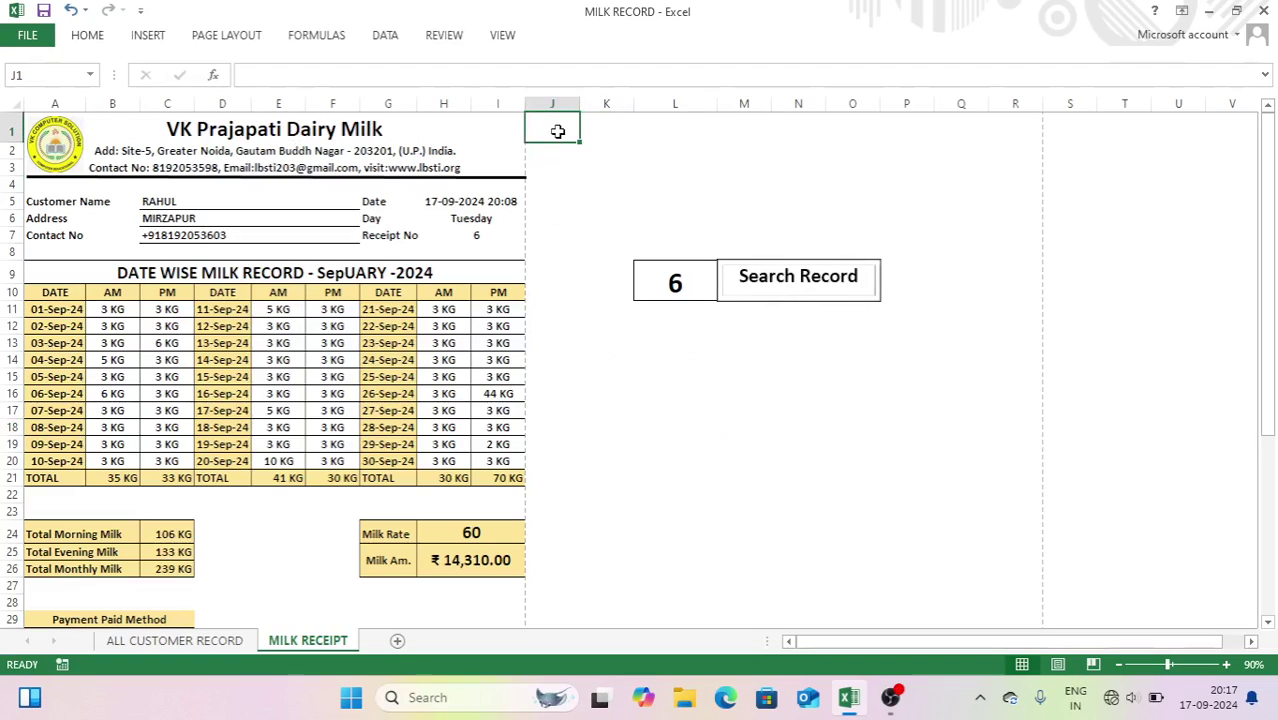
key("ctrl+p")
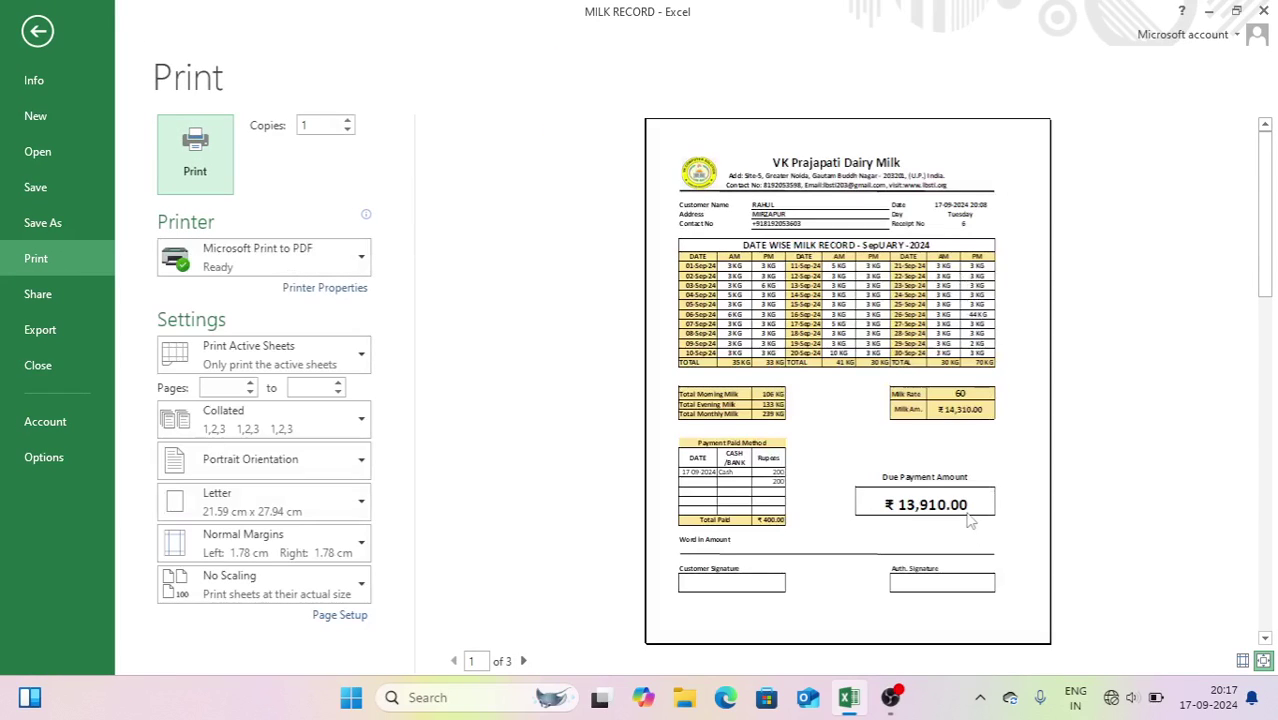
key("Escape")
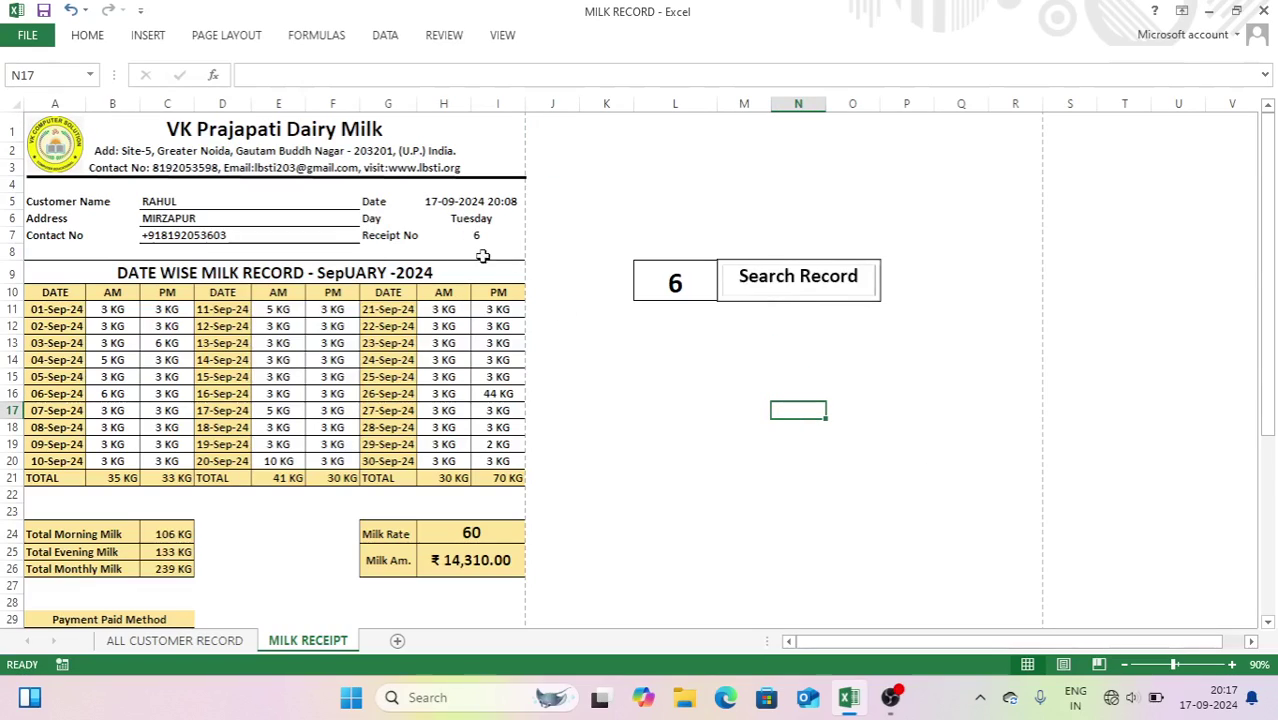
- Check the customer name lookup formula, then load receipt 9 via Search Record
left_click(173, 202)
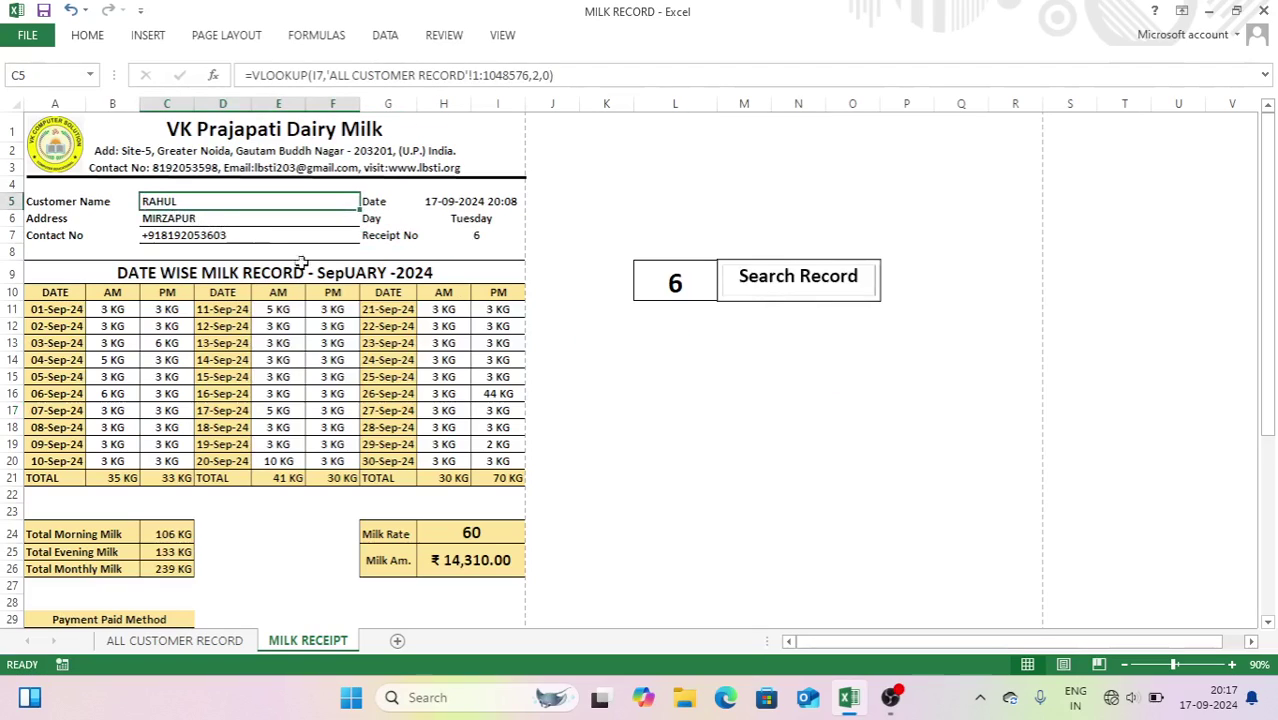
left_click(562, 232)
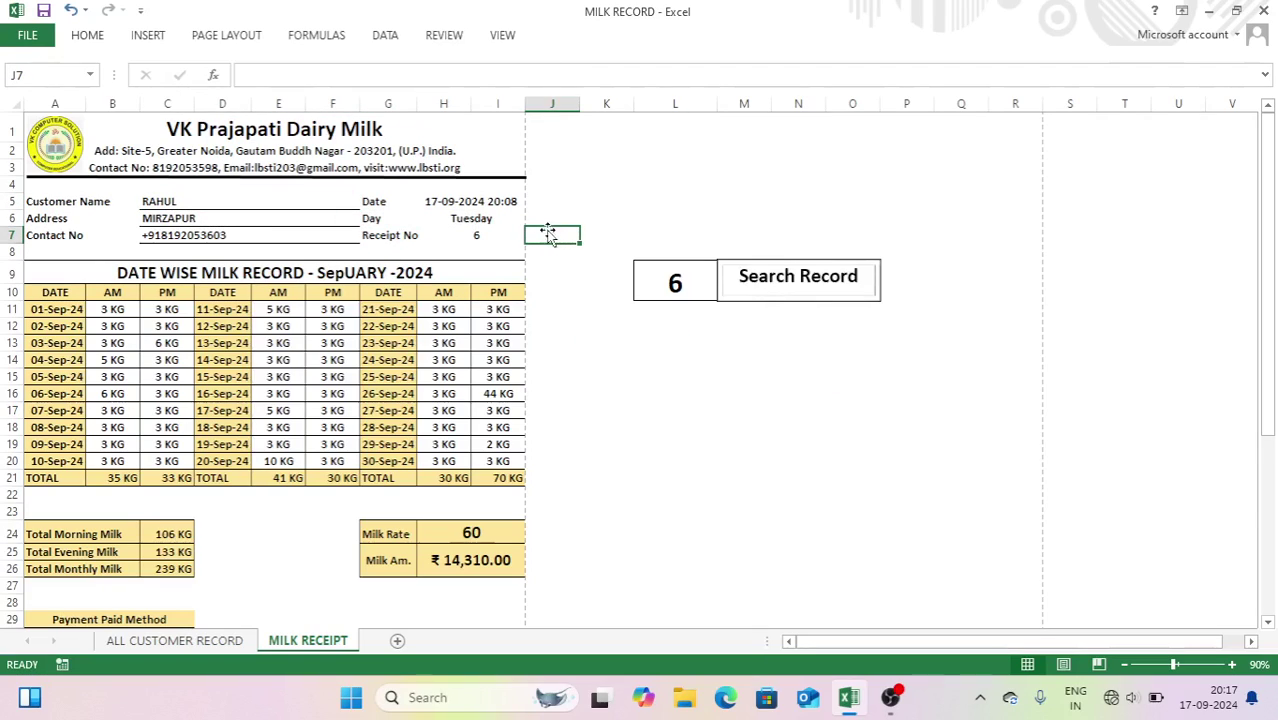
left_click(665, 285)
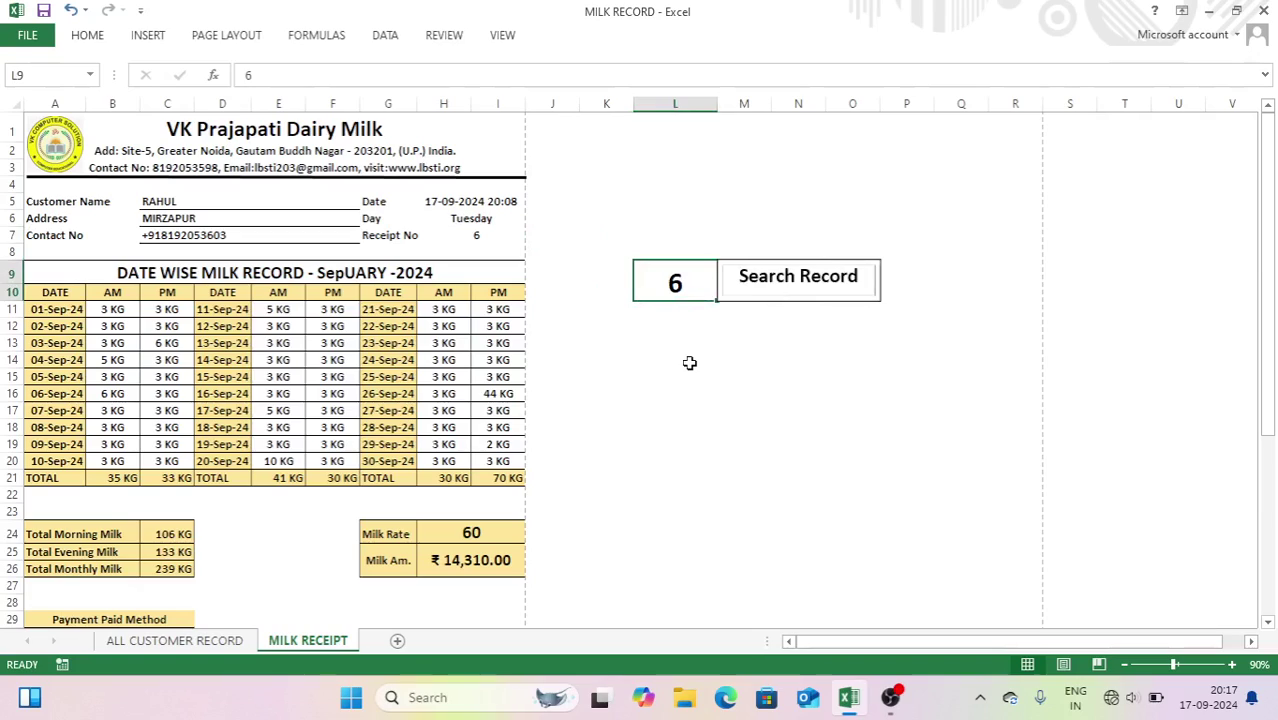
type("9")
left_click(770, 293)
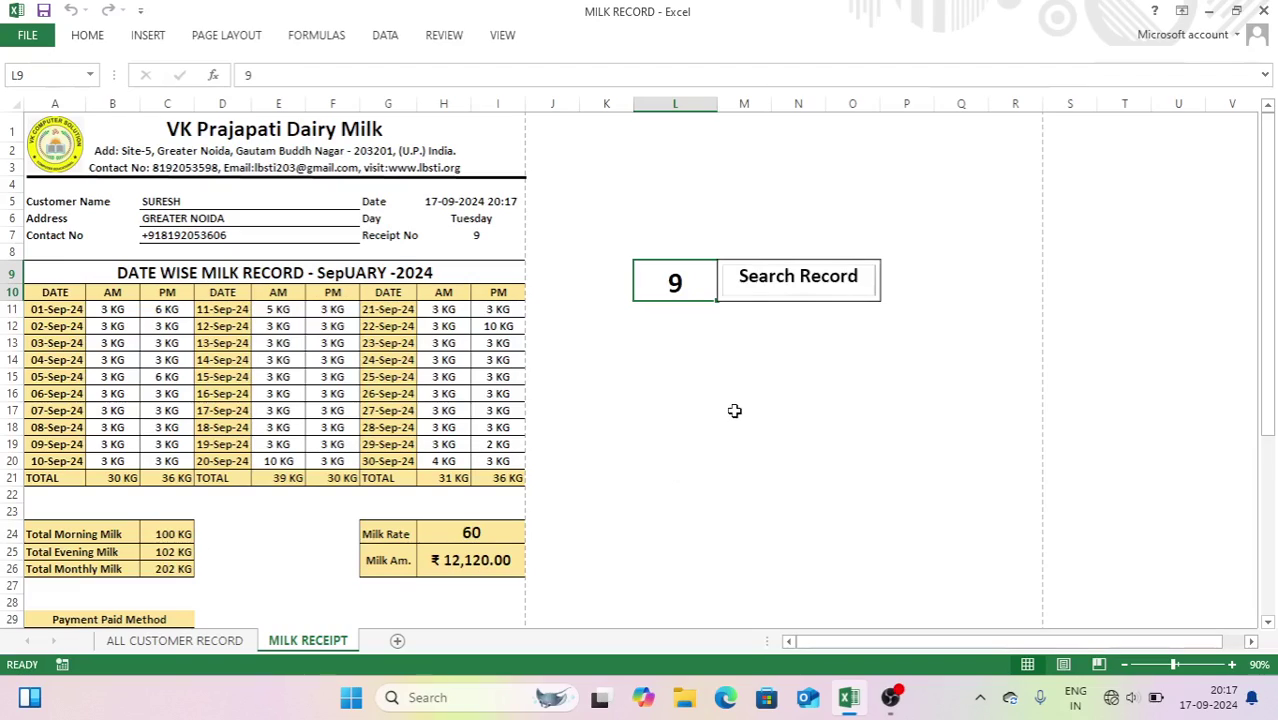
- Load receipt 7 with Search Record and scroll down to its payment and due section
type("7")
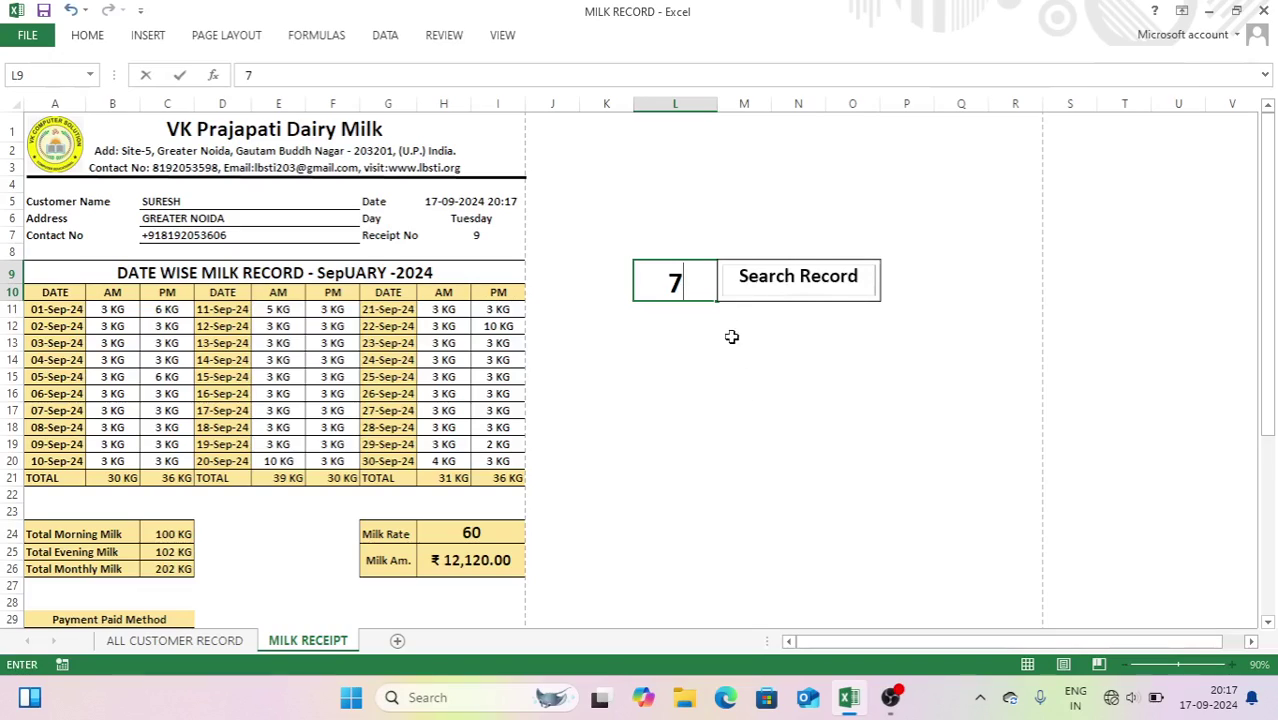
left_click(759, 292)
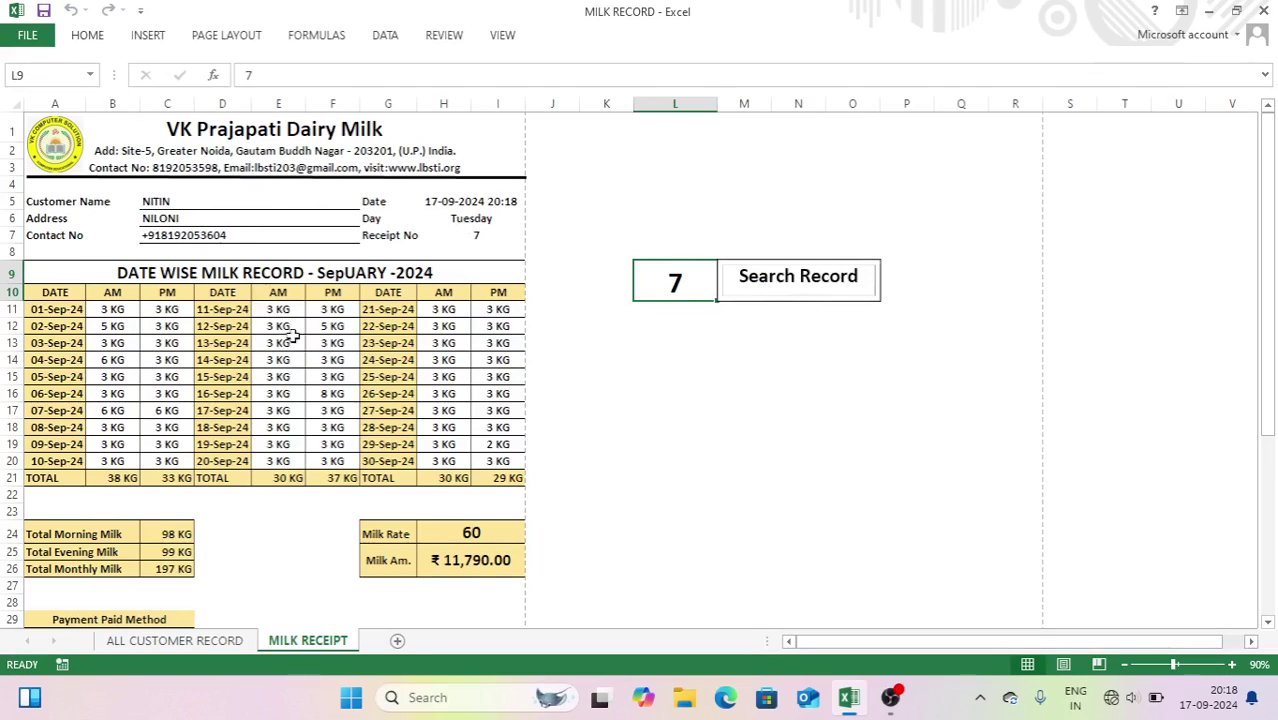
left_click_drag(1270, 335, 1270, 380)
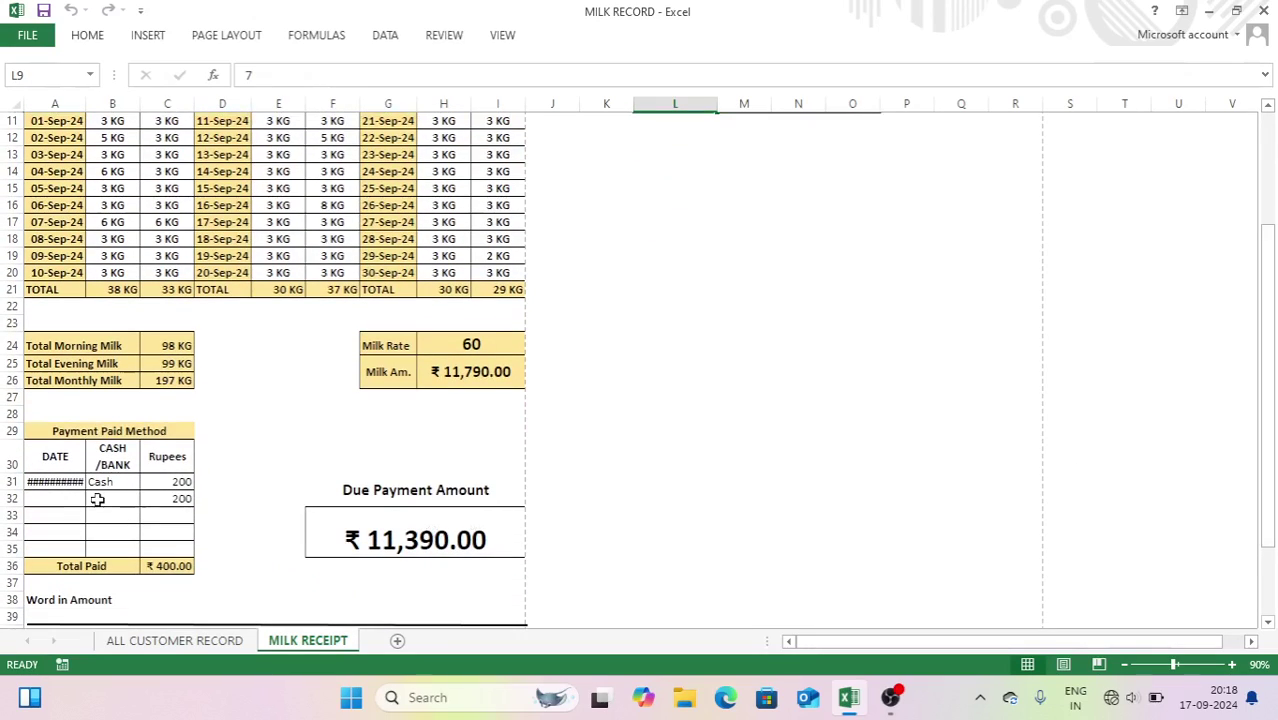
- Record a second payment of 500 by Bank in row 32, then scroll back to the top
left_click(133, 499)
left_click(148, 499)
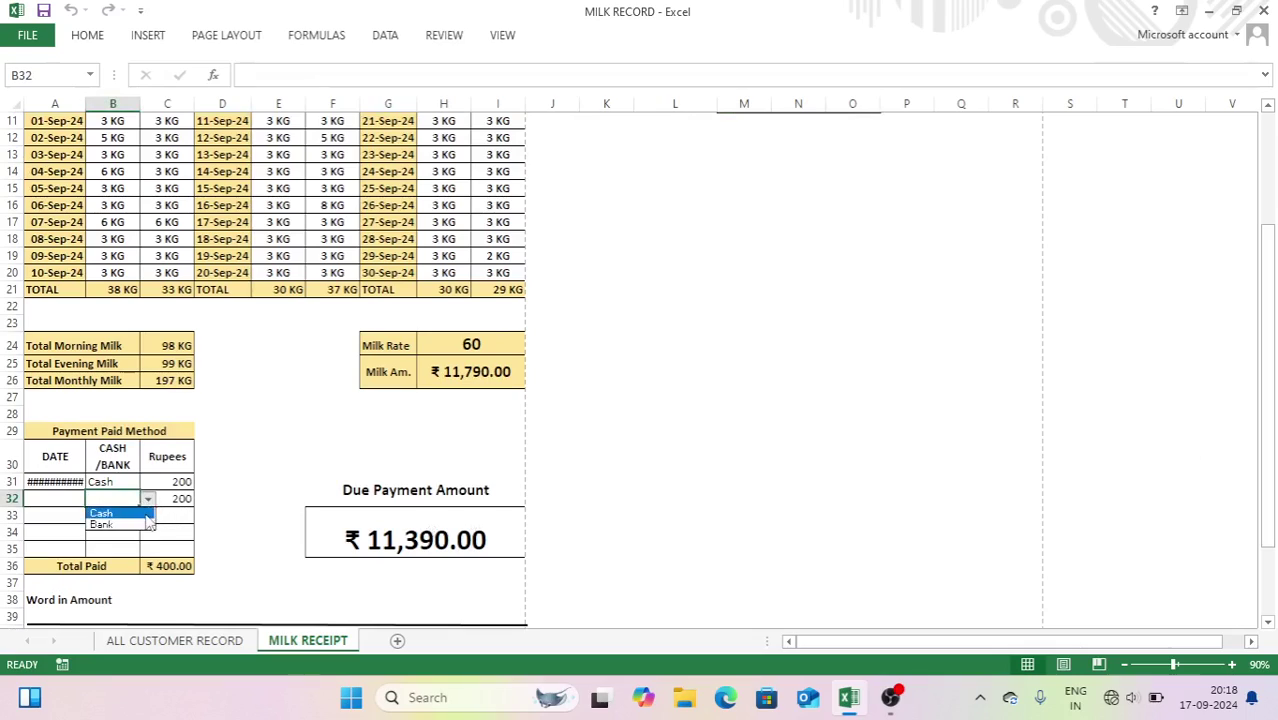
left_click(145, 524)
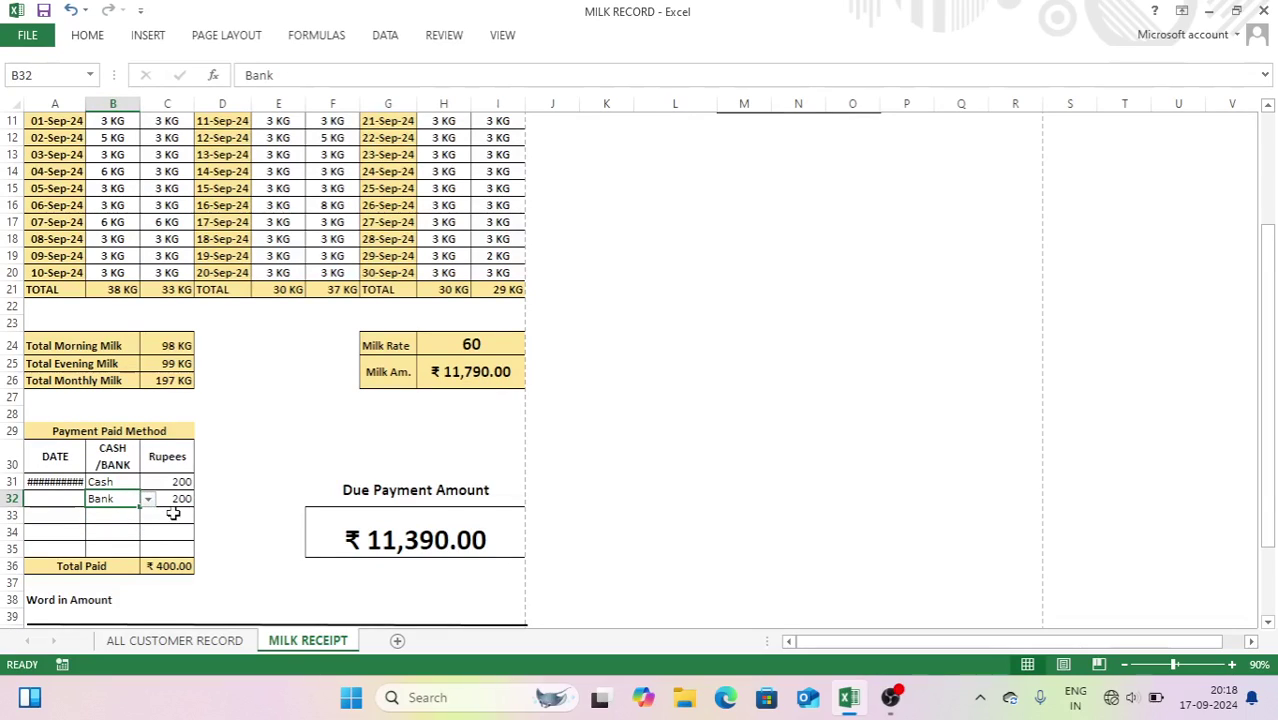
key("Tab")
type("500")
key("Return")
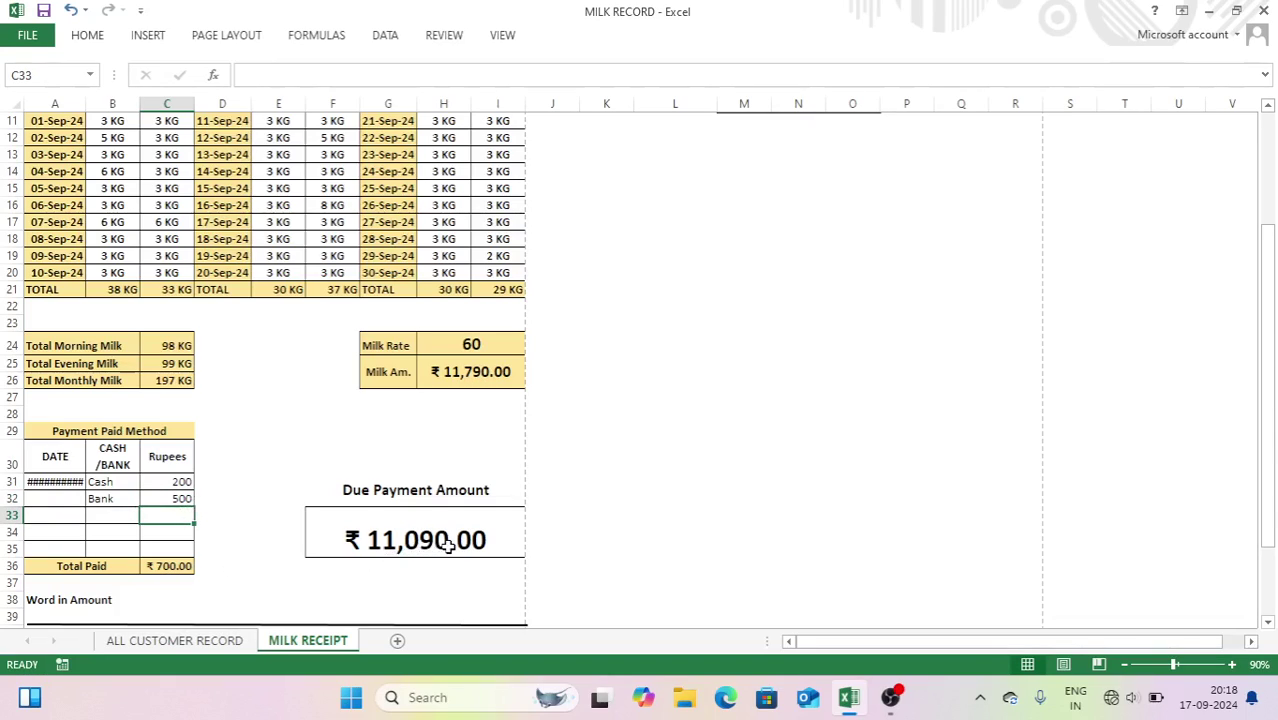
left_click_drag(1268, 390, 1268, 275)
left_click(624, 216)
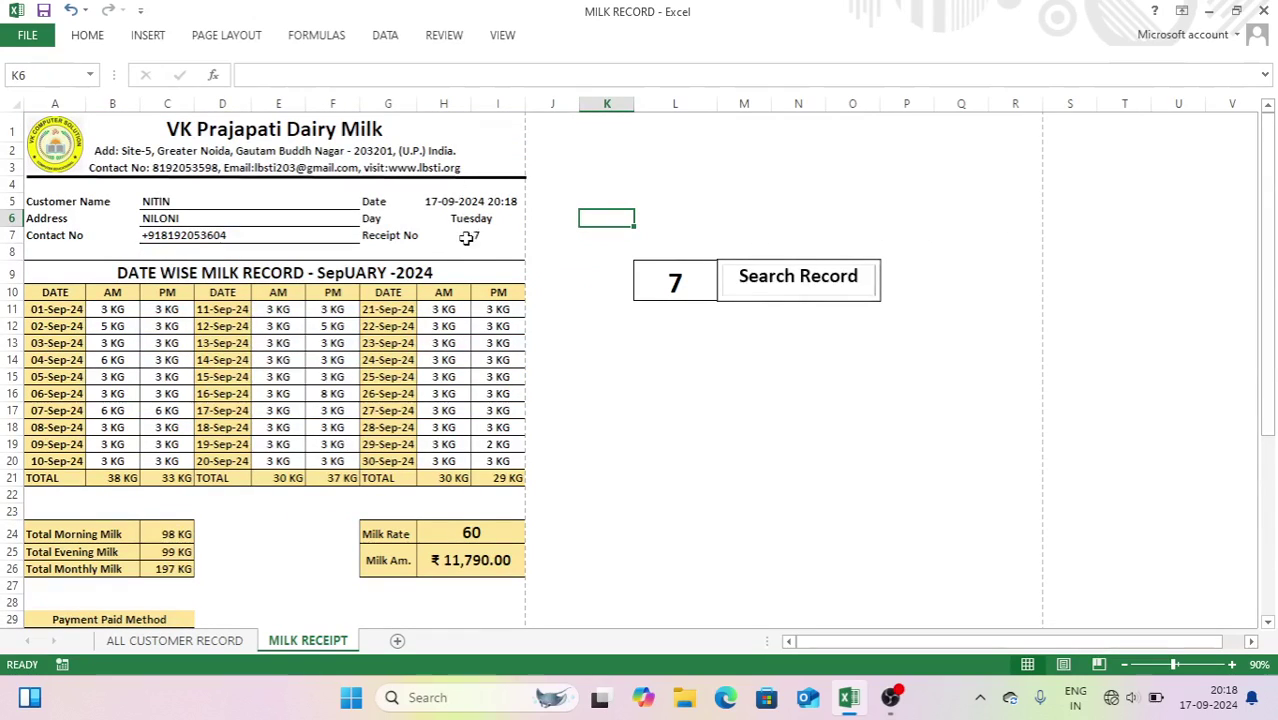
- Glance at ALL CUSTOMER RECORD, load receipt 5 on MILK RECEIPT, and print-preview it
left_click(176, 641)
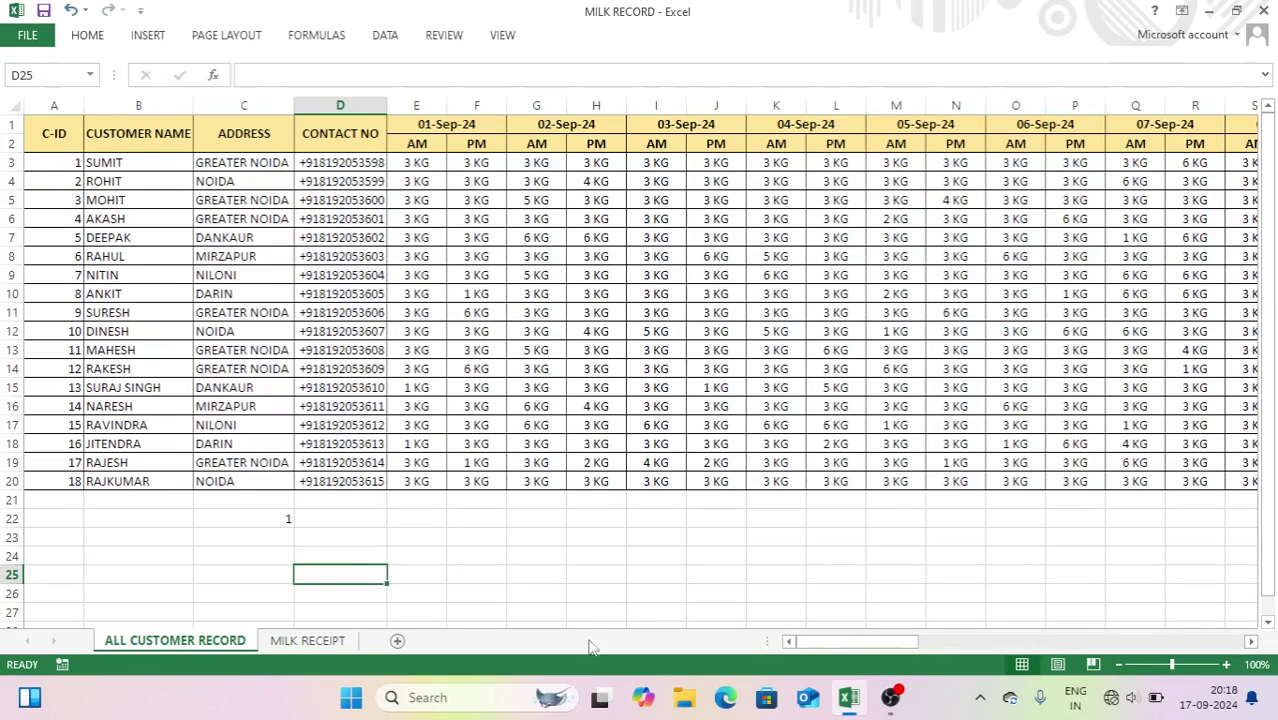
left_click(318, 641)
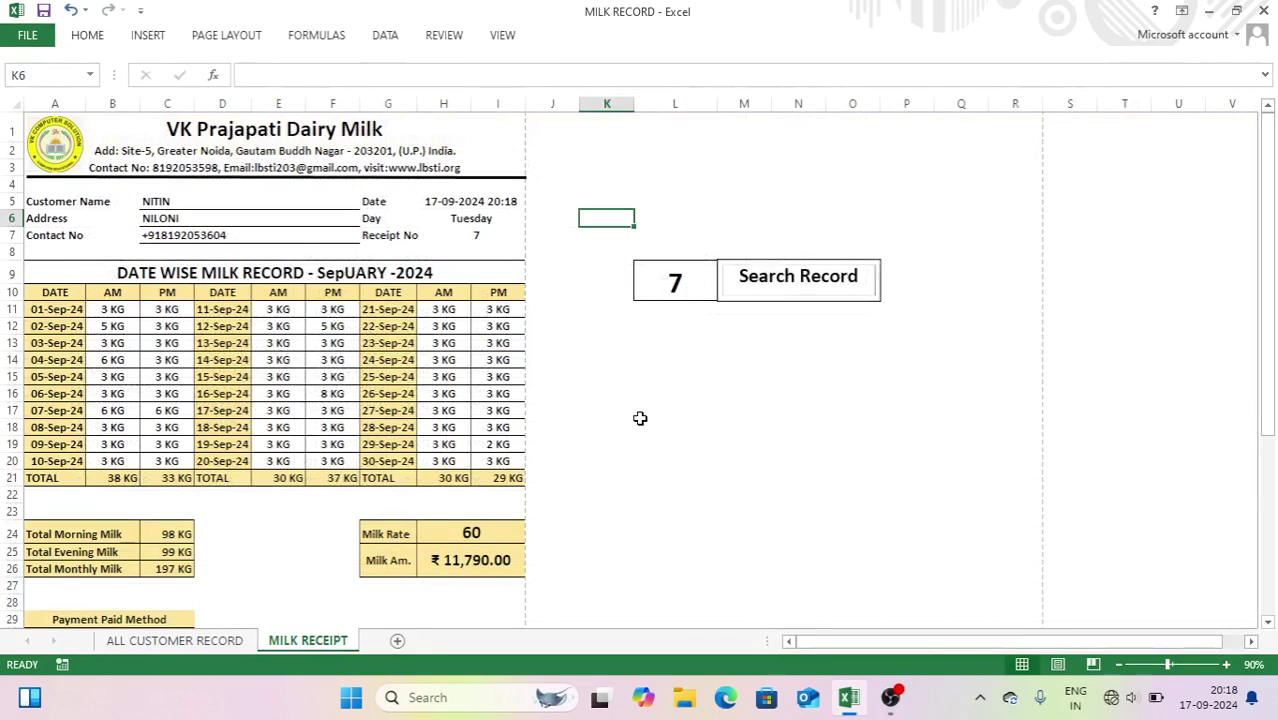
left_click(662, 283)
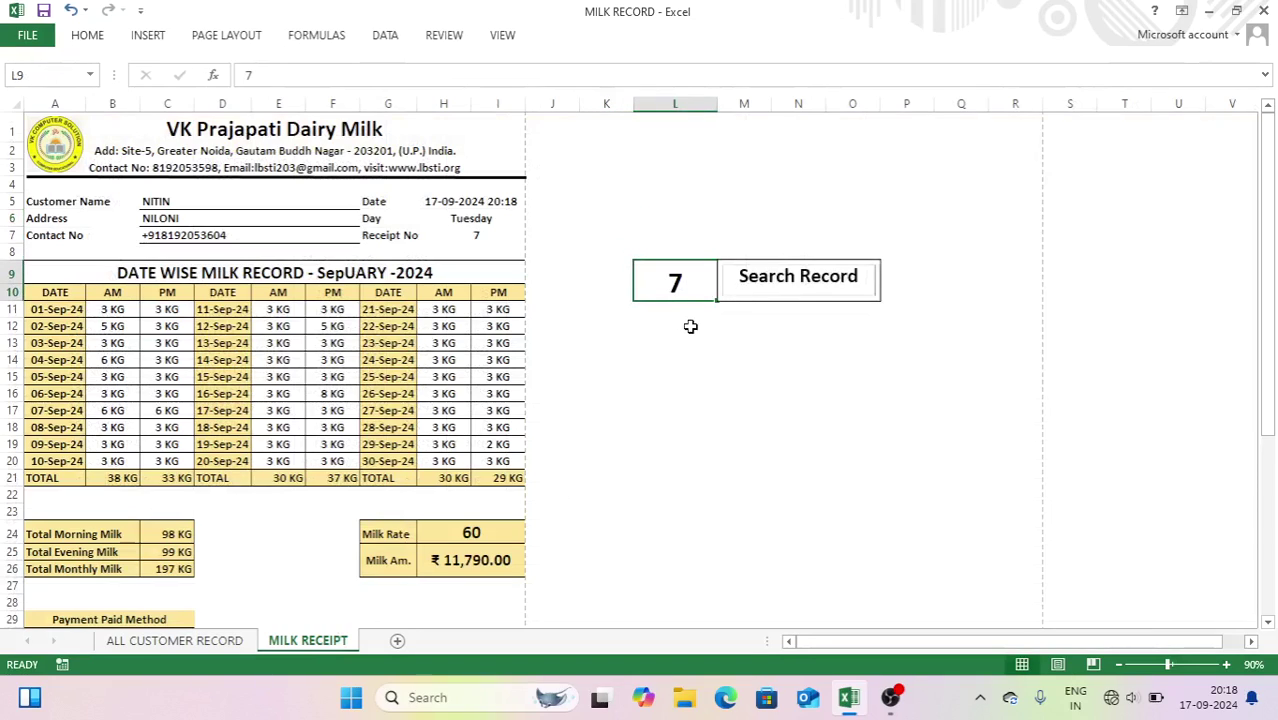
type("5")
key("Return")
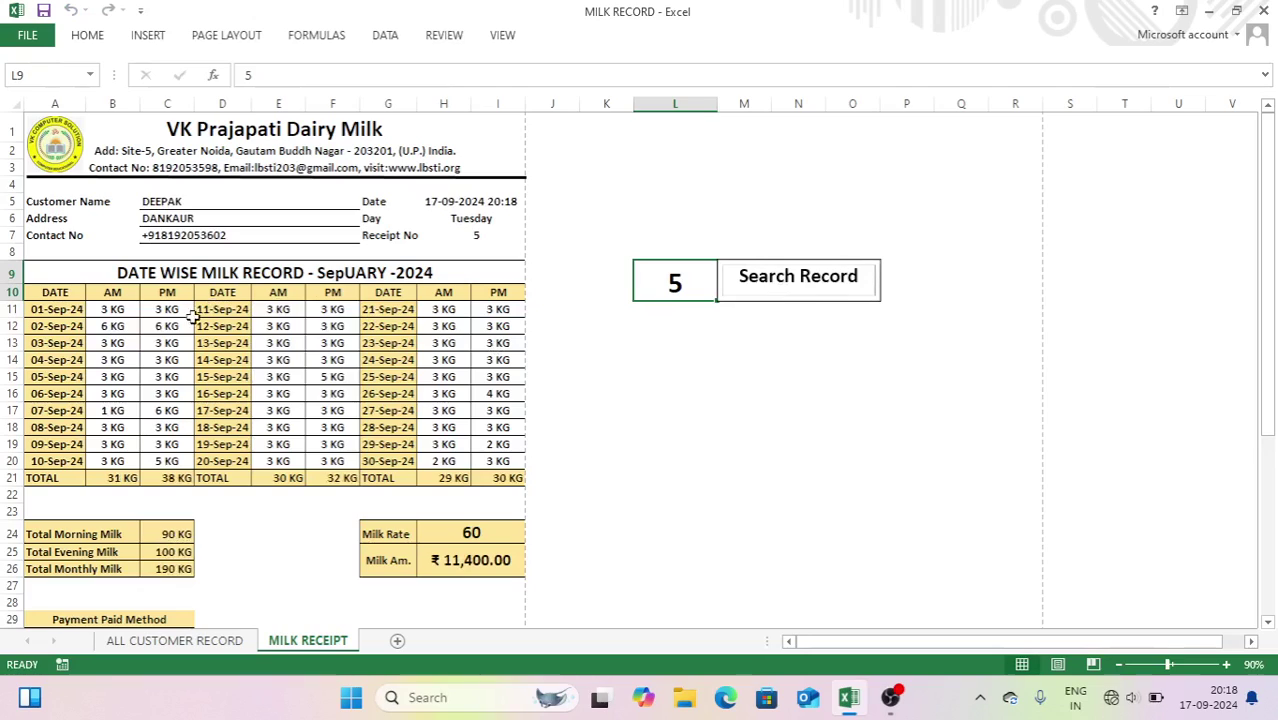
key("ctrl+p")
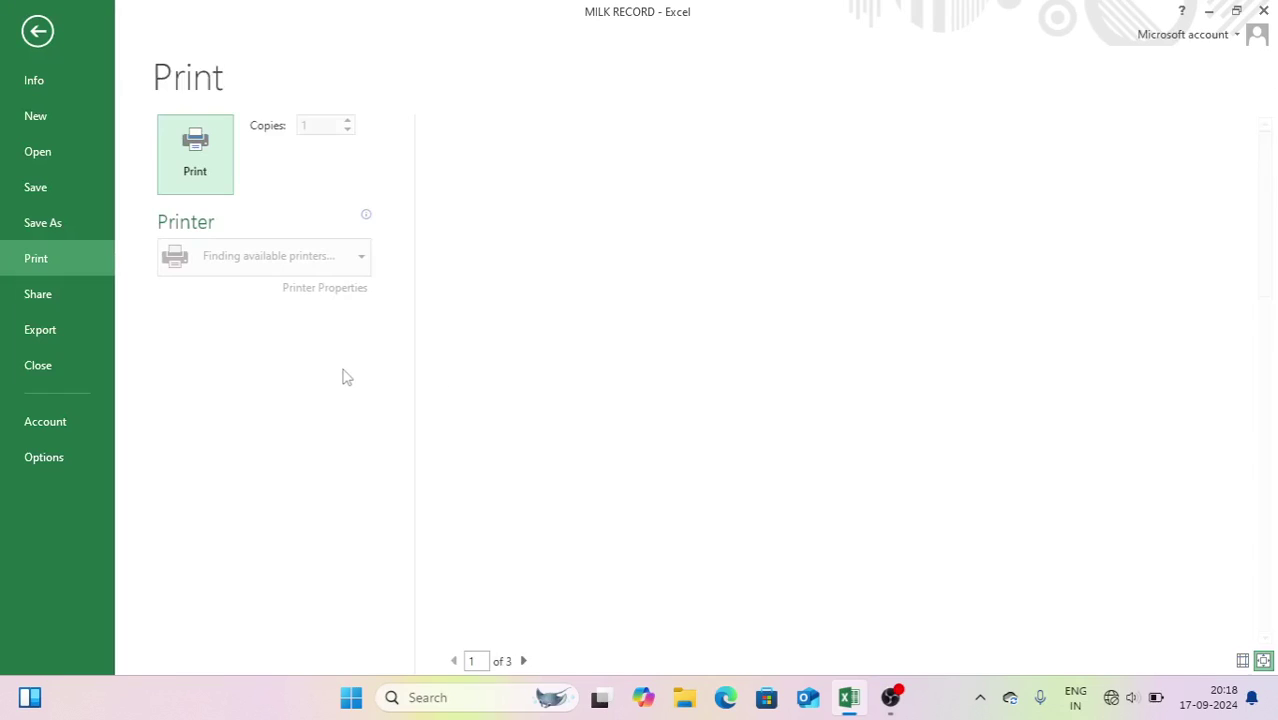
key("Escape")
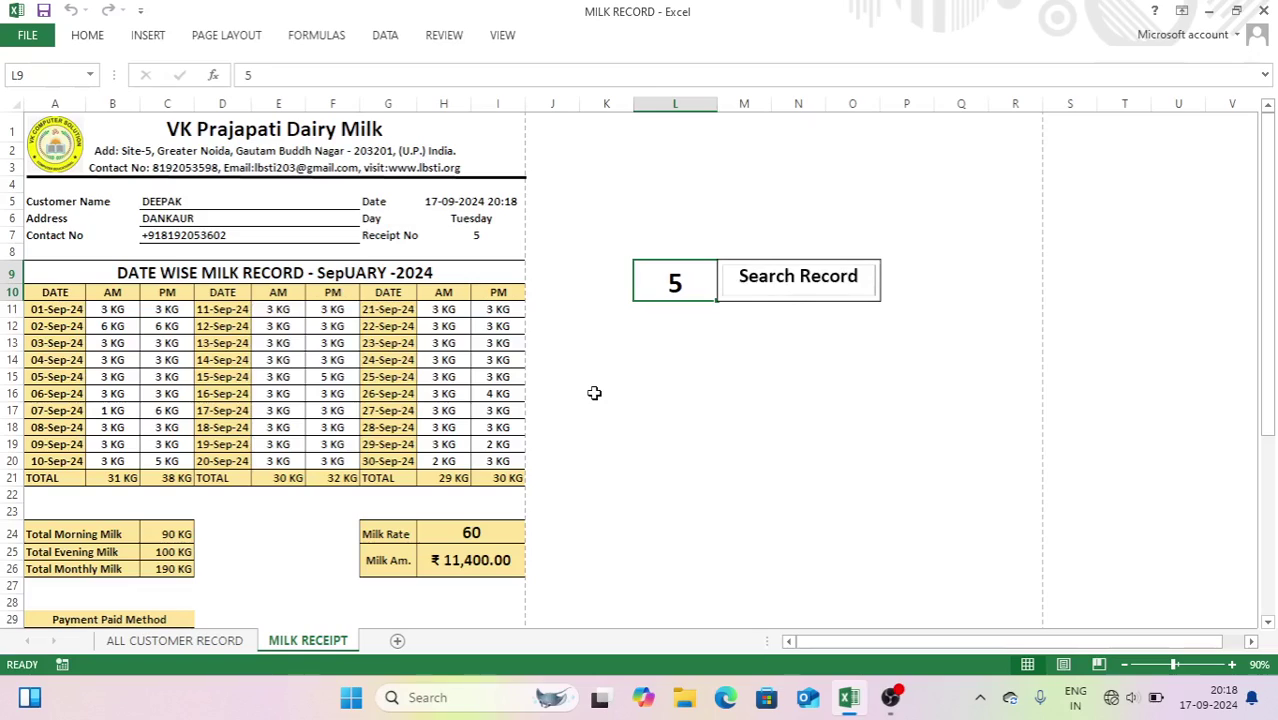
- Start a new blank workbook and enter DATE, AM, PM headers in A14:C14
key("ctrl+n")
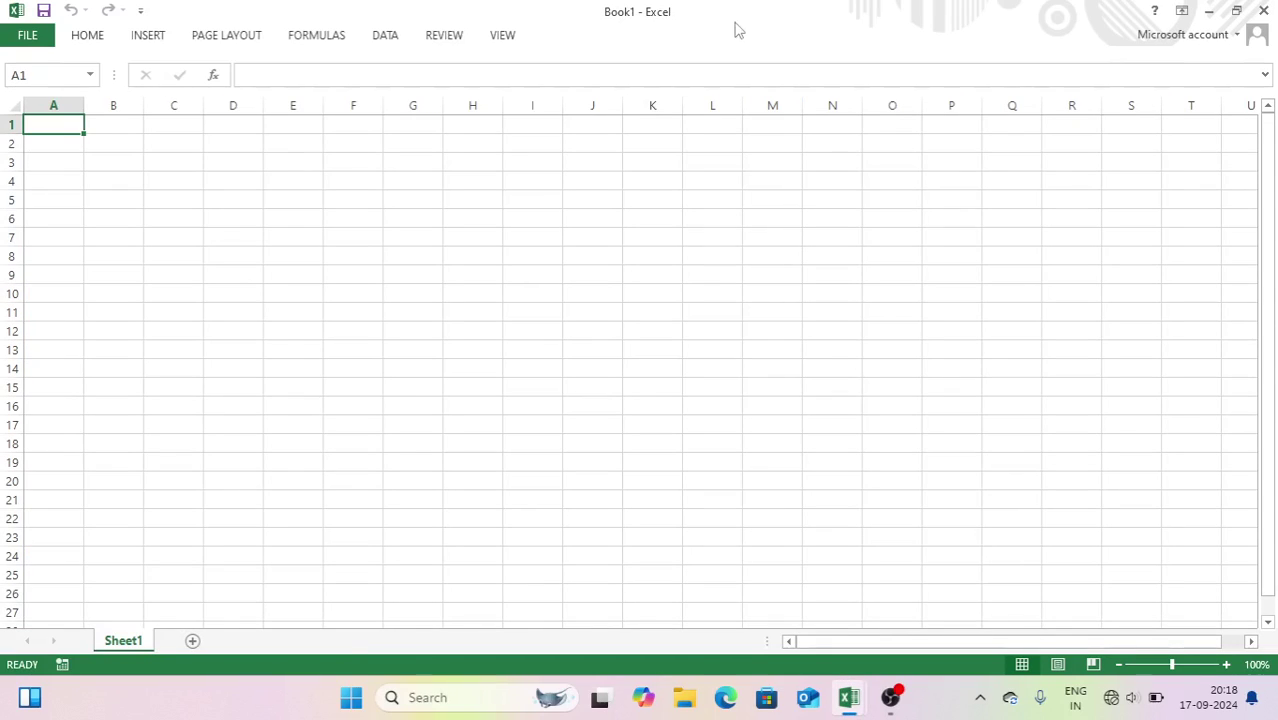
left_click_drag(391, 163, 380, 164)
left_click(300, 174)
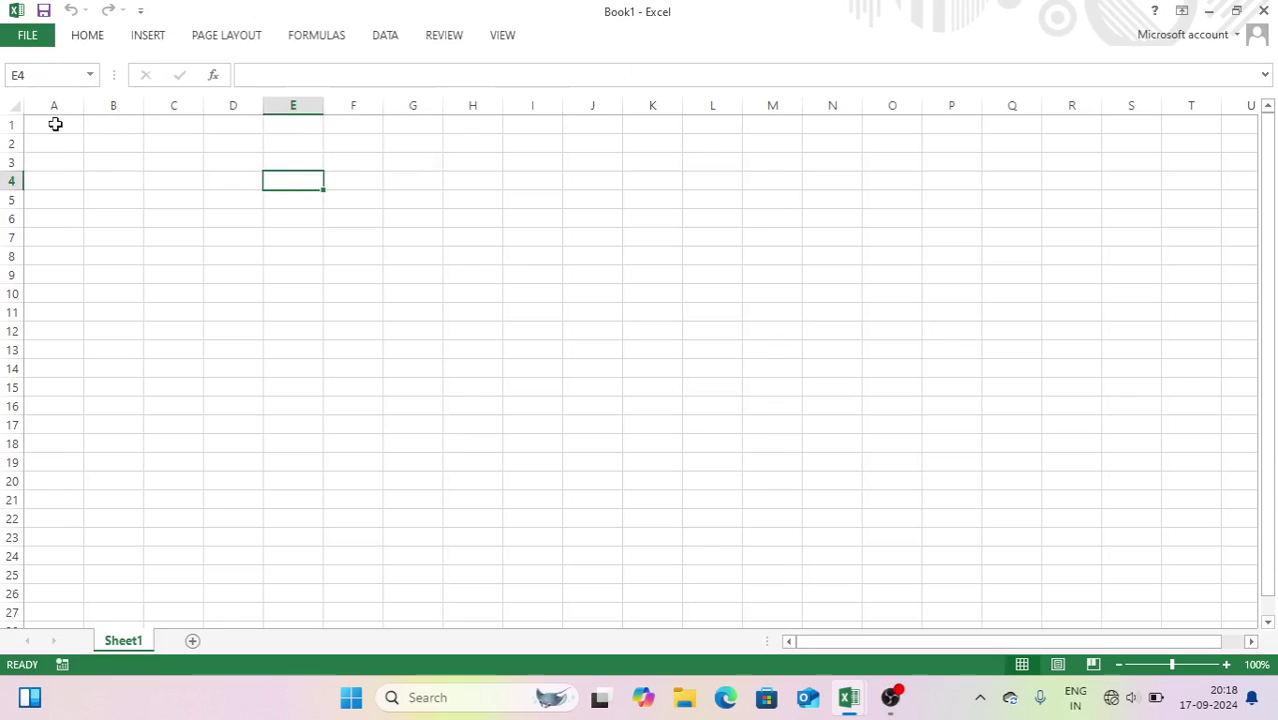
left_click(62, 348)
left_click(60, 366)
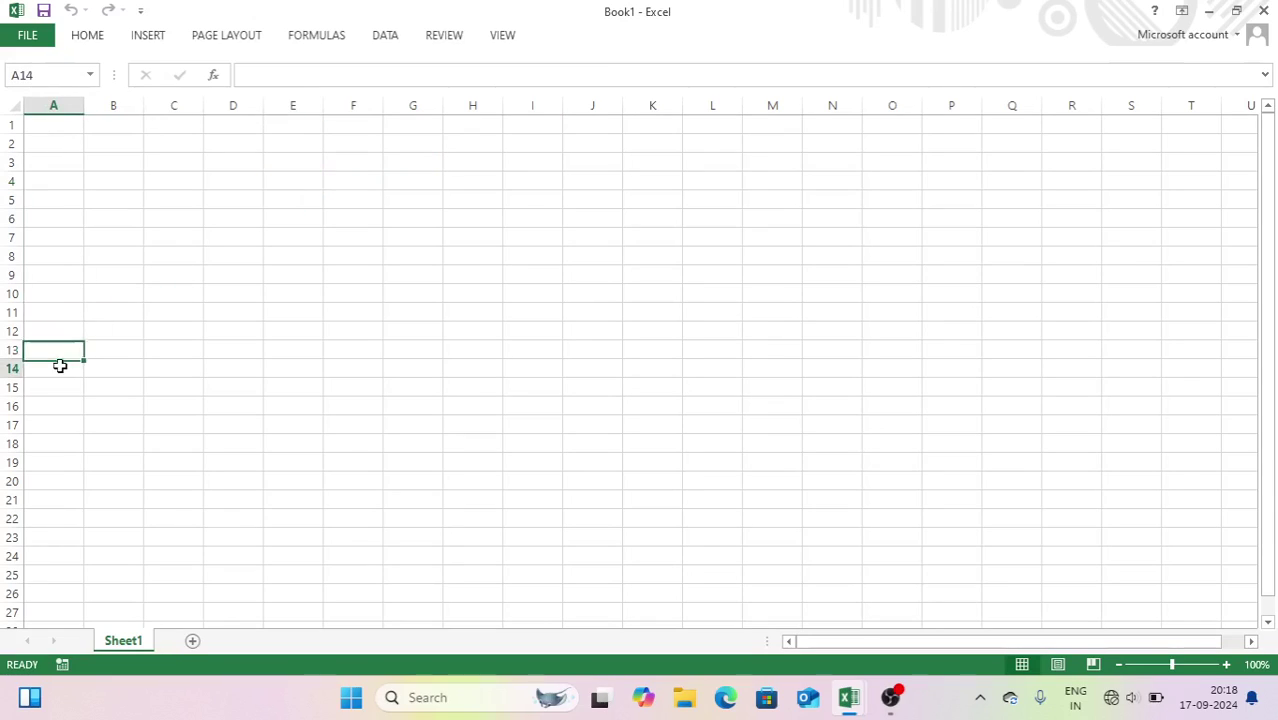
type("d")
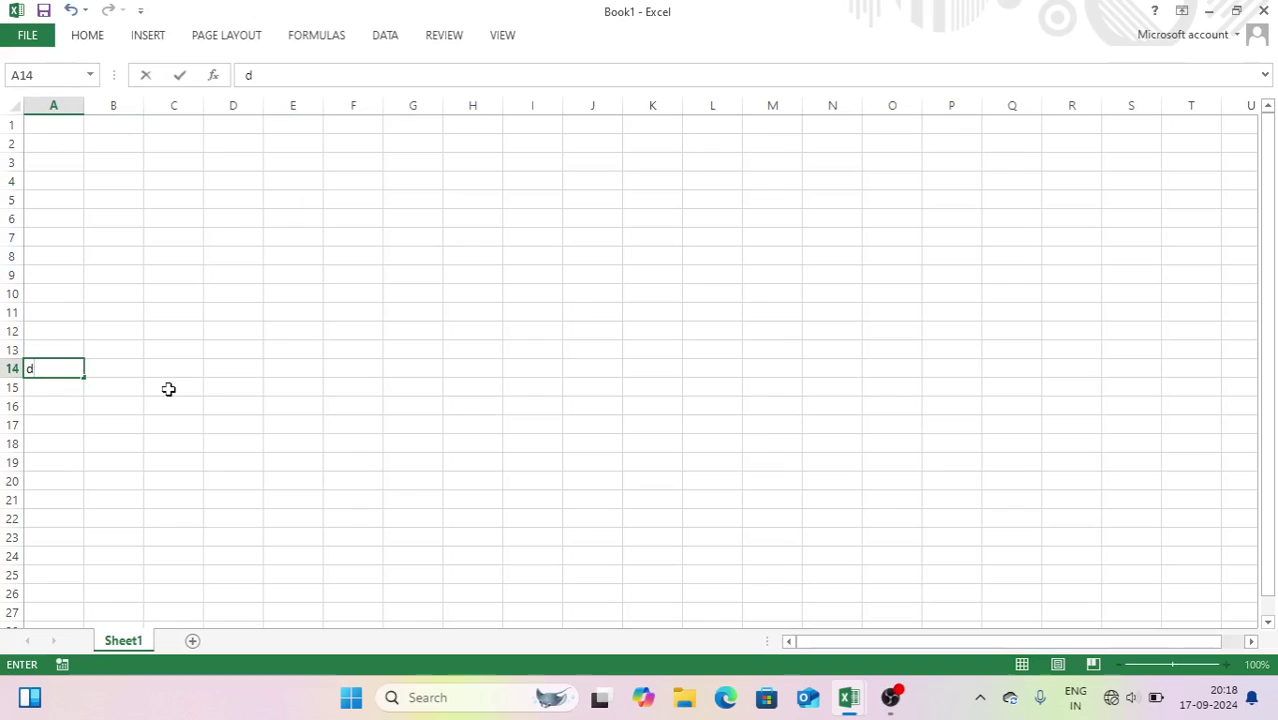
type("DATE")
key("Tab")
type("AM")
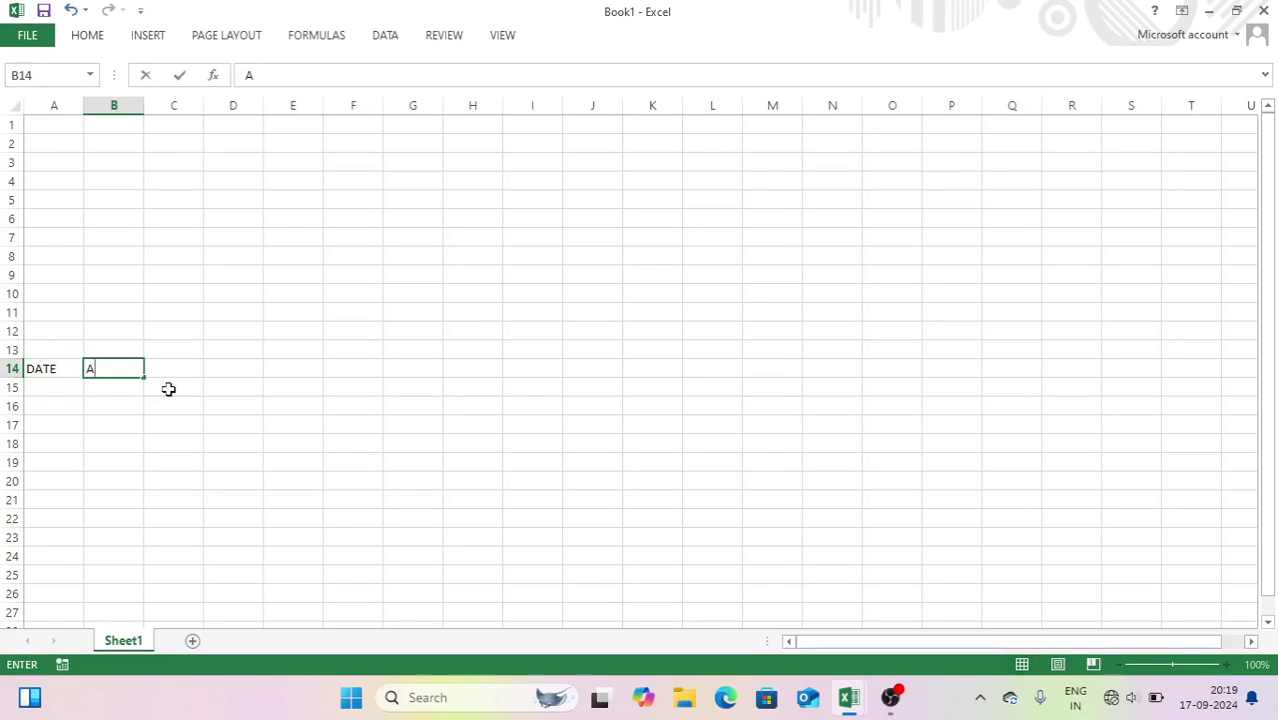
key("Tab")
type("PM")
key("Tab")
- Repeat the DATE, AM, PM headers twice more across D14:I14
type("DATE")
key("Tab")
type("AM")
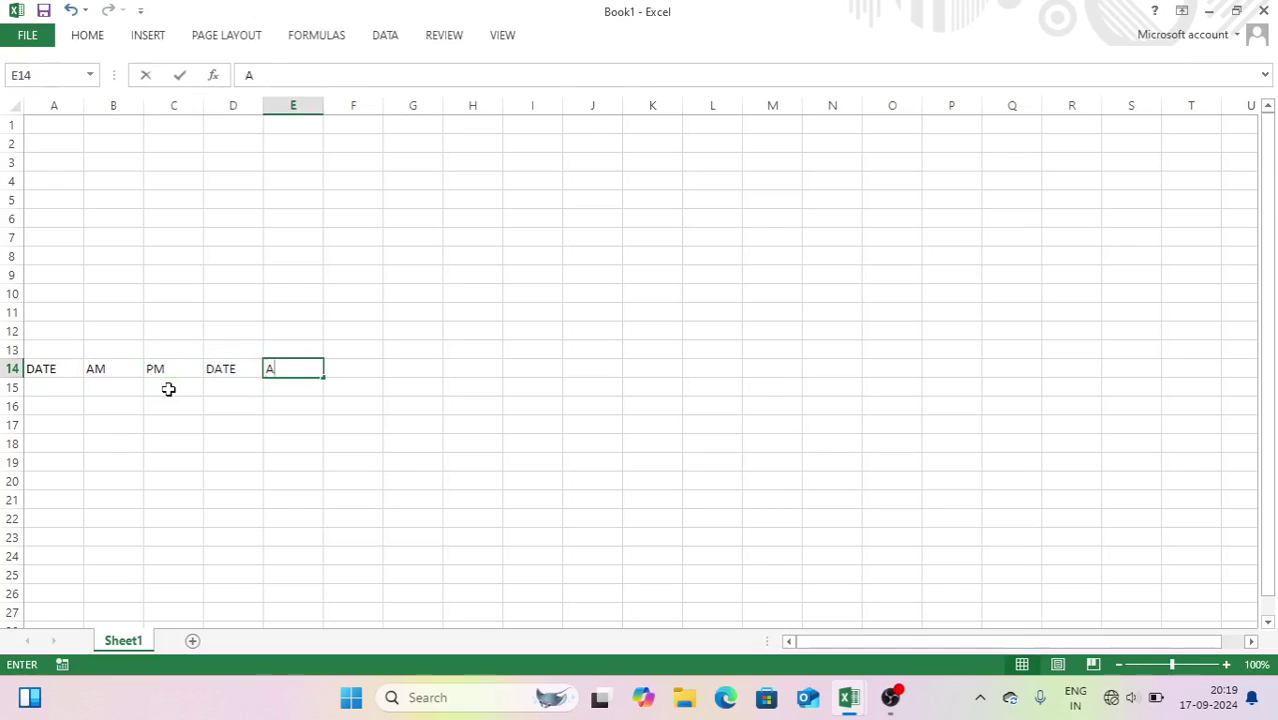
key("Tab")
type("PM")
key("Tab")
type("DATE")
key("Tab")
type("AM")
key("ctrl+Return")
key("Tab")
type("PM")
key("Tab")
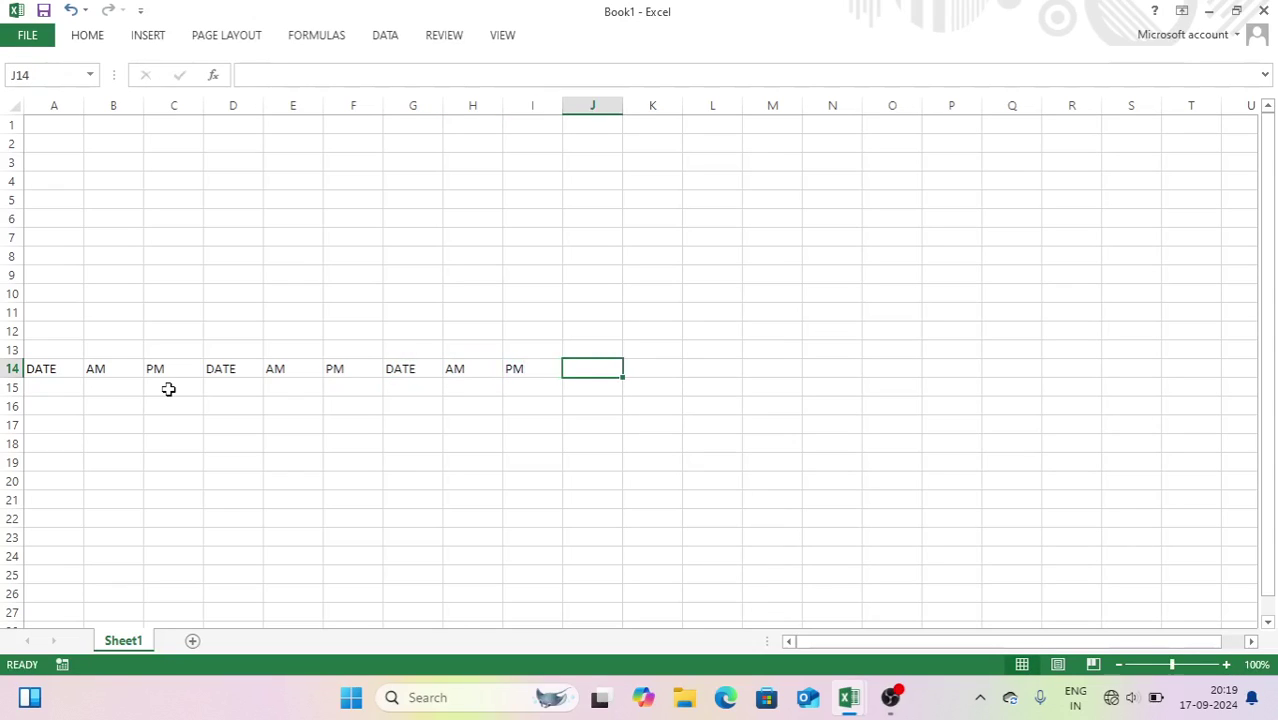
left_click(60, 392)
- Enter 01-Sep-24 in A15 and fill the dates down the first column
type("1-SEP-24")
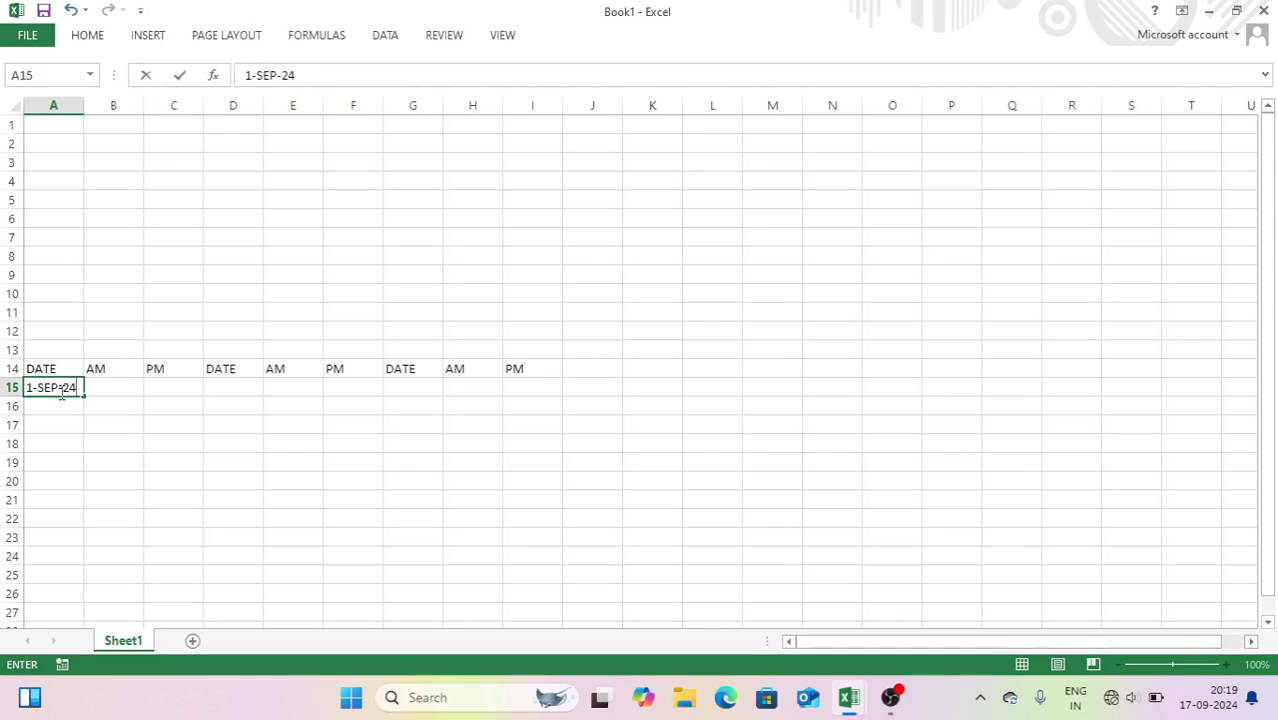
key("Return")
left_click(60, 392)
left_click_drag(88, 396, 92, 565)
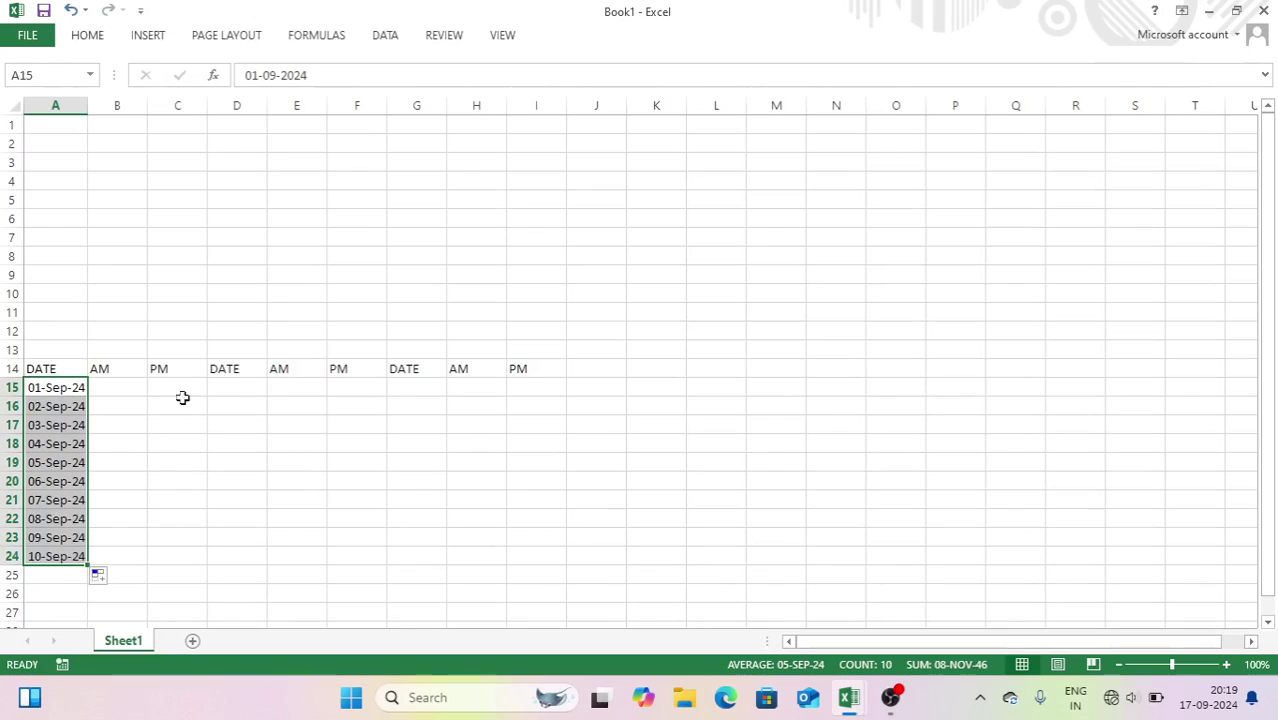
- Start D15 at 11-Sep-24 and G15 at 21-Sep-24, filling down to 20-Sep and 30-Sep
left_click(220, 388)
type("11")
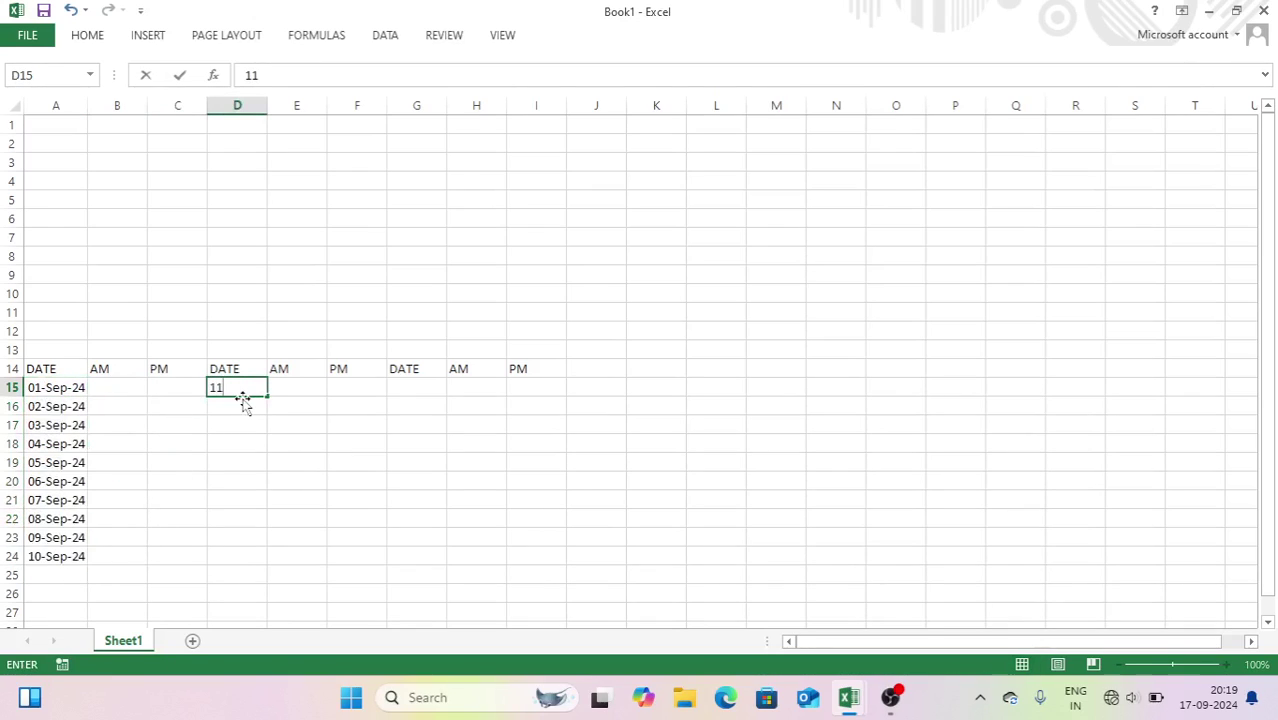
type("-SEP-24")
key("Return")
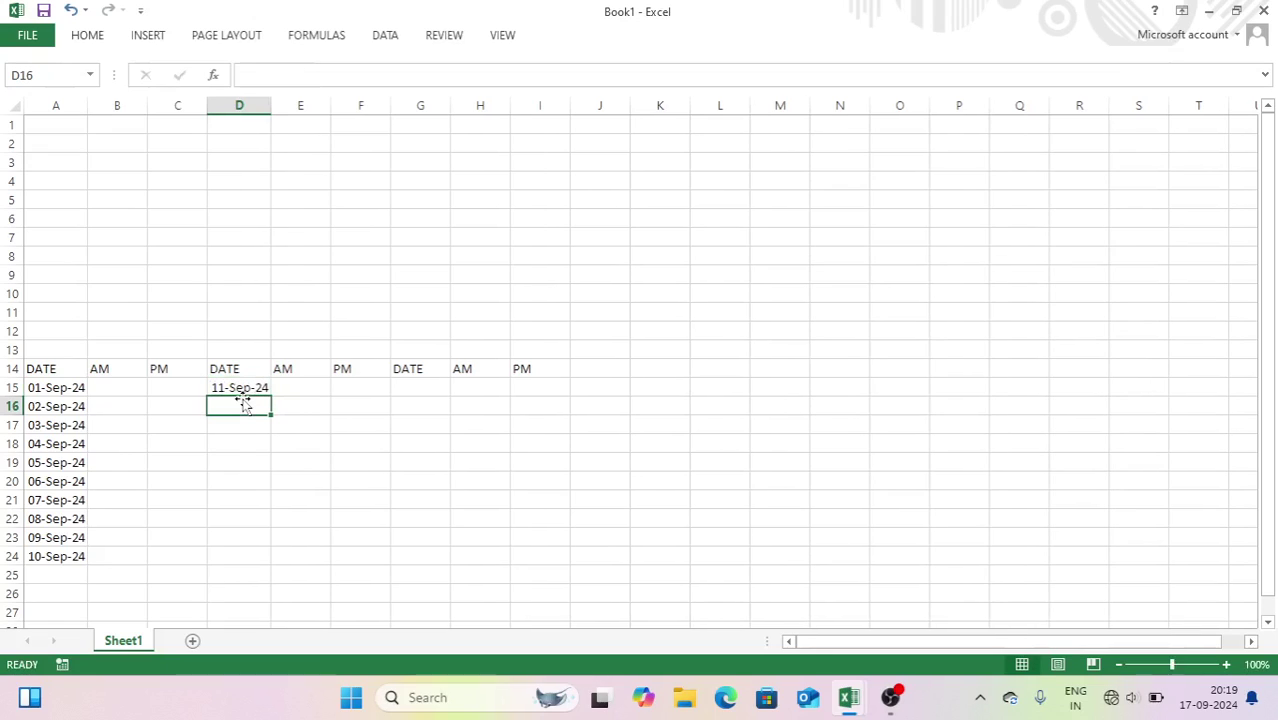
left_click(258, 389)
left_click_drag(270, 396, 277, 568)
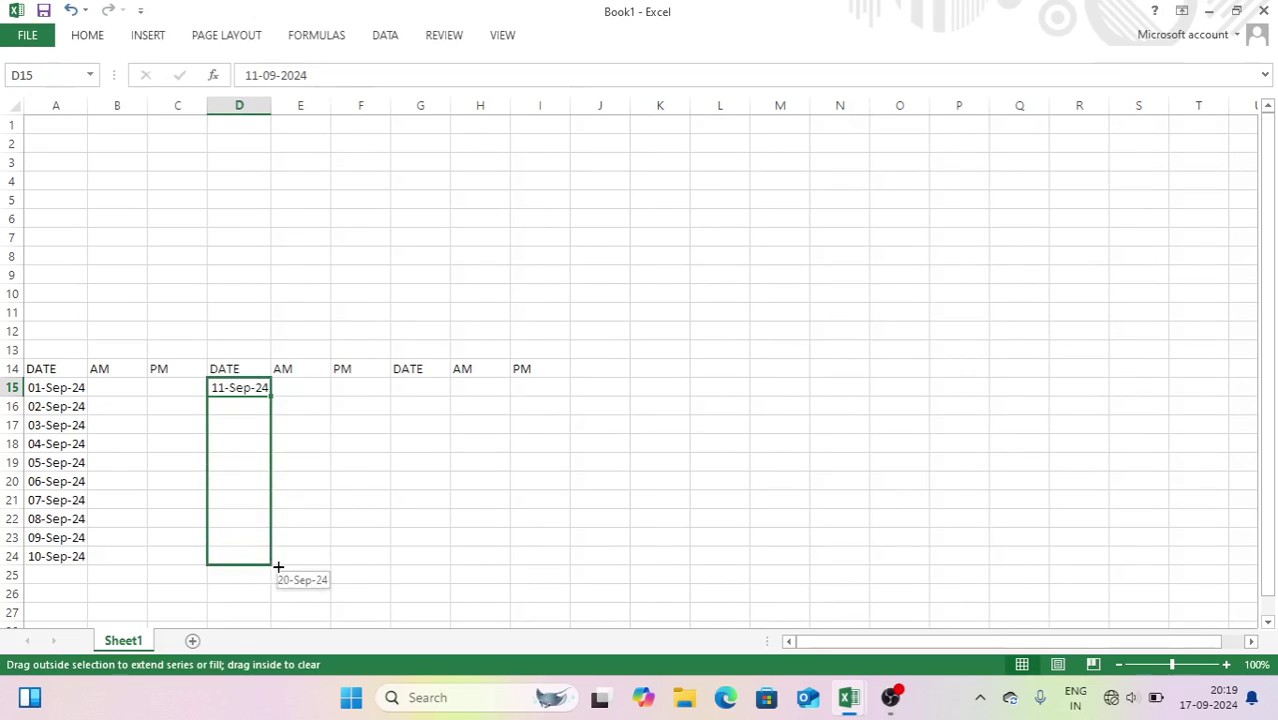
left_click(421, 383)
type("21")
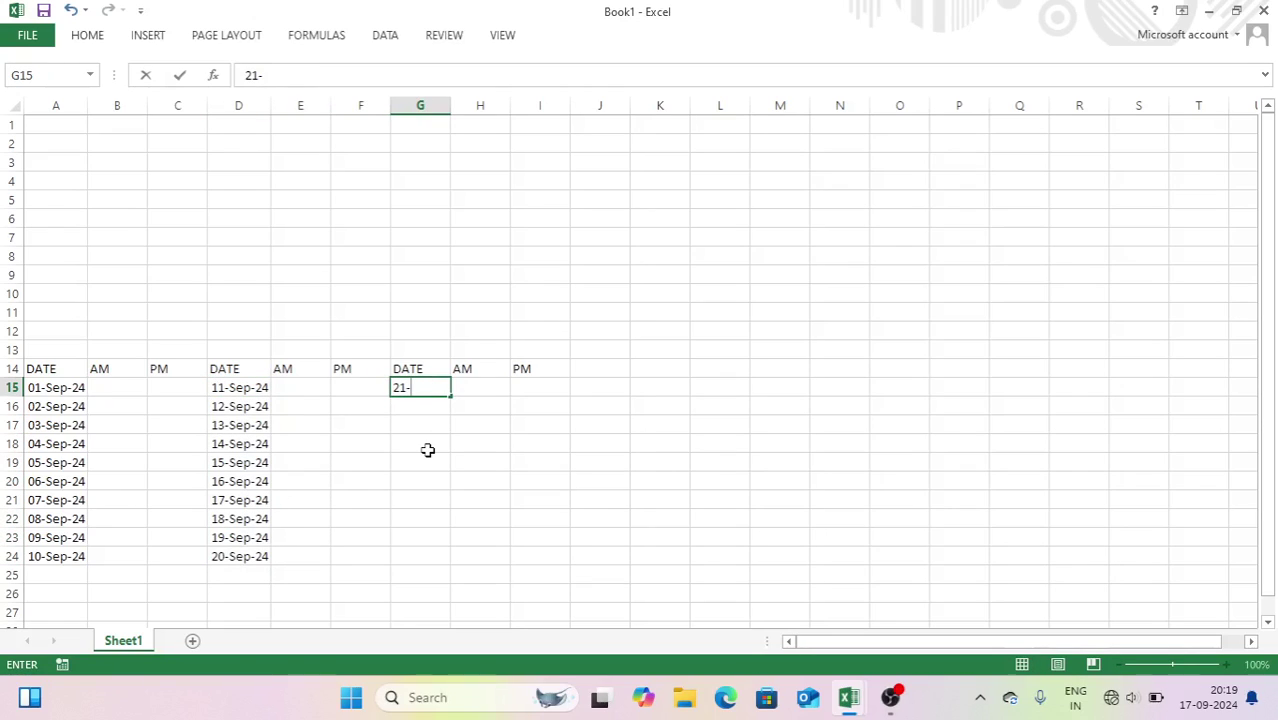
type("-SEP-24")
key("Return")
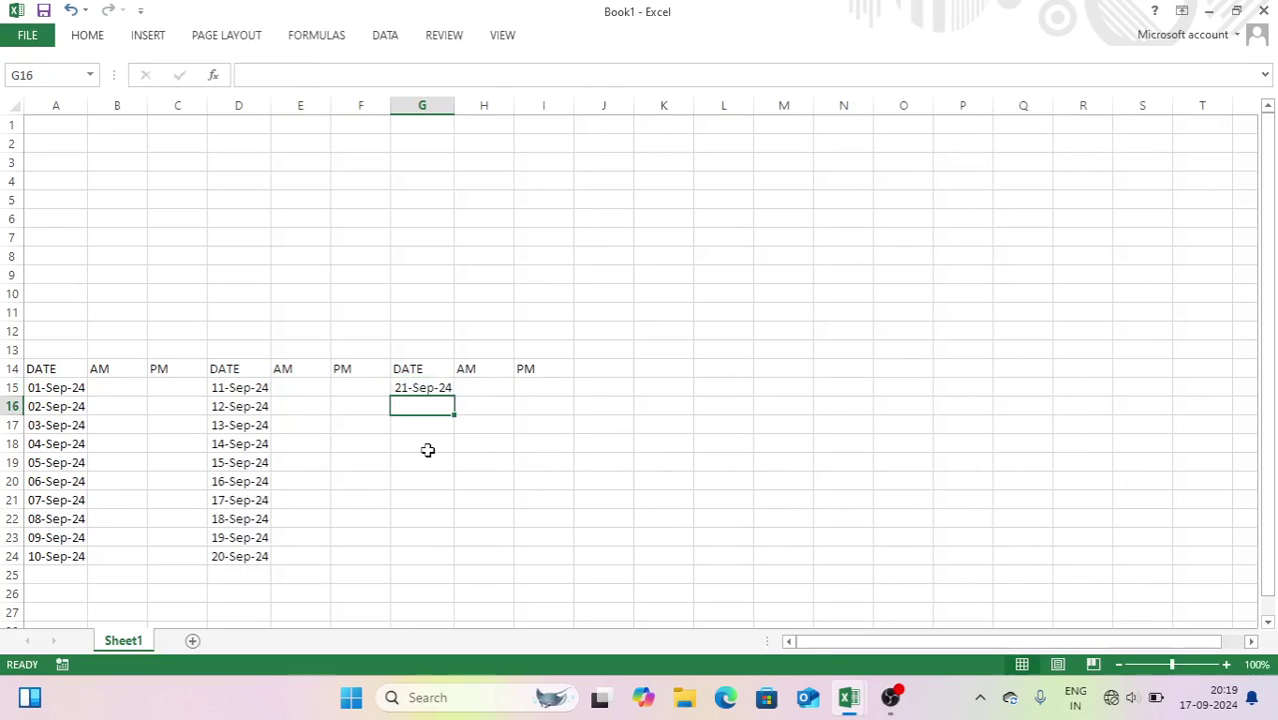
left_click(445, 388)
left_click_drag(457, 397, 462, 566)
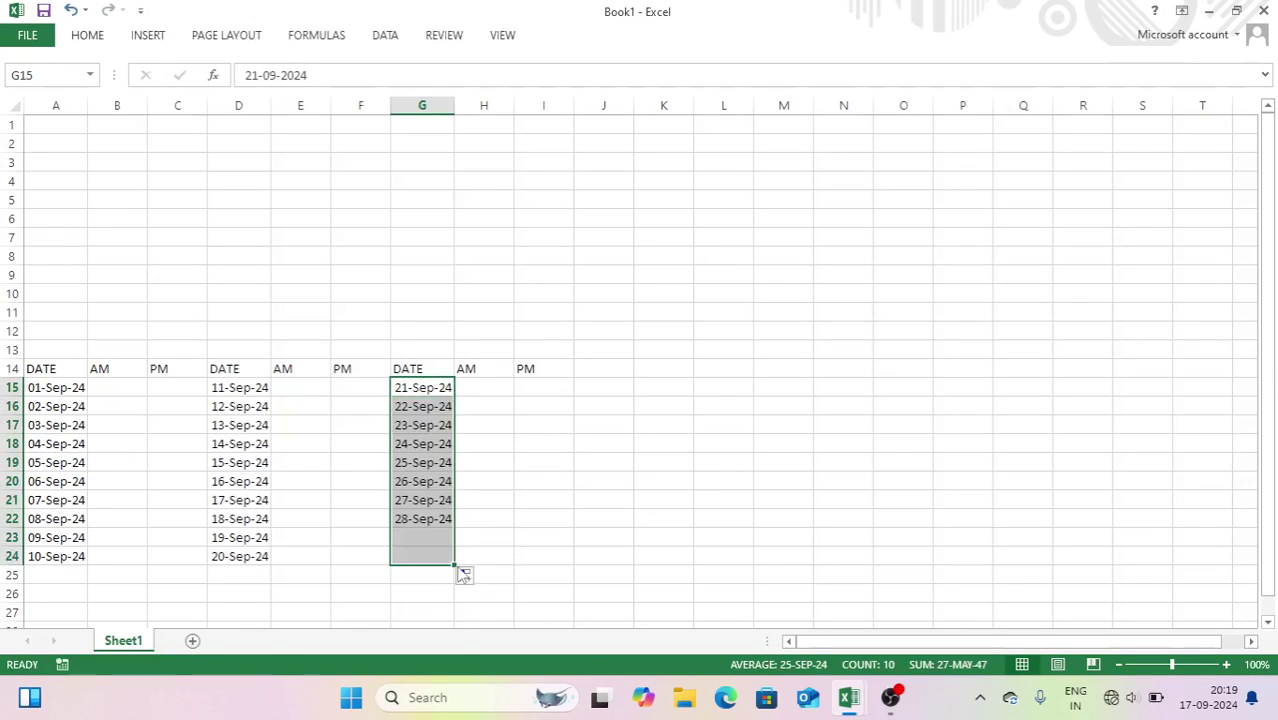
- Label A25, D25 and G25 as TOTAL
left_click(53, 369)
left_click(64, 573)
type("TO")
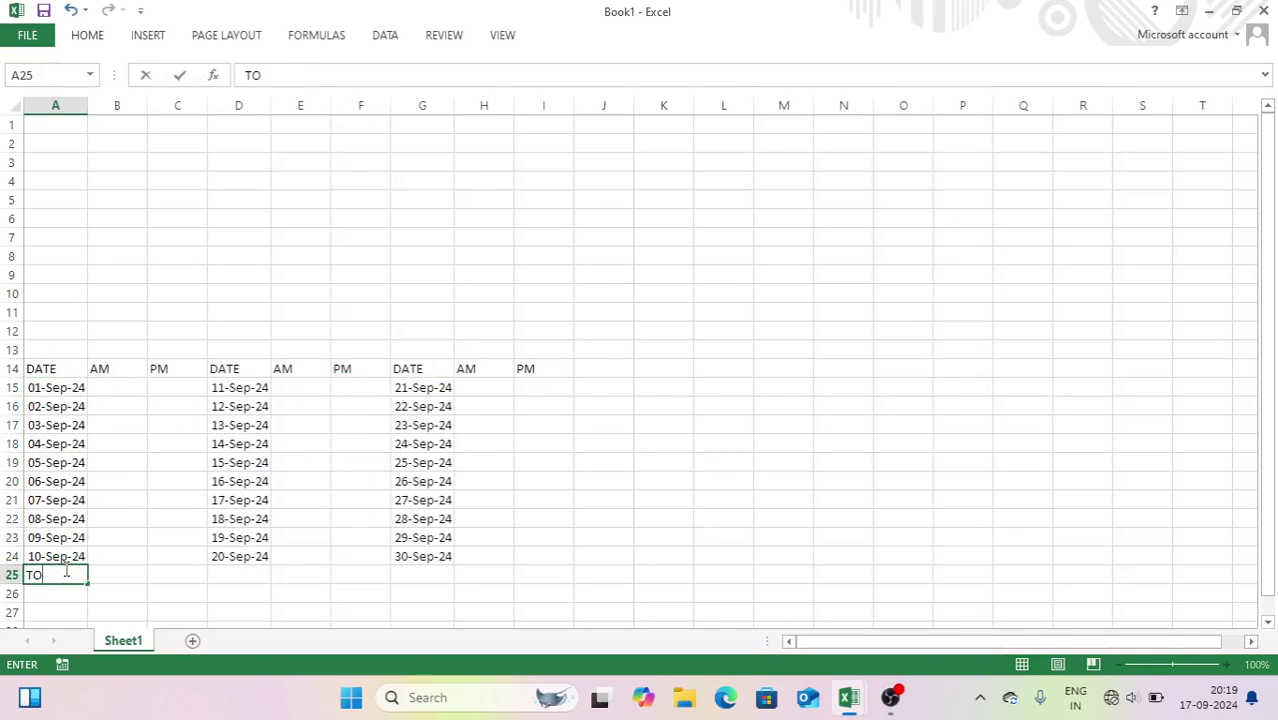
key("Tab")
key("Tab")
key("Tab")
type("TOTAL")
key("Tab")
key("Tab")
key("Tab")
type("TOTAL")
key("Tab")
key("Tab")
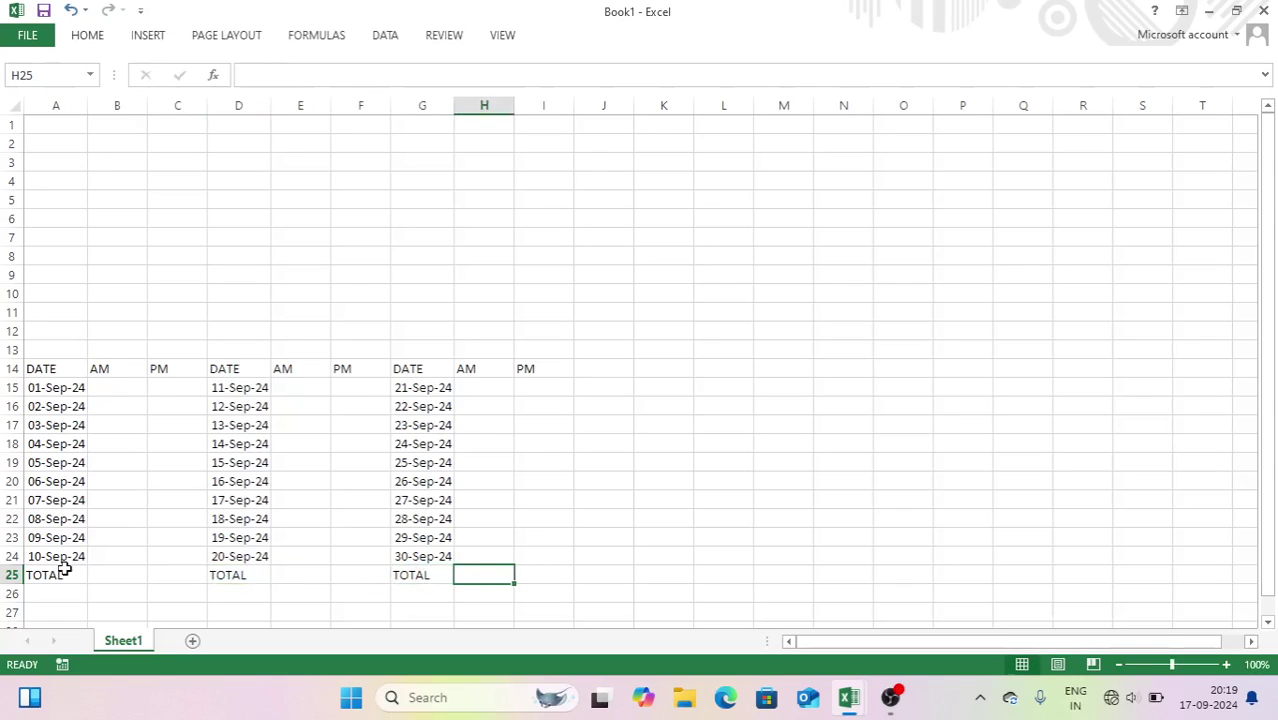
- Apply All Borders to the date table A14:I25
left_click_drag(68, 371, 550, 574)
left_click(82, 40)
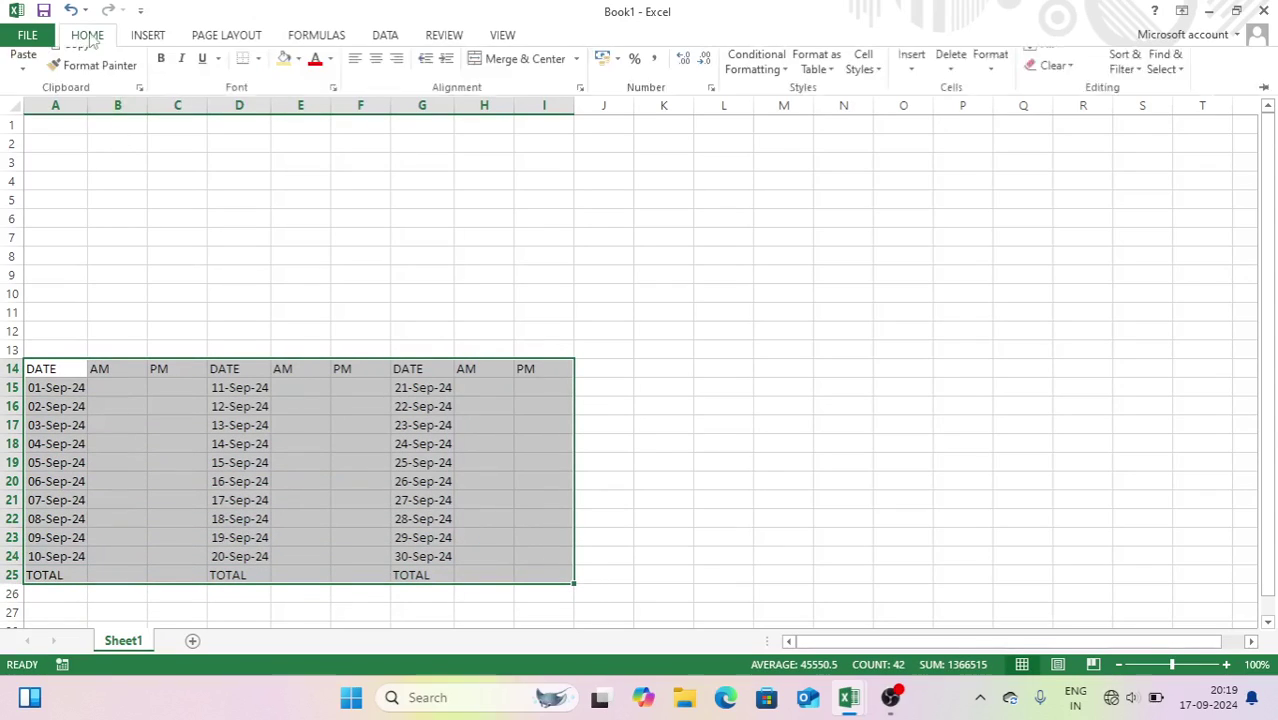
left_click(258, 96)
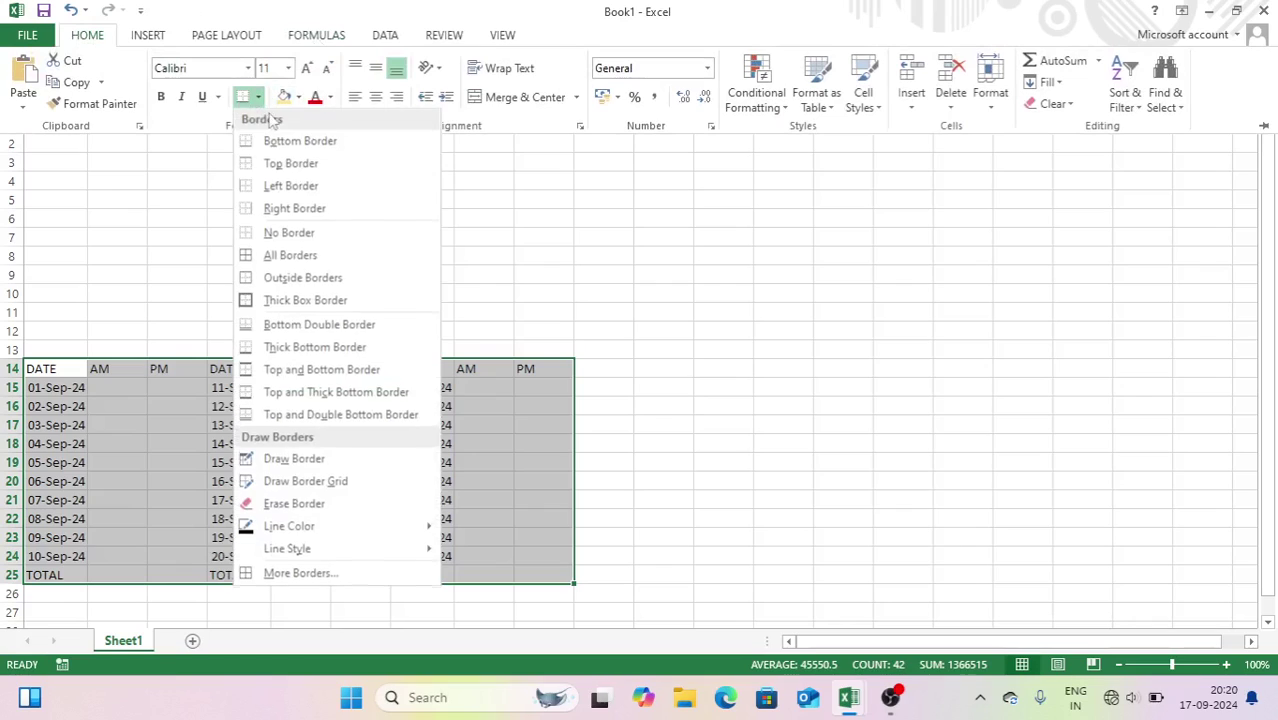
left_click(280, 255)
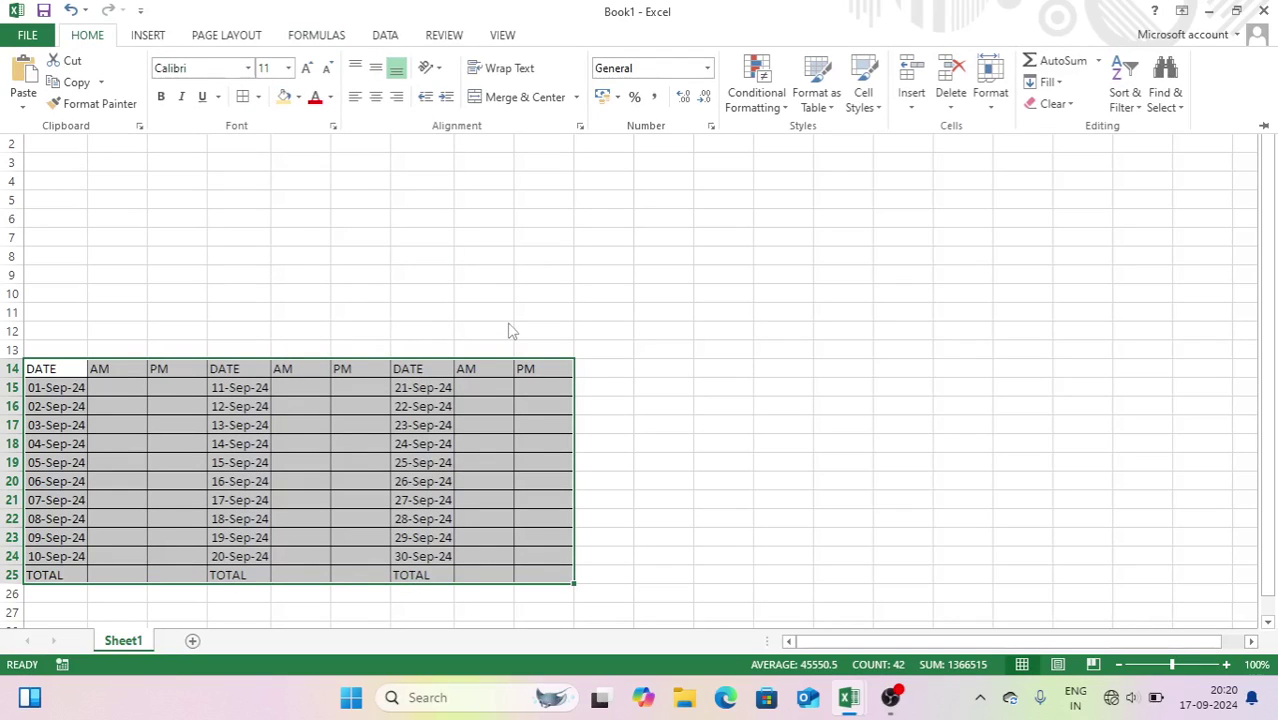
left_click(477, 302)
left_click(442, 282)
mouse_move(40, 428)
left_mouse_down()
mouse_move(485, 434)
mouse_move(539, 420)
mouse_move(434, 431)
mouse_move(57, 423)
left_mouse_up()
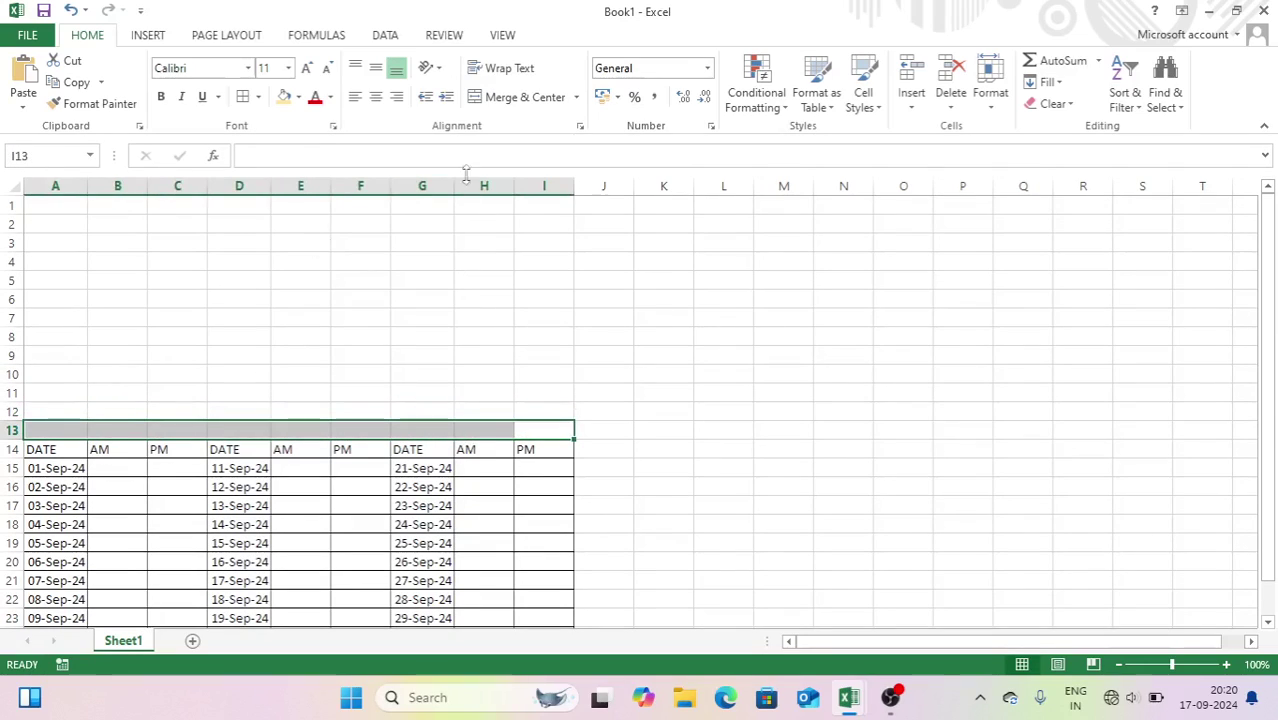
- Merge A13:I13 into a centred, bold 14-pt 'DATE WISE MILK RECORD' title
left_click(525, 97)
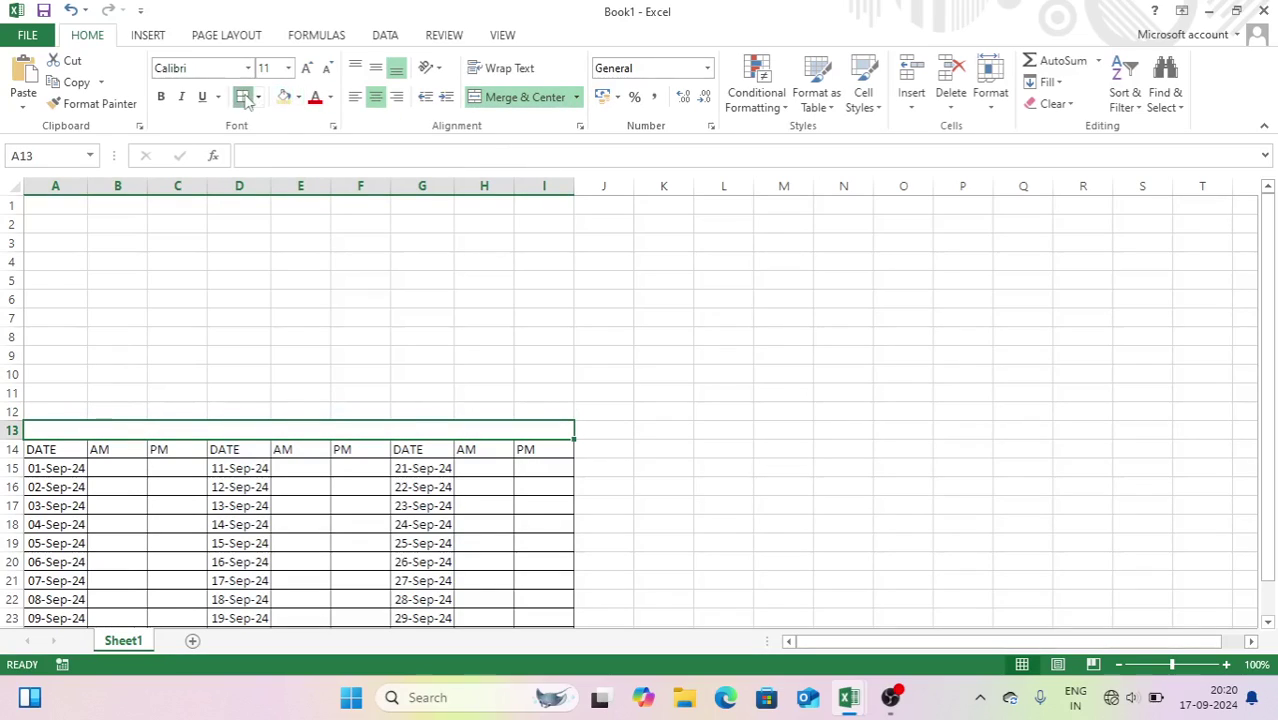
type("MI")
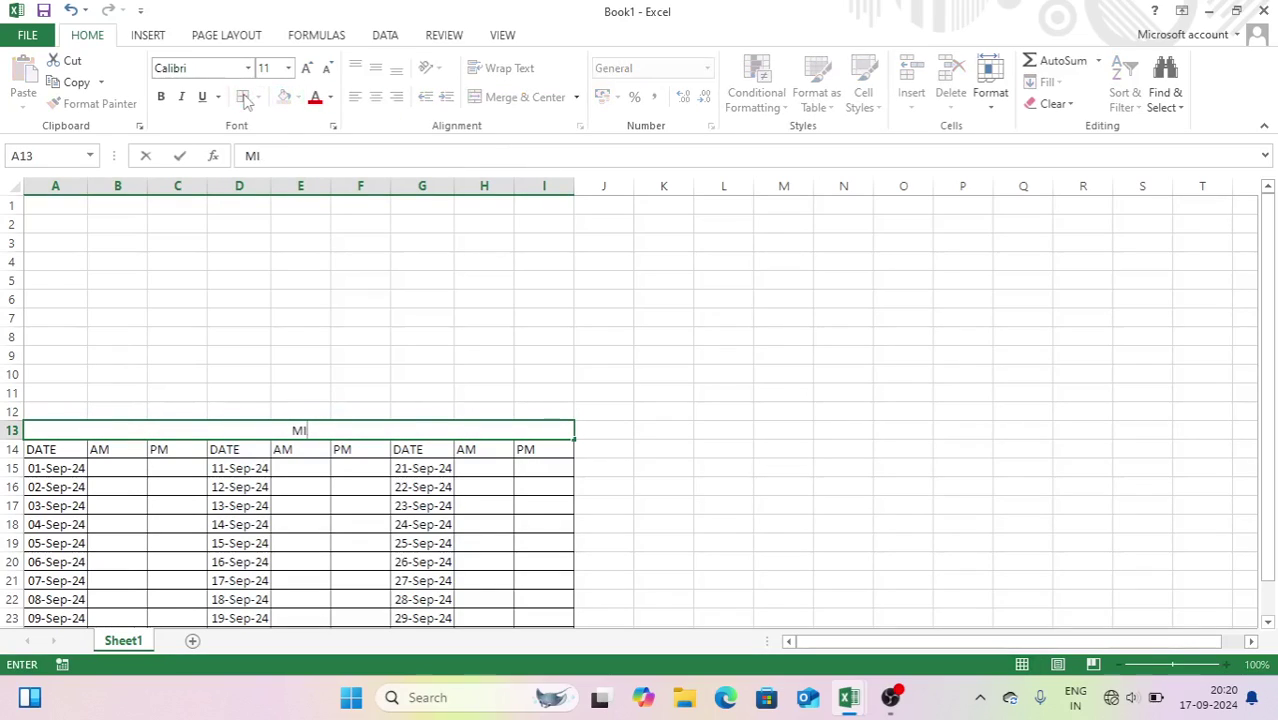
type("LDATE WISE MILK RECORD")
key("ctrl+Return")
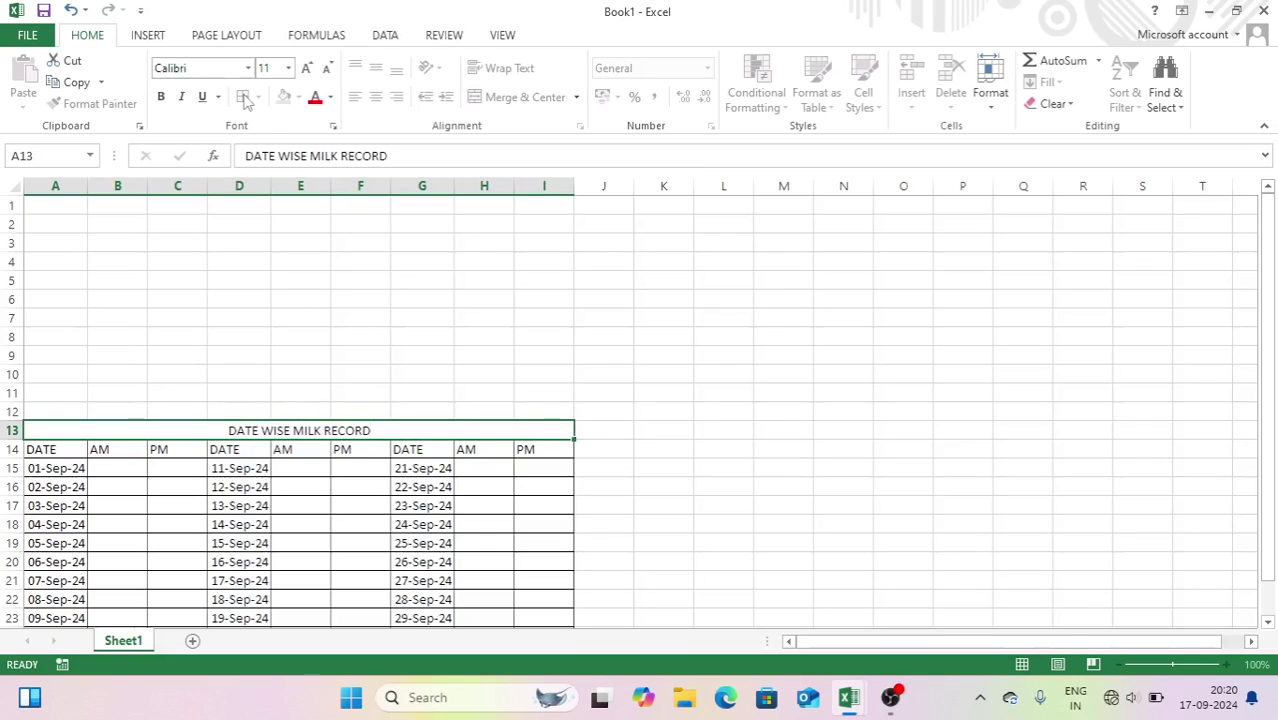
key("Return")
left_click(203, 428)
key("ctrl+b")
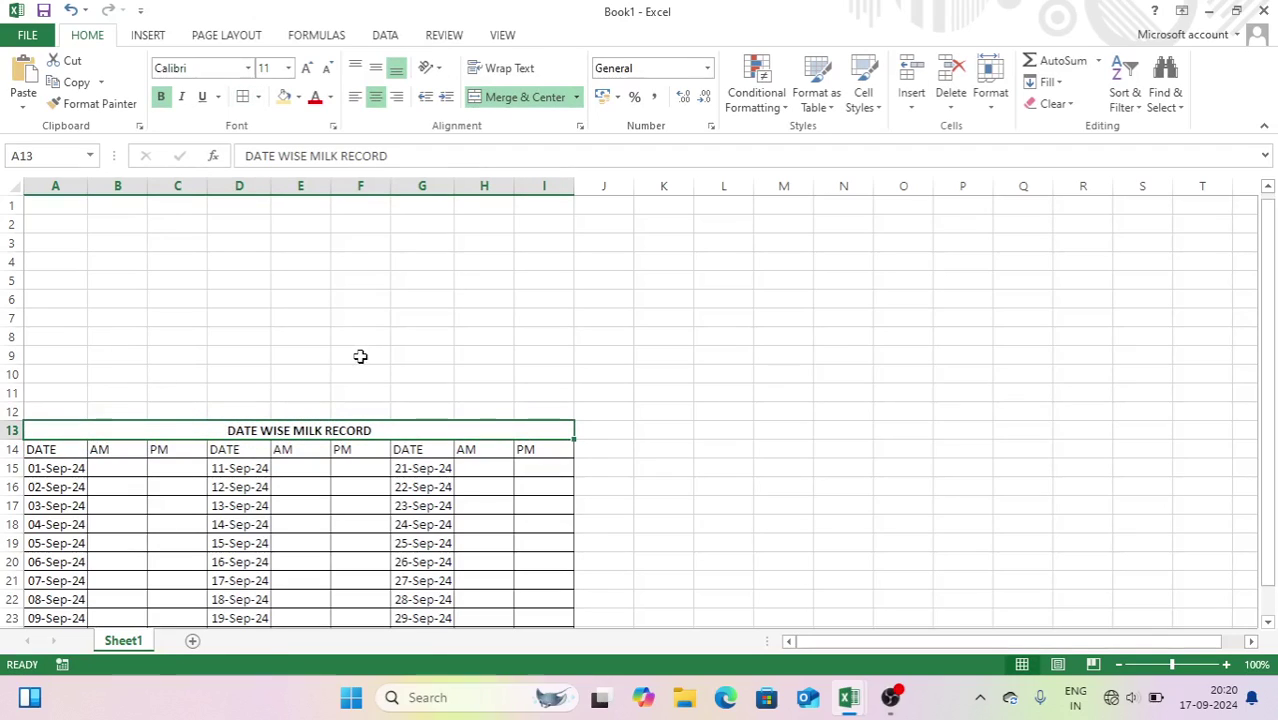
scroll(359, 357, "down", 2)
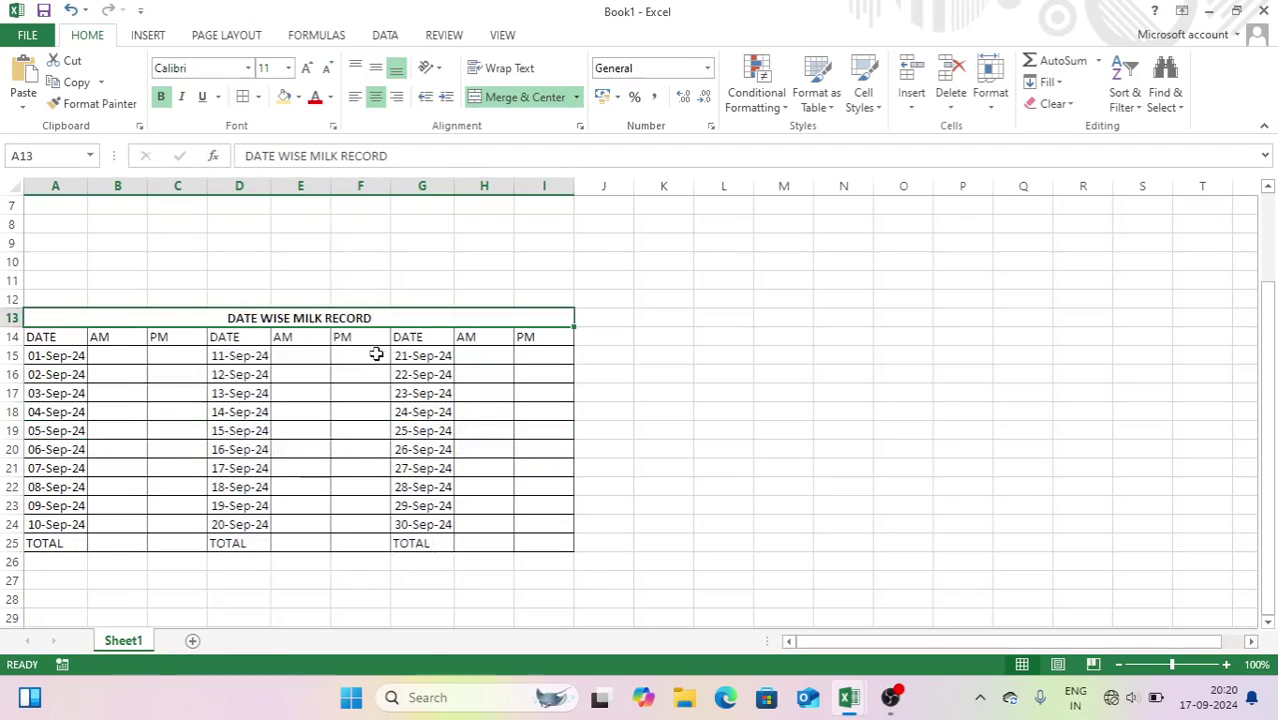
left_click(306, 68)
left_click(306, 68)
left_click_drag(66, 342, 78, 552)
left_click_drag(120, 341, 434, 548)
- Make the headers, date columns and TOTAL row bold, centred and tan-filled
left_click_drag(237, 358, 245, 550)
left_click_drag(127, 549, 525, 537)
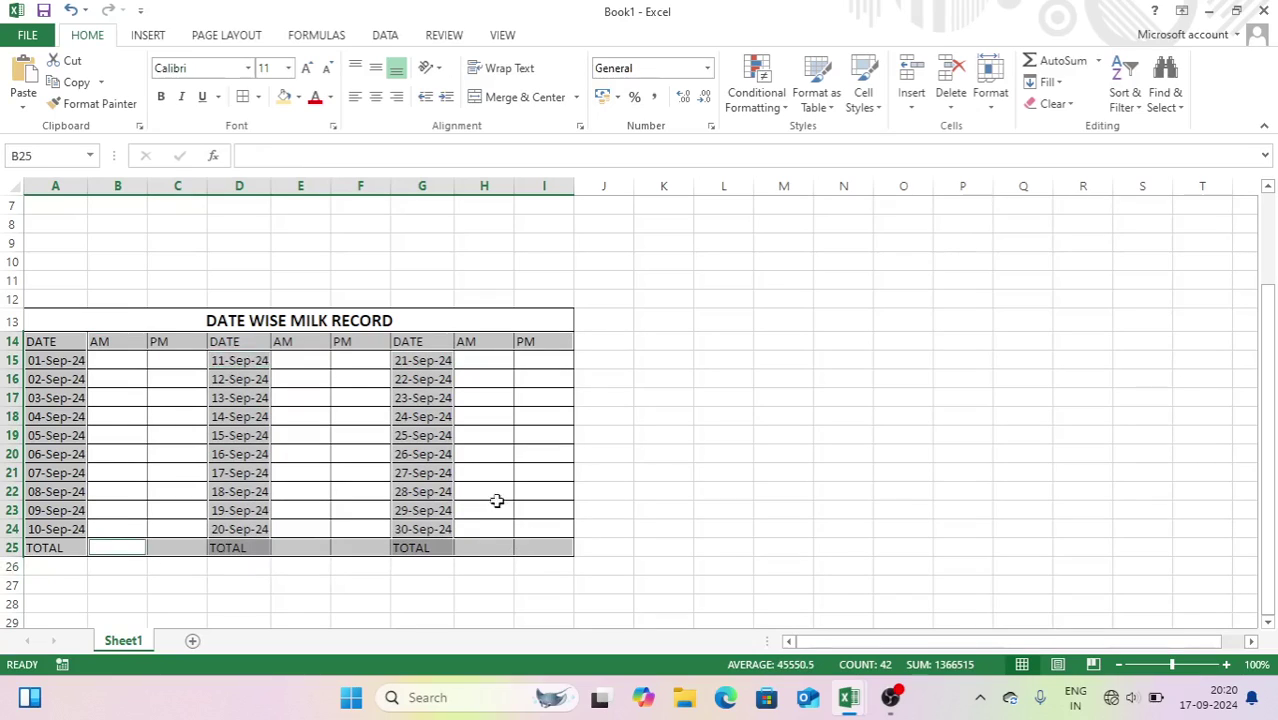
left_click(160, 96)
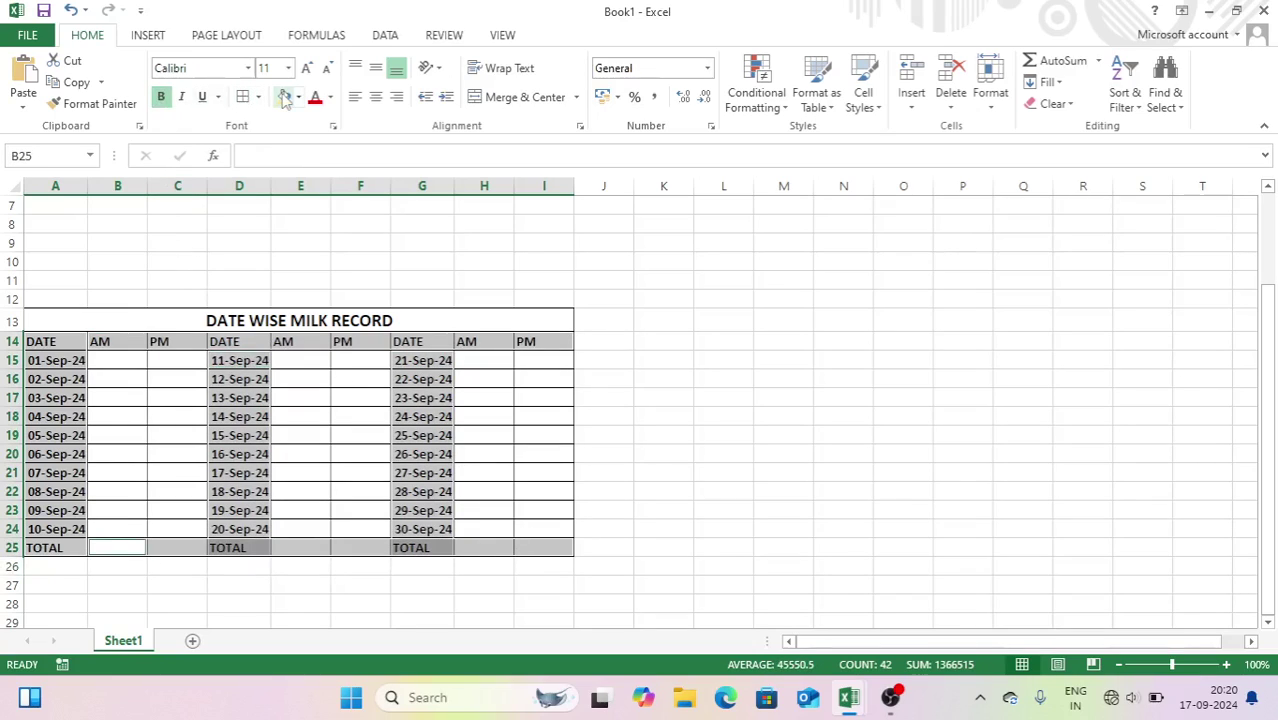
left_click(285, 96)
left_click(376, 97)
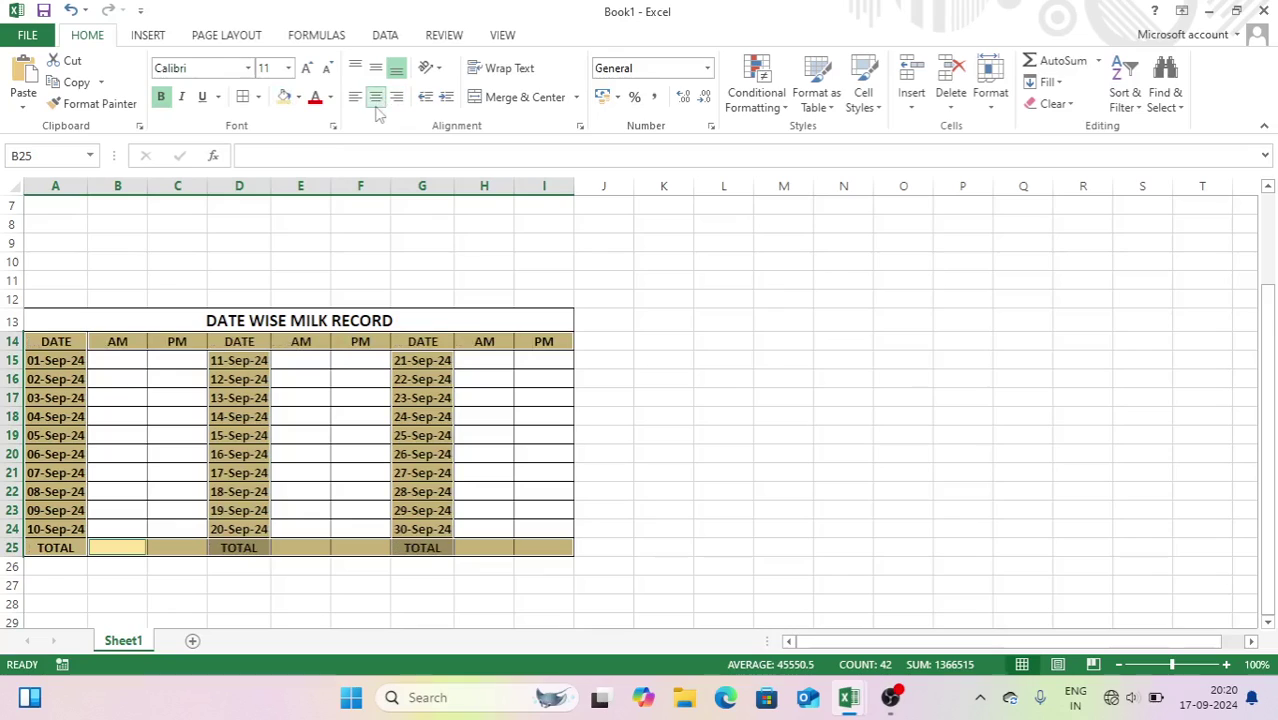
left_click(467, 203)
- Give the three AM/PM entry blocks a custom 0.0 "KG" number format
left_click_drag(114, 358, 200, 527)
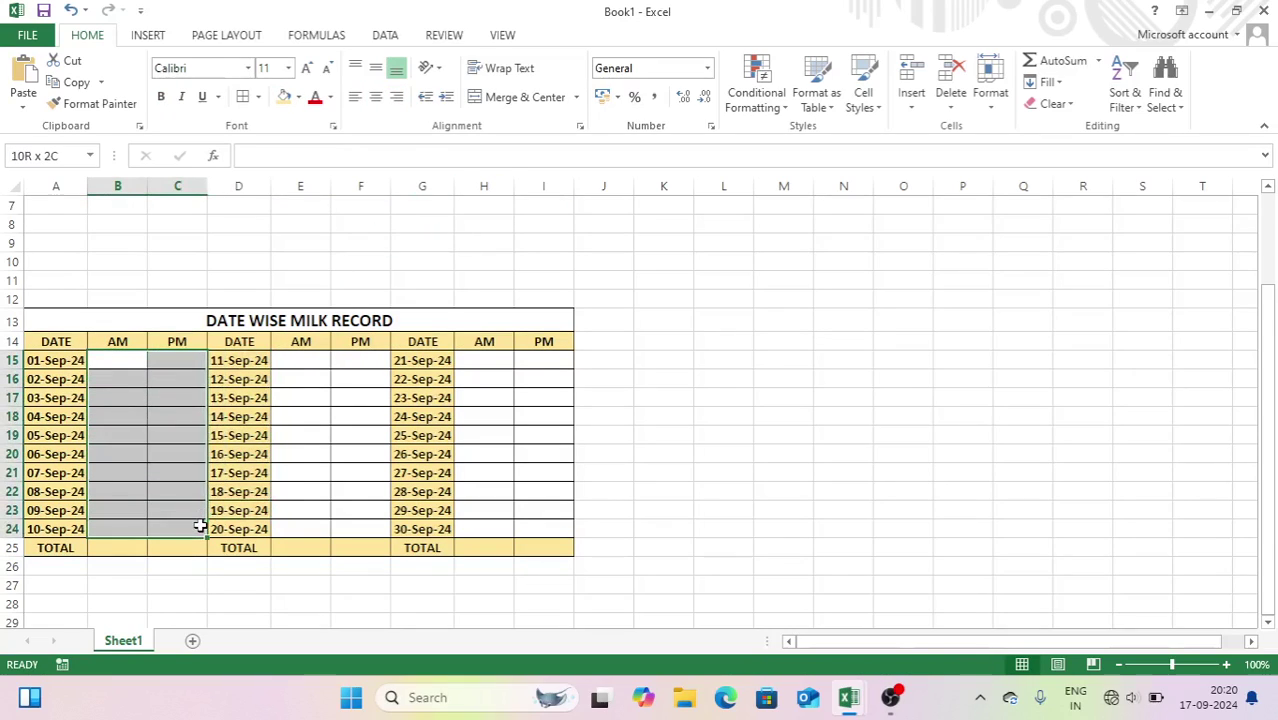
left_click_drag(285, 361, 364, 528)
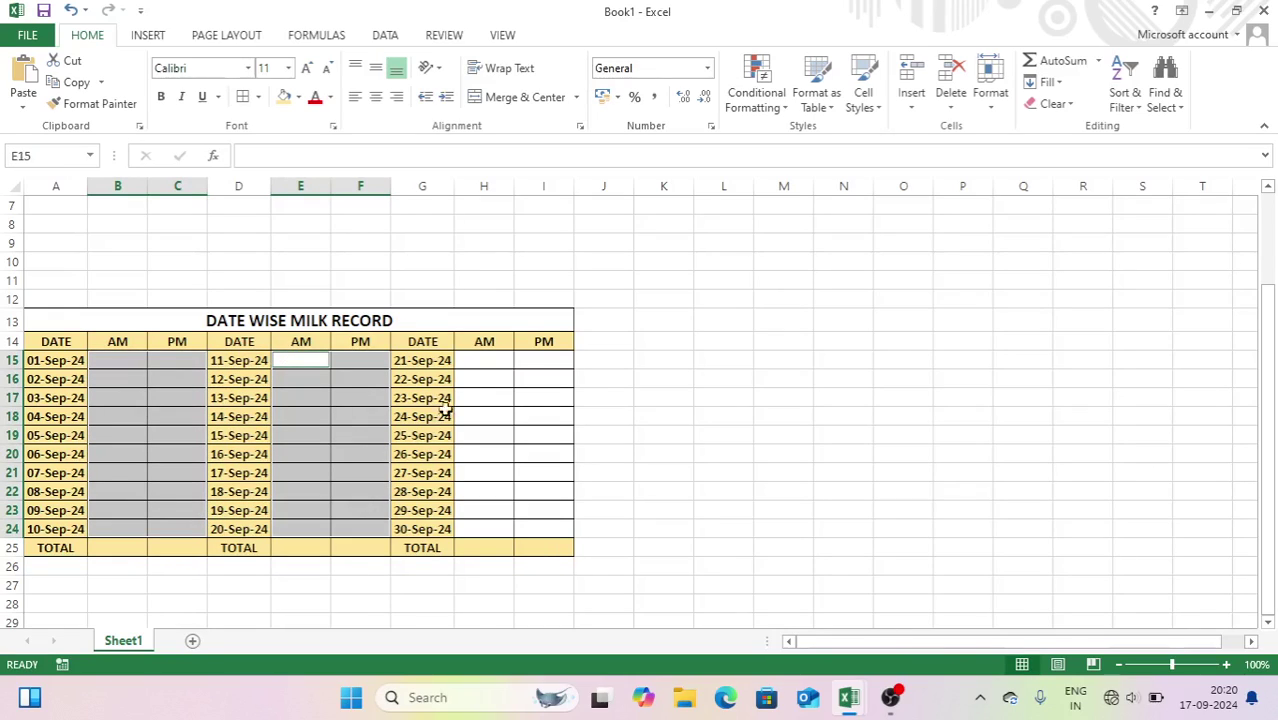
left_click_drag(487, 364, 564, 524)
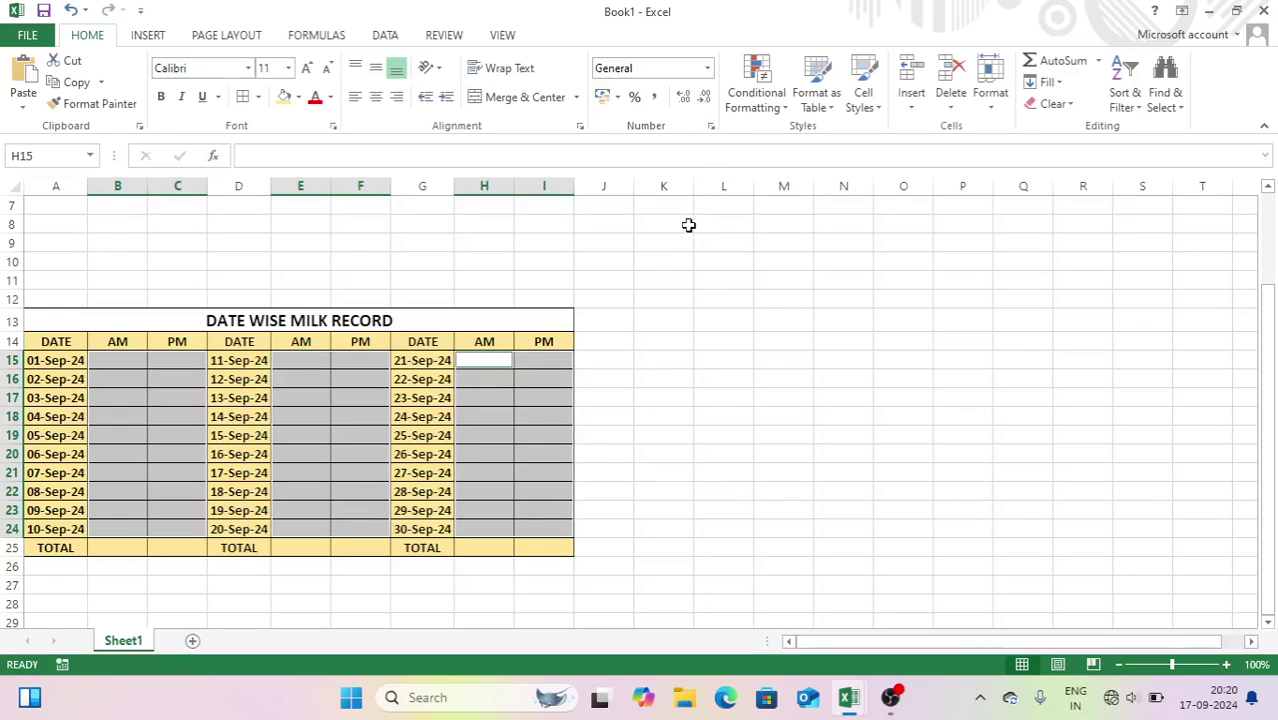
key("ctrl+1")
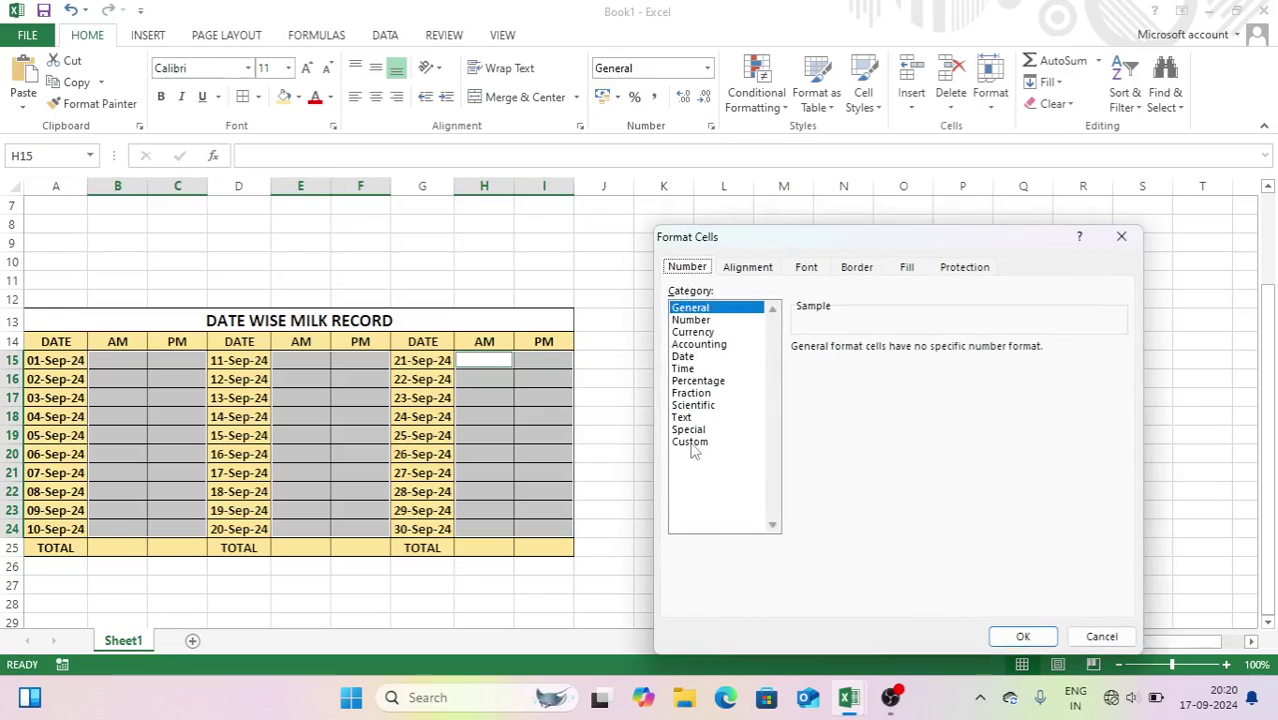
left_click(690, 442)
double_click(841, 364)
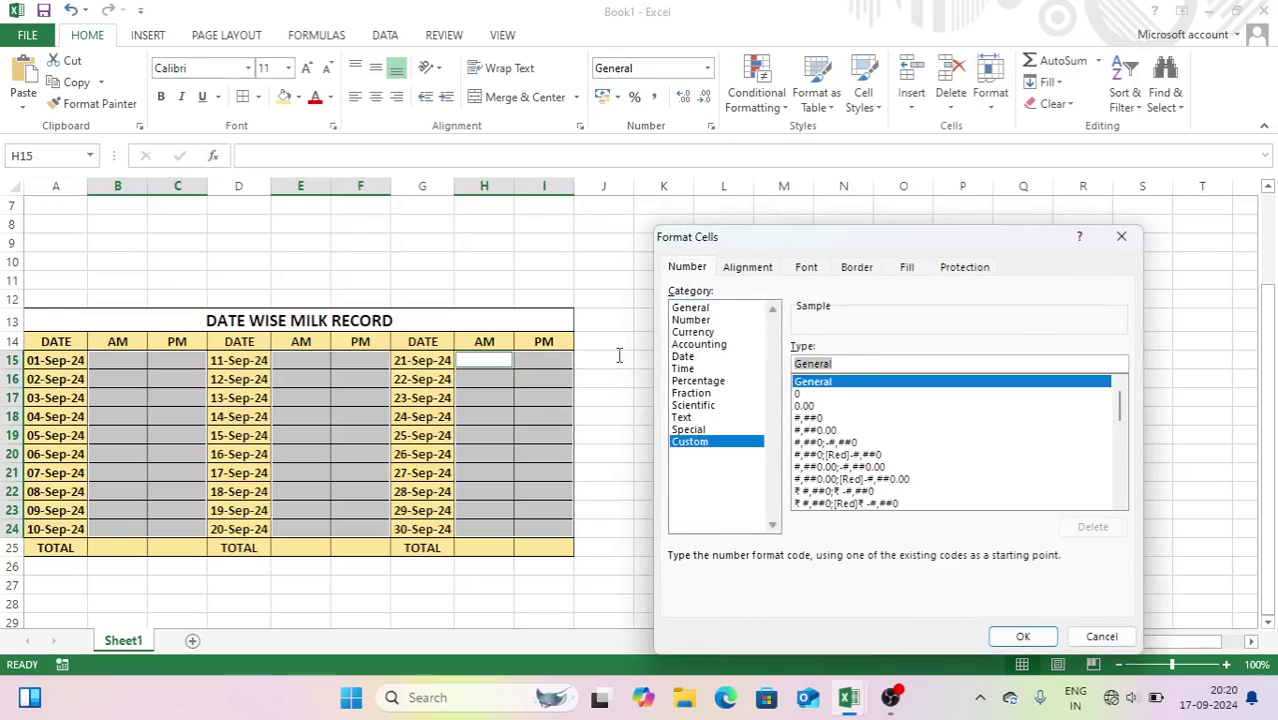
type("0.0 \"KG")
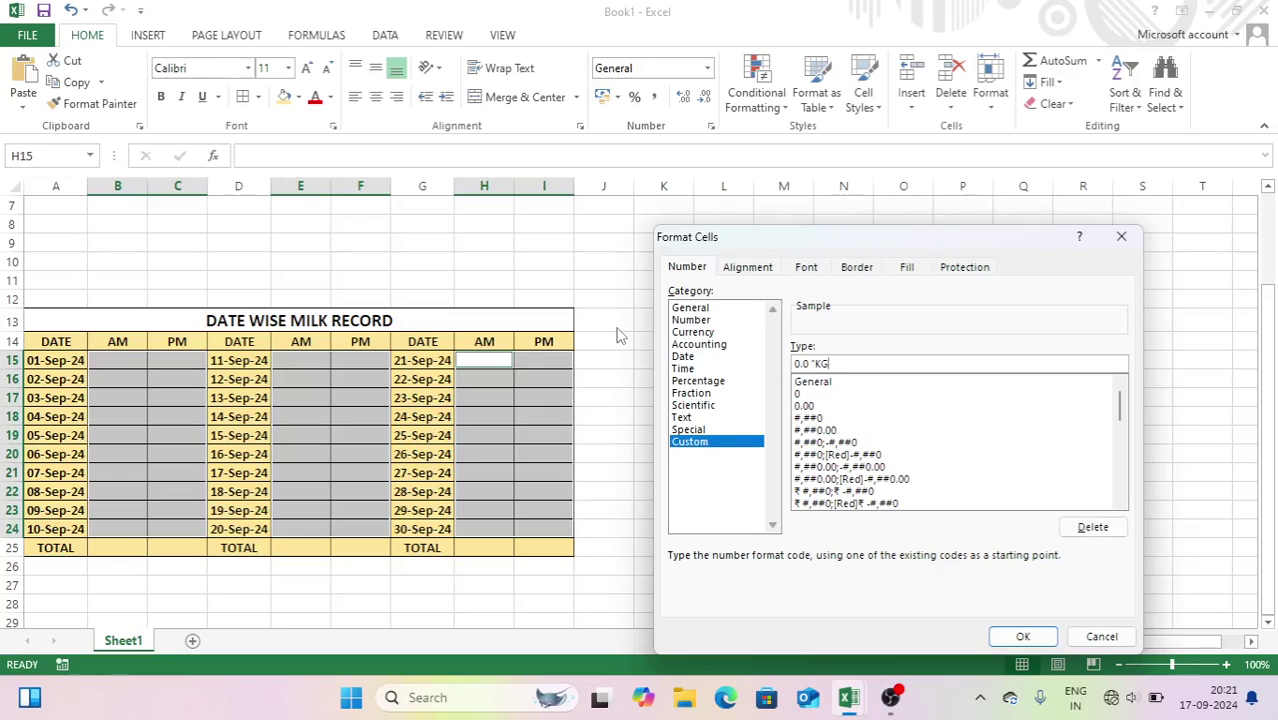
key("Return")
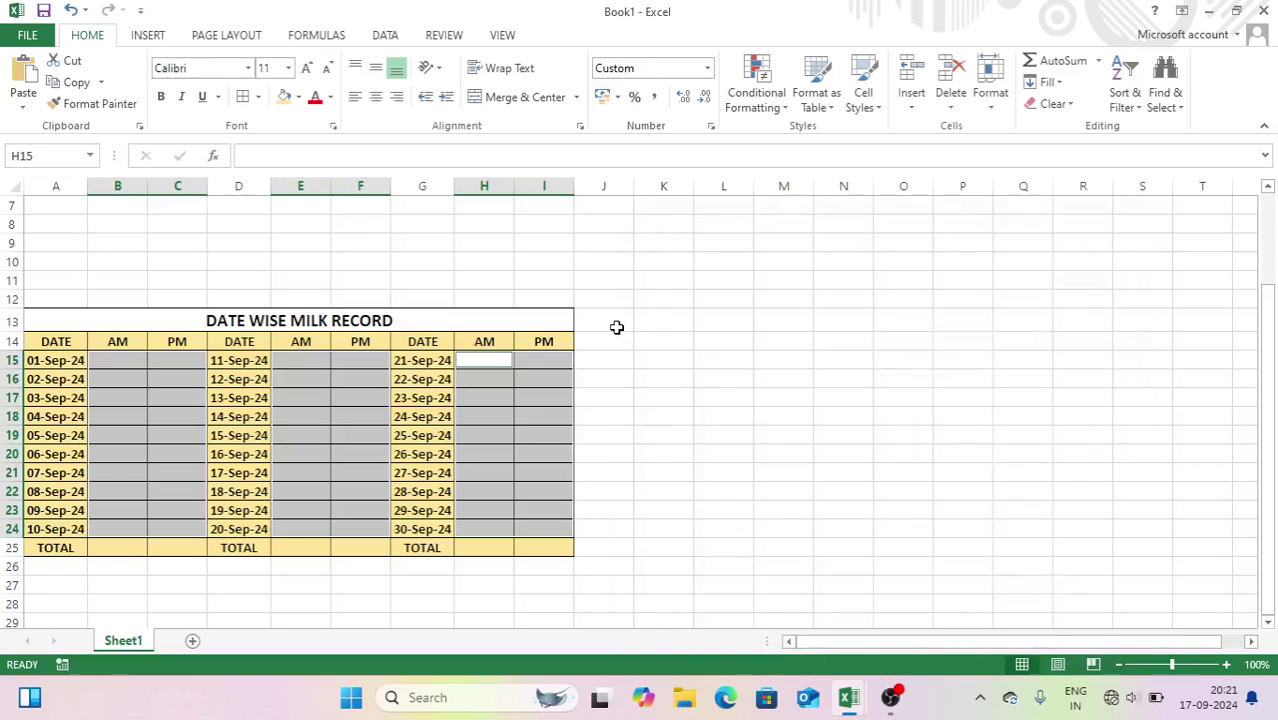
- Enter =SUM(B15:B24) in B25 to total the first AM column
left_click(124, 551)
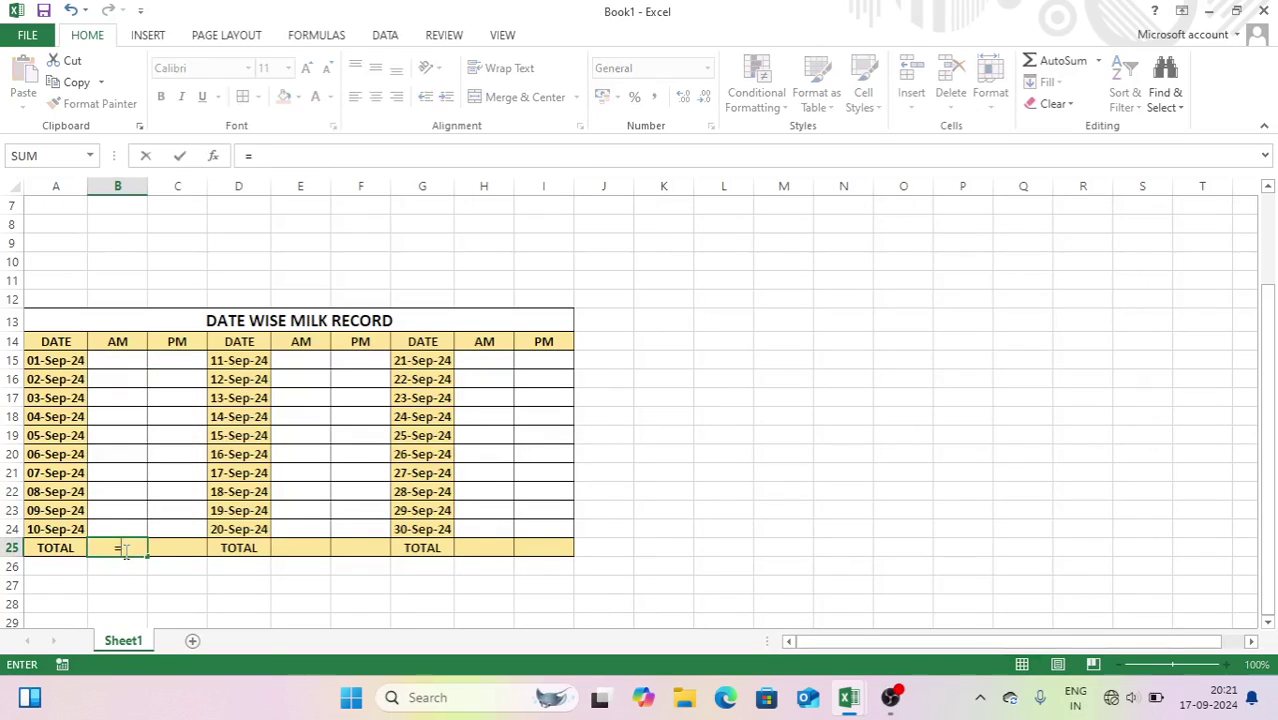
type("=SUM")
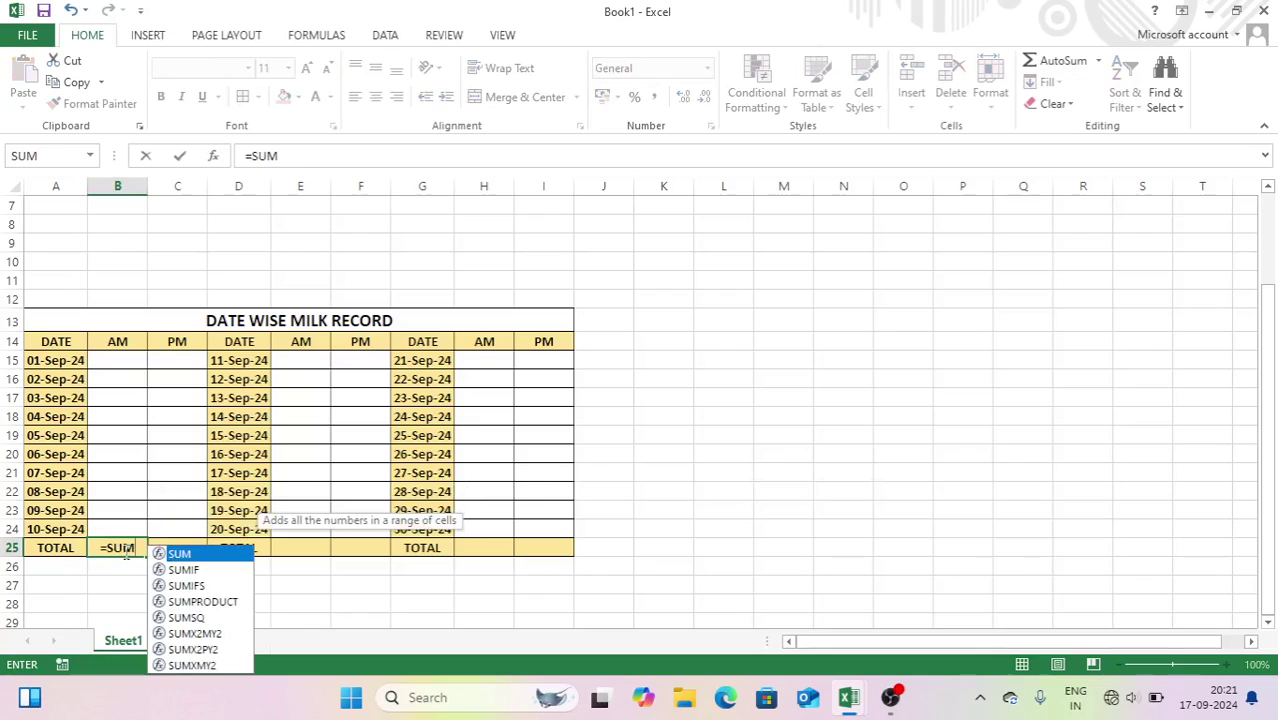
type("(")
left_click_drag(117, 360, 124, 519)
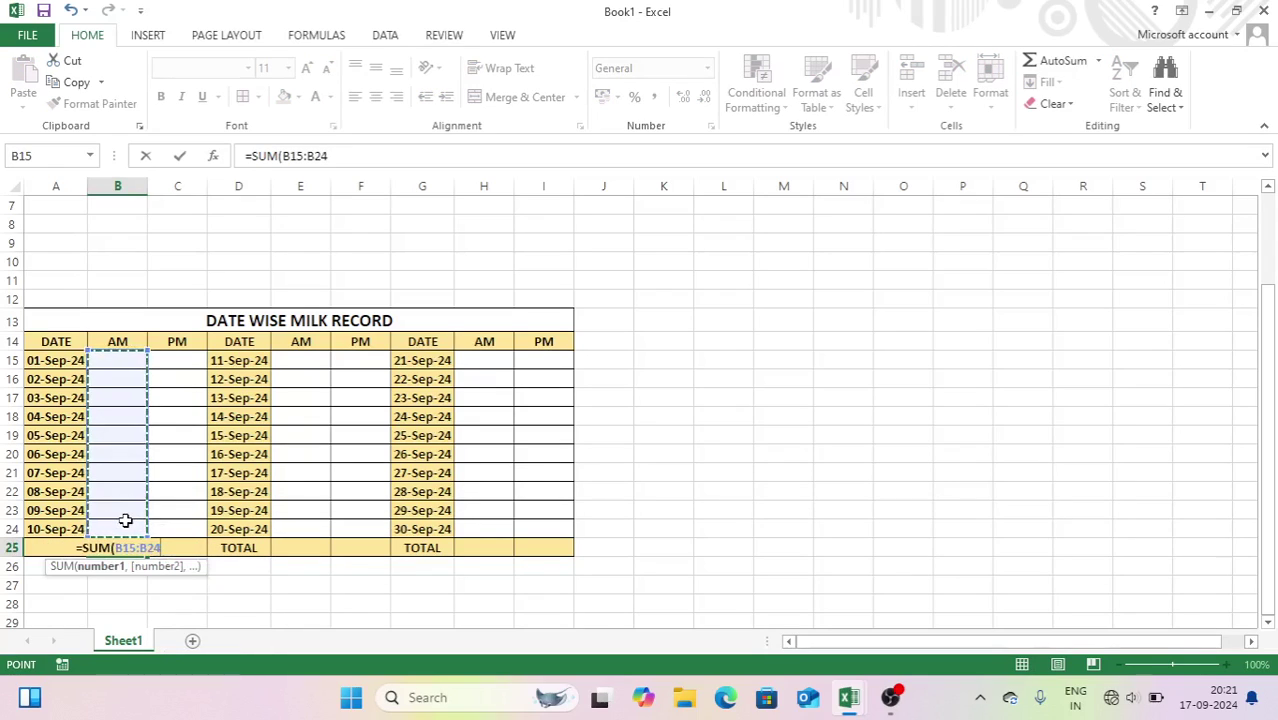
key("Return")
- Fill C25, E25, F25, H25 and I25 with column SUM formulas at once
left_click(165, 545)
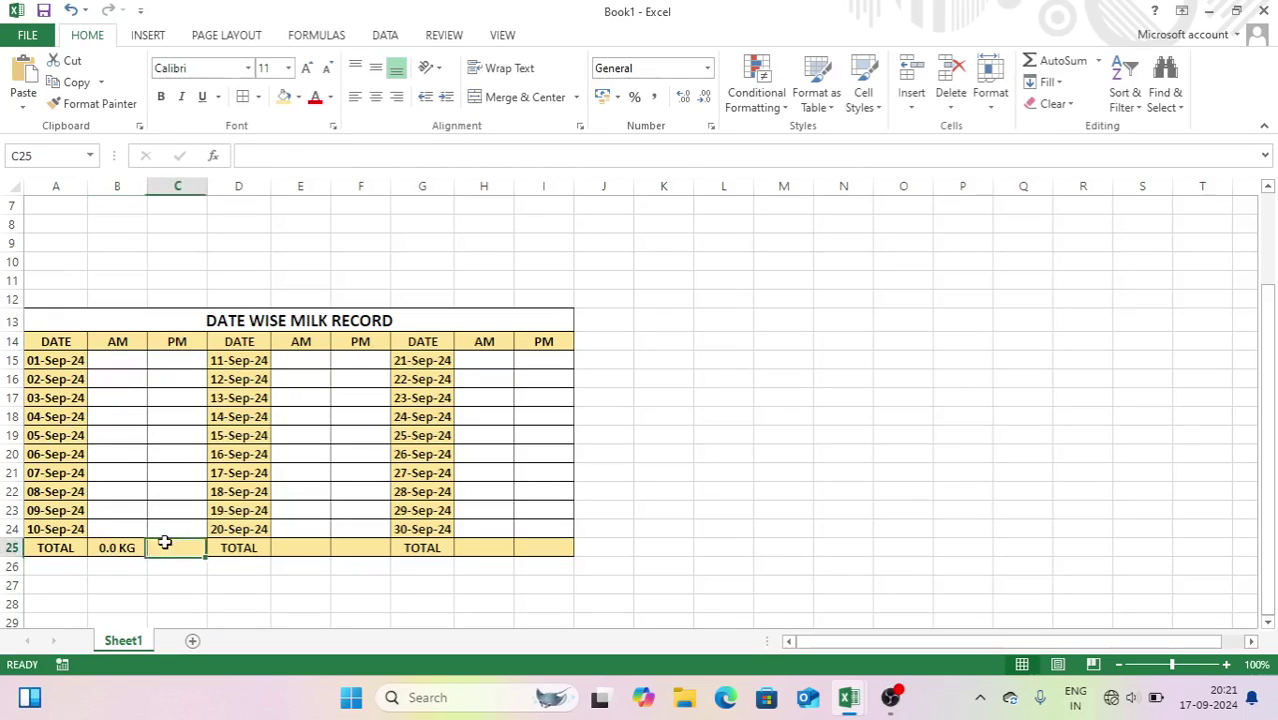
left_click(312, 550)
left_click(366, 549, "ctrl")
left_click(473, 550, "ctrl")
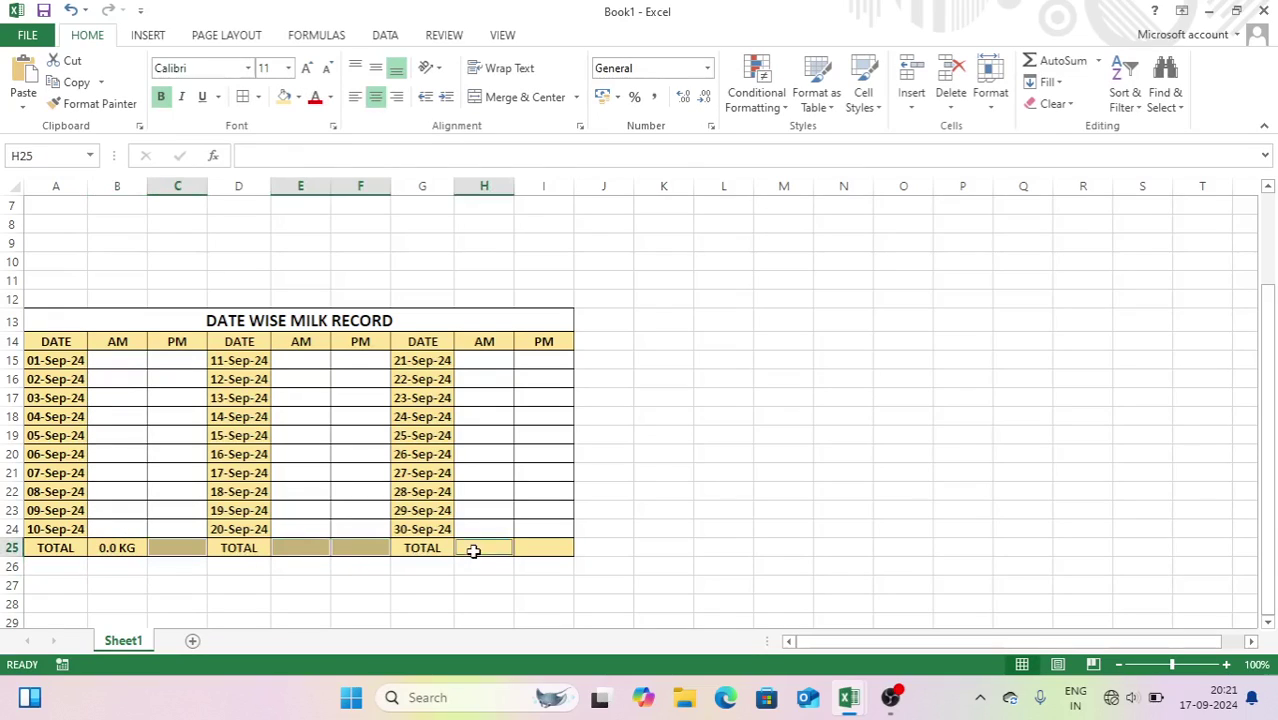
left_click(553, 555, "ctrl")
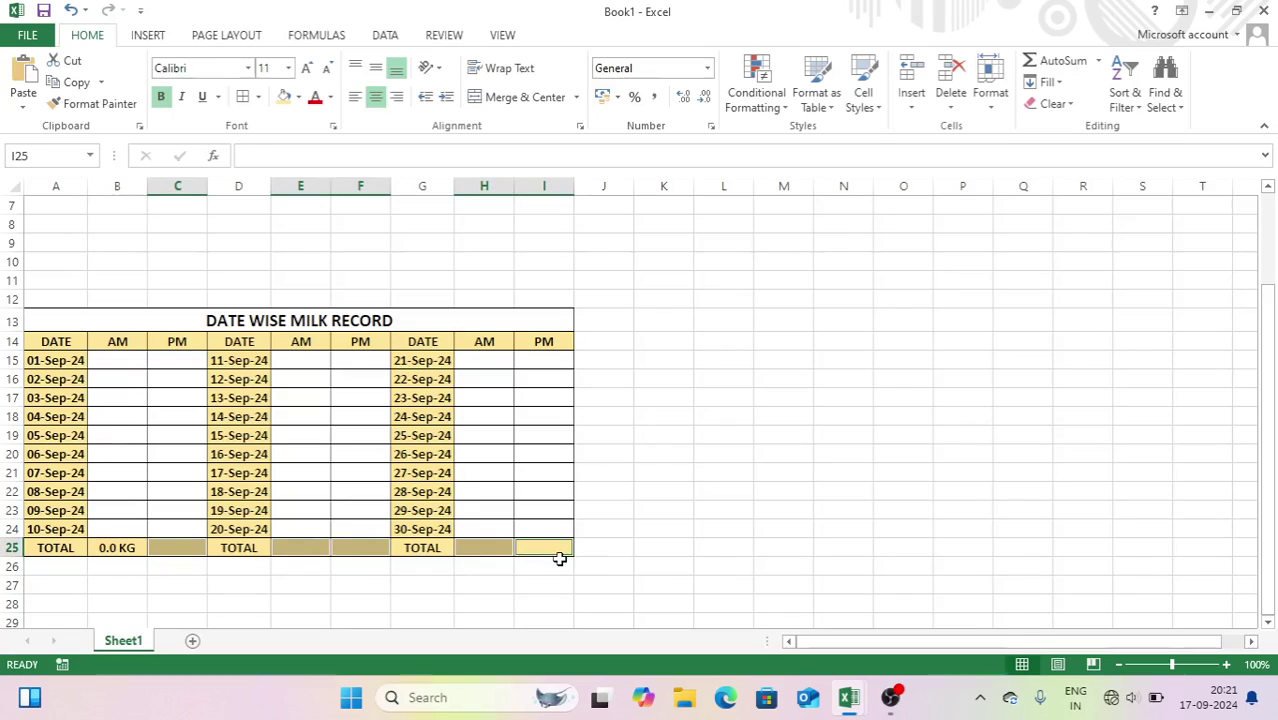
type("=SUM")
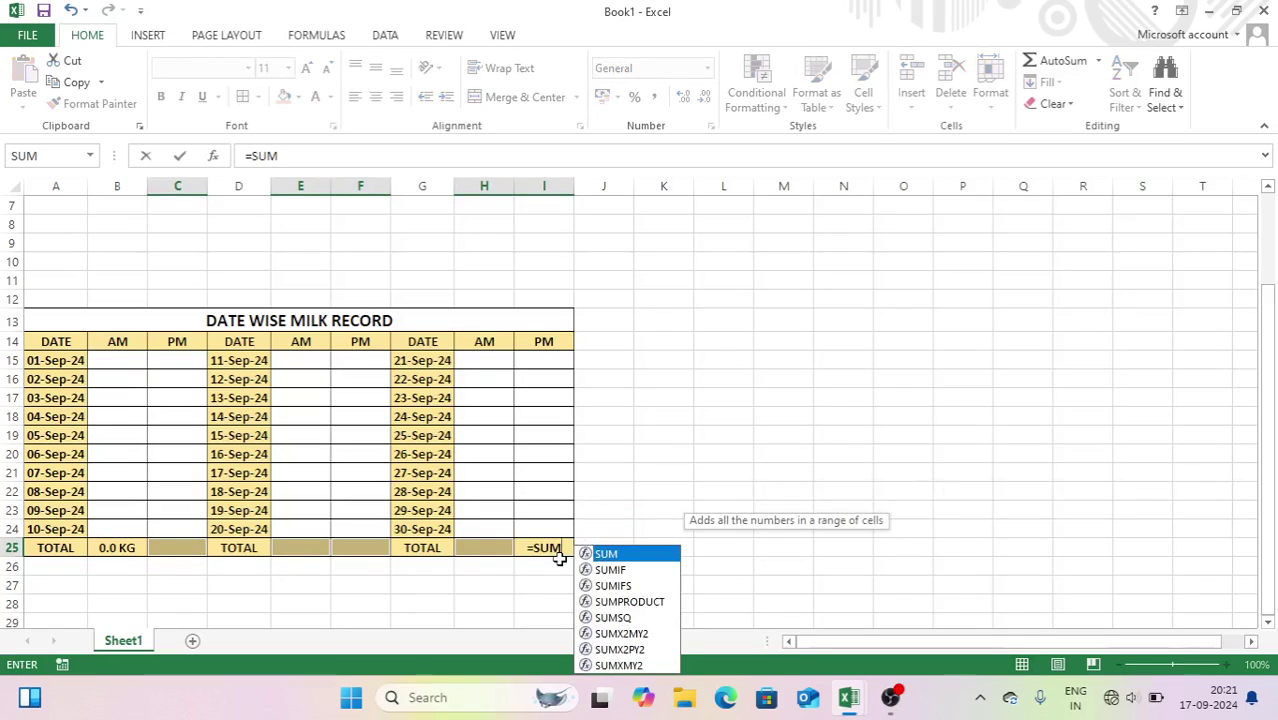
type("(")
left_click_drag(553, 360, 551, 522)
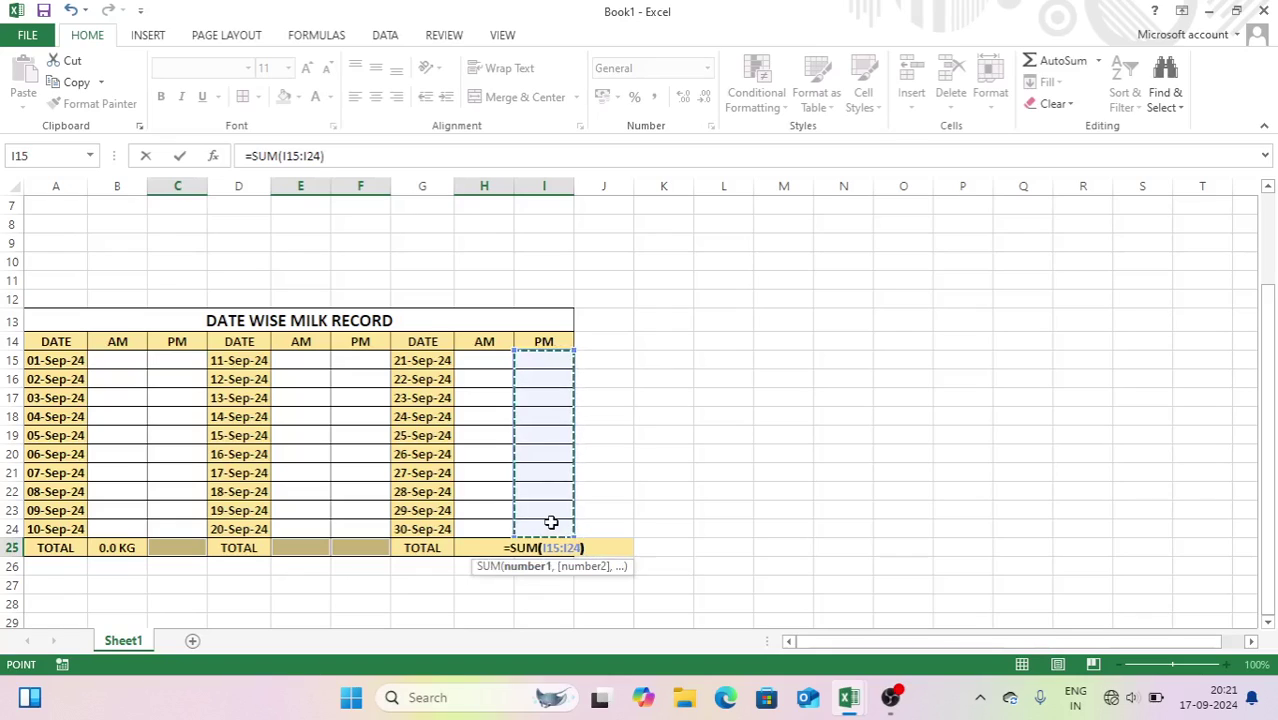
type(")")
key("ctrl+Return")
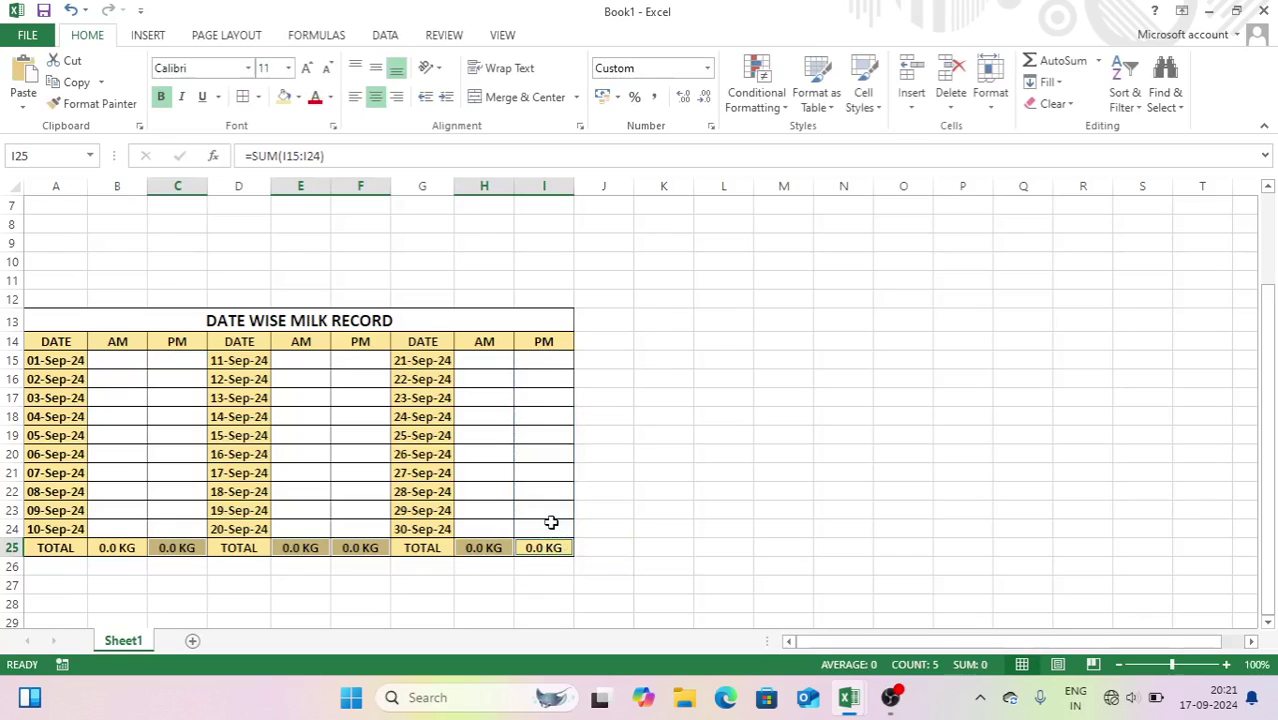
left_click(645, 470)
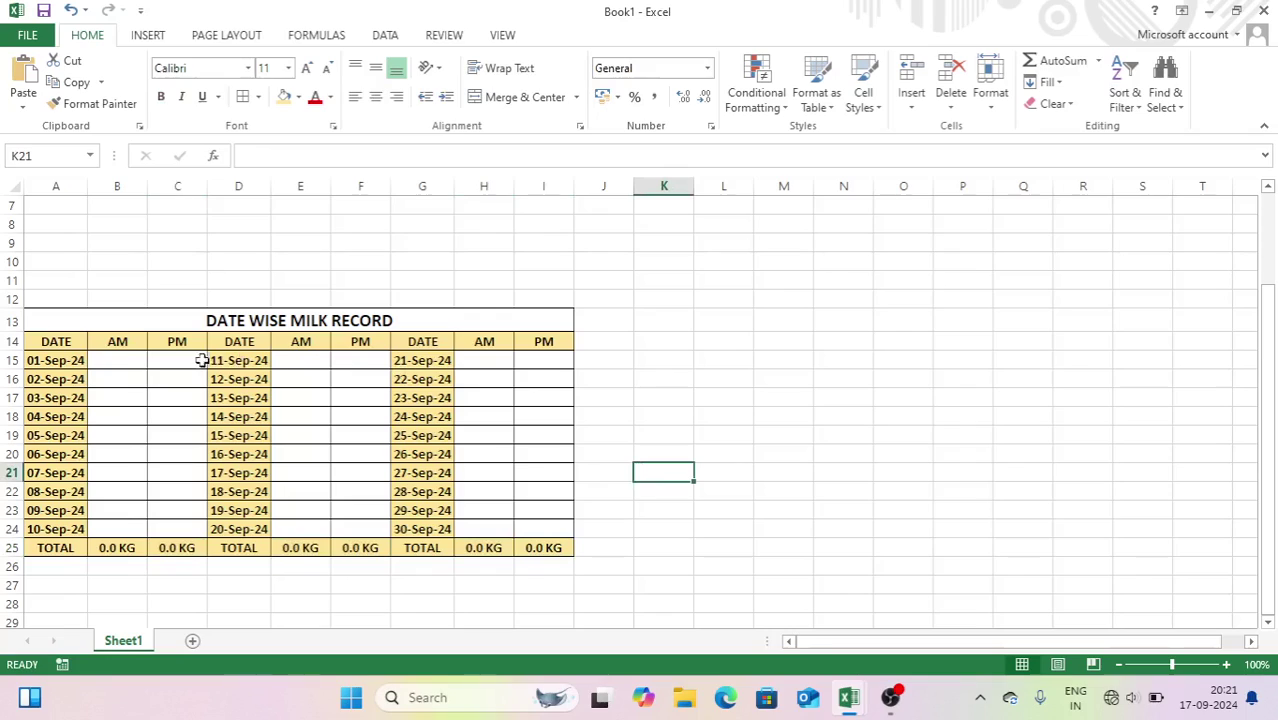
- Type the labels TOTAL MORNING, TOTAL EVENING and TOTAL MILK in A27:A29
left_click(134, 364)
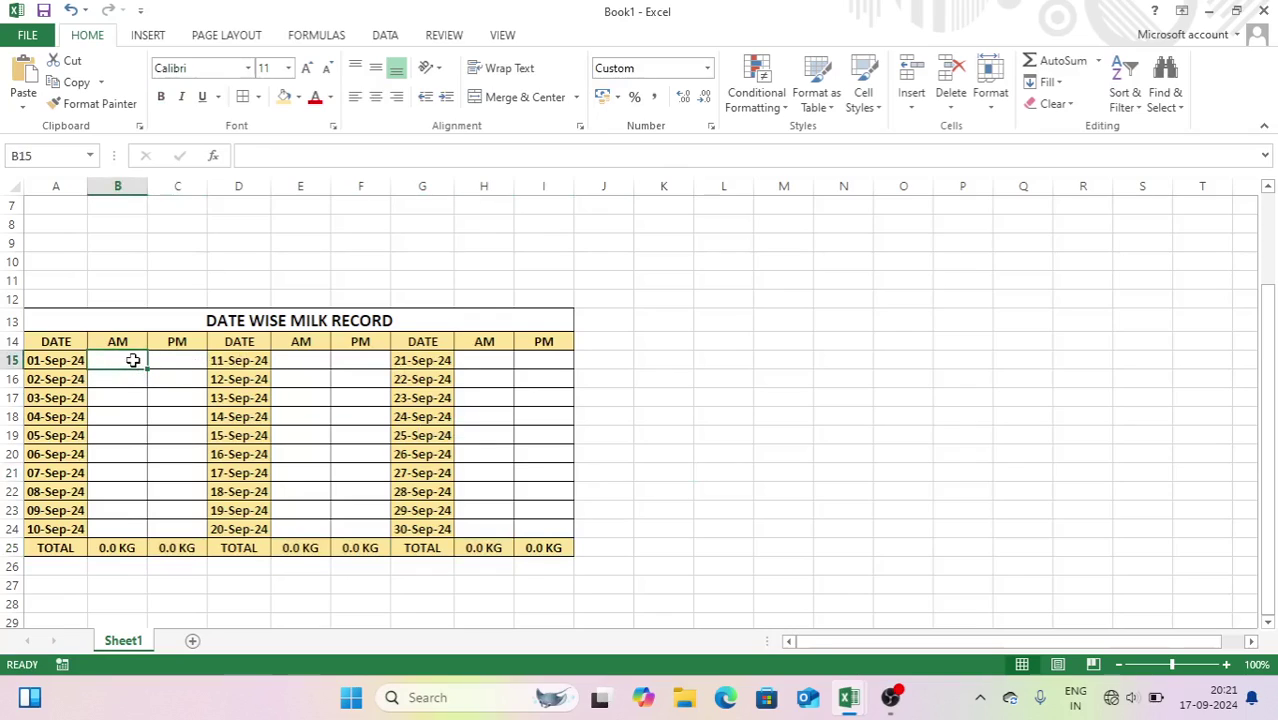
left_click(68, 585)
type("TOTAL MORNING")
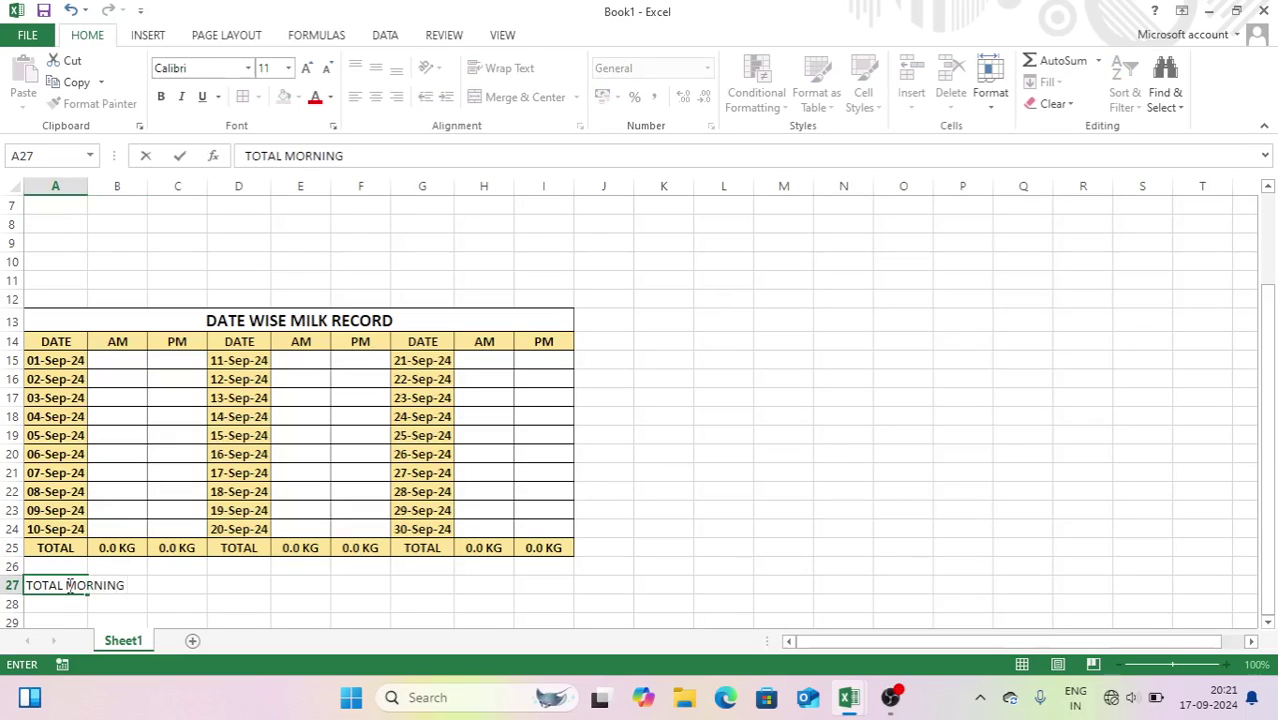
key("Return")
type("TOTAL EVENING")
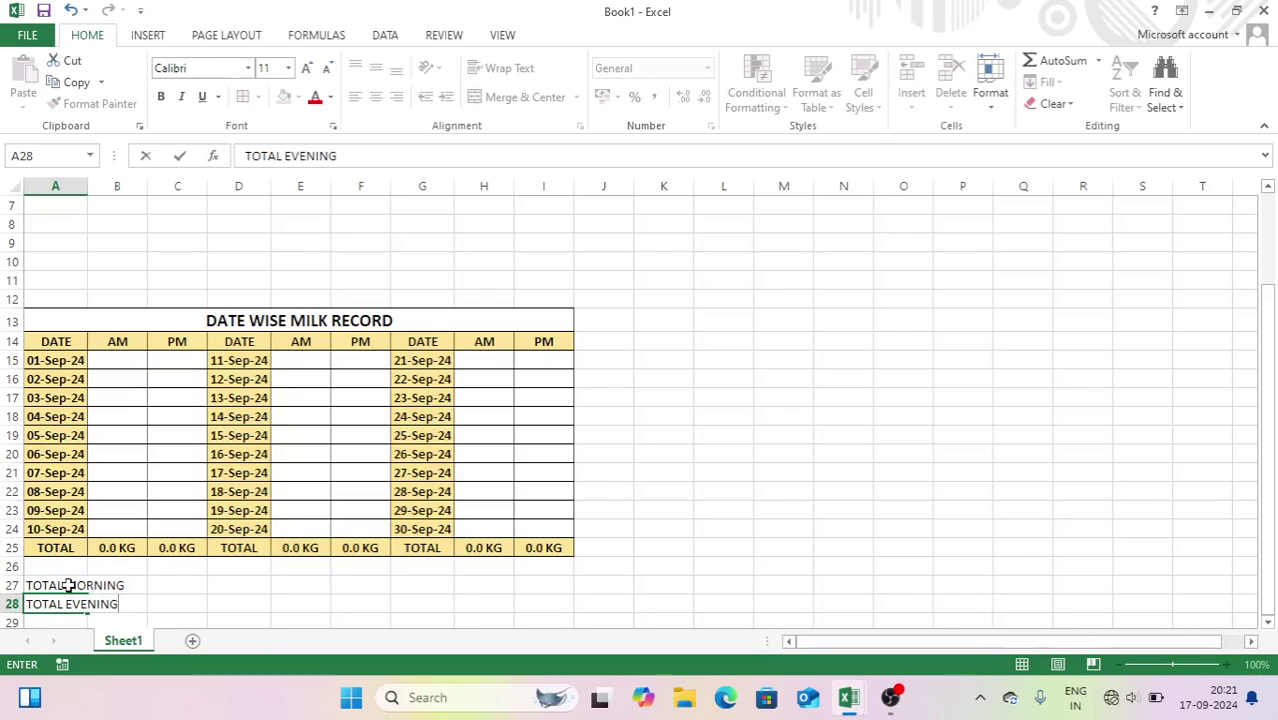
key("Return")
type("TOT")
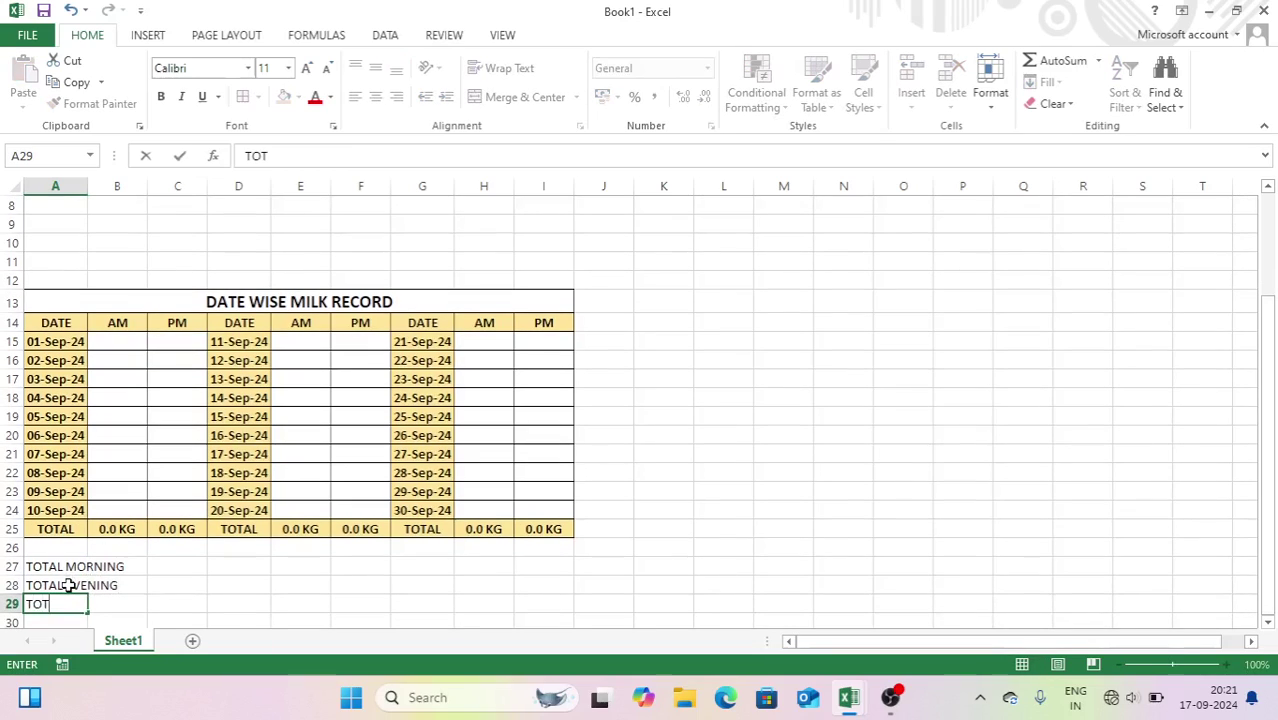
type("AL MILK")
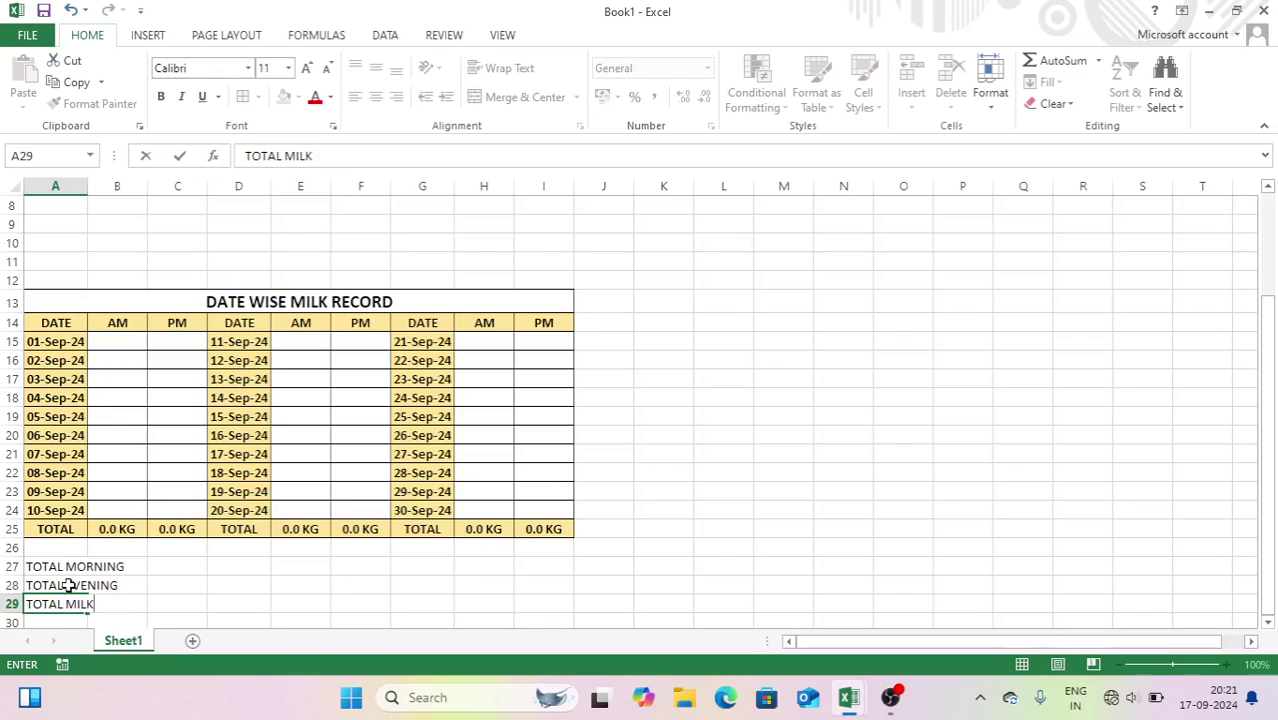
key("Tab")
- Enter =SUM(B25,E25,H25) in C27 to total the morning quantities
left_click(185, 570)
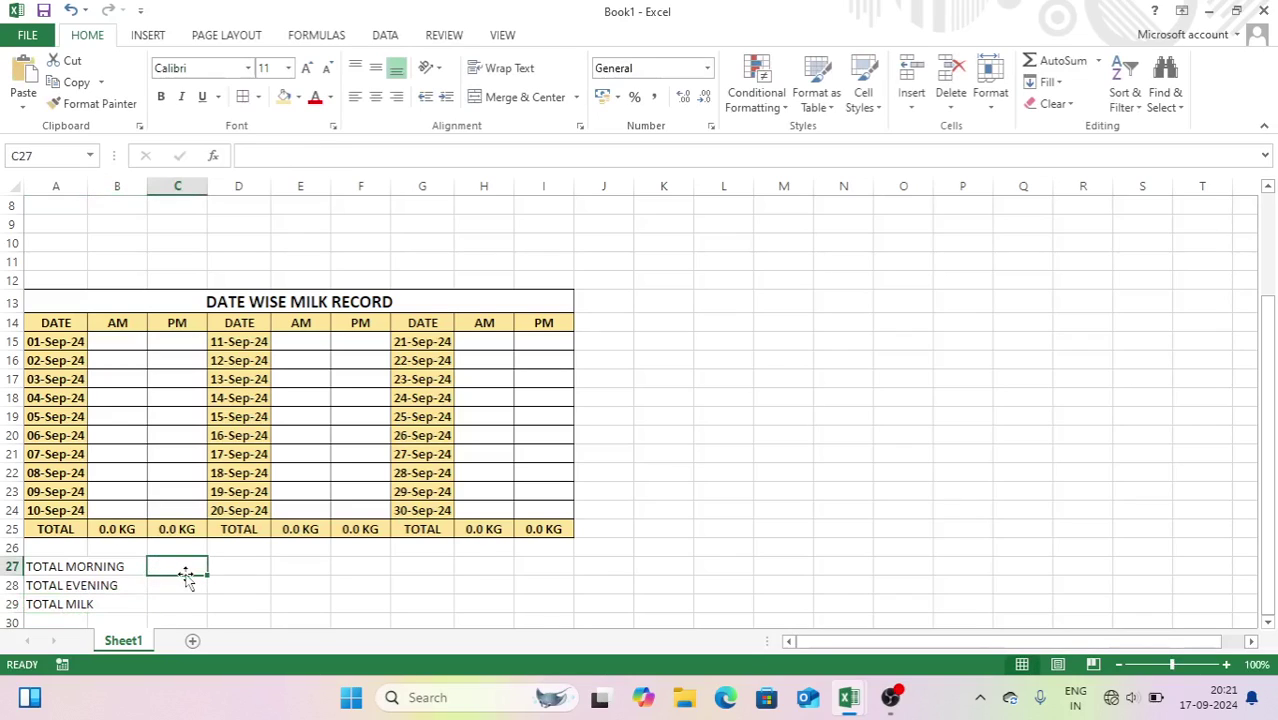
type("=SUM(")
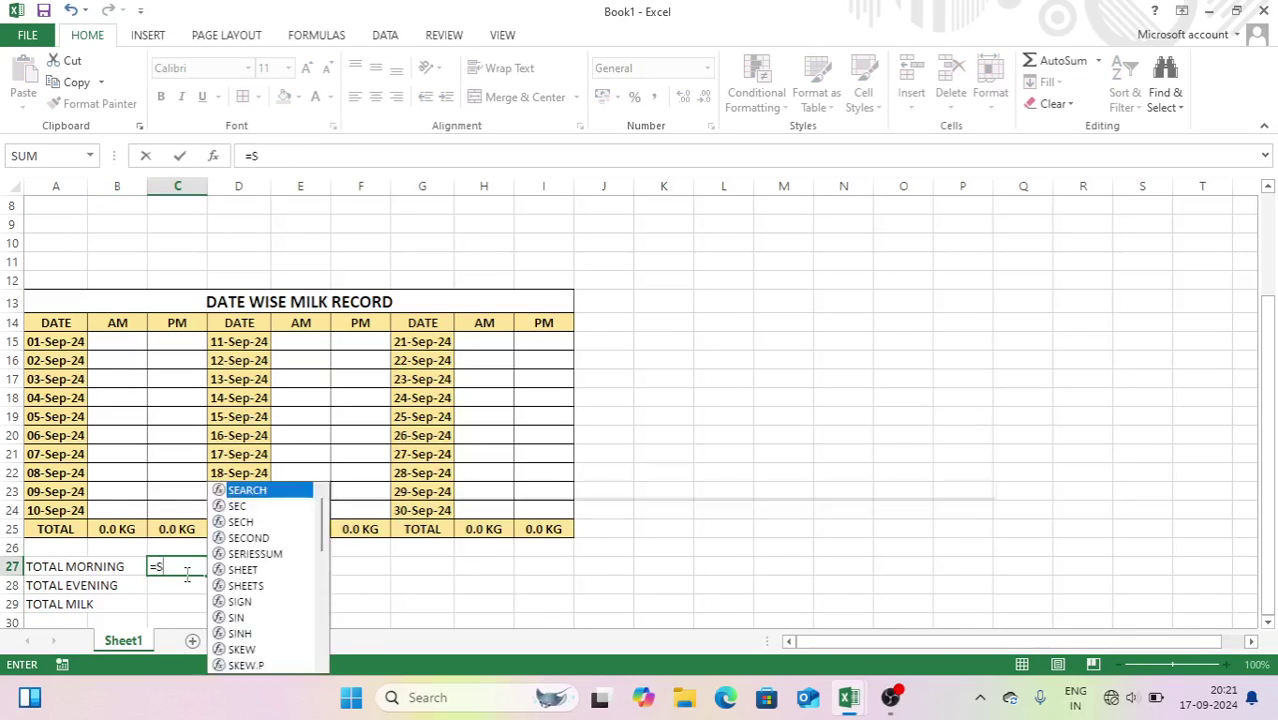
left_click(117, 529)
type(",")
left_click(296, 529)
type(",")
left_click(470, 530)
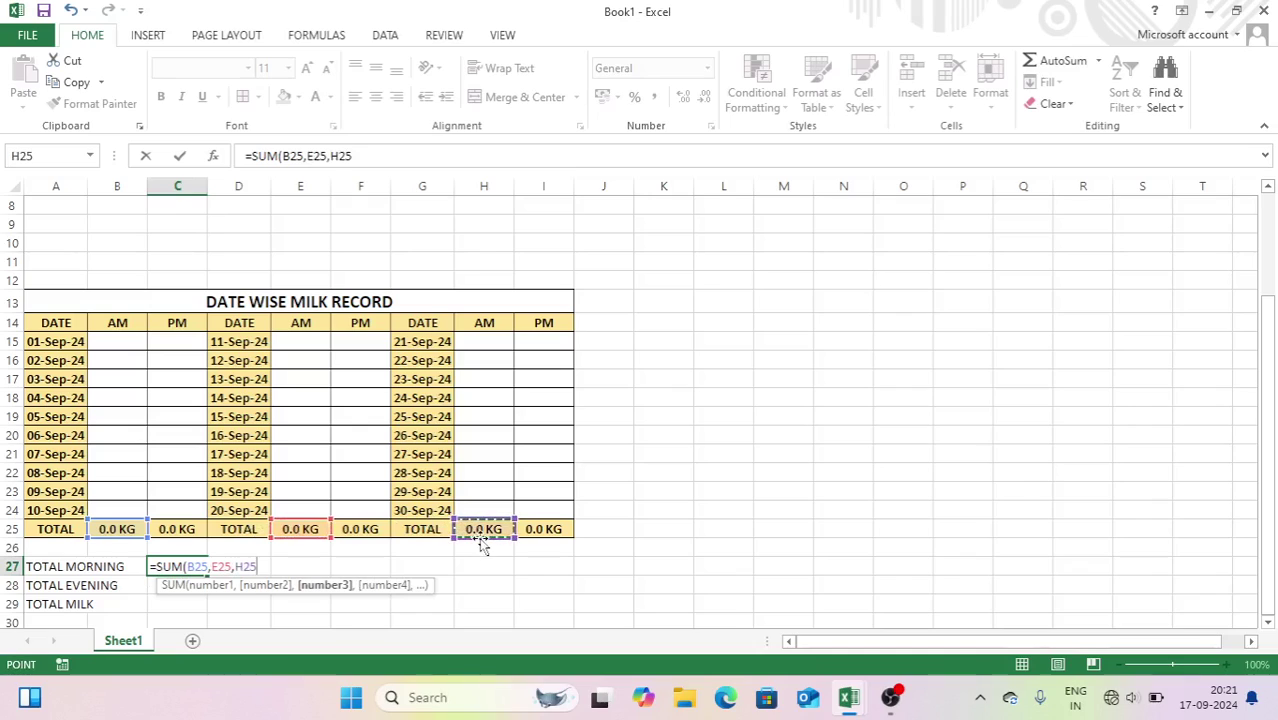
key("Return")
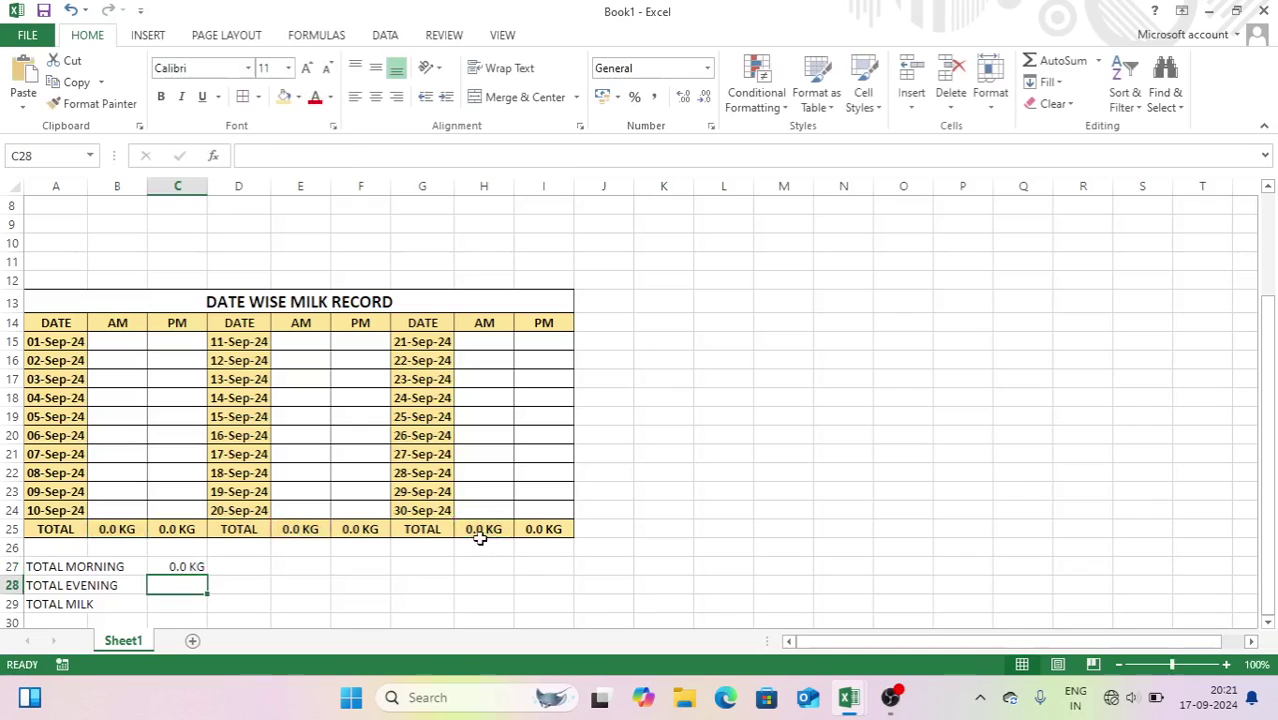
- Enter =SUM(C25,F25,I25) for the evening total and =SUM(C27:C28) for total milk
type("=SUMI")
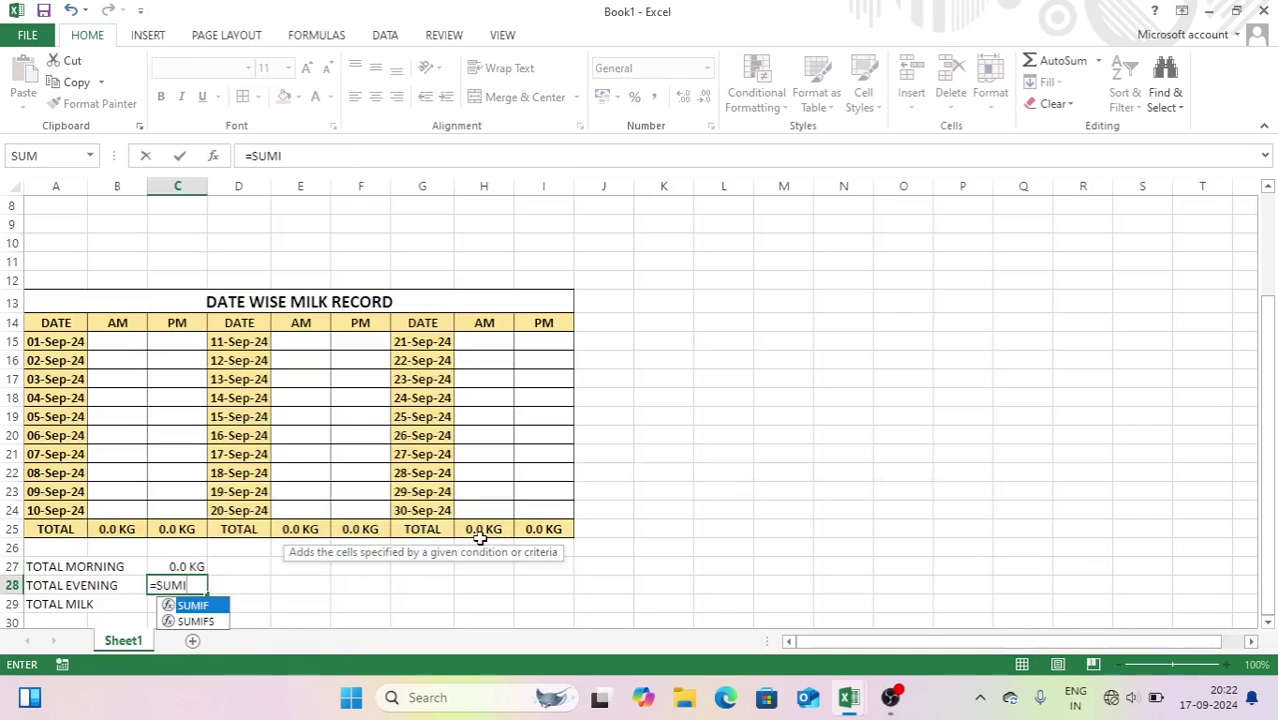
key("BackSpace")
type("(")
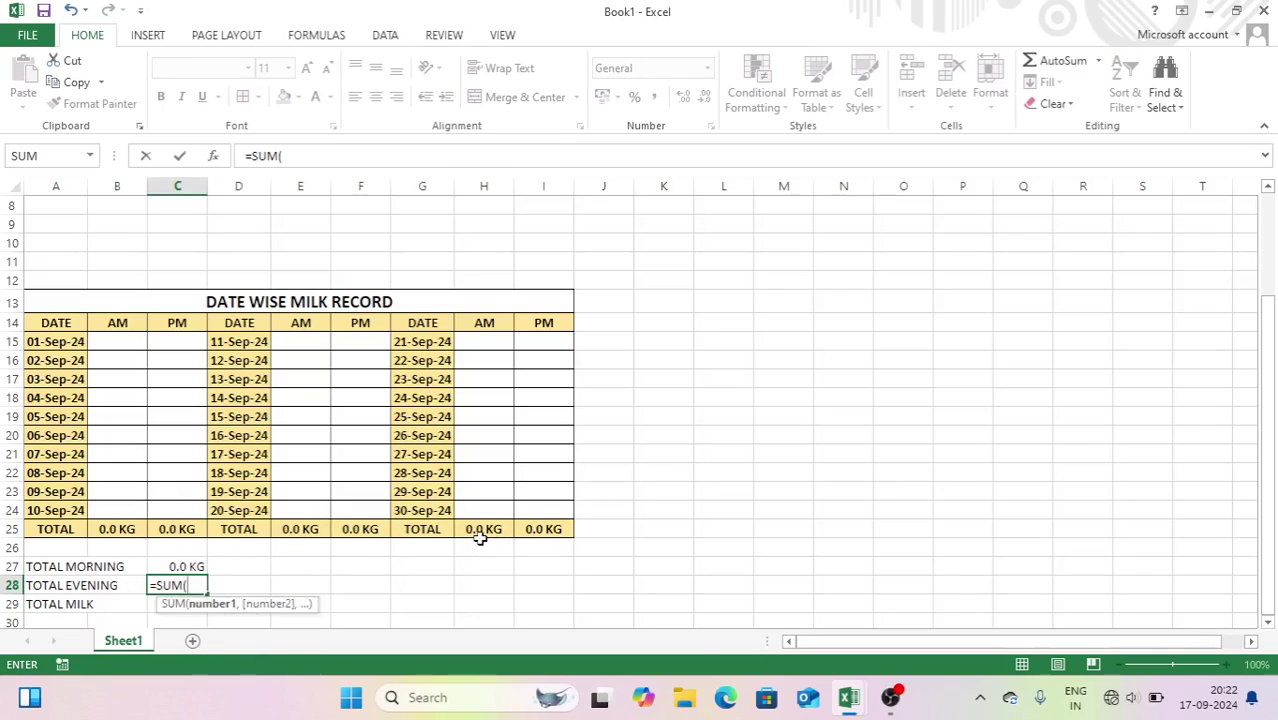
left_click(190, 532)
type(",")
left_click(359, 532)
type(",")
left_click(546, 530)
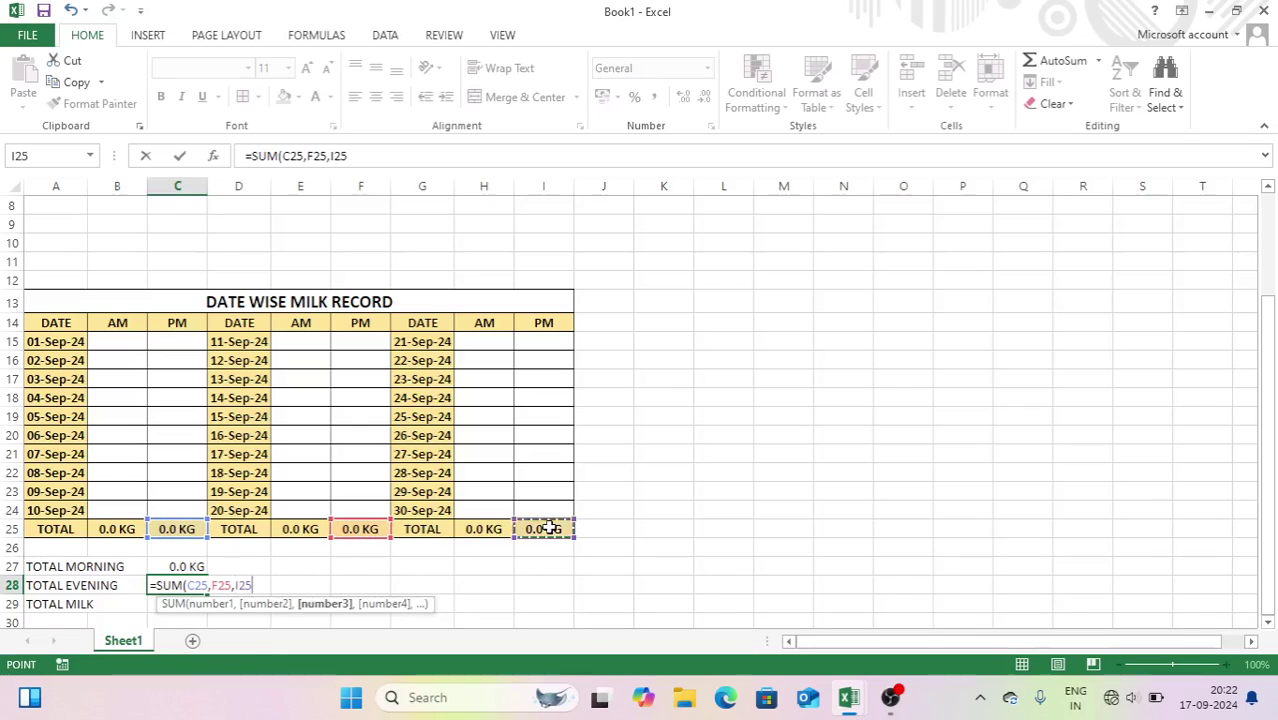
key("Return")
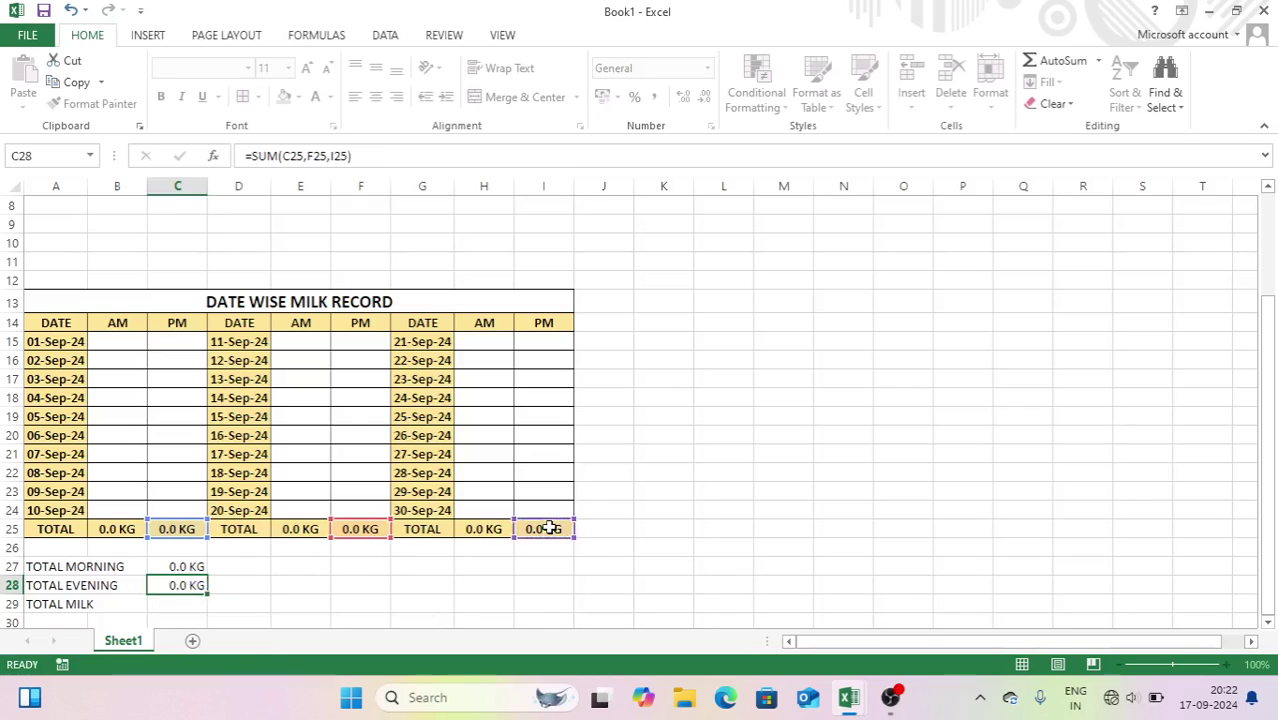
type("=SUM(")
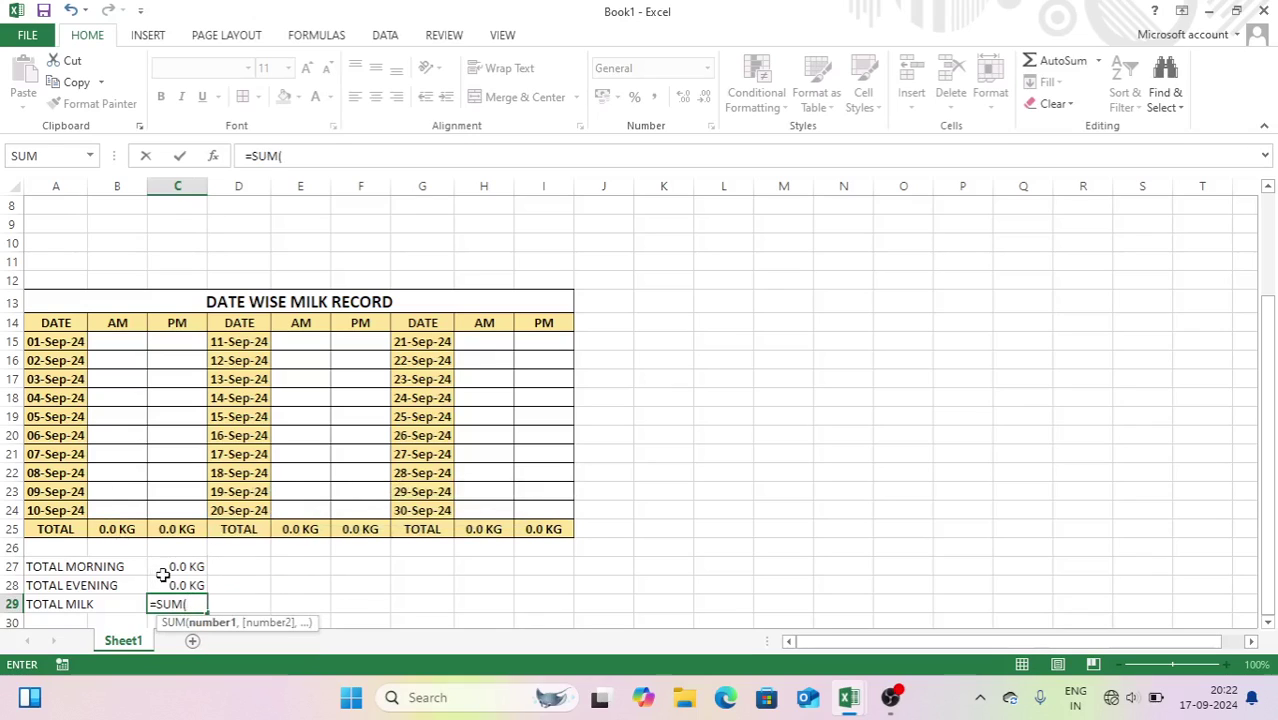
left_click_drag(172, 568, 175, 581)
key("Return")
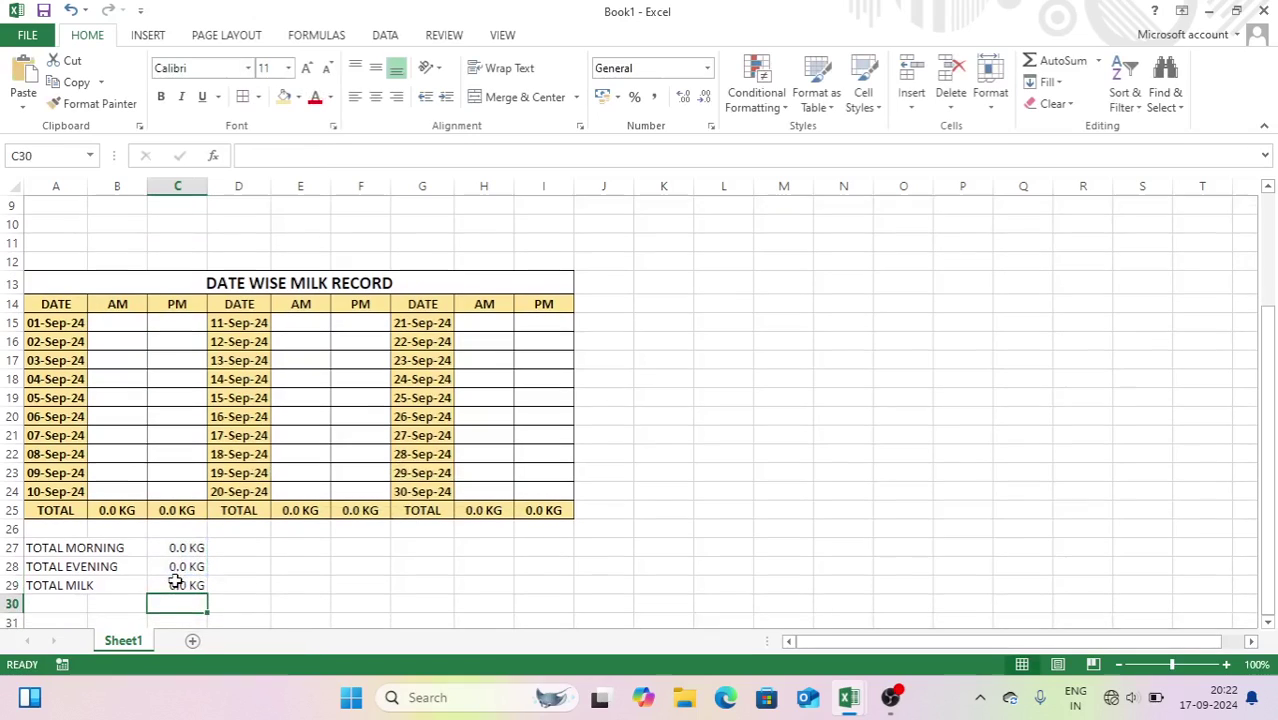
- Enter a 2 kg morning reading, then clear the unwanted AM entries in B18:B24
left_click(117, 366)
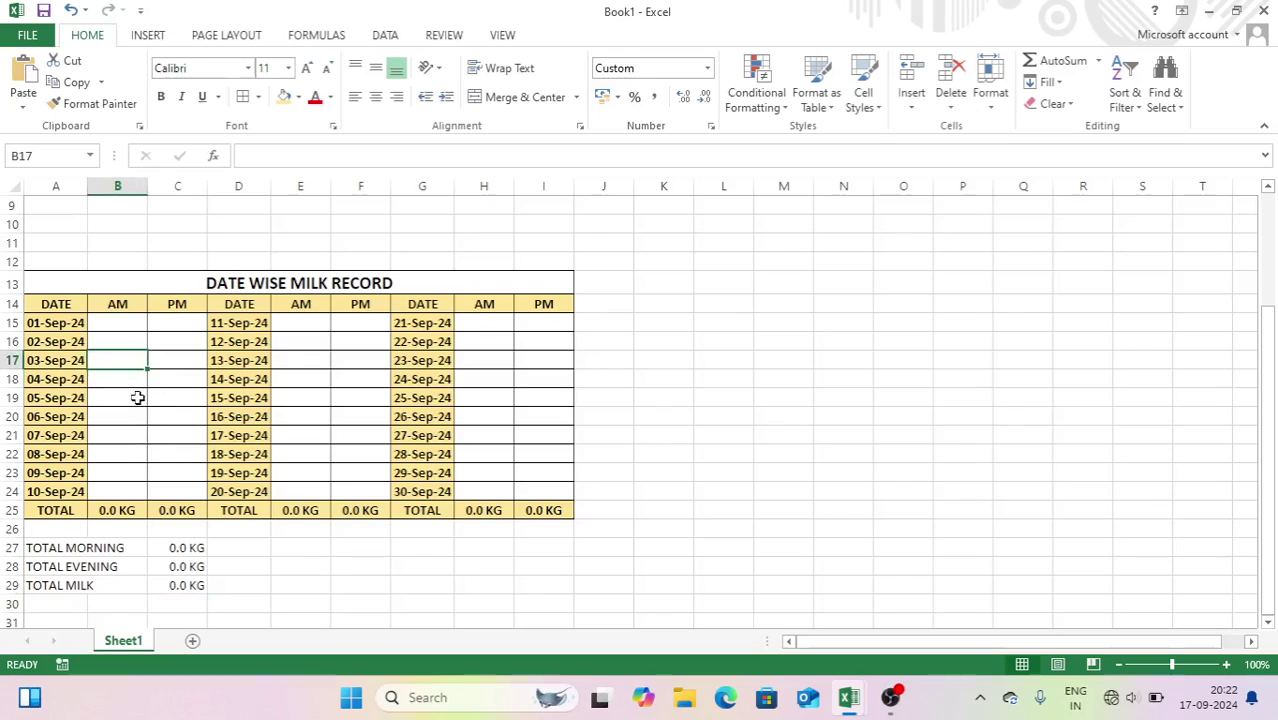
type("2")
key("Return")
type("2.0 KG")
key("Return")
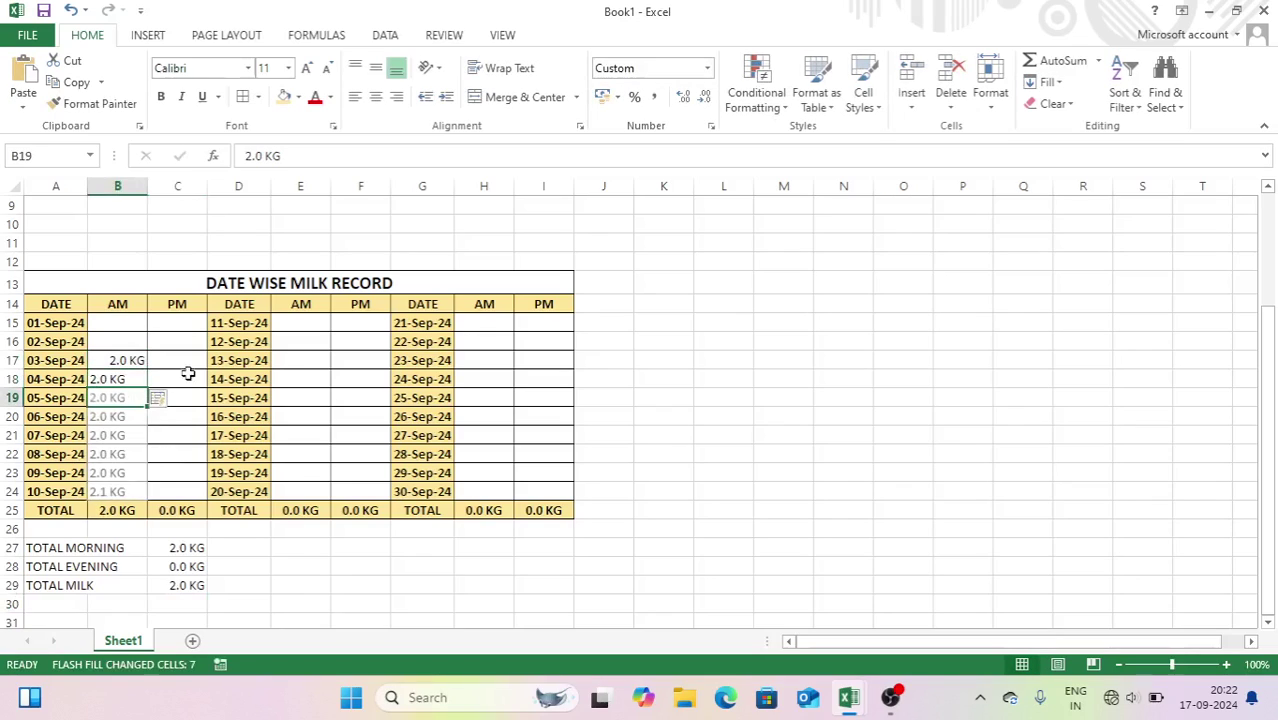
left_click_drag(133, 379, 138, 486)
key("Delete")
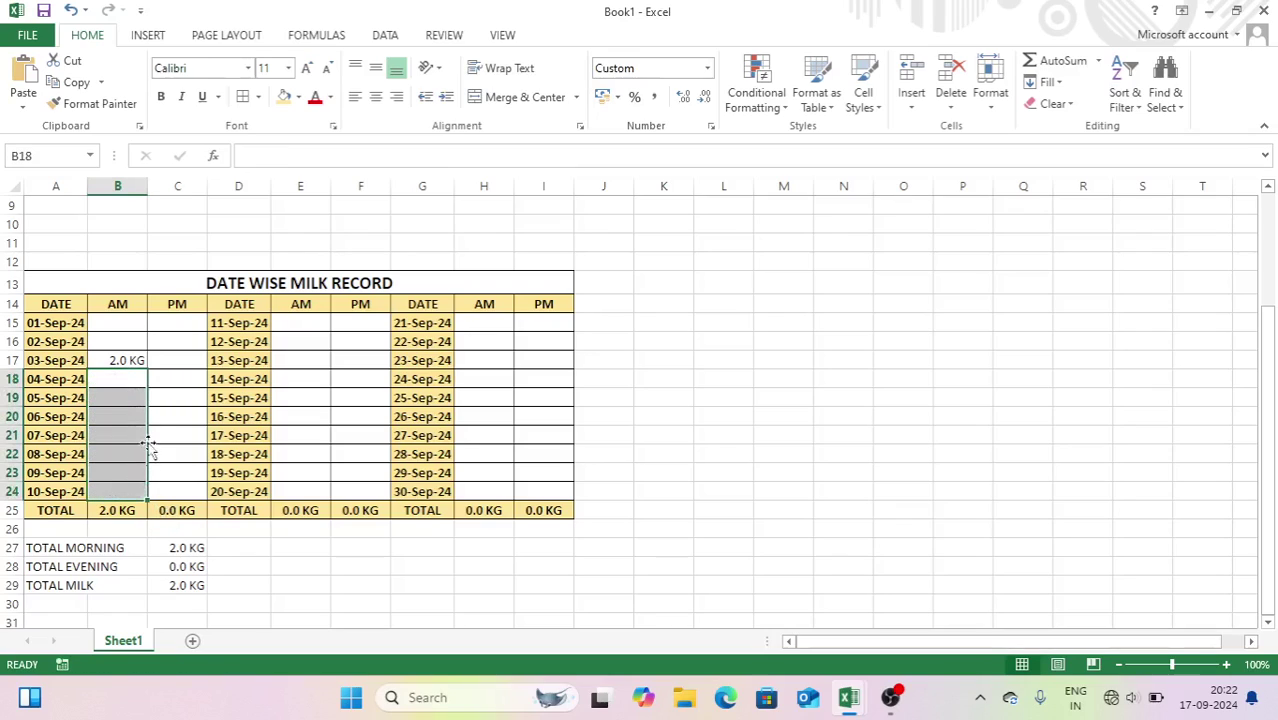
- Record 2 and 4 kg for 14-Sep and 7 and 6 kg for 24-Sep
left_click(172, 361)
left_click(305, 376)
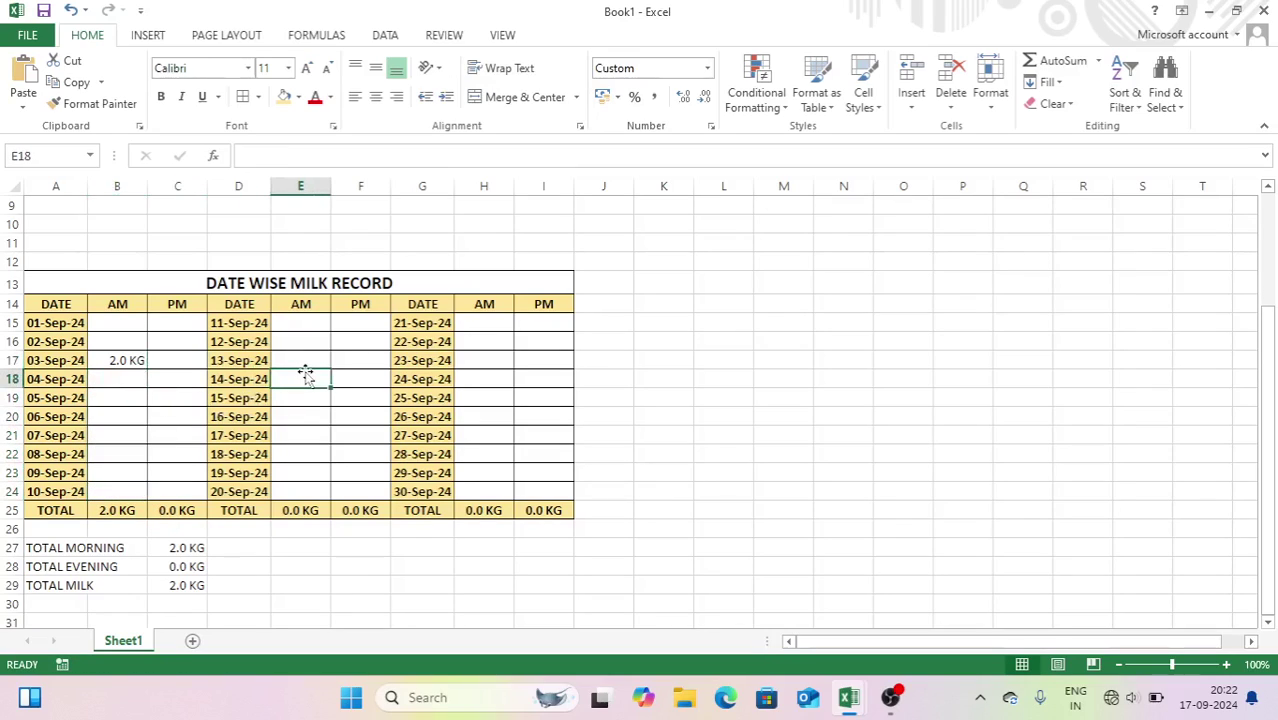
type("2")
key("Tab")
type("4")
key("Tab")
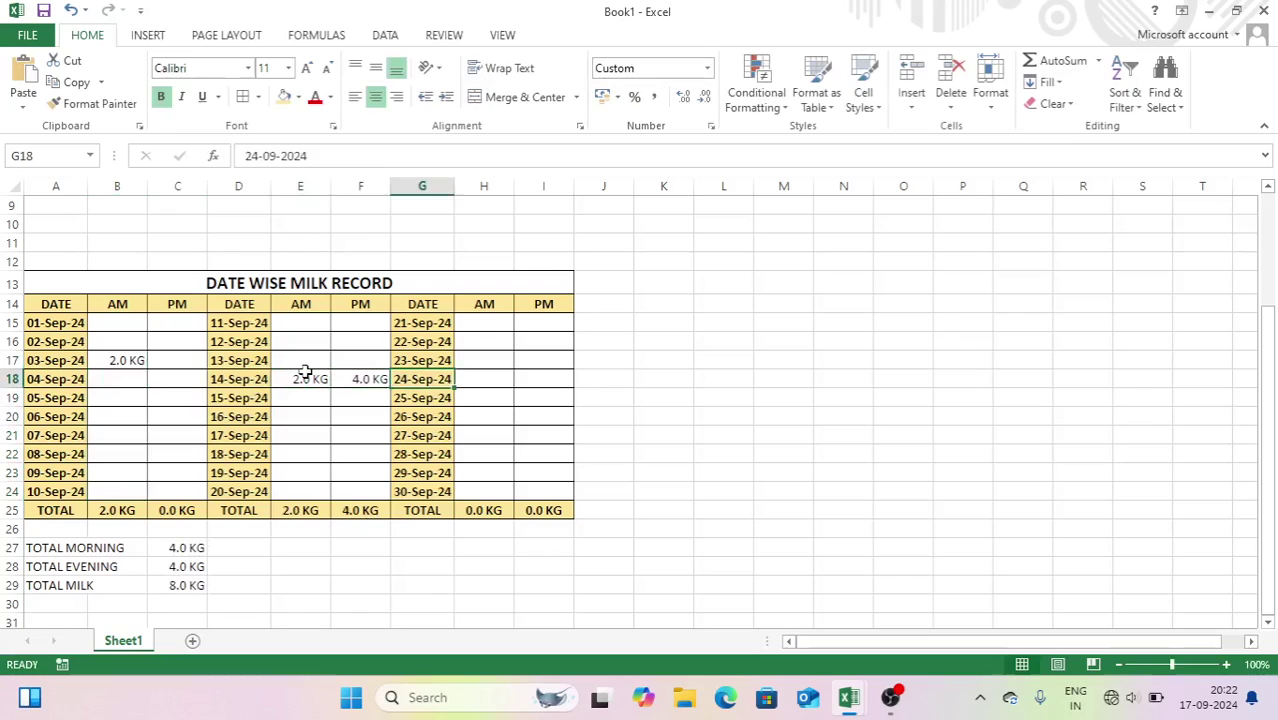
key("Tab")
type("7")
key("Tab")
type("6")
key("Tab")
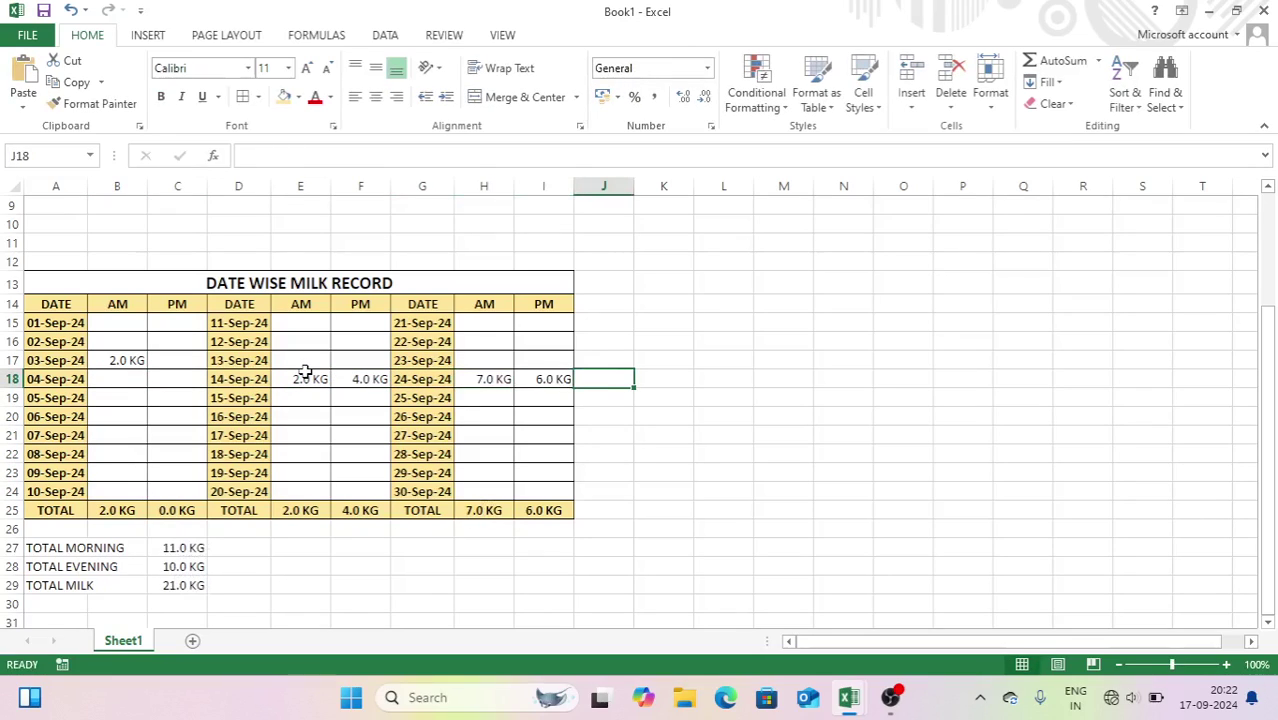
left_click(426, 546)
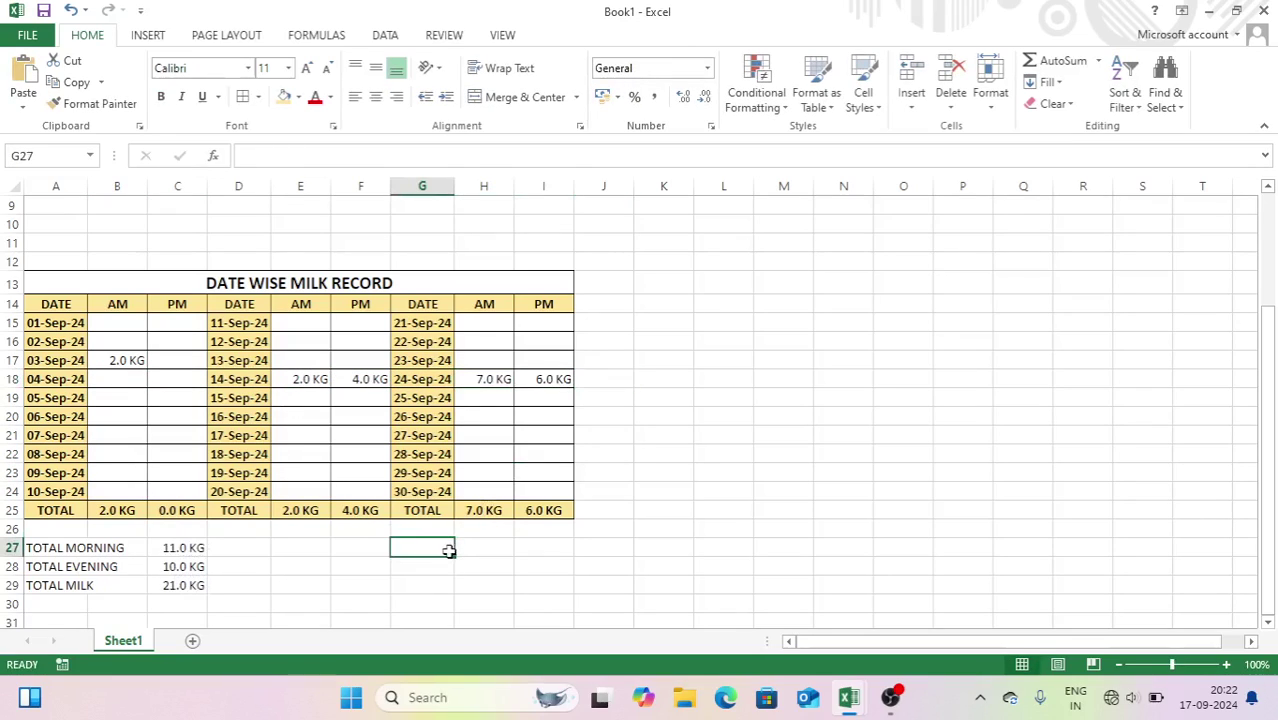
- Add the labels RATE in G27 and AMOUNT in G28
left_click(472, 548)
left_click(428, 546)
type("RATE")
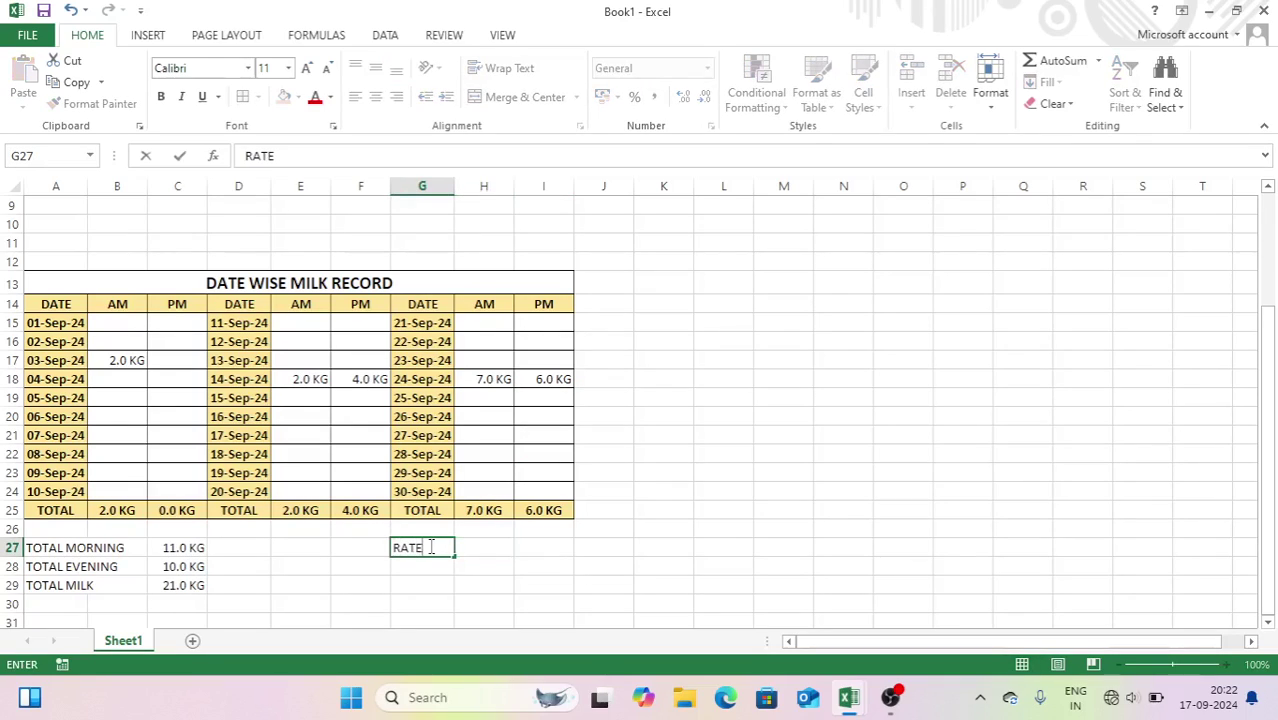
key("Tab")
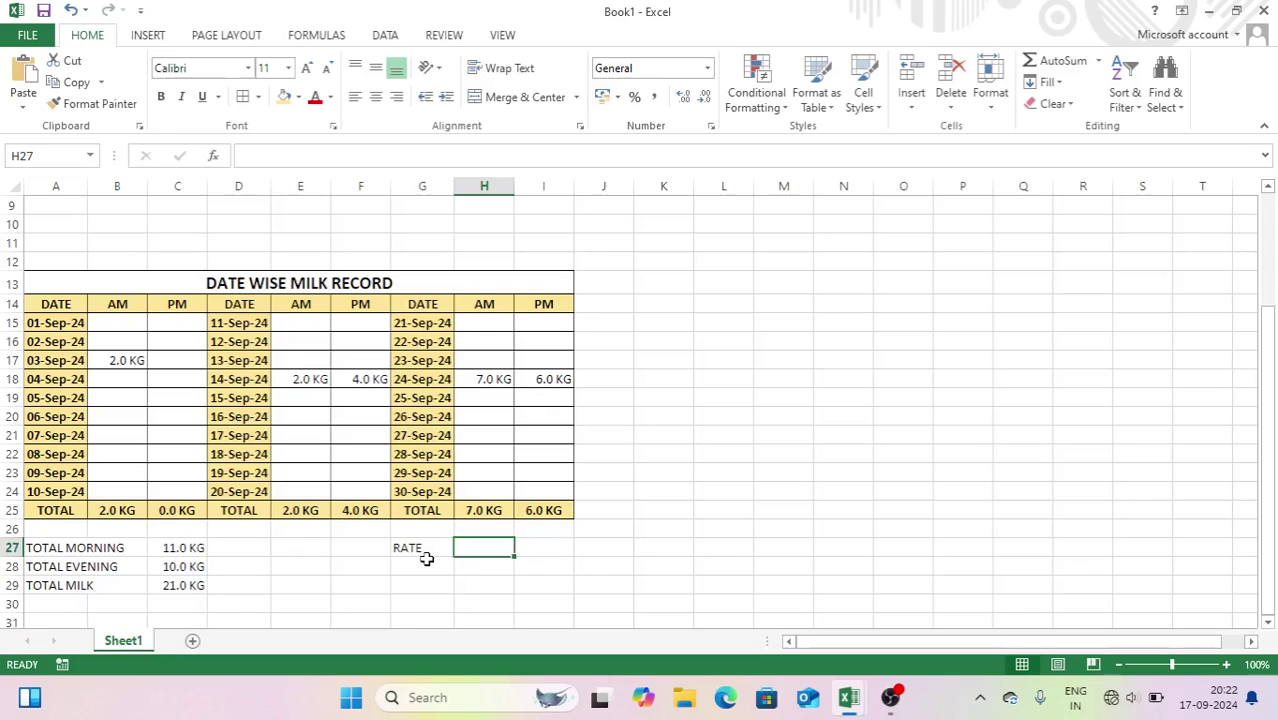
left_click(421, 566)
type("AMOUNT")
key("Tab")
- Enter a rate of 60 in H27 and =C29*H27 in H28, giving 1260
left_click(468, 548)
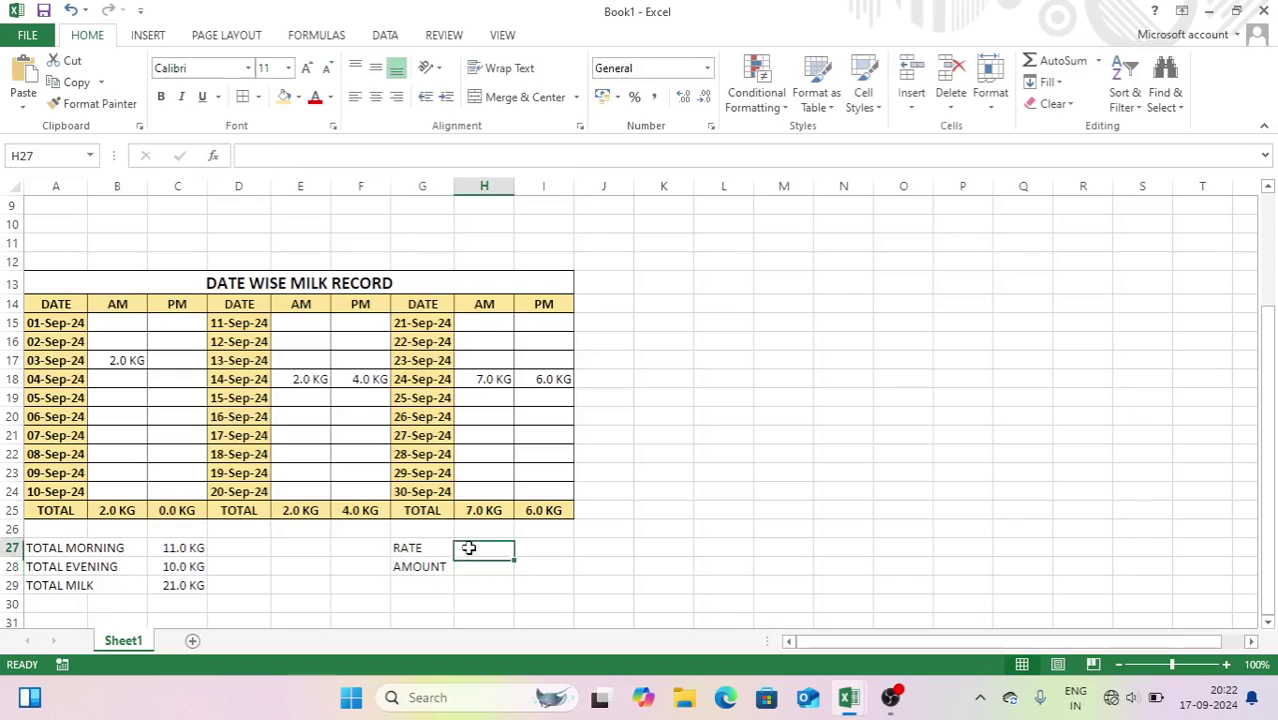
type("60")
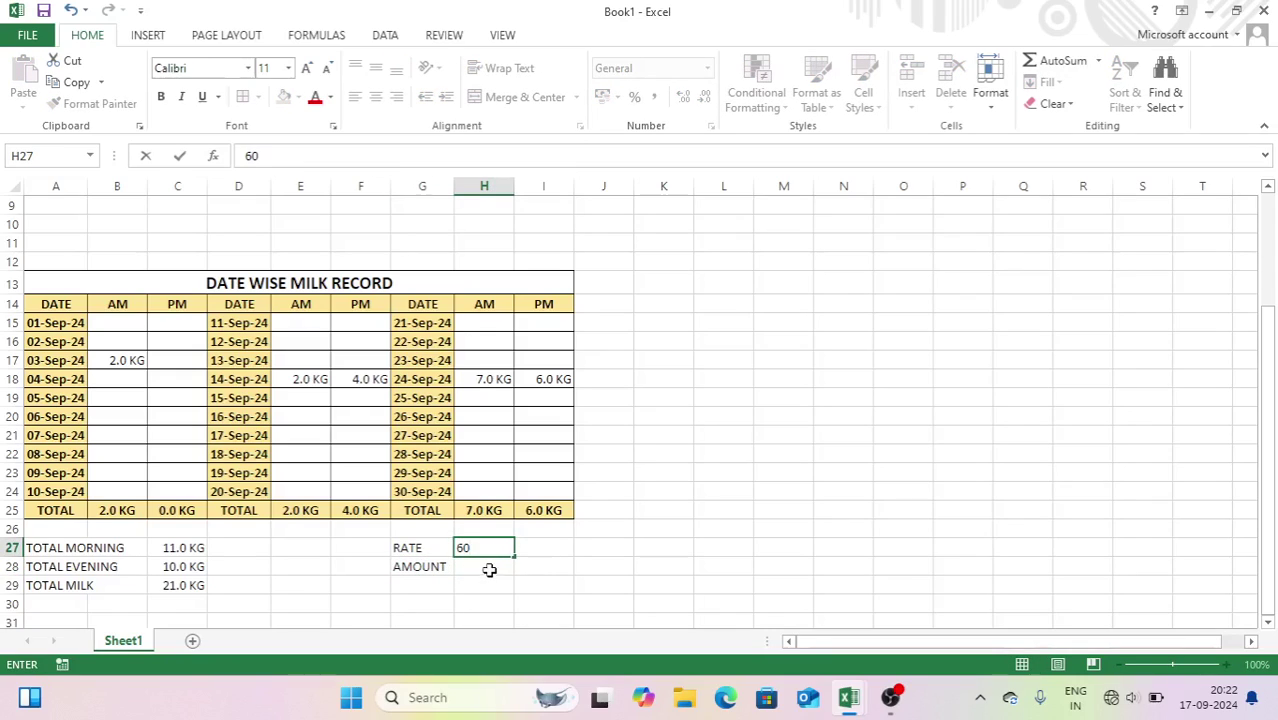
left_click(489, 569)
type("=")
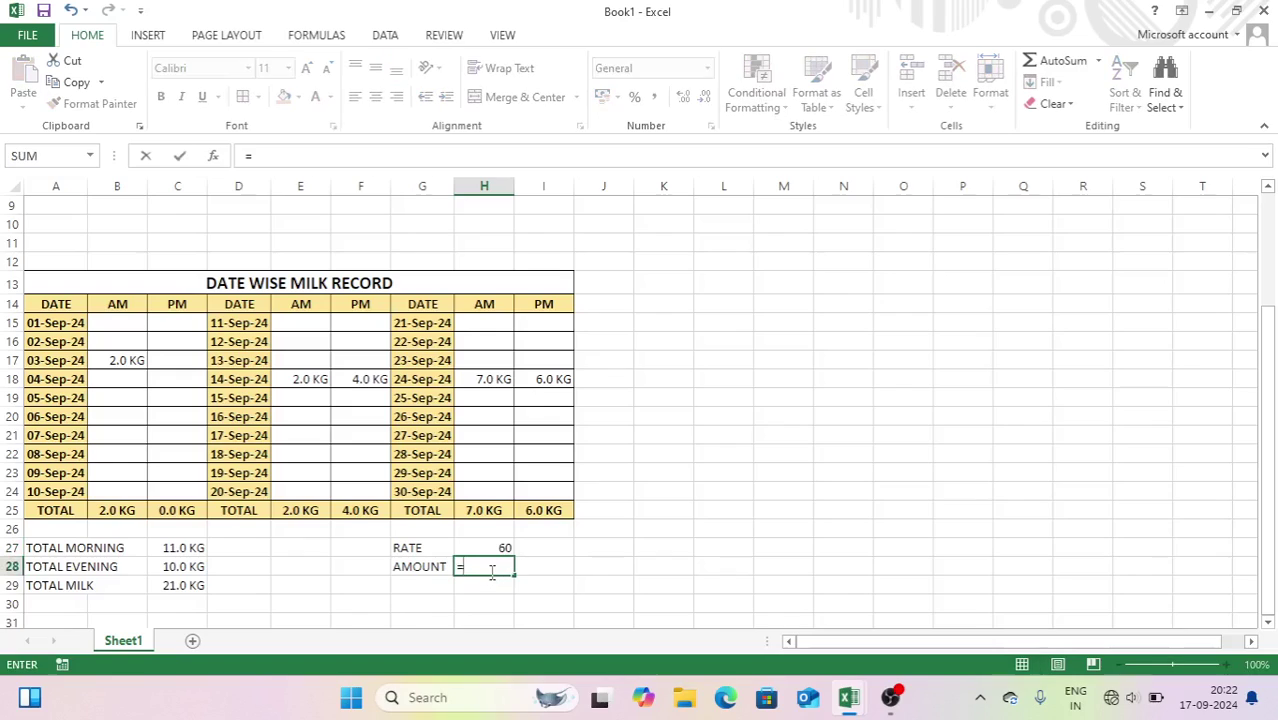
left_click(162, 588)
type("*")
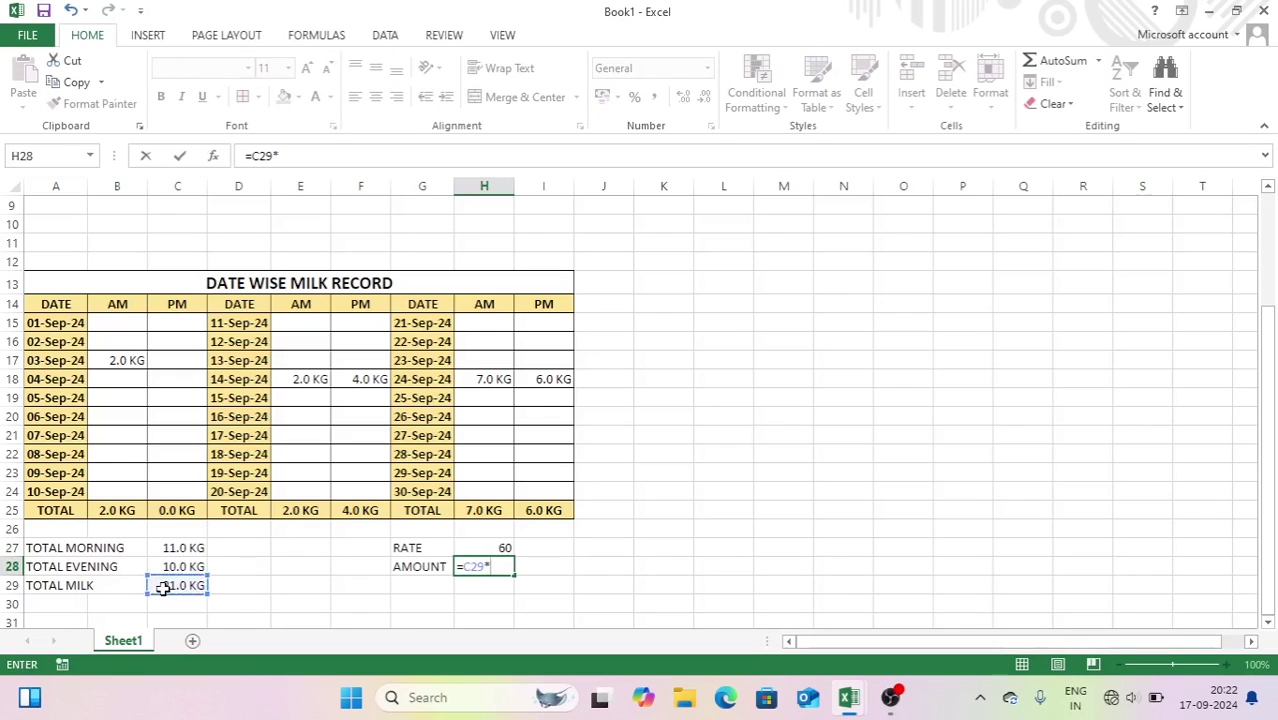
left_click(473, 549)
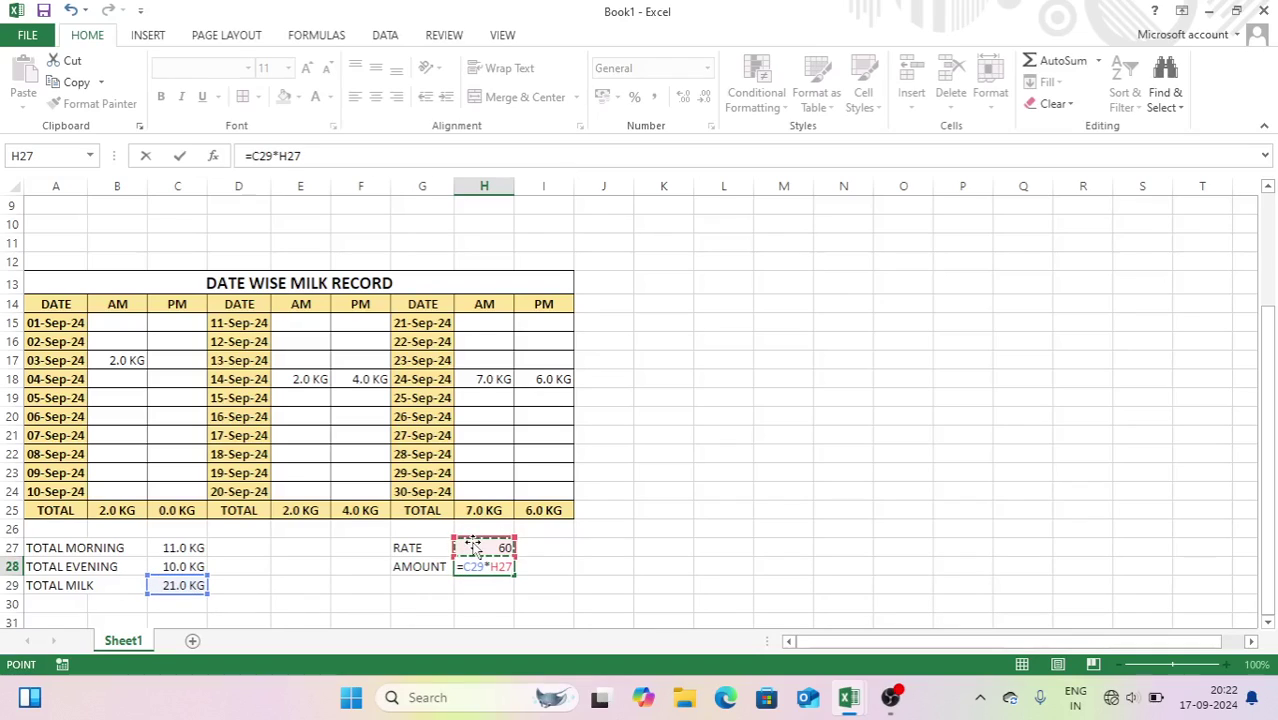
key("Return")
left_click(495, 566)
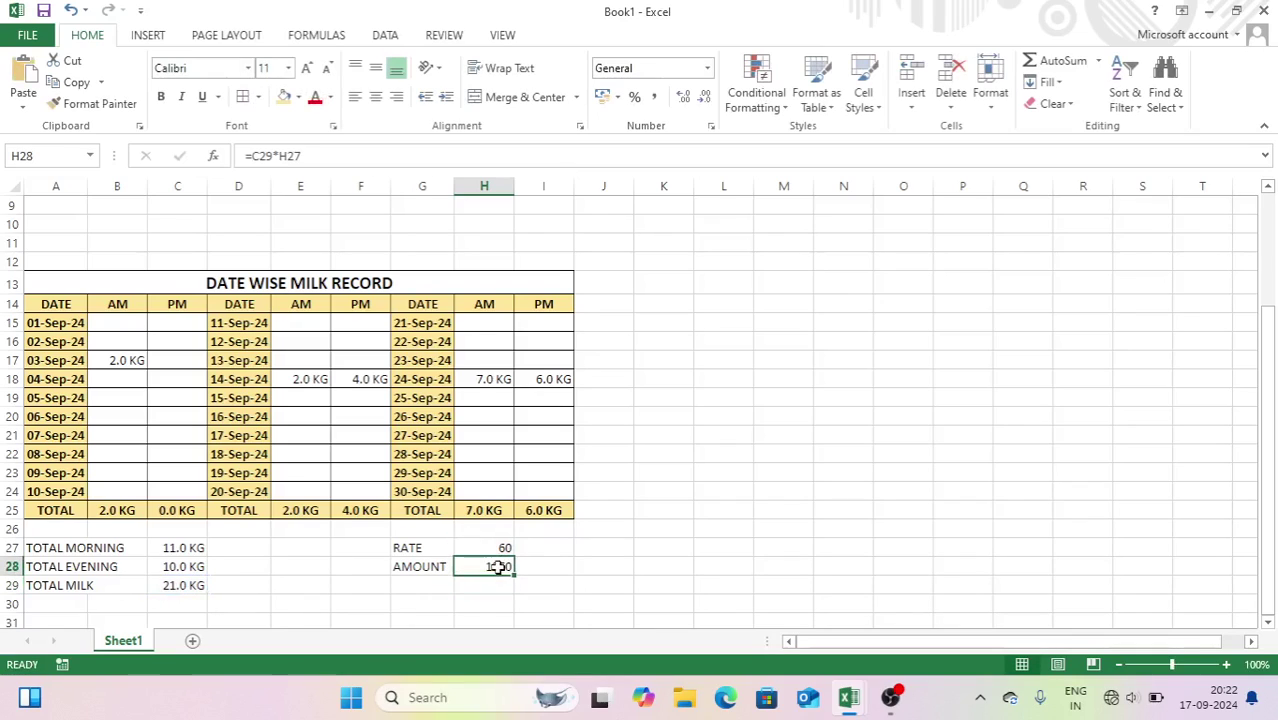
- Make the totals block A27:C29 bold with all borders and a gold fill
left_click_drag(47, 548, 185, 585)
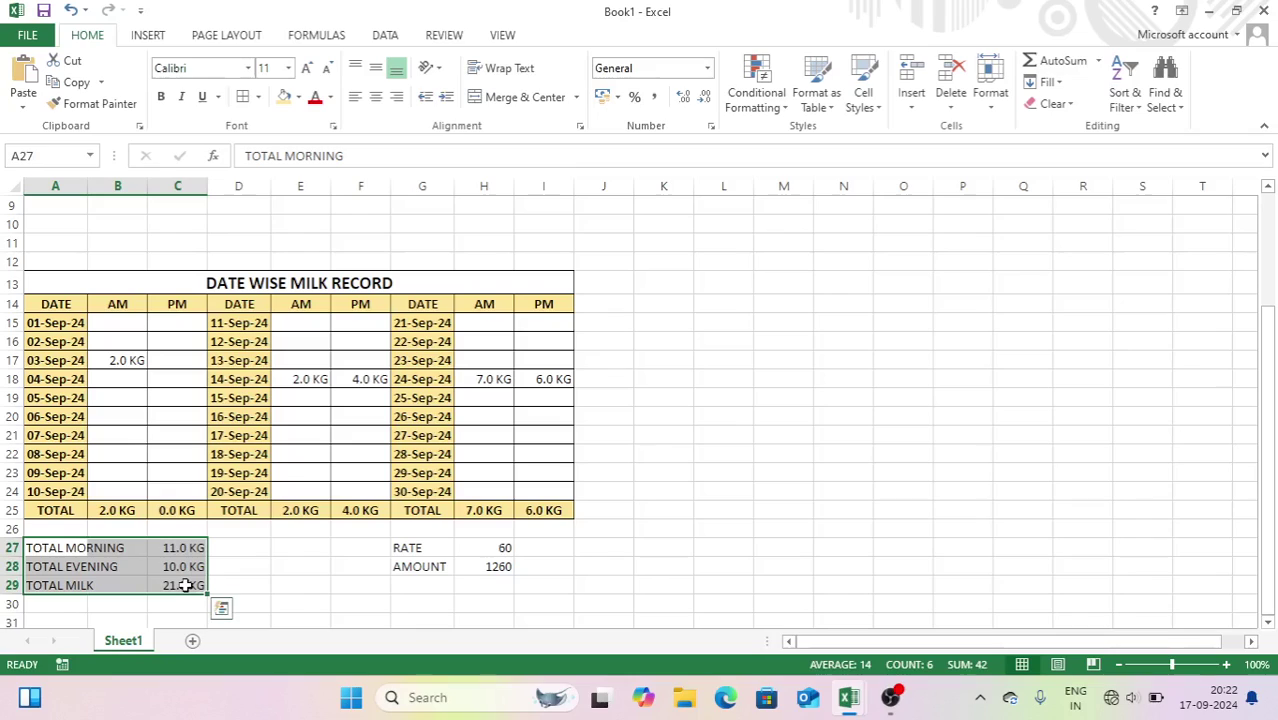
key("ctrl+b")
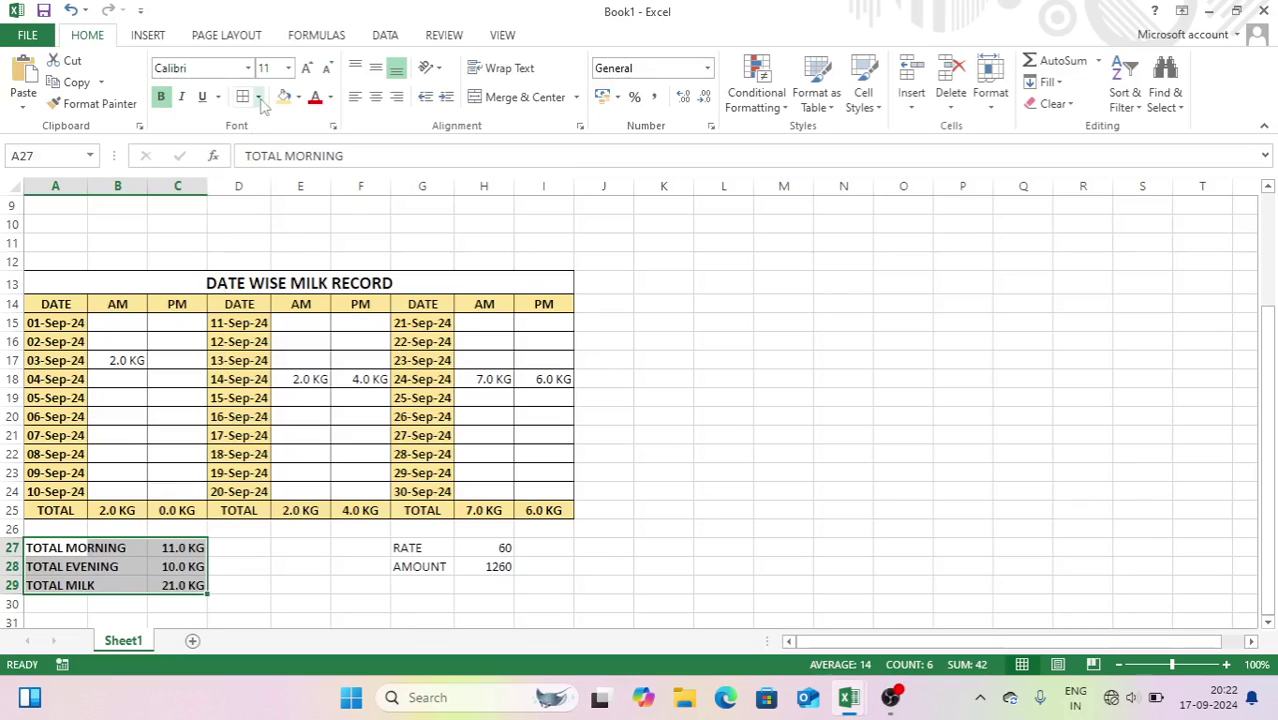
left_click(244, 100)
left_click(310, 547)
left_click(407, 547)
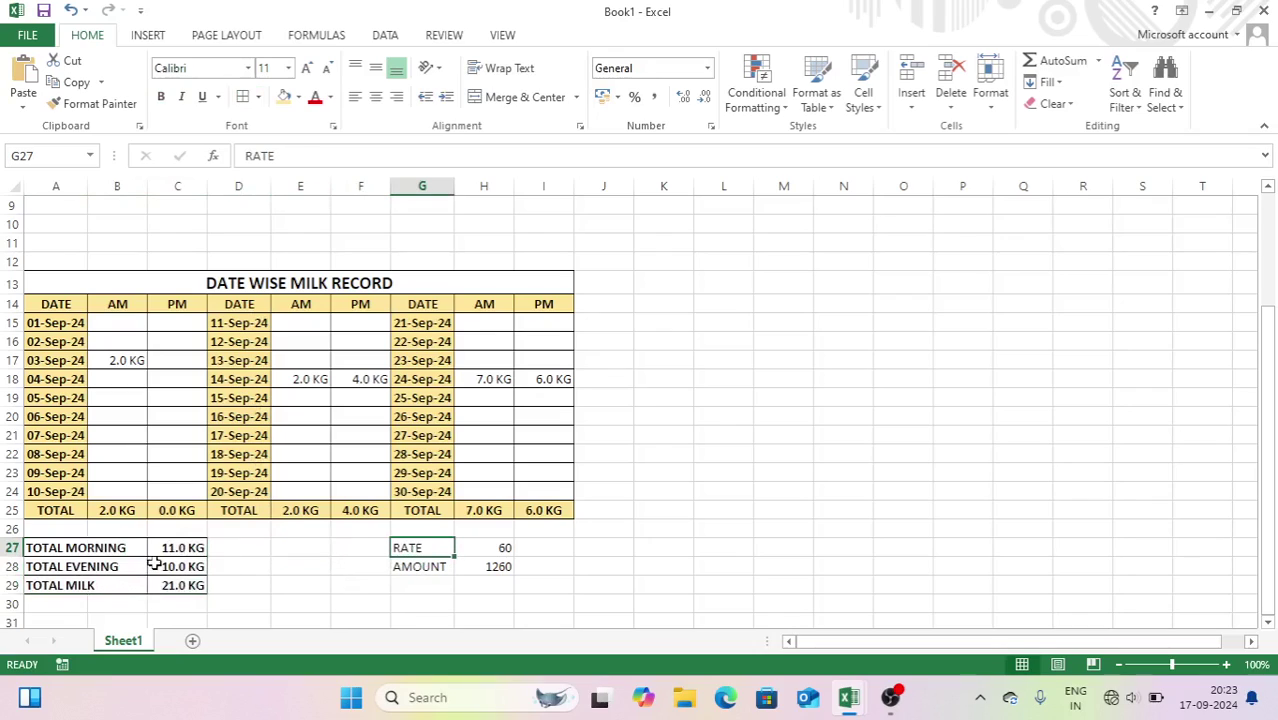
left_click_drag(112, 546, 193, 585)
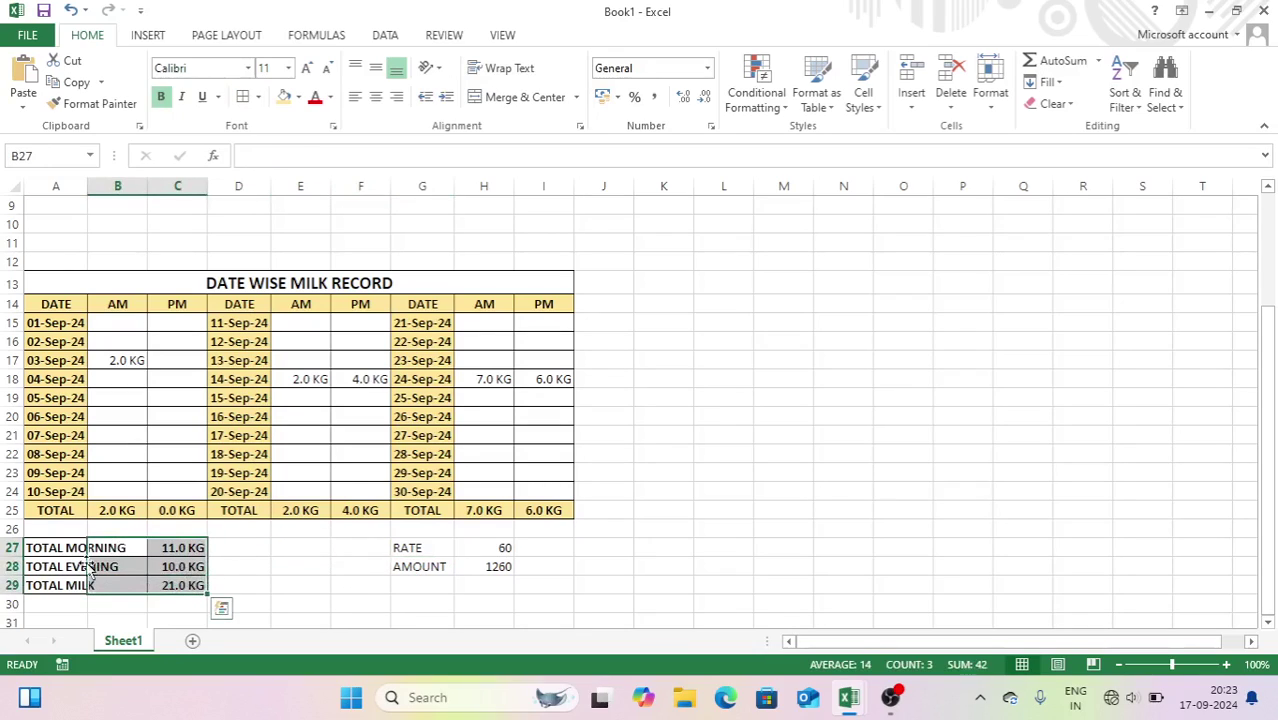
left_click_drag(57, 545, 177, 586)
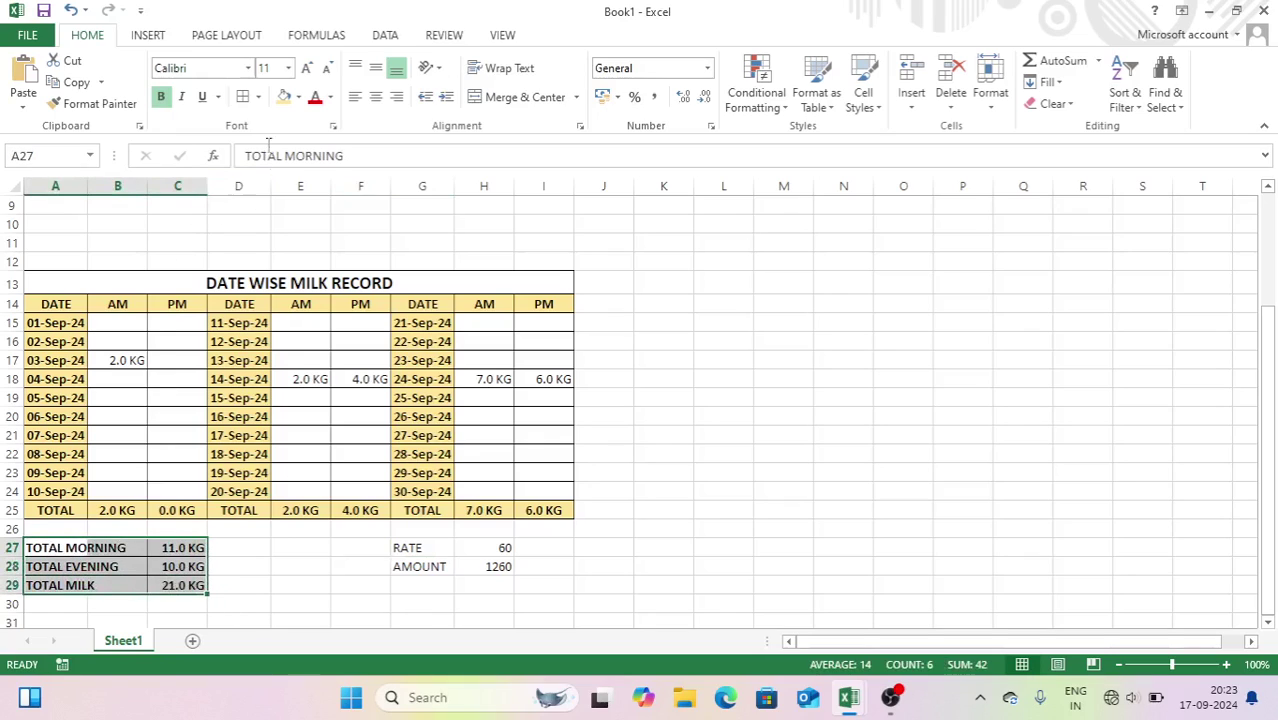
left_click(284, 96)
- Make the RATE and AMOUNT cells G27:H28 bold, gold-filled and larger
left_click_drag(422, 549, 477, 570)
key("ctrl+b")
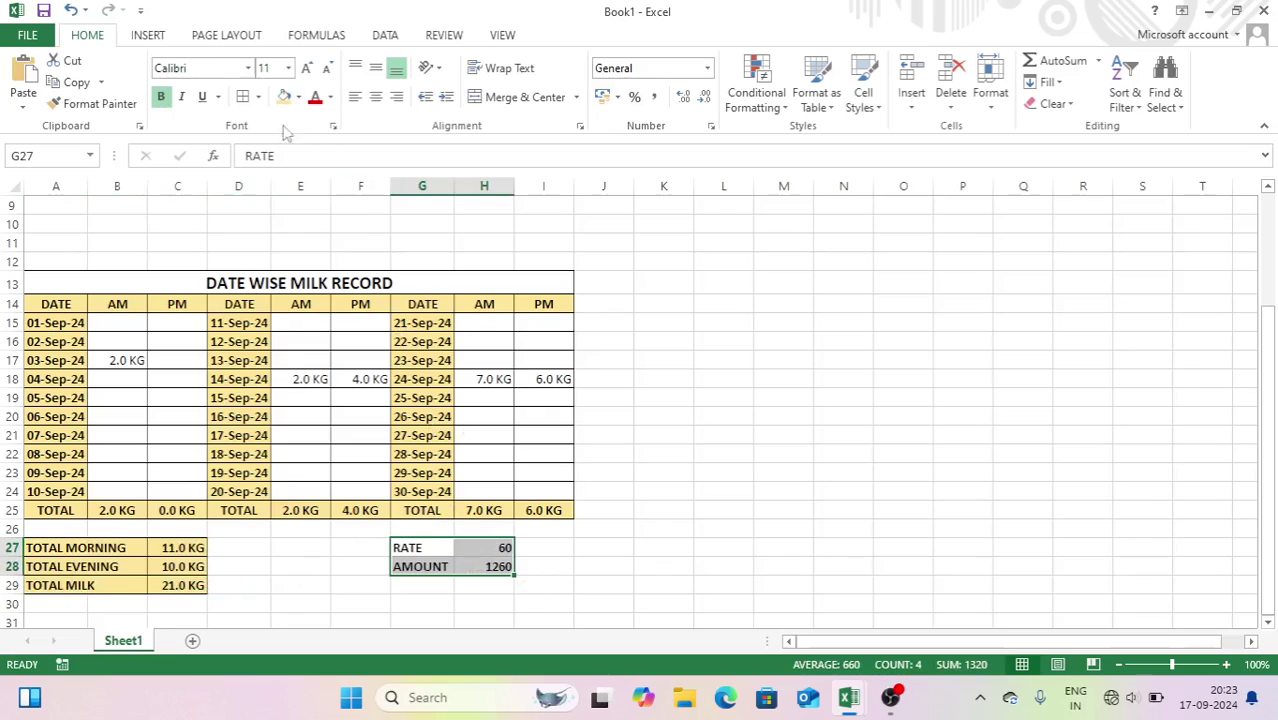
left_click(284, 96)
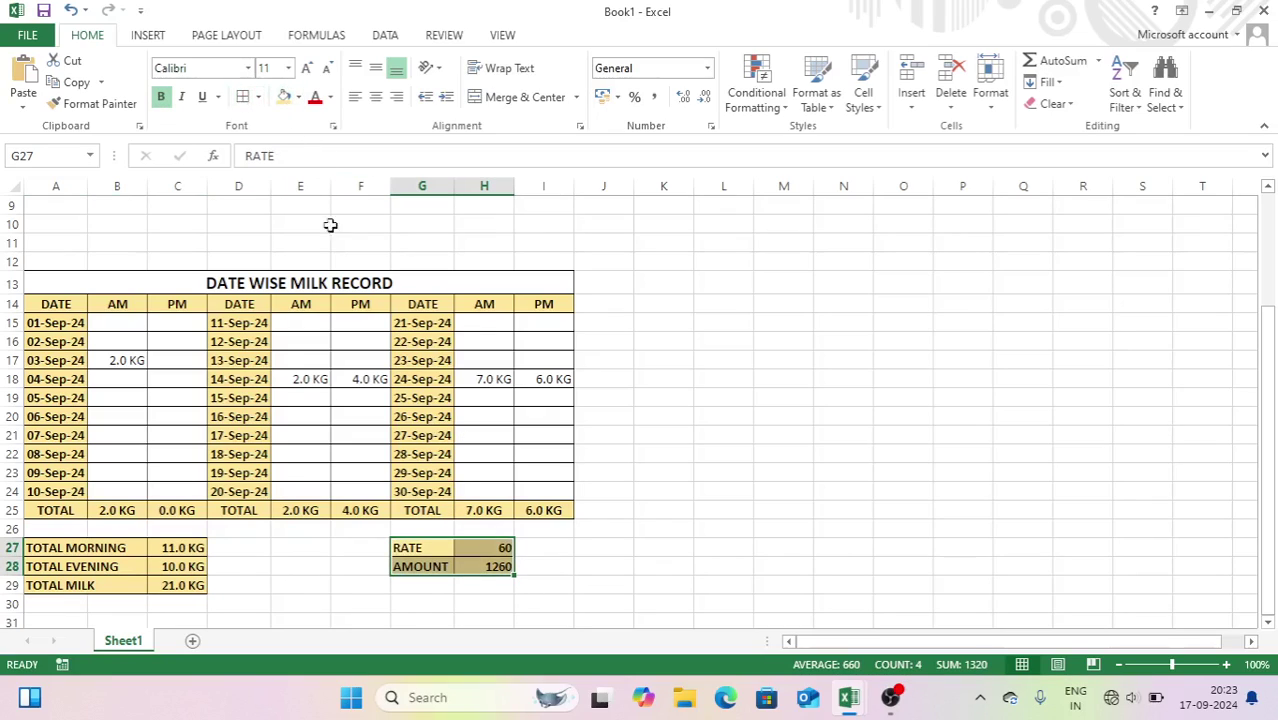
left_click(307, 68)
left_click(680, 438)
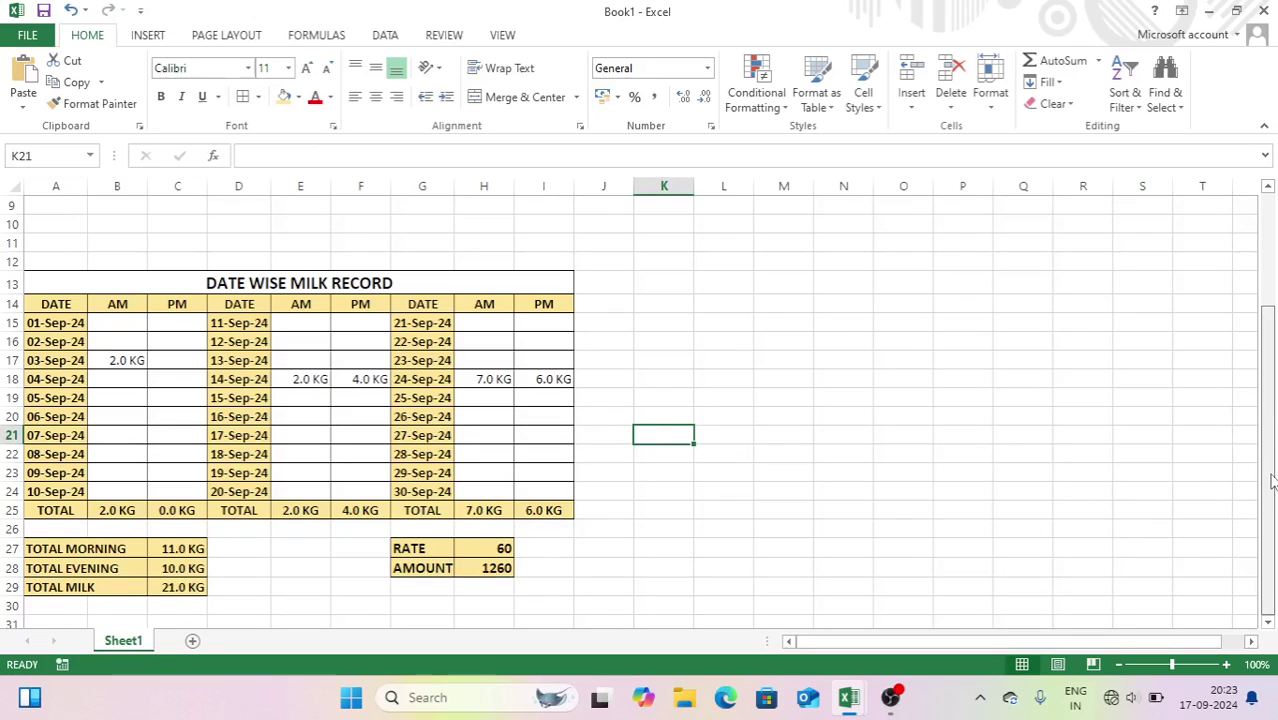
left_click(233, 599)
key("Down")
key("Down")
key("Down")
key("Down")
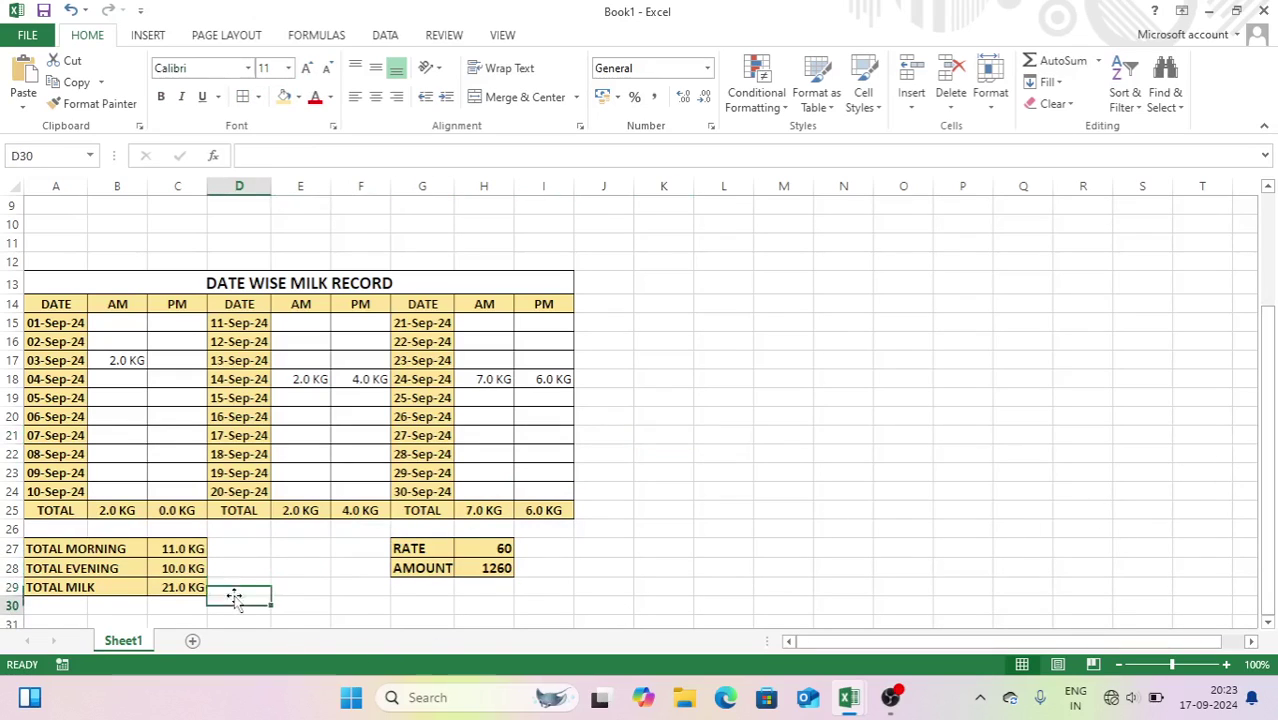
key("Left")
key("Left")
key("Left")
key("Up")
key("Up")
key("Up")
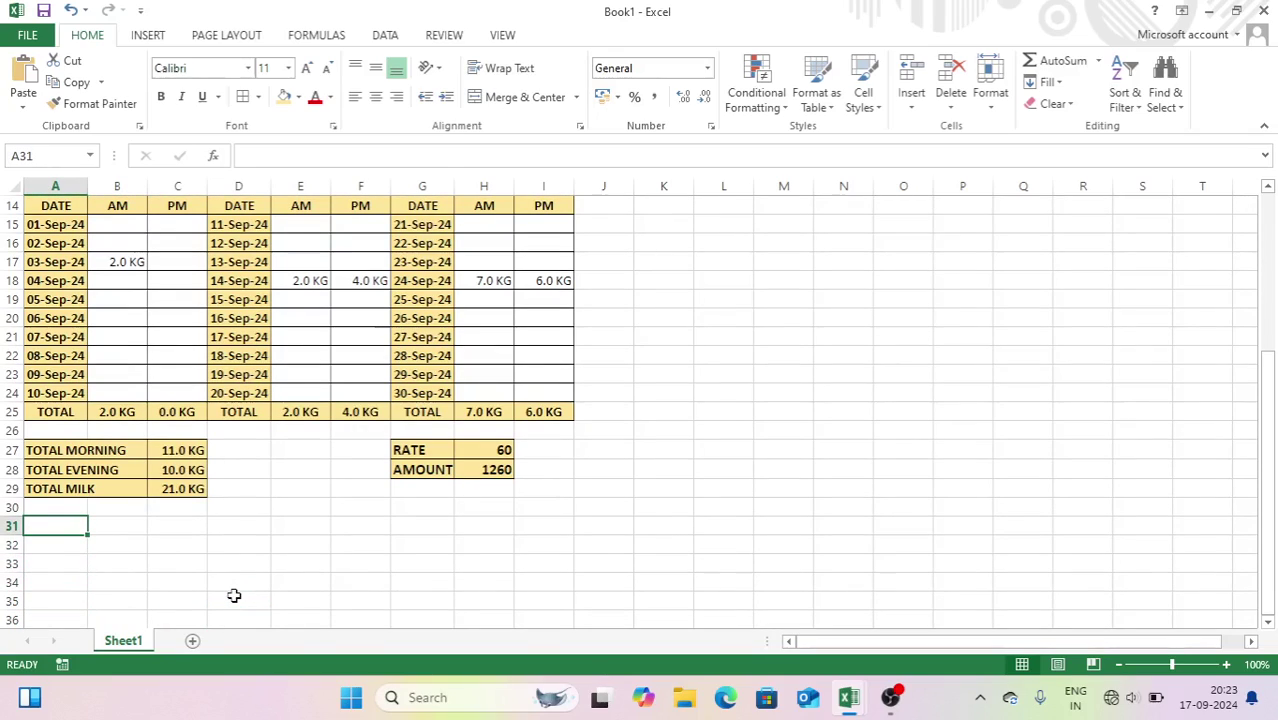
- Type the headings DATE, PAYMENT TYPE and AMOUNT across A32:C32
key("Down")
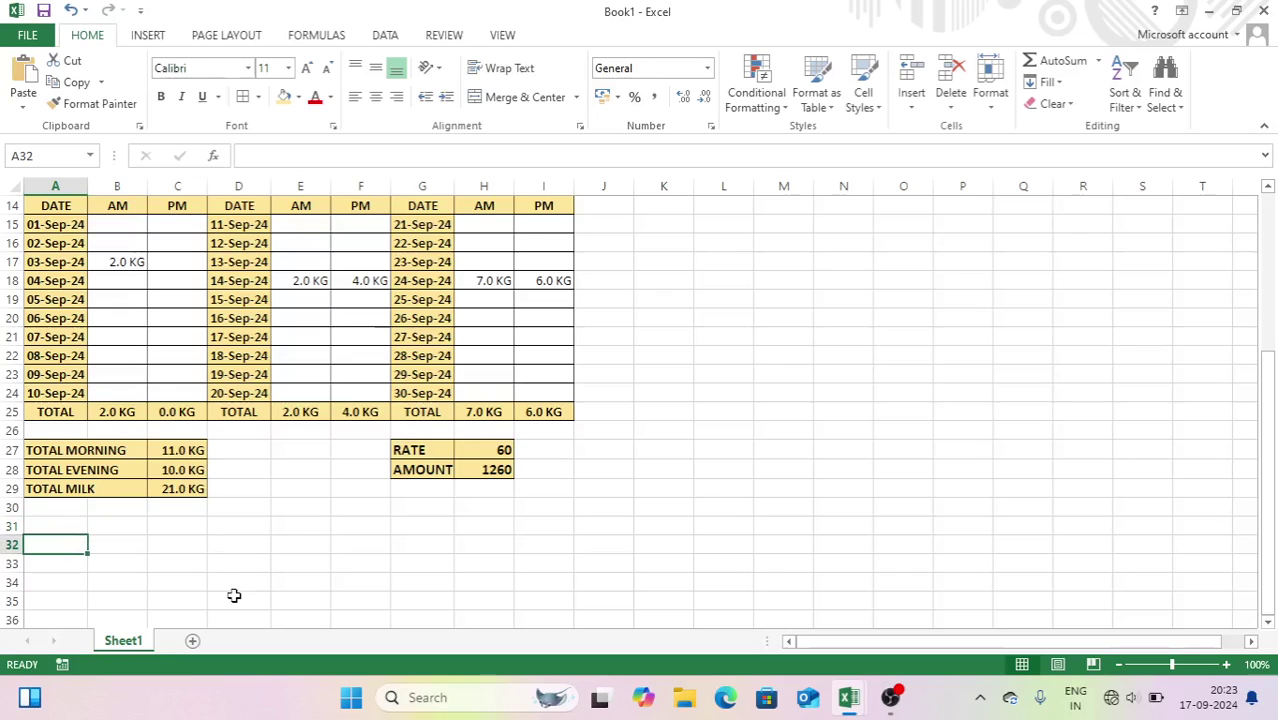
type("DATE")
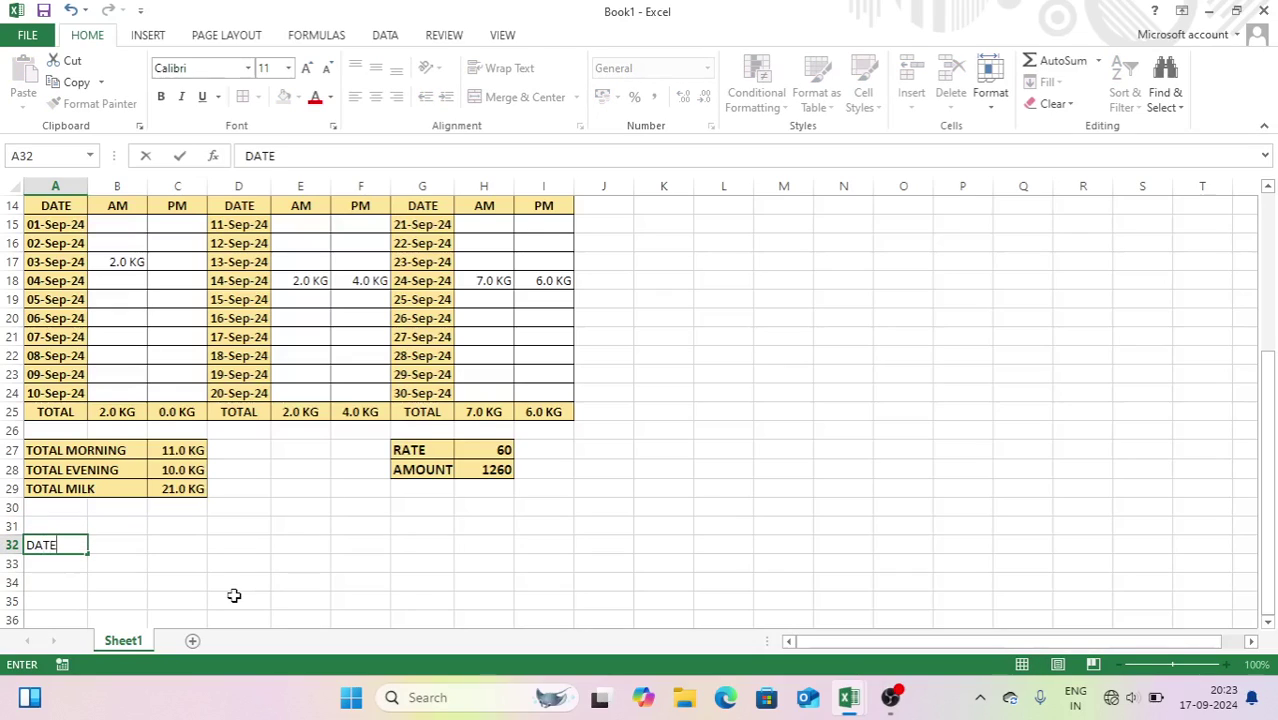
key("Tab")
type("PAY")
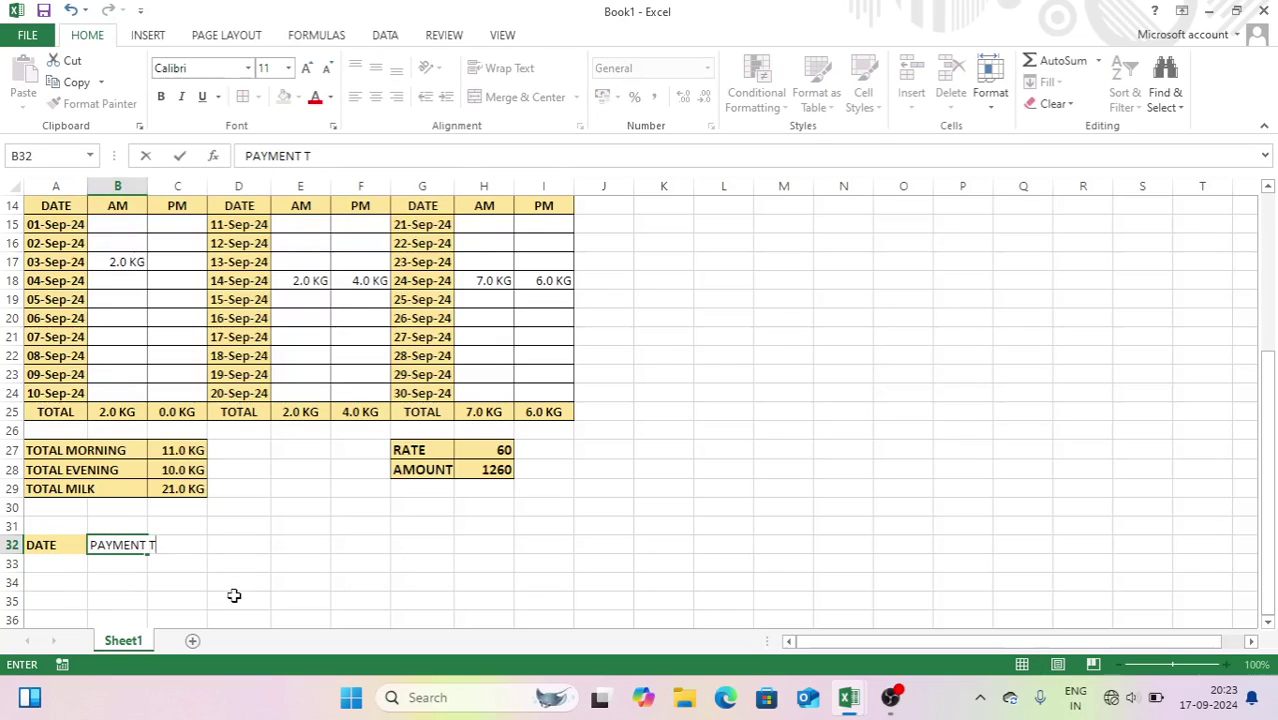
key("Tab")
type("AMOU")
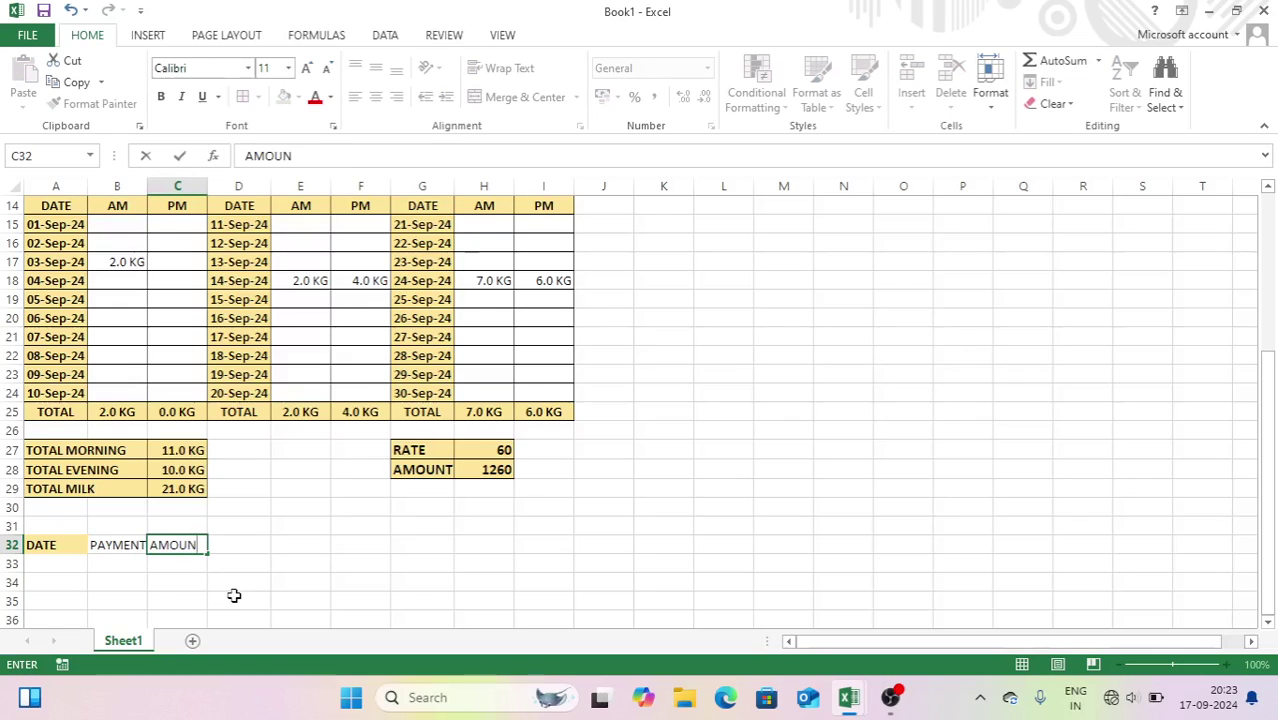
key("Return")
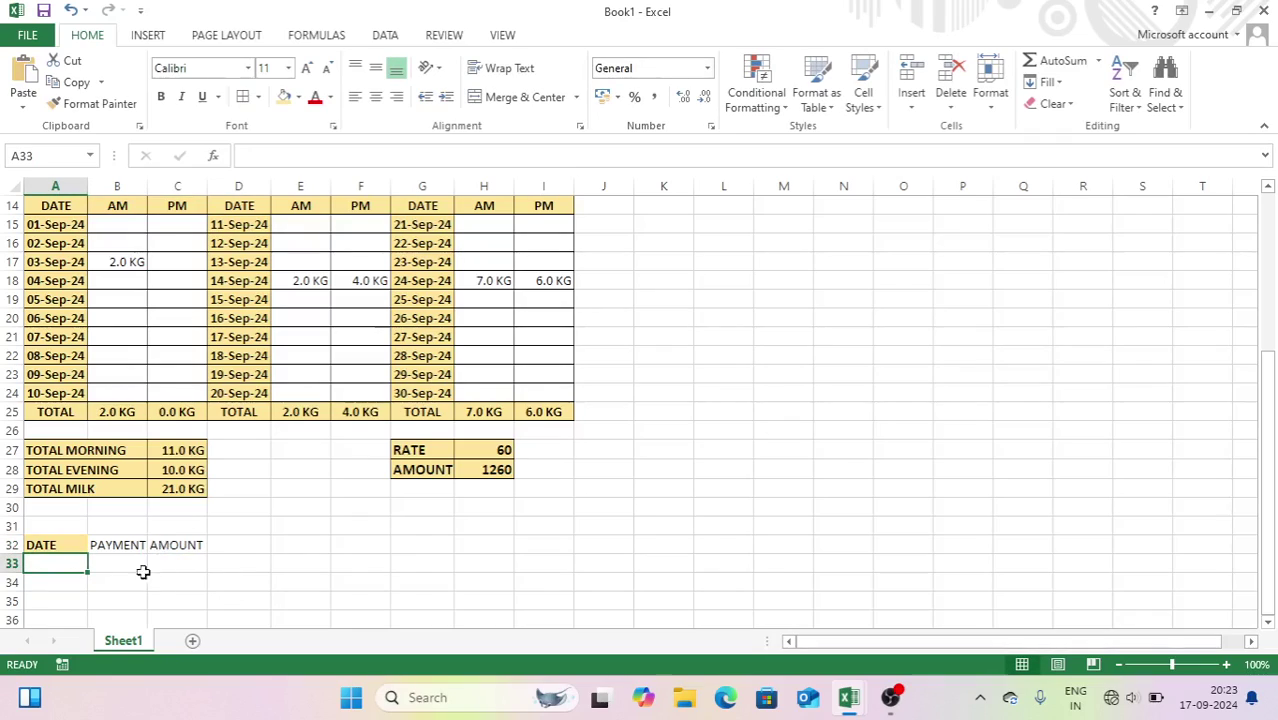
- Wrap PAYMENT TYPE and give the three headings centre and middle alignment with tan fill
left_click(137, 544)
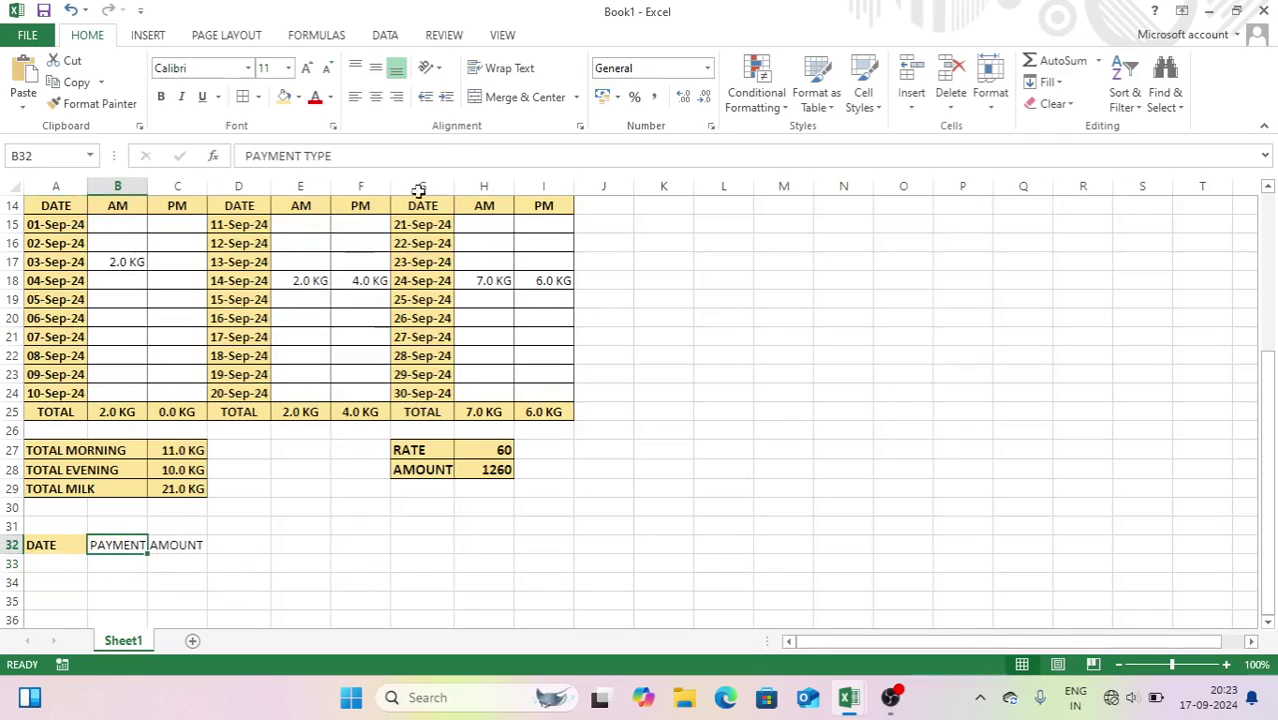
left_click(507, 67)
left_click_drag(72, 545, 180, 545)
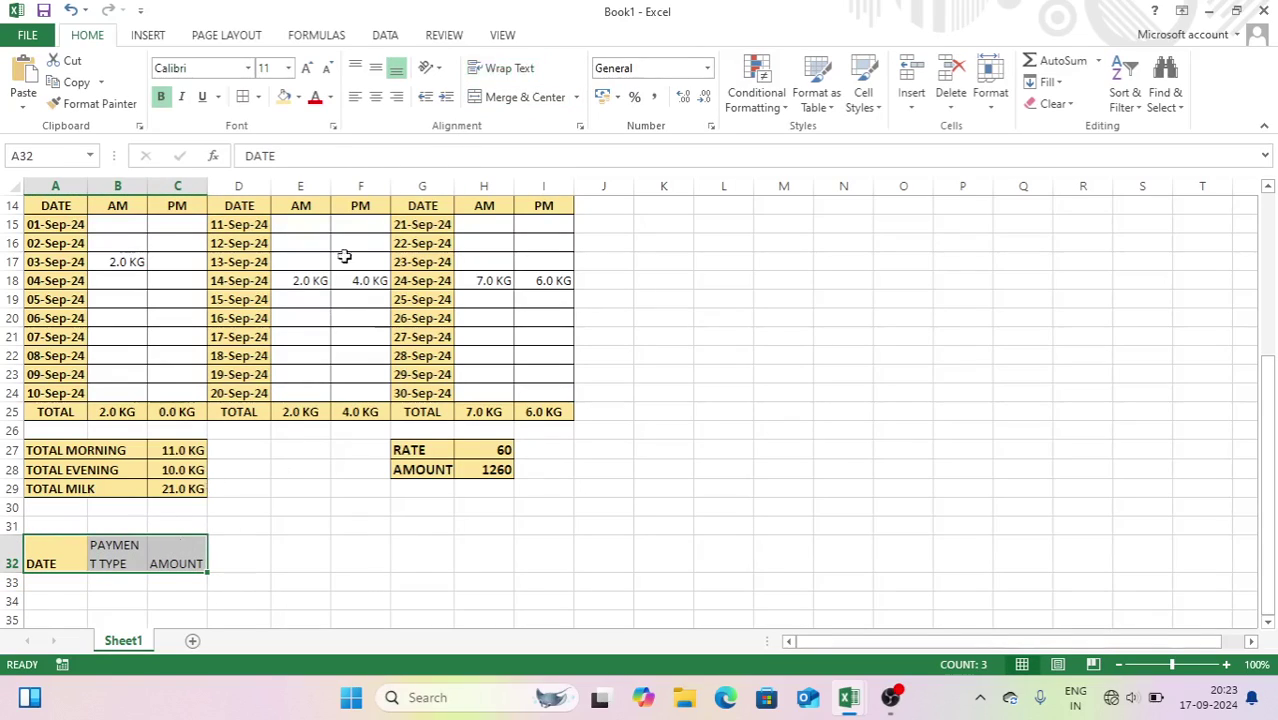
left_click(376, 97)
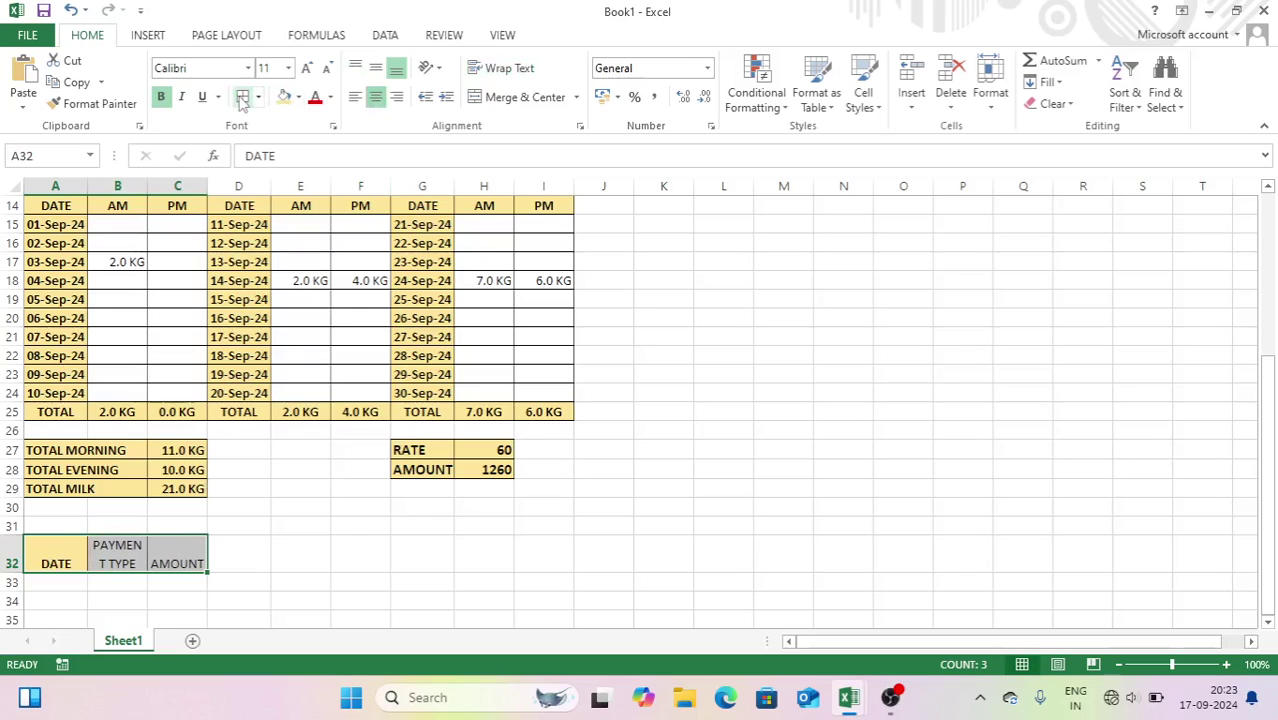
left_click(284, 97)
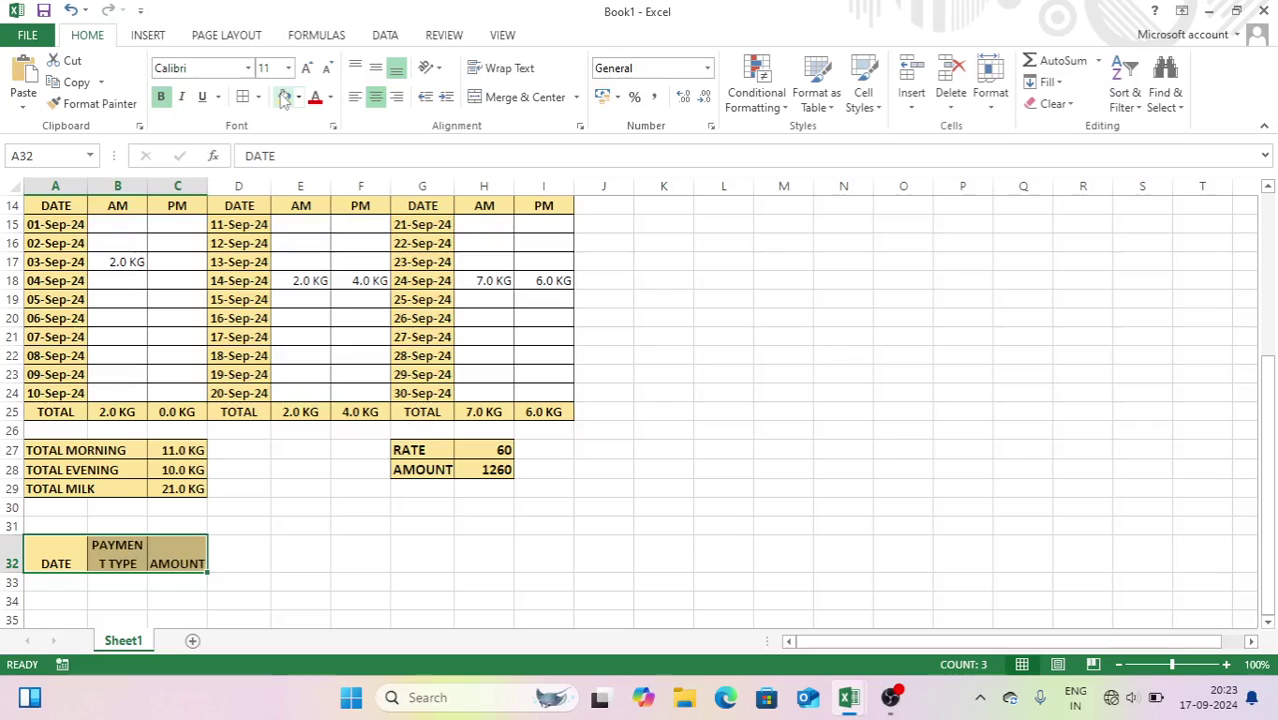
left_click(374, 68)
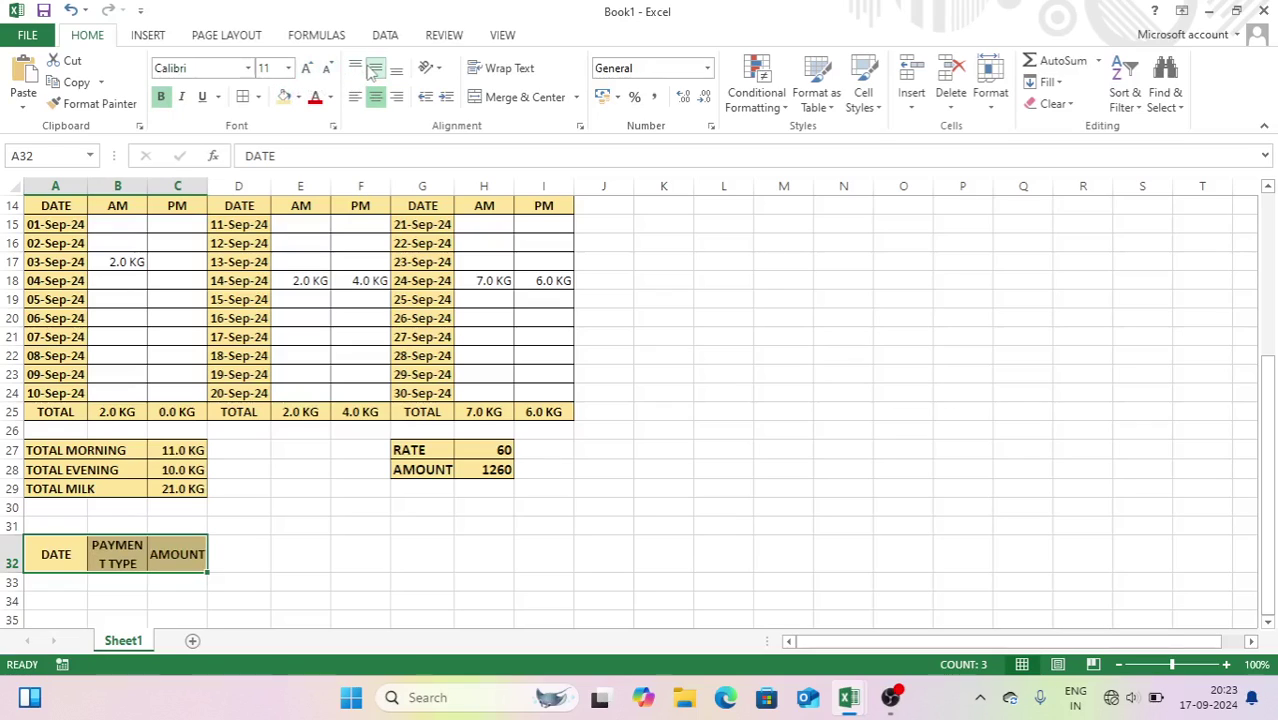
- Apply All Borders to the payment table A32:C36
key("shift+Down")
key("shift+Down")
key("shift+Down")
key("shift+Down")
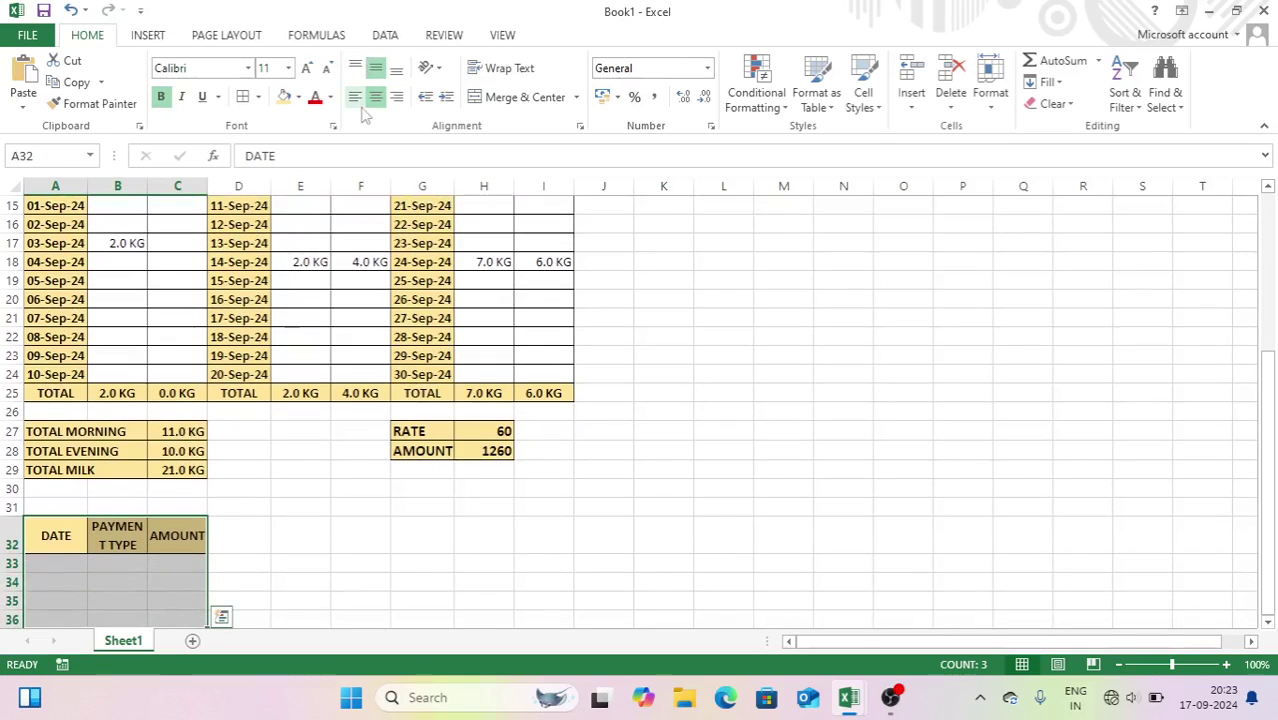
left_click(258, 97)
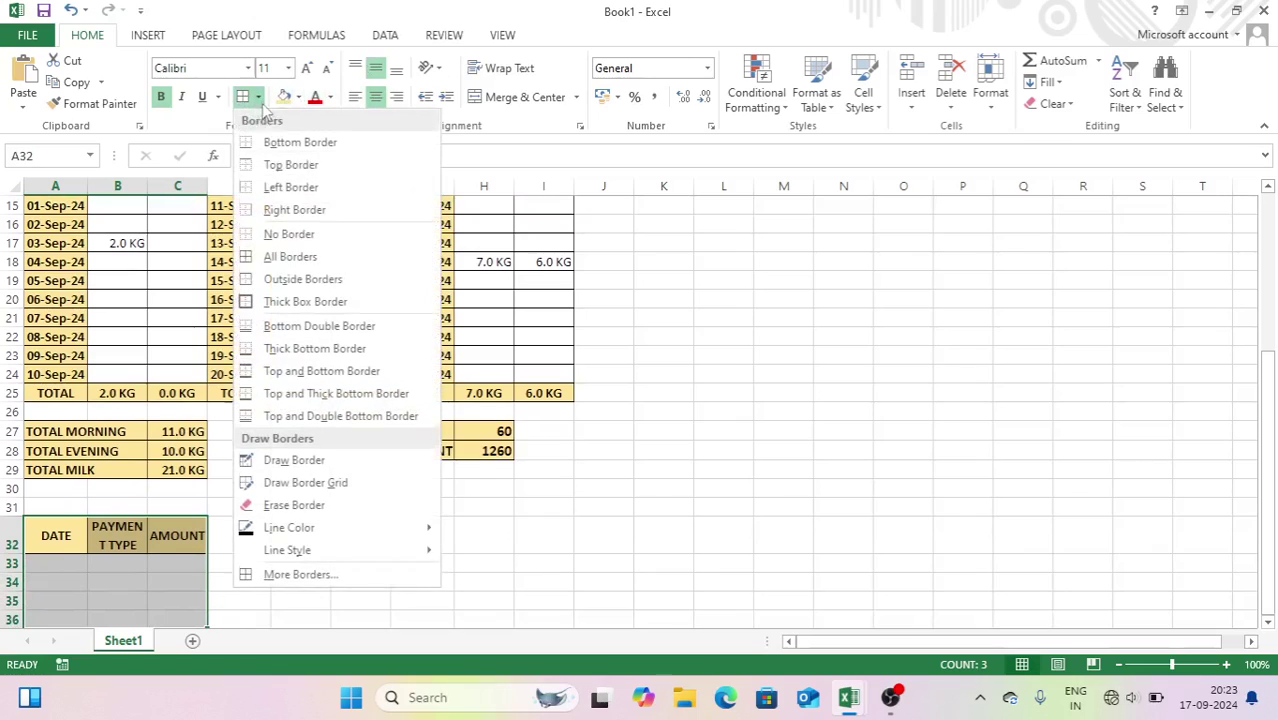
left_click(272, 257)
left_click(288, 508)
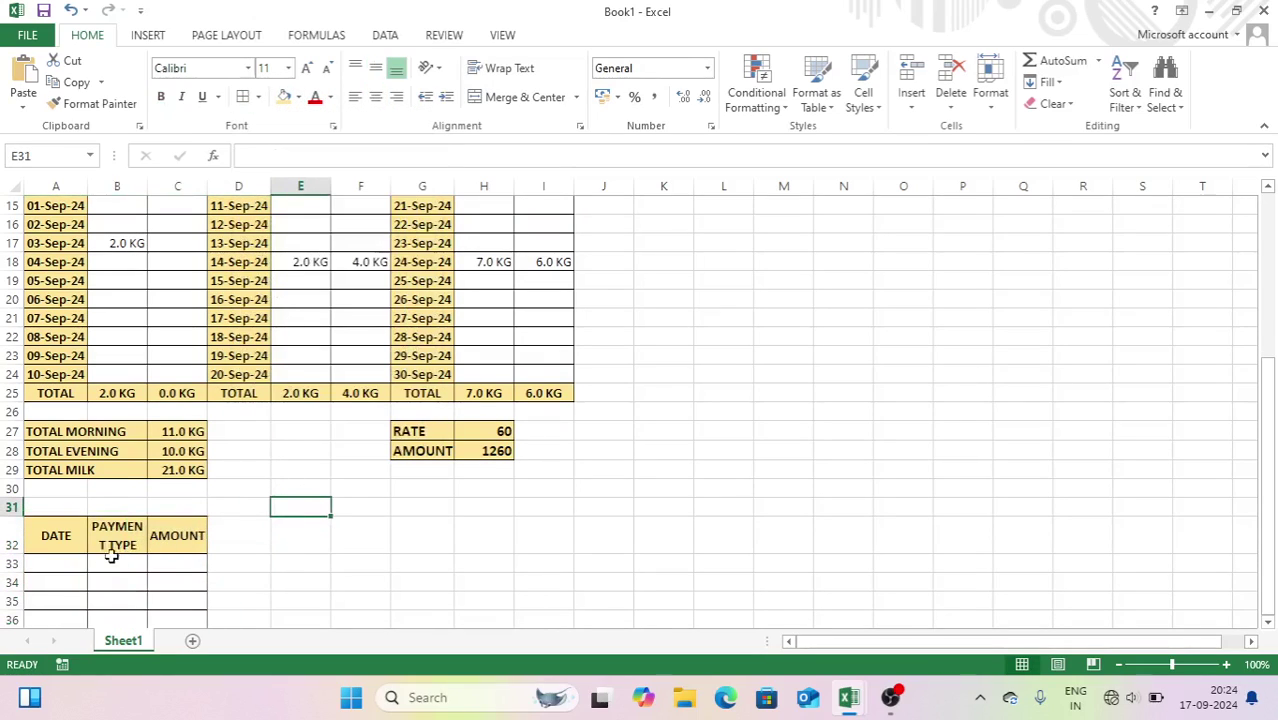
left_click(80, 564)
key("Down")
key("Down")
key("Down")
key("Down")
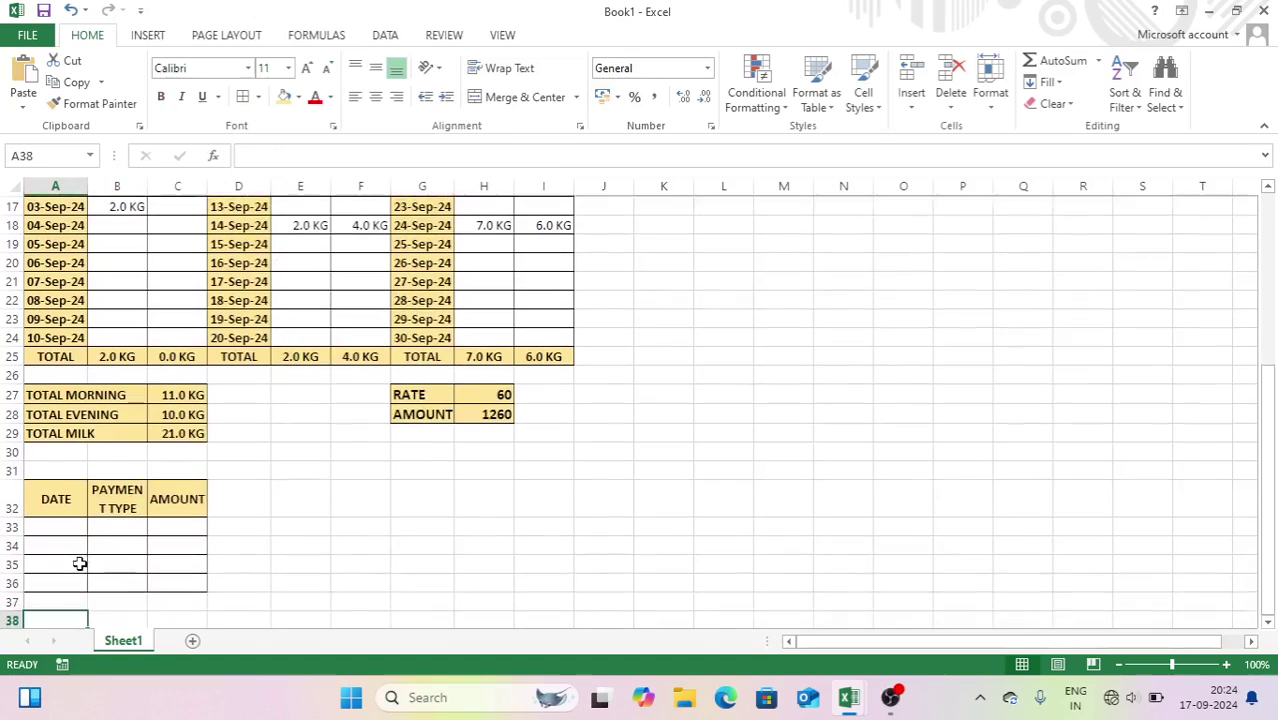
- Merge A36:B36 into a bold, yellow-filled TOTAL PAID label
left_click_drag(73, 565, 110, 564)
left_click(506, 104)
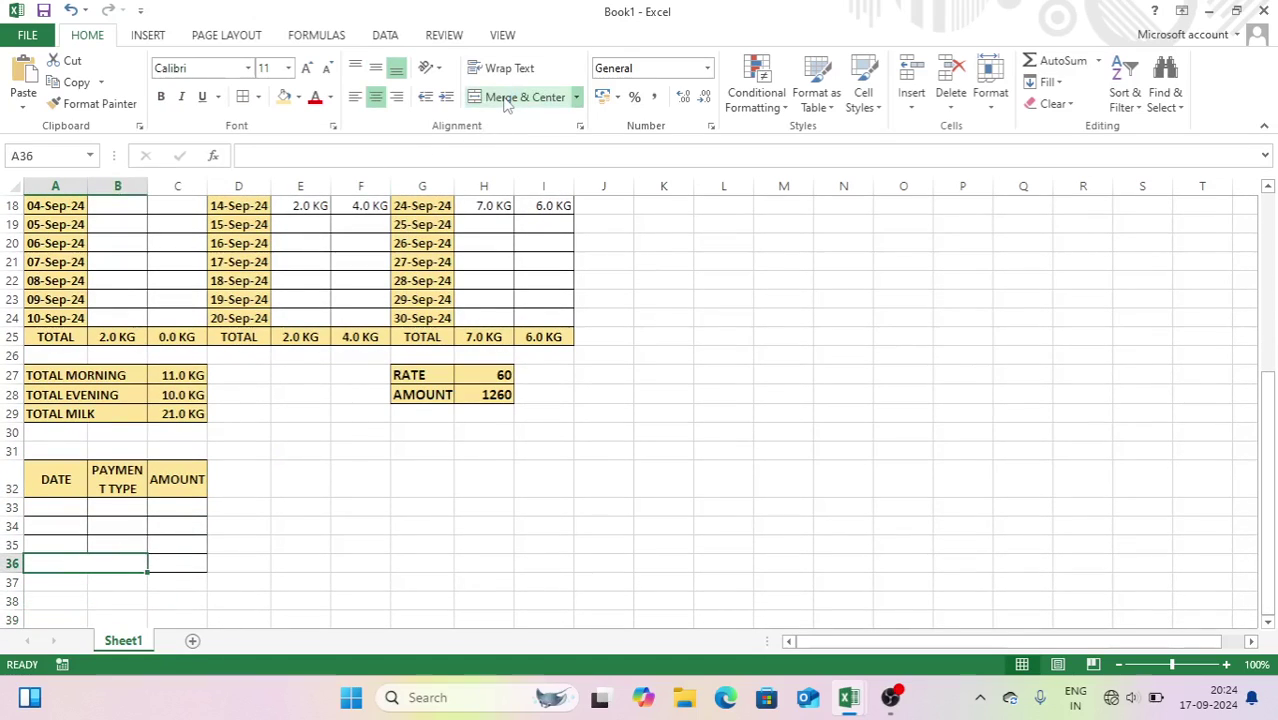
type("TOTAL")
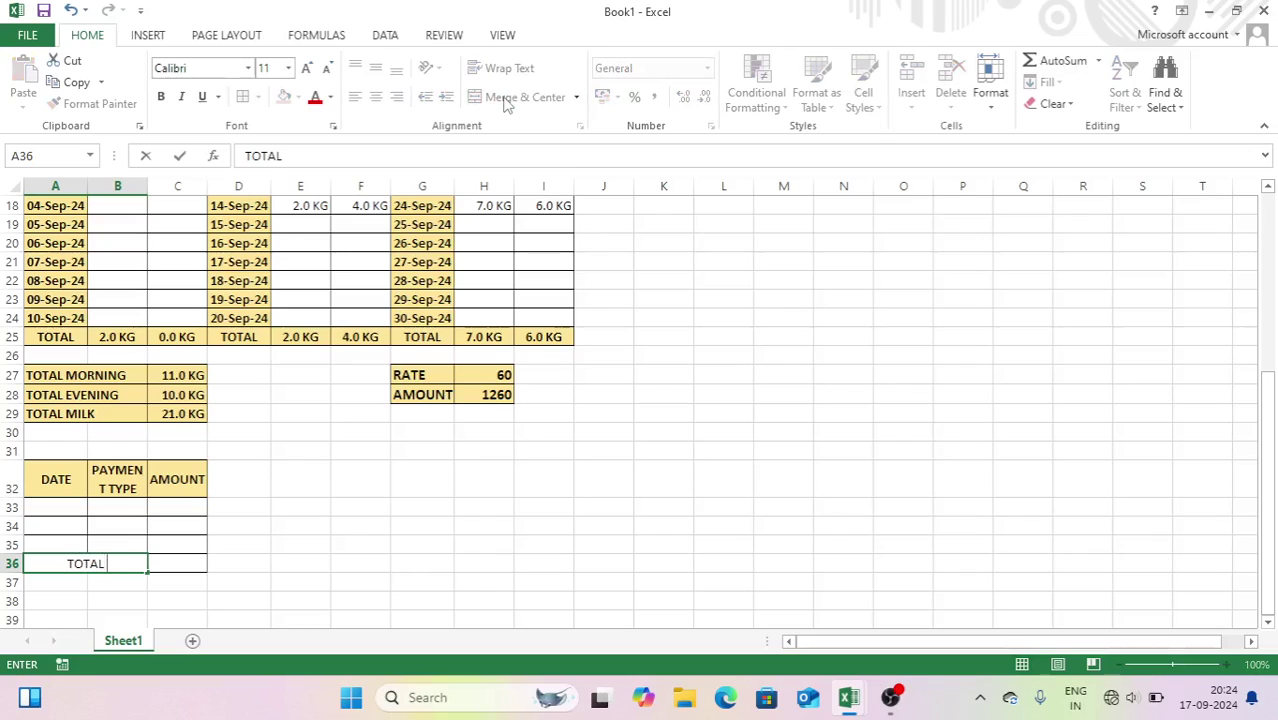
type(" PAID")
key("ctrl+Return")
key("ctrl+b")
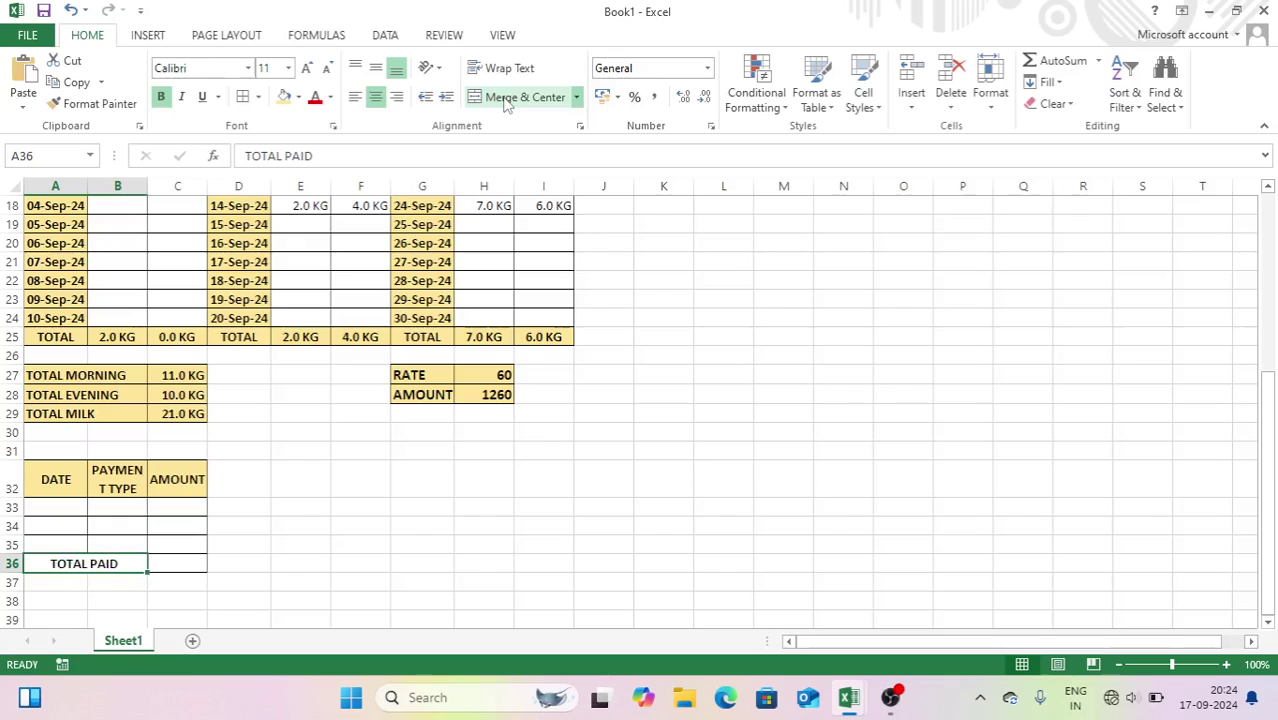
left_click(284, 96)
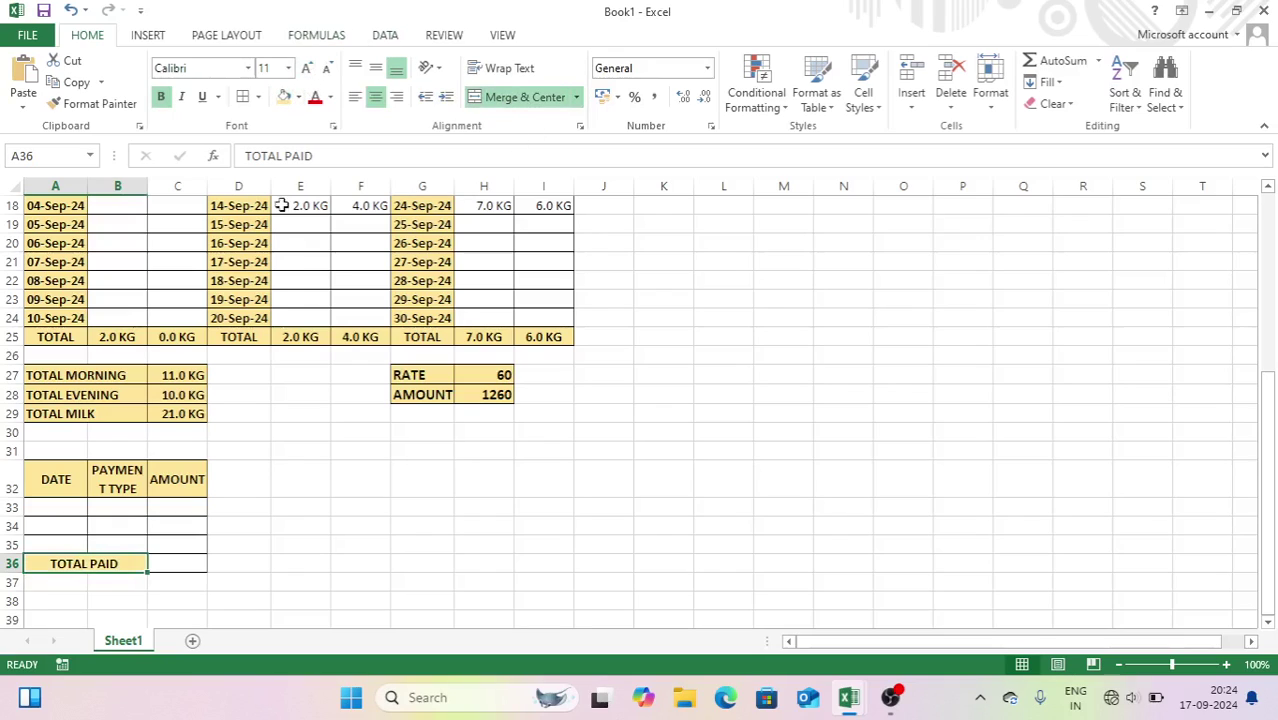
- Enter a bold =SUM(C33:C35) in C36 for the total paid amount
left_click(186, 570)
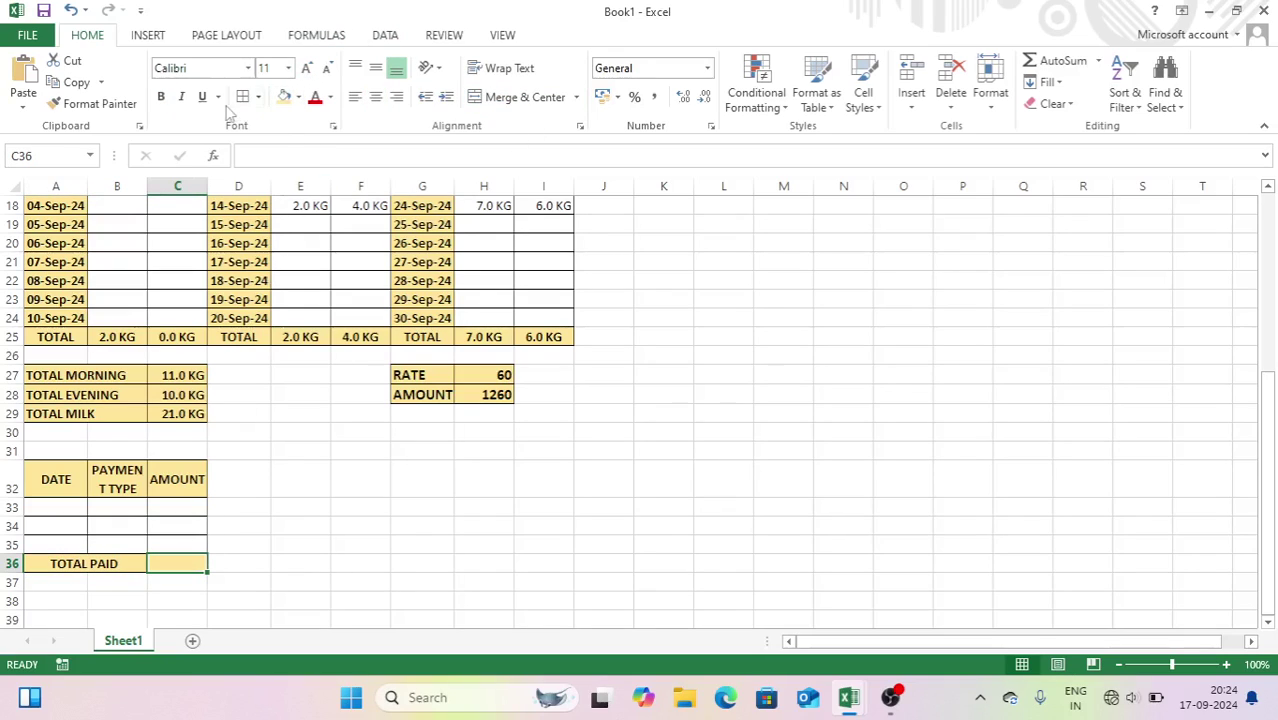
left_click(161, 97)
type("=")
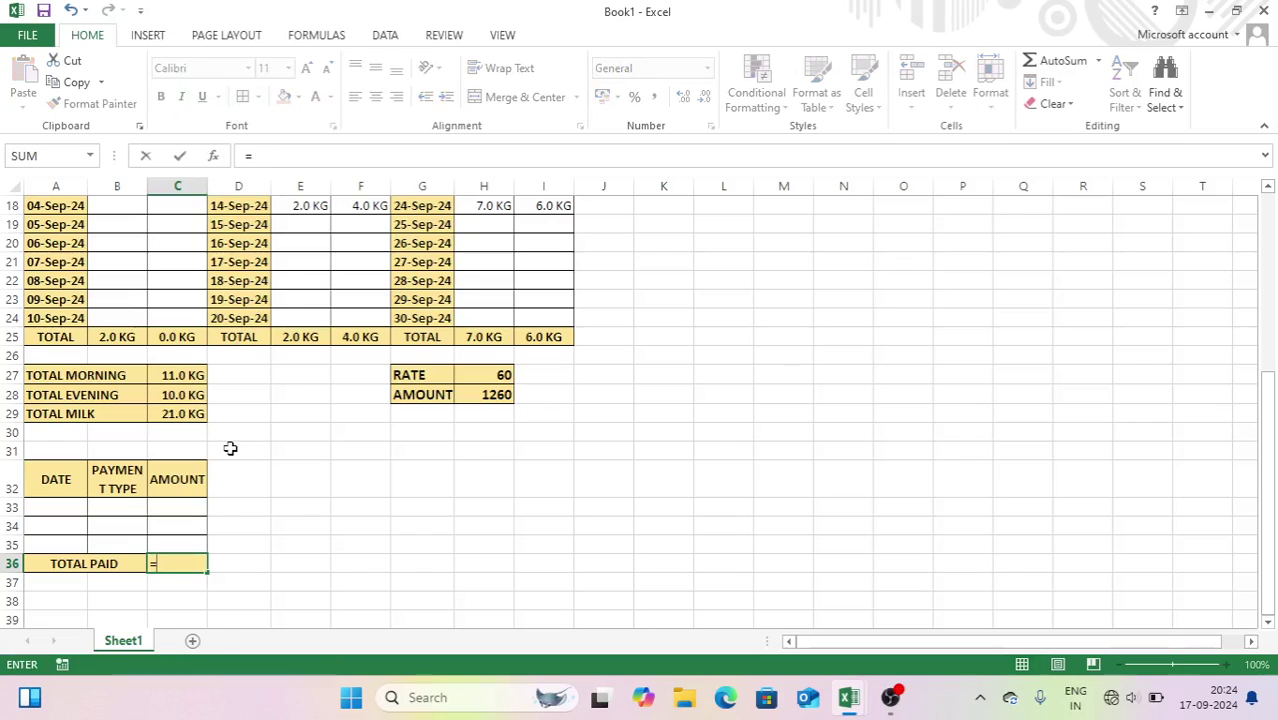
type("SUM(")
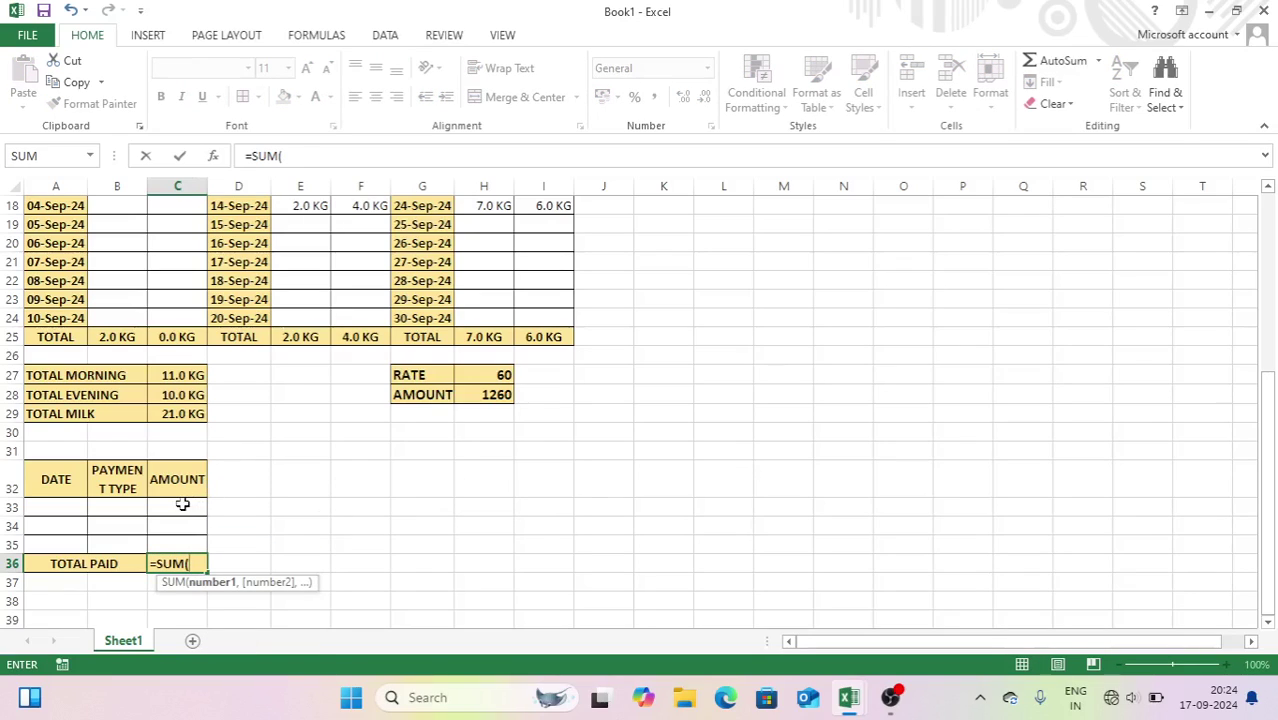
left_click_drag(182, 505, 180, 540)
key("Return")
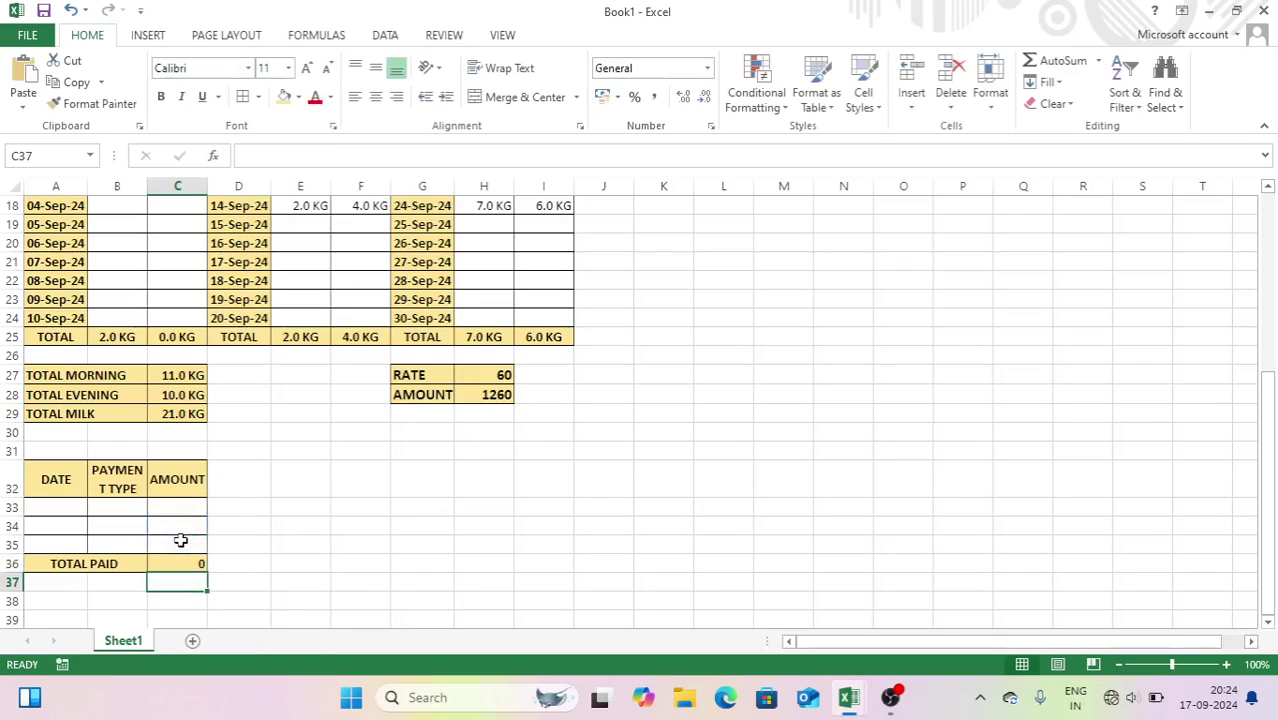
left_click(459, 476)
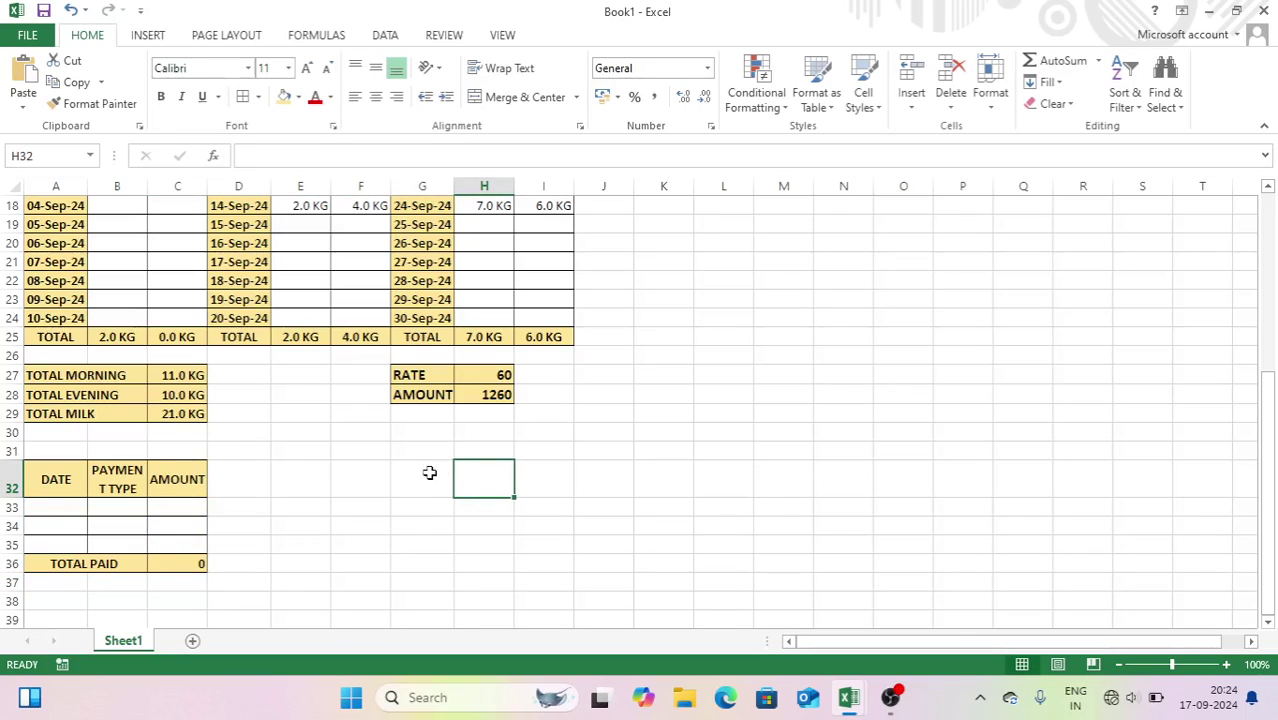
- Merge G32:I32 into a bold, 18-pt, middle-aligned DUE BALANCE heading, and merge G33:I35 beneath
left_click(449, 472)
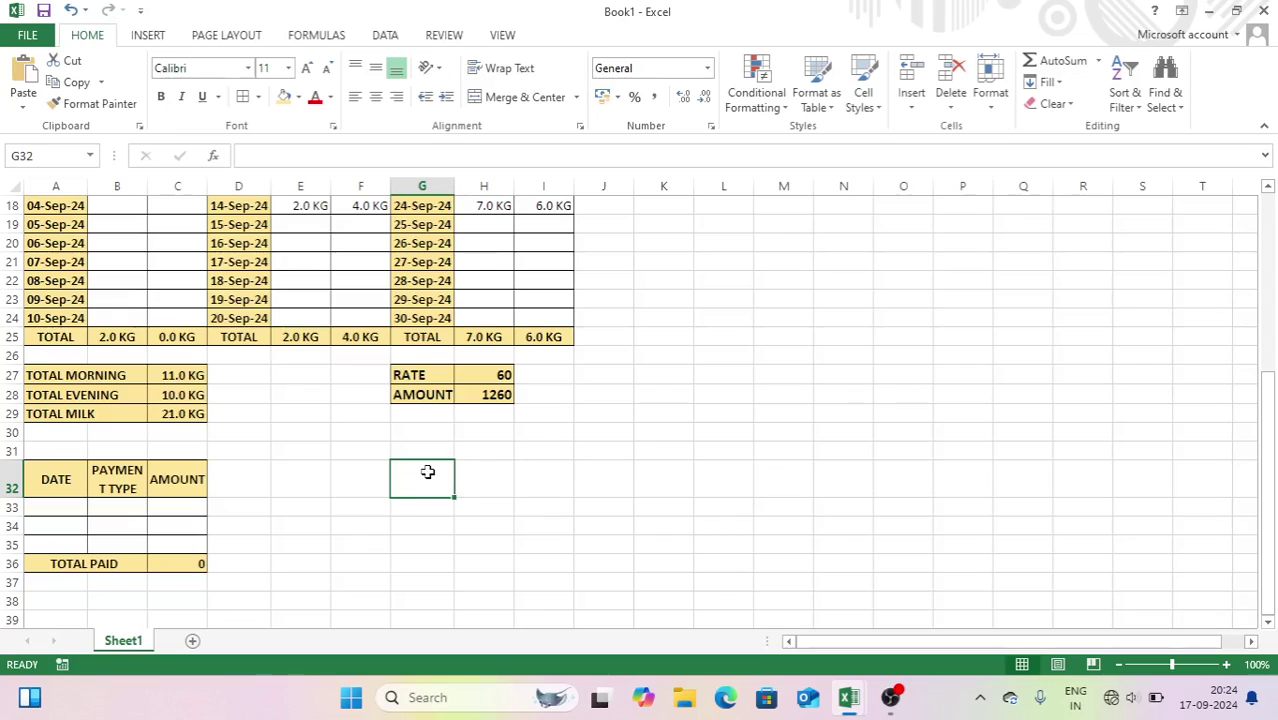
left_click_drag(427, 472, 545, 472)
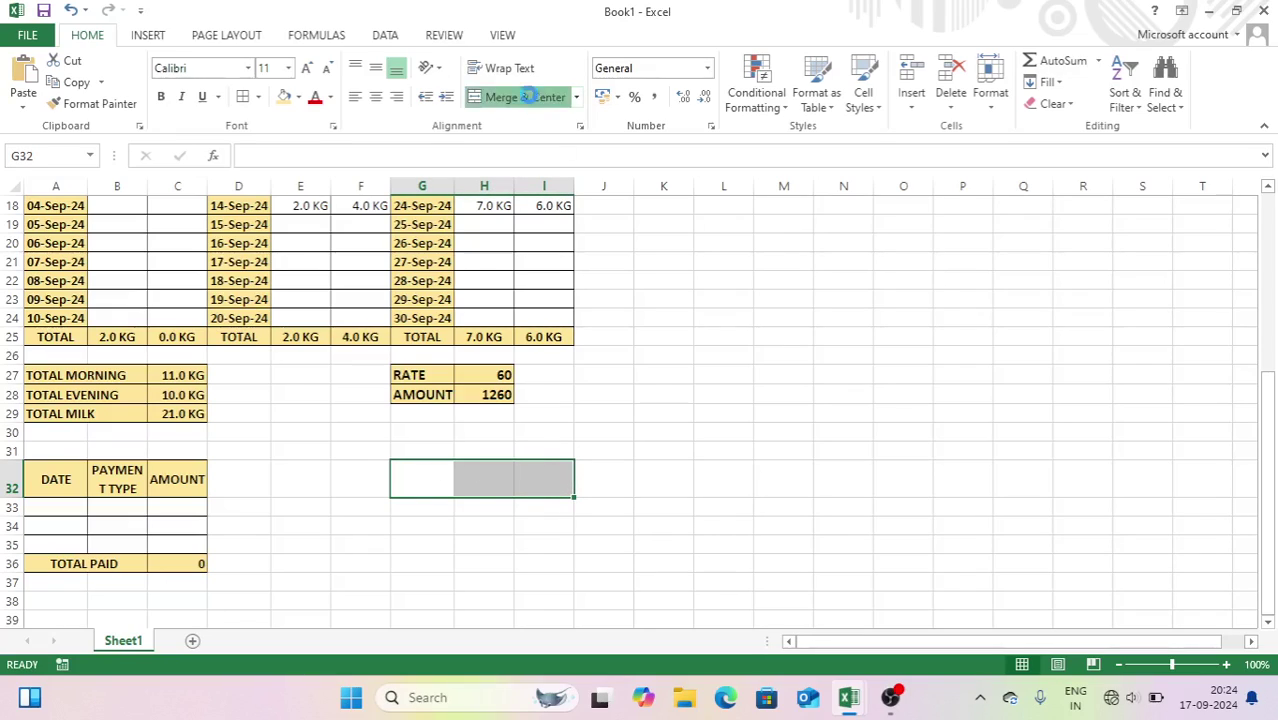
left_click(528, 97)
type("DUE BALANCE")
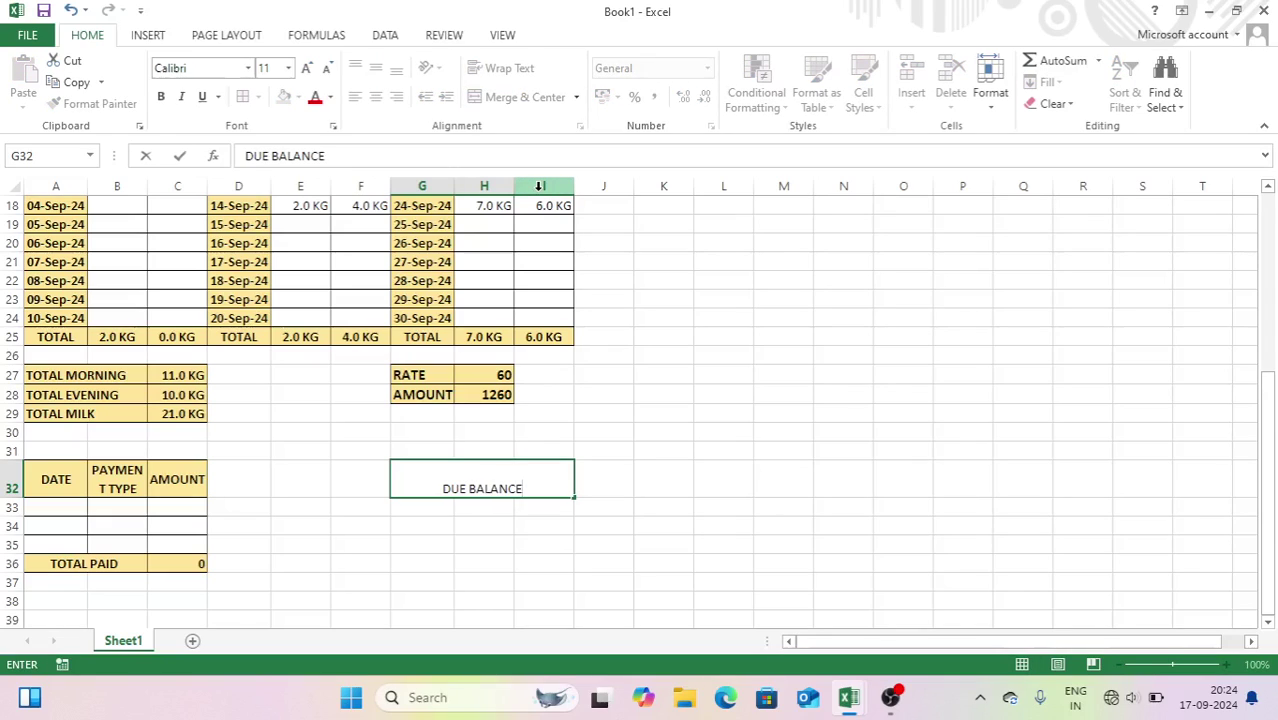
key("Return")
key("Up")
left_click(307, 70)
left_click(307, 70)
left_click(307, 70)
left_click(307, 70)
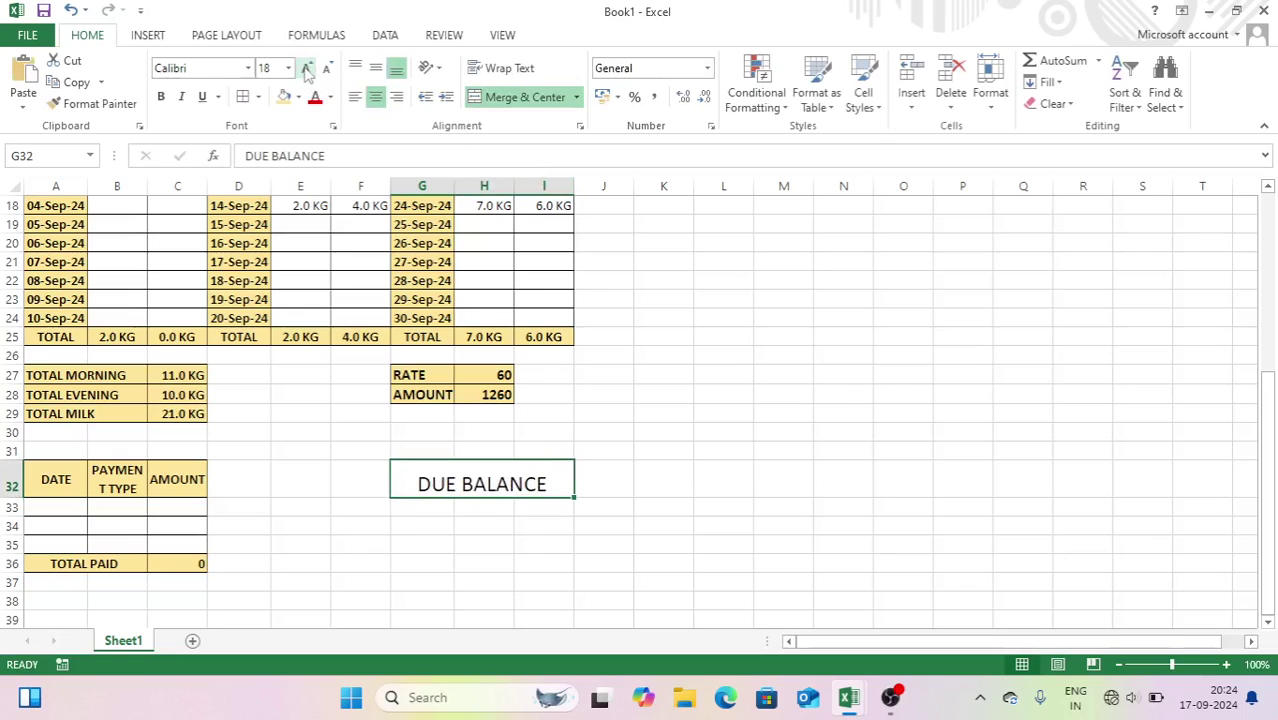
left_click(161, 97)
left_click(375, 68)
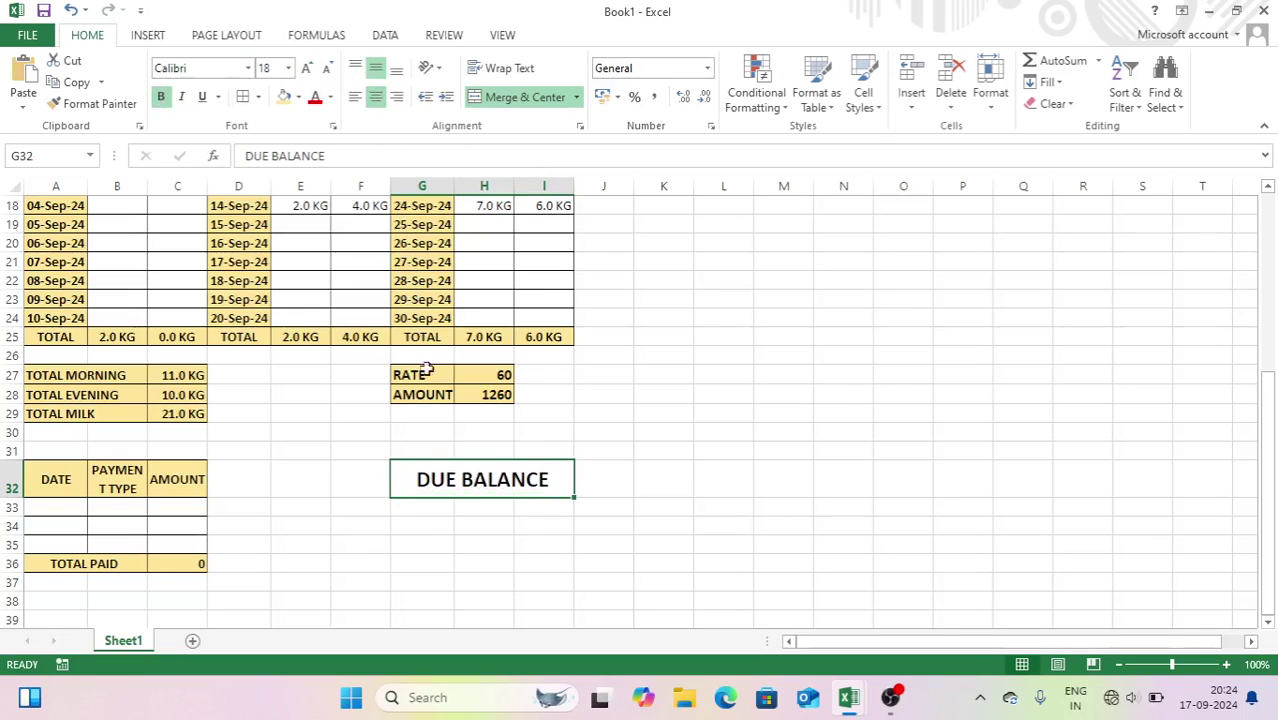
left_click_drag(428, 510, 540, 542)
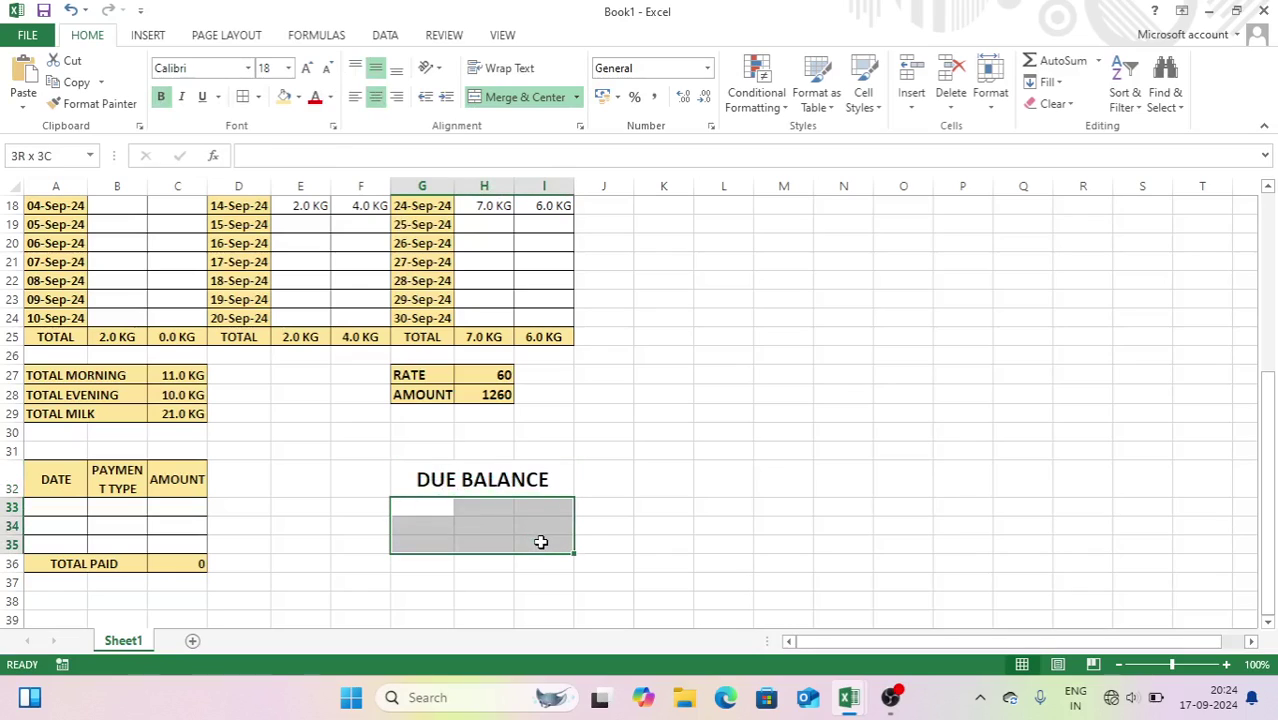
left_click(525, 97)
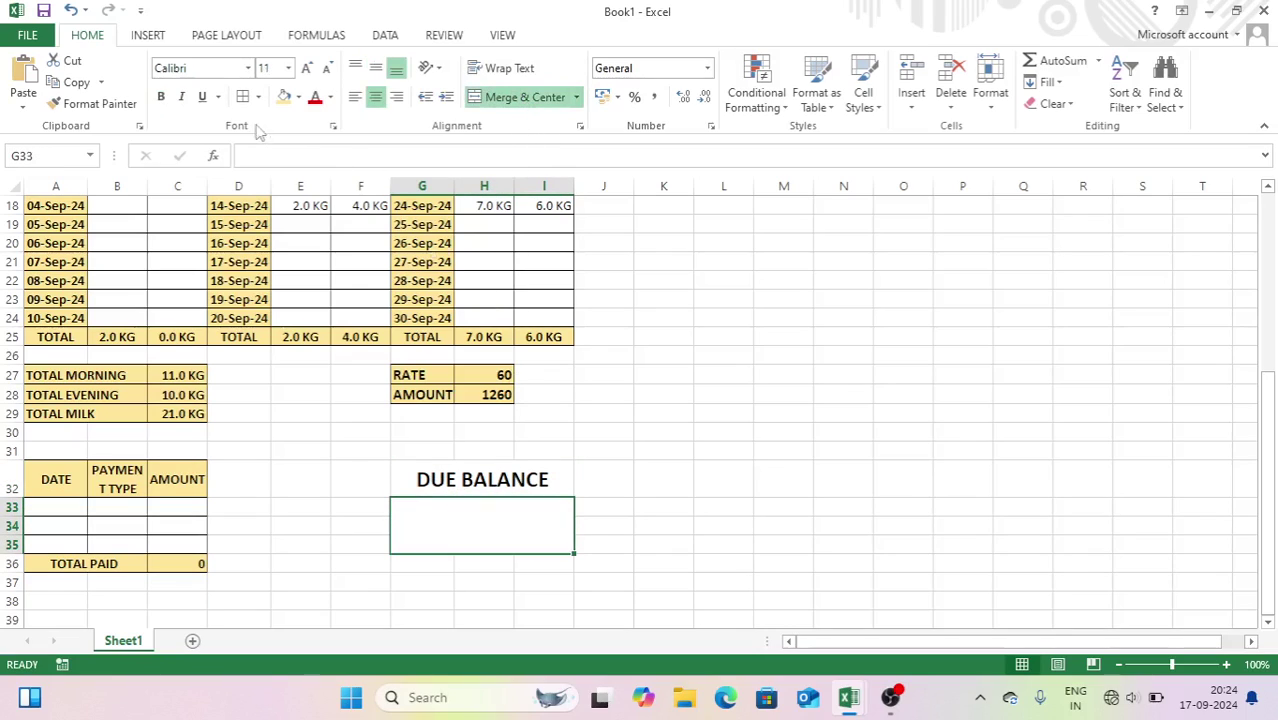
- Set the balance box to 16-pt text and enter =H28-C36, showing 1260
left_click(308, 70)
left_click(308, 70)
left_click(308, 70)
type("=")
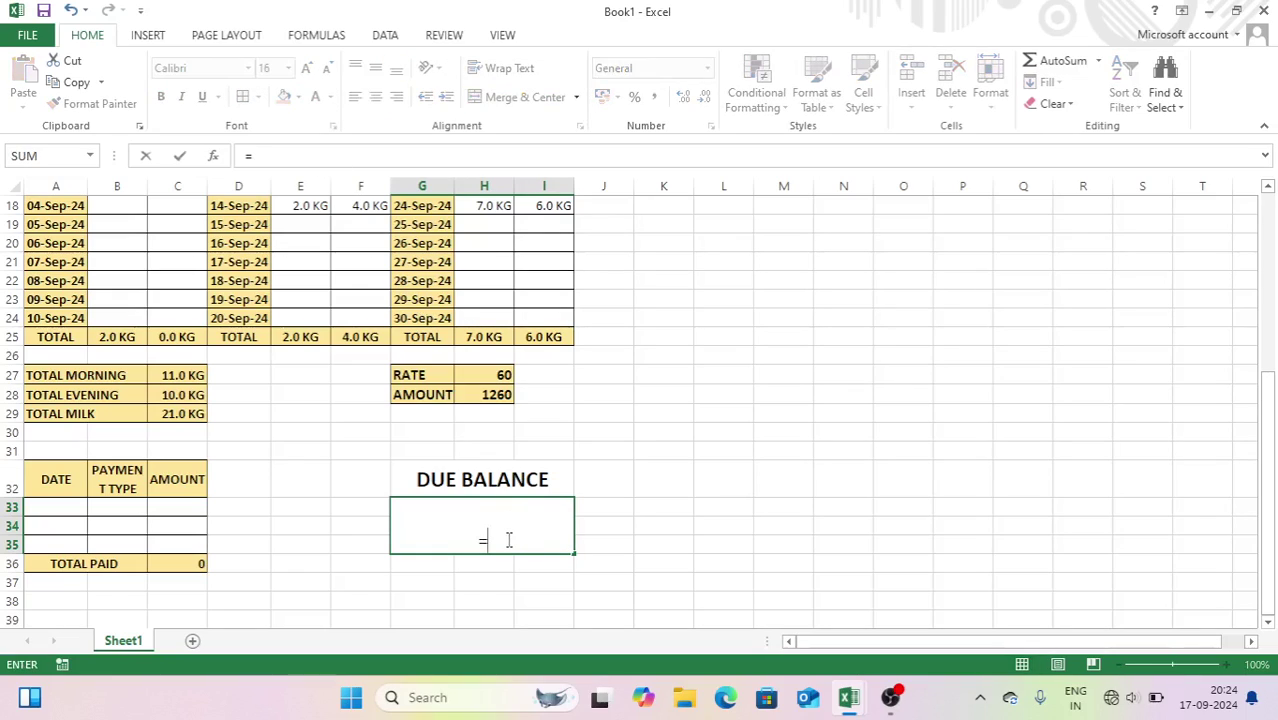
left_click(497, 396)
type("-")
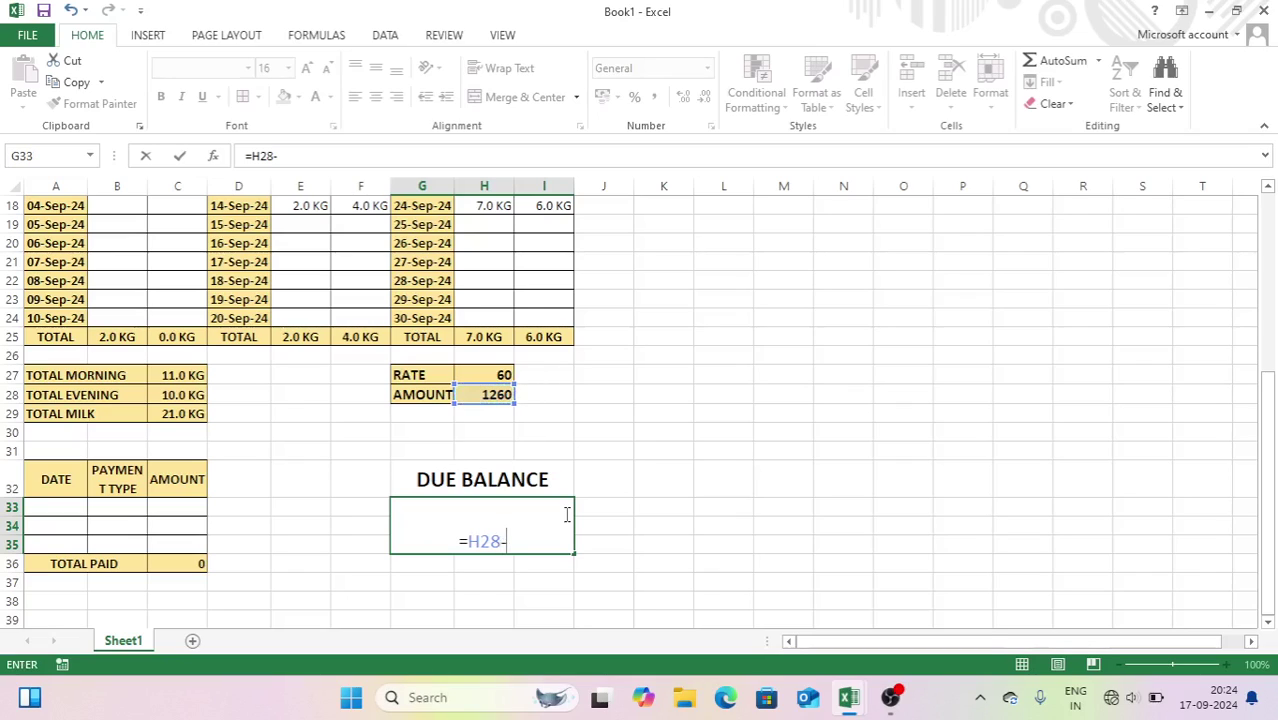
left_click(180, 564)
key("ctrl+Return")
key("Return")
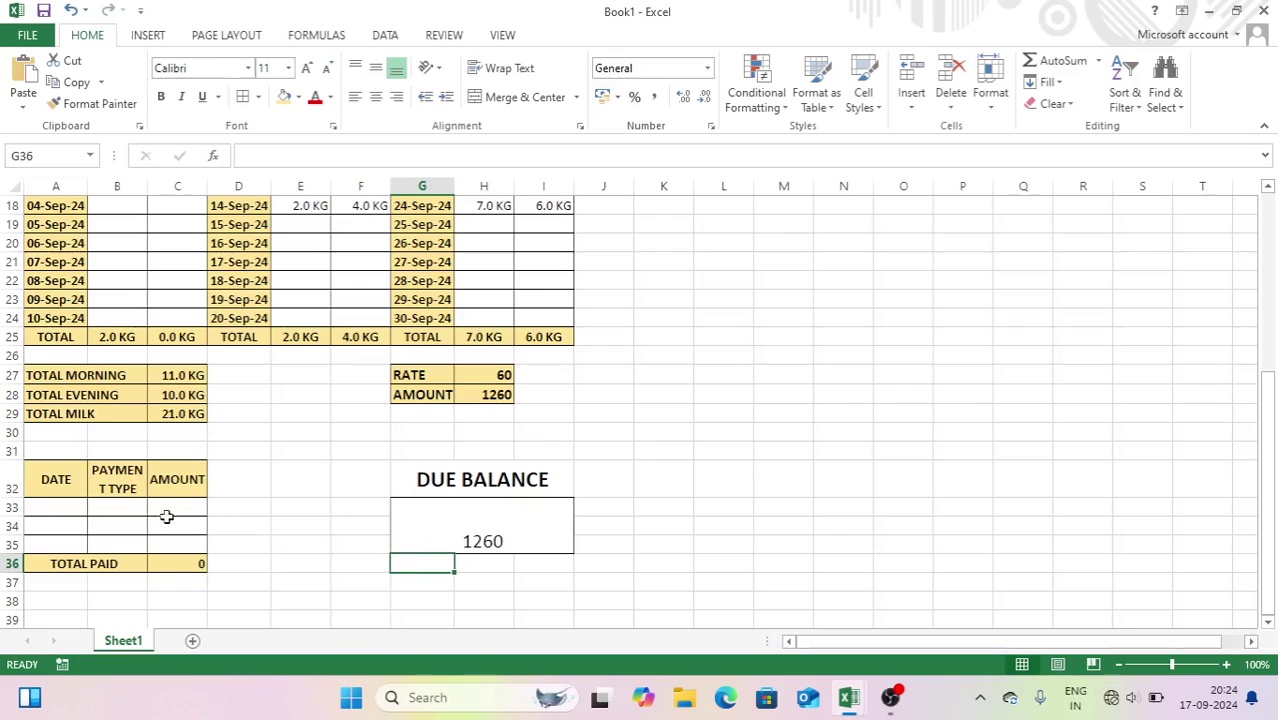
left_click(62, 510)
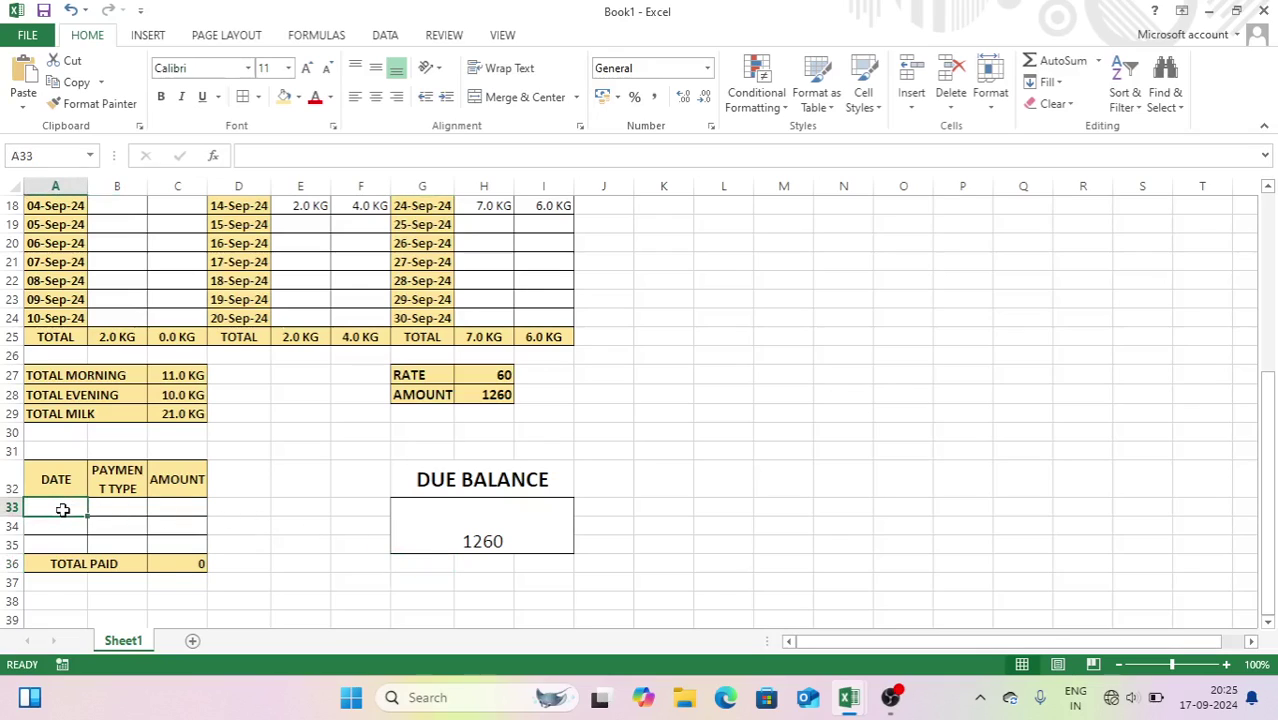
key("Tab")
left_click(62, 510)
- Record a 1000 CASH payment dated 17-09-2024, leaving a due balance of 260
key("ctrl+semicolon")
key("Tab")
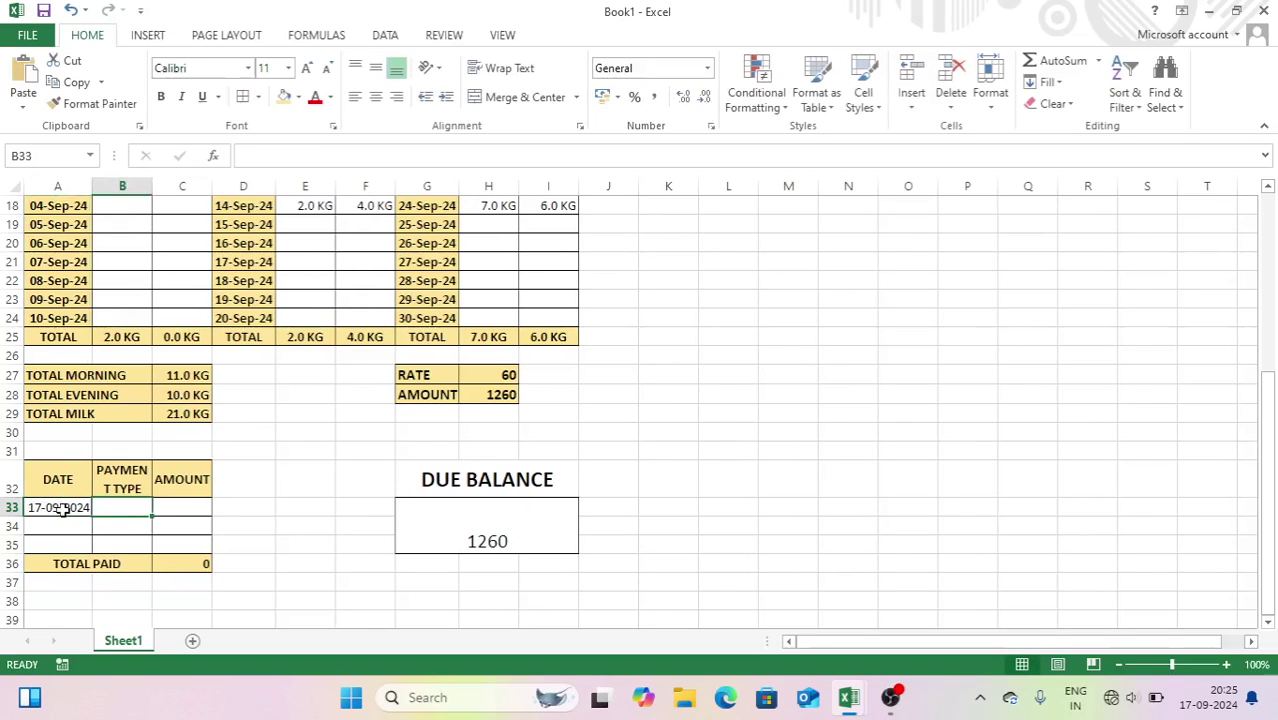
type("CASH")
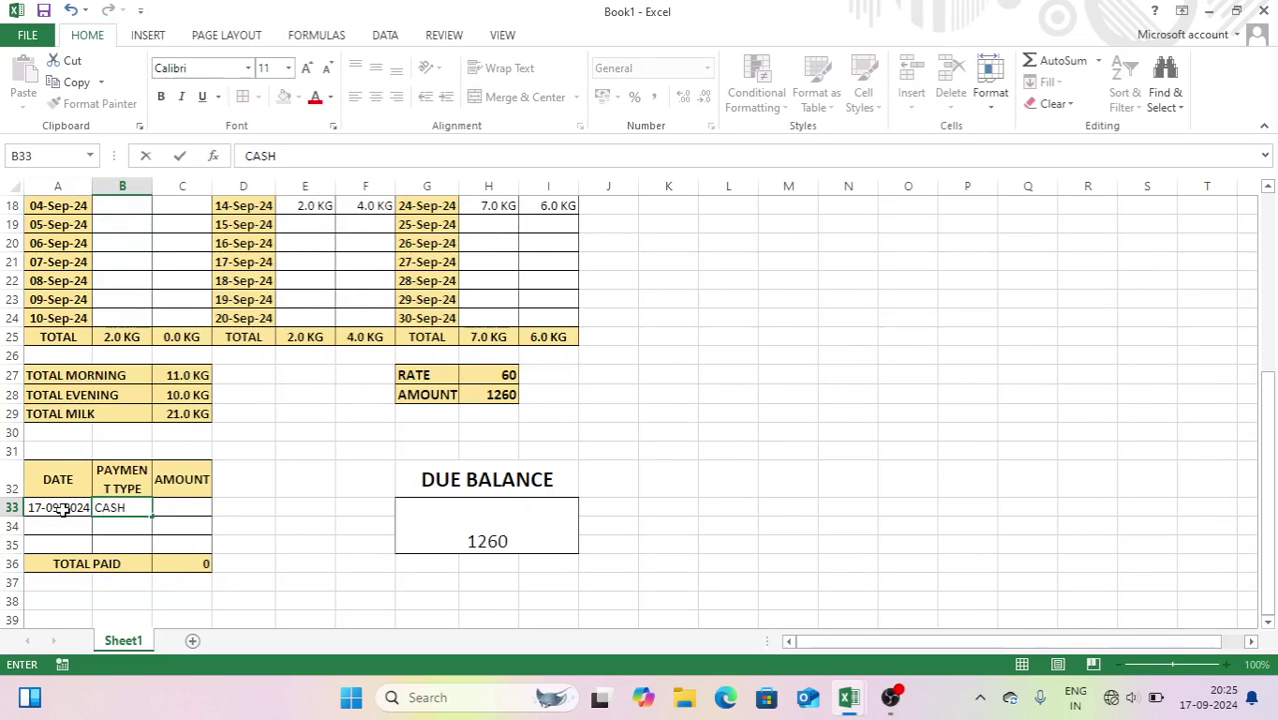
key("Tab")
type("1")
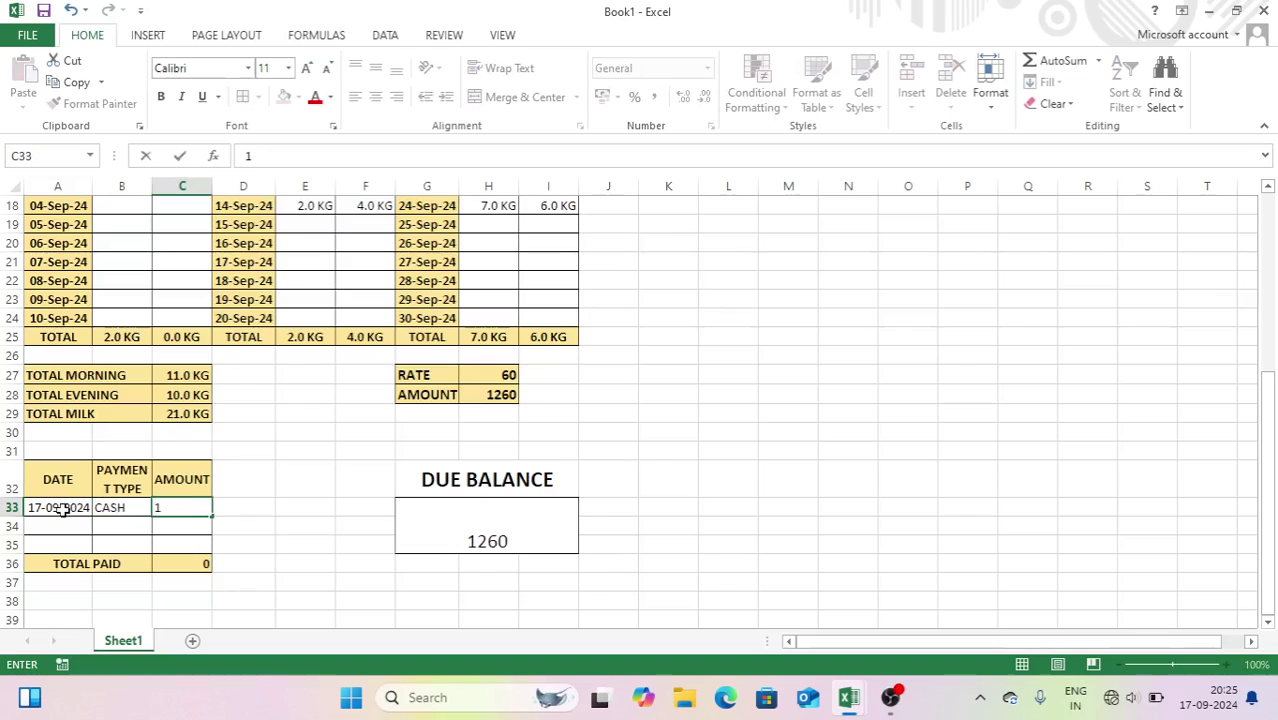
type("000")
key("Return")
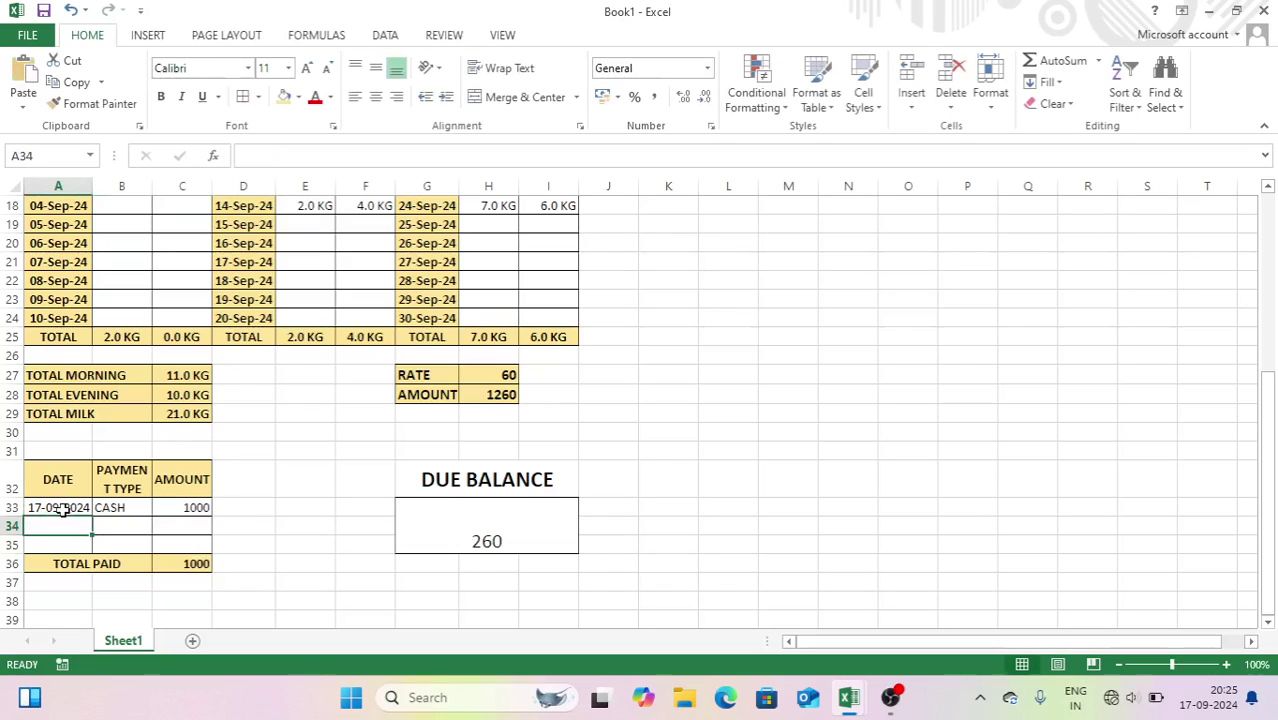
left_click(488, 392)
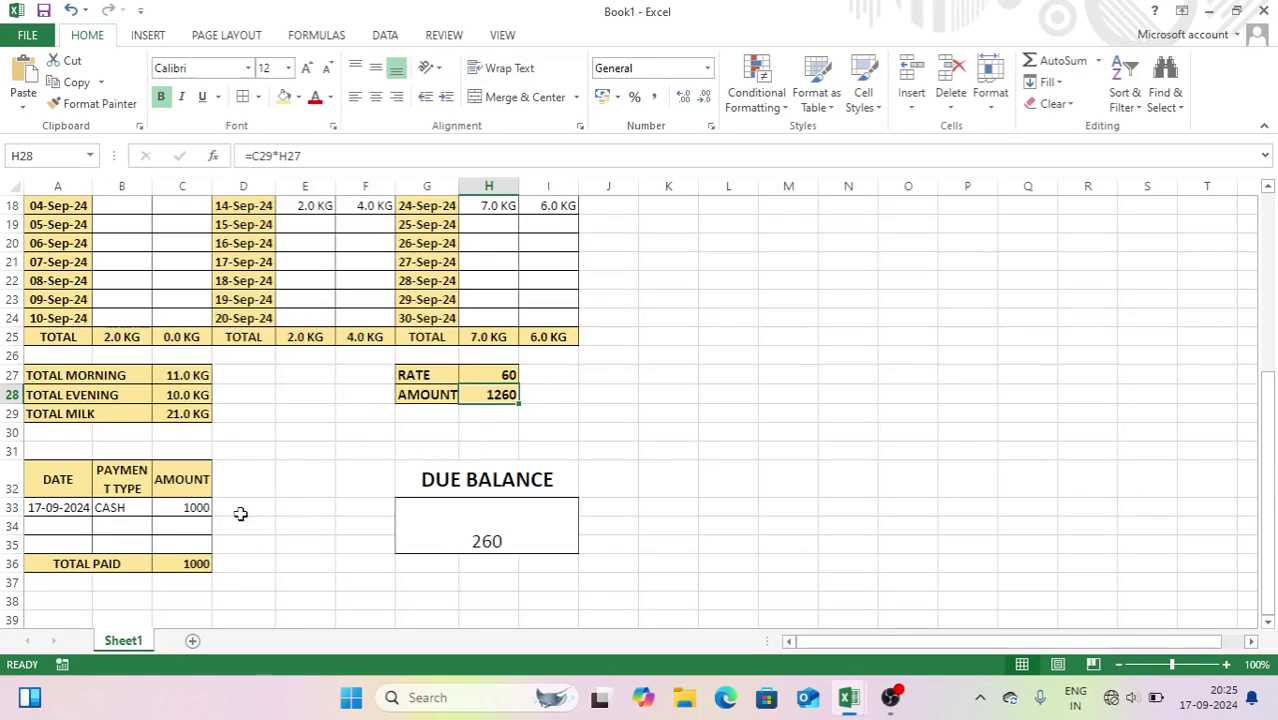
- Format G33 as bold 26-pt rupee currency so the due balance shows ₹ 260.00
left_click(478, 530)
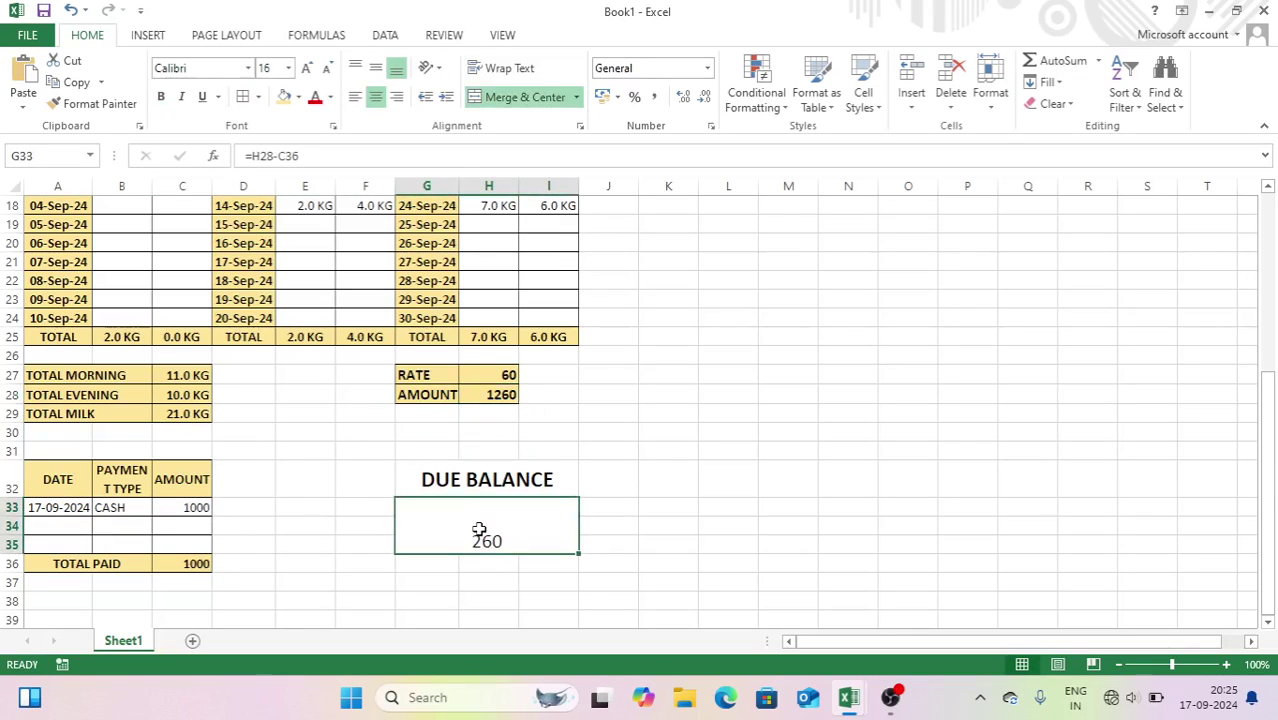
left_click(307, 68)
left_click(307, 68)
left_click(307, 68)
left_click(307, 68)
left_click(308, 68)
left_click(160, 96)
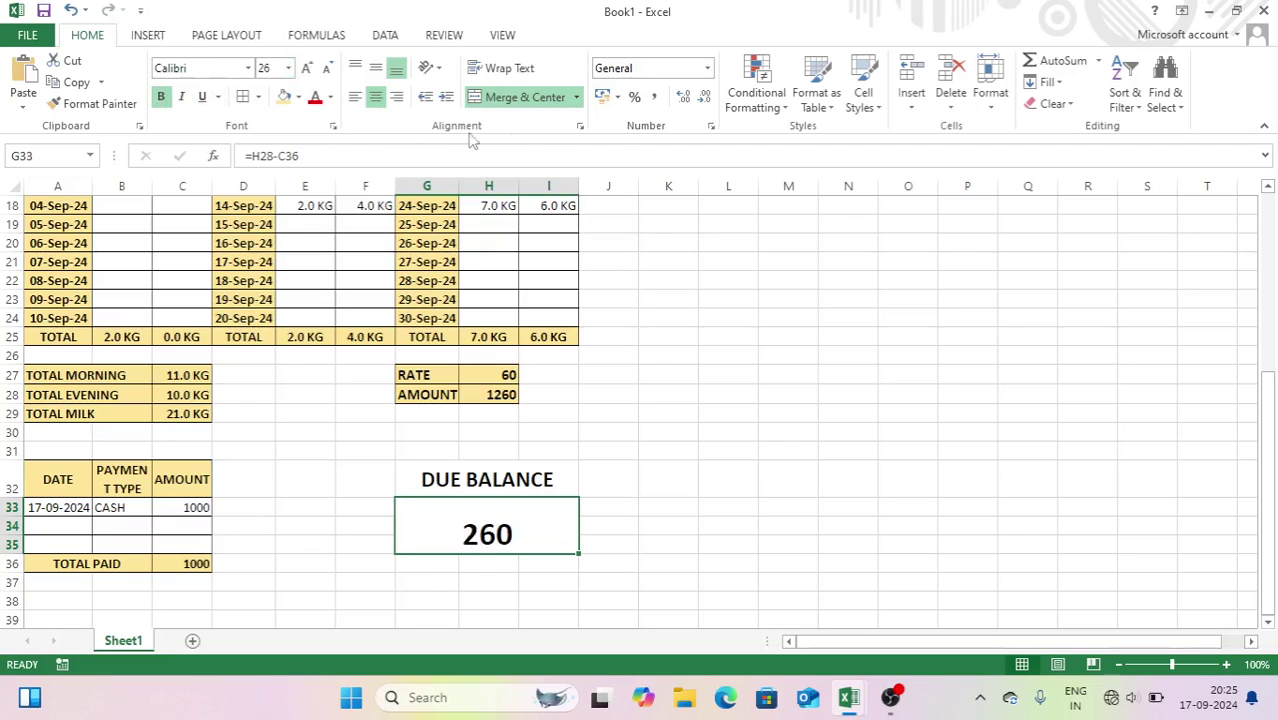
left_click(710, 126)
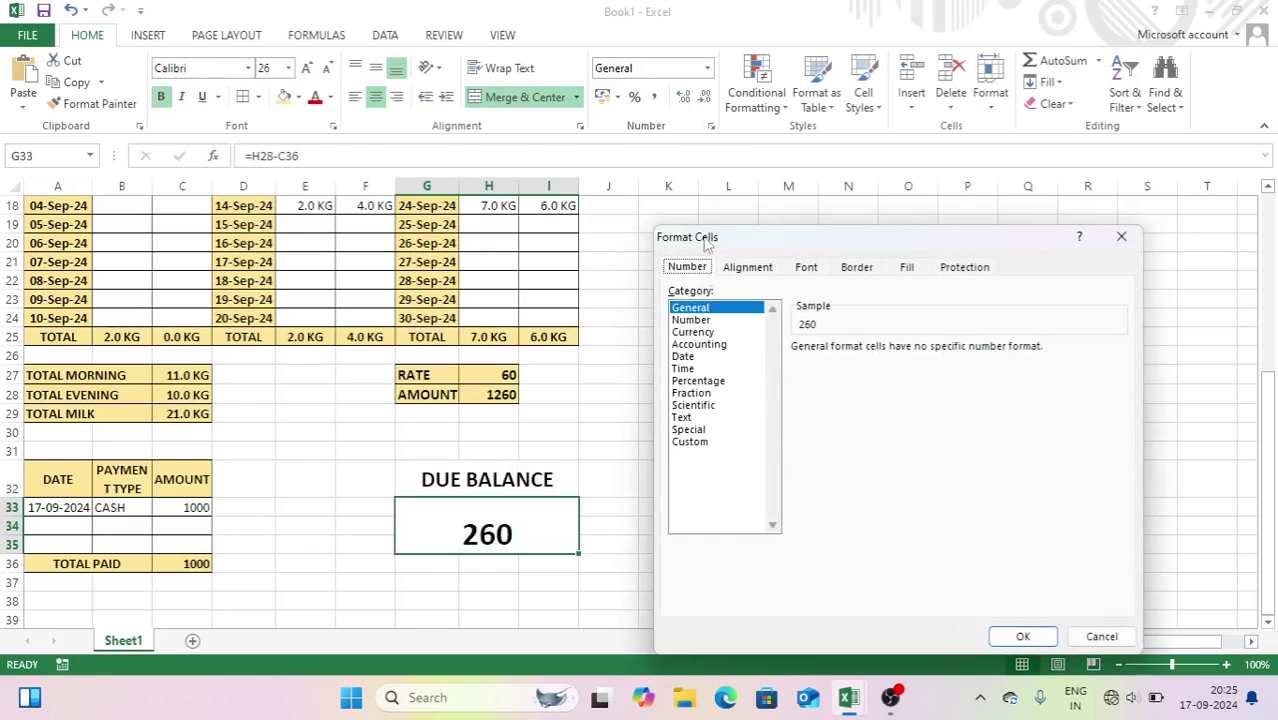
left_click(700, 332)
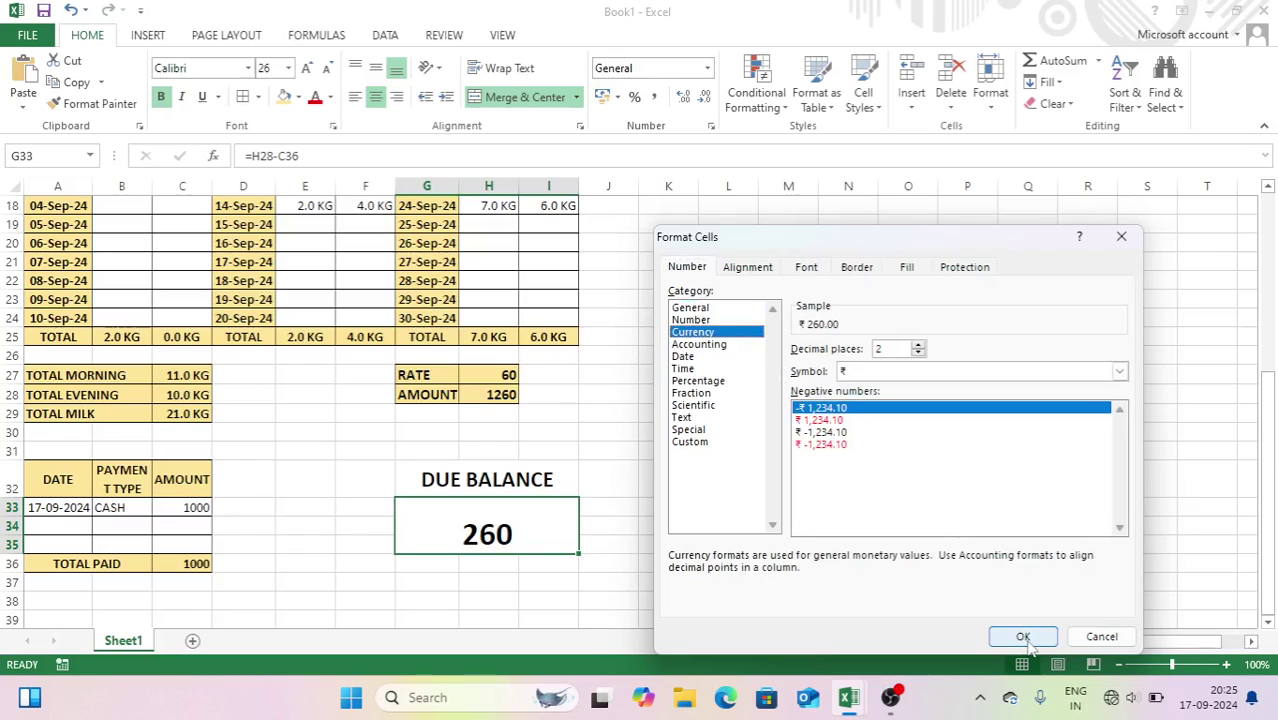
left_click(1023, 637)
left_click(822, 502)
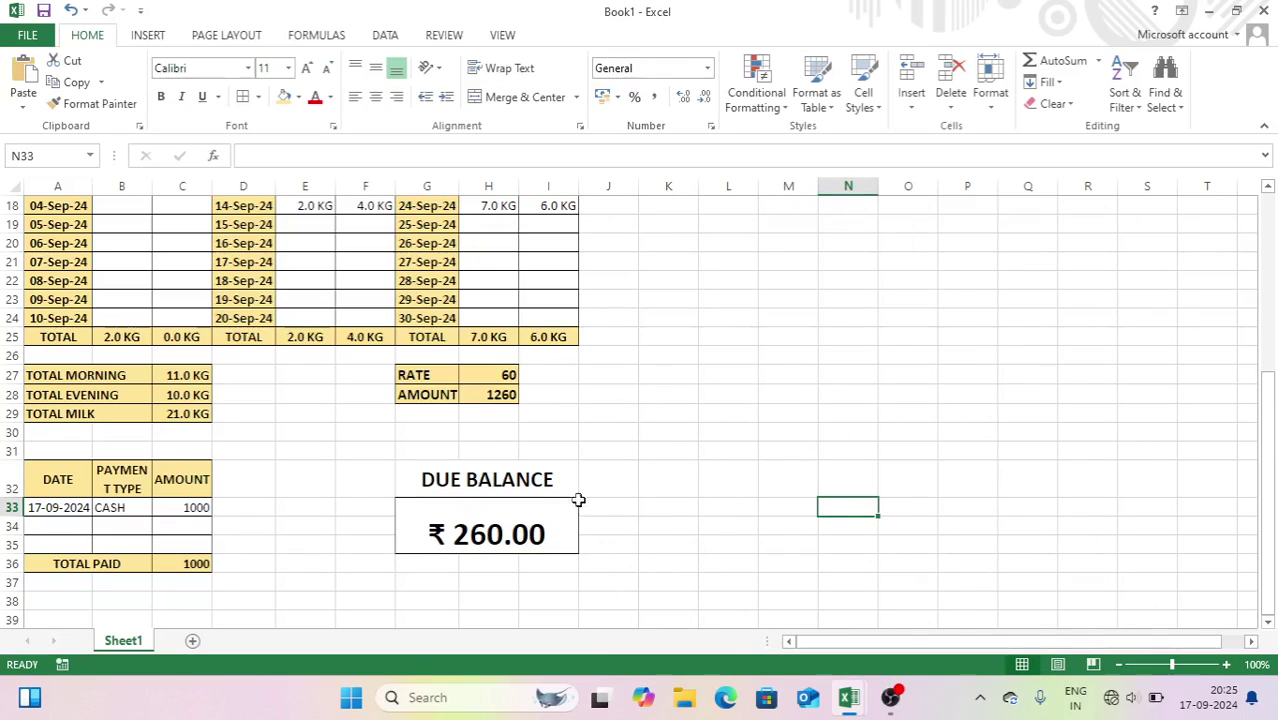
left_click(76, 597)
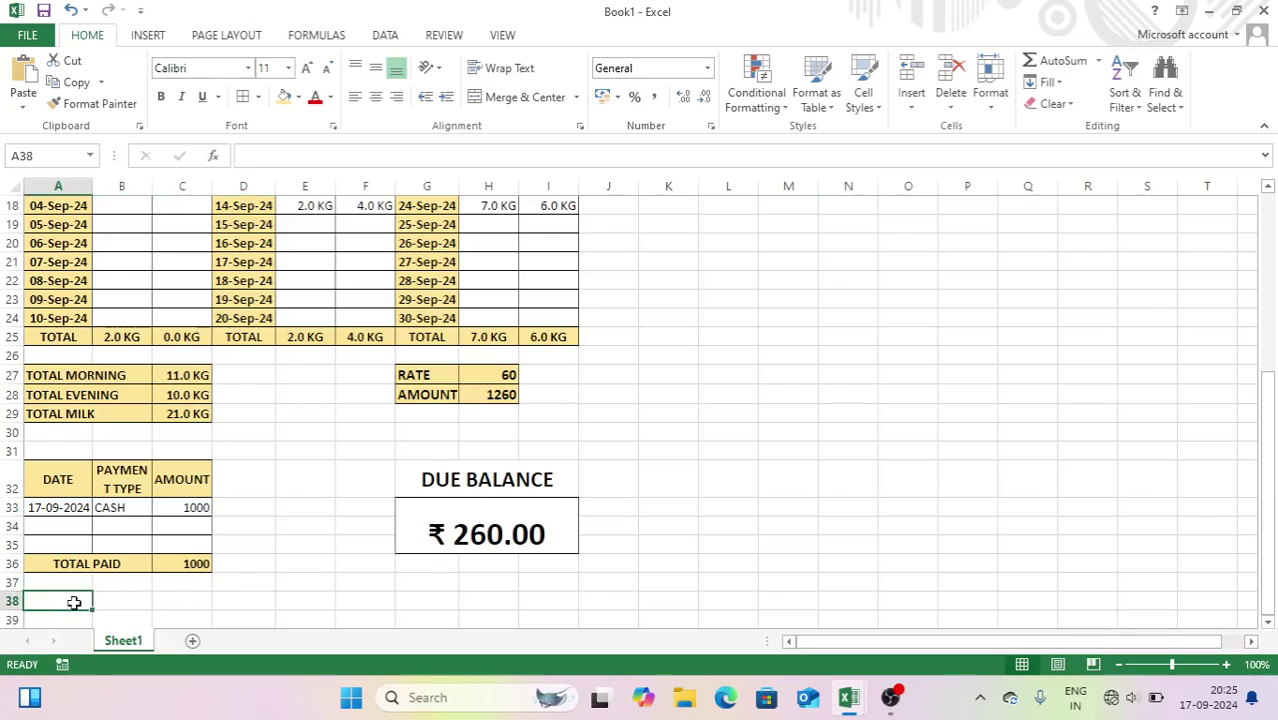
- Enter CUSTOMER SIGNATURE in A39 and AUTH. SIGNATURE in G39
key("Down")
key("Down")
left_click(74, 602)
type("C")
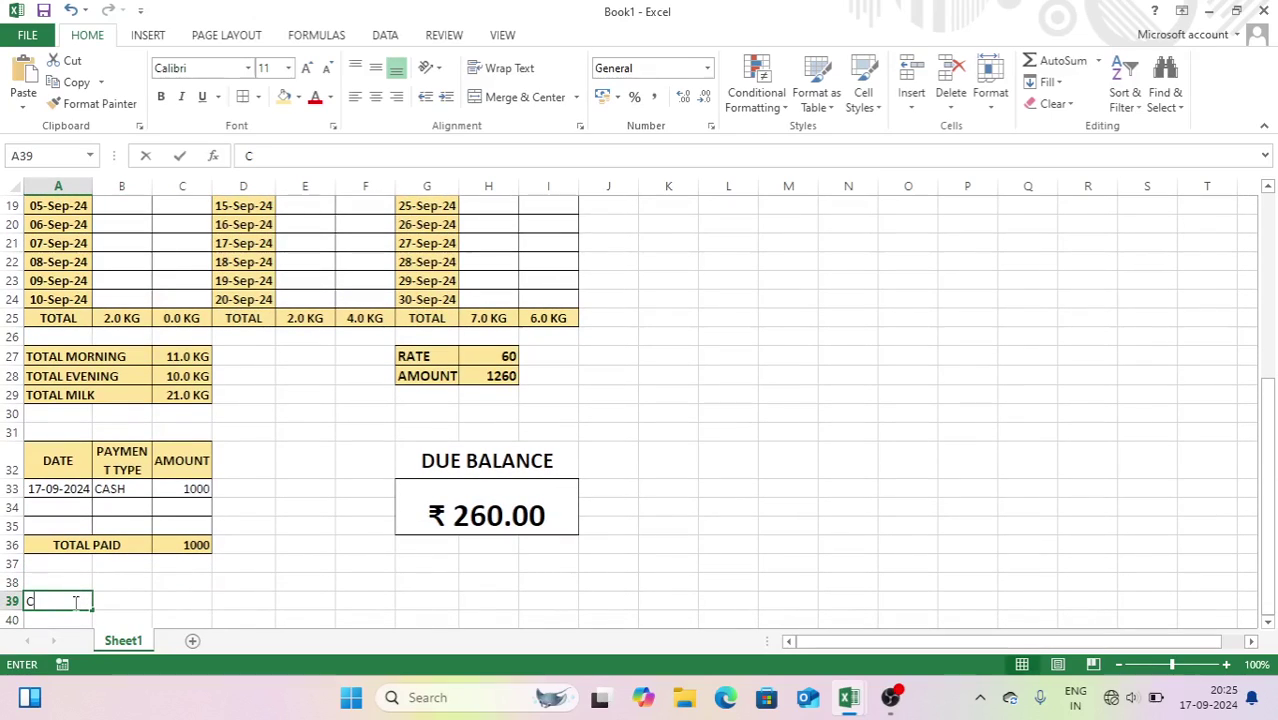
type("USTOMER")
type(" NAME")
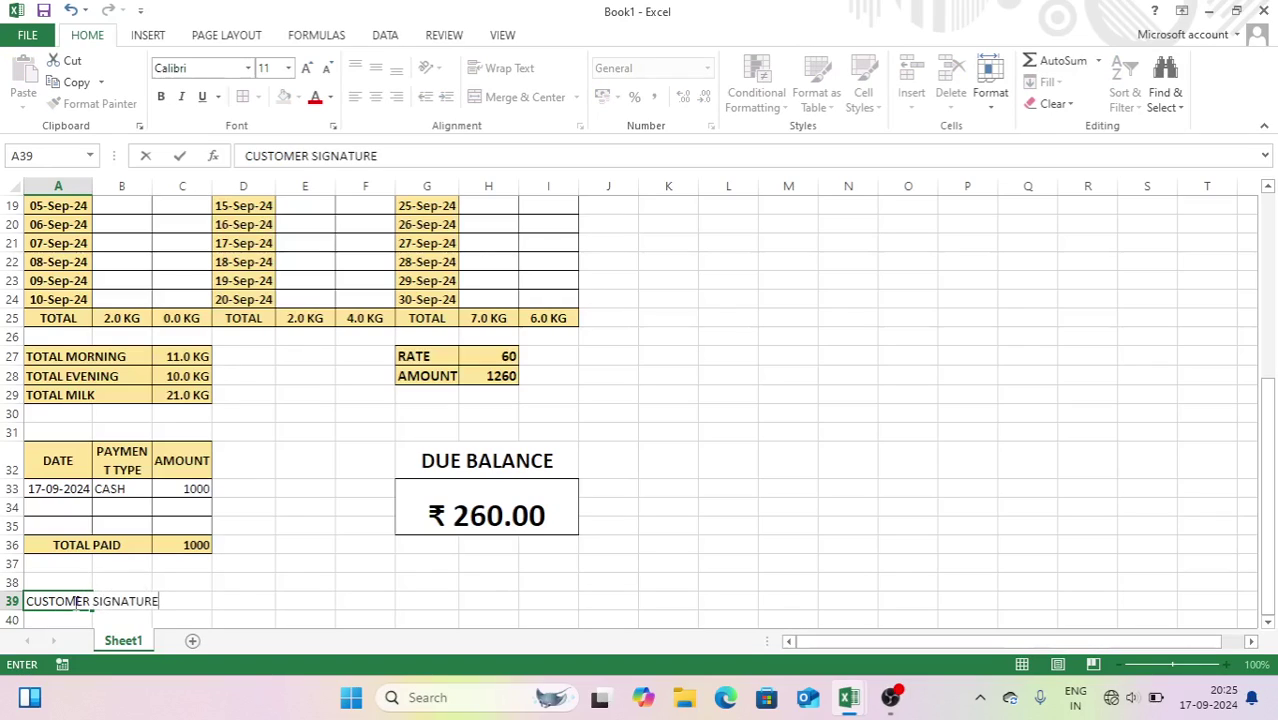
key("Right")
key("Right")
key("Right")
key("Right")
key("Right")
key("Right")
key("Right")
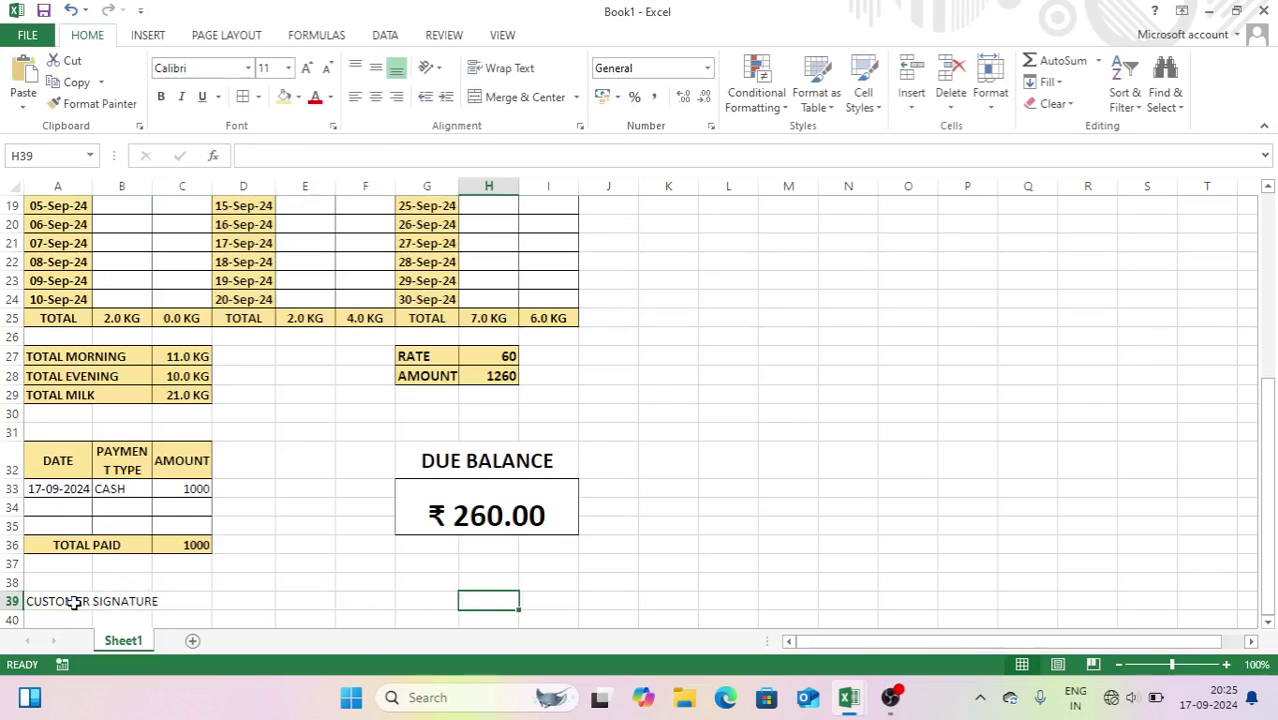
key("Left")
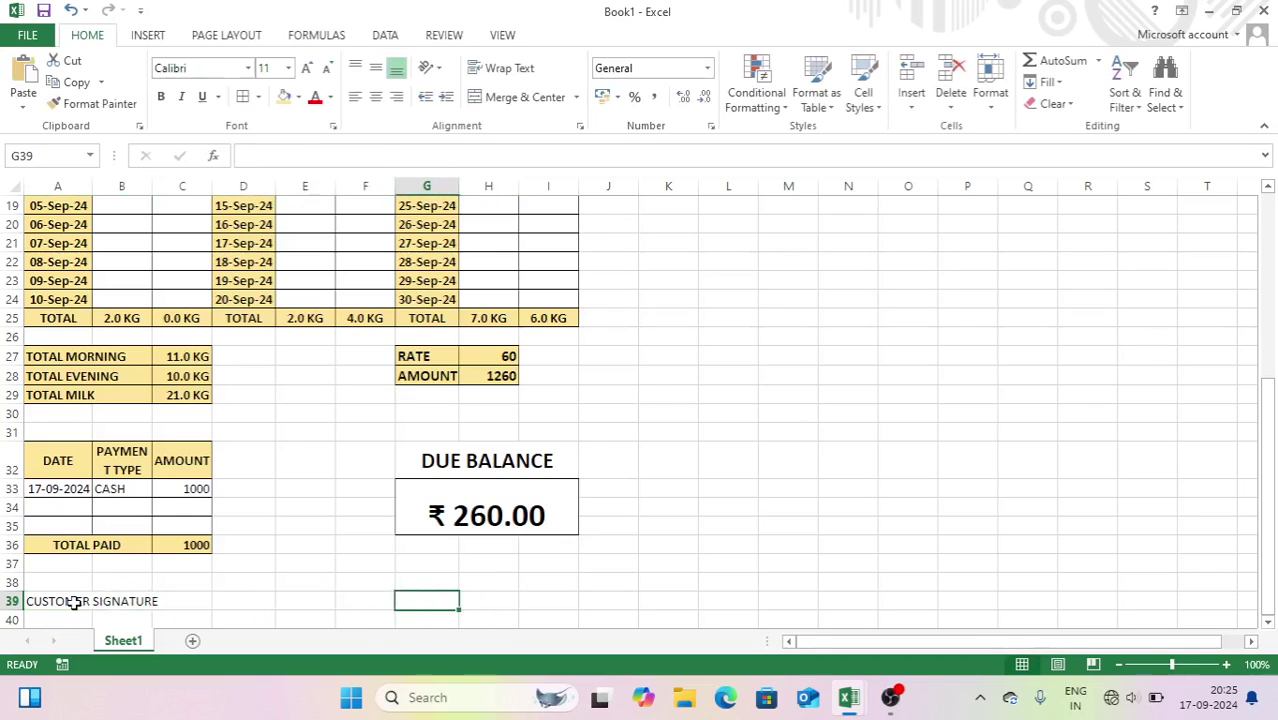
type("AUTH")
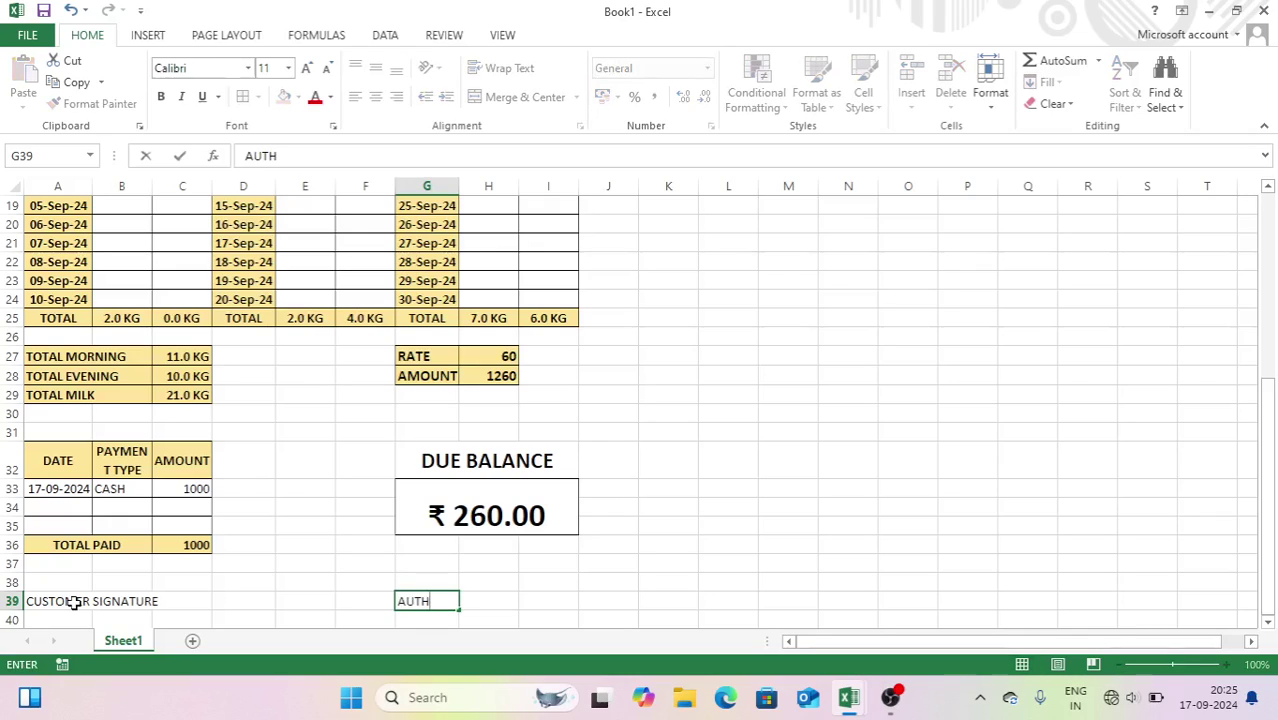
type(". SIGNATURE")
key("Return")
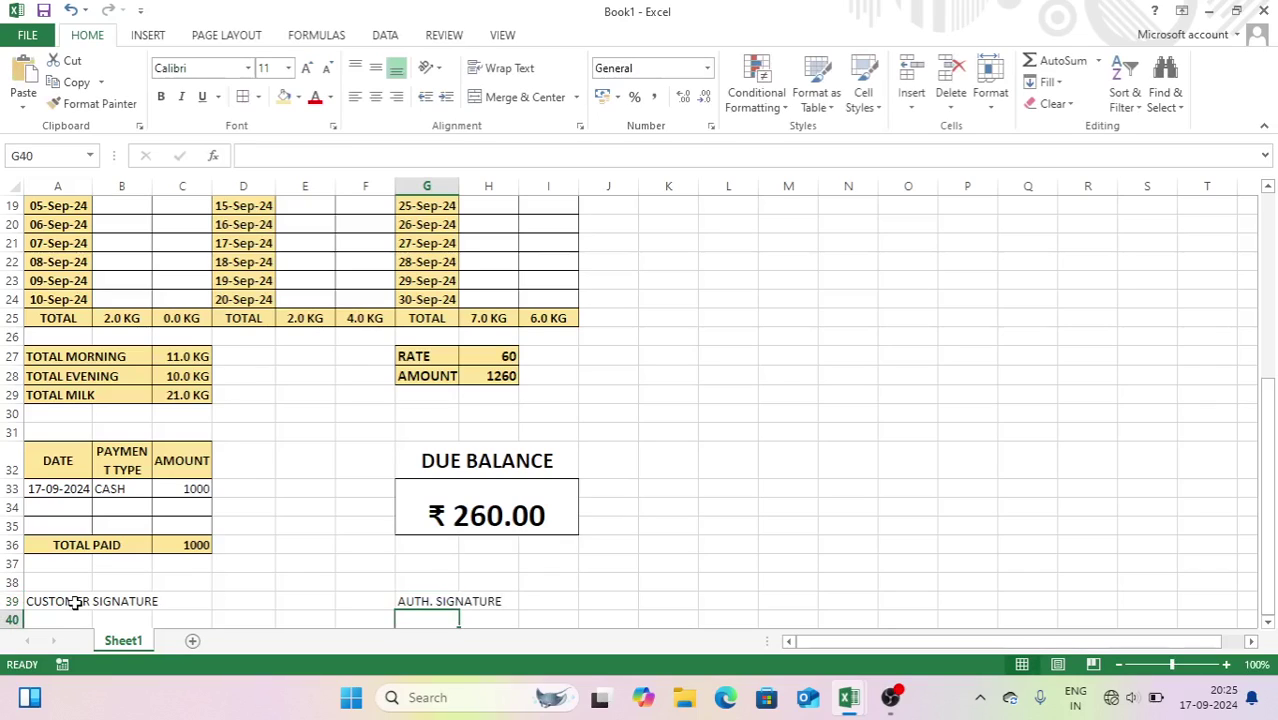
- Make the row 39 signature labels bold
left_click(10, 600)
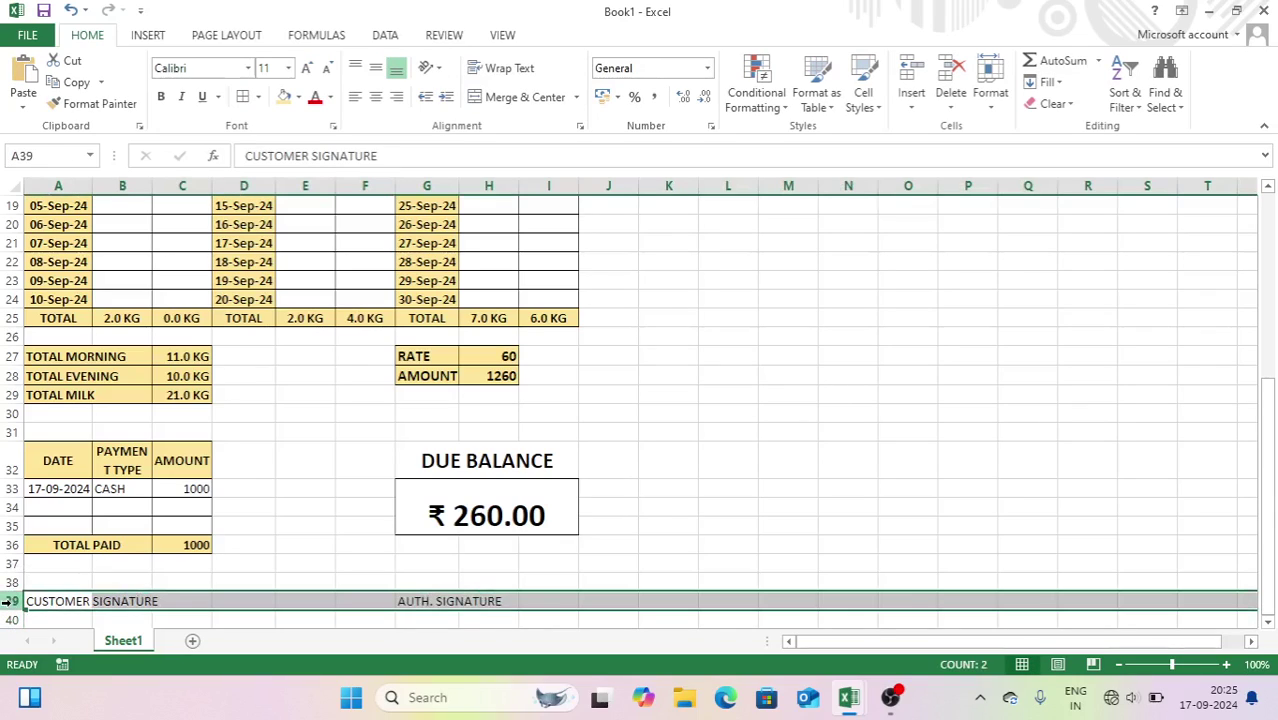
key("ctrl+b")
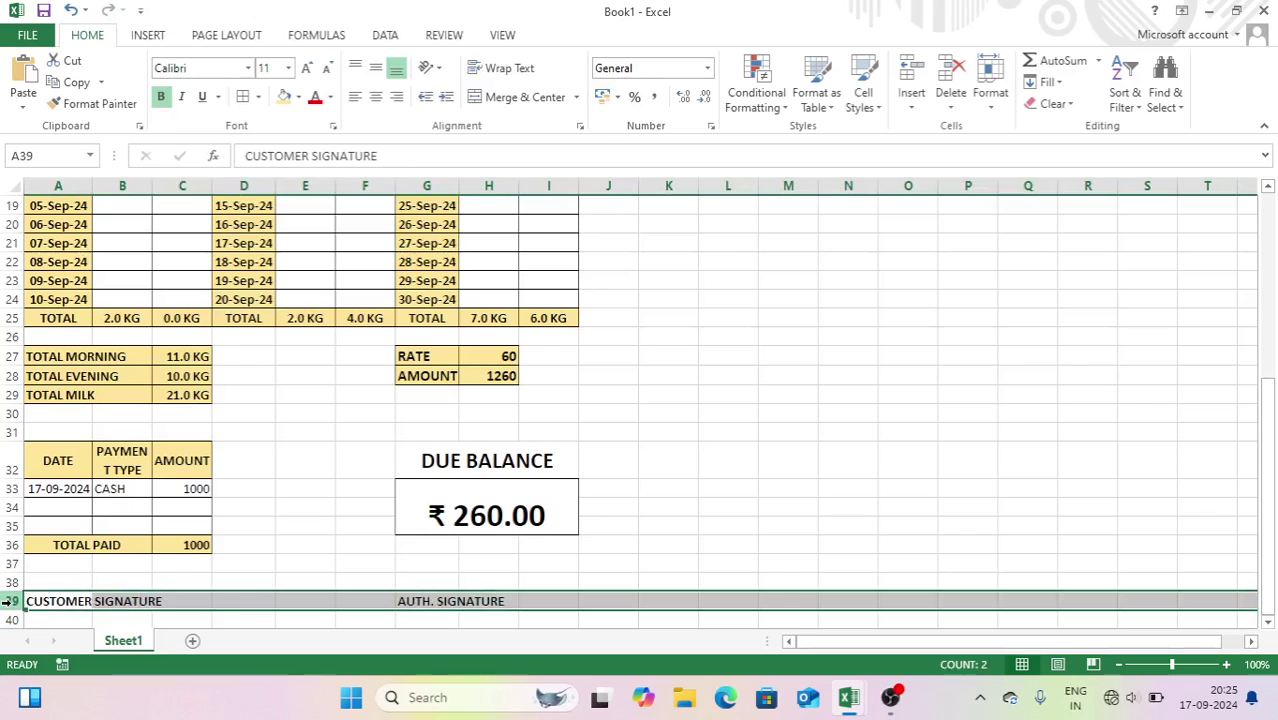
key("Down")
scroll(8, 600, "down", 2)
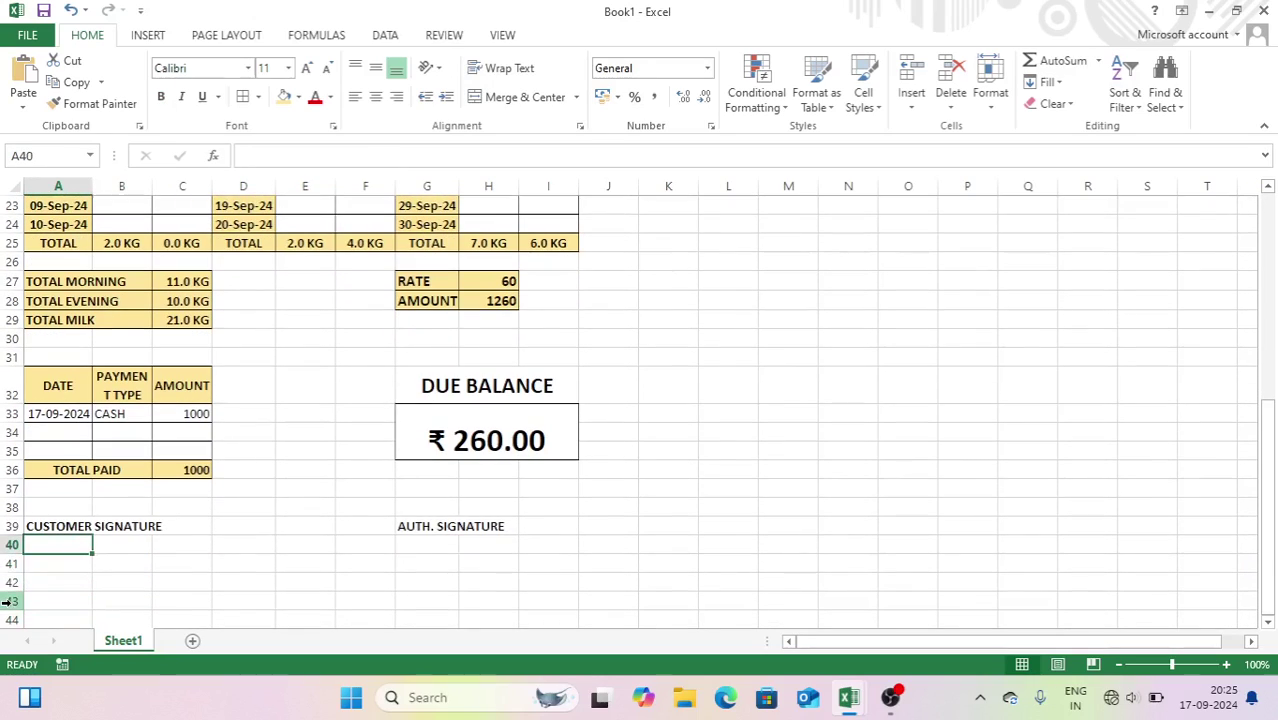
- Merge A40:C41 into a signature box and copy its format onto G40:I41
left_click_drag(50, 545, 180, 565)
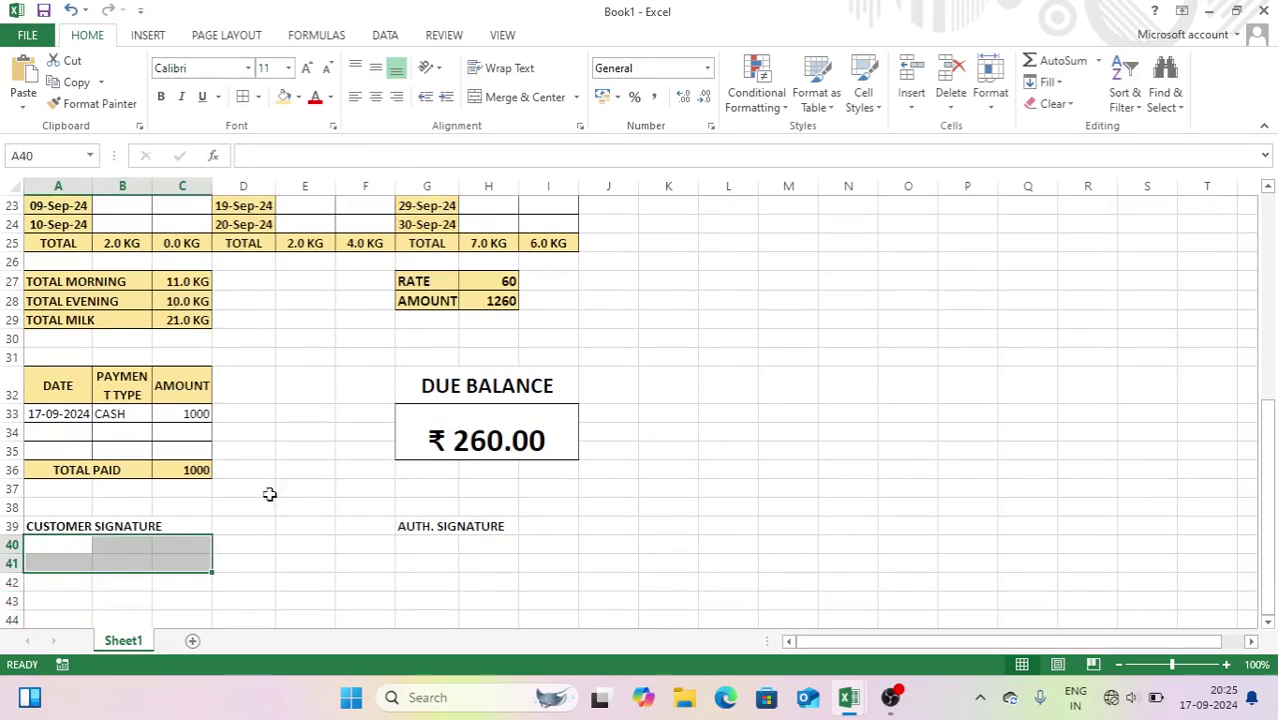
left_click(525, 97)
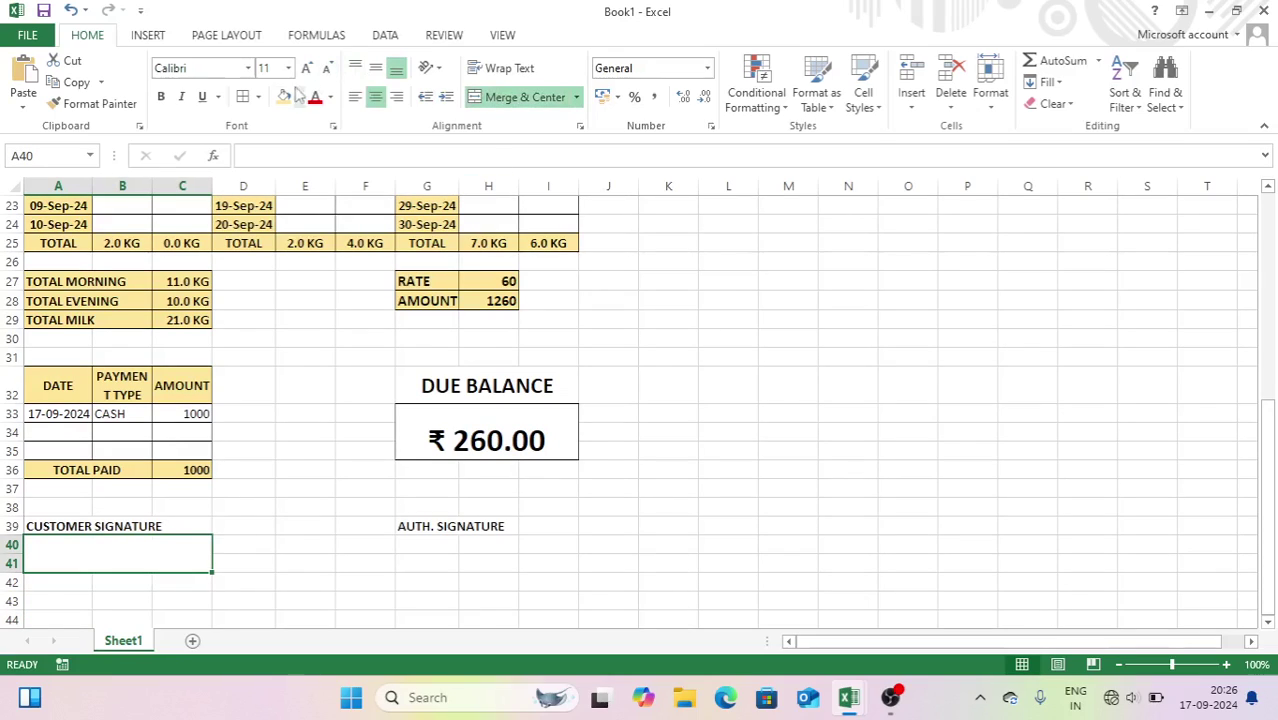
left_click(93, 103)
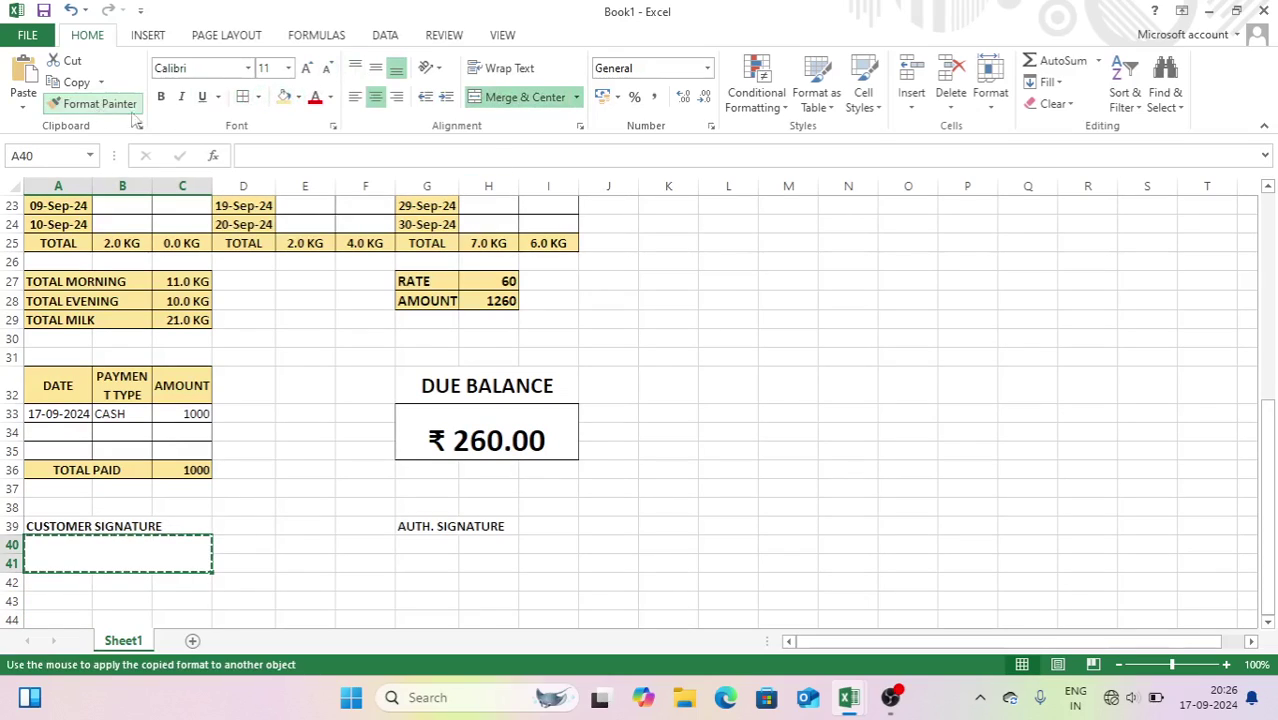
left_click(430, 551)
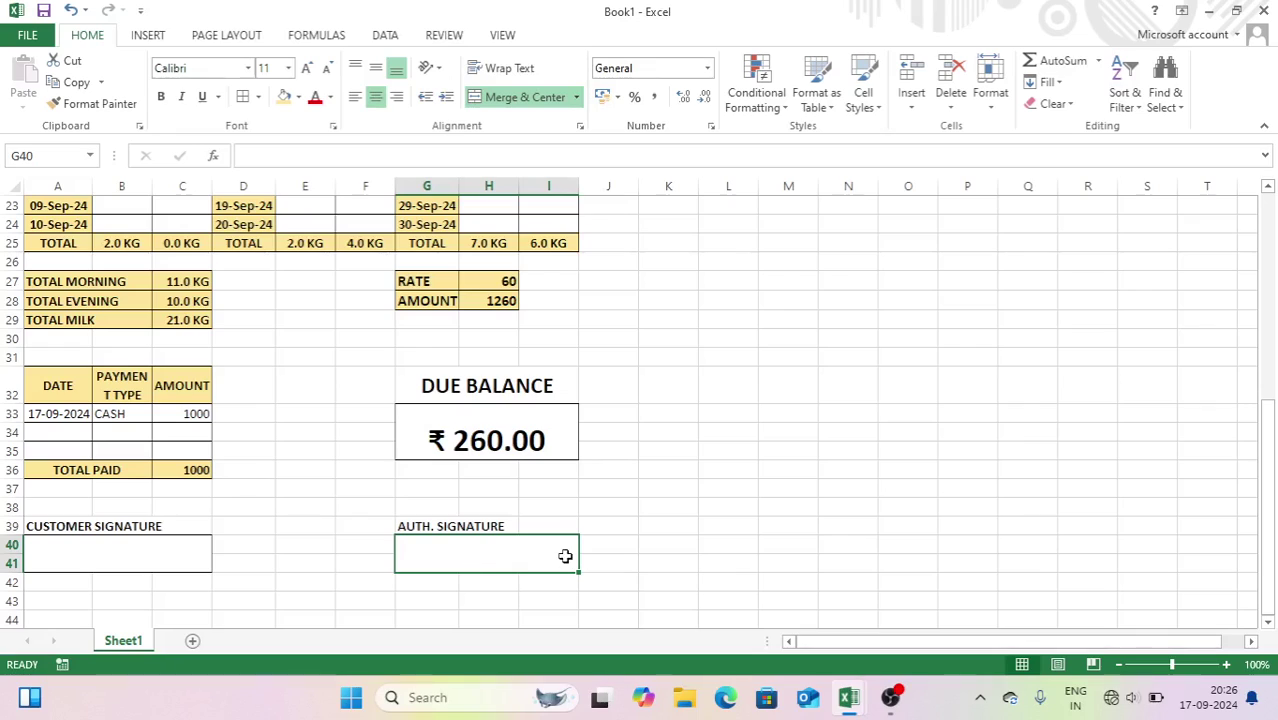
left_click(626, 528)
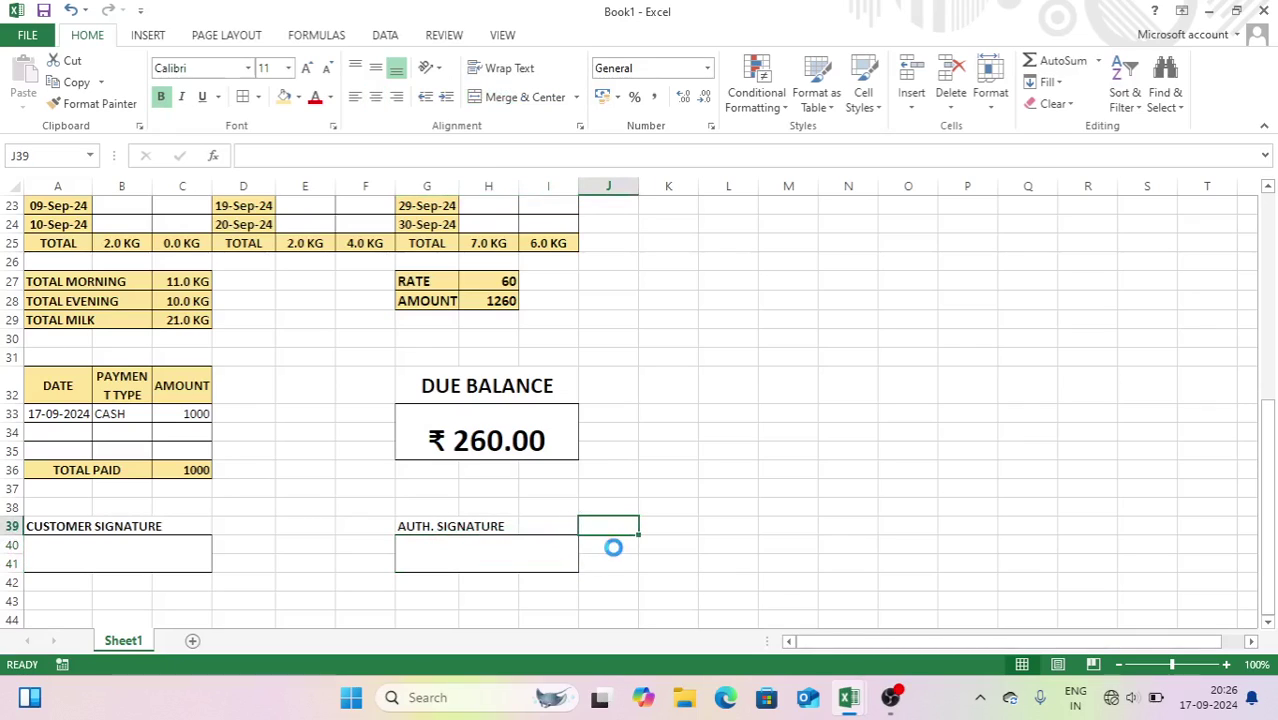
- Check the sheet's print preview, then return to the worksheet
key("ctrl+p")
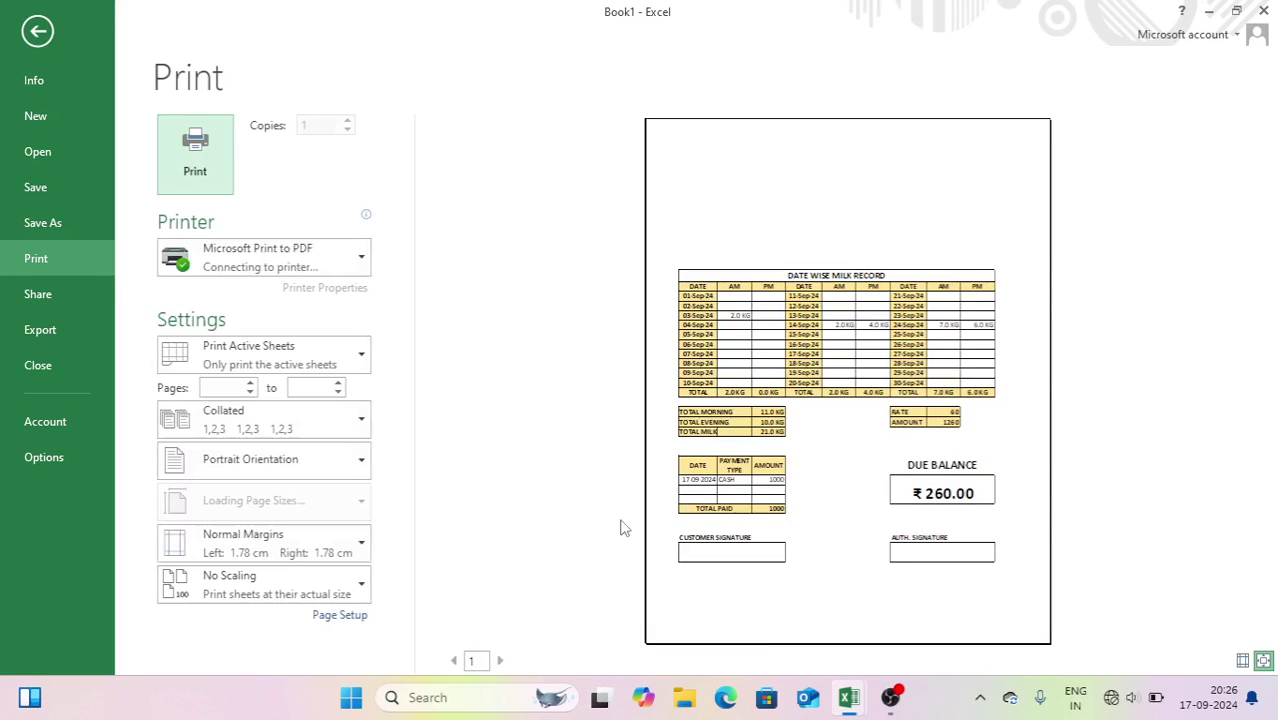
key("Escape")
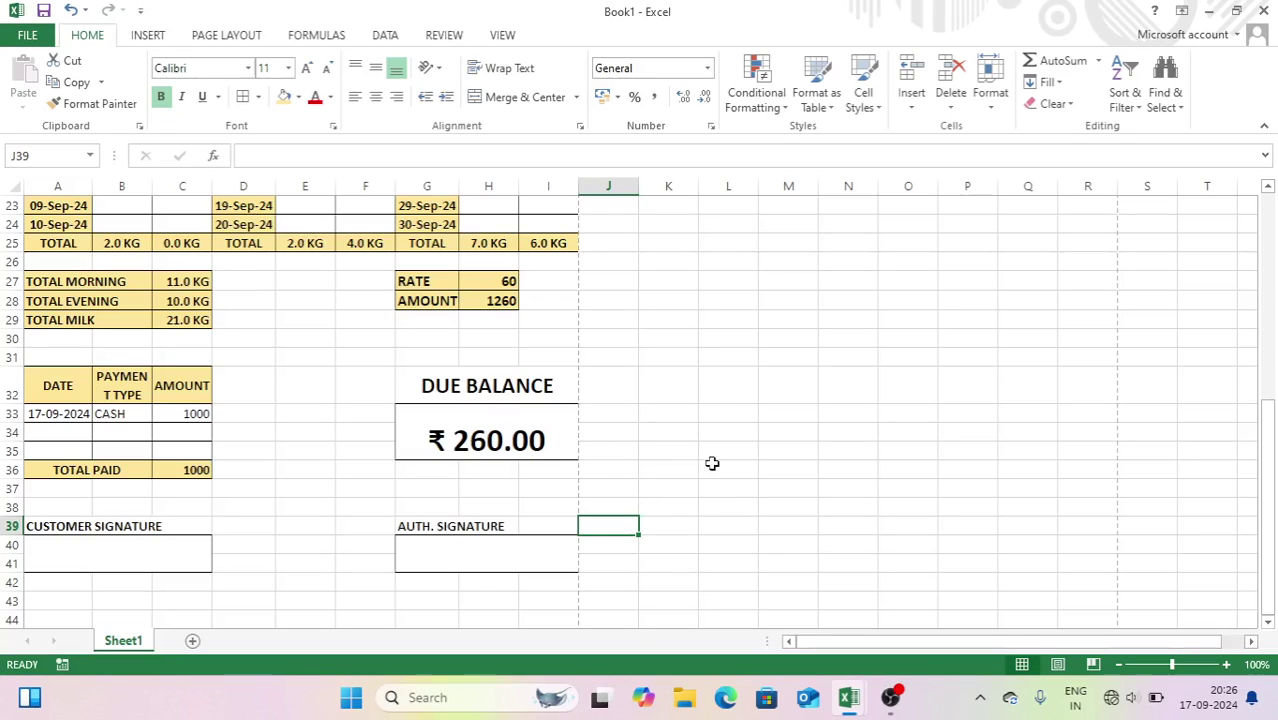
left_click_drag(1268, 450, 1275, 232)
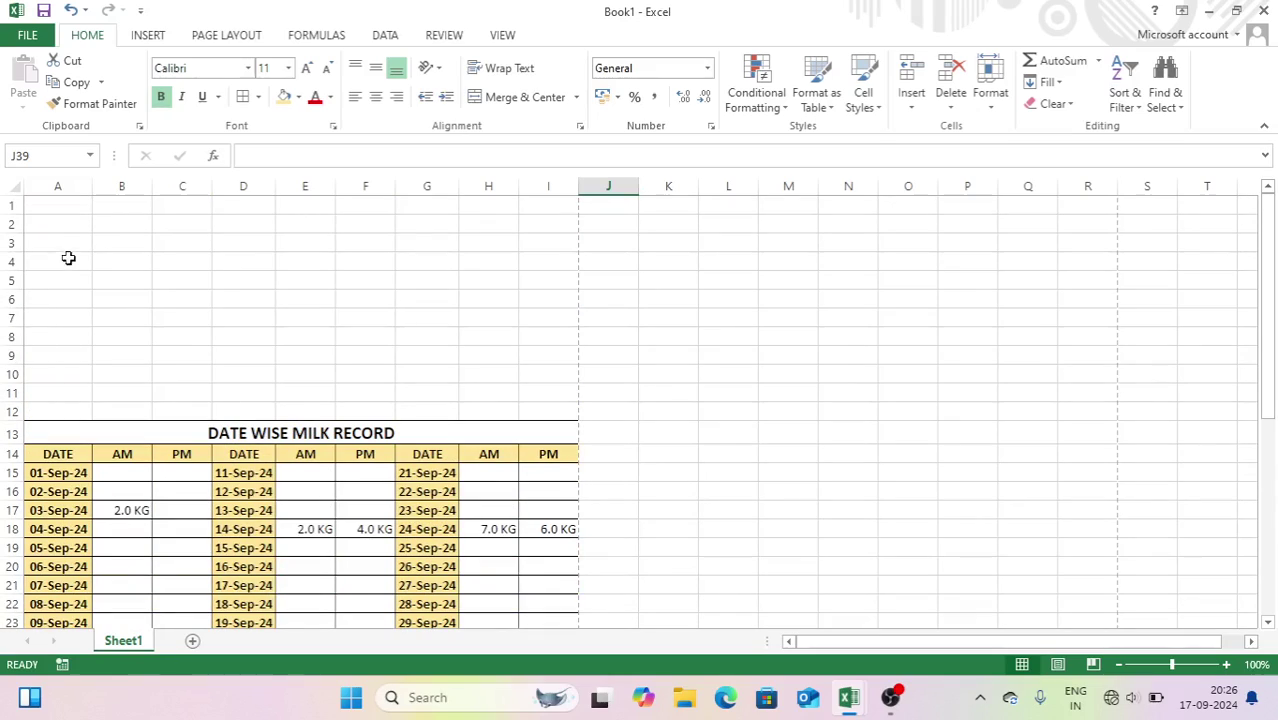
- Merge A1:I1 as a centred title, copy it to rows 2–3, and enter the dairy's name
left_click_drag(60, 205, 579, 253)
left_click(540, 97)
left_click(412, 212)
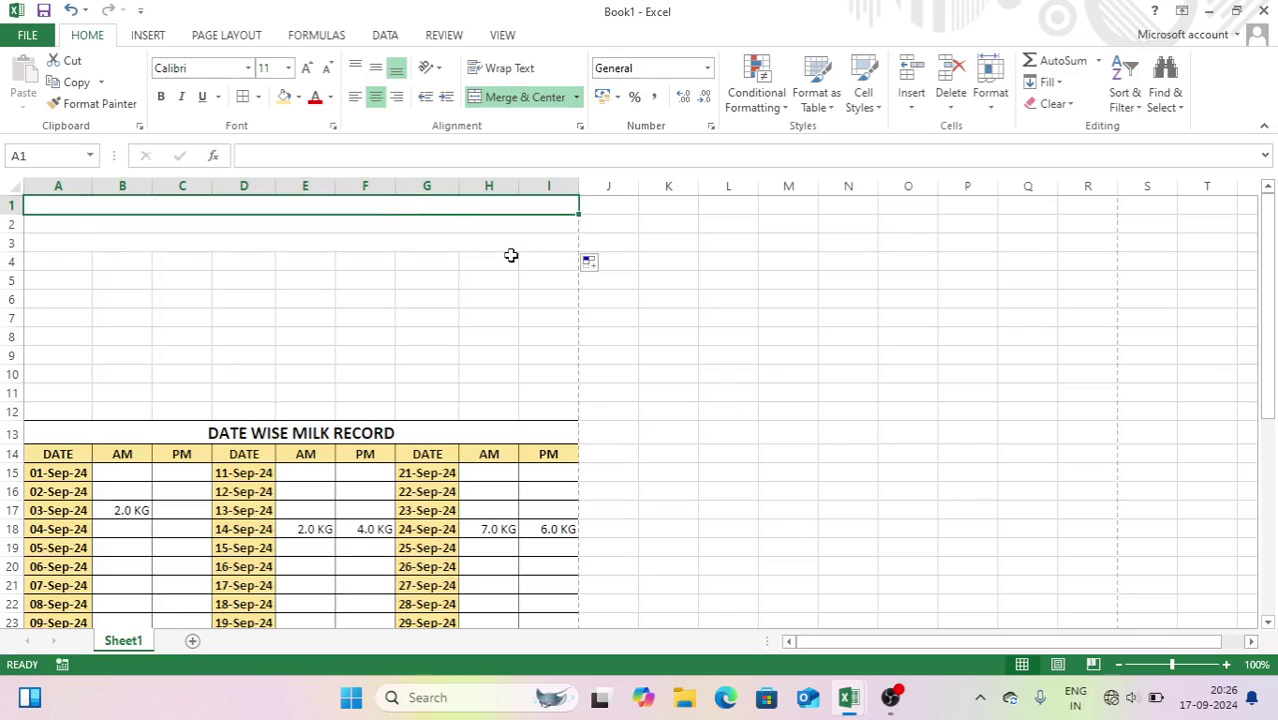
type("V")
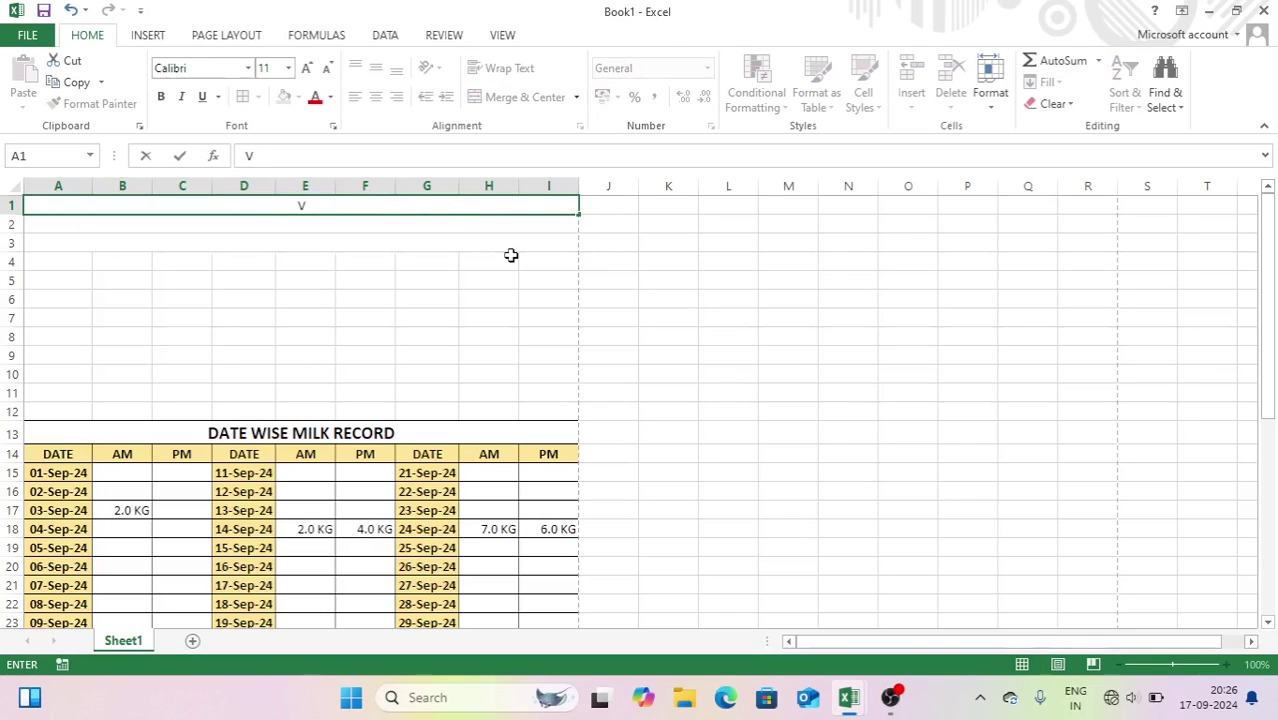
type("K PRAJAPATI M")
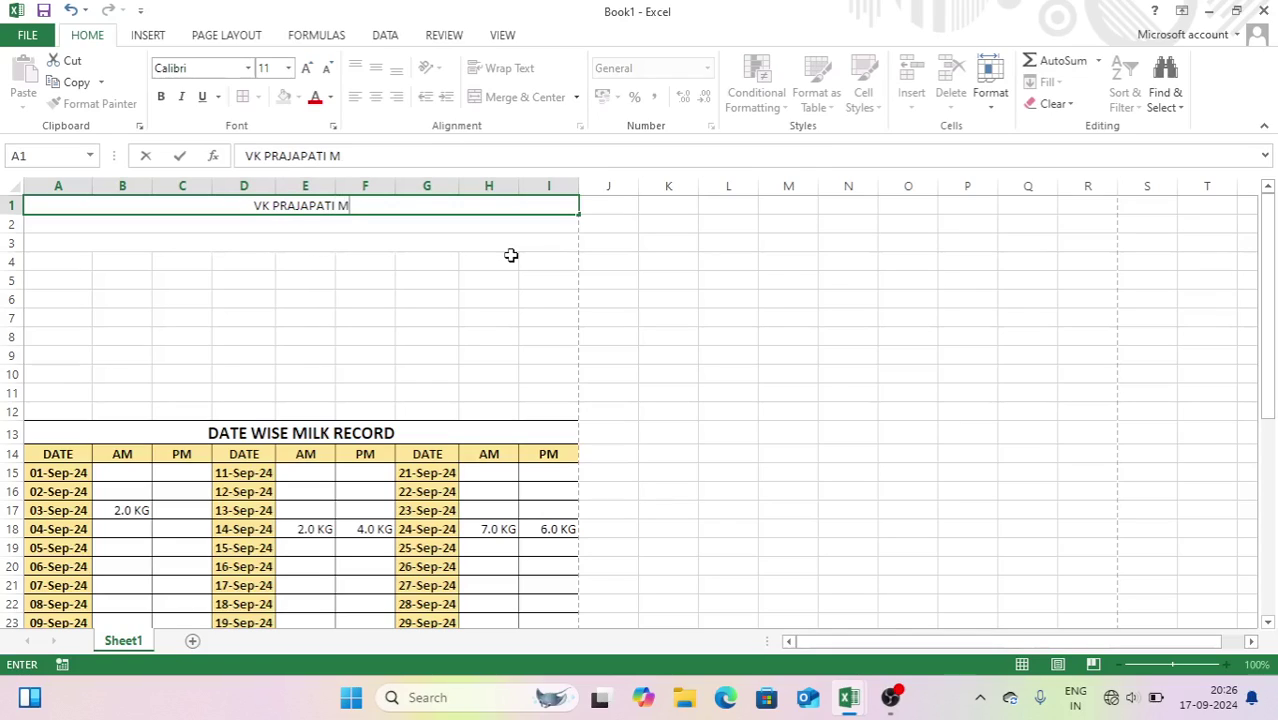
type("ILK DAIRY")
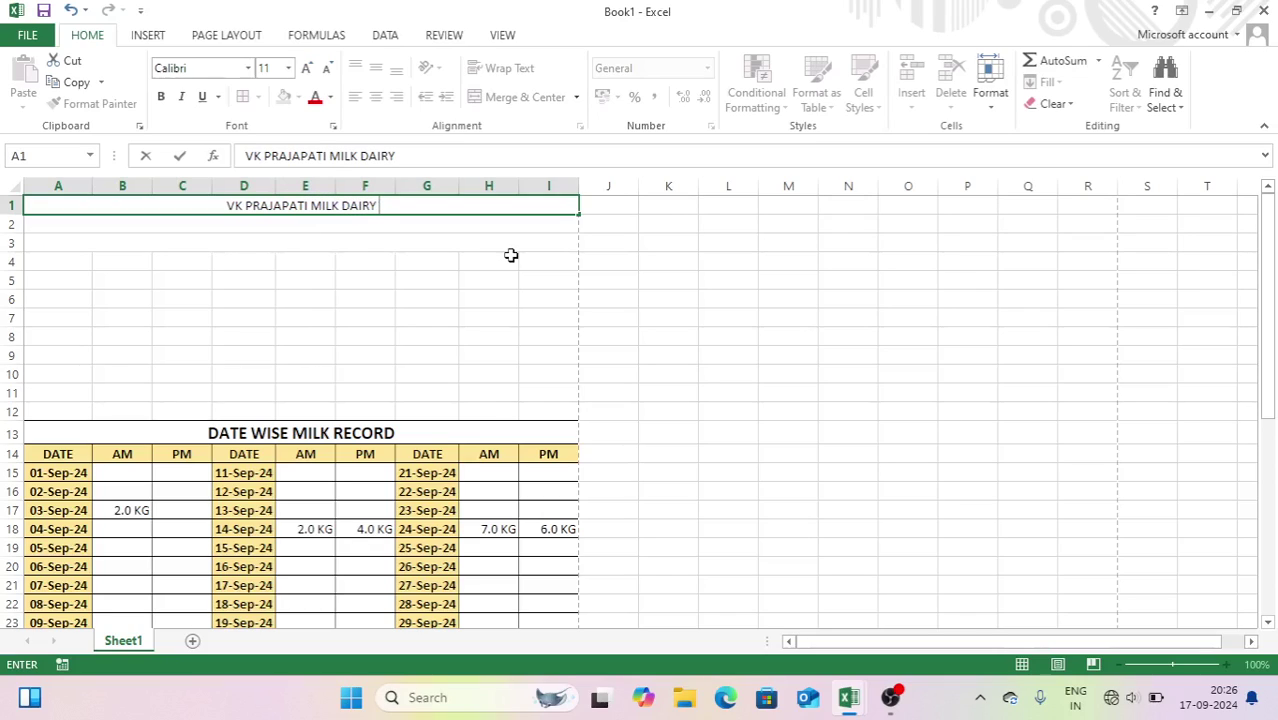
key("Return")
- Type the dairy's postal address with PIN code in row 2, fixing a typo
type("ADD")
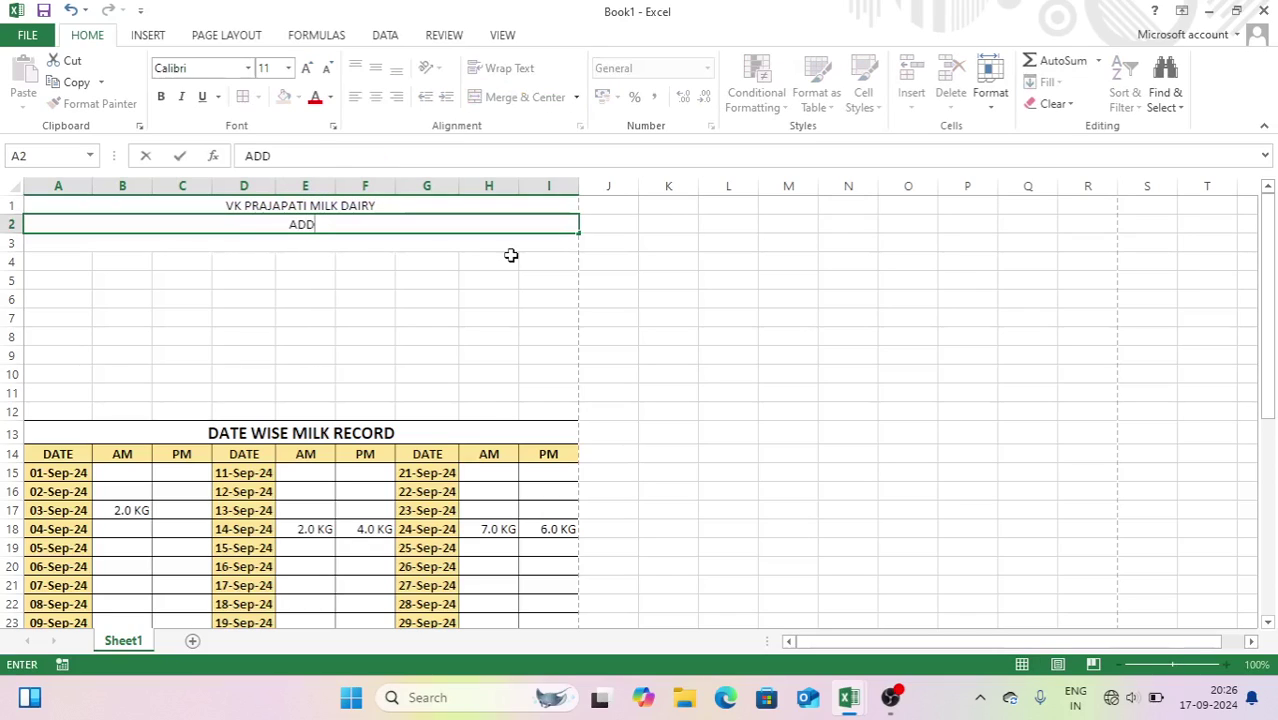
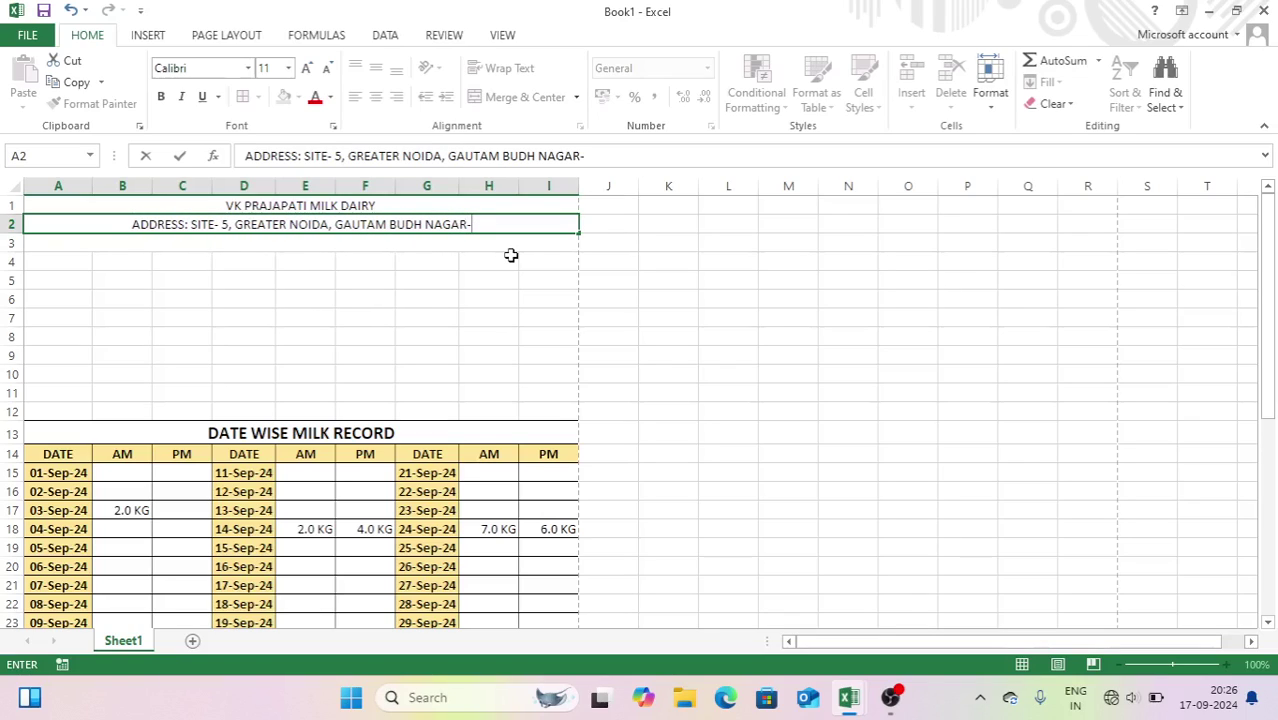
key("Return")
key("Return")
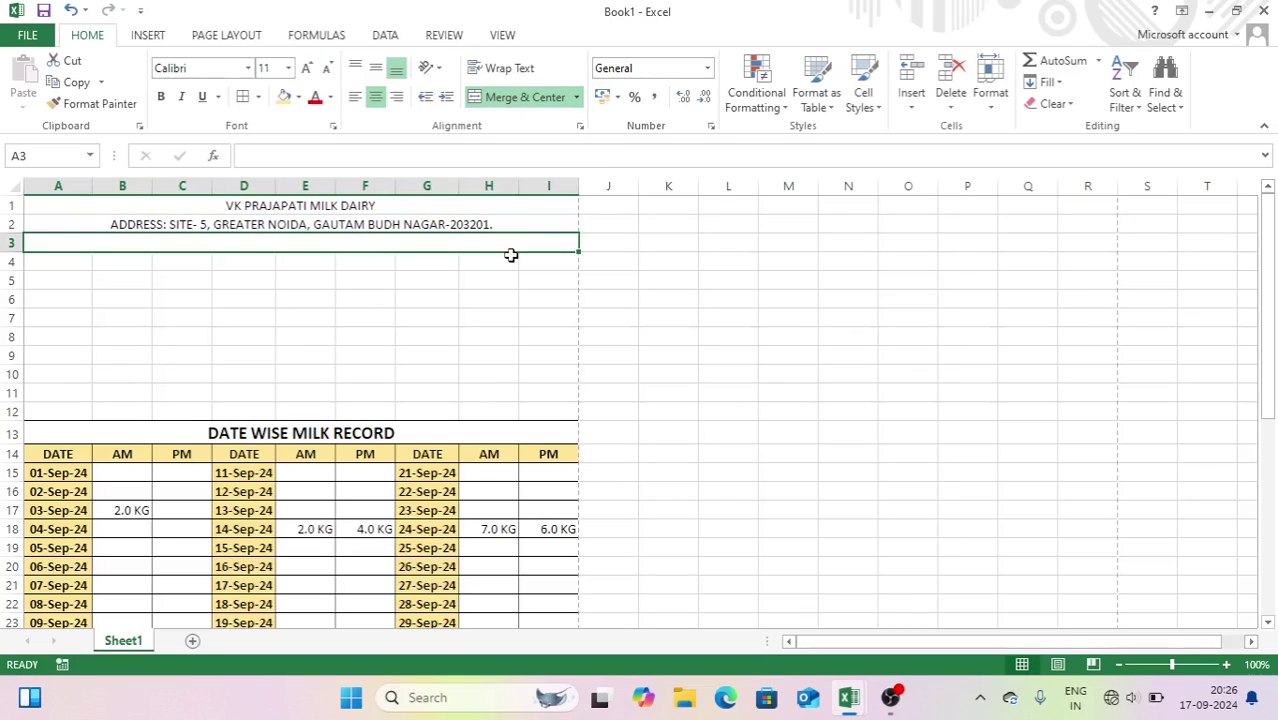
- Enter the dairy's contact number, e-mail address and website in row 3
type("Contact No:")
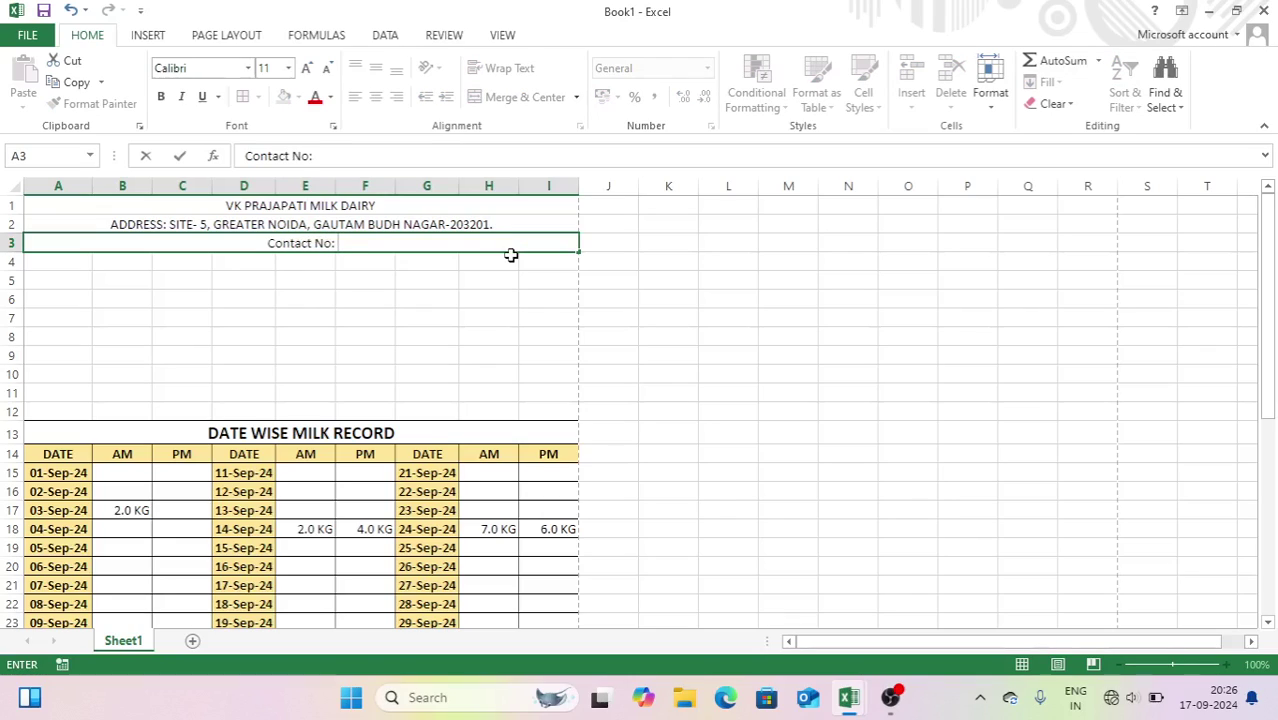
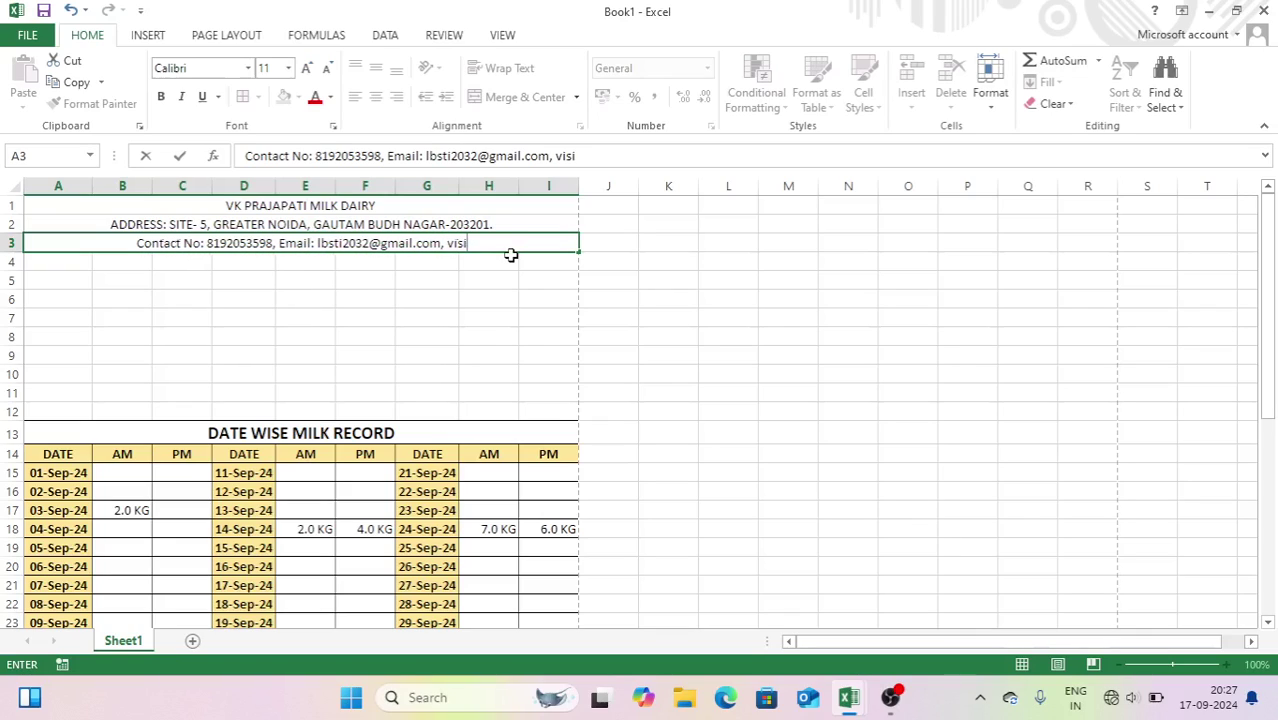
type("t:ww")
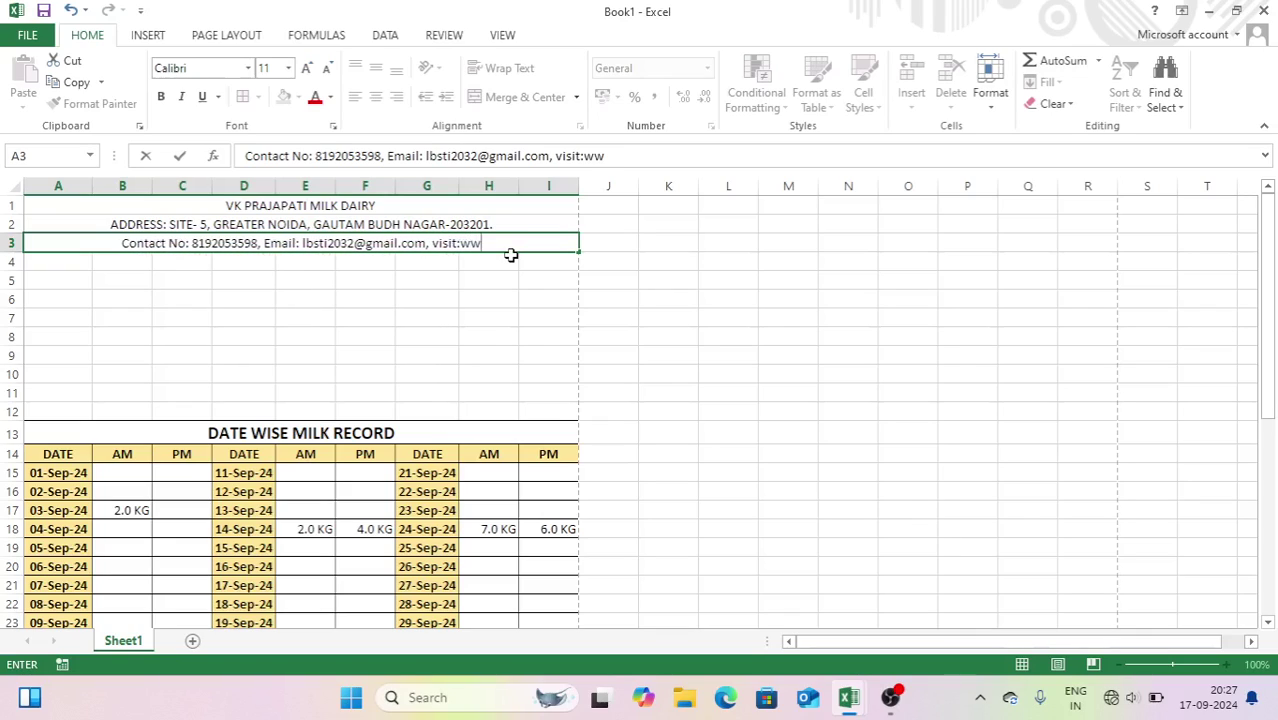
type("w.lbsti")
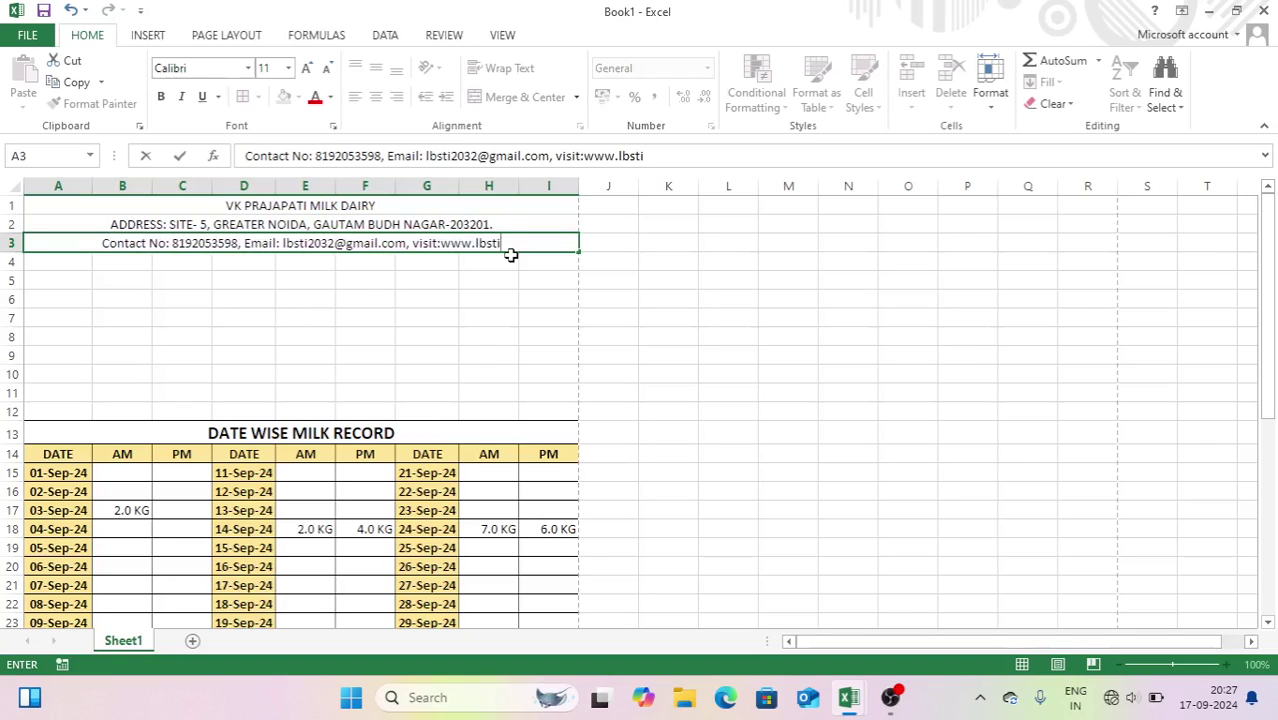
type(".org")
key("Return")
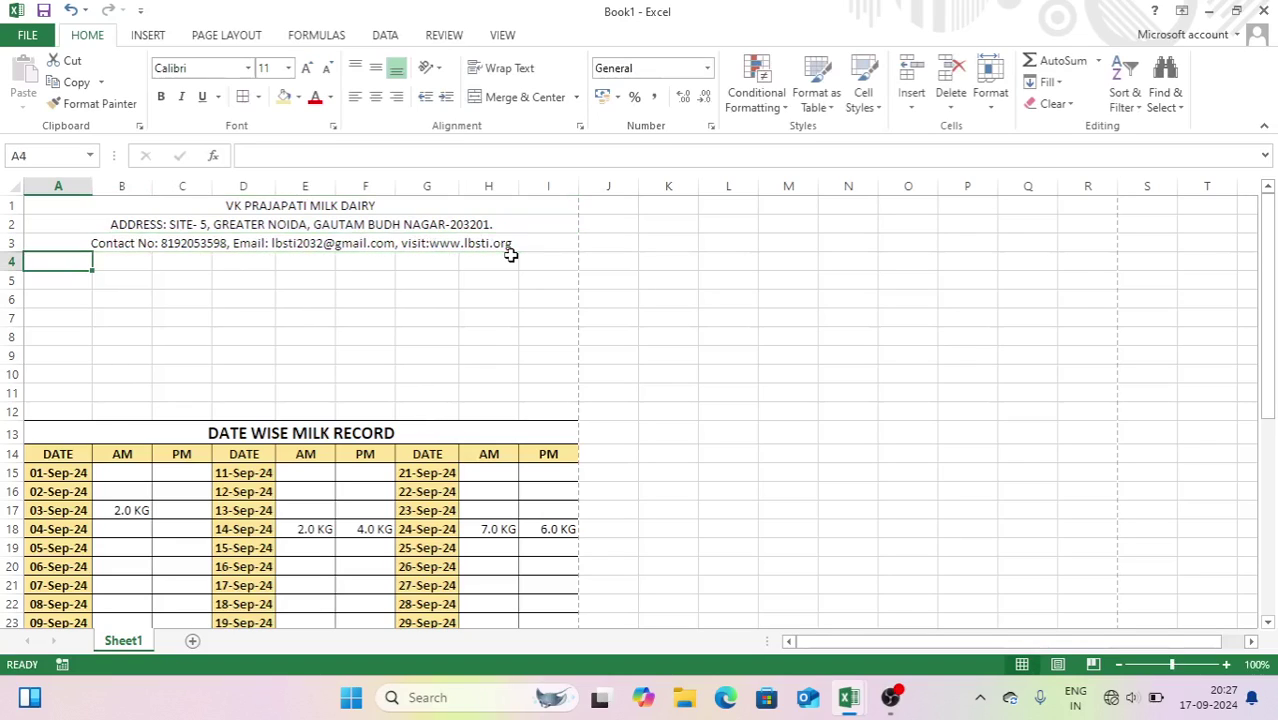
left_click(367, 204)
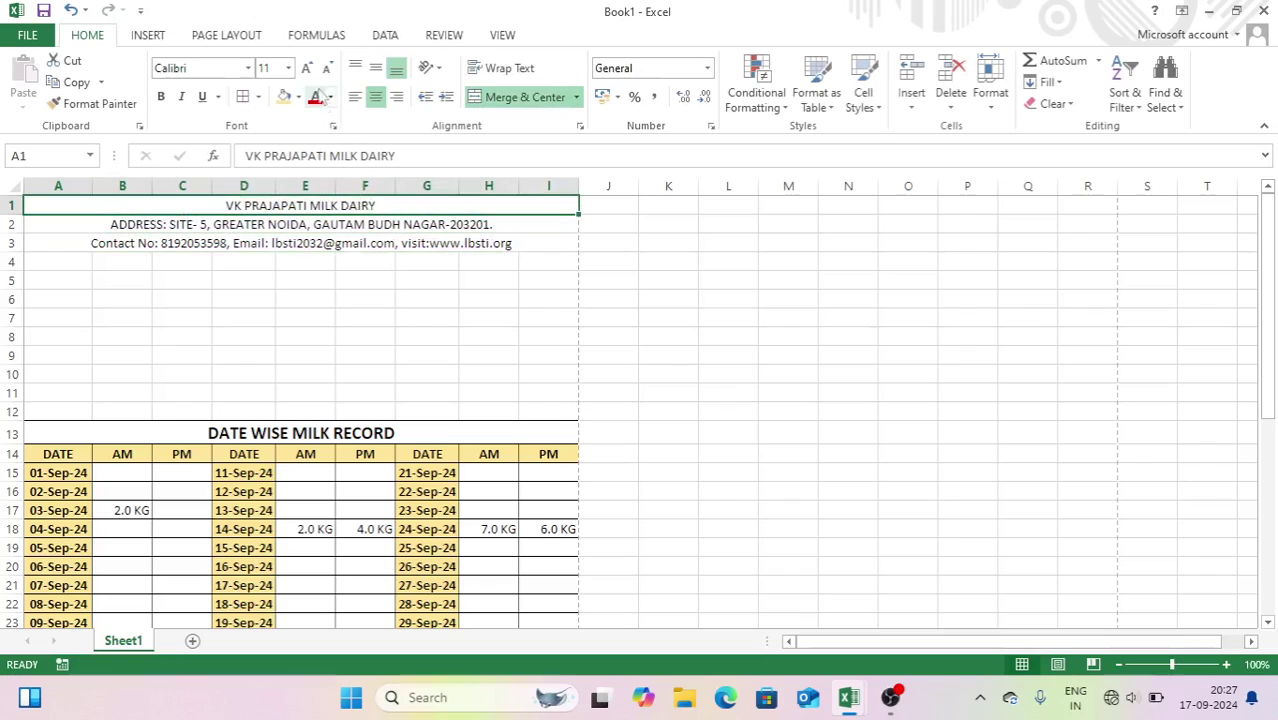
- Enlarge and bold the dairy title, and bold the address and contact lines
left_click(308, 67)
left_click(307, 68)
left_click(307, 68)
left_click(160, 96)
left_click_drag(195, 240, 207, 259)
key("ctrl+b")
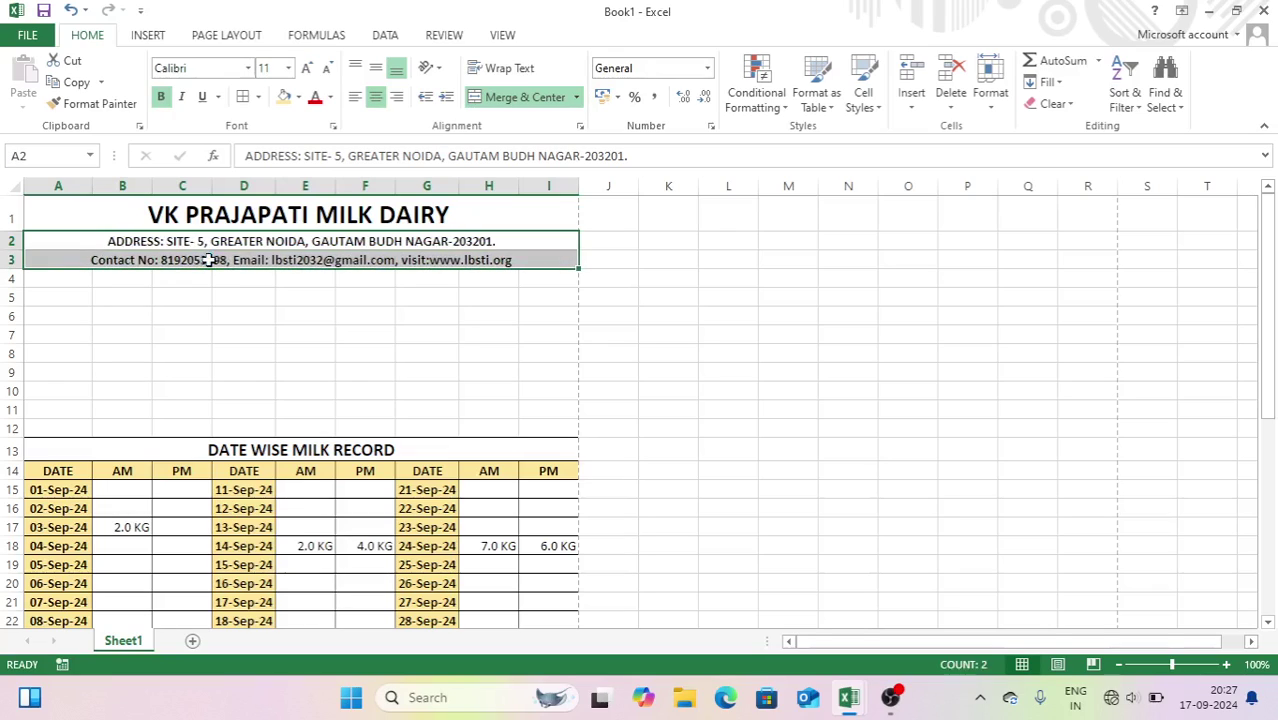
left_click(240, 318)
- Add bold Customer Name, Address, Contact No and Join Date labels in A6:A9
left_click(52, 313)
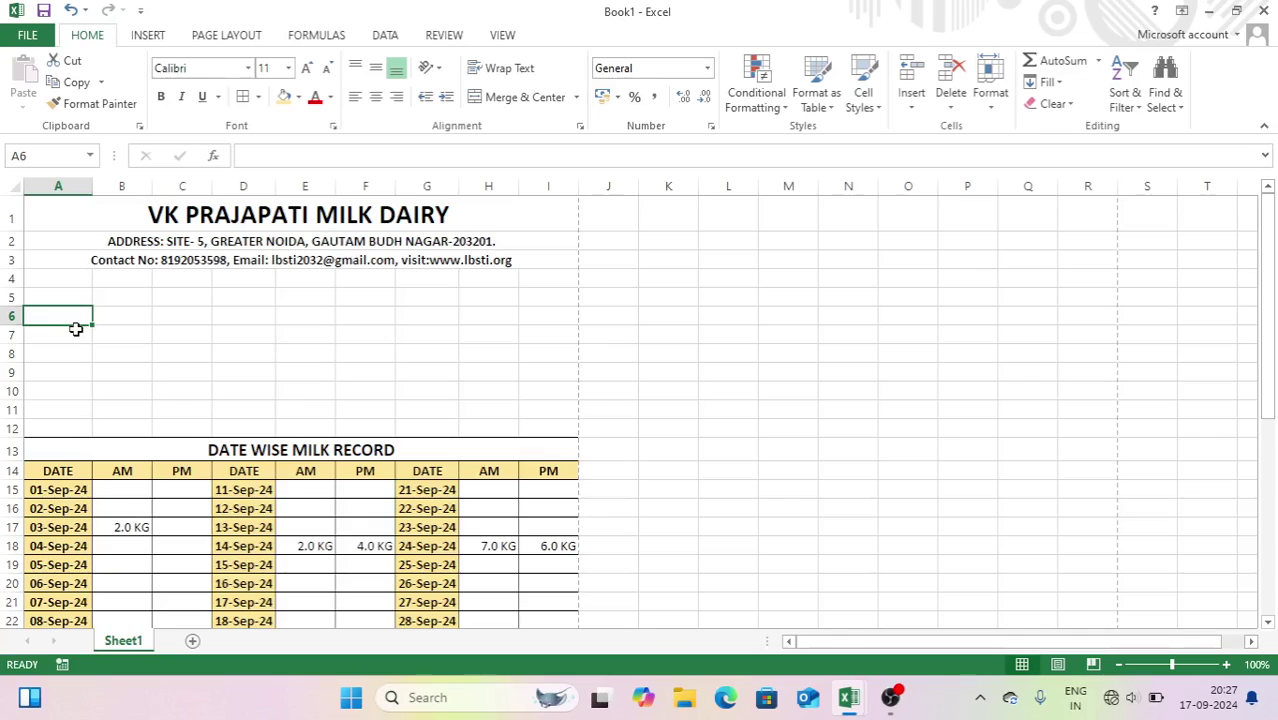
type("Customer Name")
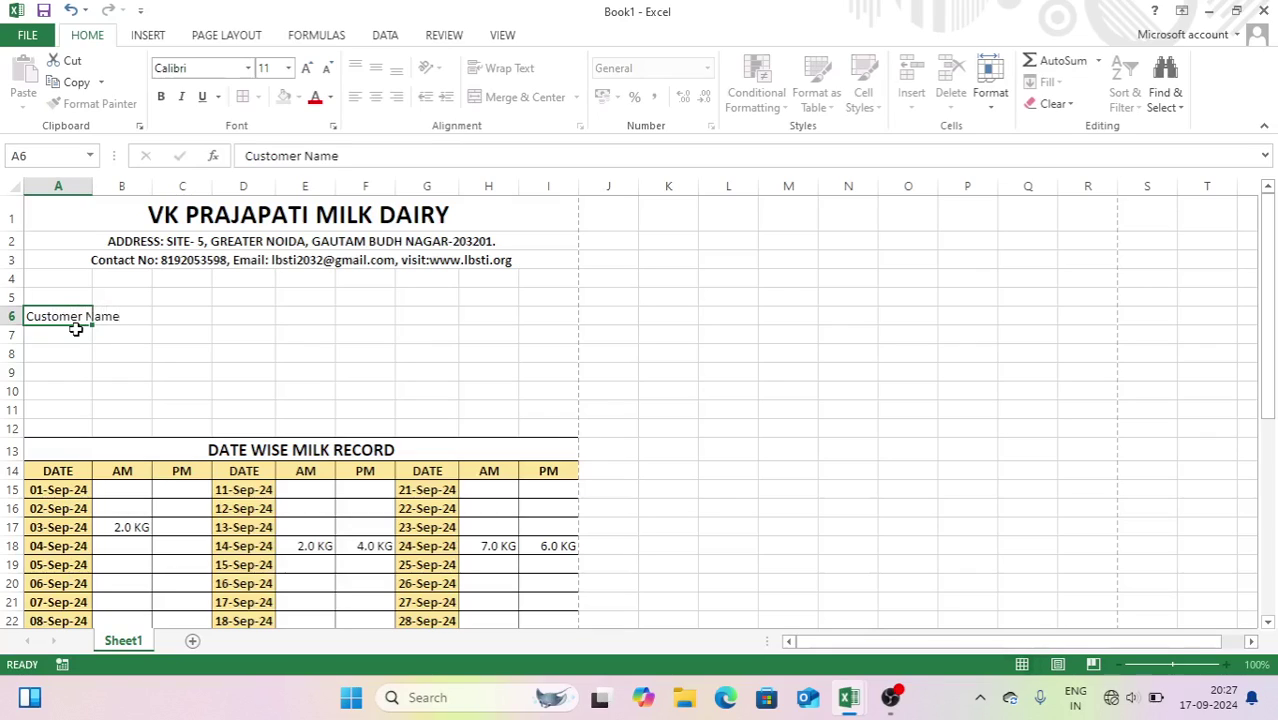
key("Return")
key("Return")
left_click(76, 330)
type("Add")
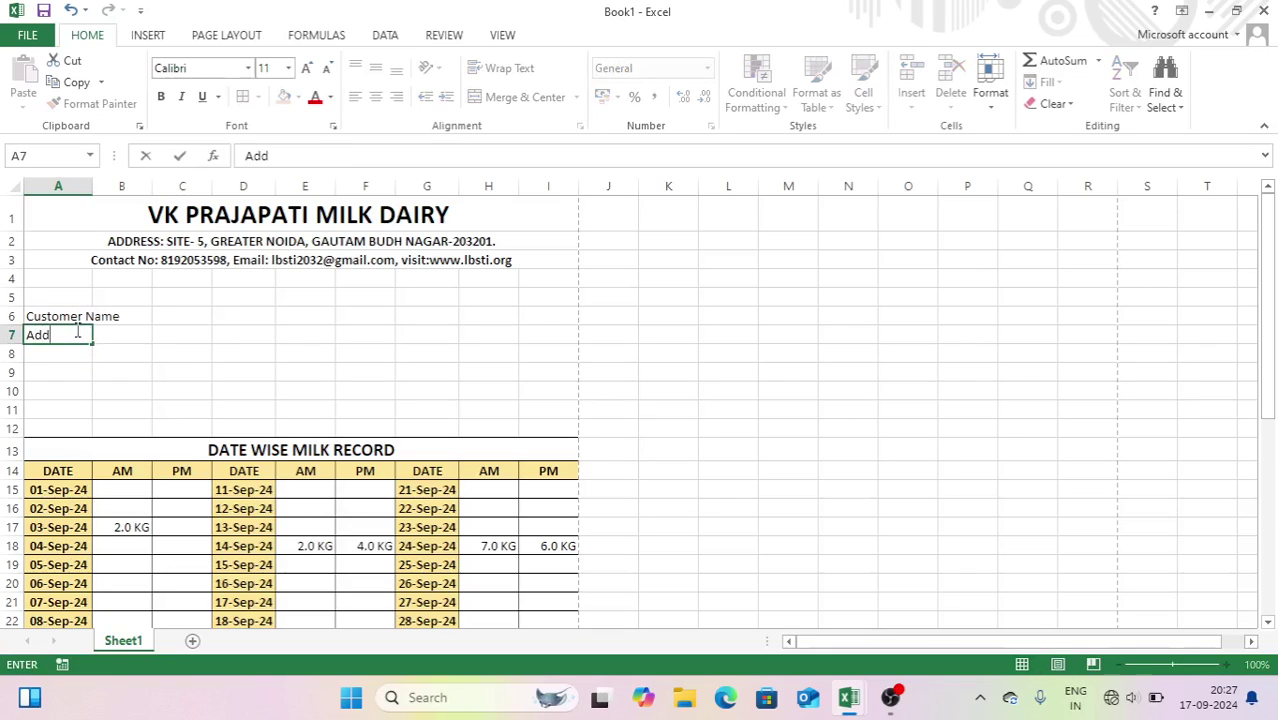
type("ress")
key("Return")
type("Conta")
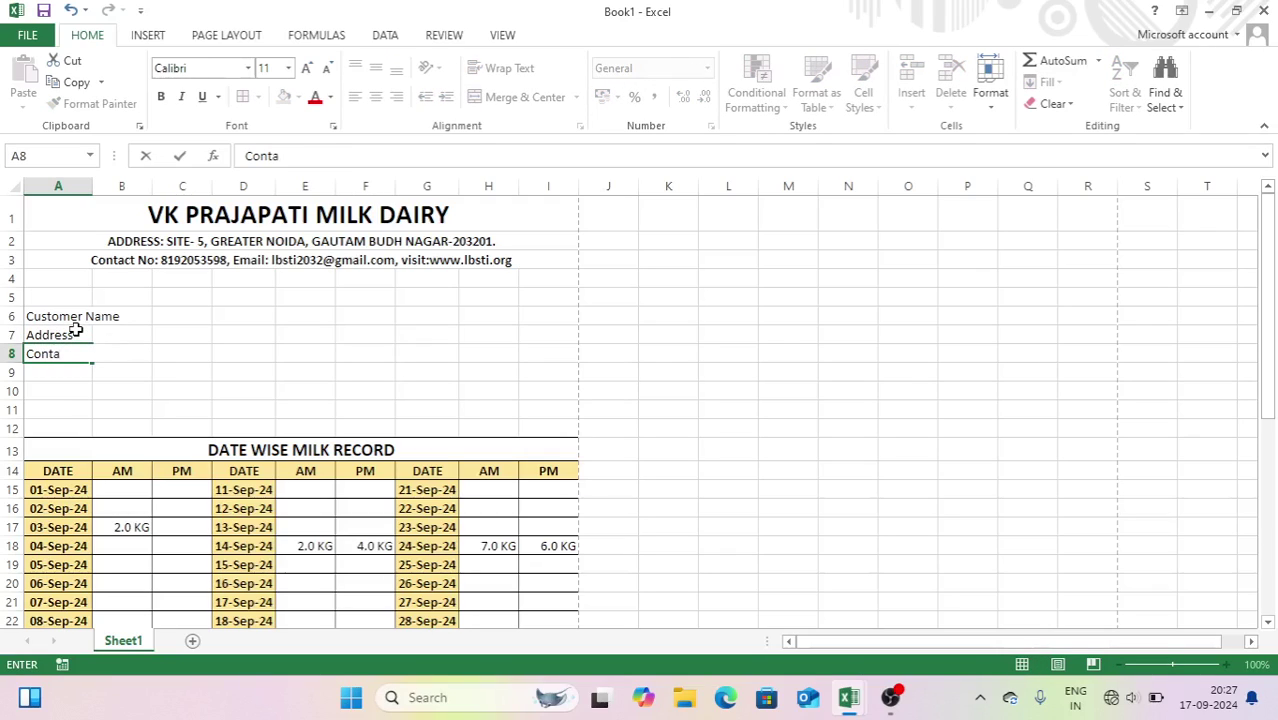
type("ct No")
key("Return")
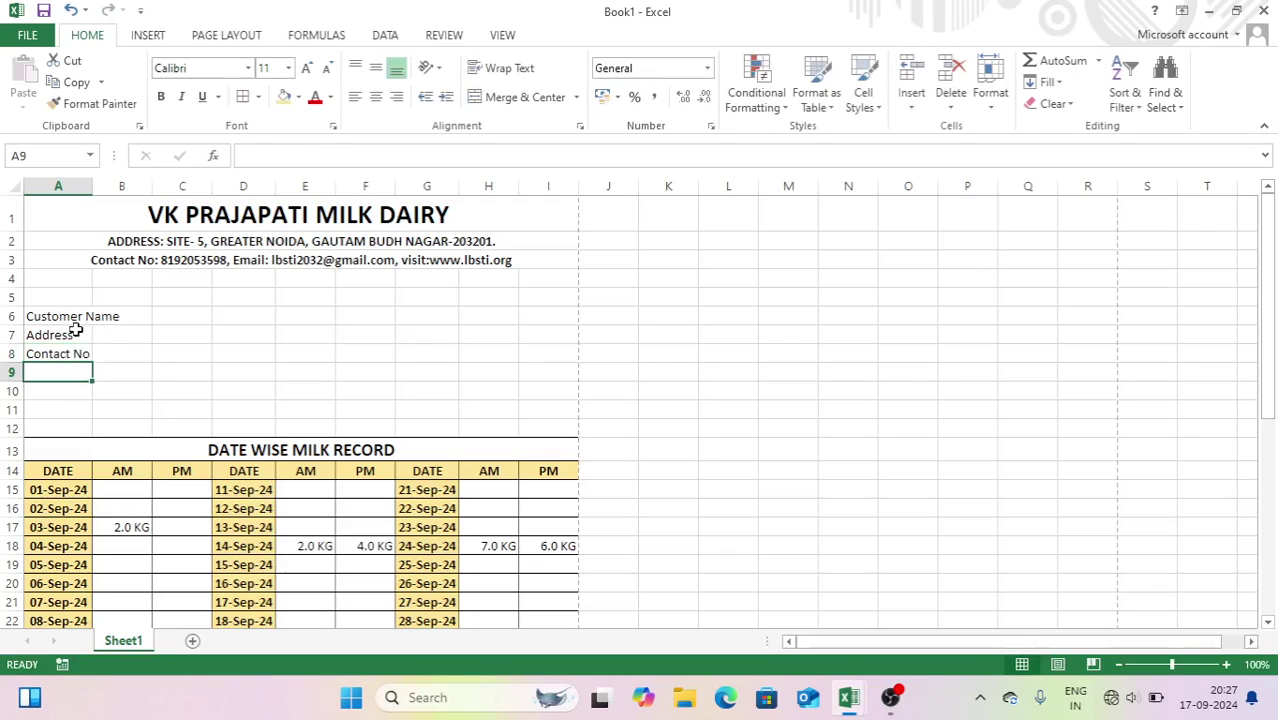
type("Join Date")
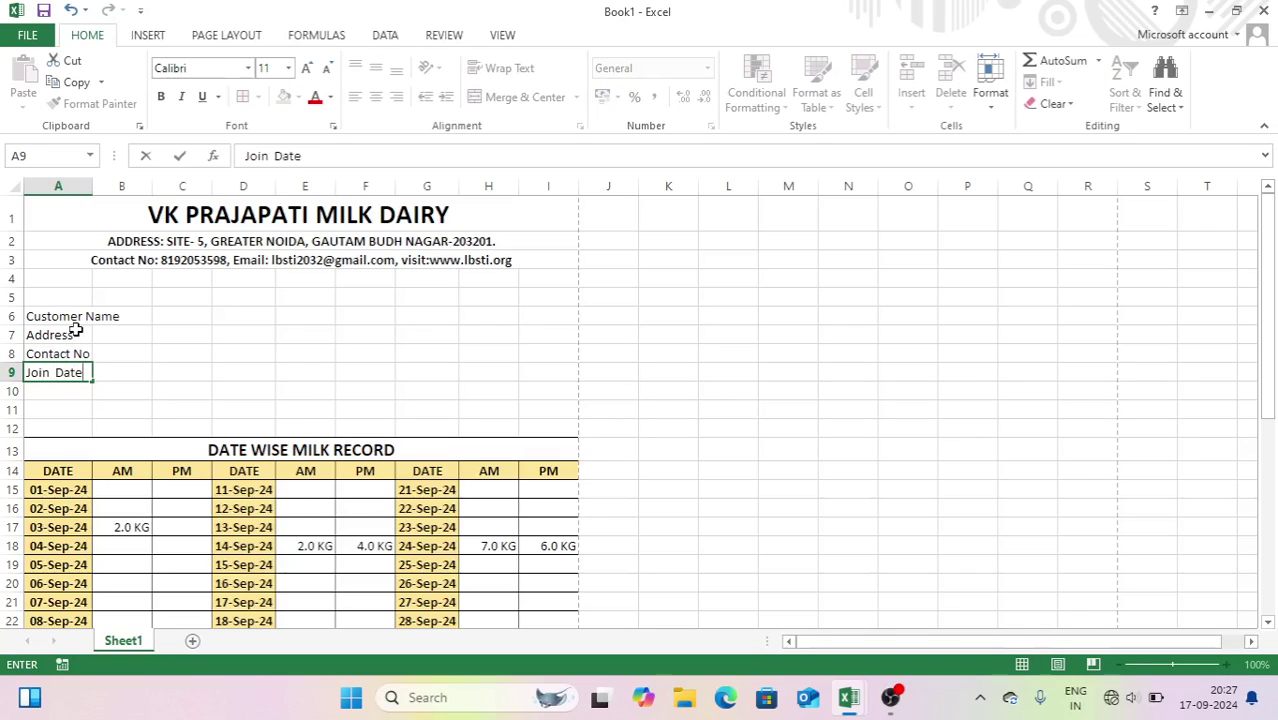
key("Return")
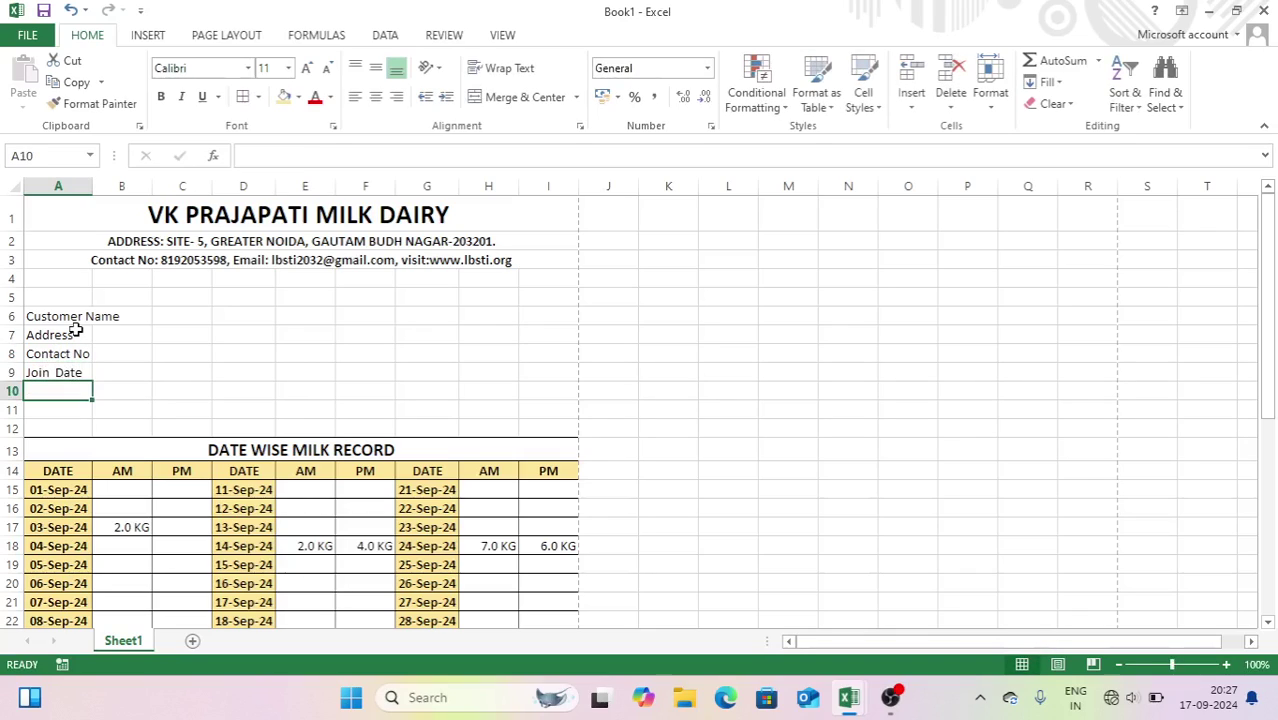
left_click_drag(80, 323, 65, 368)
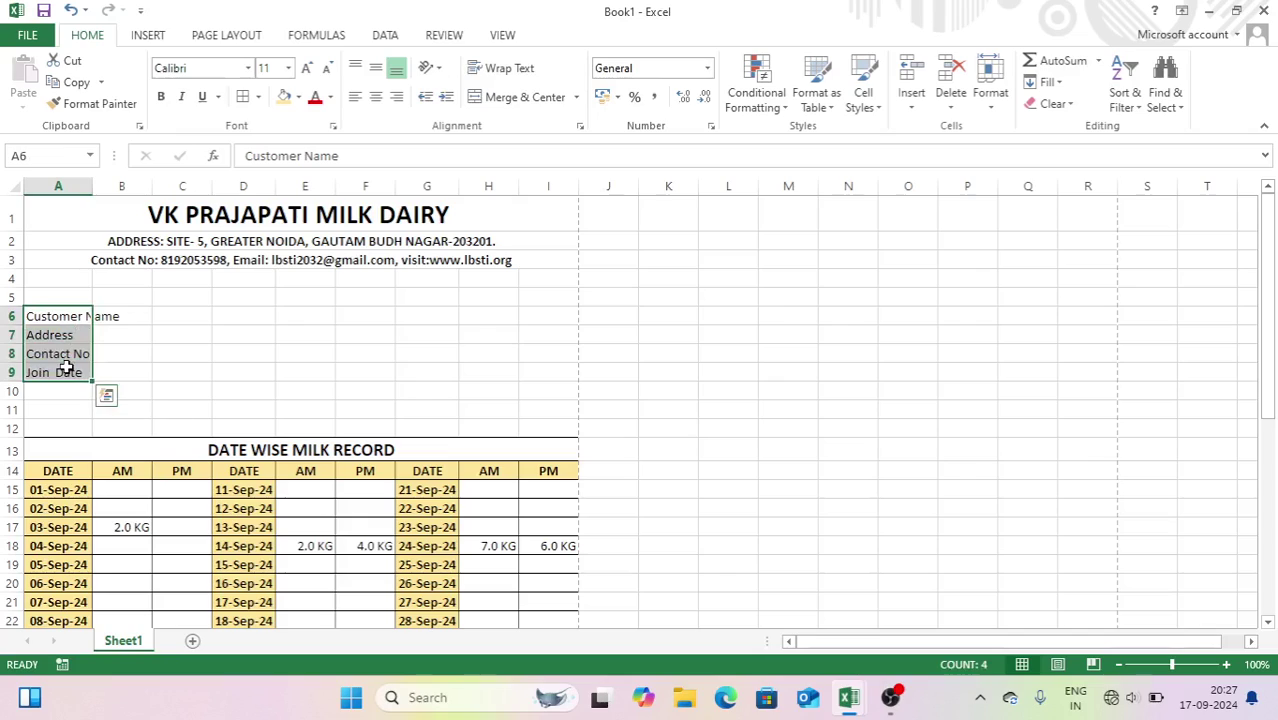
key("ctrl+b")
- Put a Date label in G6 and merge H6:I6 for its value
left_click(427, 316)
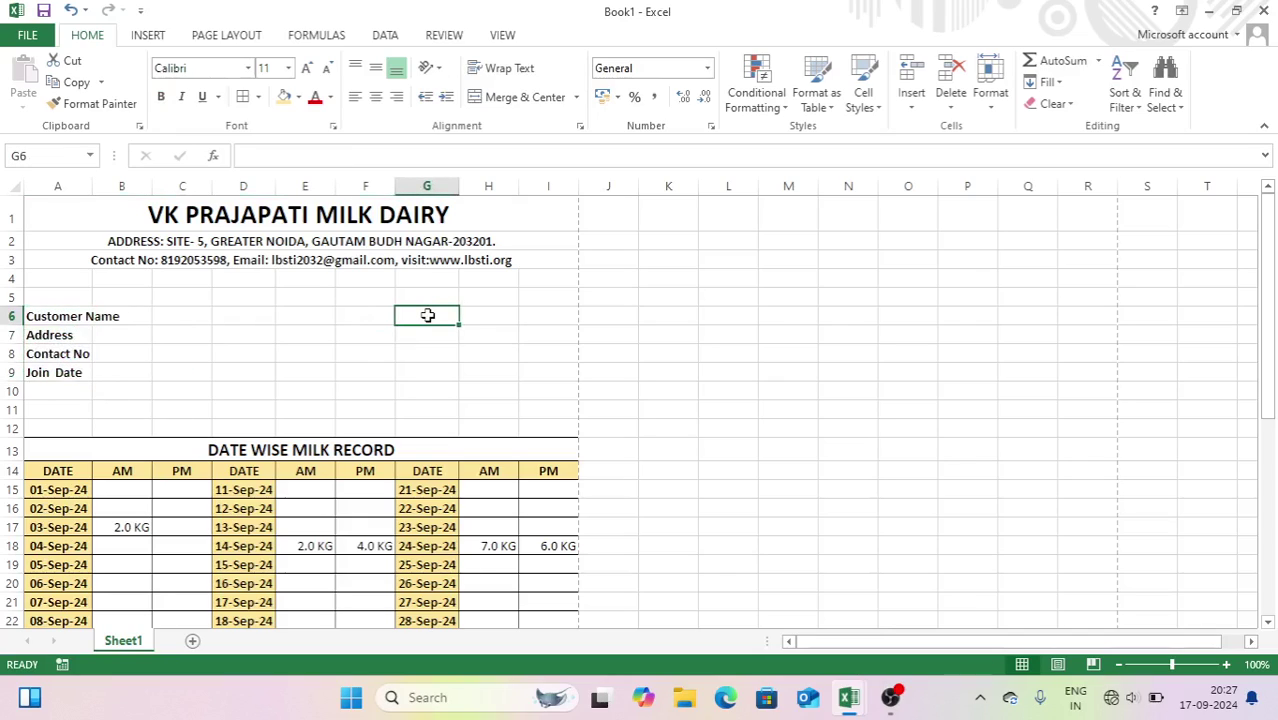
type("da")
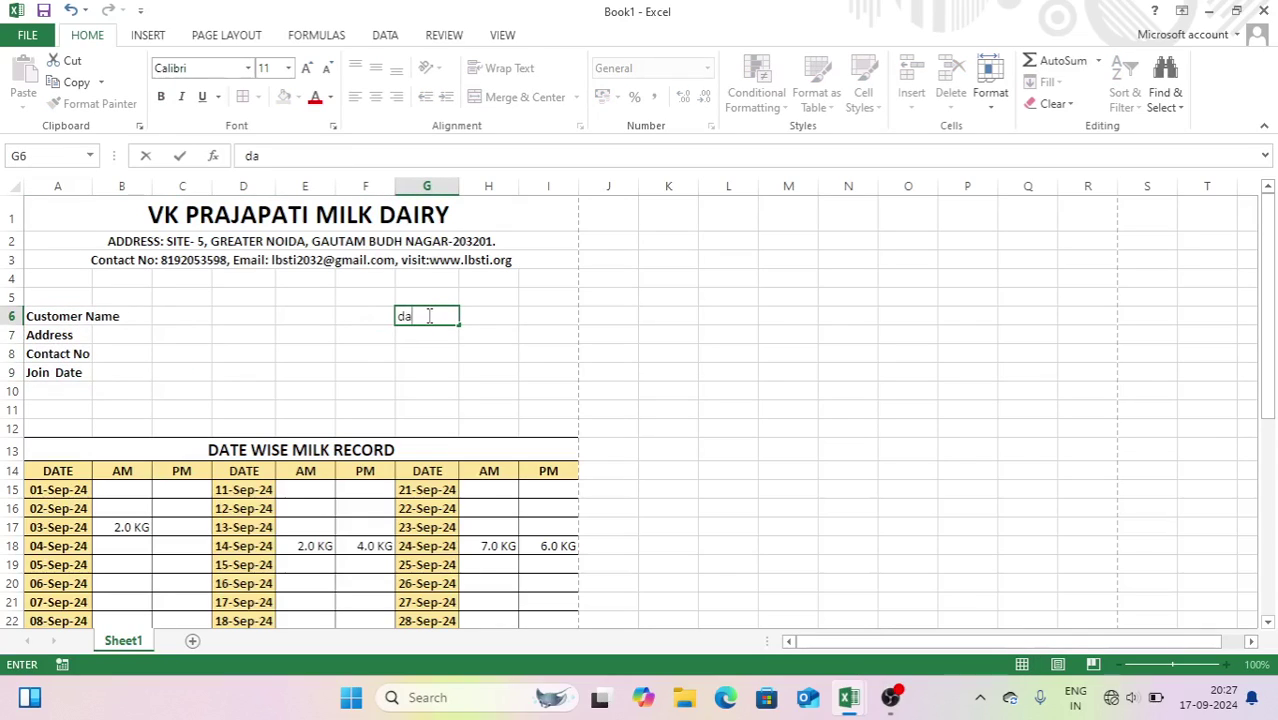
type("te")
key("Tab")
type("=")
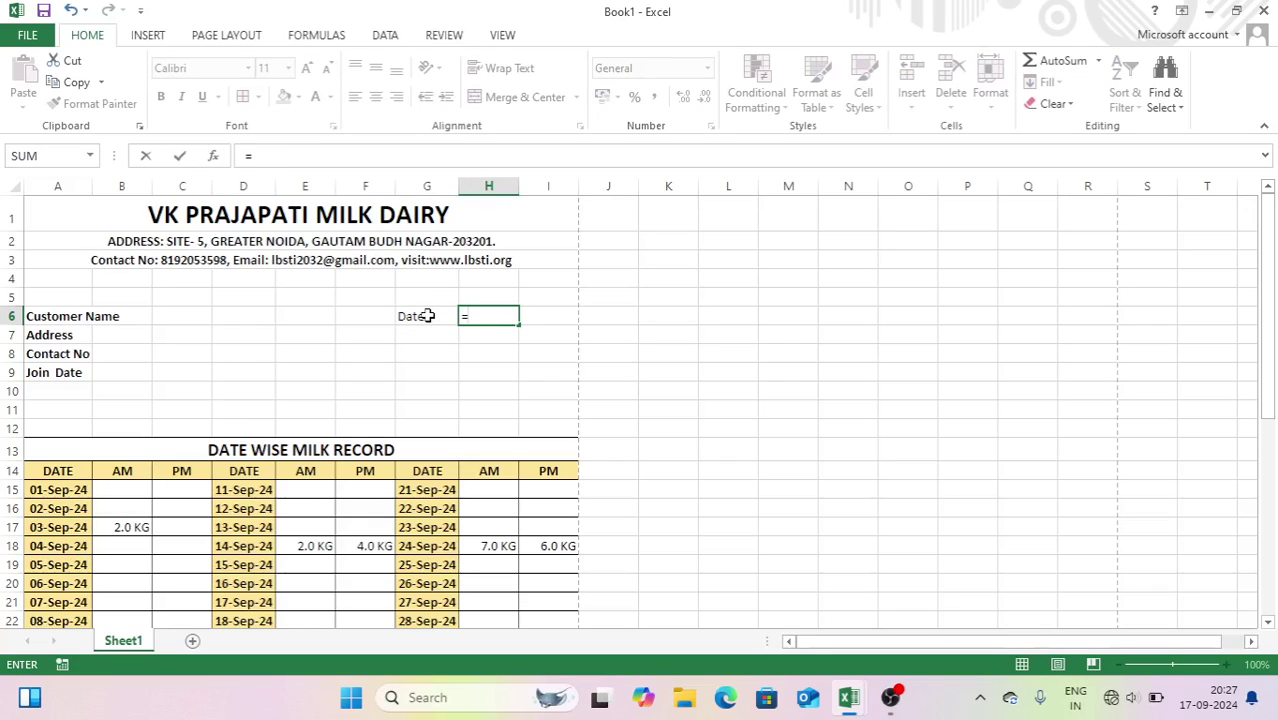
type("now(")
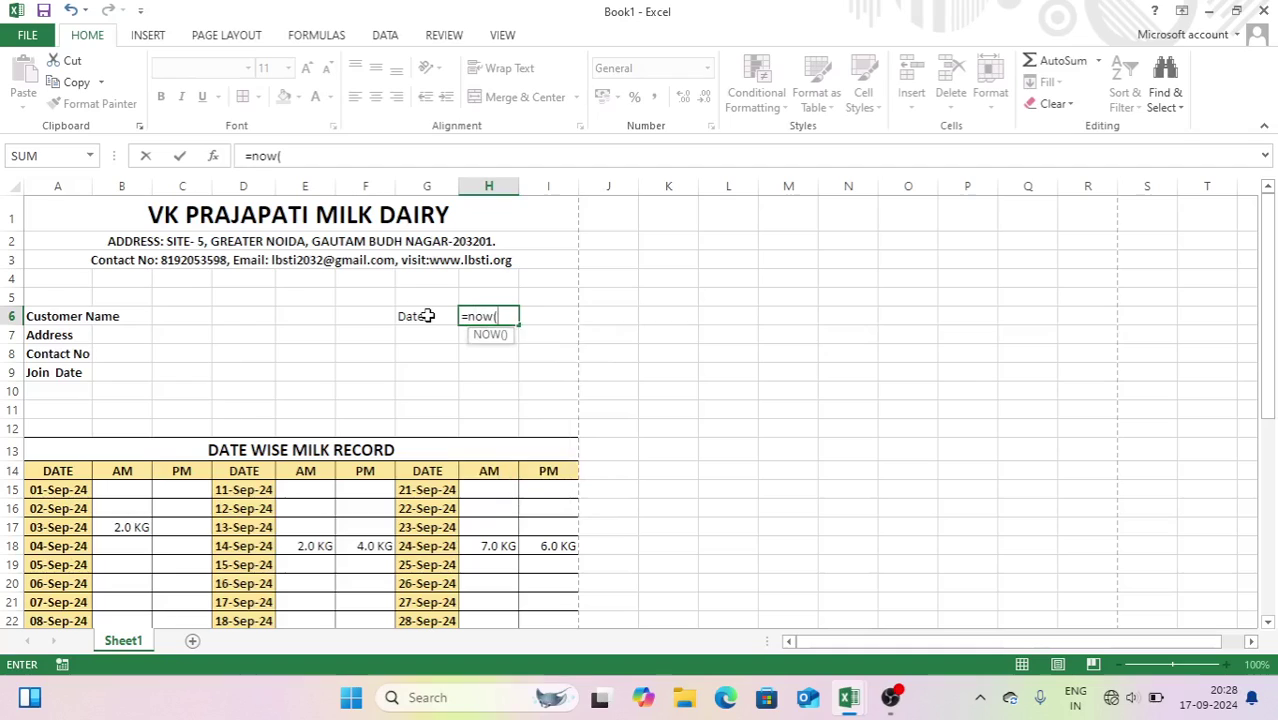
type(")")
key("Return")
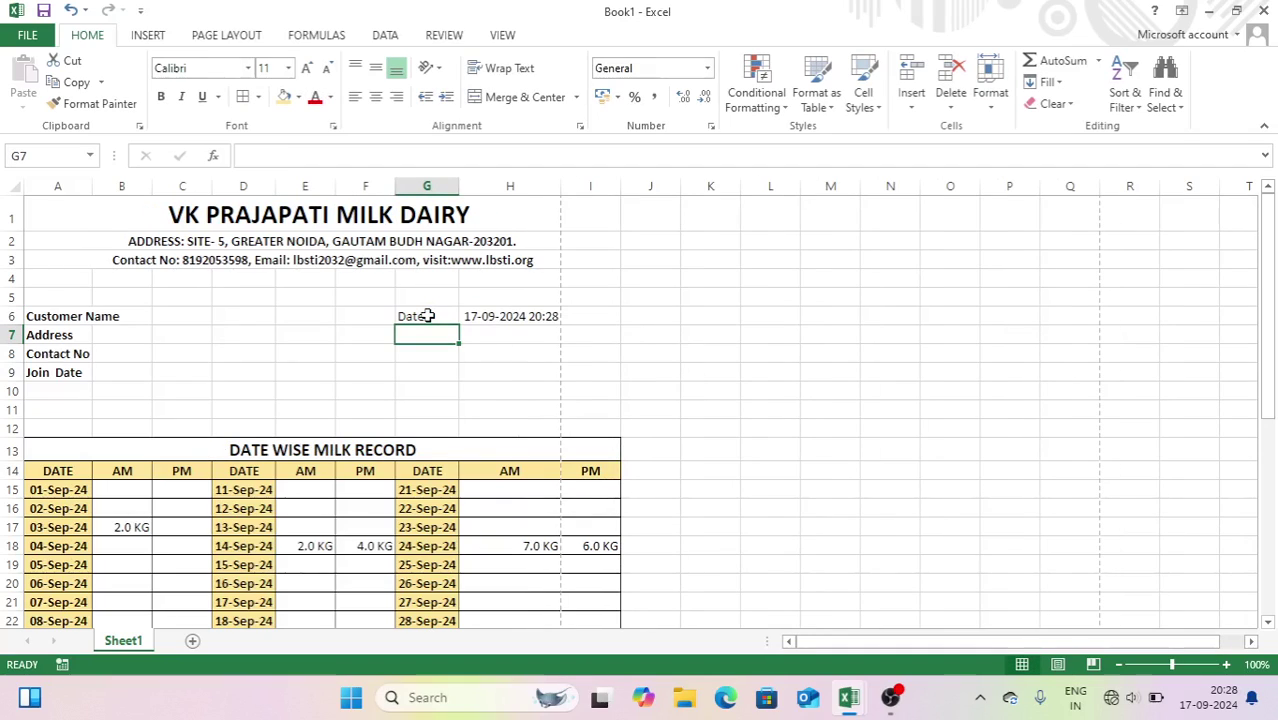
key("ctrl+z")
left_click_drag(480, 309, 579, 366)
left_click(525, 97)
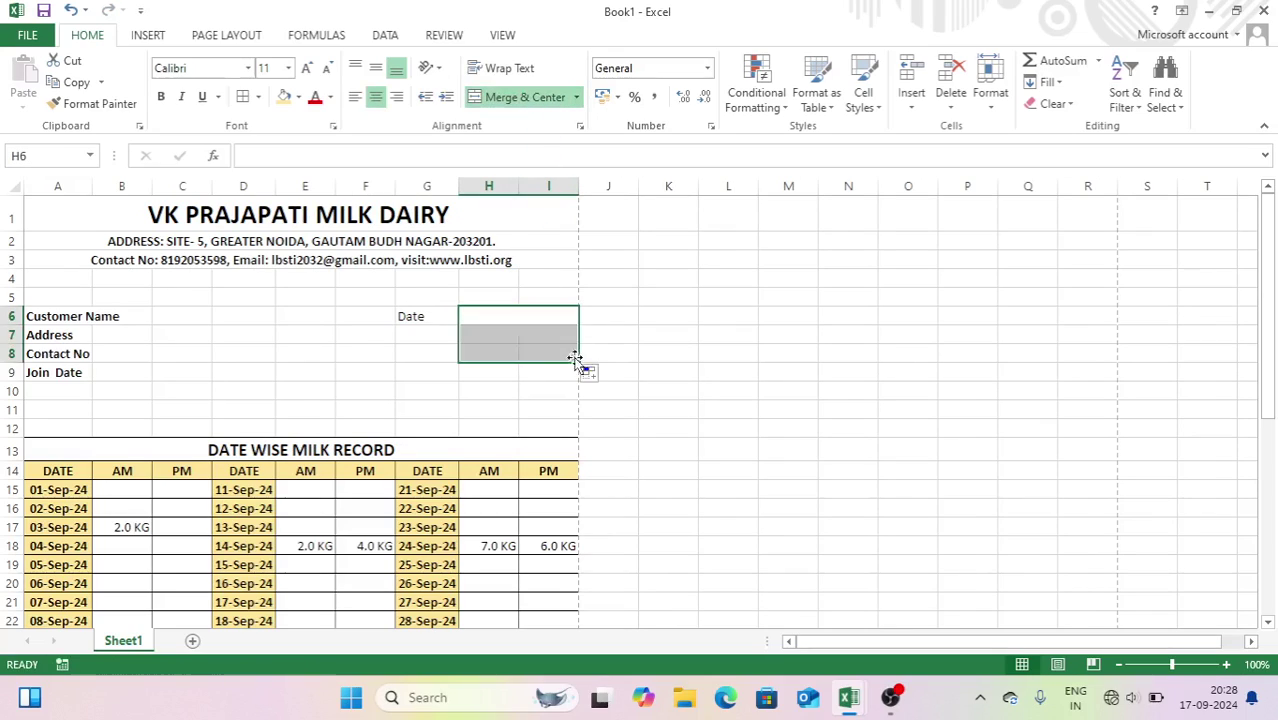
- Add Day and Receipt No labels below Date in G7:G8
left_click(434, 333)
type("da")
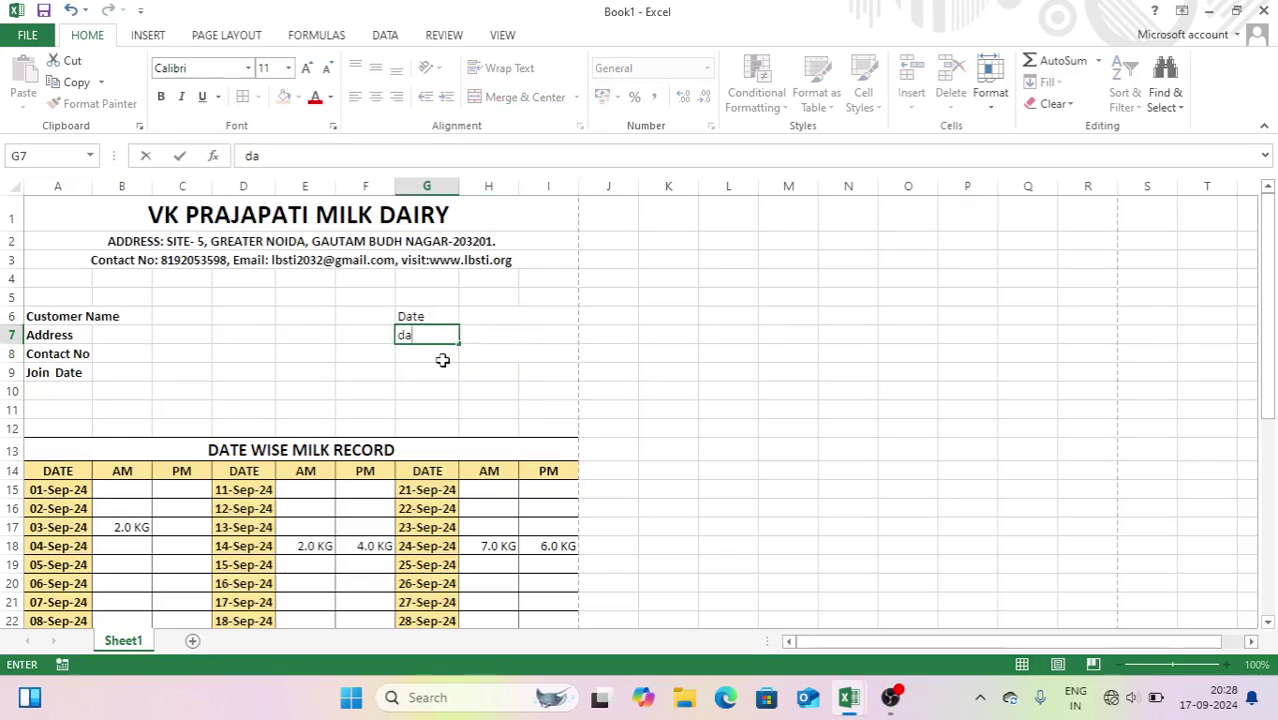
type("Day")
key("Return")
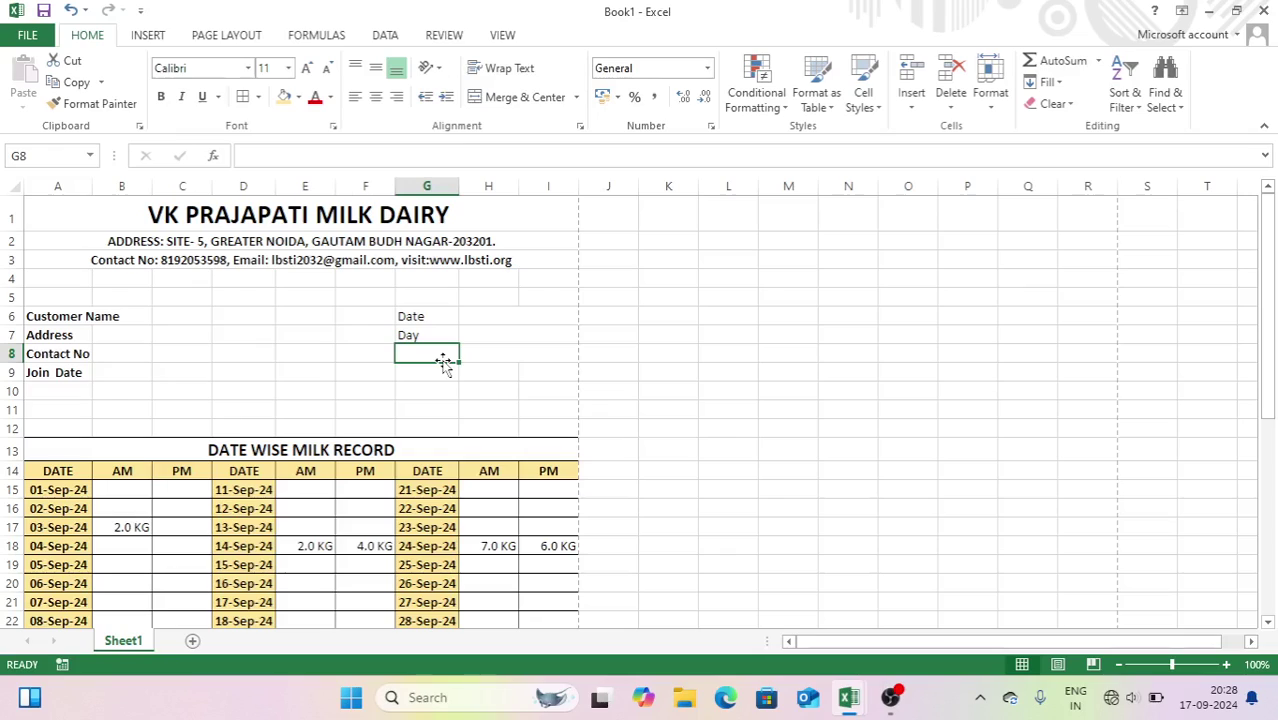
type("Receipt")
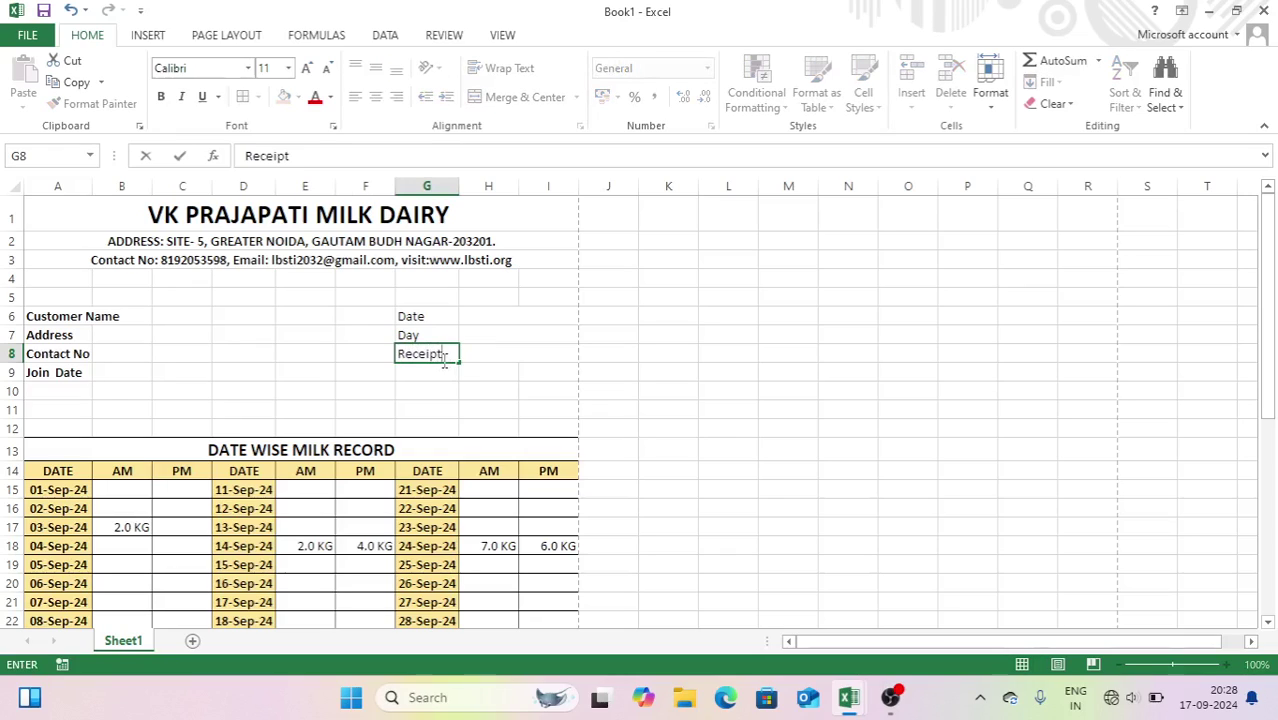
key("Tab")
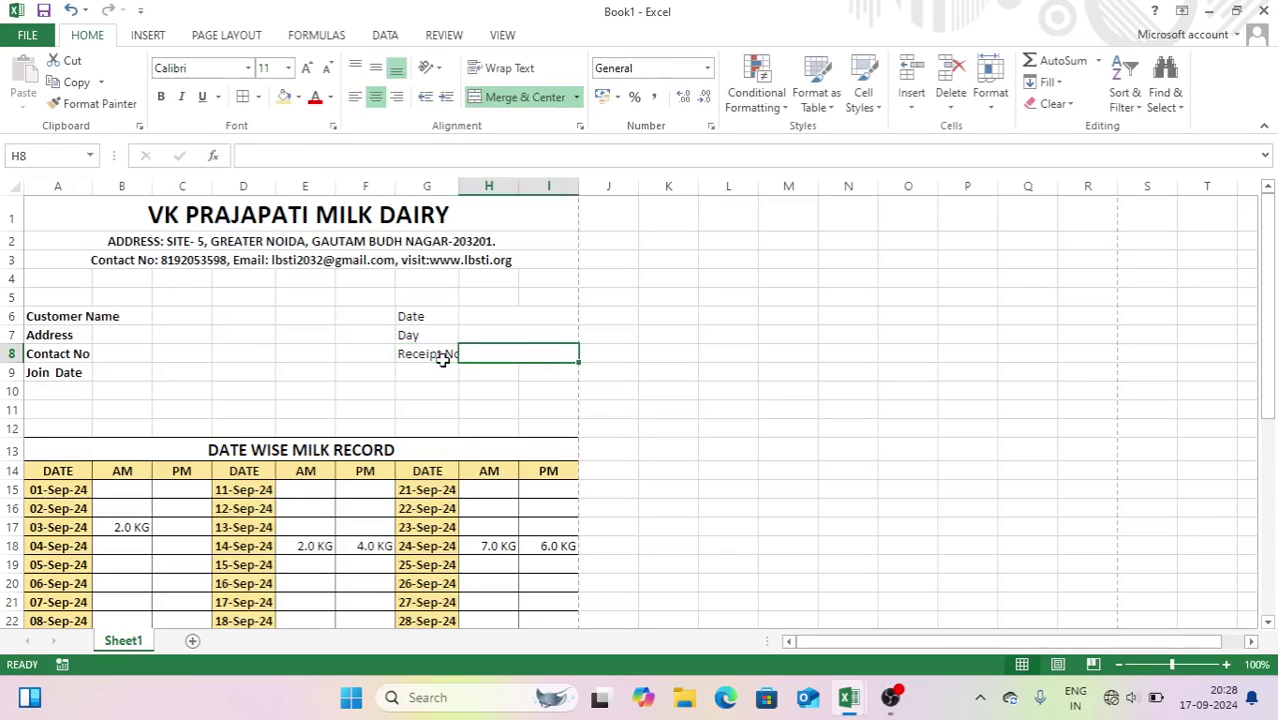
- Enter =NOW() in H6, =TEXT(H6,"dddd") in H7, and receipt number 1 in H8
key("Up")
key("Up")
type("=now()")
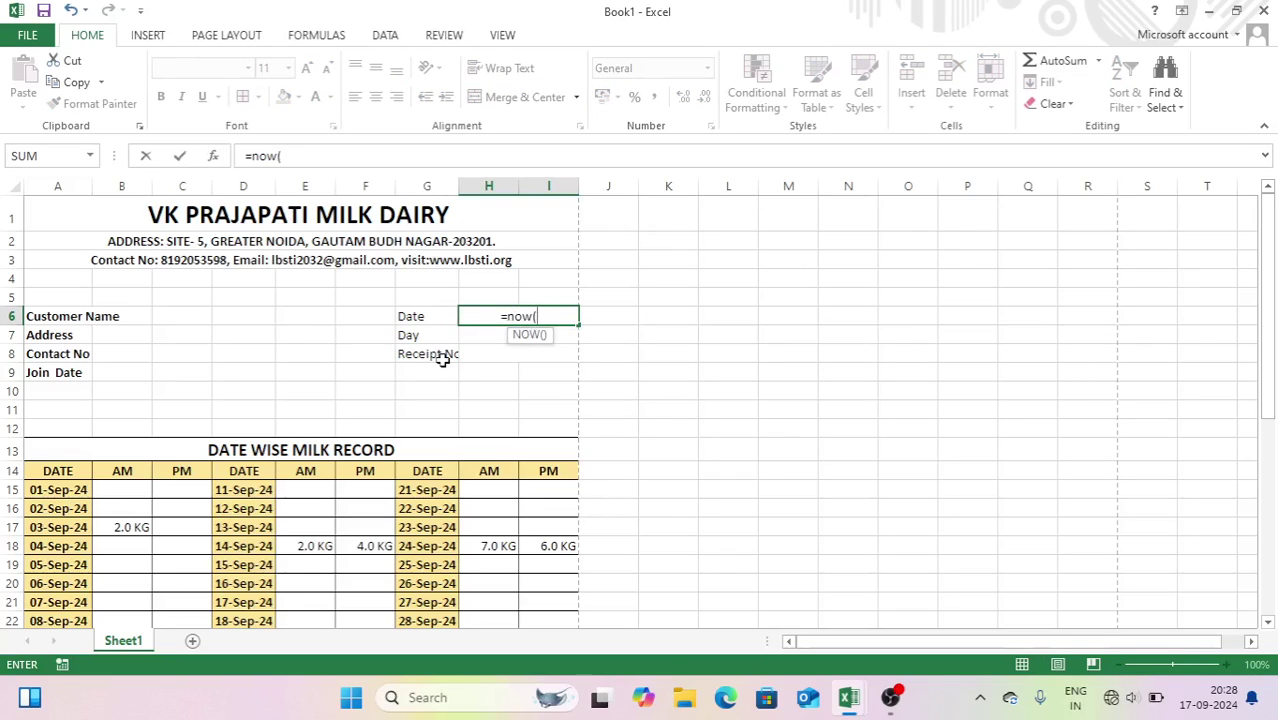
key("ctrl+Return")
key("Down")
type("=text")
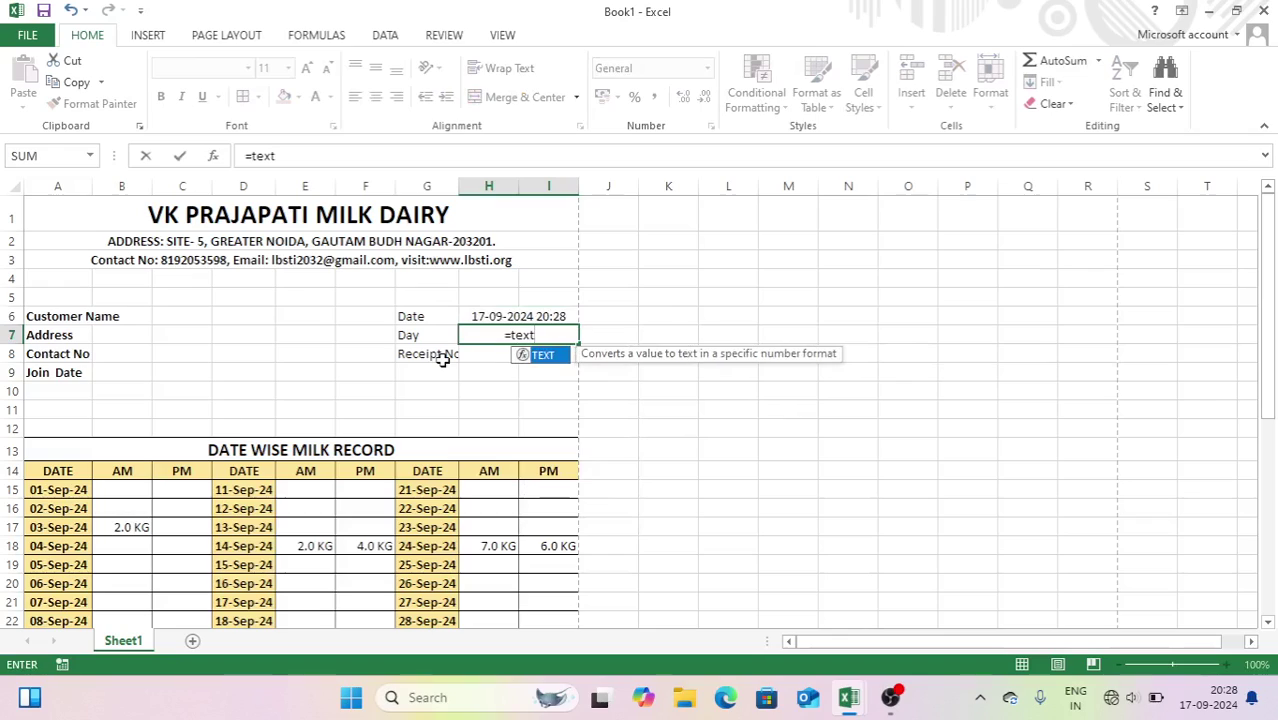
type("(")
key("Up")
type(",")
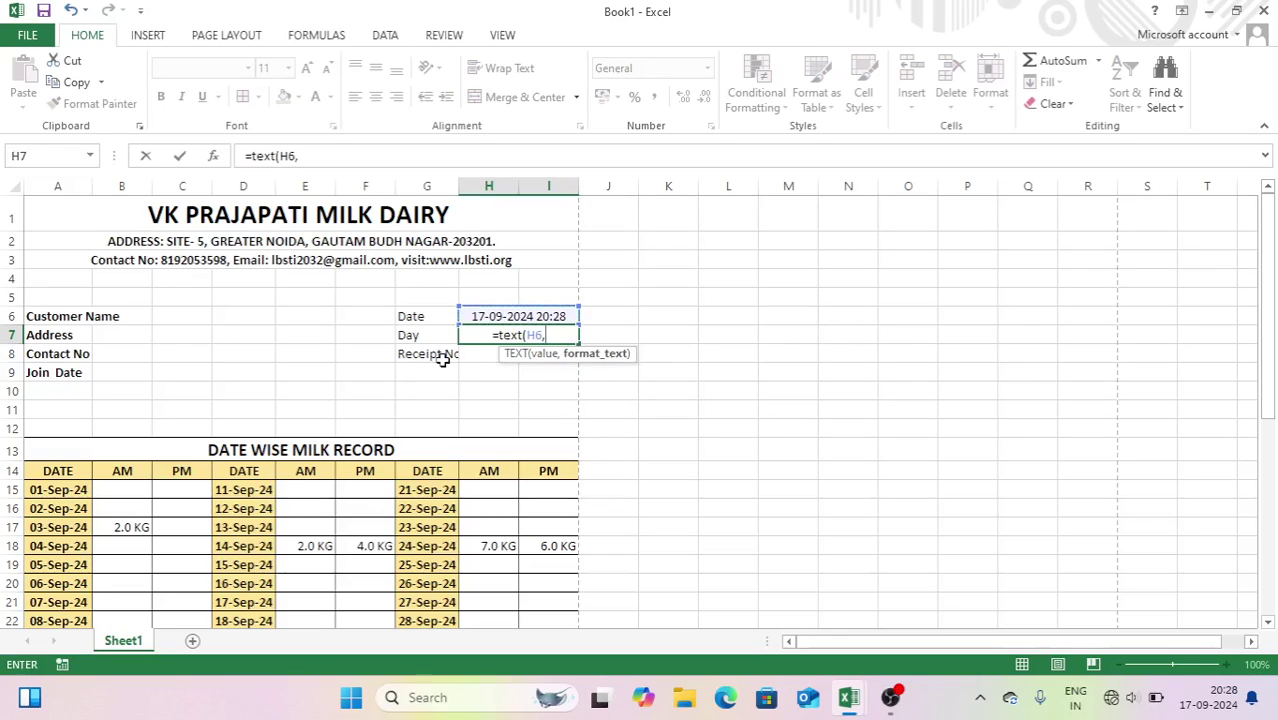
type("\"dddd\")")
key("Return")
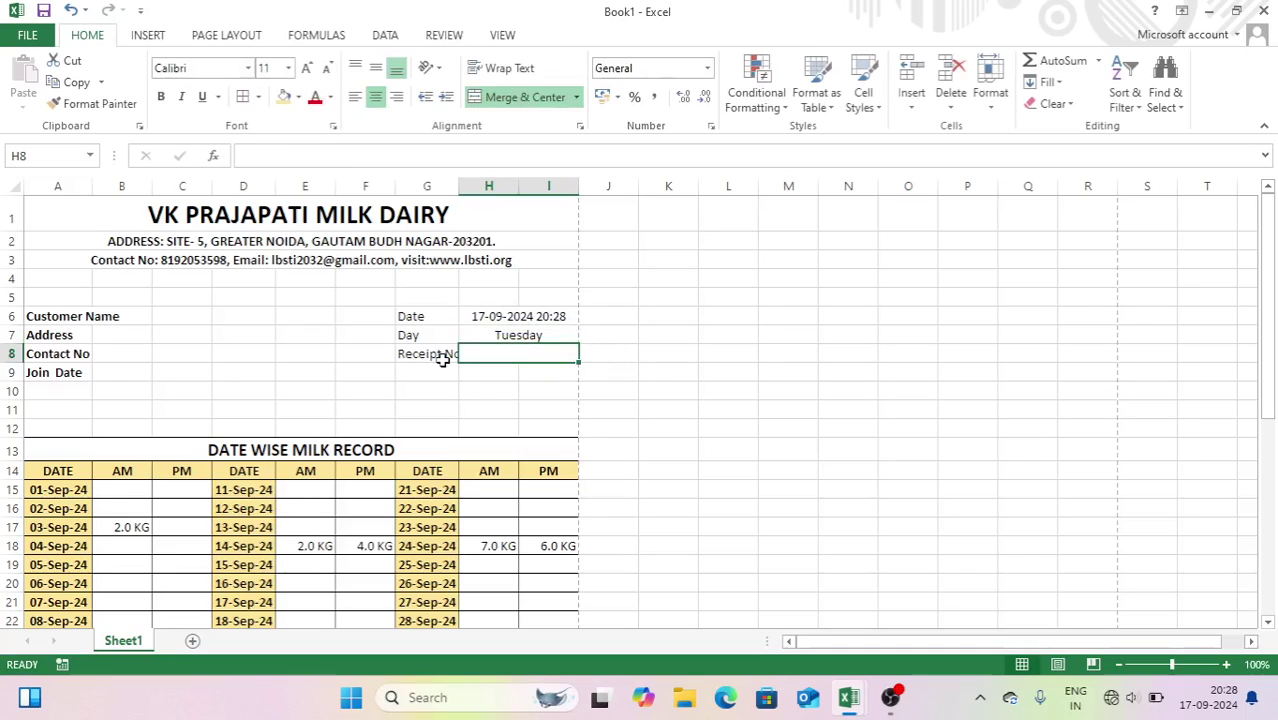
type("1")
key("Return")
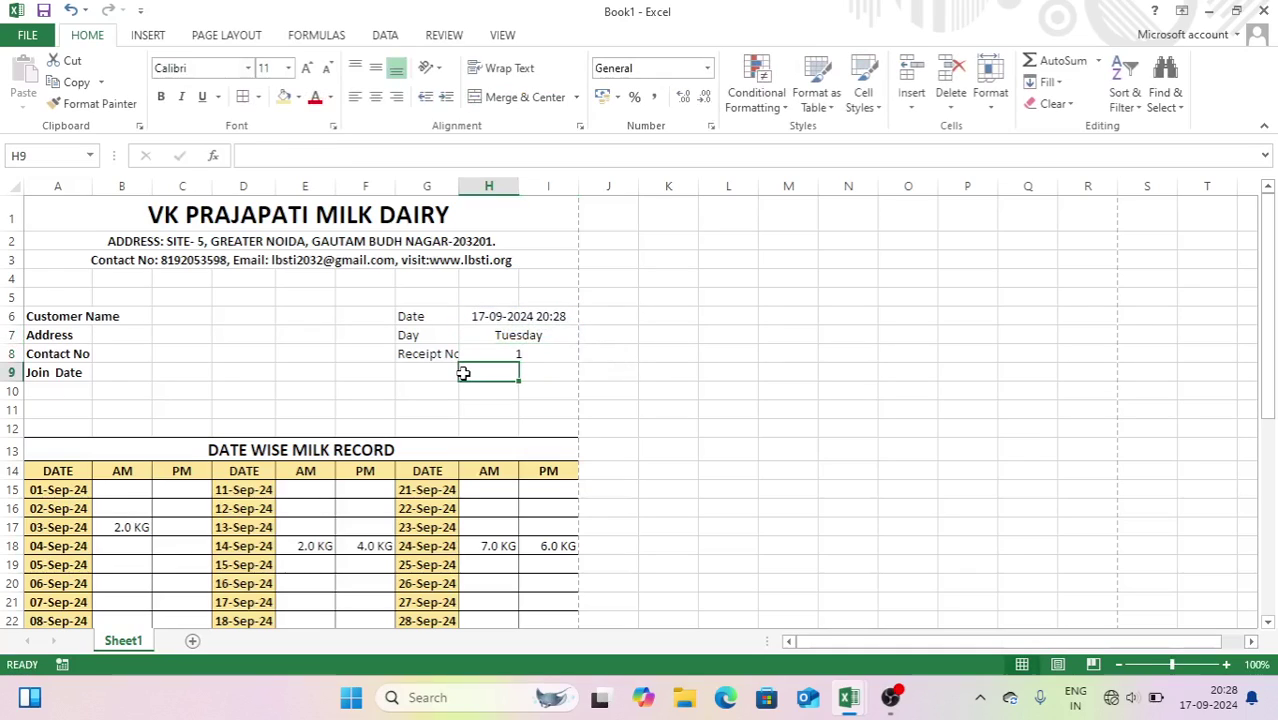
- Widen column G and bold the Date, Day and Receipt No block
left_click_drag(459, 186, 467, 186)
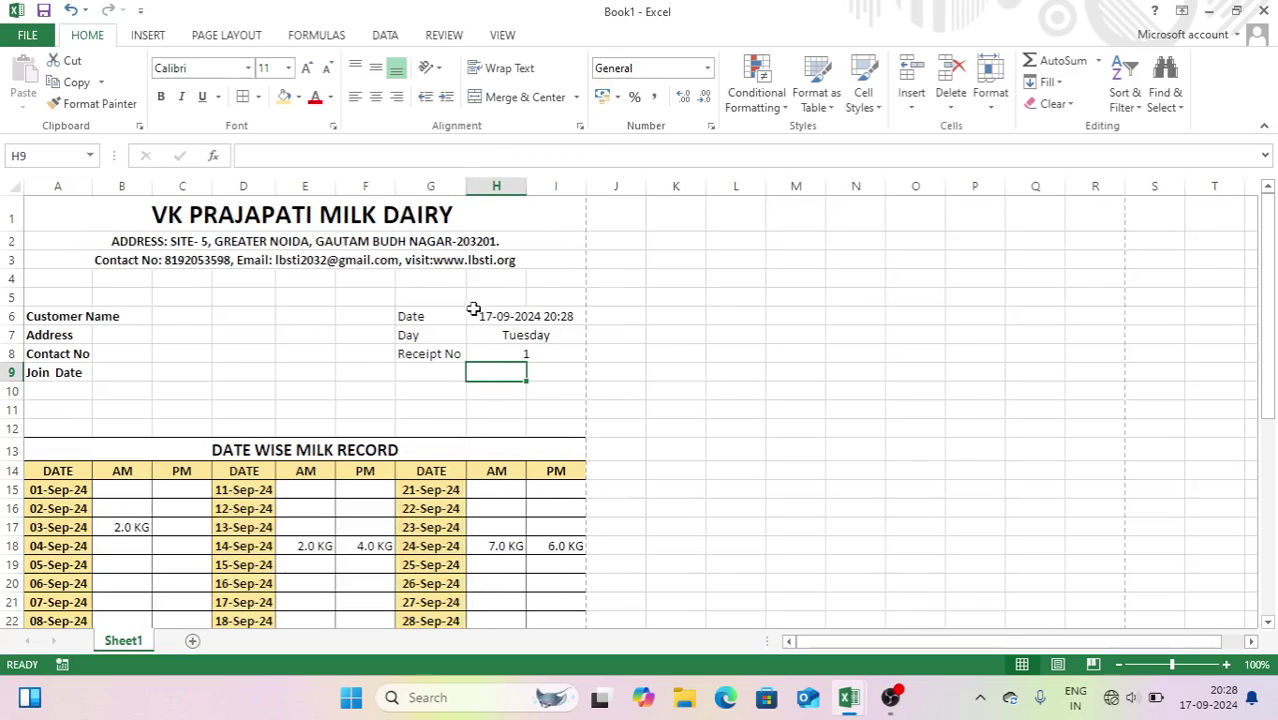
left_click_drag(442, 317, 518, 350)
key("ctrl+b")
left_click(649, 392)
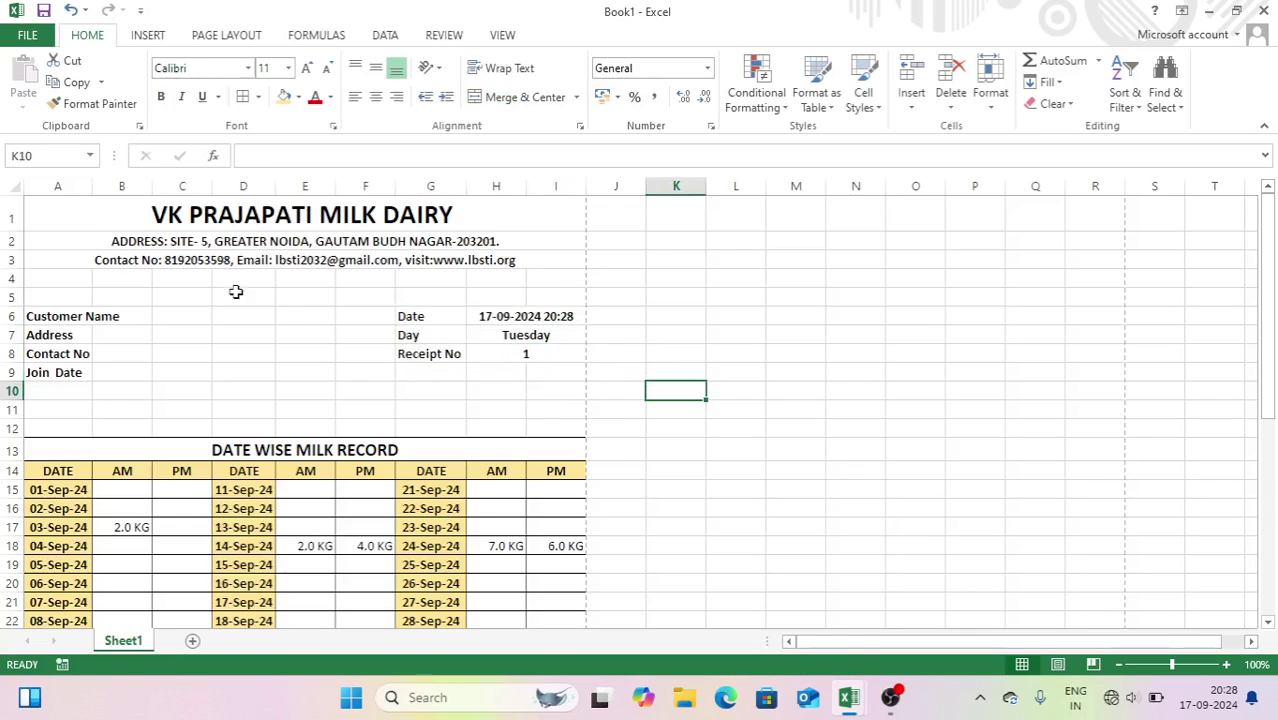
- Merge C6:F6 with a bottom border and fill that underlined field down to row 9
left_click_drag(188, 317, 402, 380)
left_click(516, 97)
left_click(482, 424)
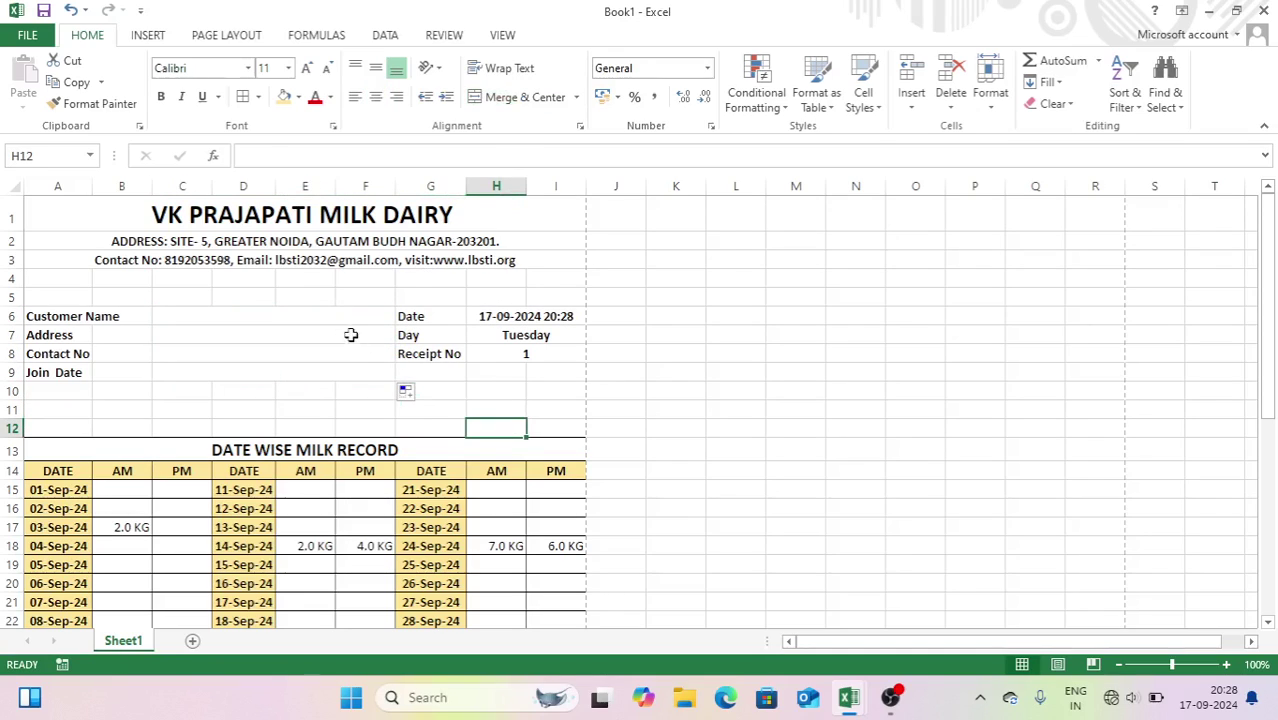
left_click(331, 319)
left_click(258, 97)
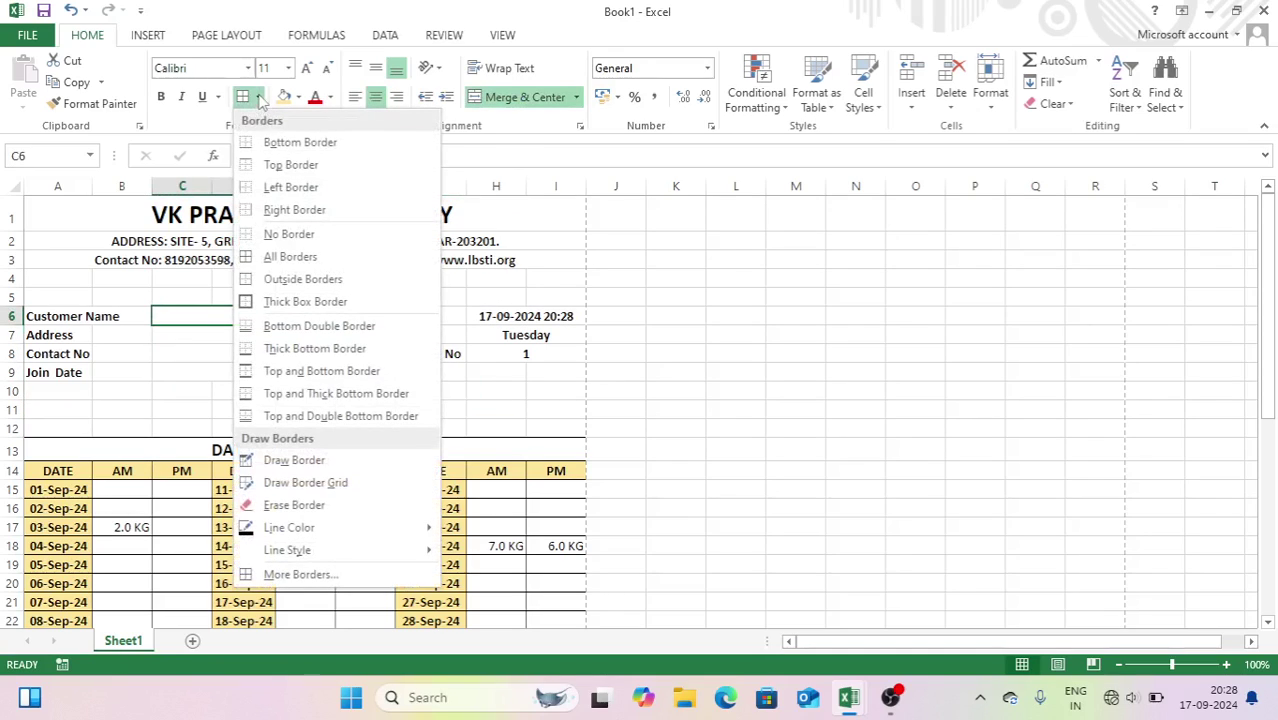
left_click(256, 143)
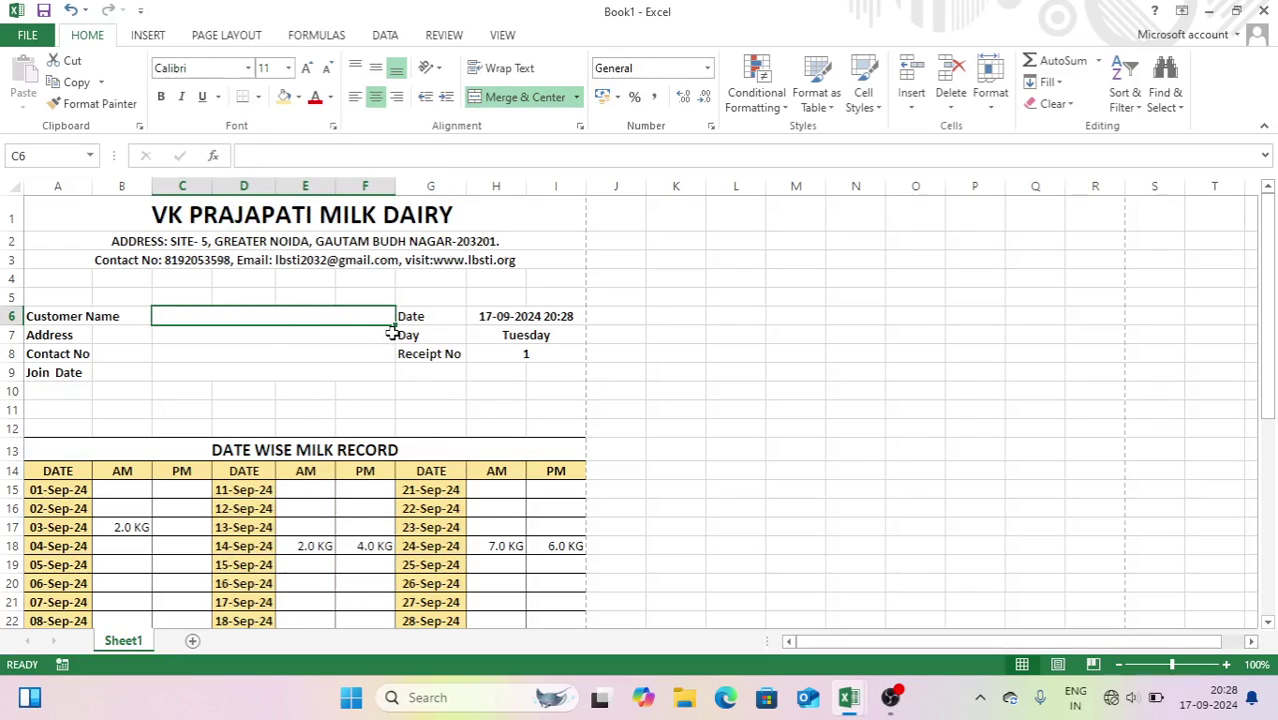
left_click_drag(396, 325, 401, 381)
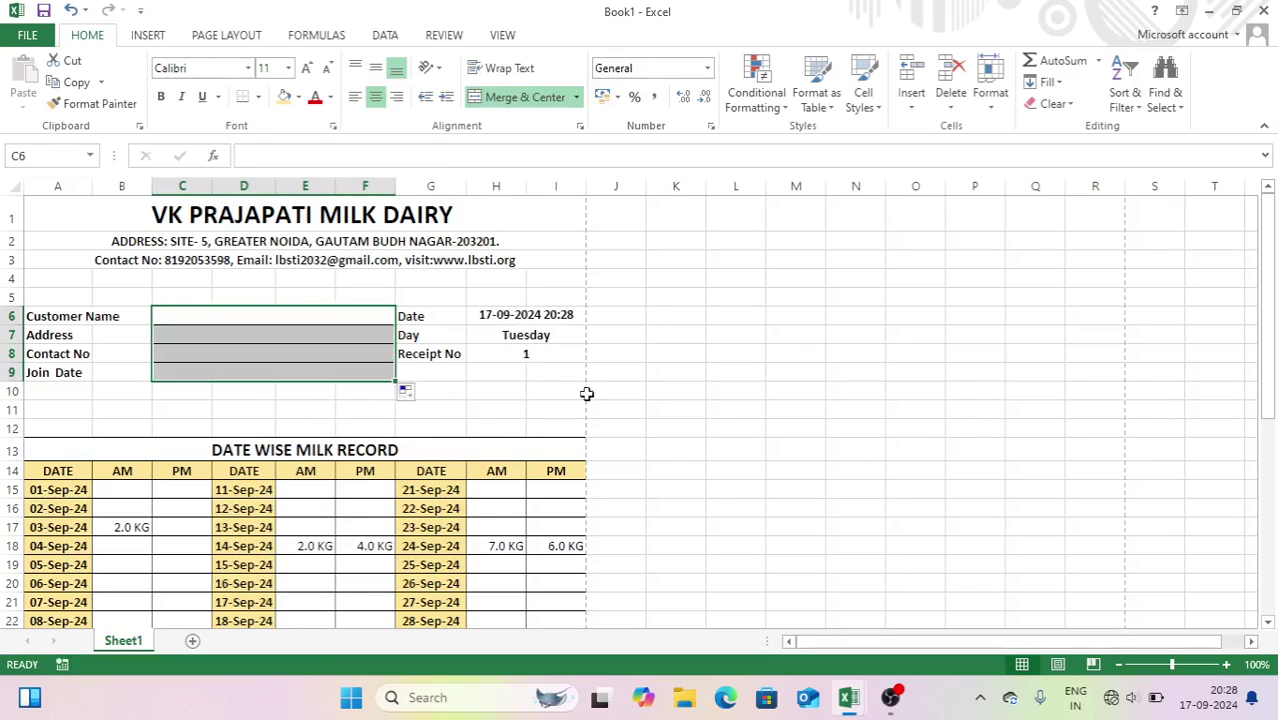
left_click(738, 403)
- Draw a black 2¼-pt divider line along the bottom of row 3
left_click(158, 36)
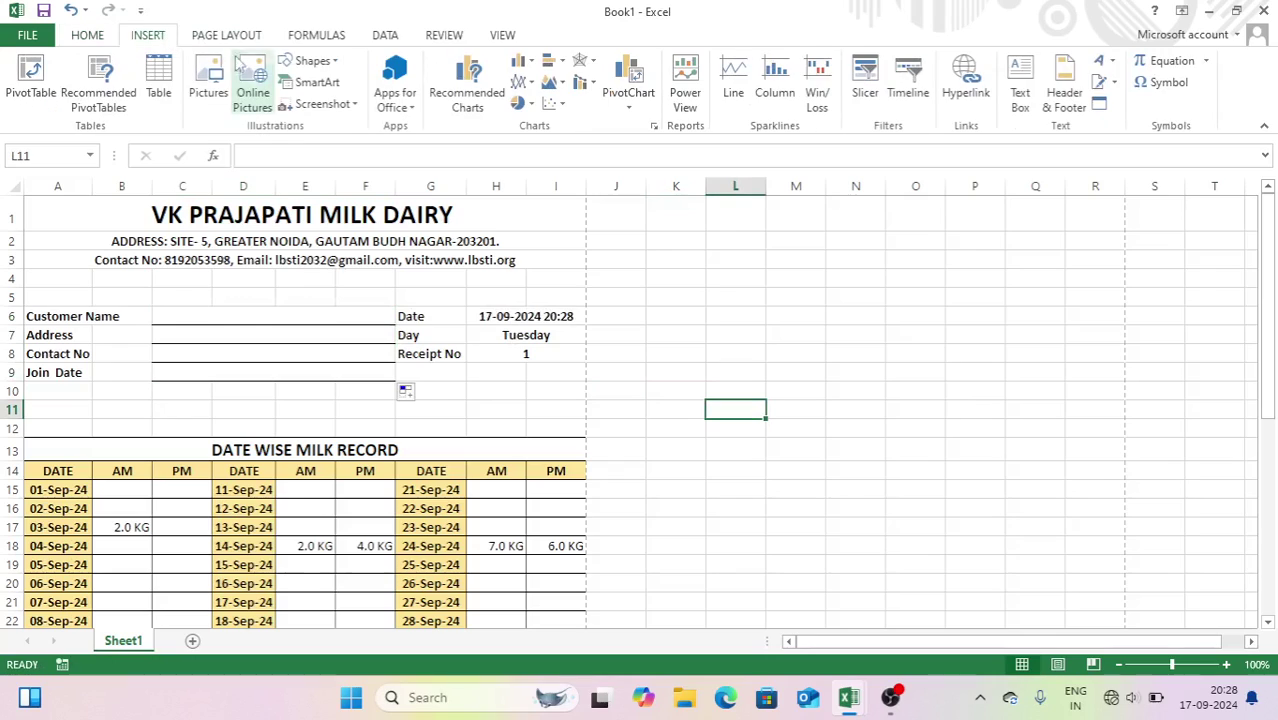
left_click(308, 61)
left_click(307, 108)
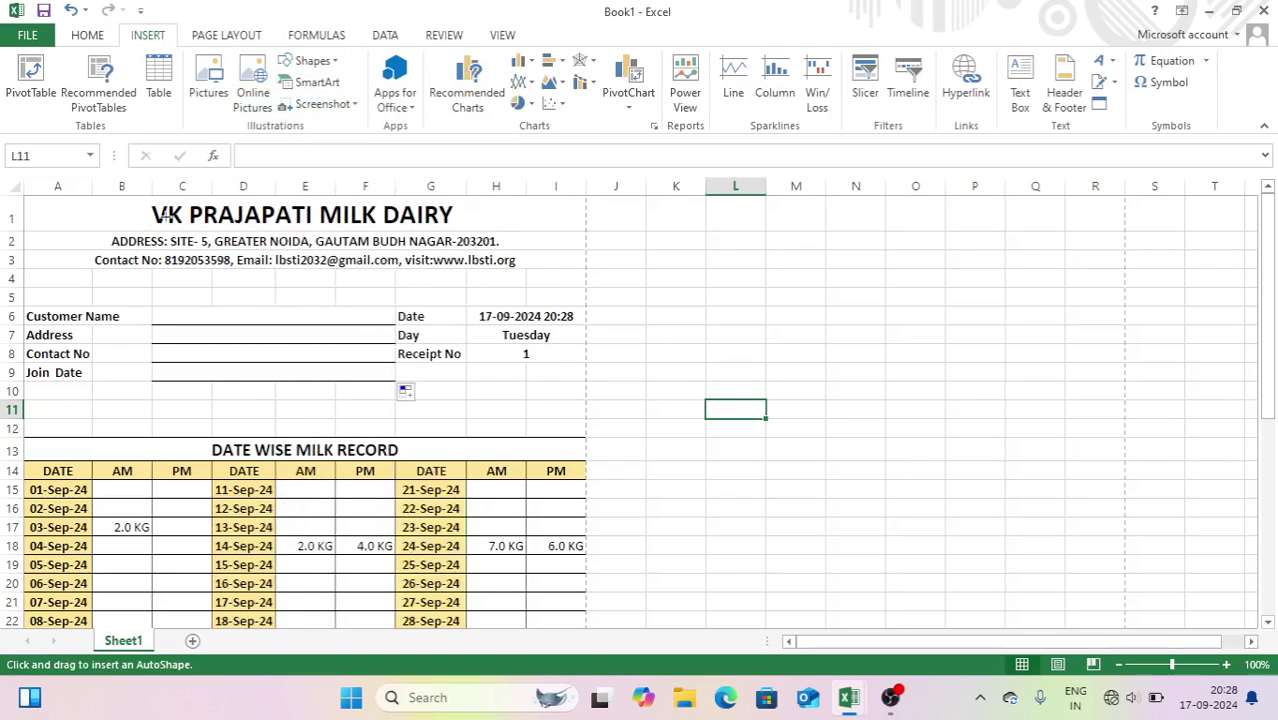
left_click_drag(27, 268, 586, 297)
left_click(460, 82)
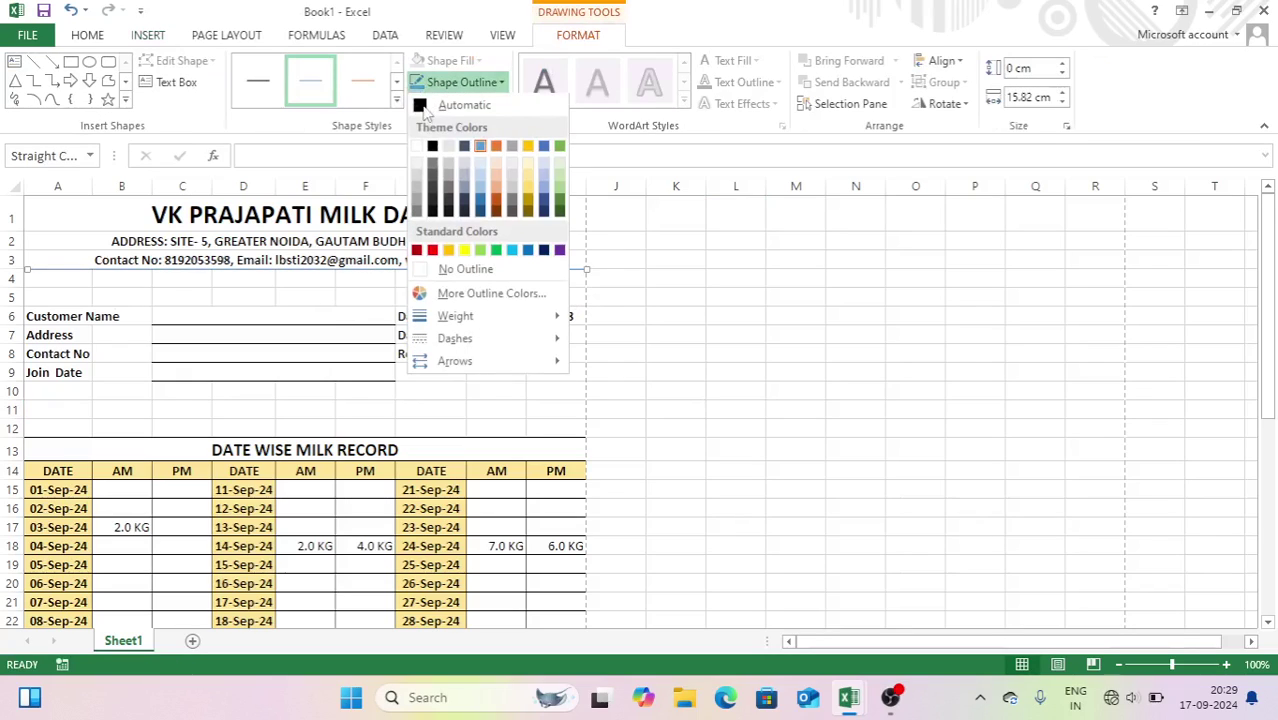
left_click(431, 148)
left_click(460, 82)
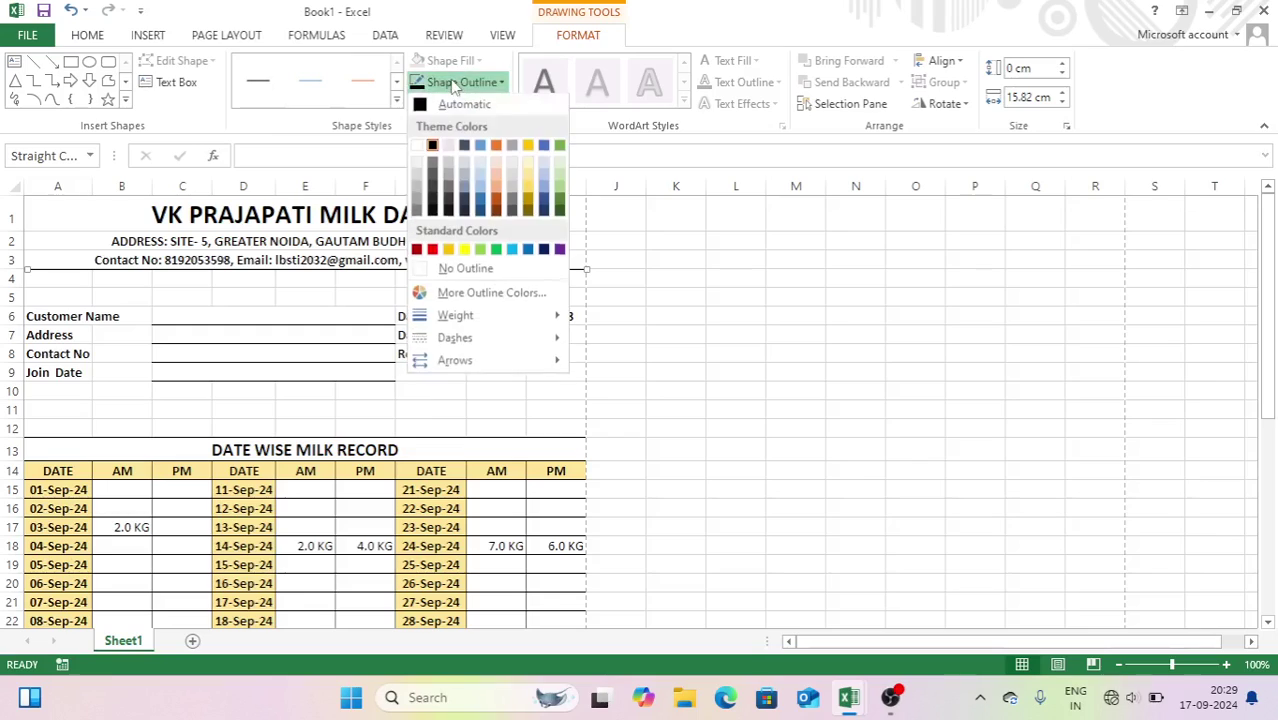
mouse_move(470, 316)
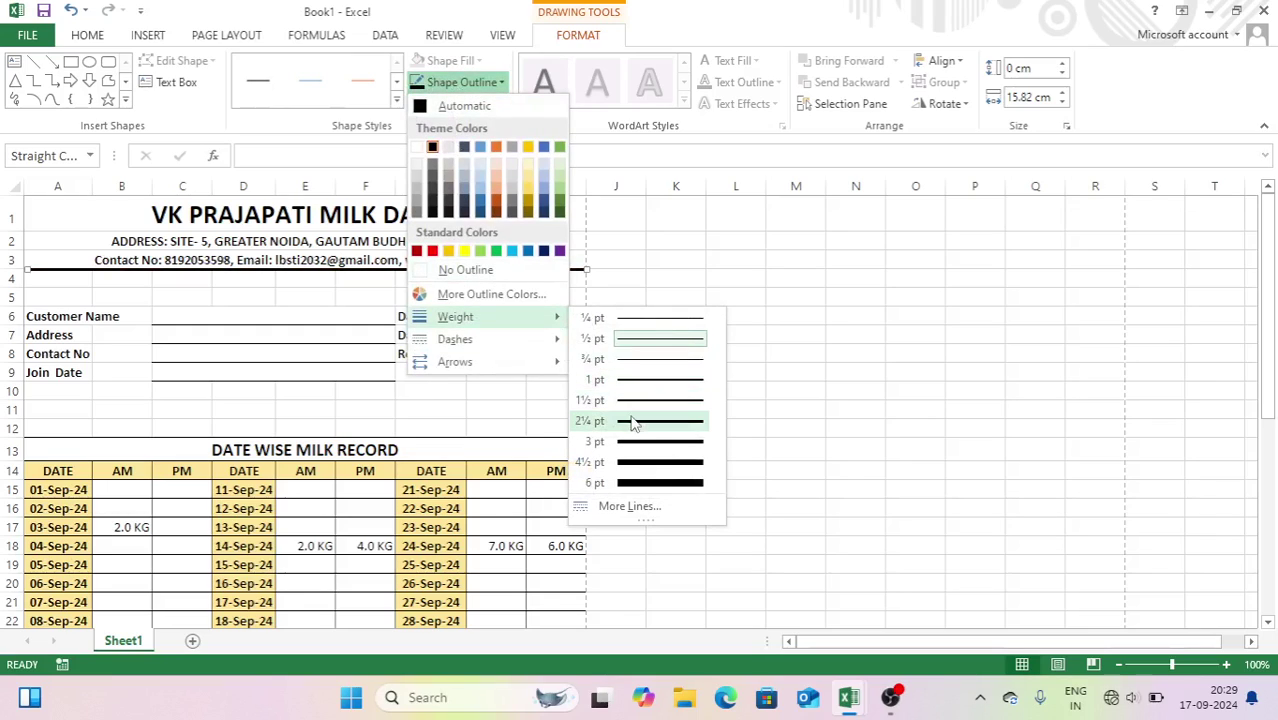
left_click(633, 418)
left_click(676, 370)
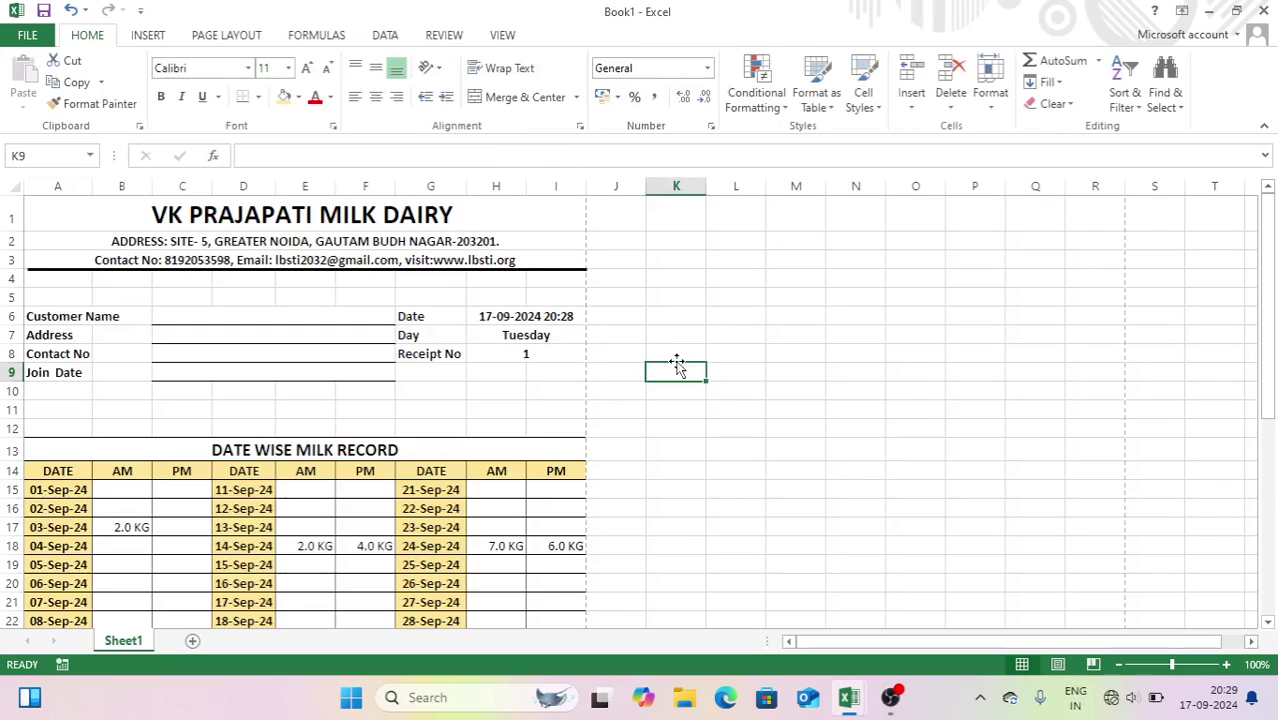
left_click(246, 393)
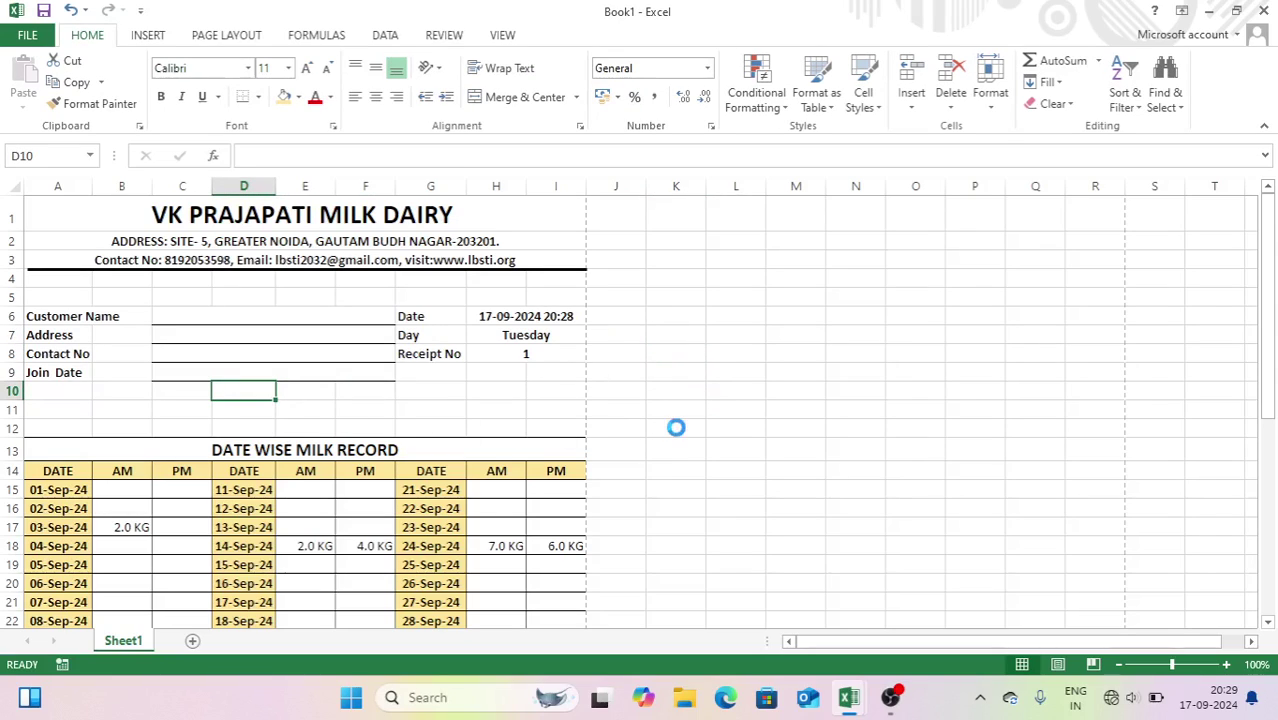
- Check the print preview, then open Insert Picture showing the Downloads folder
key("ctrl+p")
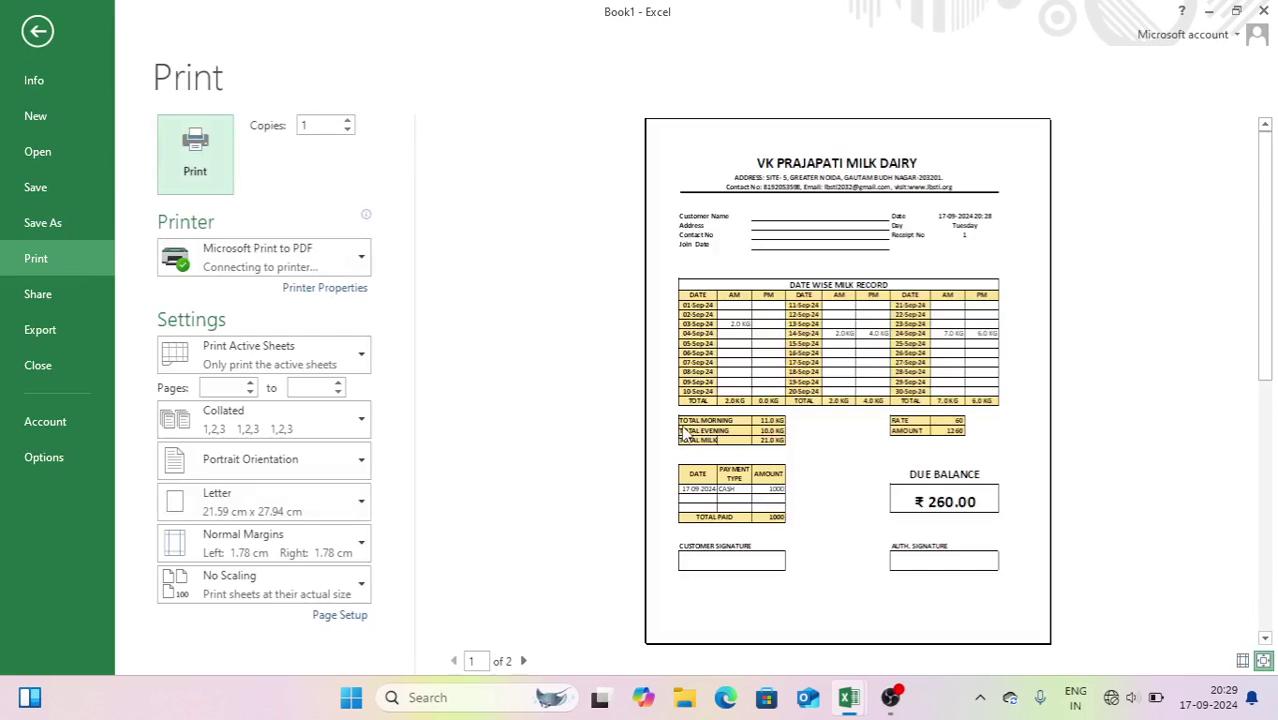
key("Escape")
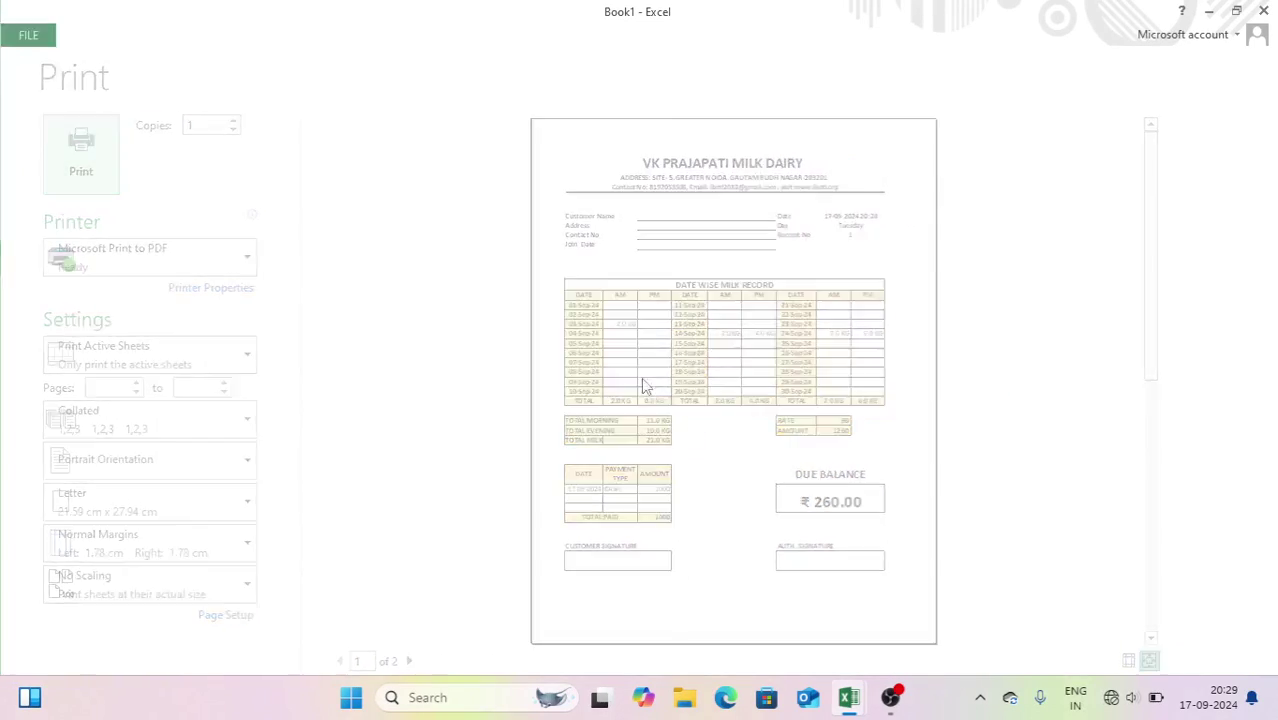
left_click(147, 36)
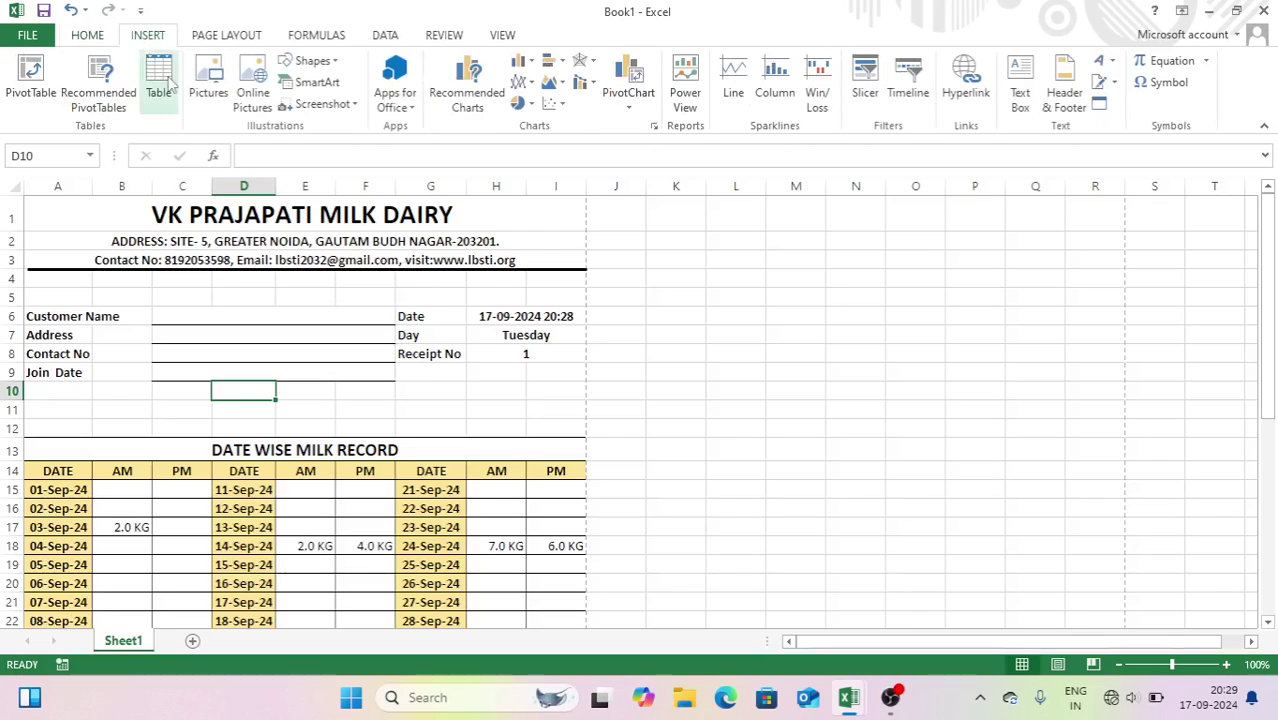
left_click(209, 75)
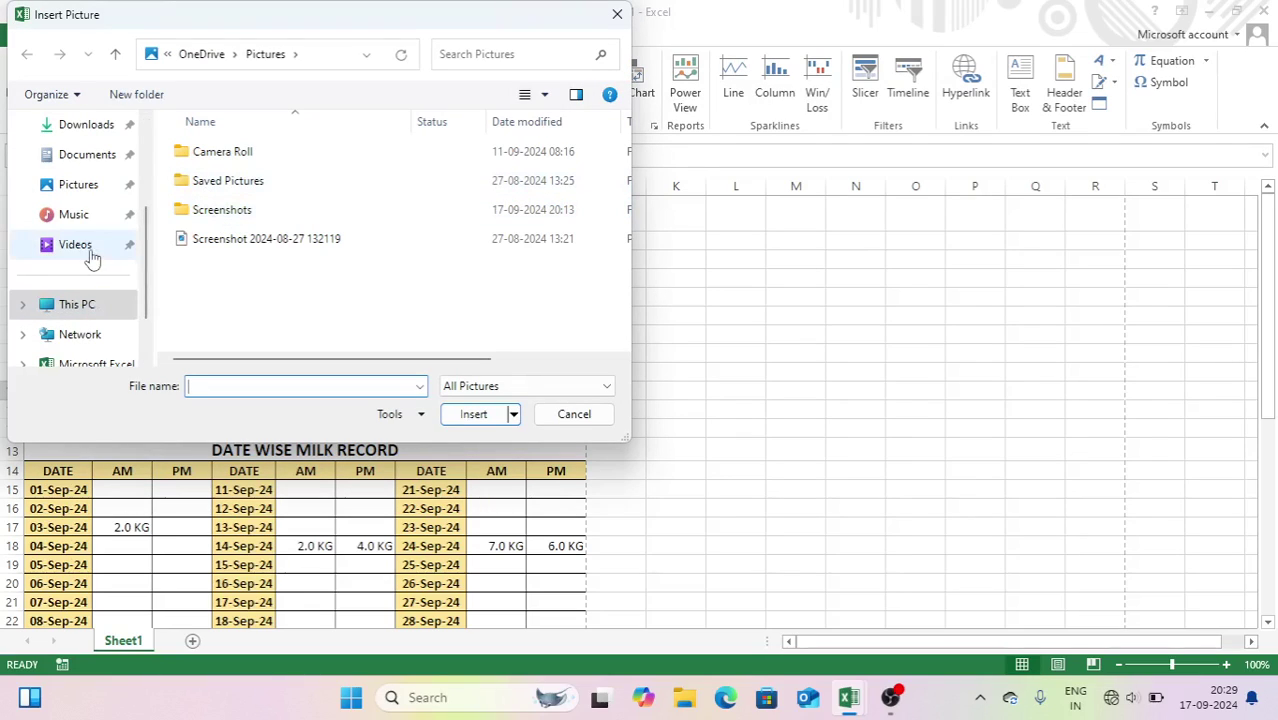
left_click(40, 127)
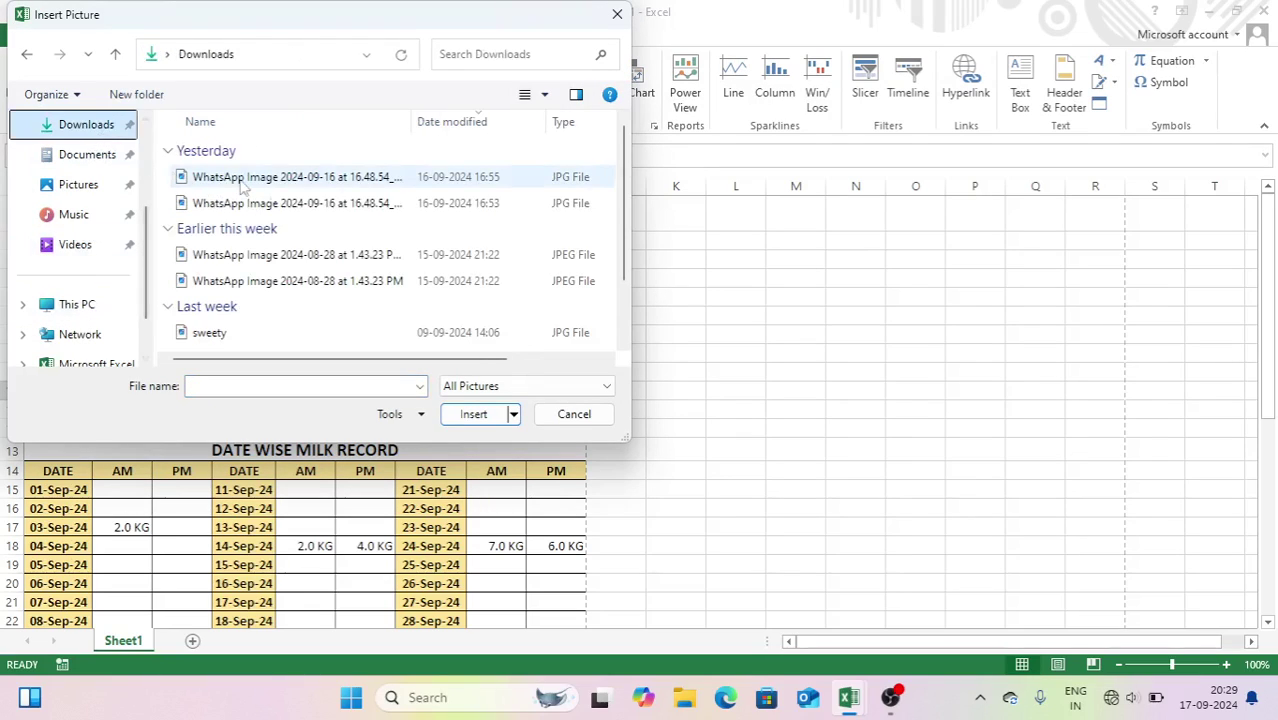
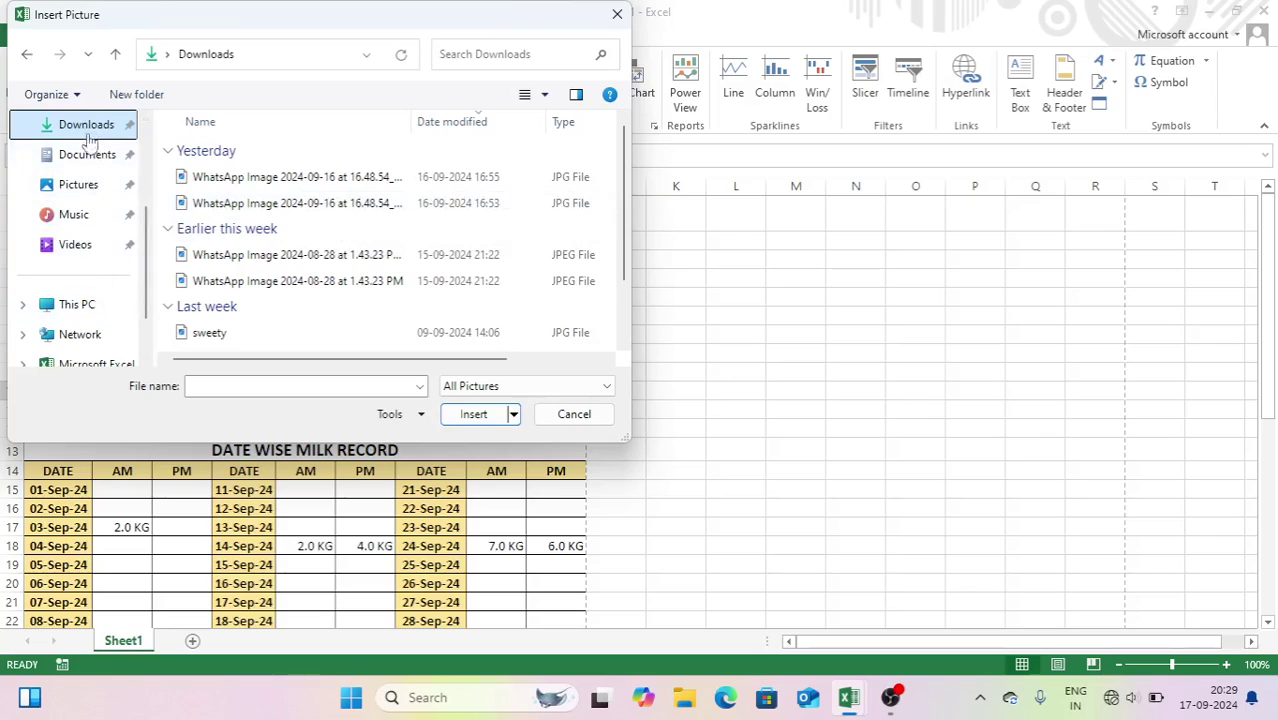
- Insert the VK Computer Solution logo from the Desktop and shrink it to about 1.35 cm
scroll(143, 262, "up", 2)
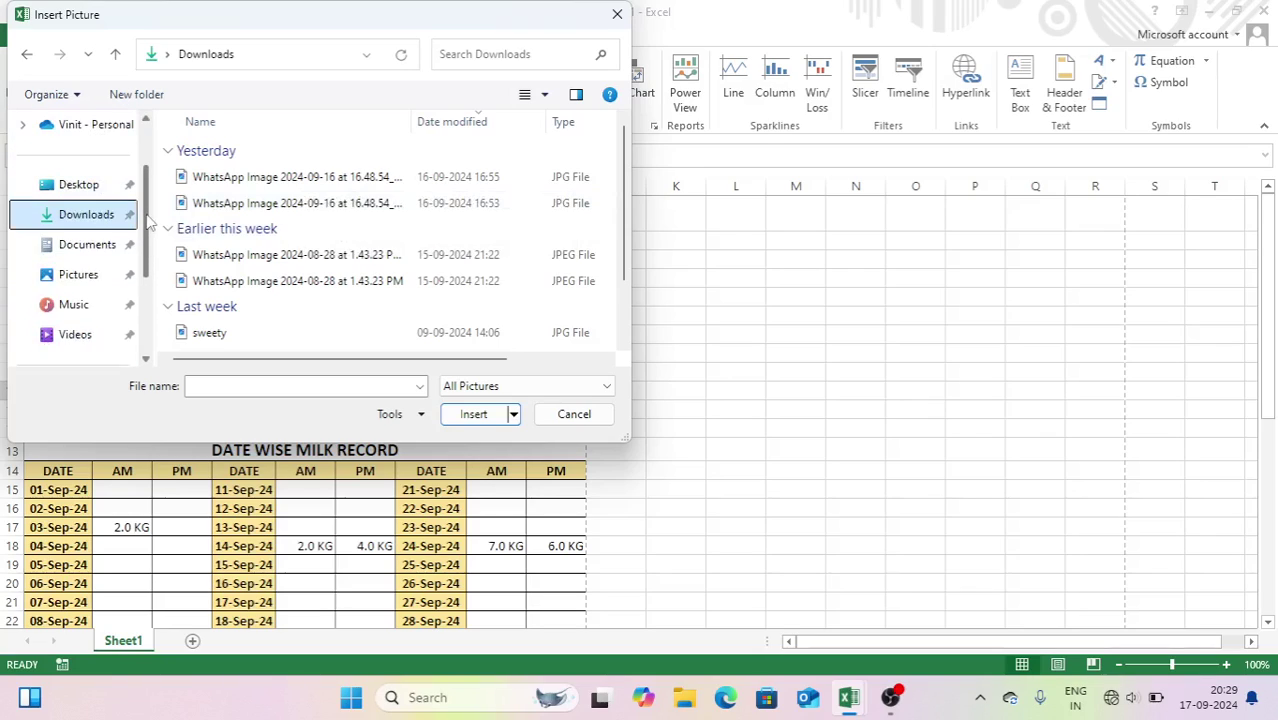
left_click(95, 190)
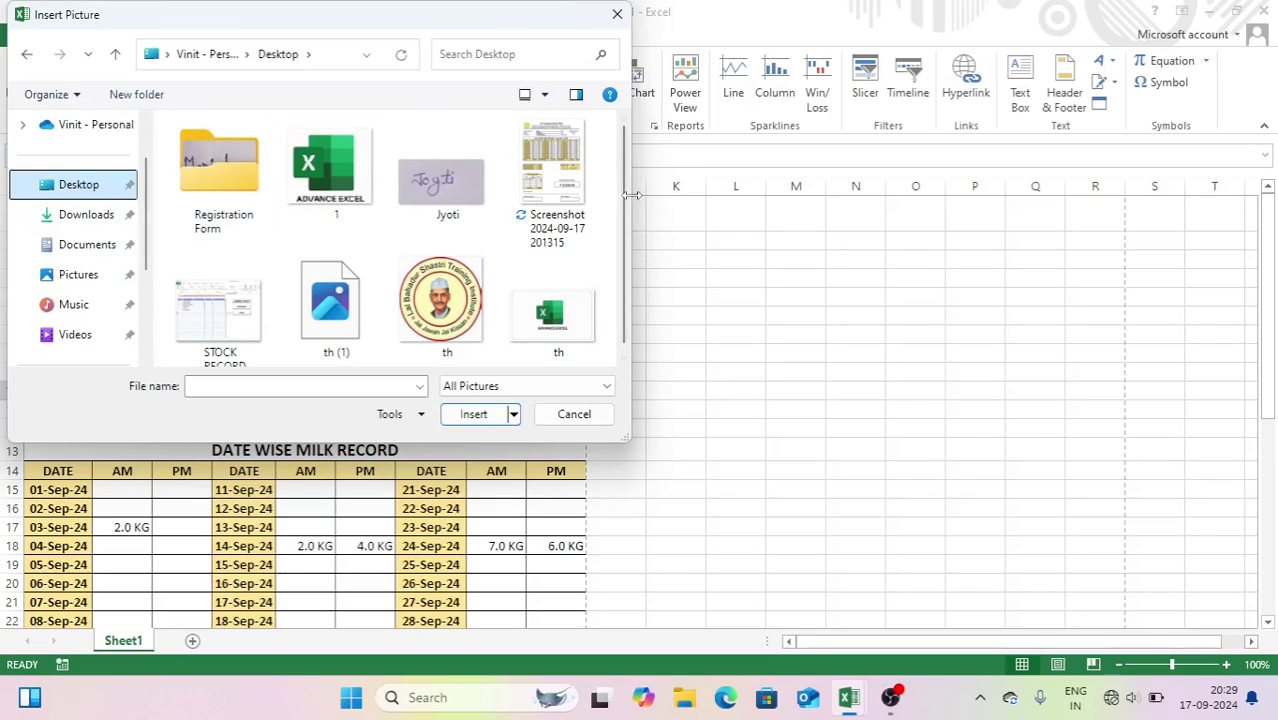
scroll(624, 288, "down", 1)
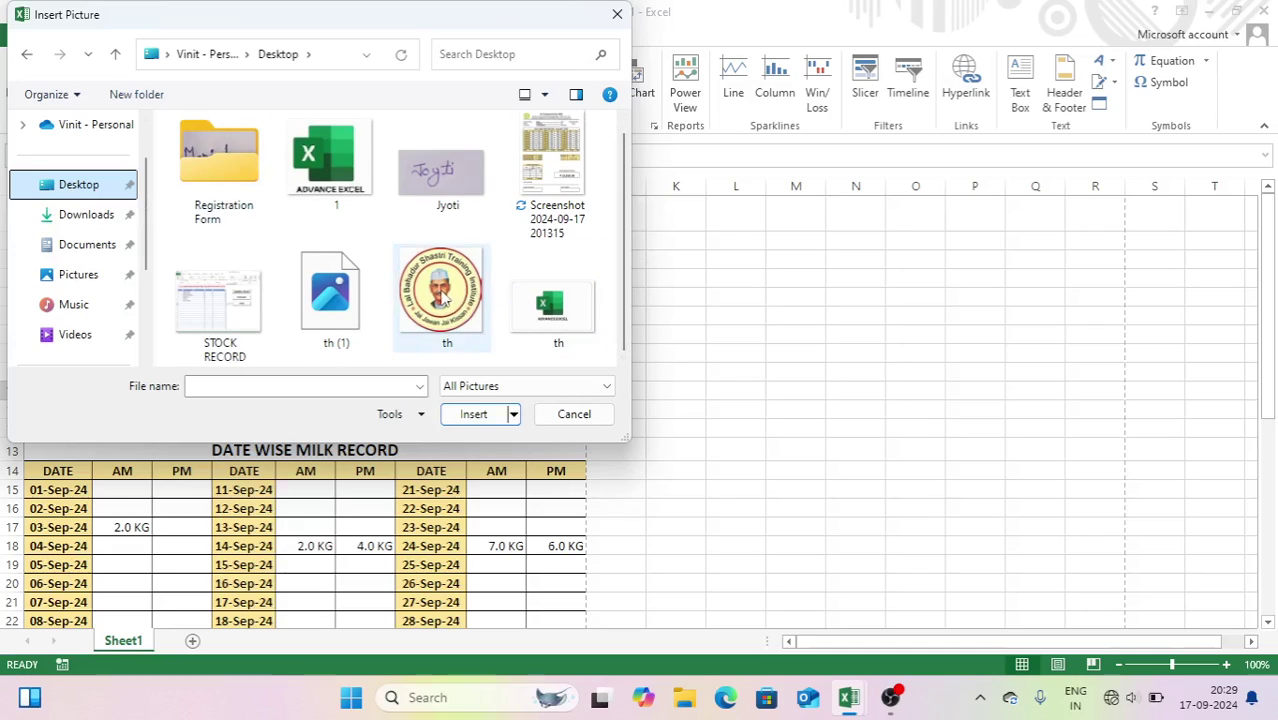
double_click(357, 314)
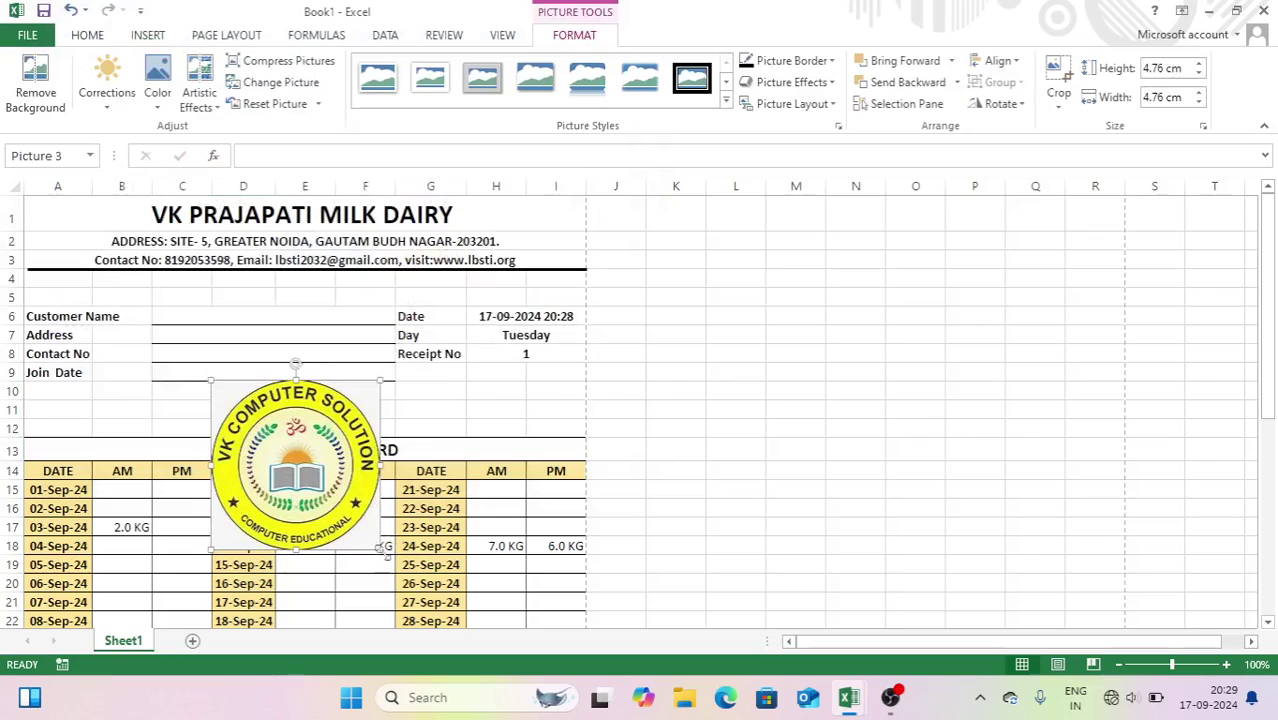
left_click_drag(381, 551, 550, 236)
- Check the receipt's print preview with Ctrl+P, then return to the sheet
left_click(731, 278)
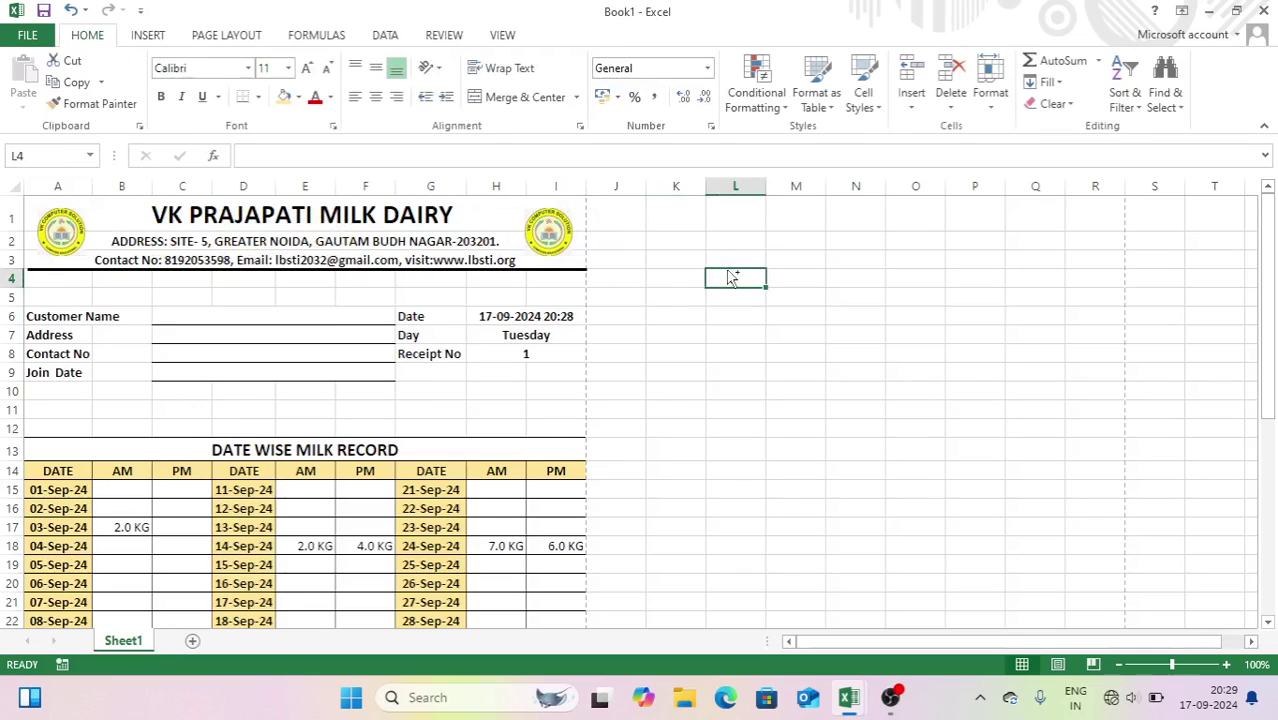
key("ctrl+p")
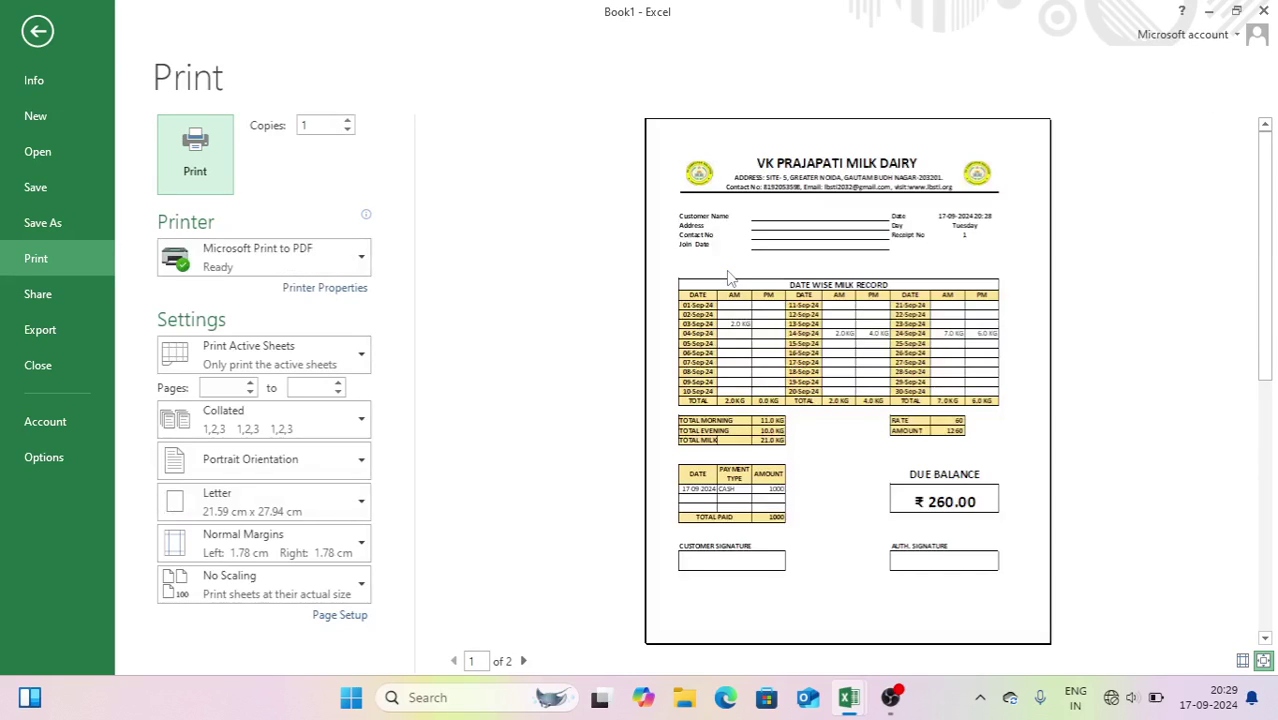
key("Escape")
left_click(707, 294)
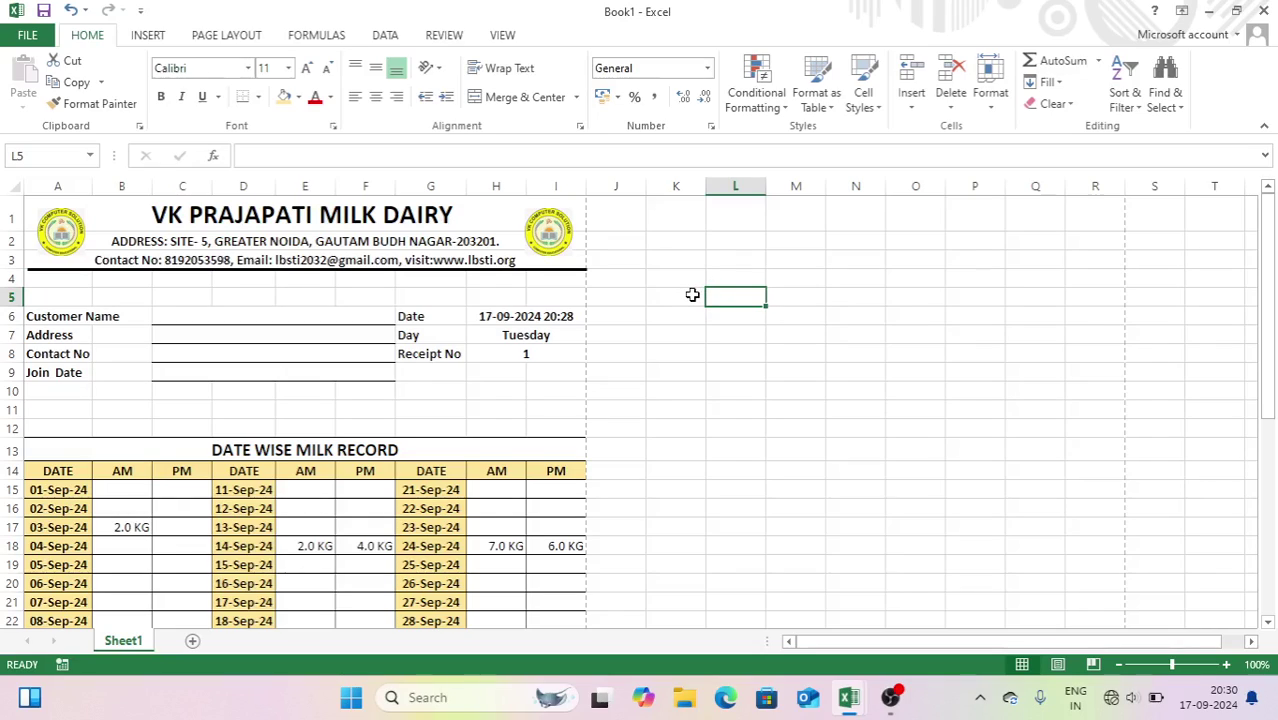
- Clear the sample KG entries for 24-Sep-24 and 14-Sep-24, and the 2.0 KG in B17
left_click(323, 318)
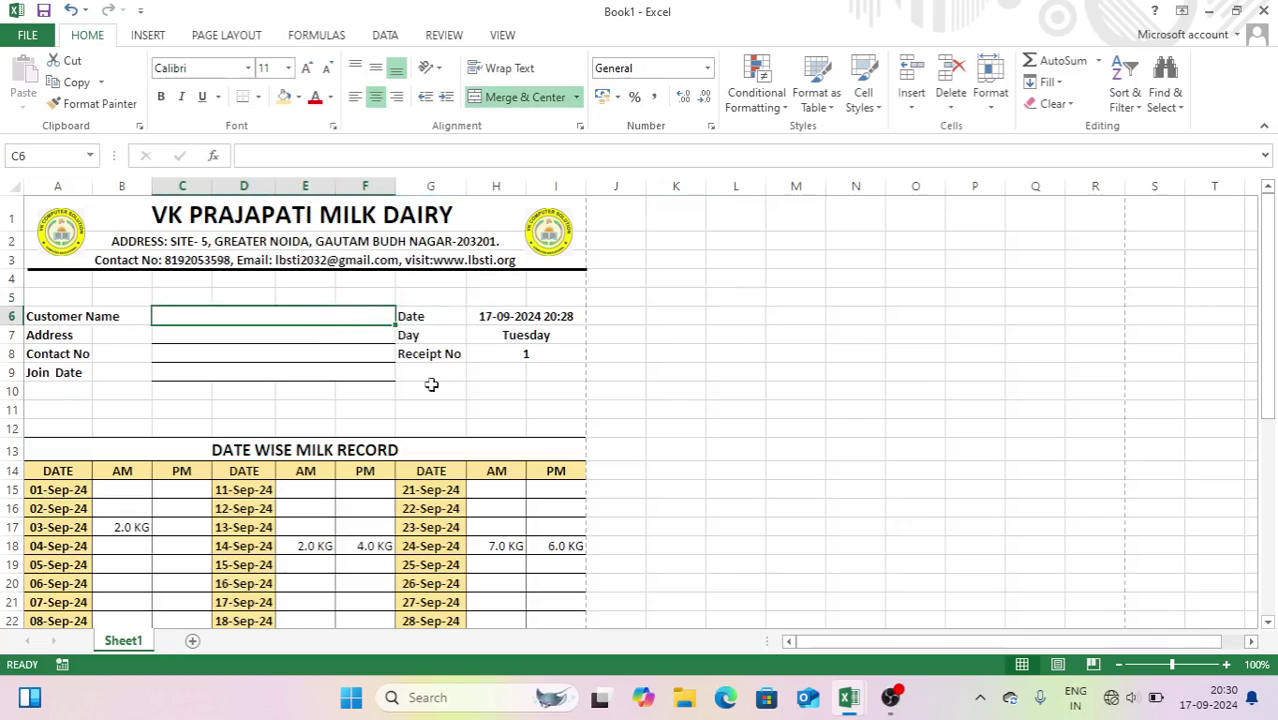
left_click(714, 486)
left_click_drag(513, 540, 539, 545)
key("Delete")
left_click_drag(313, 545, 340, 545)
key("Delete")
left_click(126, 527)
key("Delete")
left_click(673, 426)
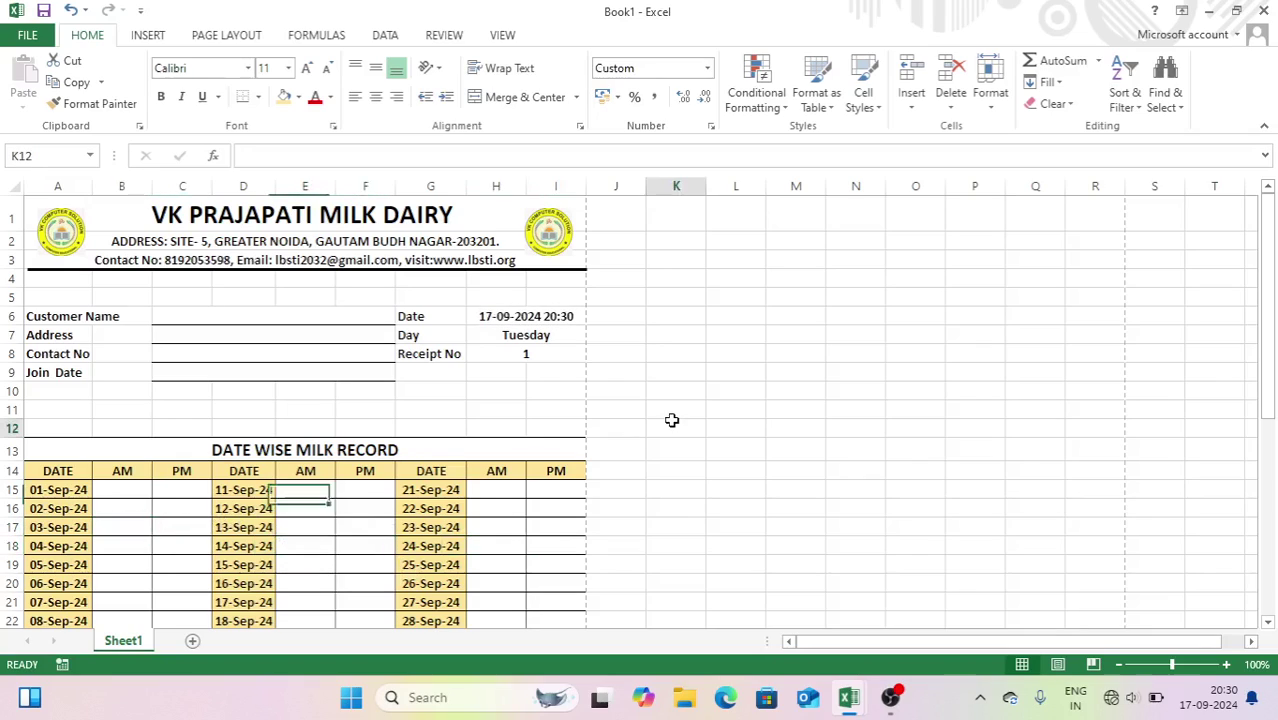
- Rename Sheet1 to 'receipt no' and add a new blank sheet
double_click(119, 642)
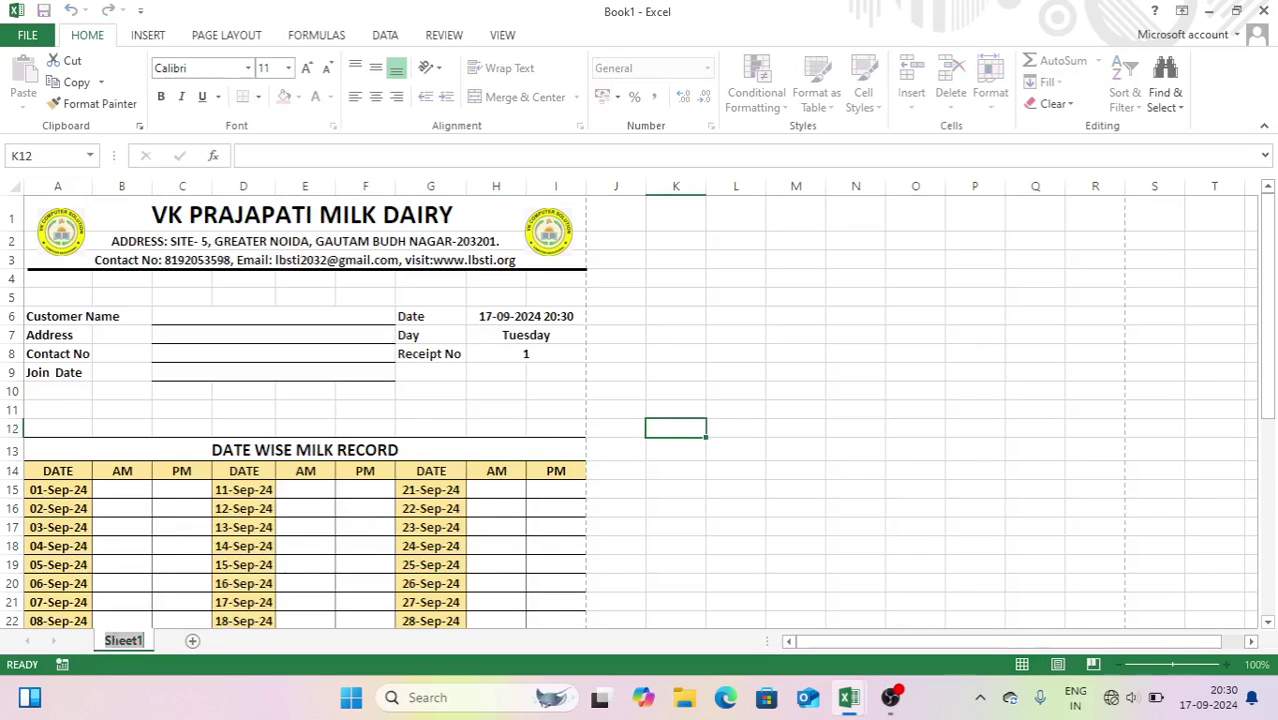
type("re")
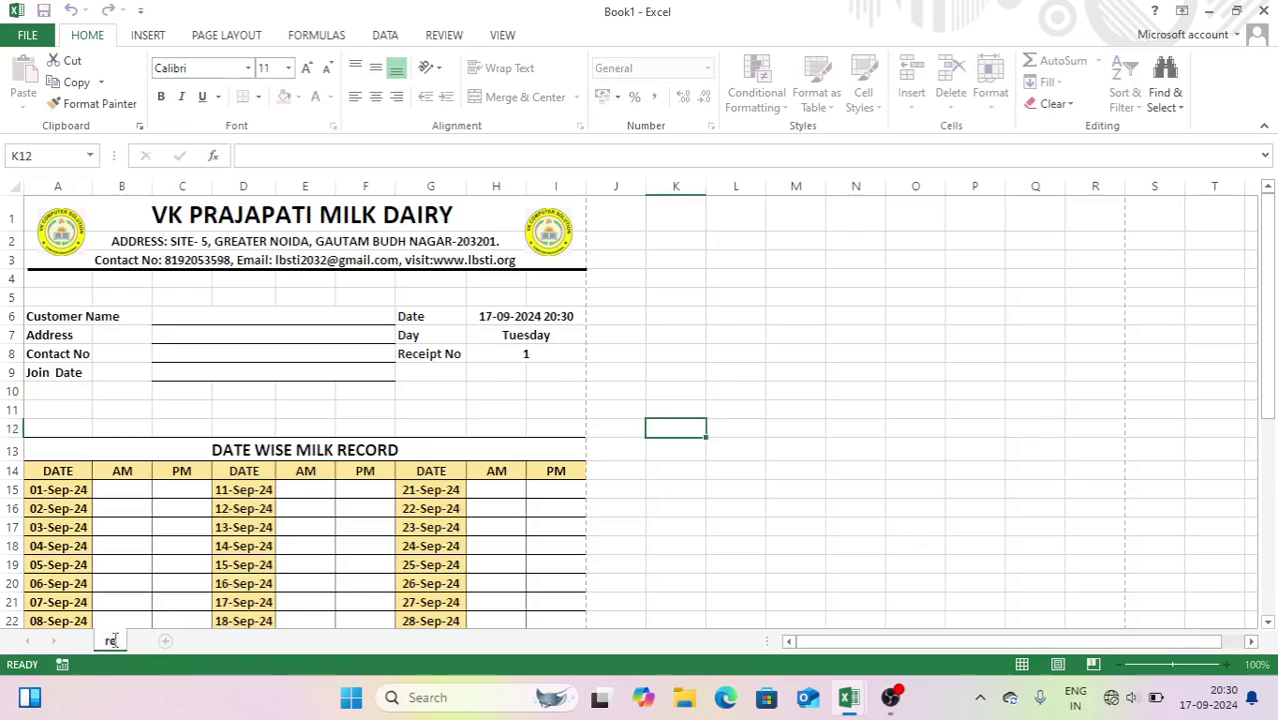
type("ceipt no")
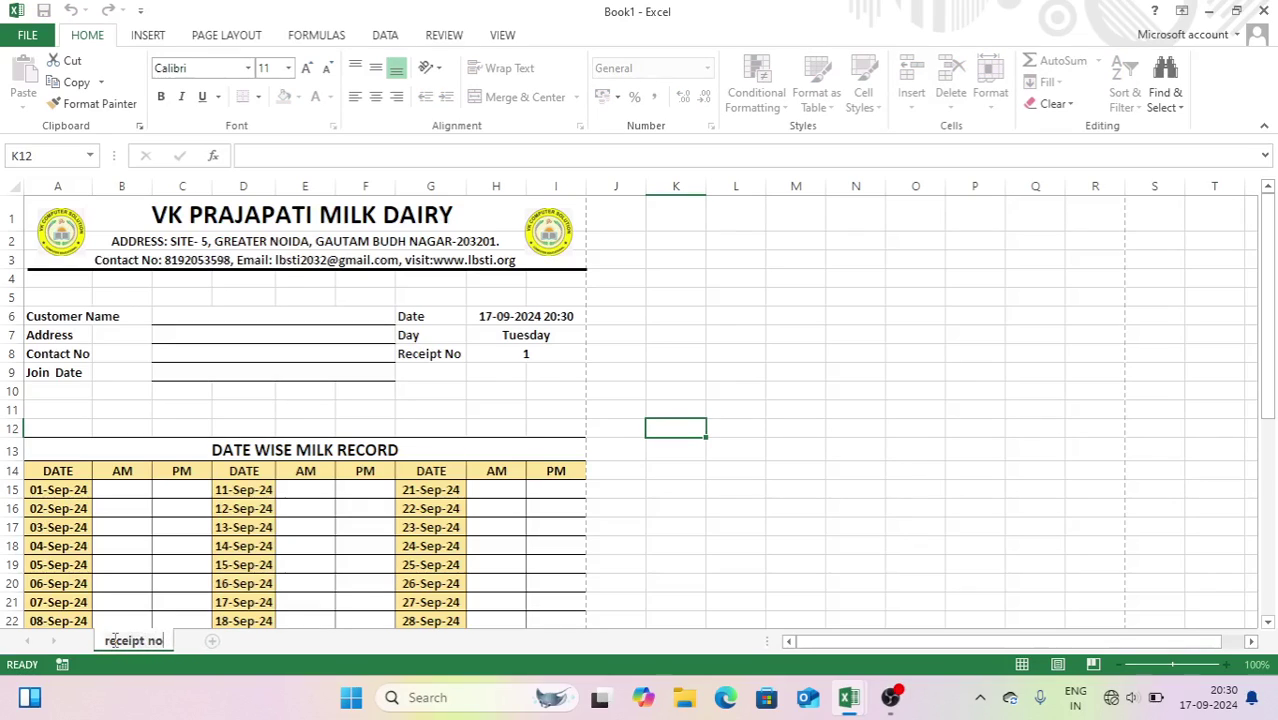
key("Return")
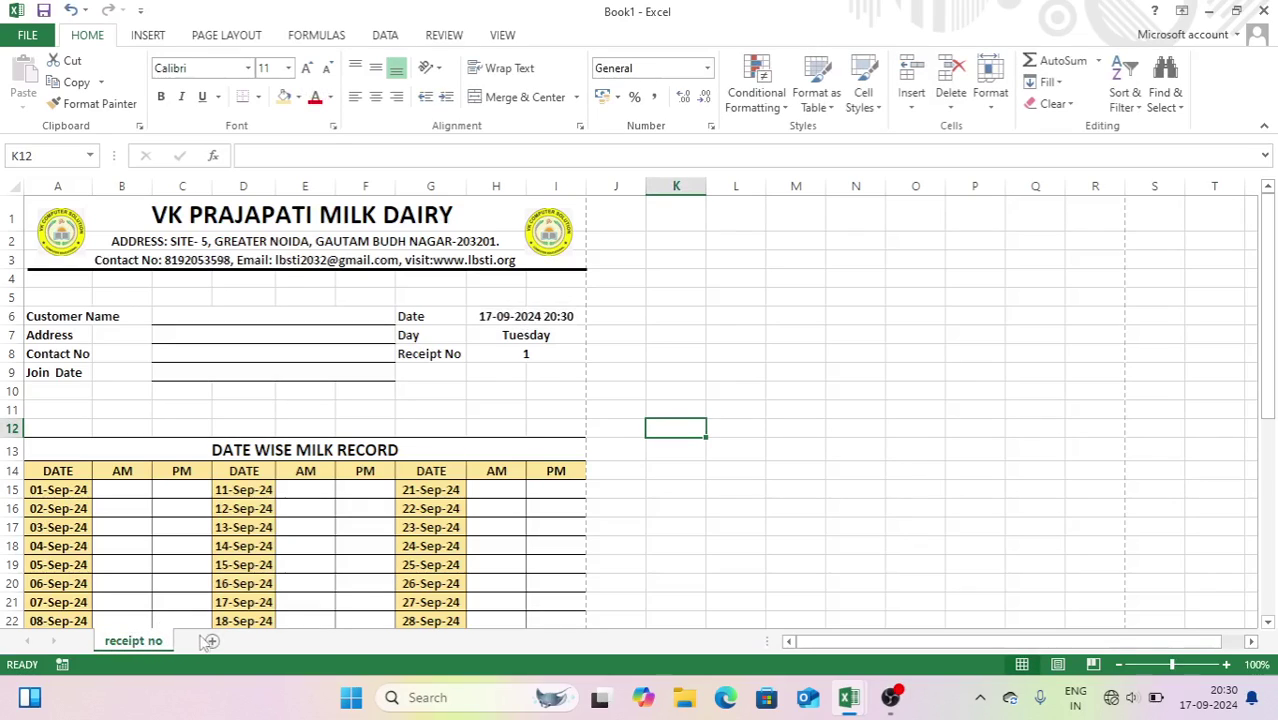
left_click(210, 641)
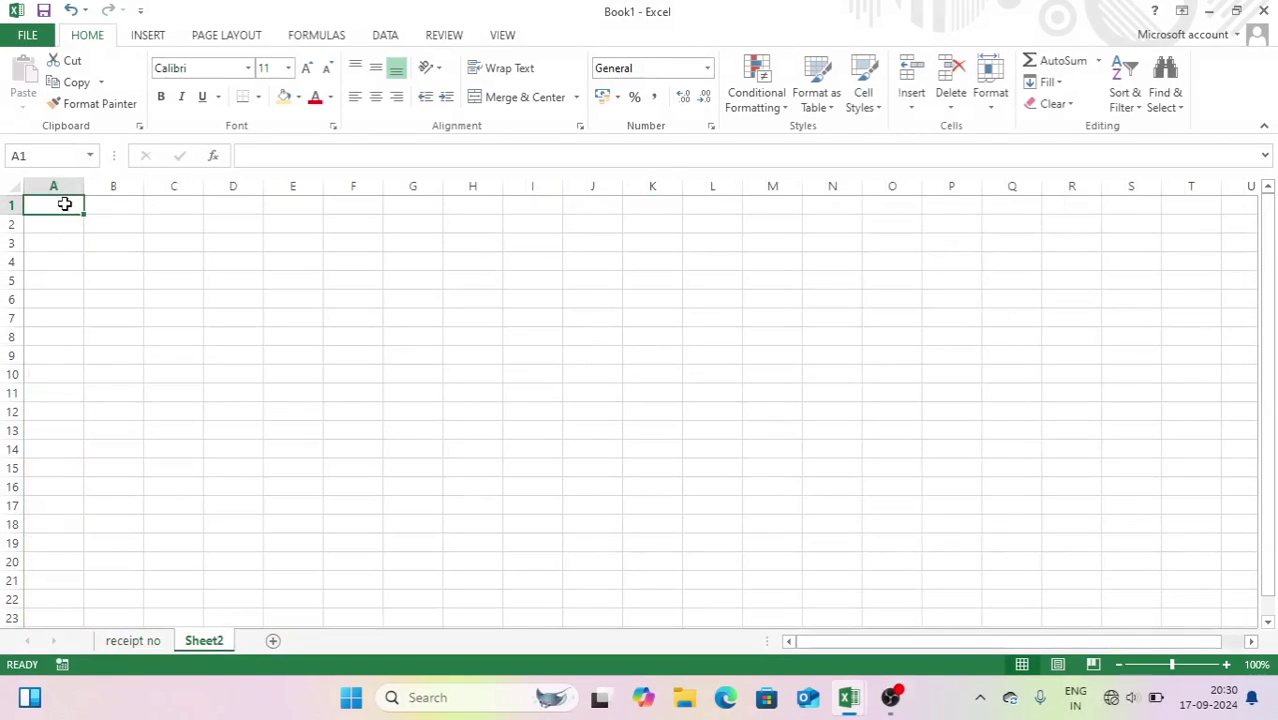
- Zoom in, merge A1:A2 and copy that merged format across to column E
left_click(1226, 665)
left_click(1226, 665)
left_click(1226, 665)
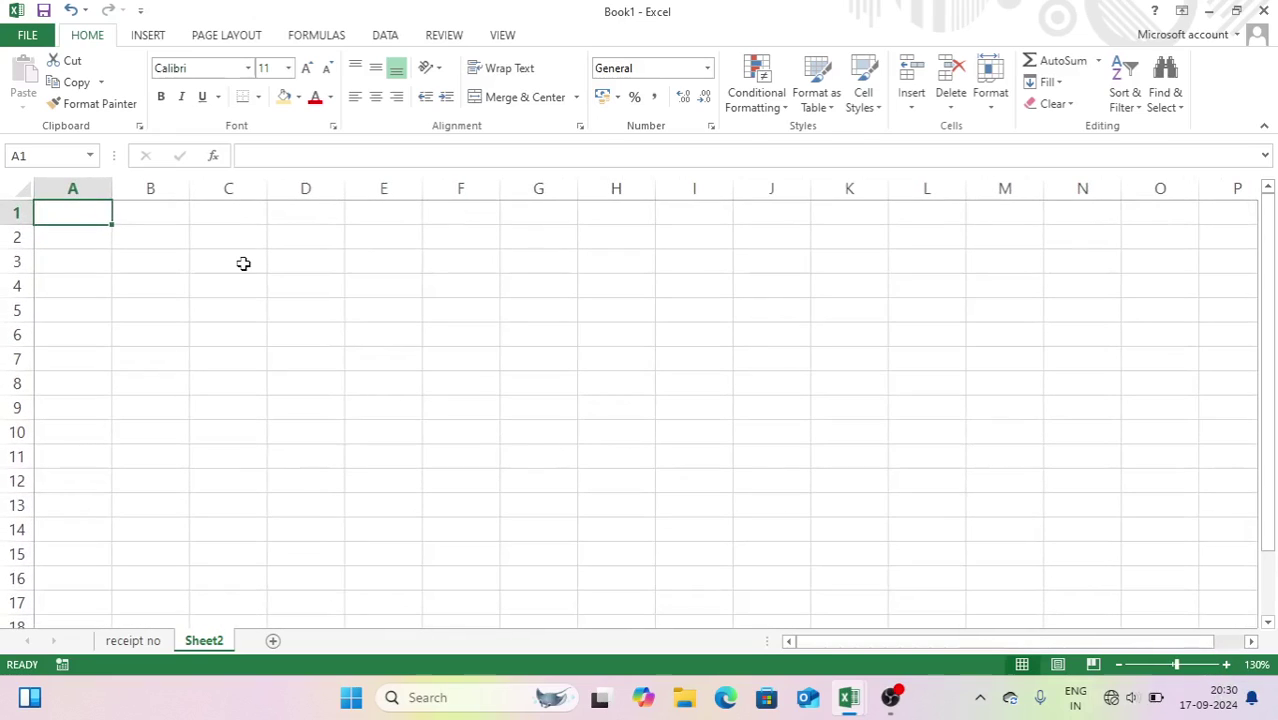
left_click_drag(77, 211, 80, 228)
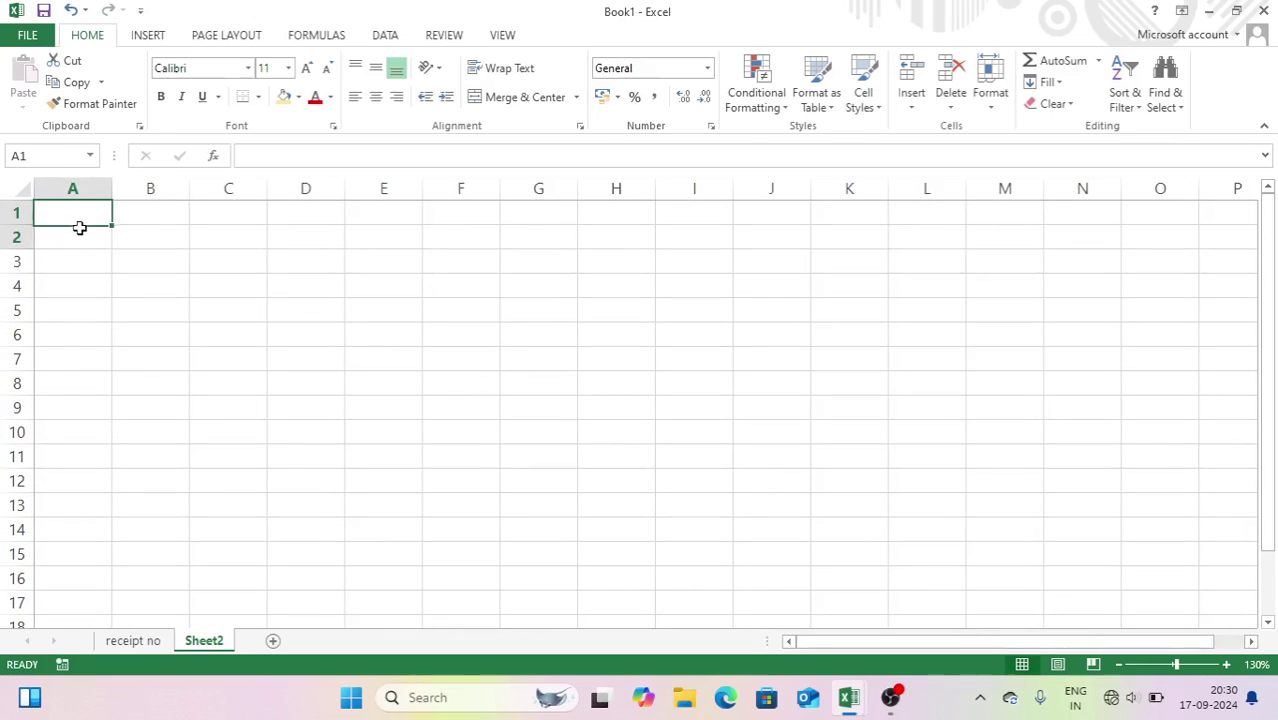
left_click(518, 97)
left_click_drag(114, 248, 385, 257)
left_click(104, 227)
scroll(109, 249, "down", 1)
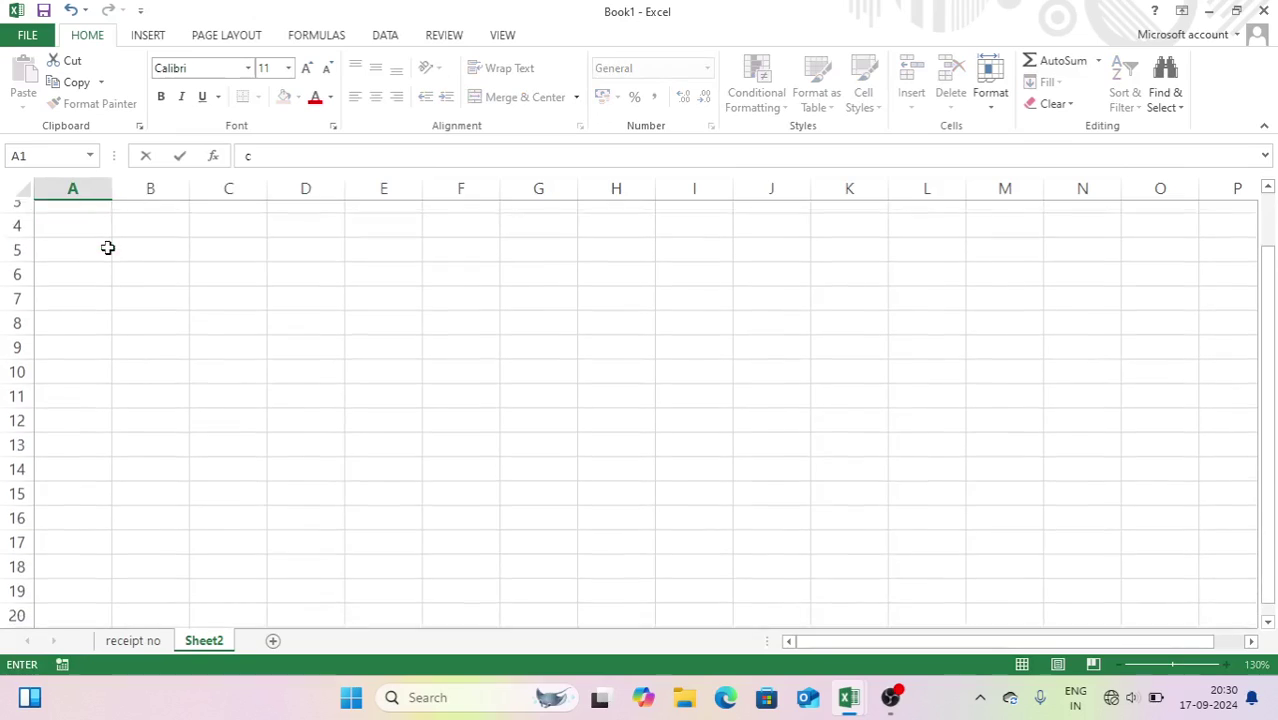
type("c")
key("ctrl+Return")
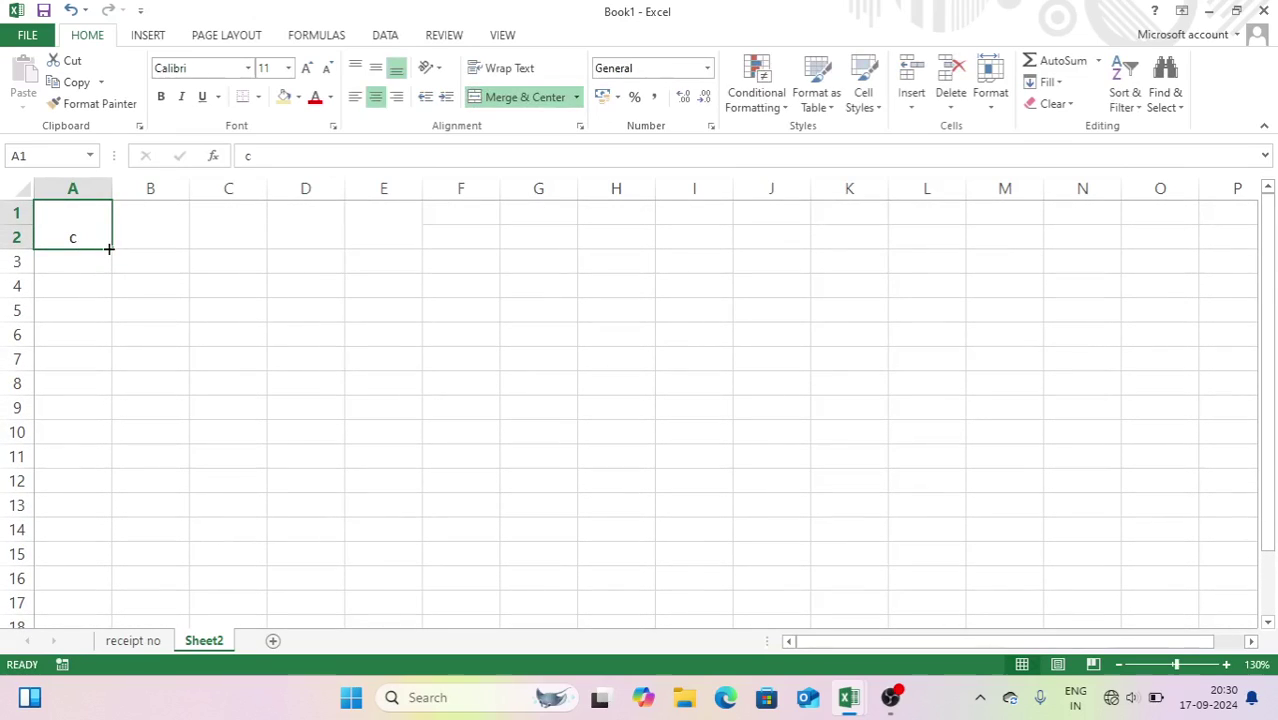
- Type headers C-ID NO, CUSTOMER NAME, ADDRESS and CONTACT NO across row 1
type("C-ID NO")
key("Tab")
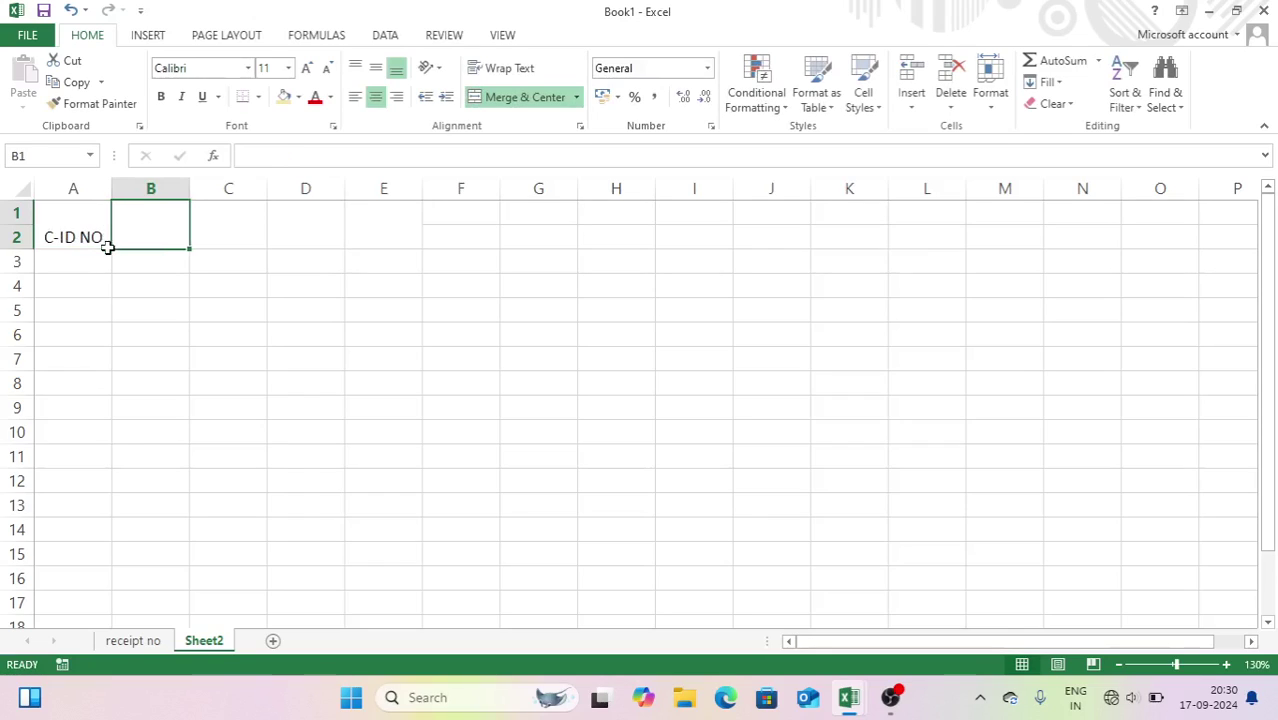
type("CUST")
type("OMER NAME")
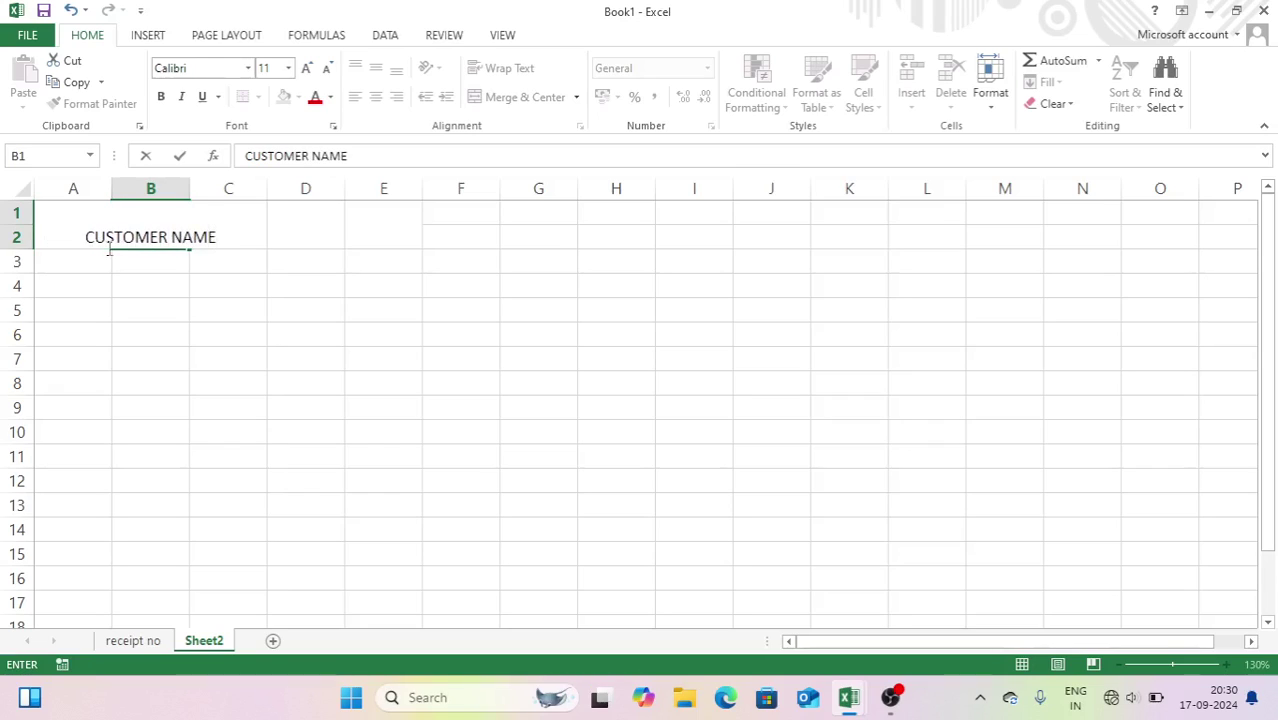
key("Tab")
type("ADDR")
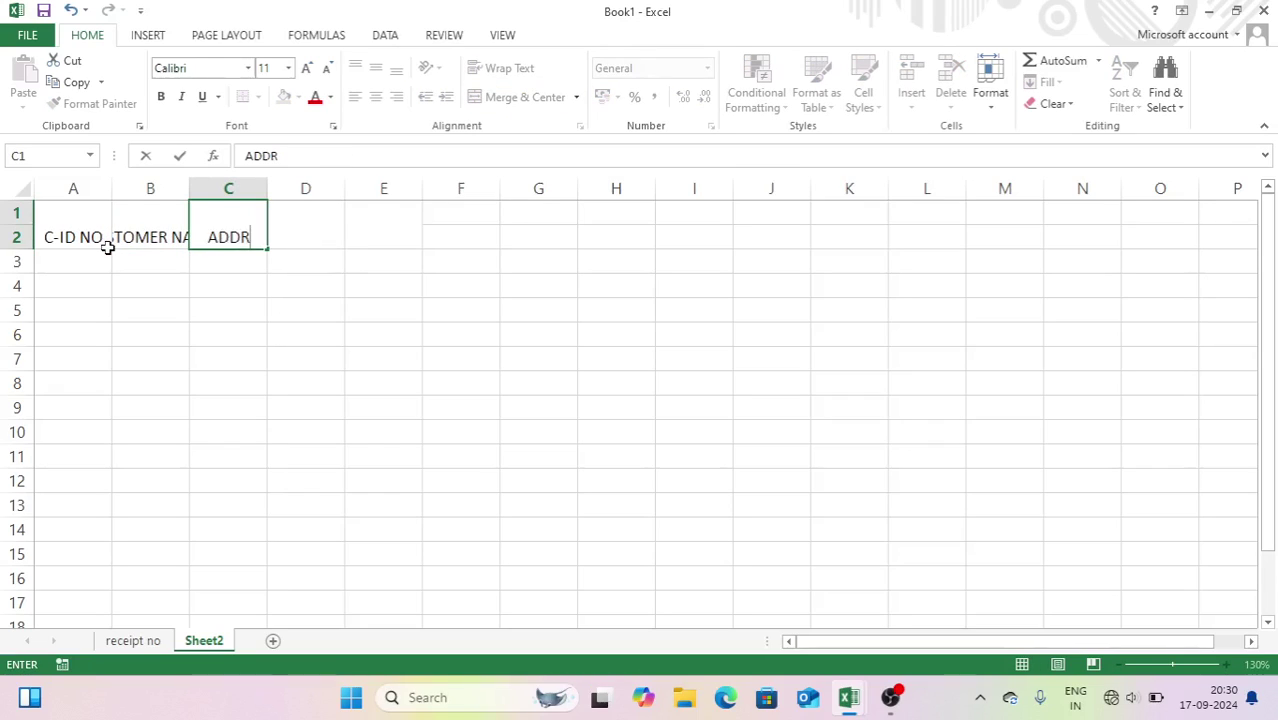
type("ESS")
key("Tab")
type("CONTACT NO")
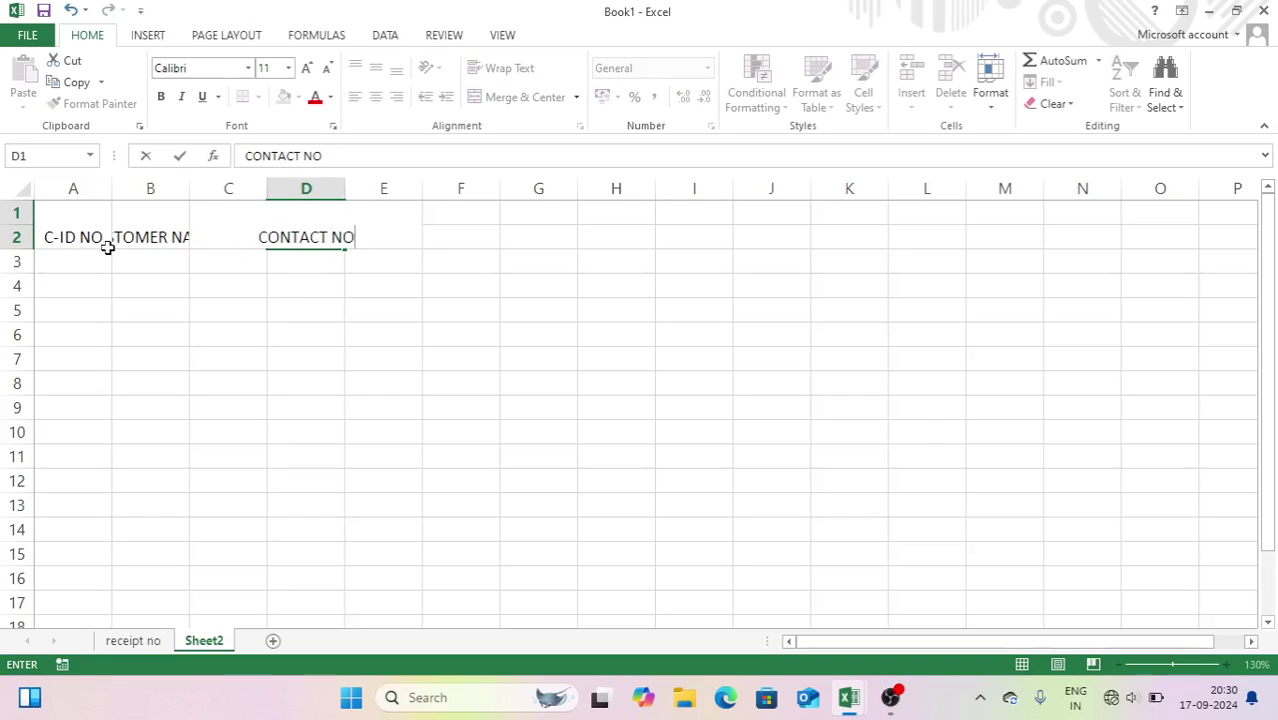
key("Tab")
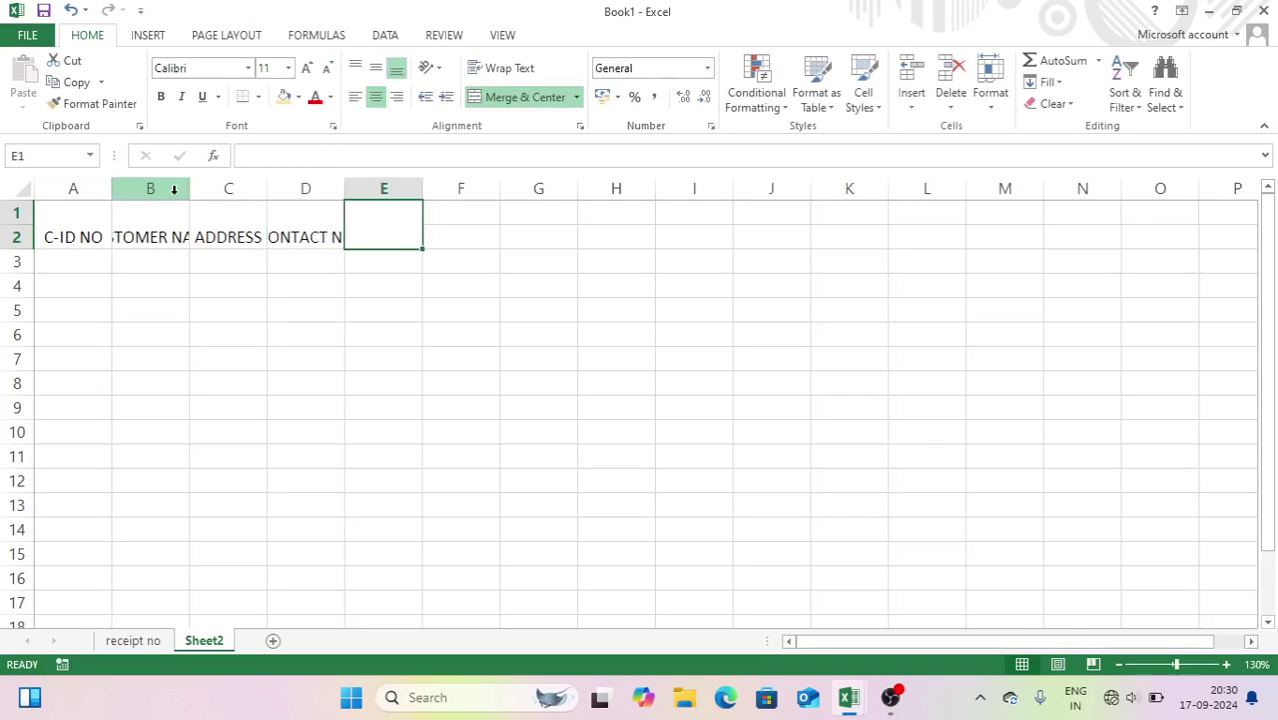
- Autofit columns B and D and add the JOIN DATE header
double_click(189, 188)
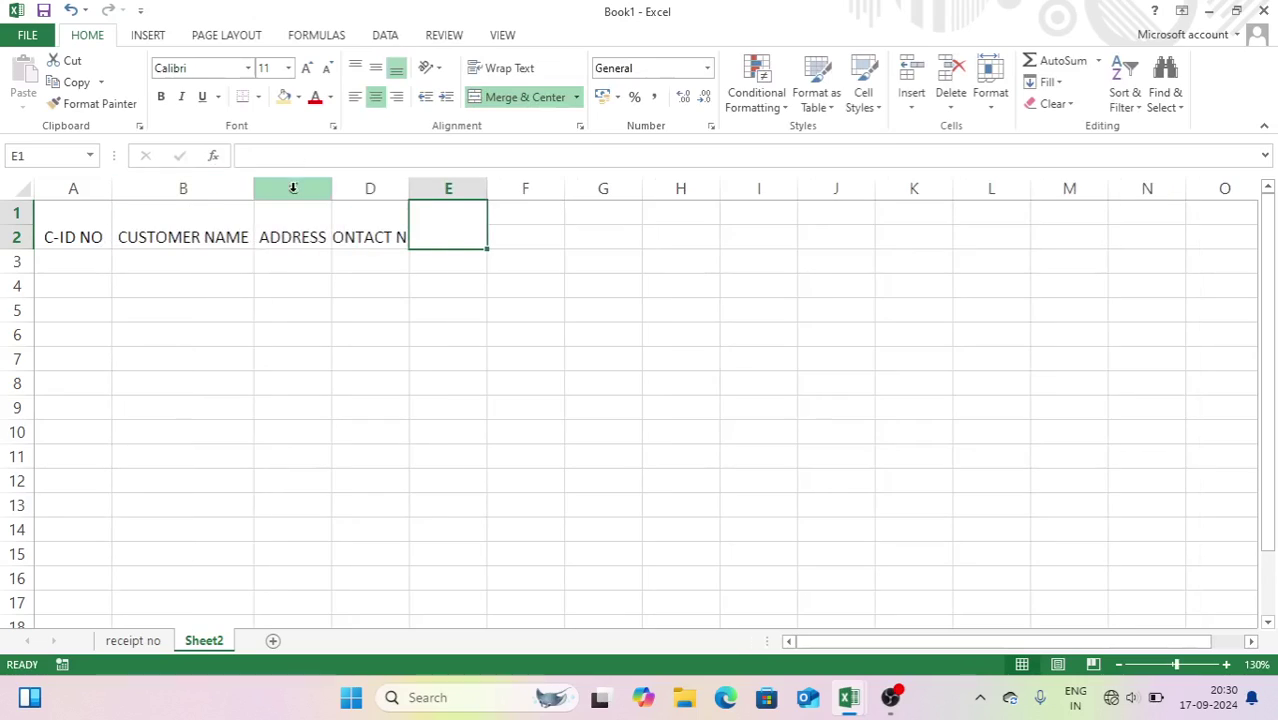
double_click(410, 190)
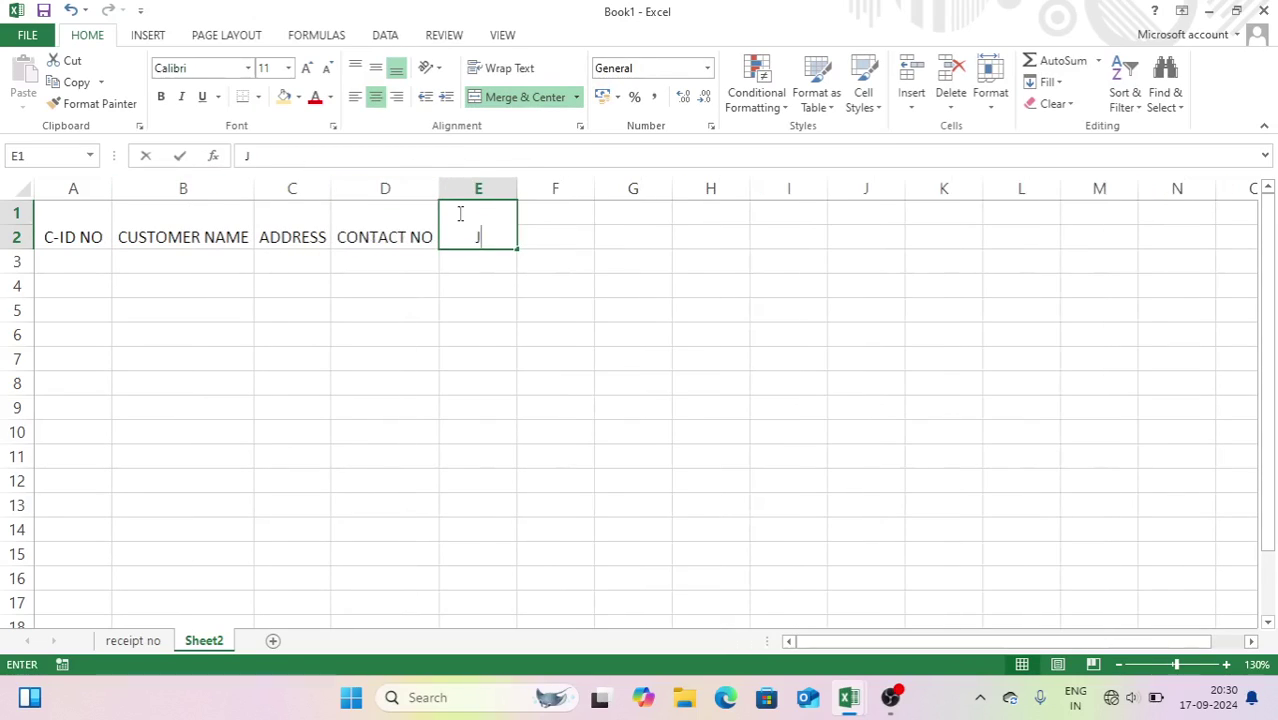
type("JOIN DATE")
key("Return")
- Widen column E and make all five headers bold and middle-aligned
left_click_drag(519, 195, 541, 194)
left_click(488, 230)
left_click_drag(488, 230, 80, 211)
left_click(160, 97)
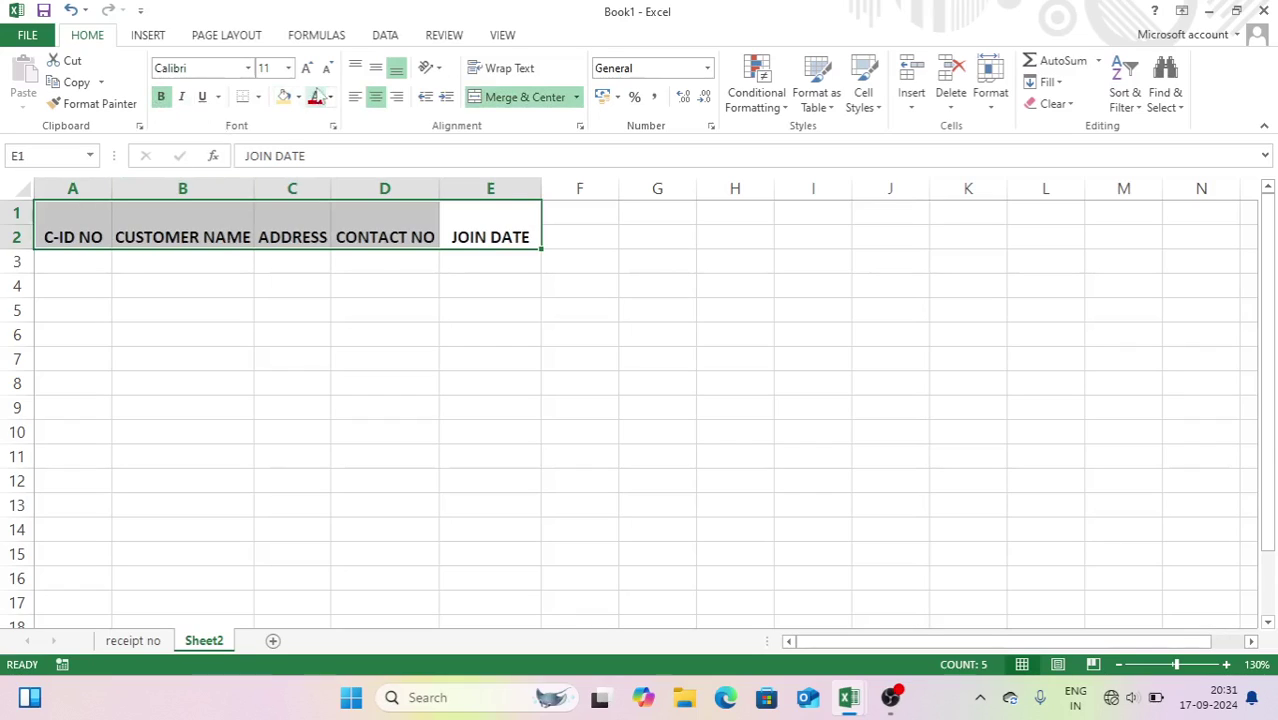
left_click(375, 67)
- Merge F1:G1 for the date 01-Sep-24 with AM and PM labels beneath
left_click(560, 218)
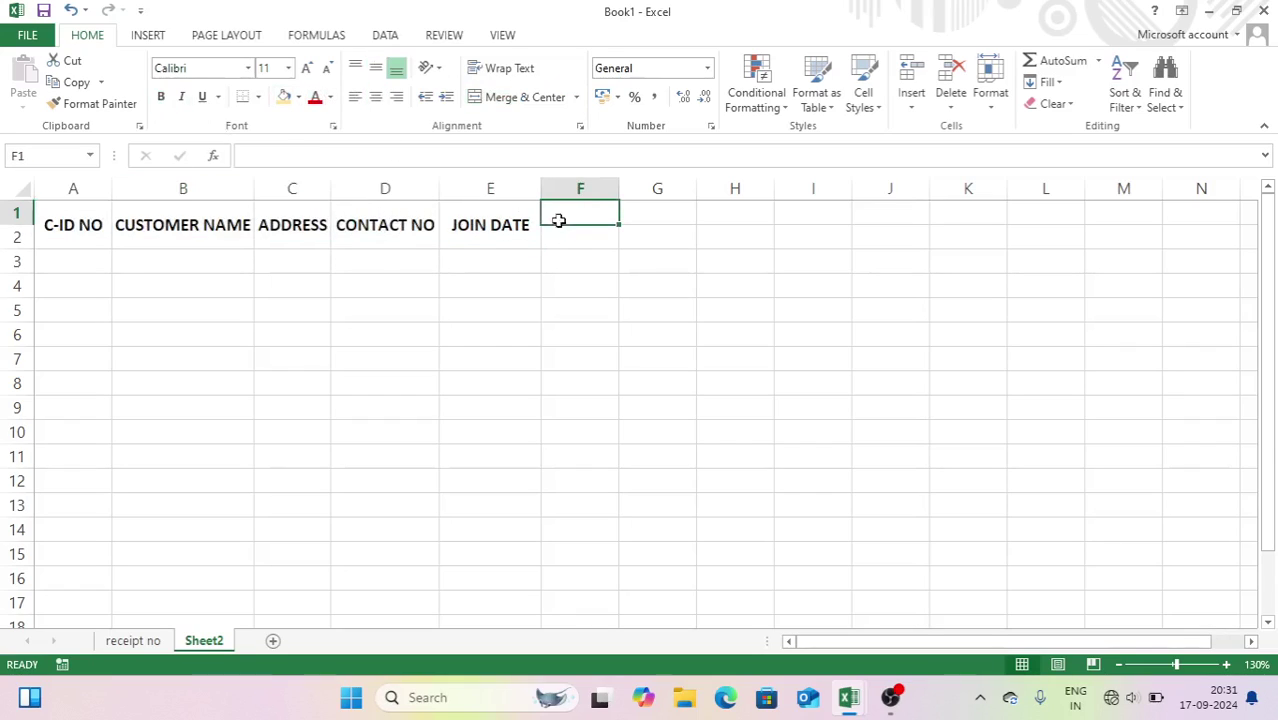
left_click_drag(579, 210, 645, 208)
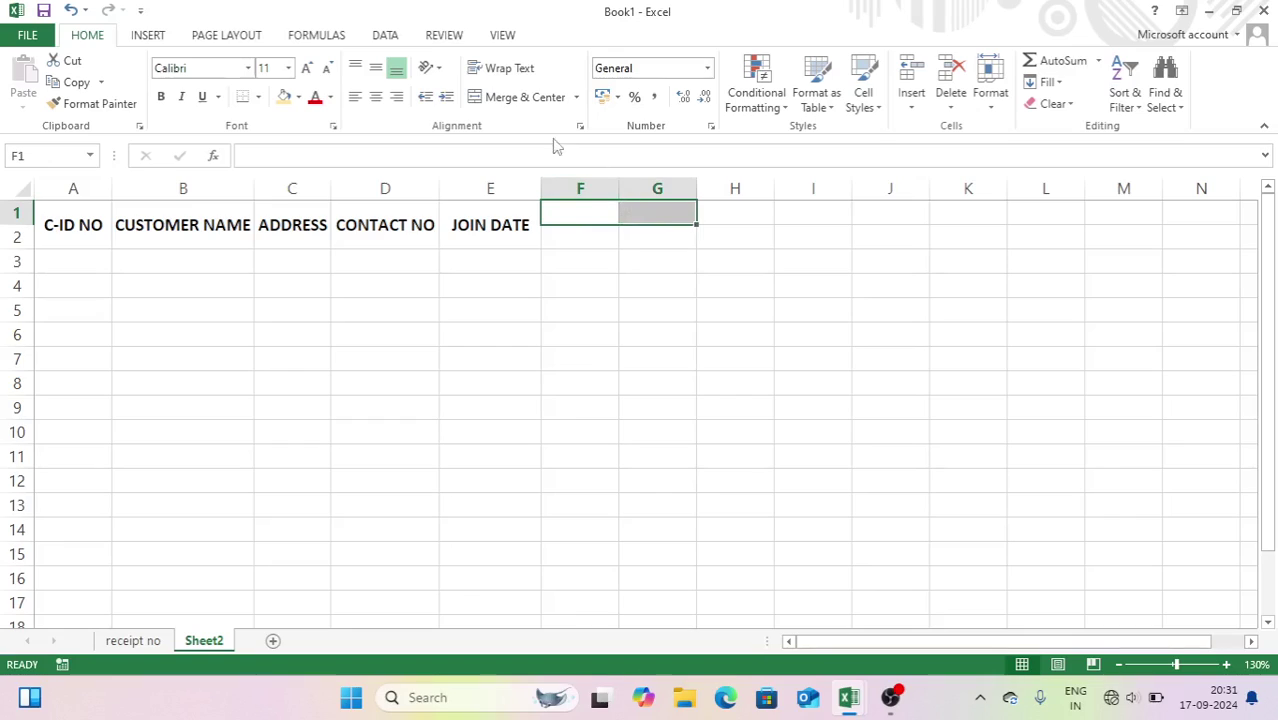
left_click(530, 103)
type("1-SE")
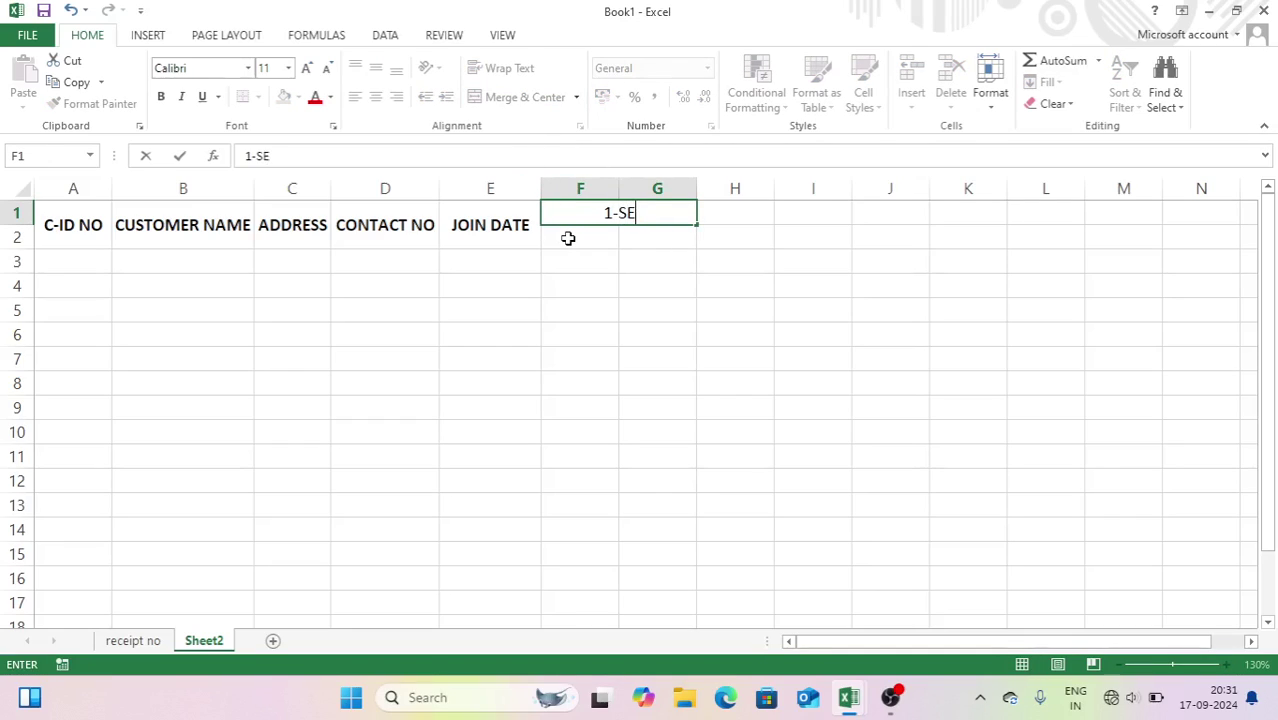
type("P-24")
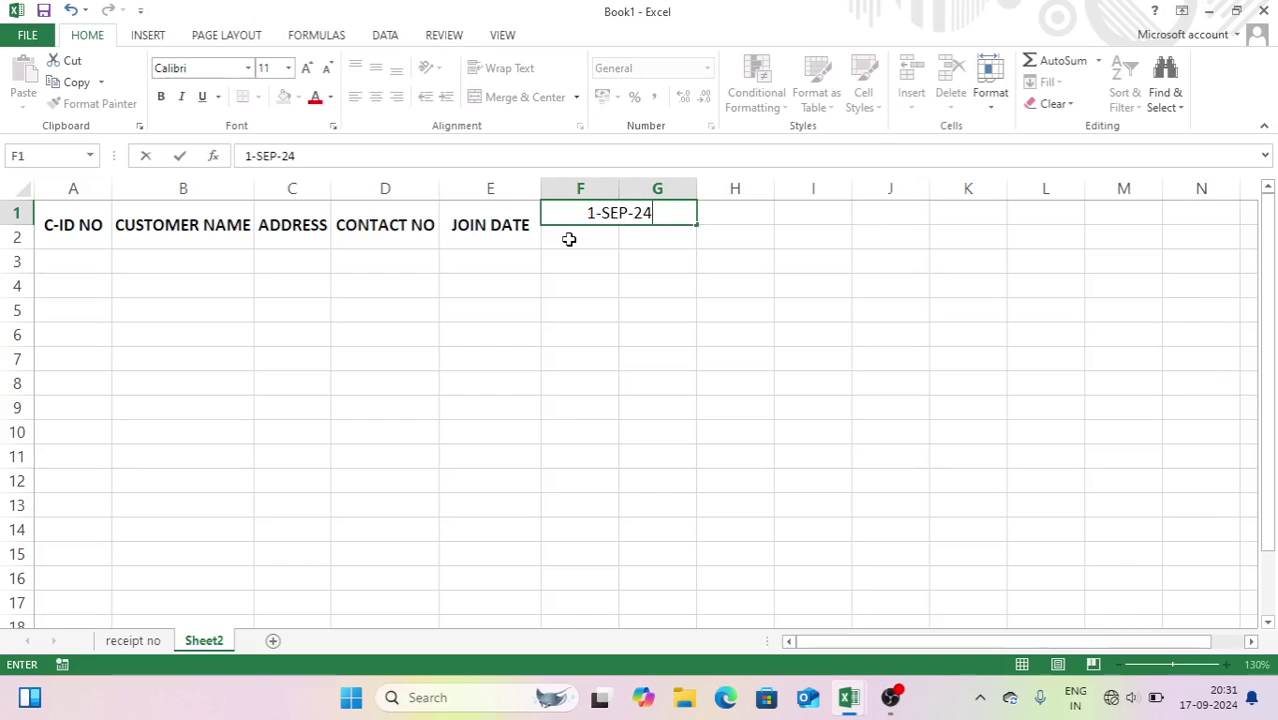
key("Return")
type("AM")
key("Tab")
type("PM")
key("Tab")
- Centre and bold the 01-Sep-24 header block, then fill it right through later dates
left_click_drag(567, 238, 628, 240)
left_click(372, 103)
left_click(568, 245)
left_click_drag(590, 211, 632, 232)
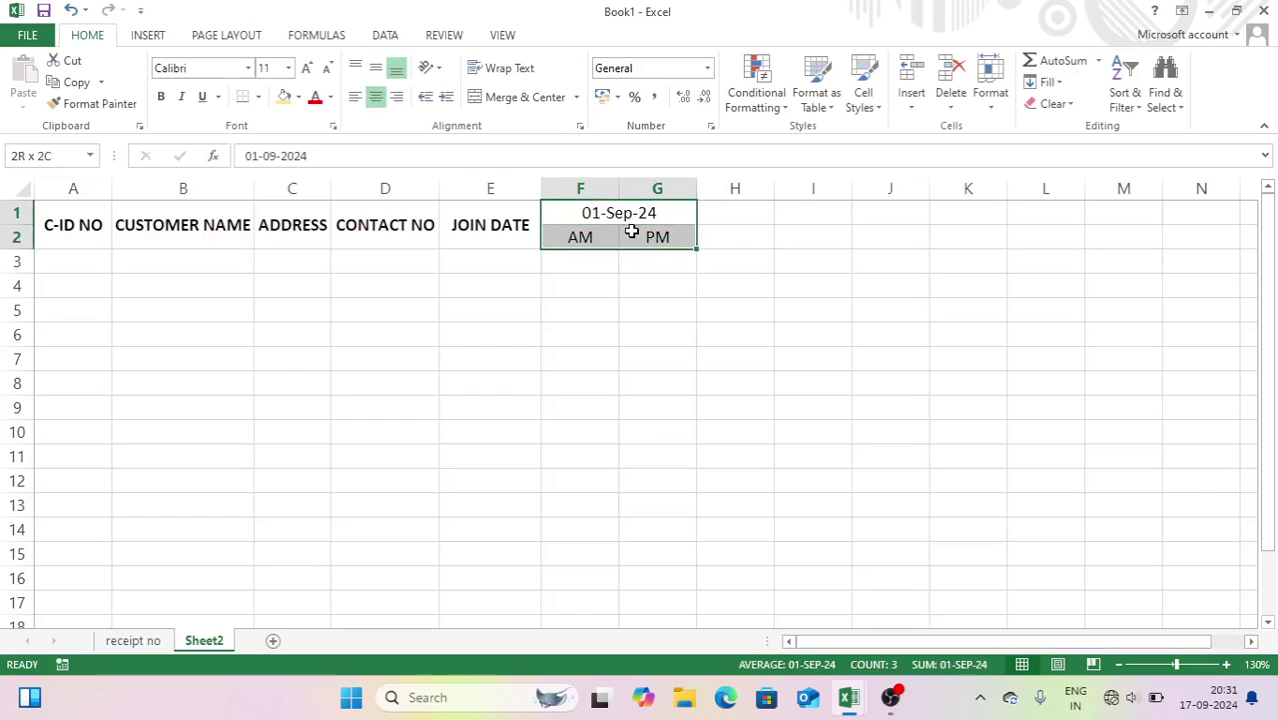
left_click(160, 96)
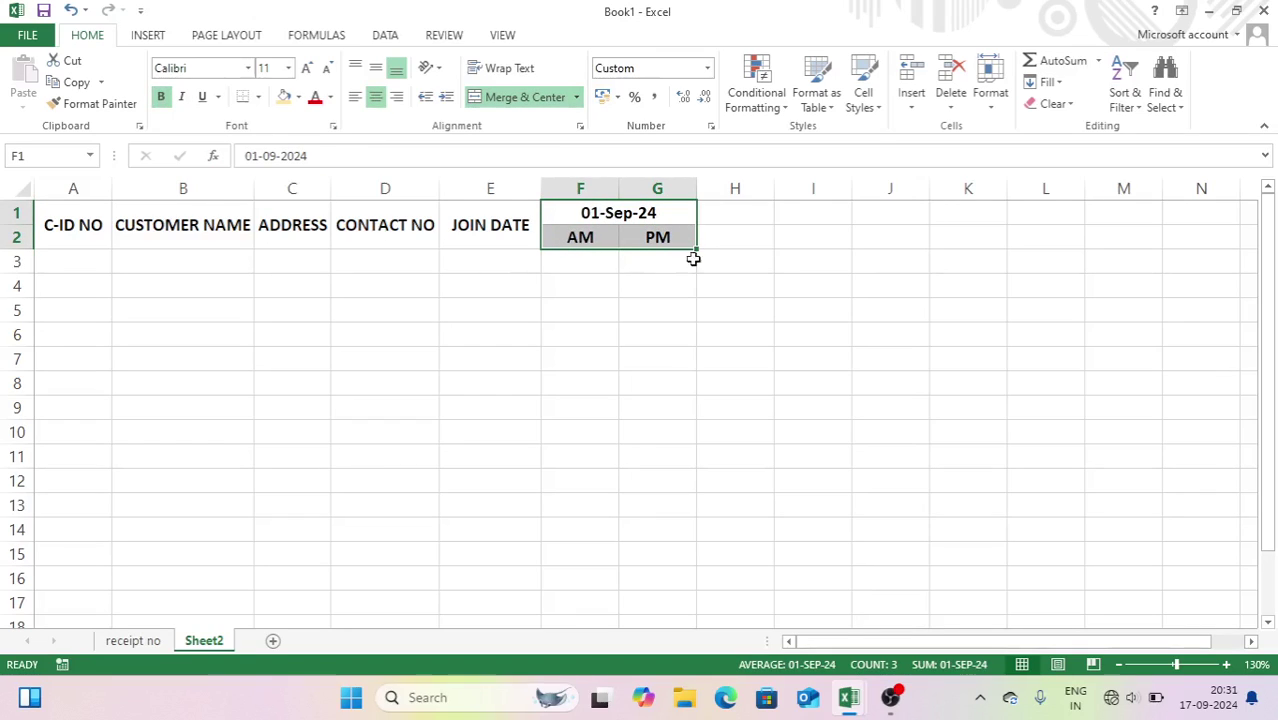
left_click_drag(695, 250, 1115, 254)
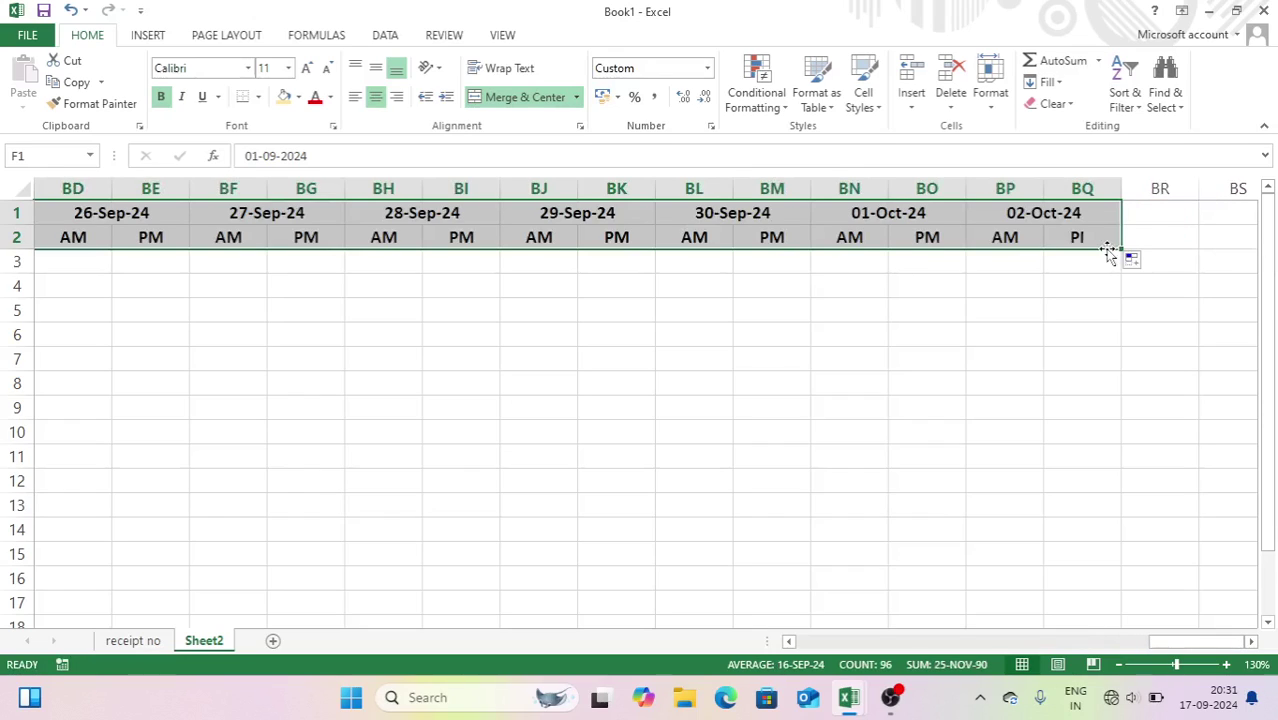
- Delete the extra 01-Oct and 02-Oct columns and merge BN1:BN2
left_click(904, 236)
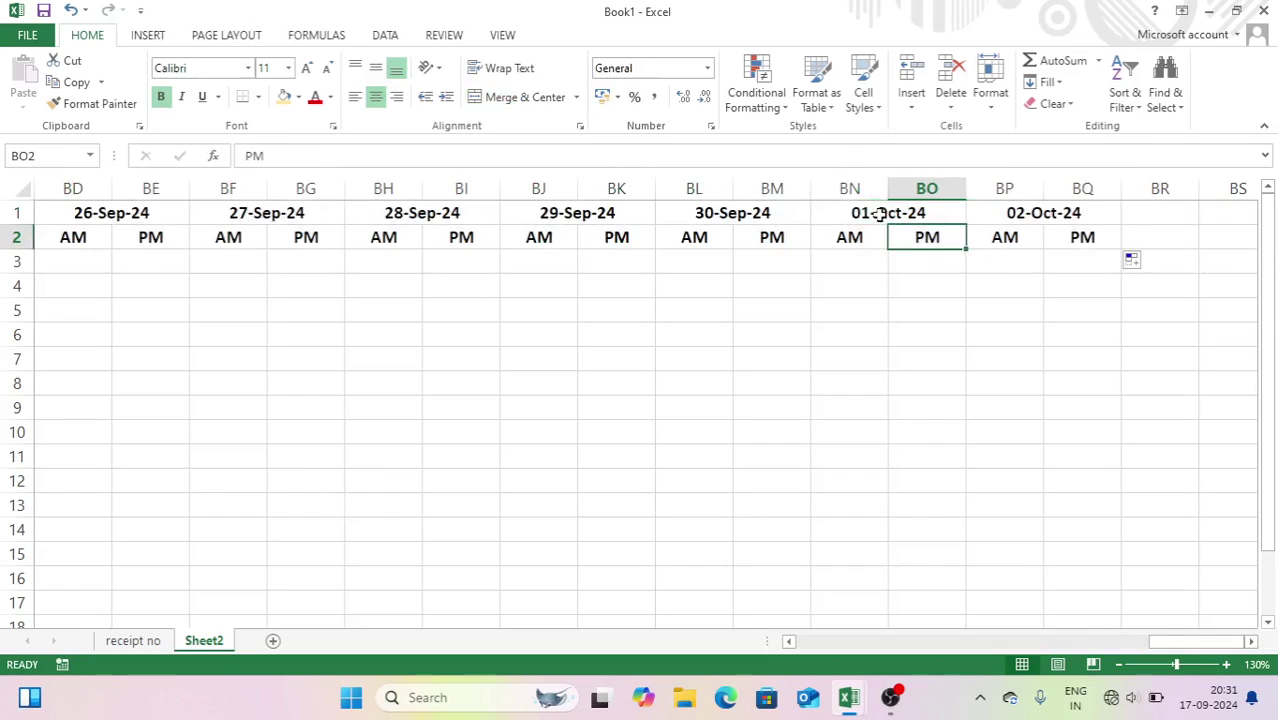
left_click_drag(850, 188, 1070, 212)
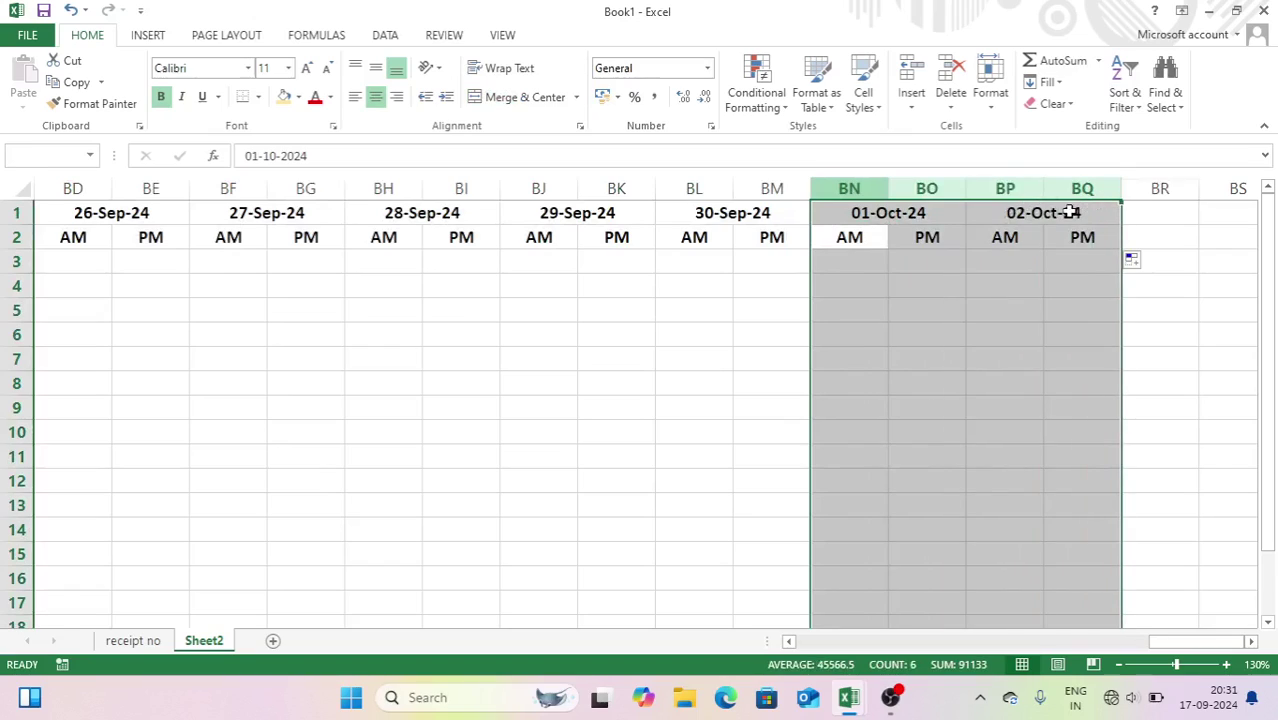
left_click(951, 85)
left_click(846, 226)
left_click_drag(846, 217, 846, 238)
left_click(540, 99)
- Enter TOTAL MORNING in BN1, merge BO1:BO2 and enter TOTAL EVENING
type("TOTAL")
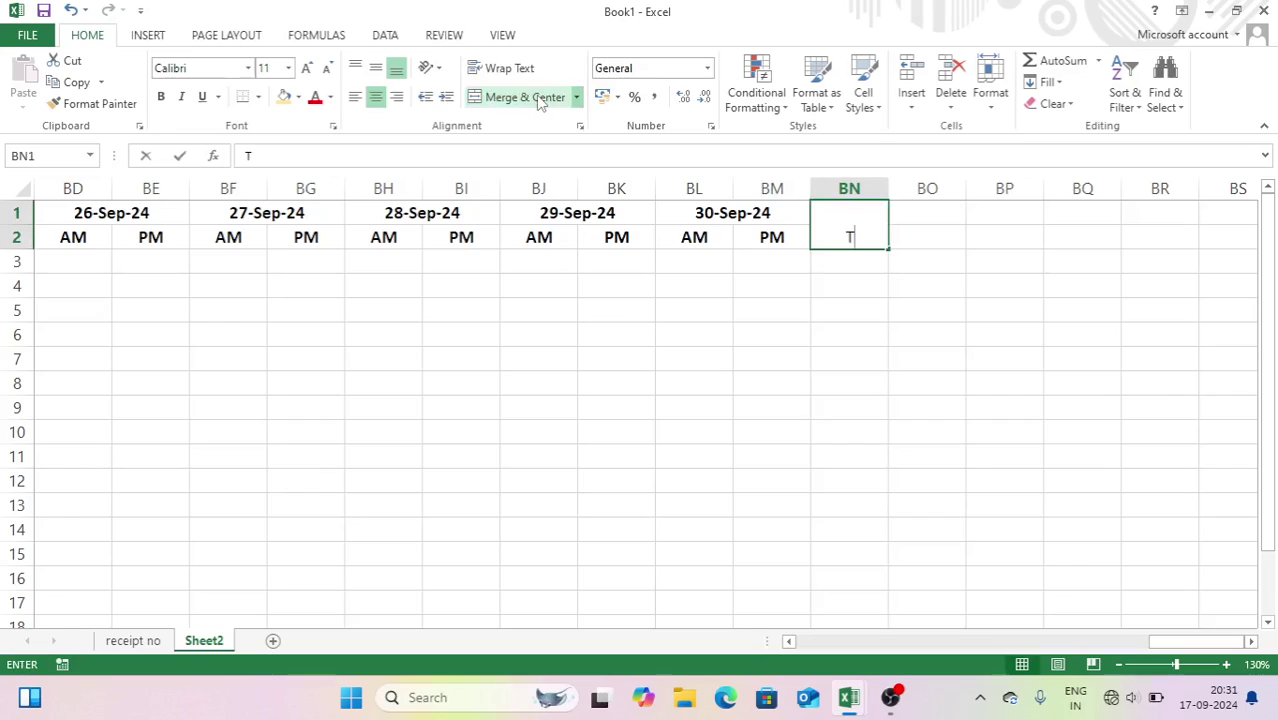
key("Return")
type("MORNING")
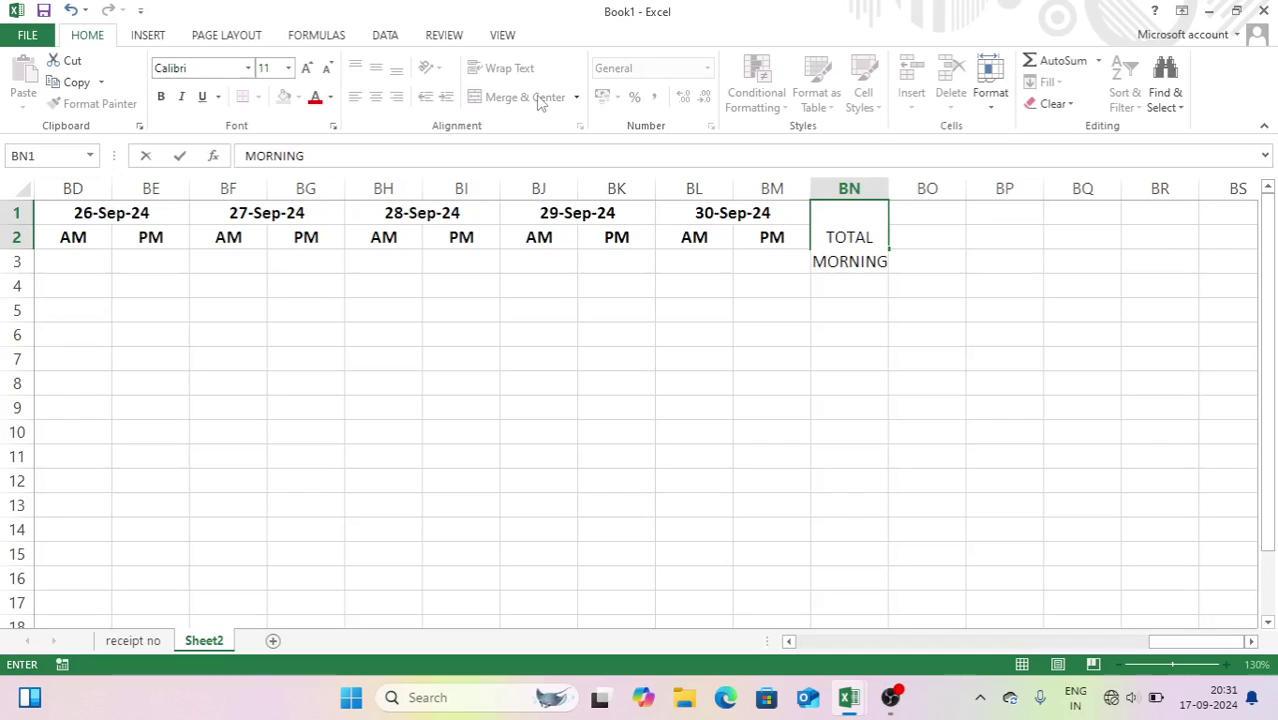
key("Tab")
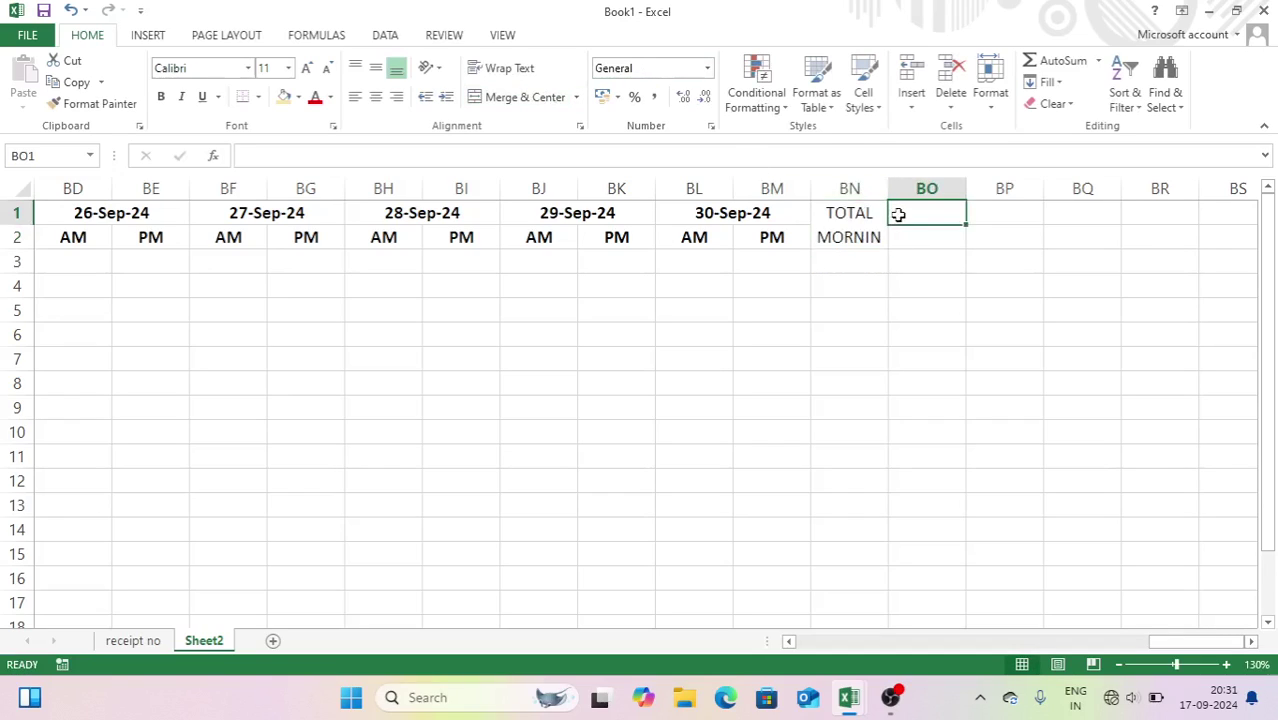
left_click_drag(913, 223, 1175, 247)
left_click(522, 97)
left_click(921, 231)
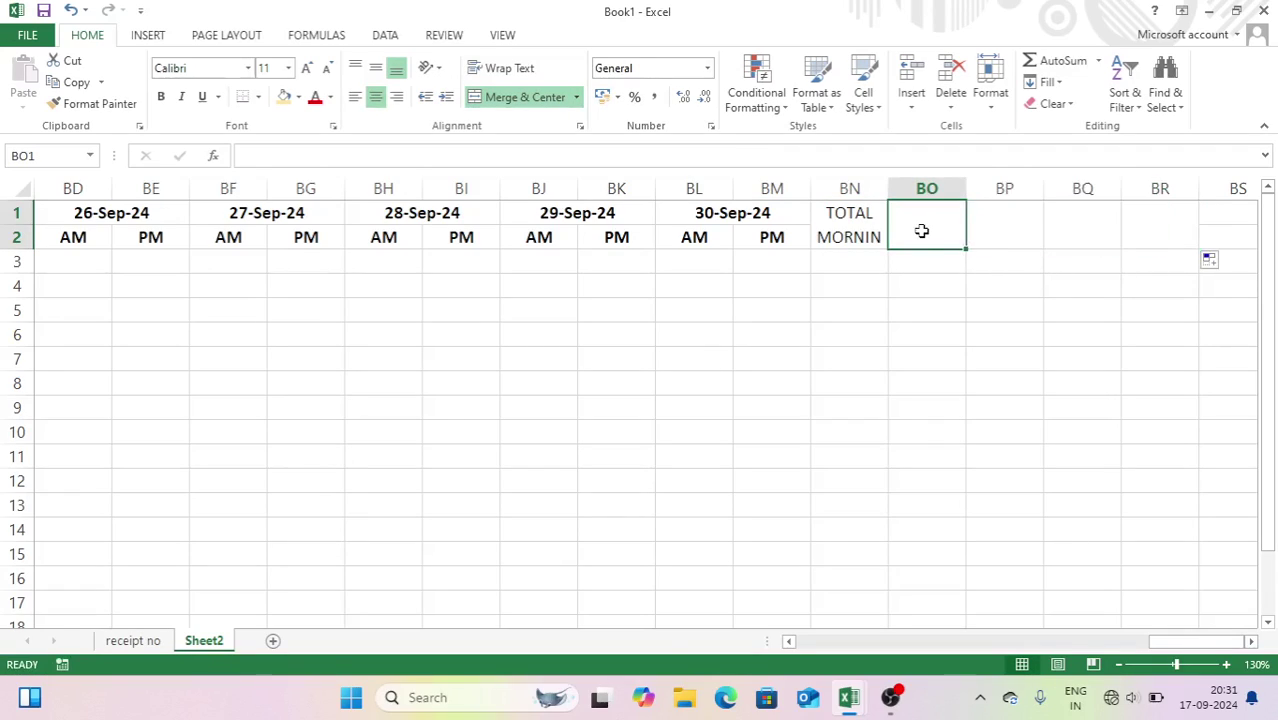
type("TOTAL E")
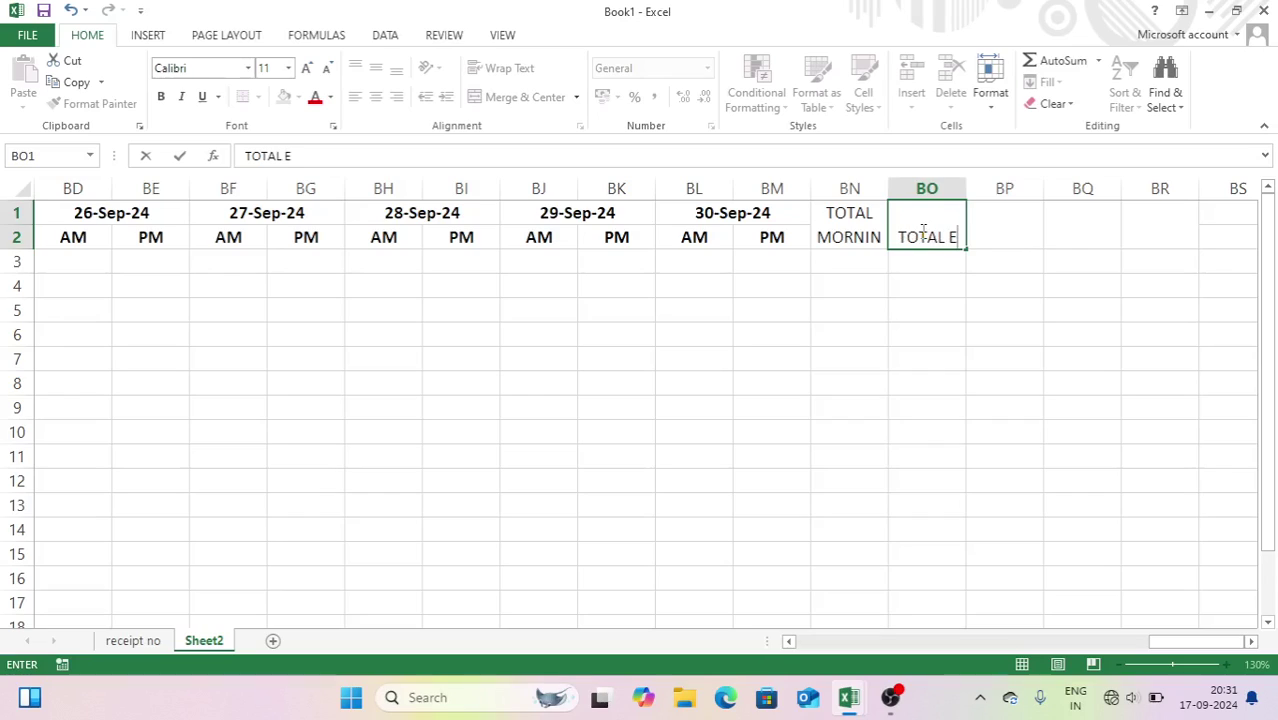
type("VENING")
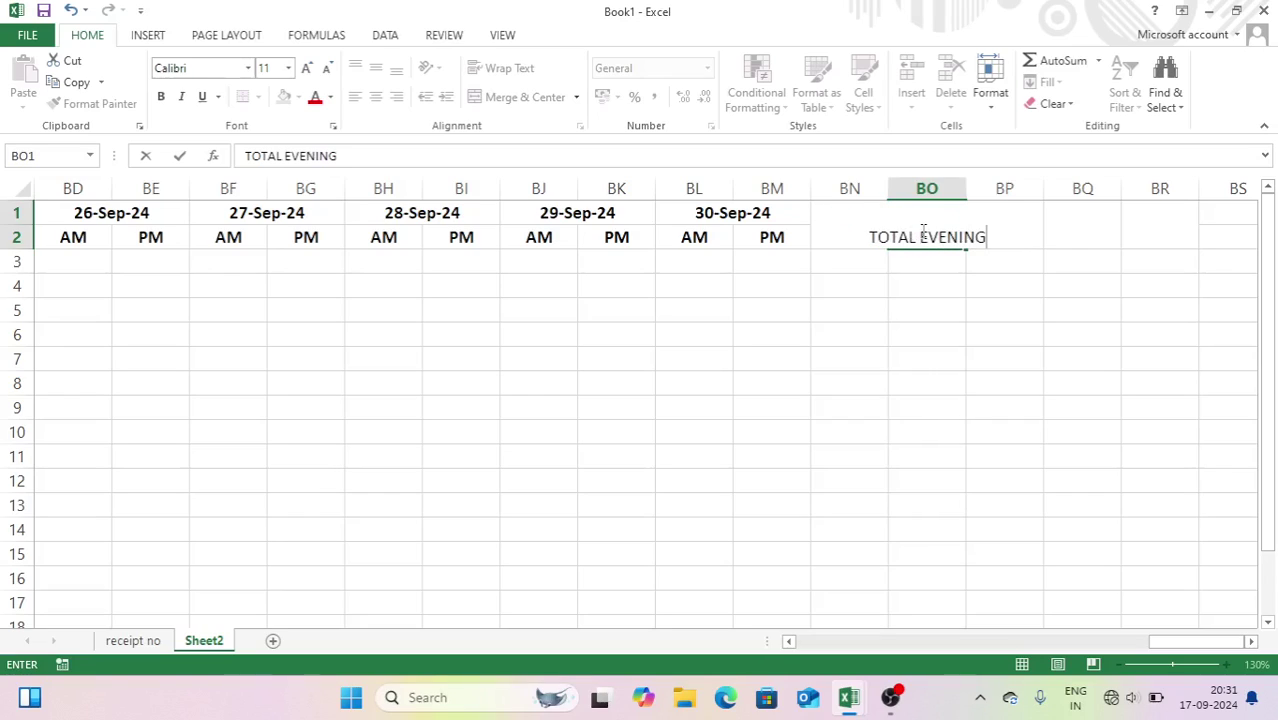
key("Tab")
- Add the TOTAL MILK, RATE and MILK AMOUNT headers in BP1:BR1
type("TOT")
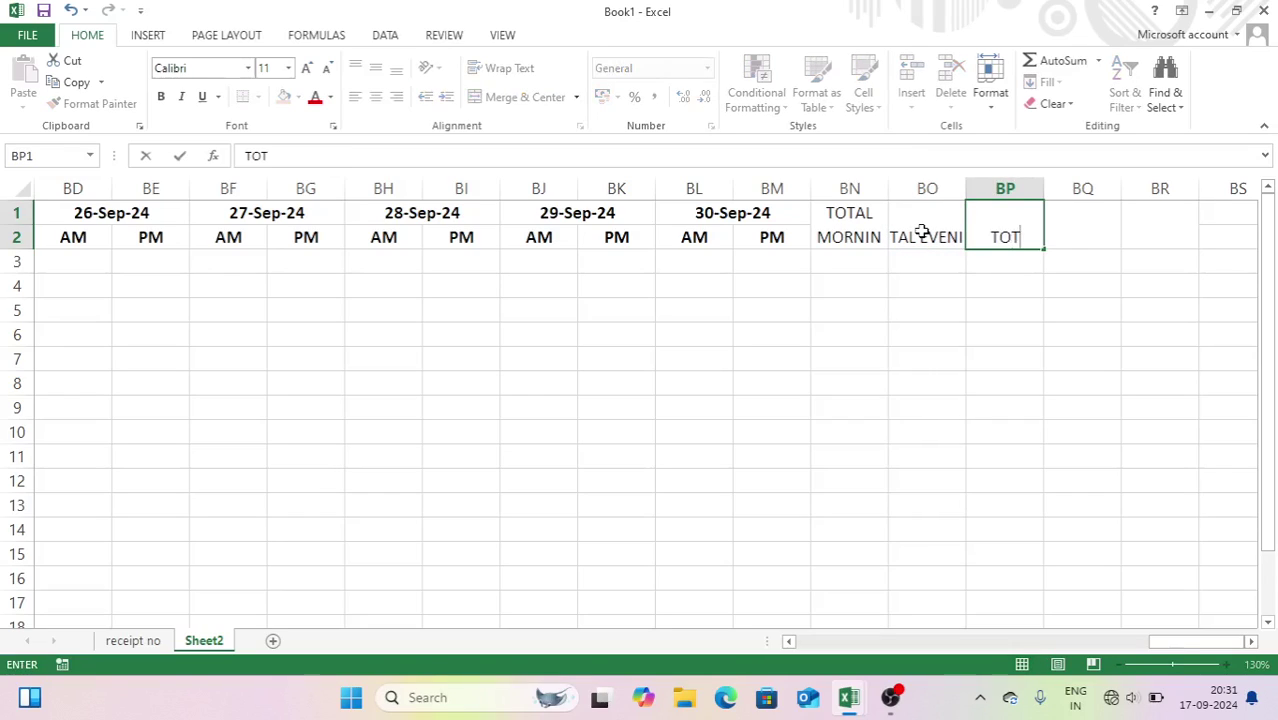
type("AL M")
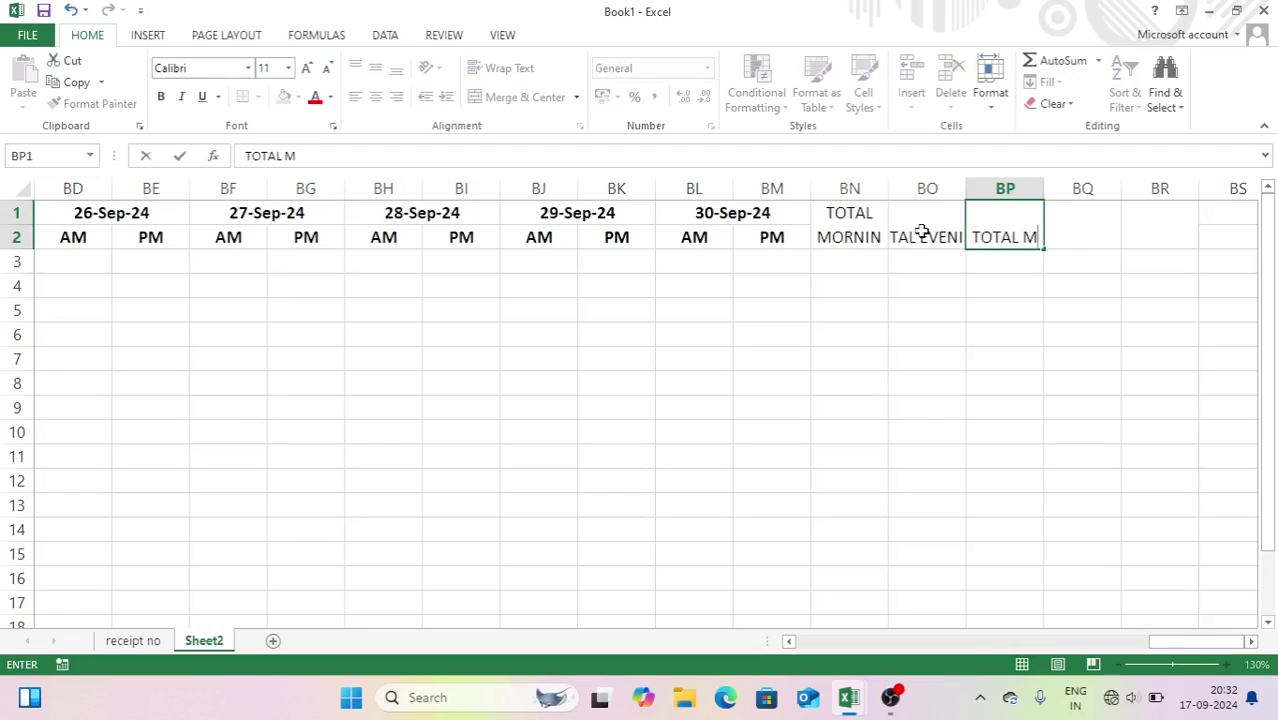
key("BackSpace")
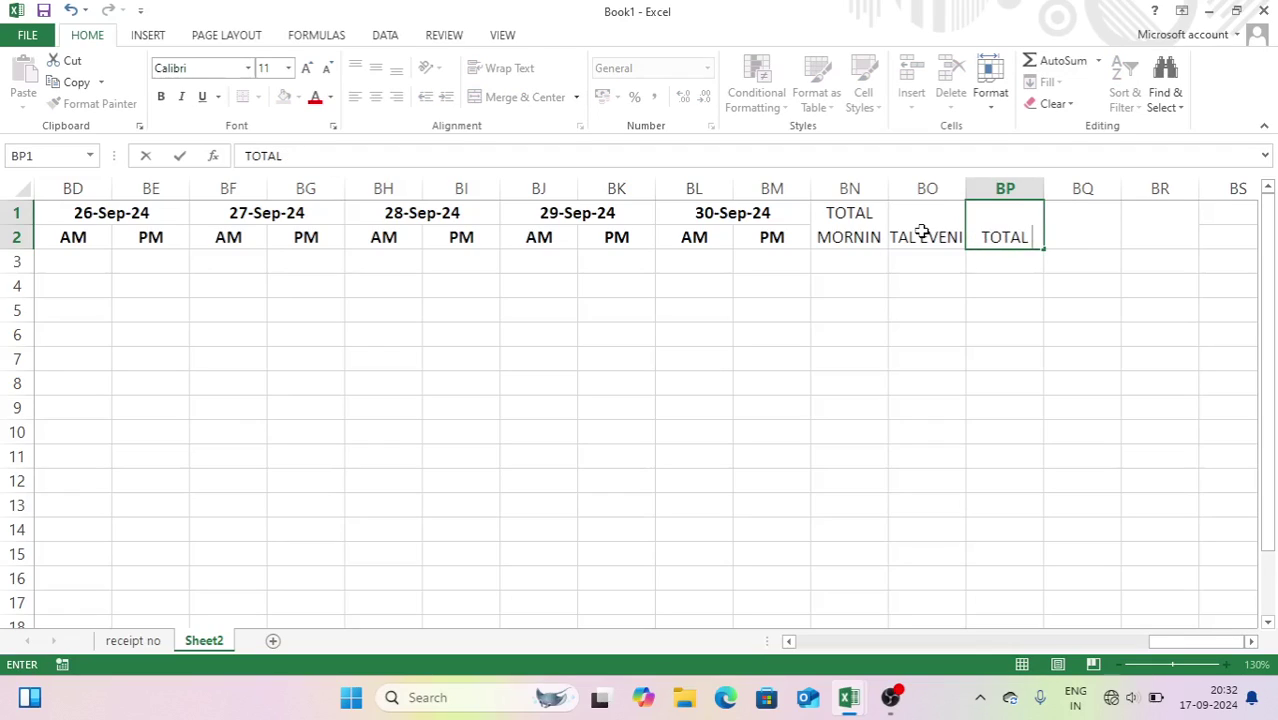
type("MILK")
key("Tab")
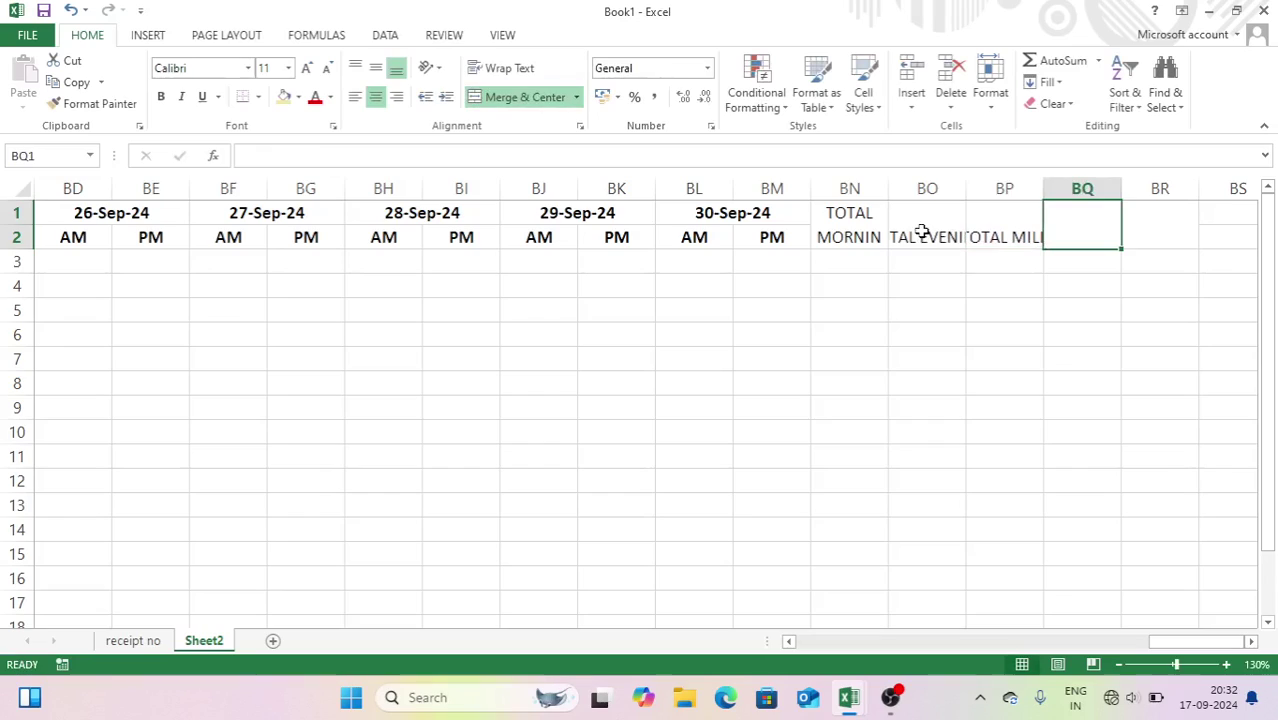
type("RATE")
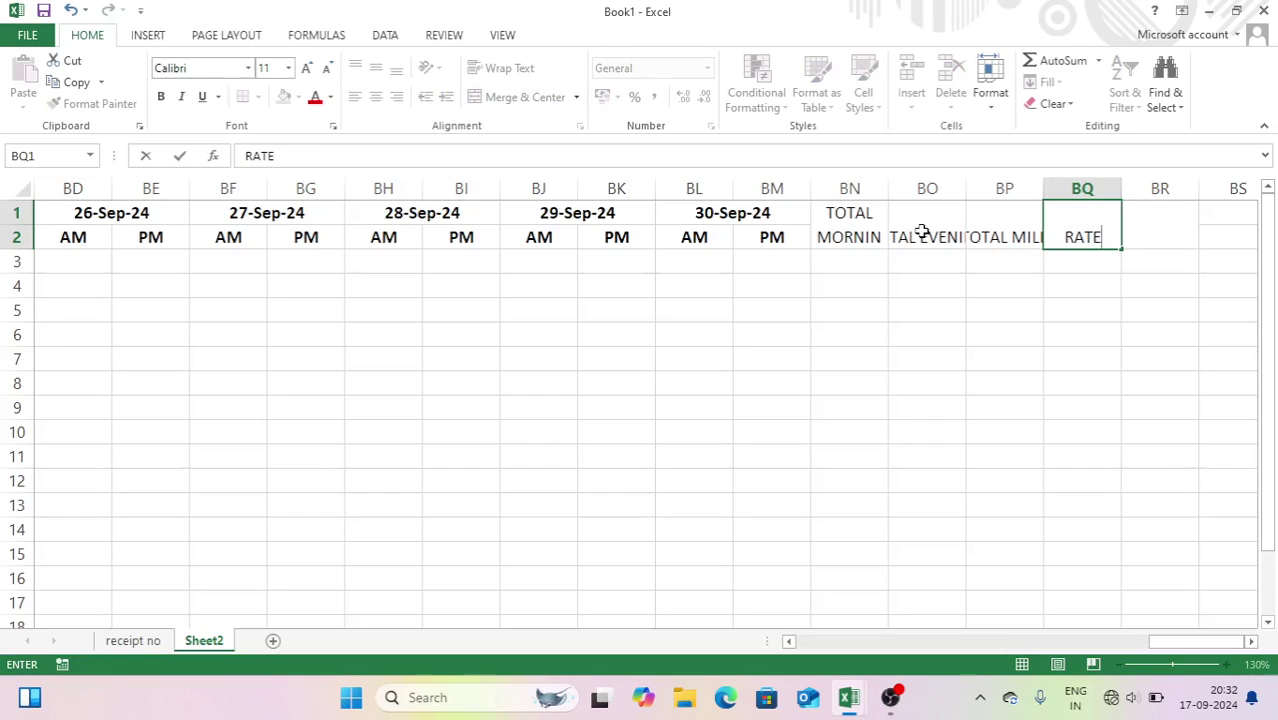
key("Tab")
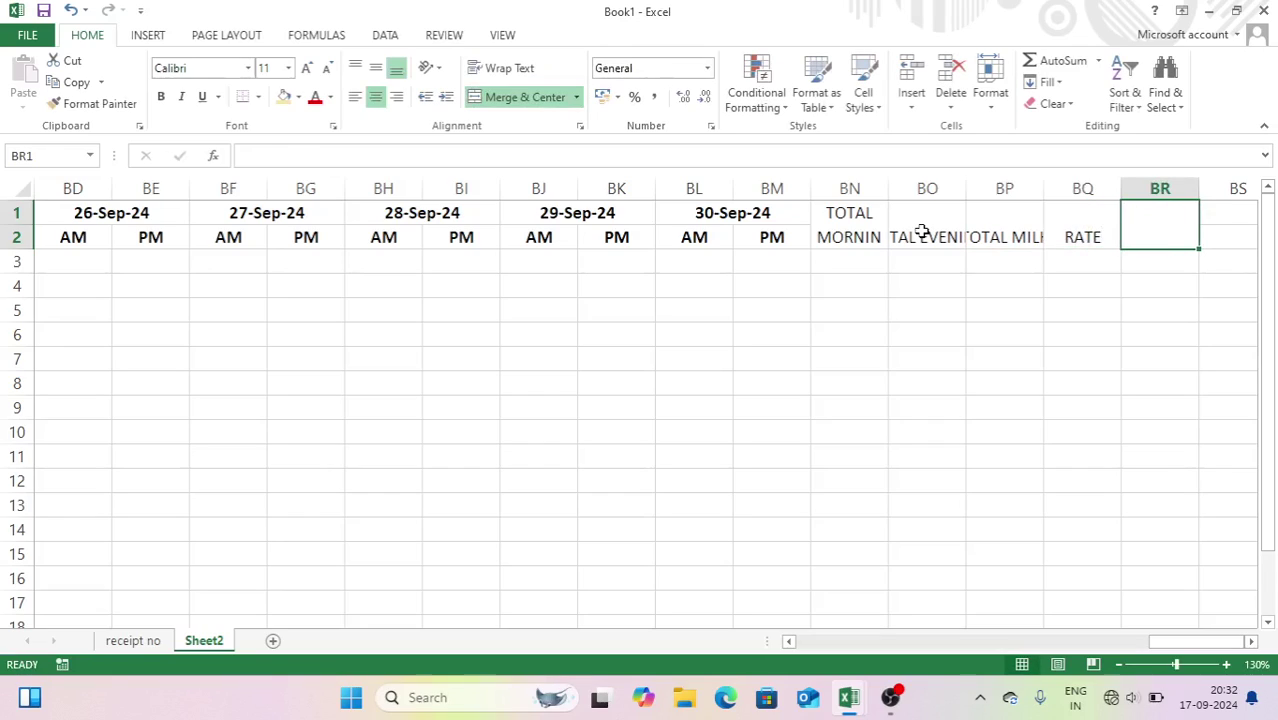
type("MILK AMOUNT")
key("Return")
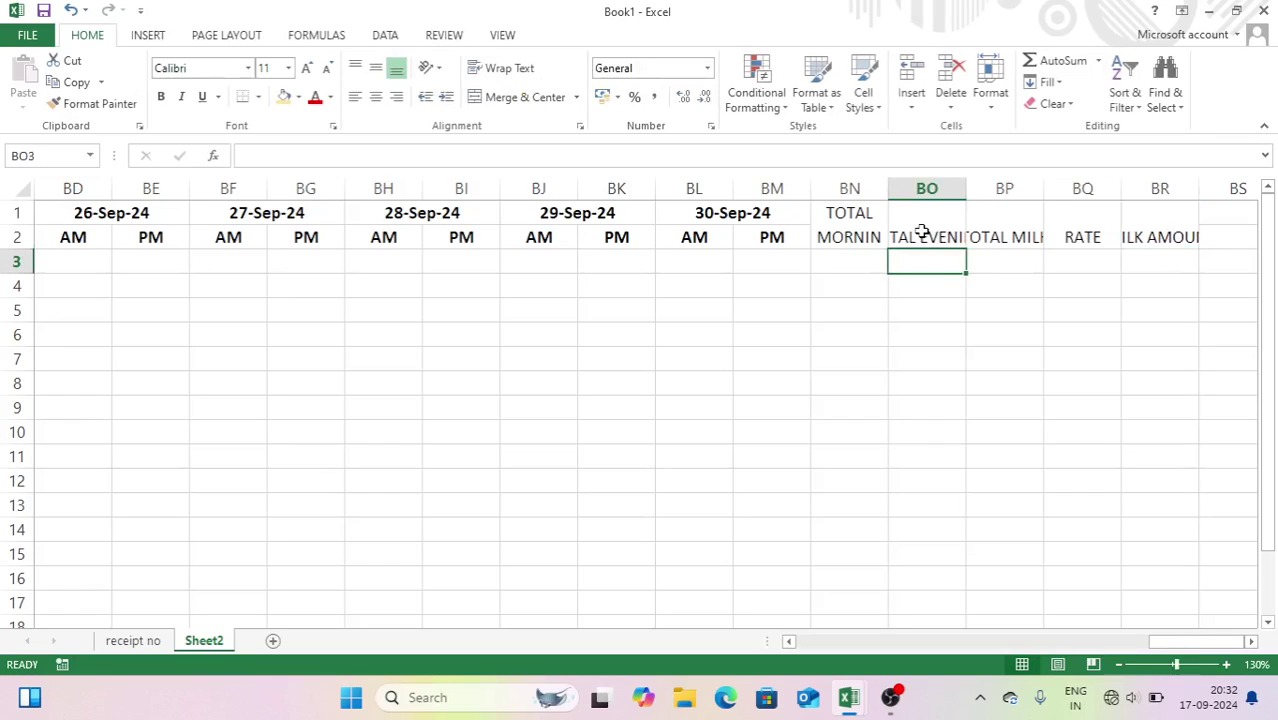
- Wrap text on headers BO1:BR2 and make BN1:BR2 bold
left_click_drag(921, 231, 1137, 232)
left_click(519, 70)
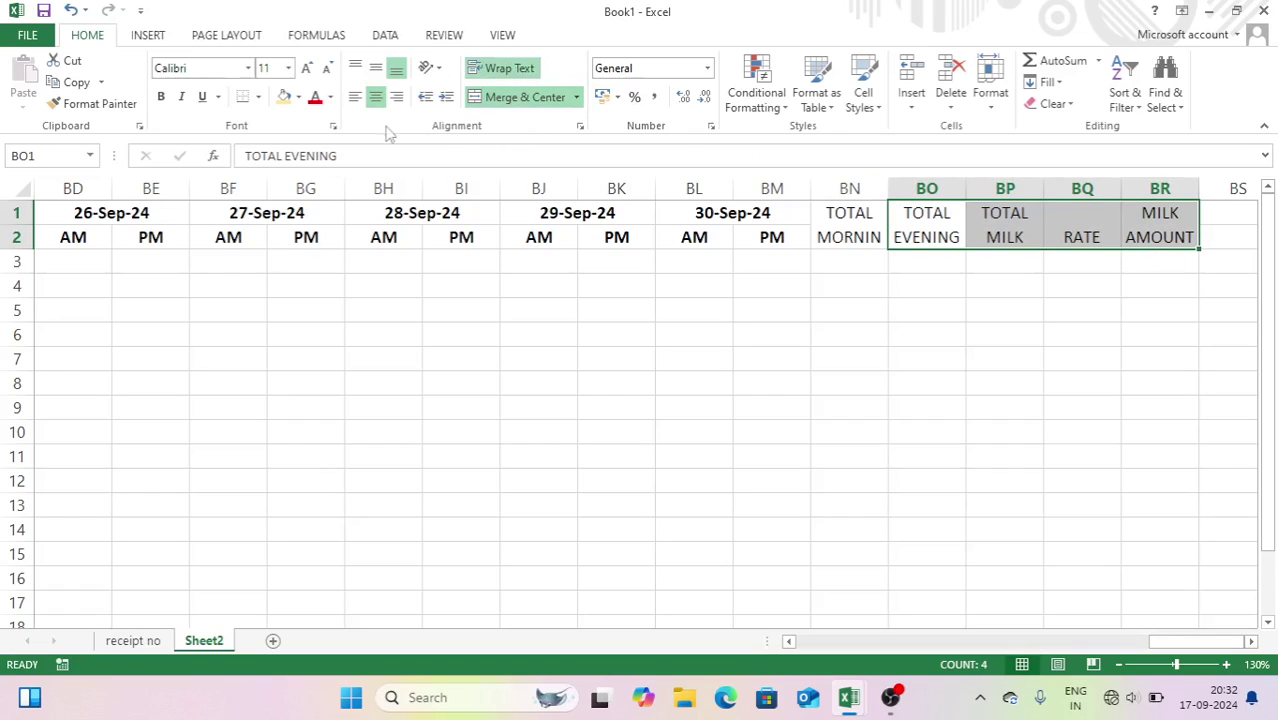
left_click_drag(846, 222, 1141, 228)
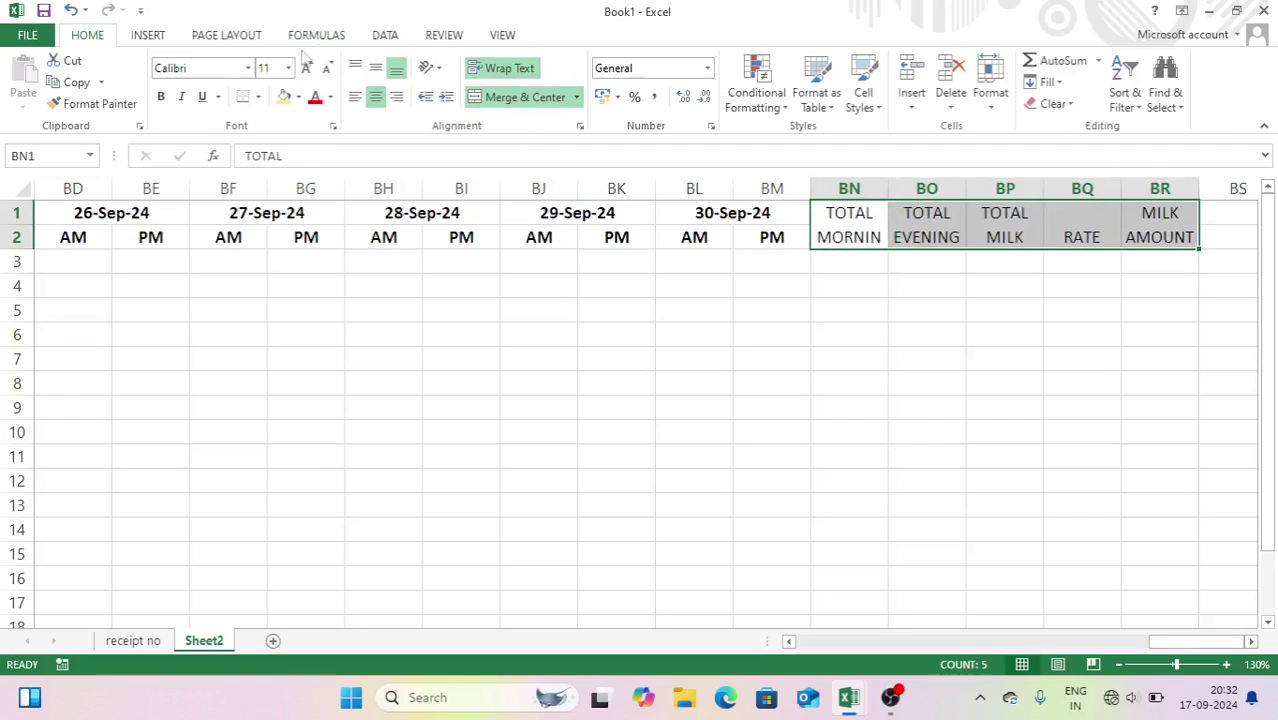
left_click(161, 97)
- Fill both header rows A1:BR2 with yellow
left_click(642, 310)
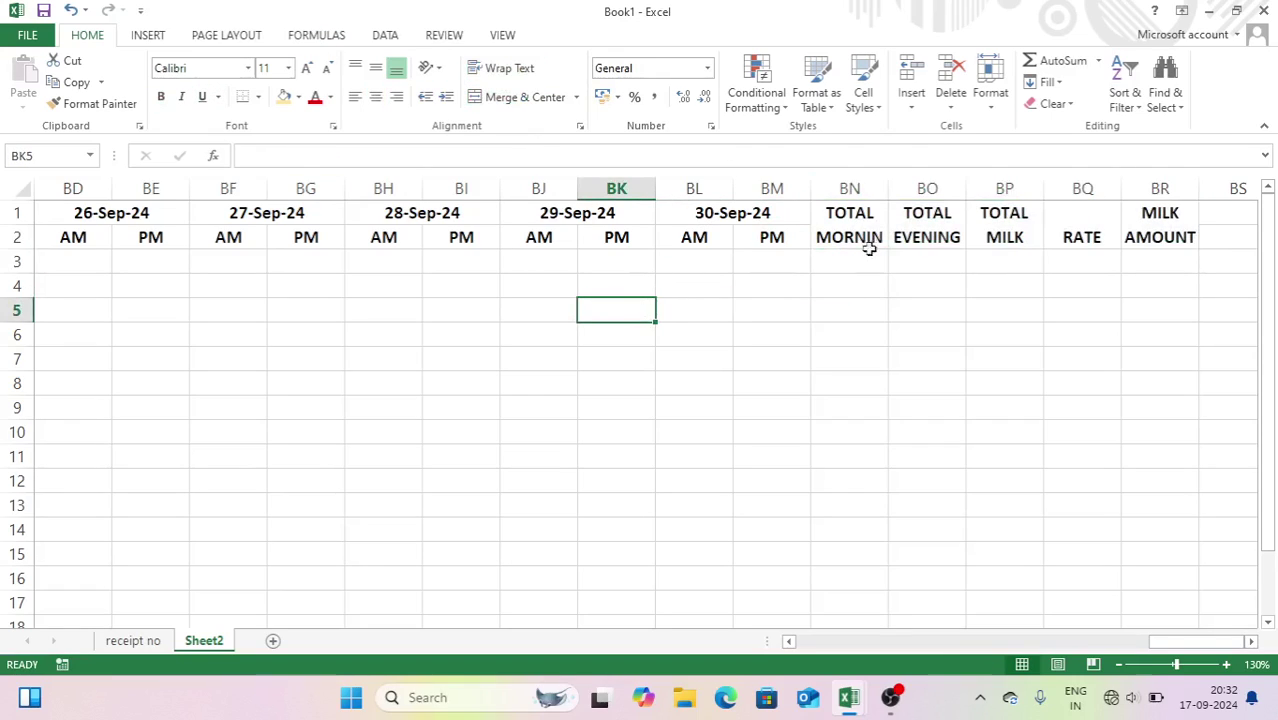
left_click_drag(1168, 230, 3, 150)
left_click(285, 100)
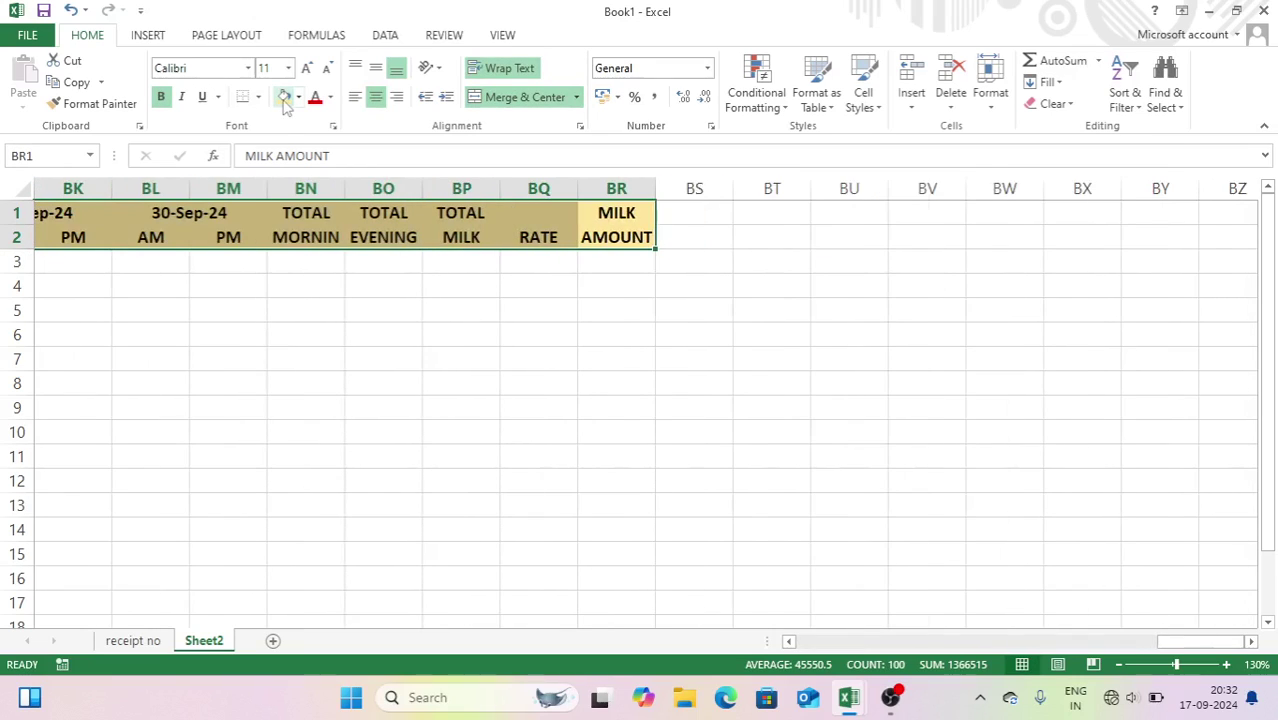
- Extend the selection to row 15 and apply All Borders to the table
key("shift+Down")
key("shift+Down")
key("shift+Down")
key("shift+Down")
key("shift+Down")
key("shift+Down")
key("shift+Down")
key("shift+Down")
key("shift+Down")
key("shift+Down")
key("shift+Down")
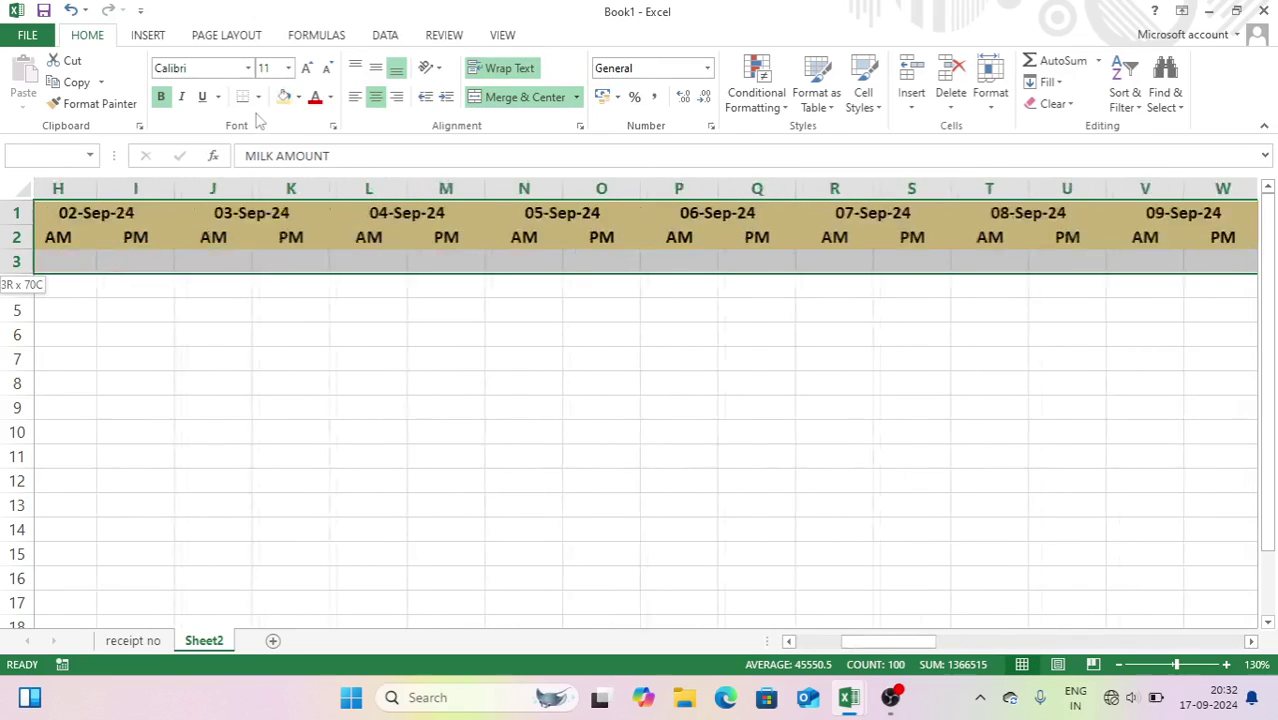
key("shift+Down")
key("shift+Down")
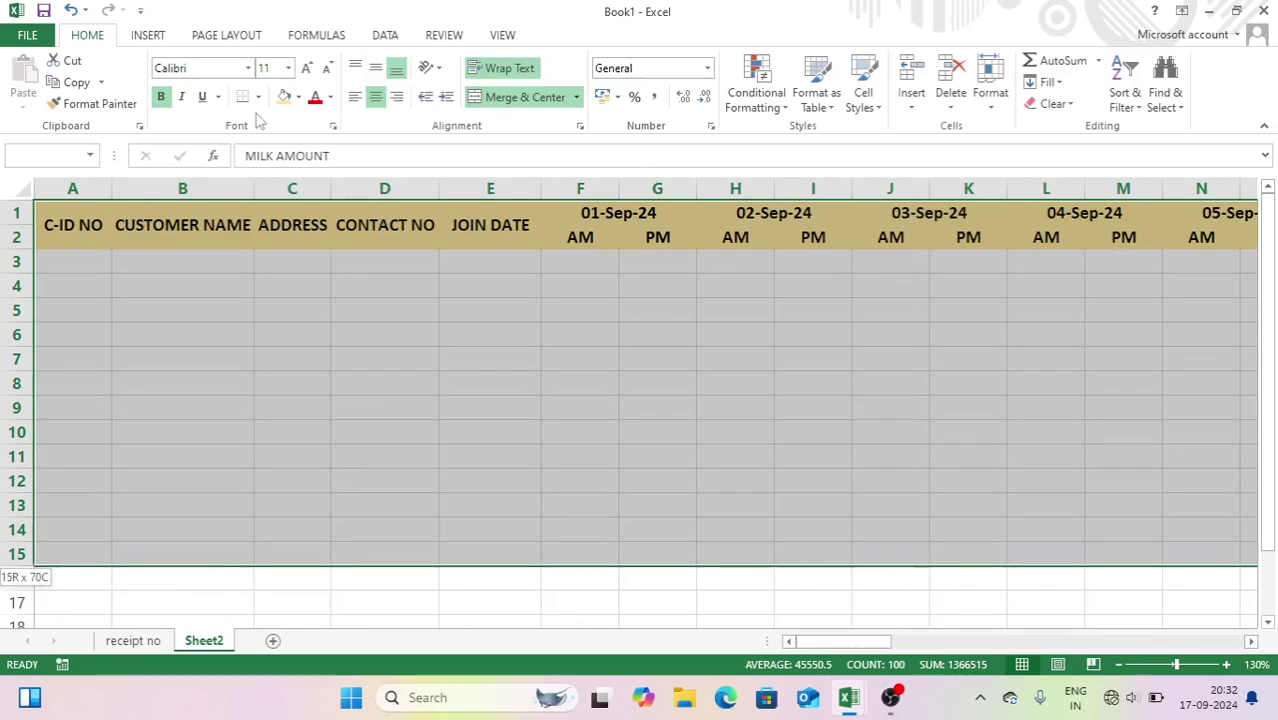
left_click(259, 97)
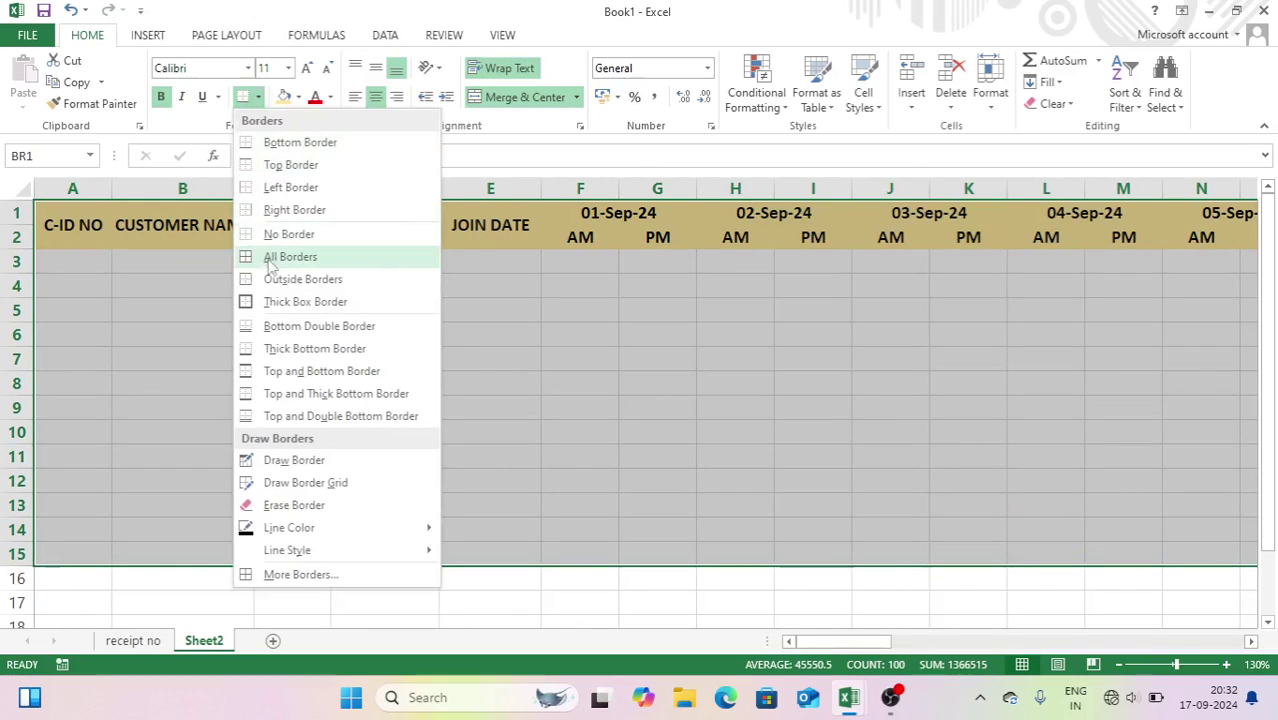
left_click(275, 257)
left_click(330, 336)
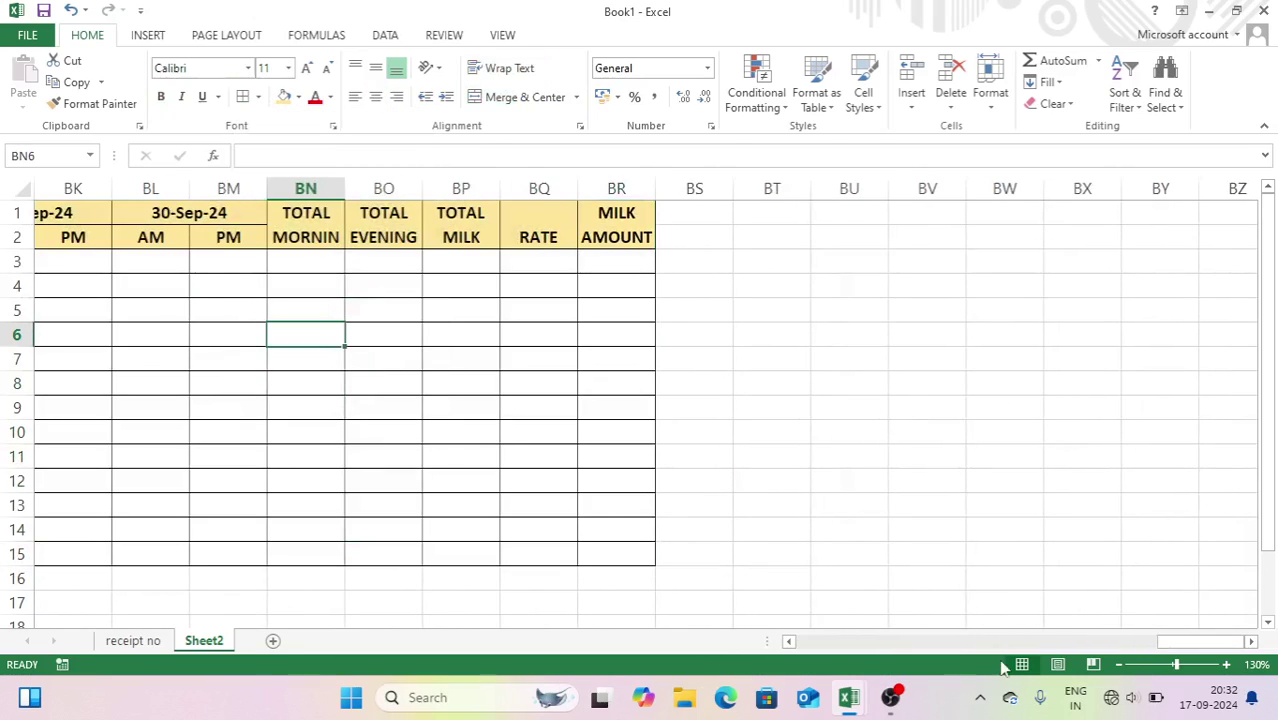
left_click_drag(1190, 641, 776, 632)
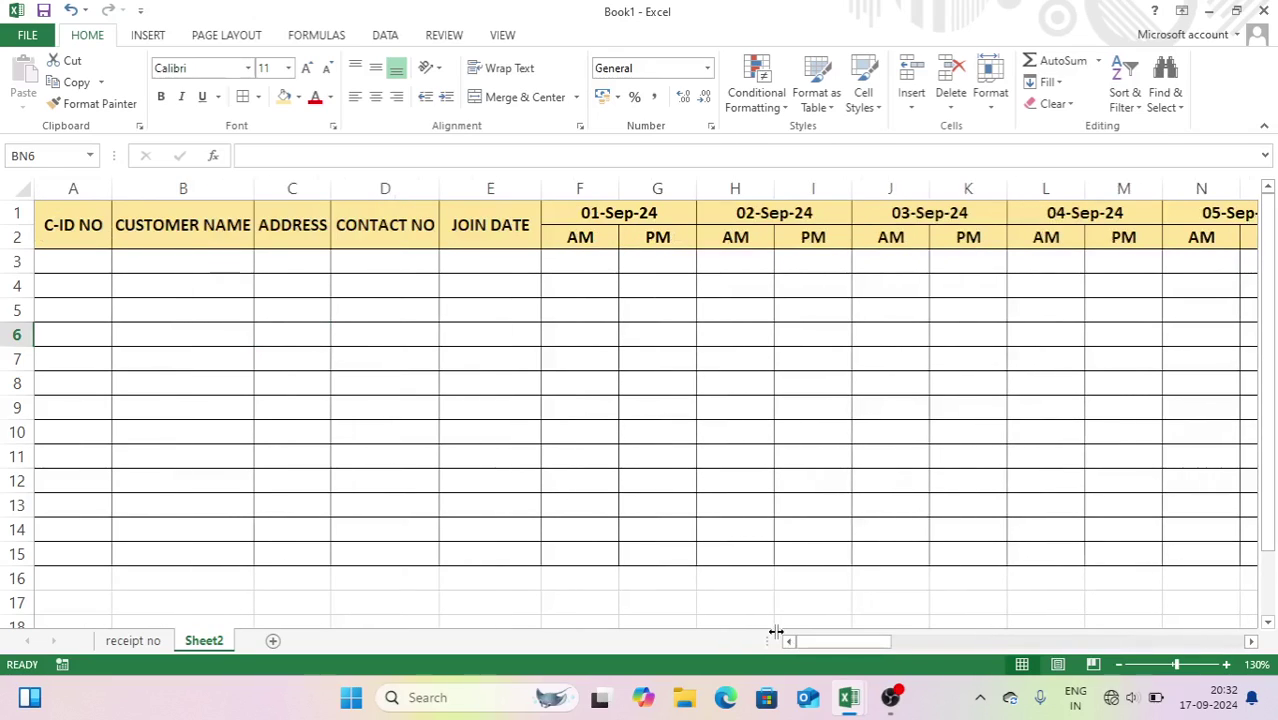
- Number the C-ID NO column 1 to 13 down to row 15, centred
left_click(75, 257)
type("1")
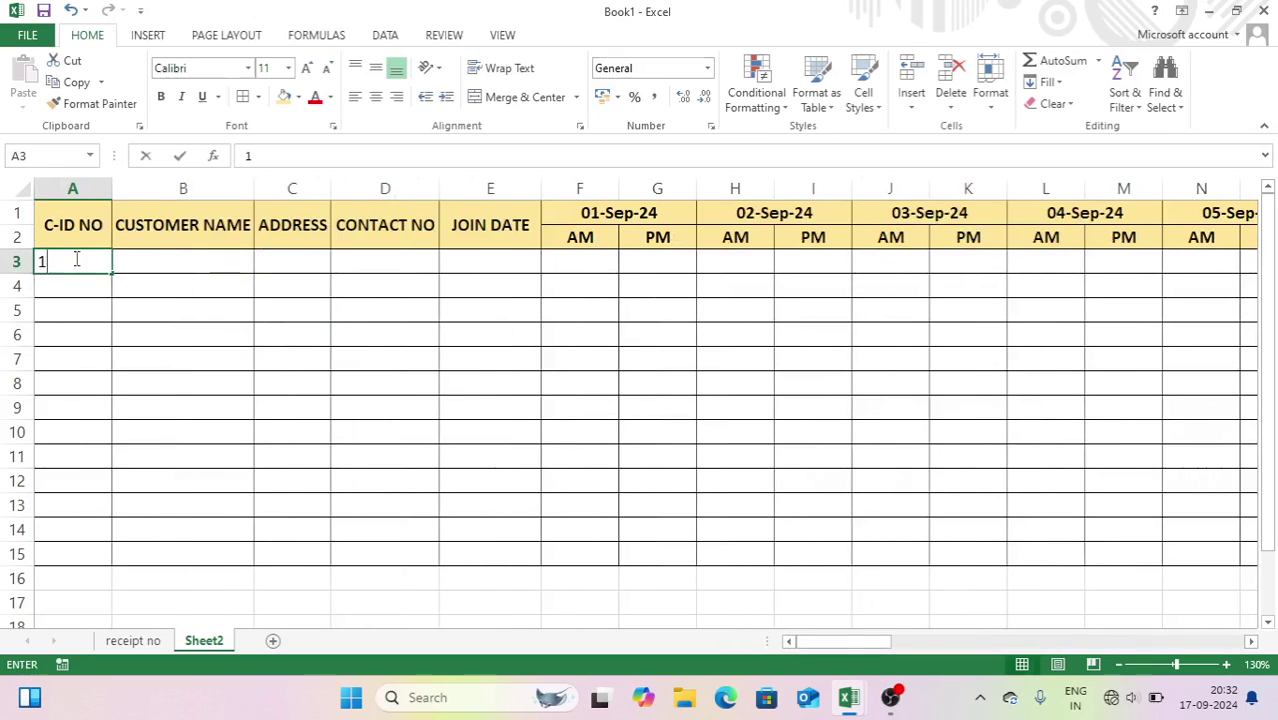
key("Return")
left_click(75, 258)
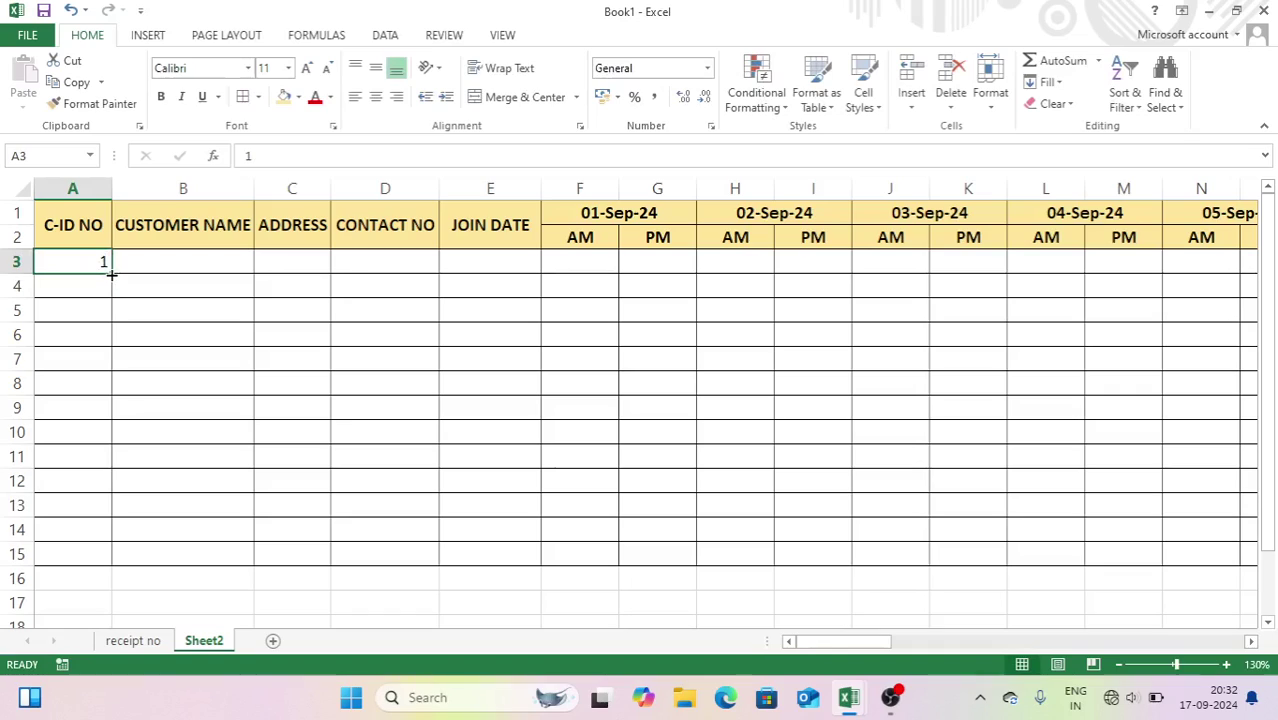
left_click_drag(111, 273, 114, 556)
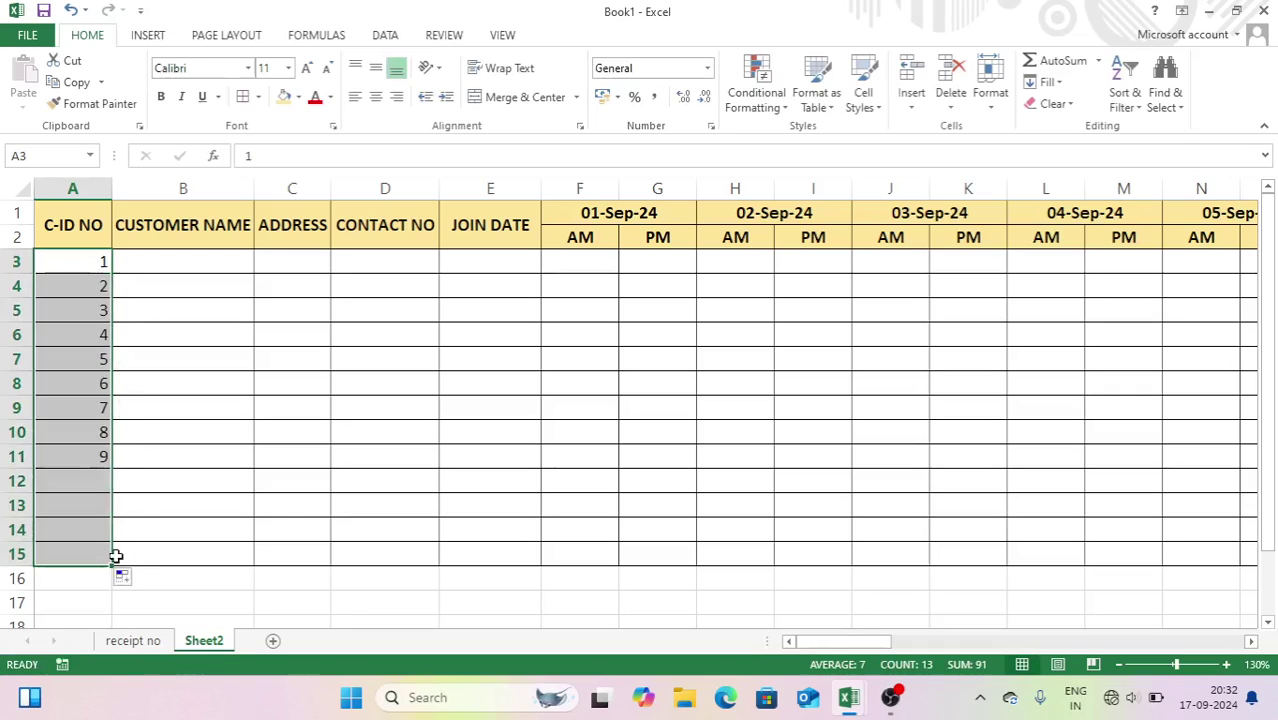
left_click(375, 97)
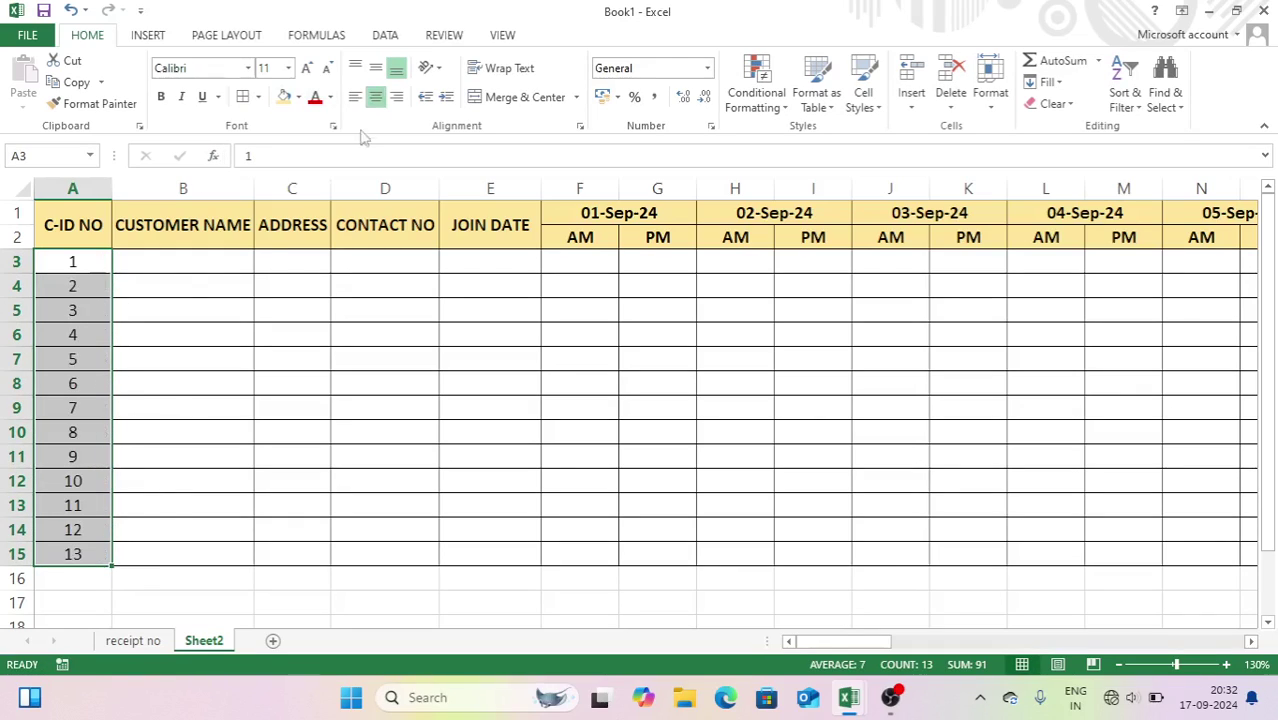
left_click(174, 288)
- Enter ROHIT as the first customer name in B3
left_click(183, 261)
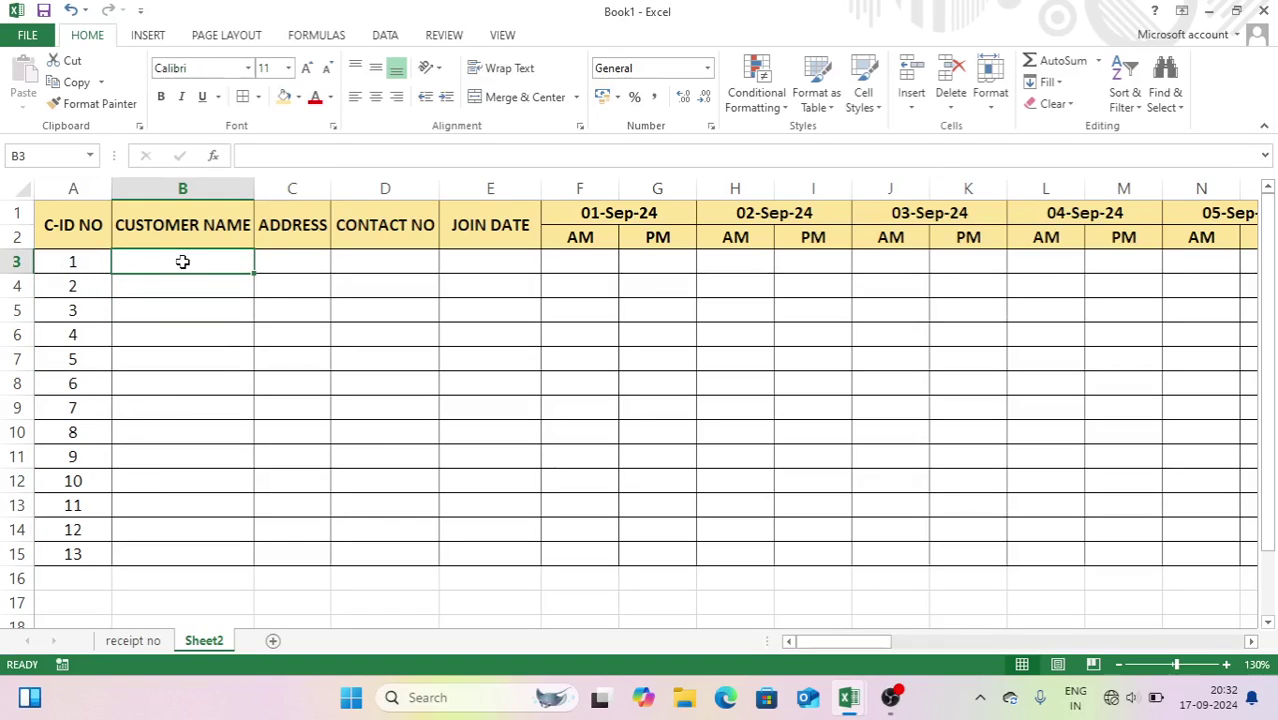
type("ROHIT")
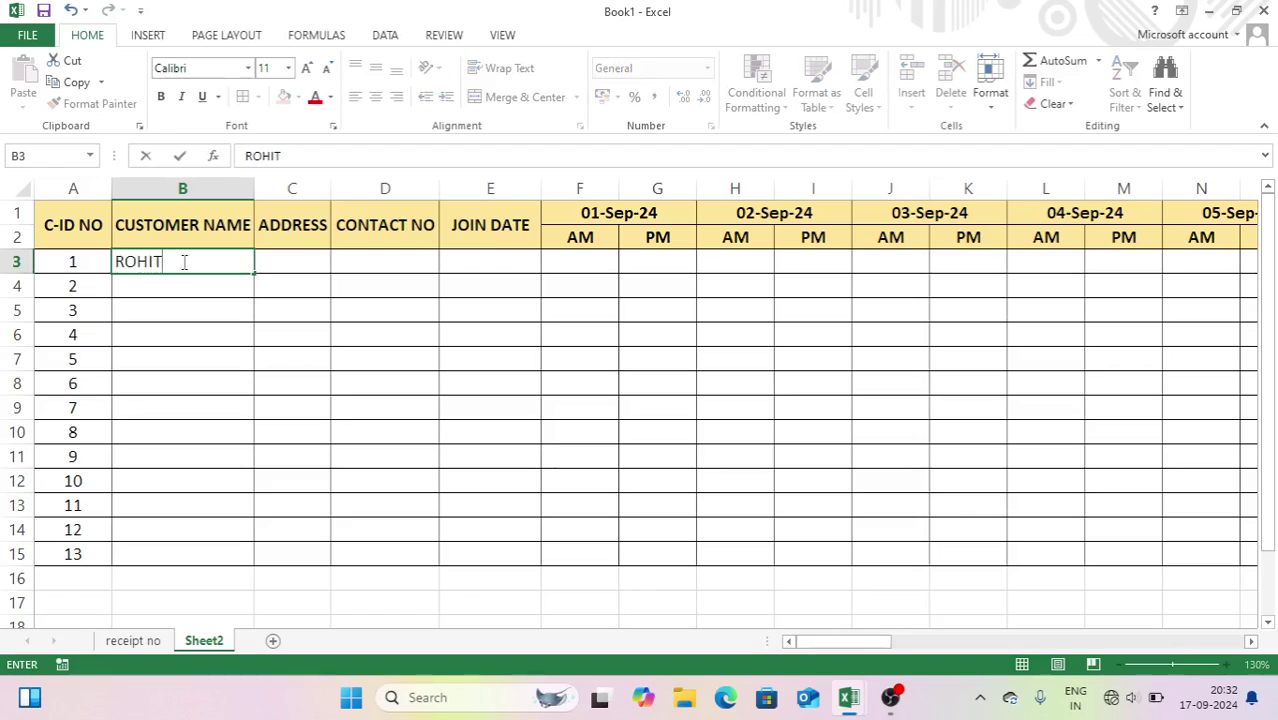
key("Return")
left_click(309, 313)
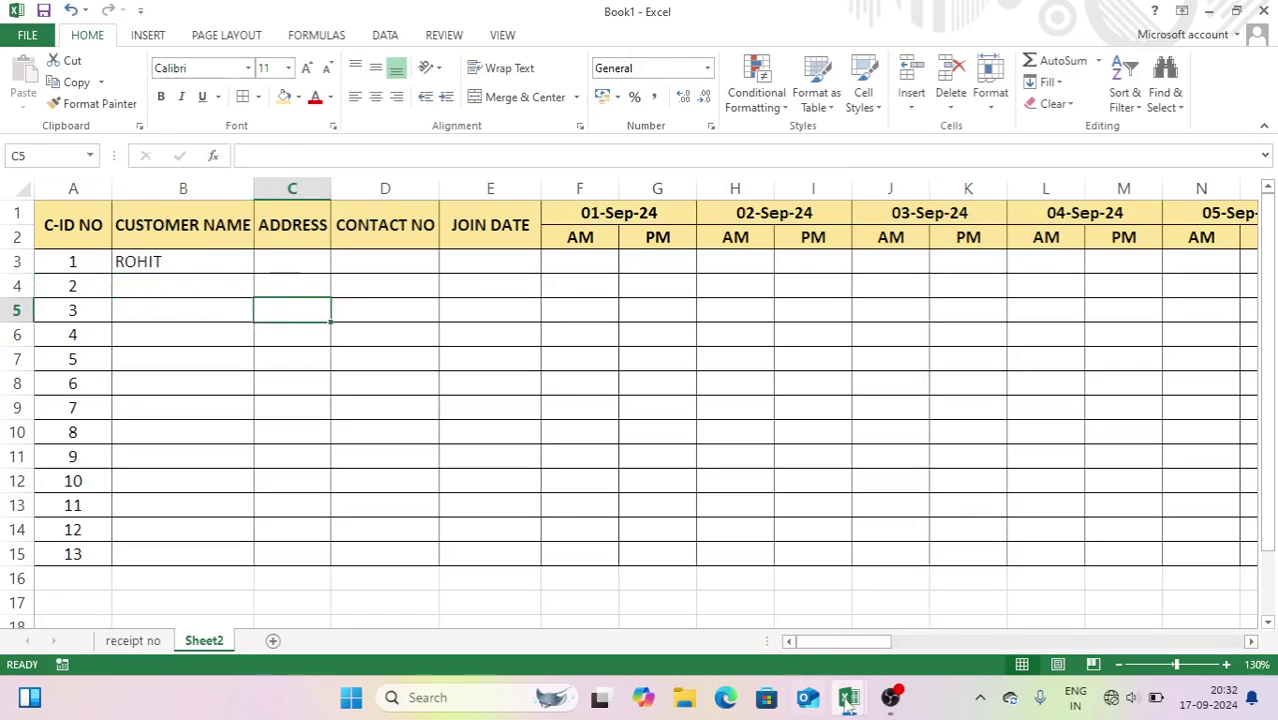
- Copy B3:D16 customer names, addresses and contacts from MILK RECORD's ALL CUSTOMER RECORD sheet
mouse_move(848, 700)
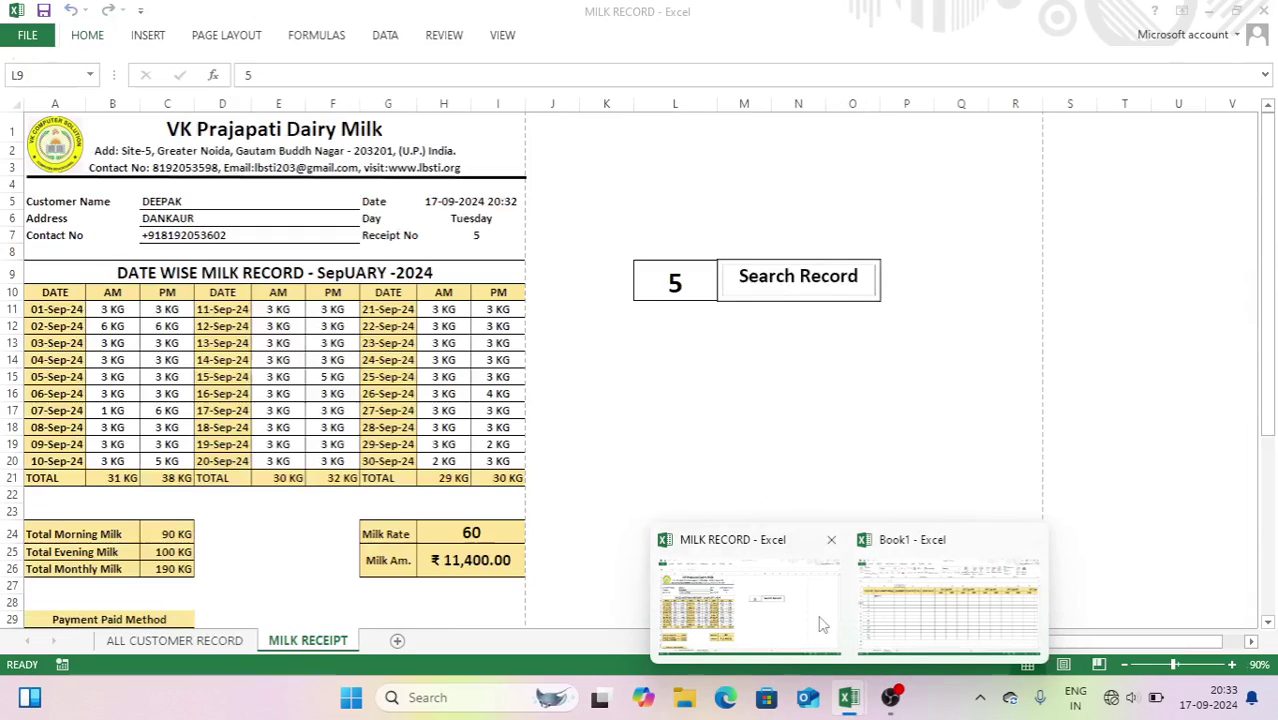
left_click(820, 624)
left_click(175, 640)
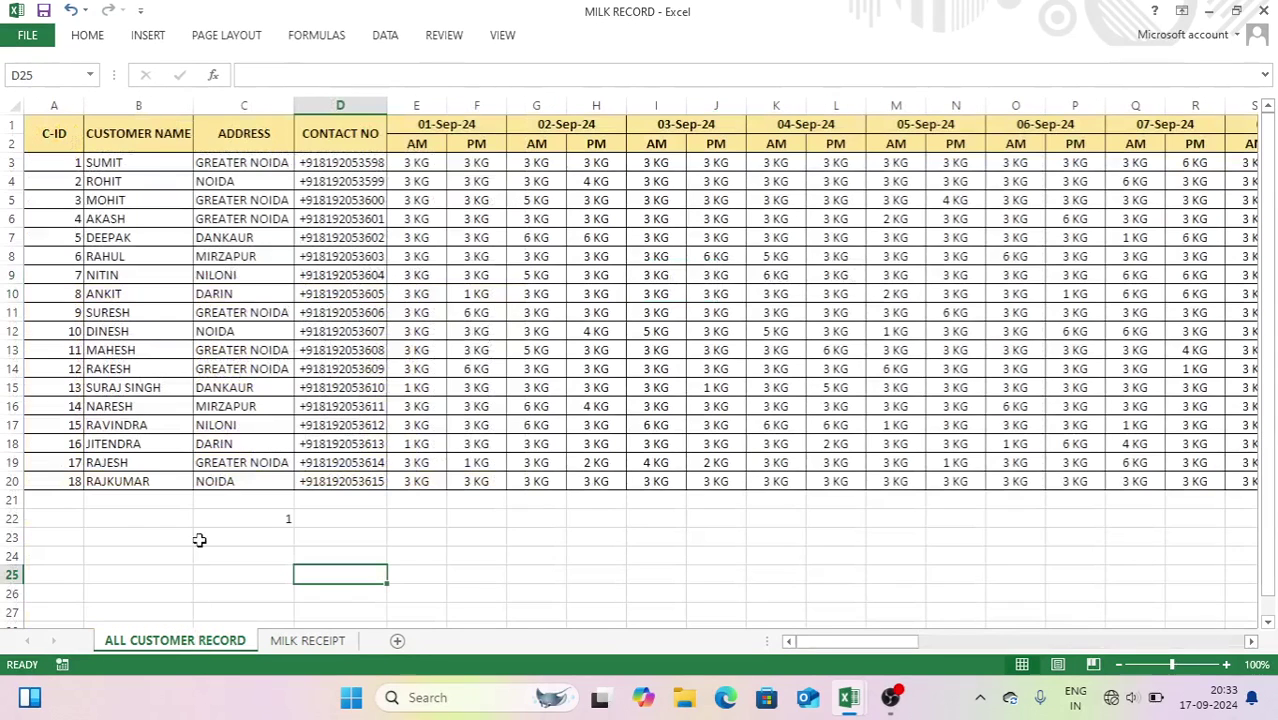
left_click_drag(140, 162, 345, 400)
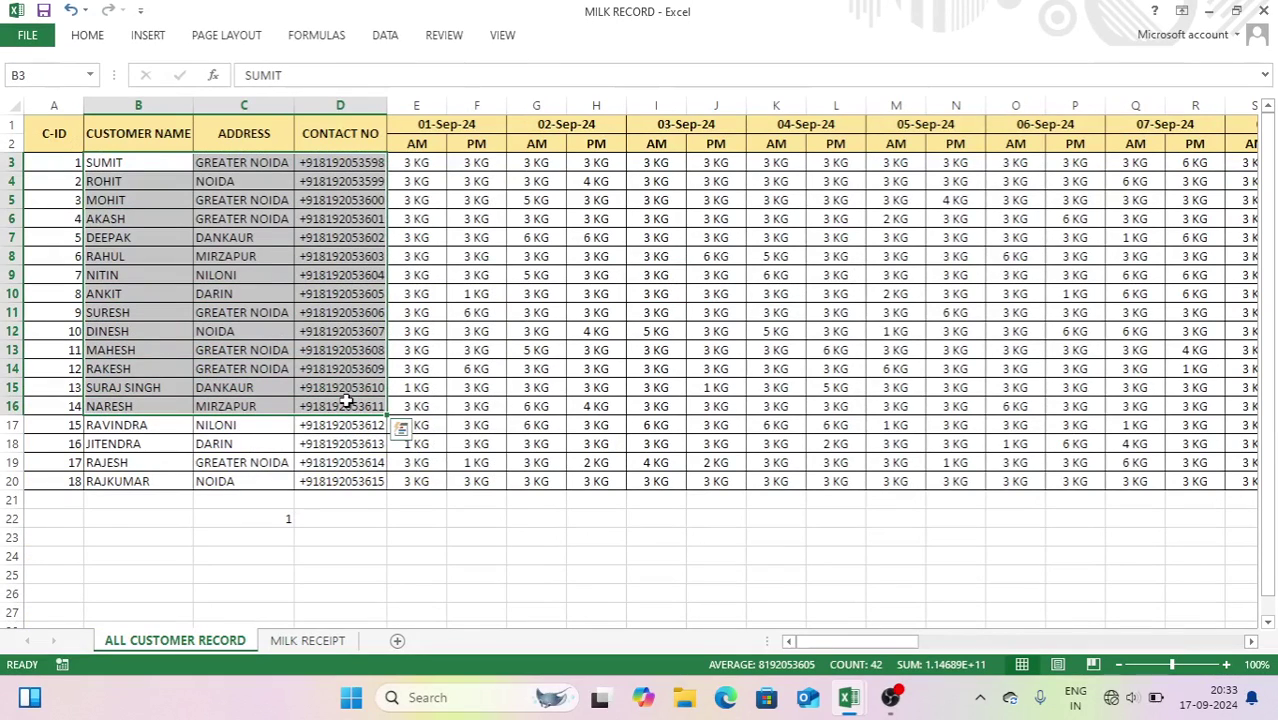
key("ctrl+c")
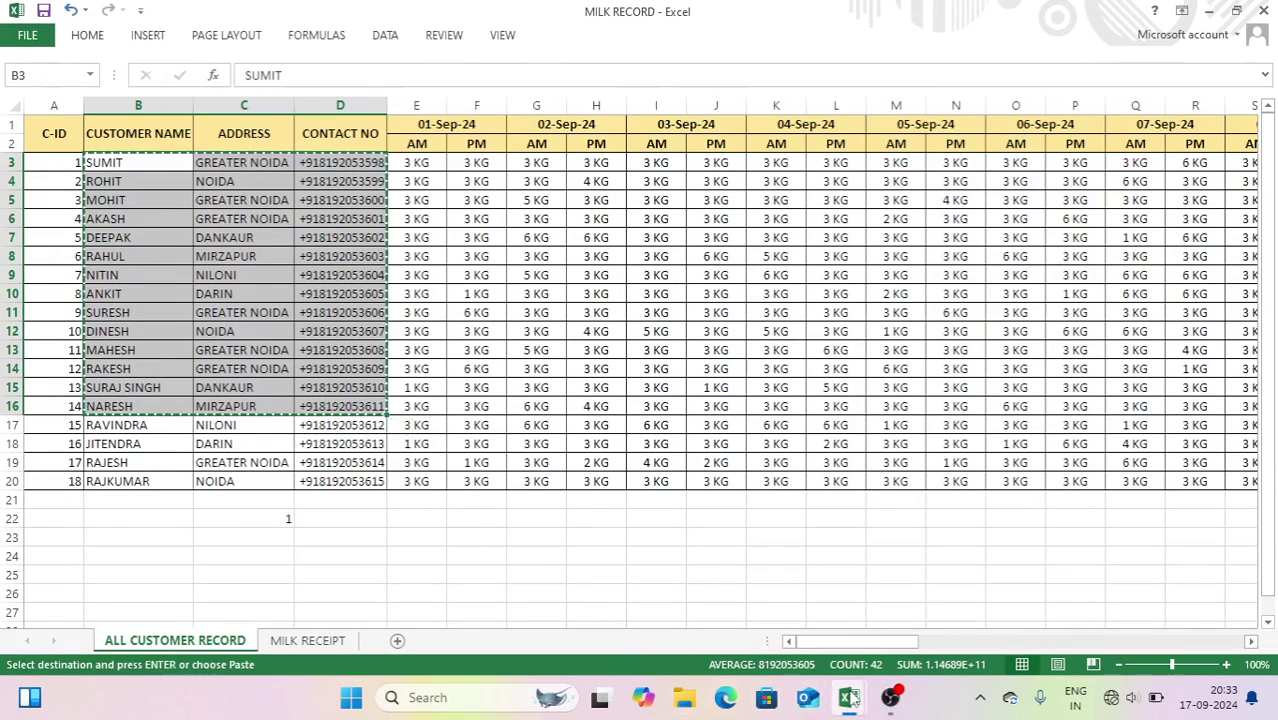
- Paste the customer details into Book1's Sheet2 at B3 and autofit column D
mouse_move(850, 697)
left_click(887, 603)
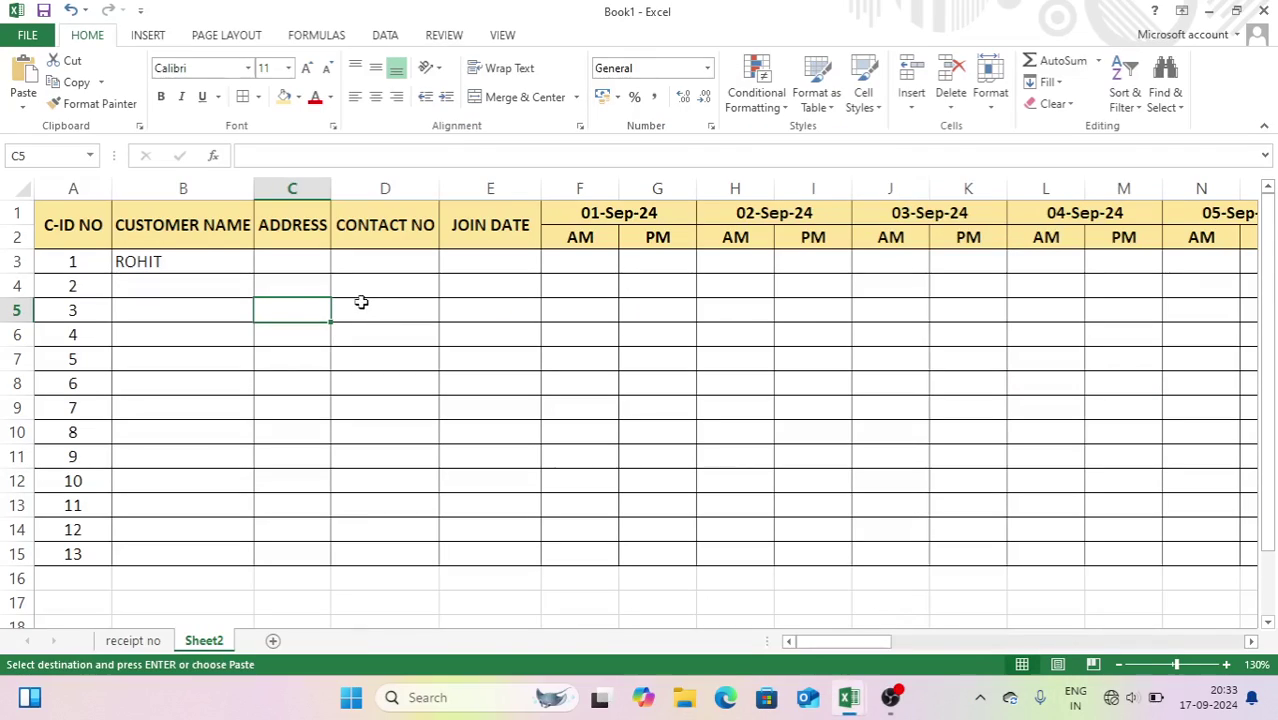
left_click_drag(178, 256, 378, 543)
key("Return")
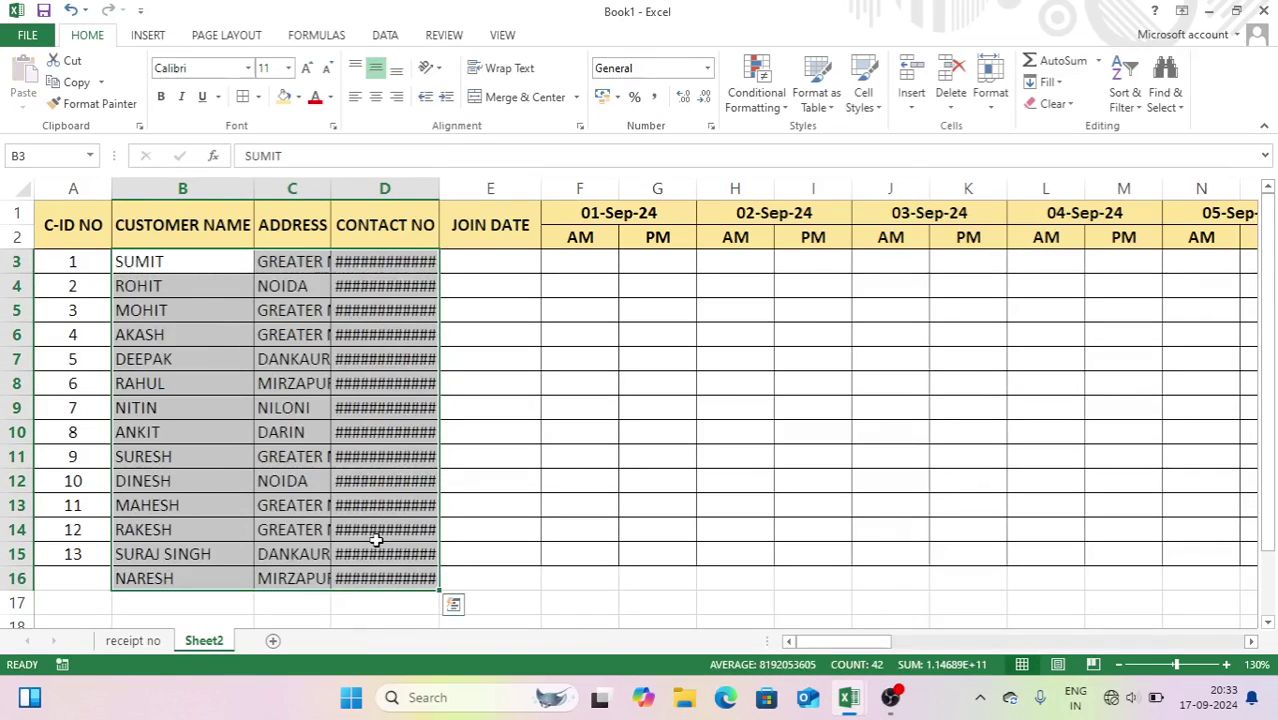
left_click(422, 505)
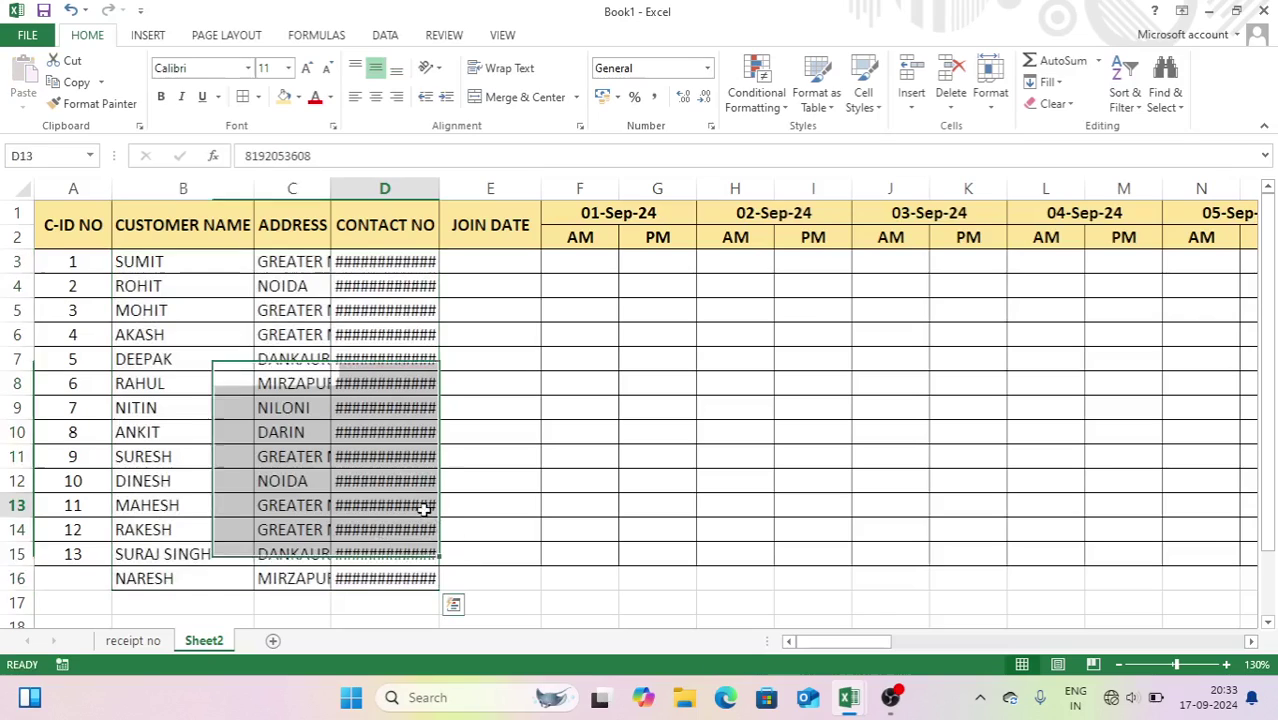
double_click(437, 188)
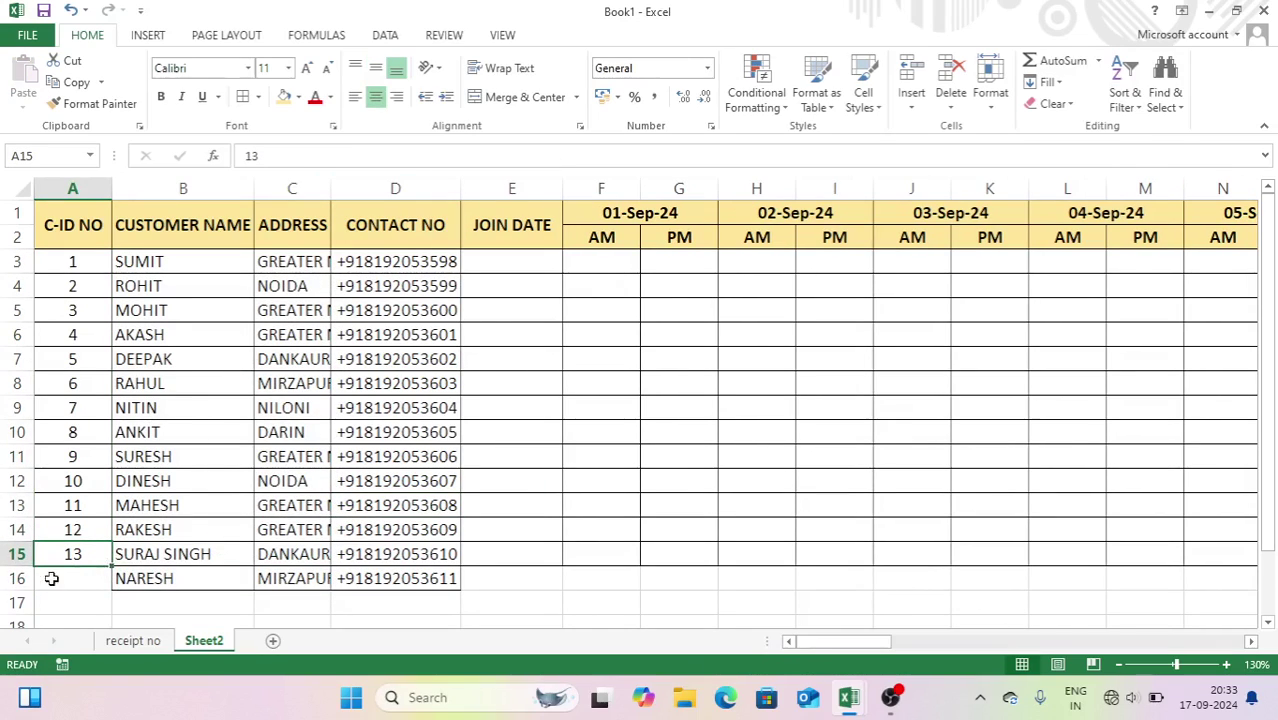
- Clear the extra NARESH row 16 and autofit column C to show full addresses
left_click(15, 578)
key("Delete")
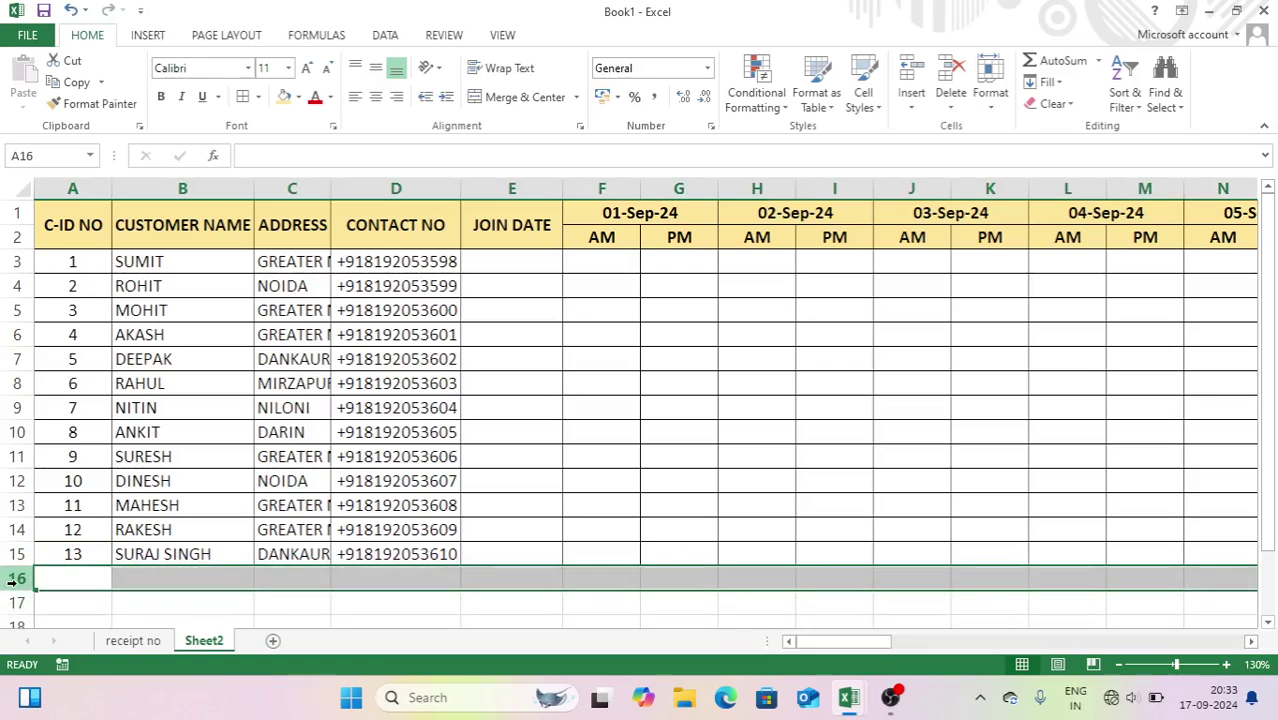
left_click(333, 380)
left_click_drag(336, 378, 345, 380)
left_click_drag(331, 188, 356, 190)
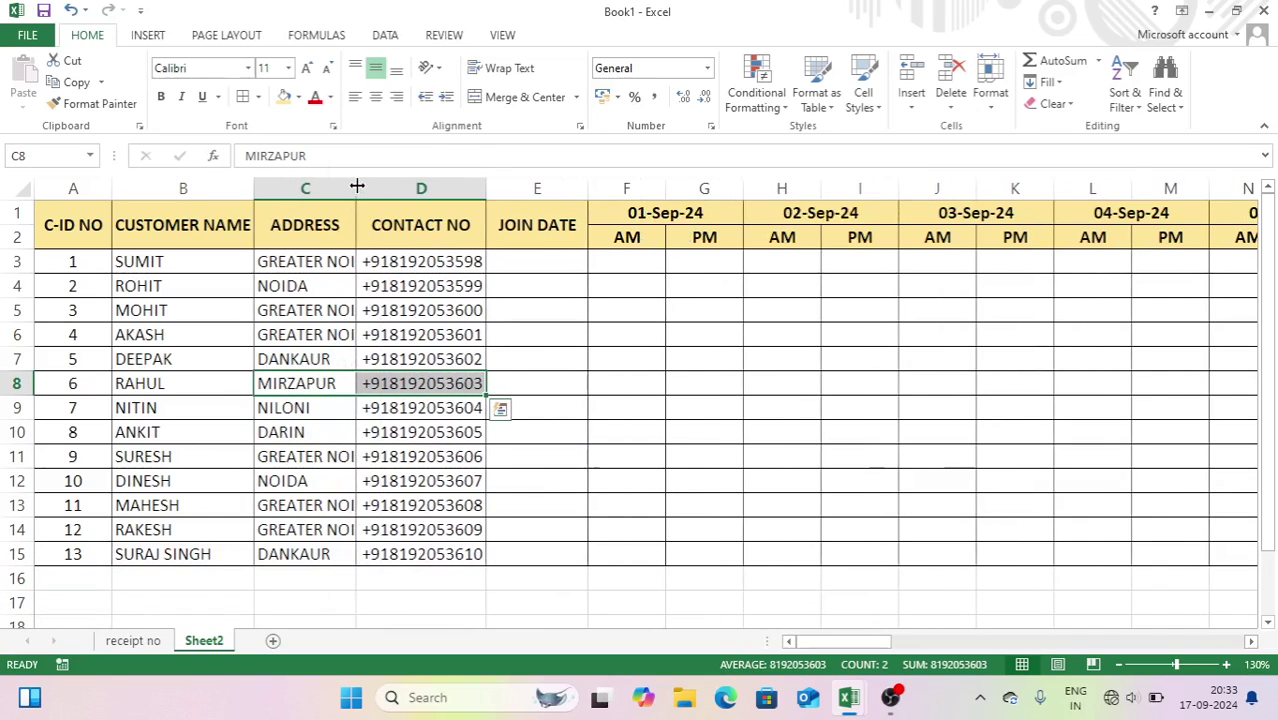
double_click(357, 186)
left_click(553, 264)
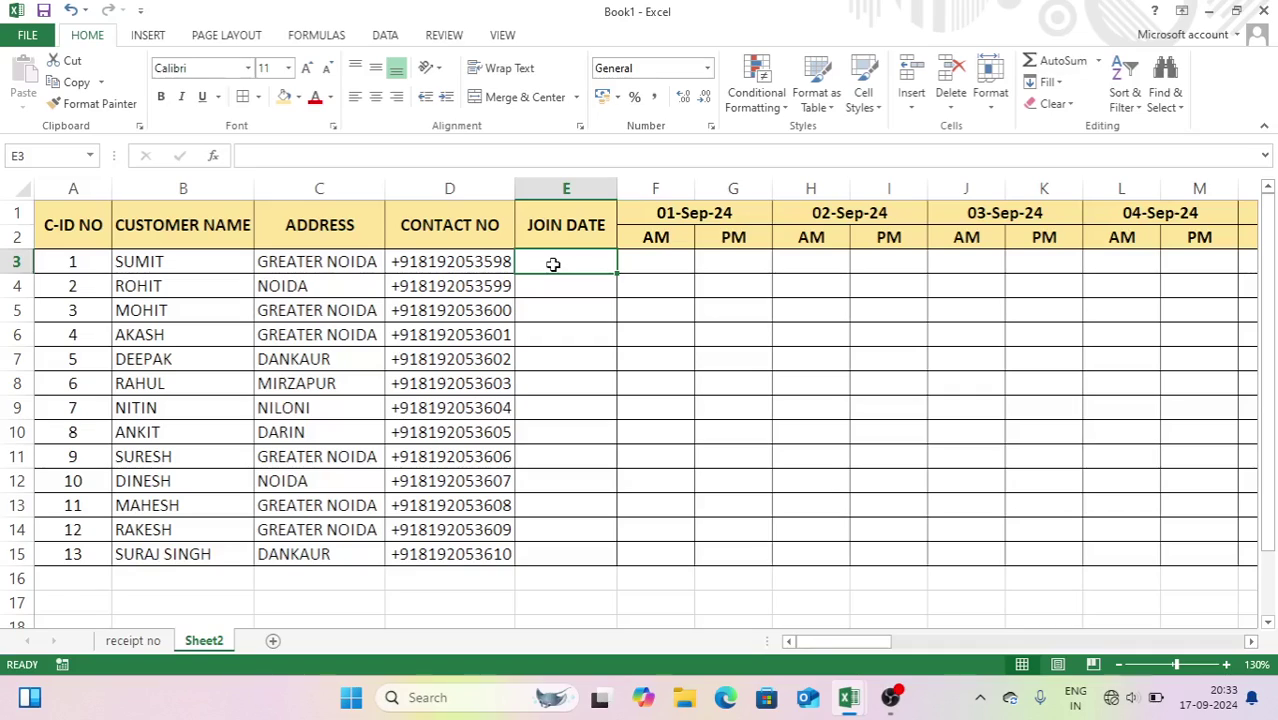
left_click(657, 258)
- Apply the custom format 0.0 "KG" to the daily milk cells from F3 to row 15
left_click_drag(652, 258, 989, 553)
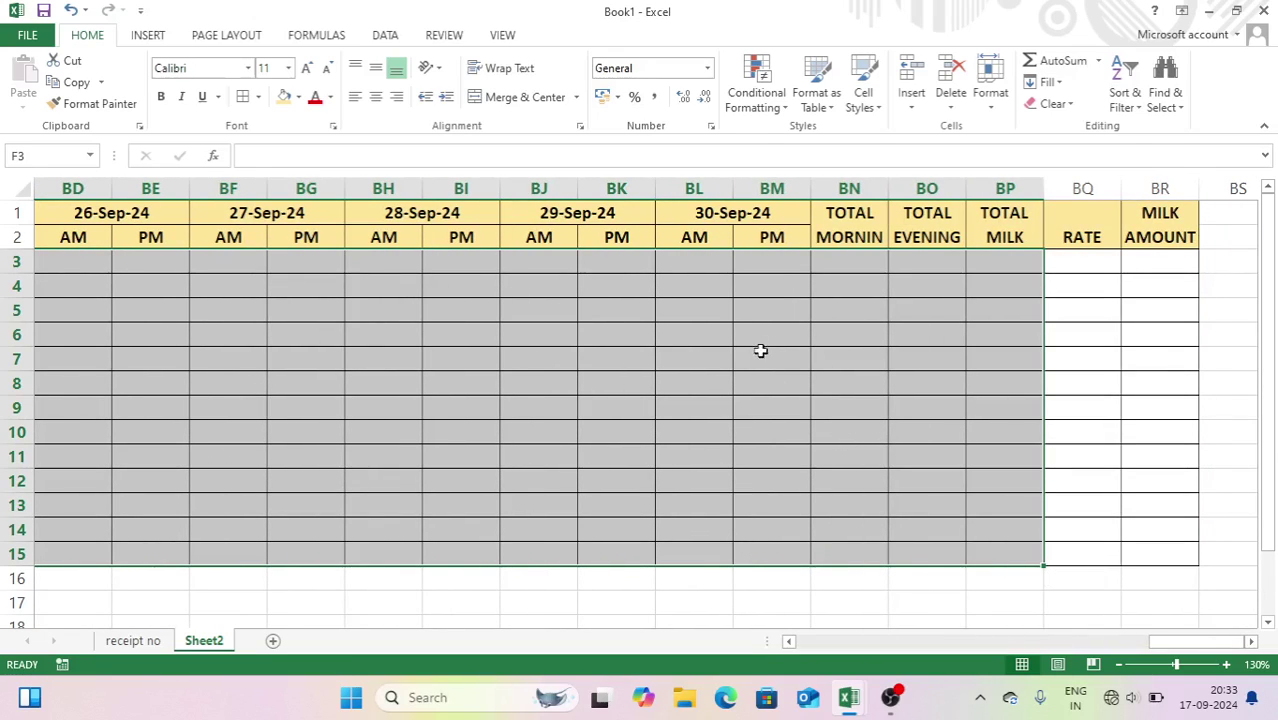
left_click(711, 128)
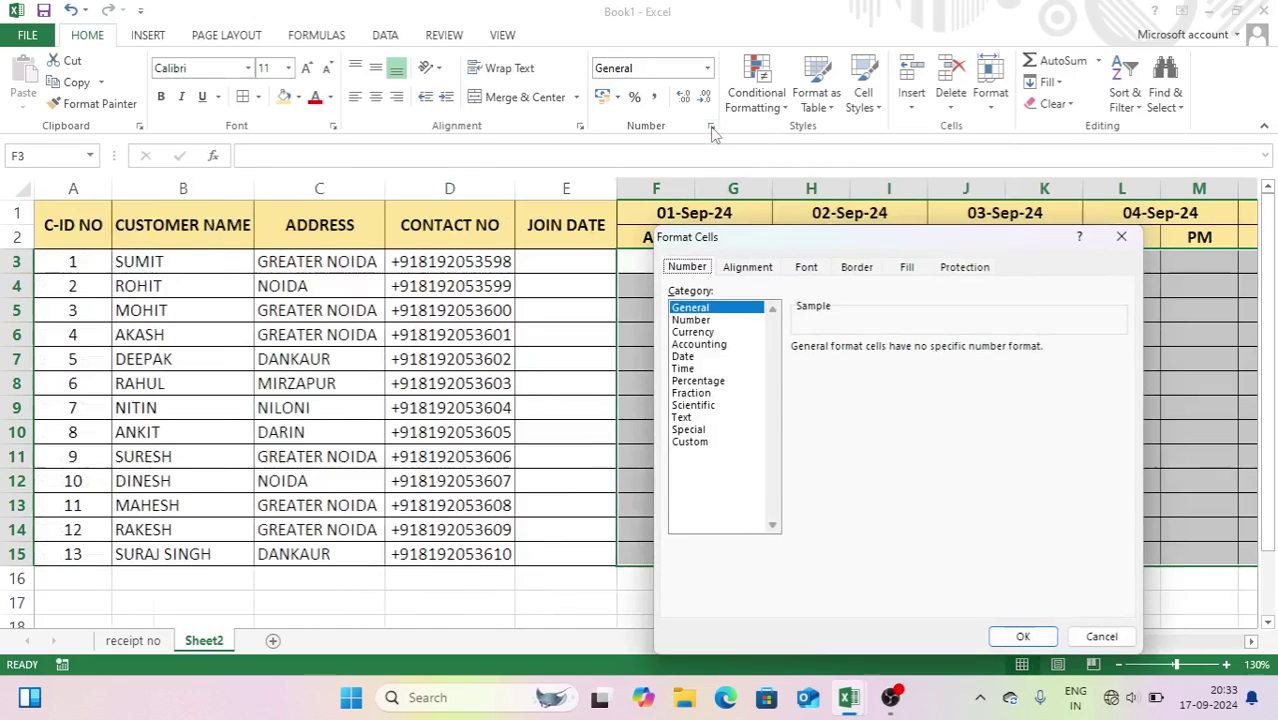
left_click(692, 442)
left_click_drag(843, 363, 642, 362)
type("0.0 \"KH")
key("BackSpace")
key("BackSpace")
type("KG\"")
key("Return")
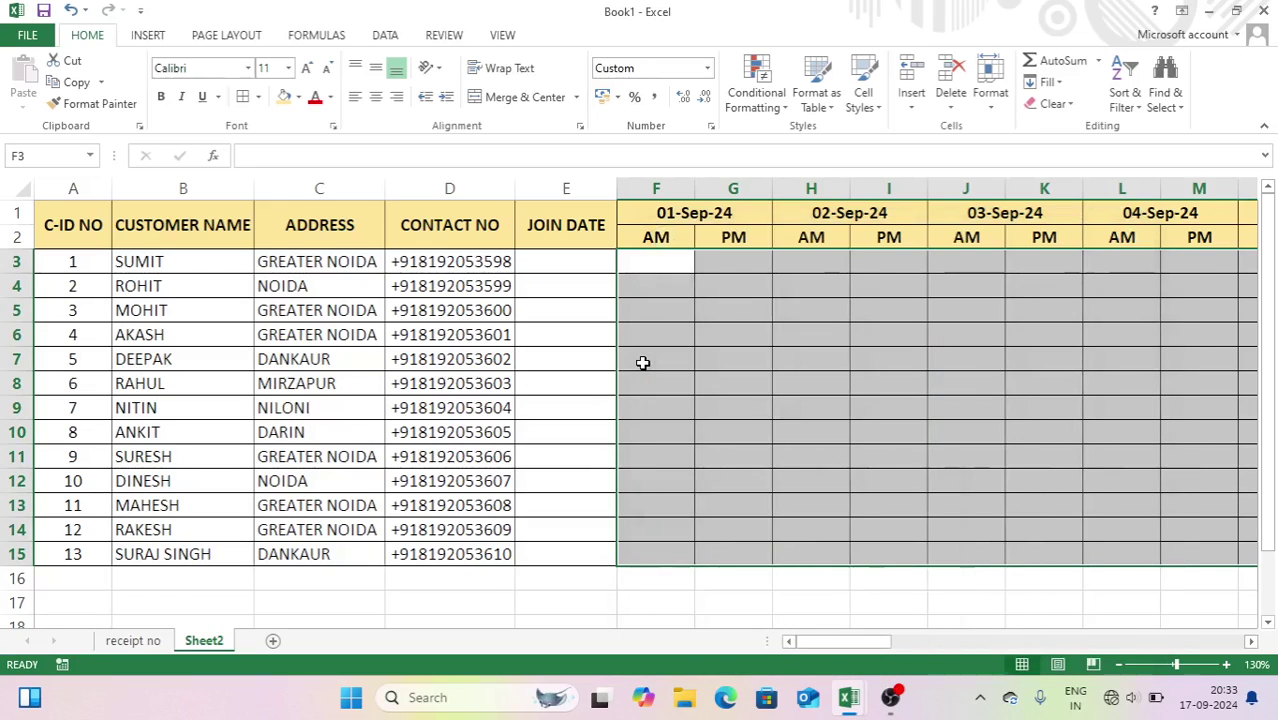
left_click(661, 275)
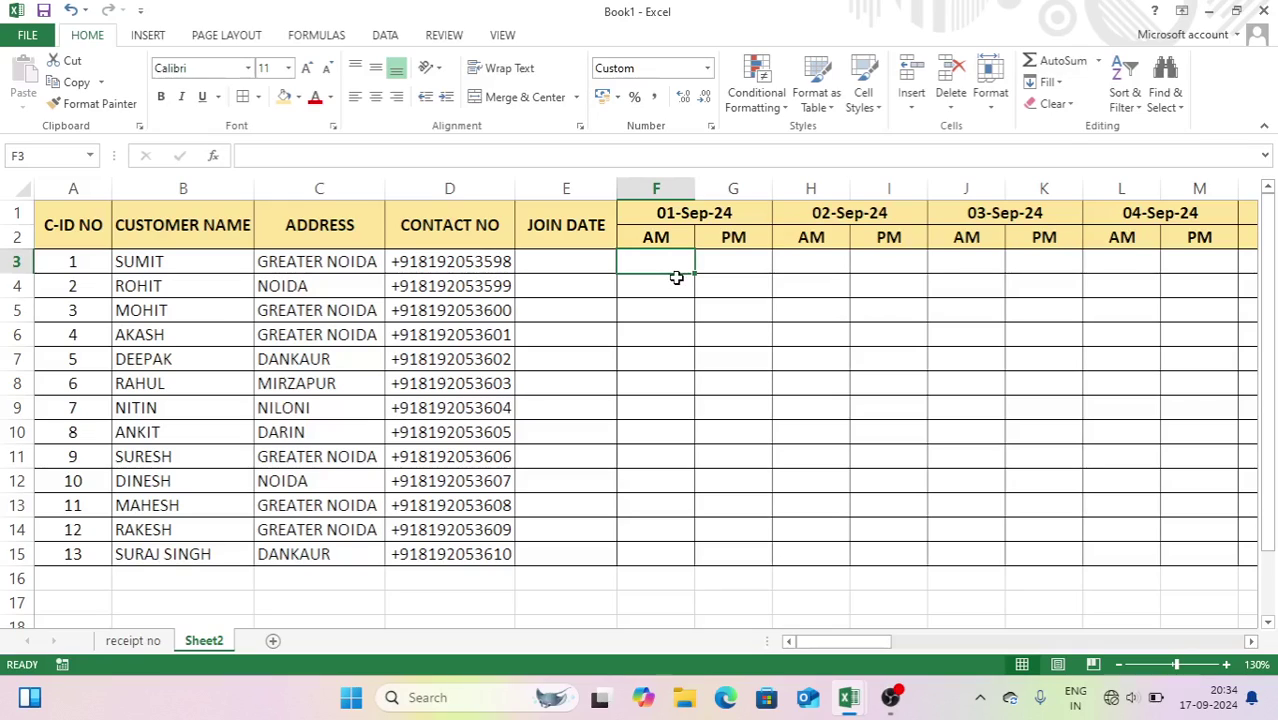
- Fill SUMIT's row 3 with 2 KG in every AM/PM date slot
type("2")
key("Tab")
type("2")
key("Tab")
type("2")
key("ctrl+Return")
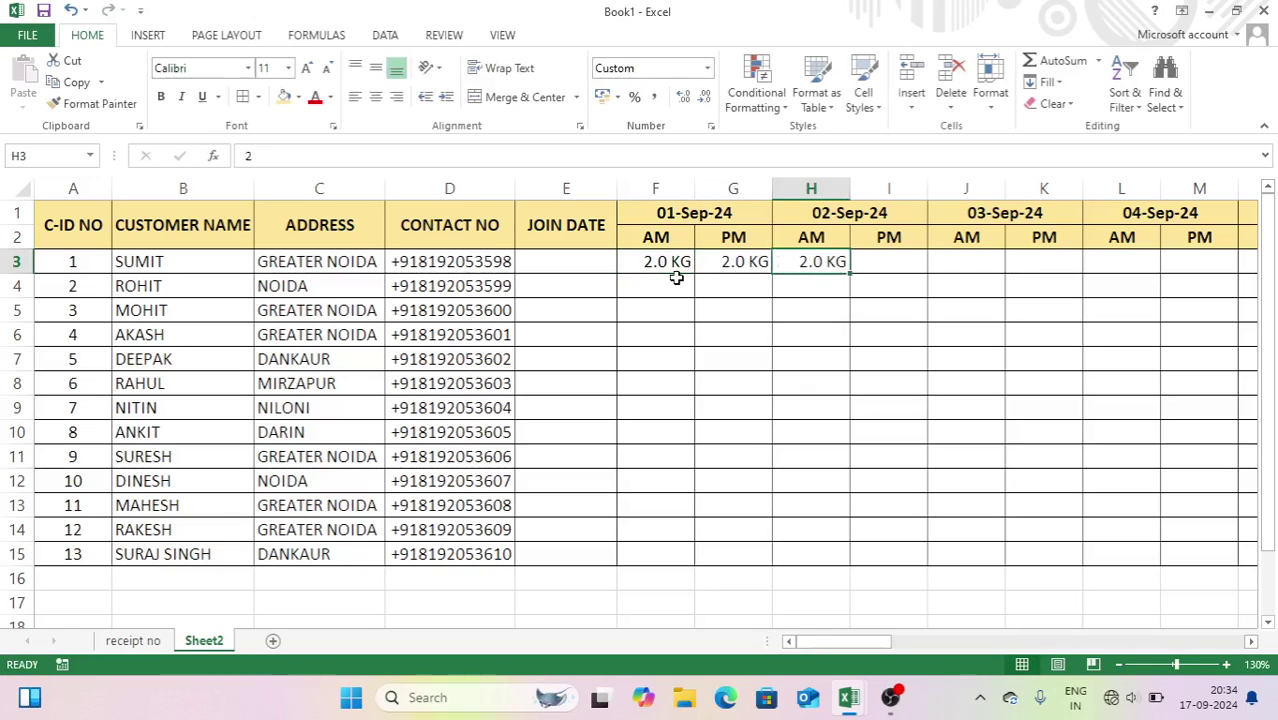
key("Tab")
type("2\t2\t2\t2\t2\t")
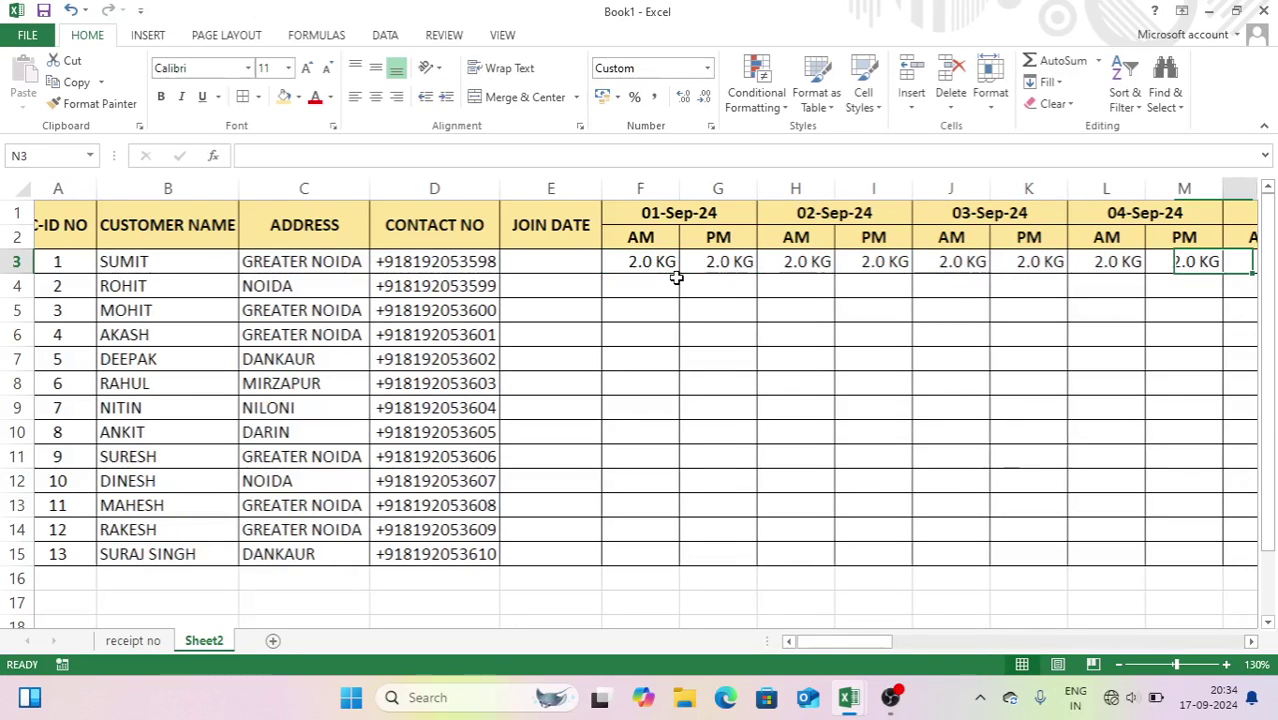
type("2\t2\t2\t2\t2\t2\t2\t2")
key("ctrl+Return")
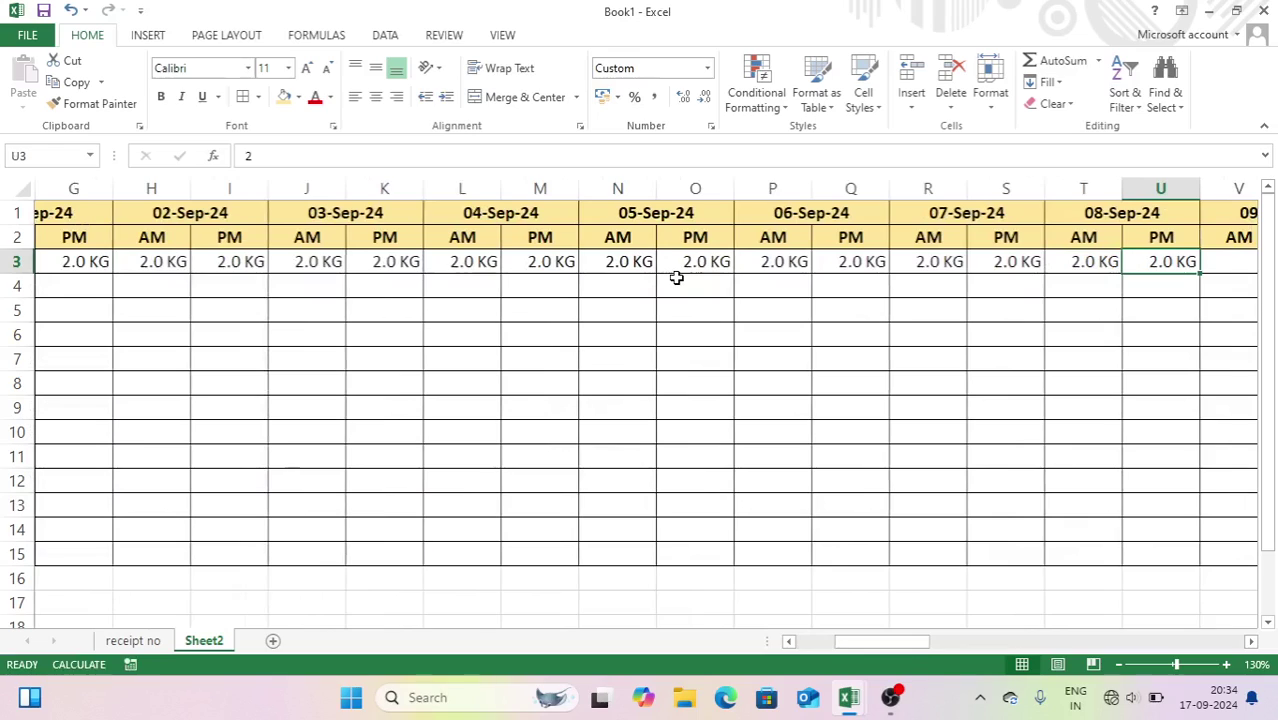
type("2\t2")
key("ctrl+Return")
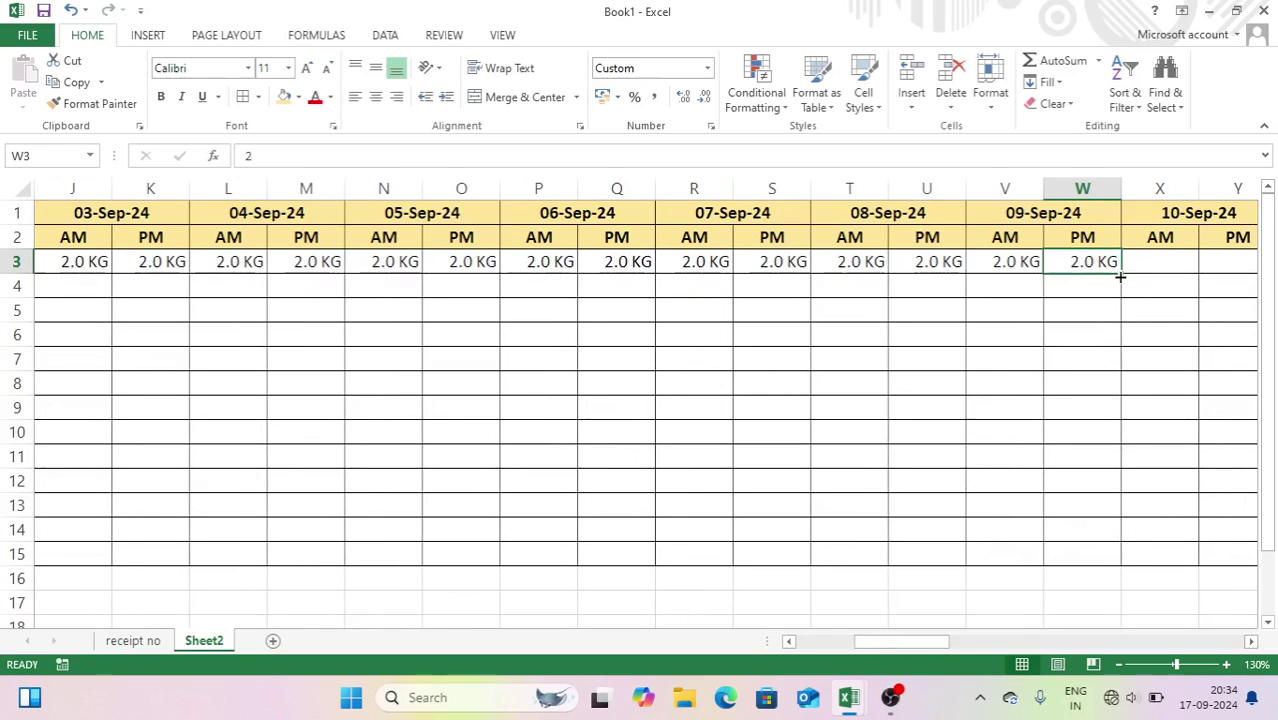
mouse_move(1120, 277)
left_mouse_down()
mouse_move(1272, 267)
mouse_move(1116, 272)
left_mouse_up()
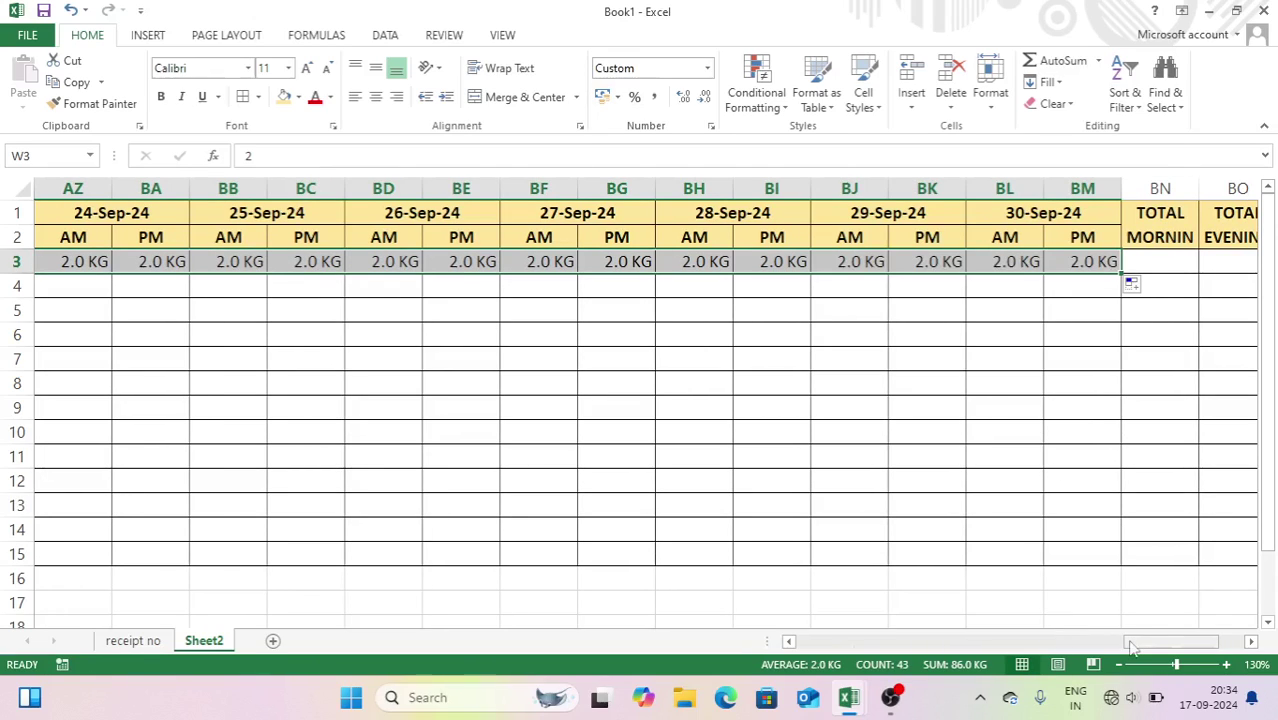
left_click_drag(1133, 648, 795, 645)
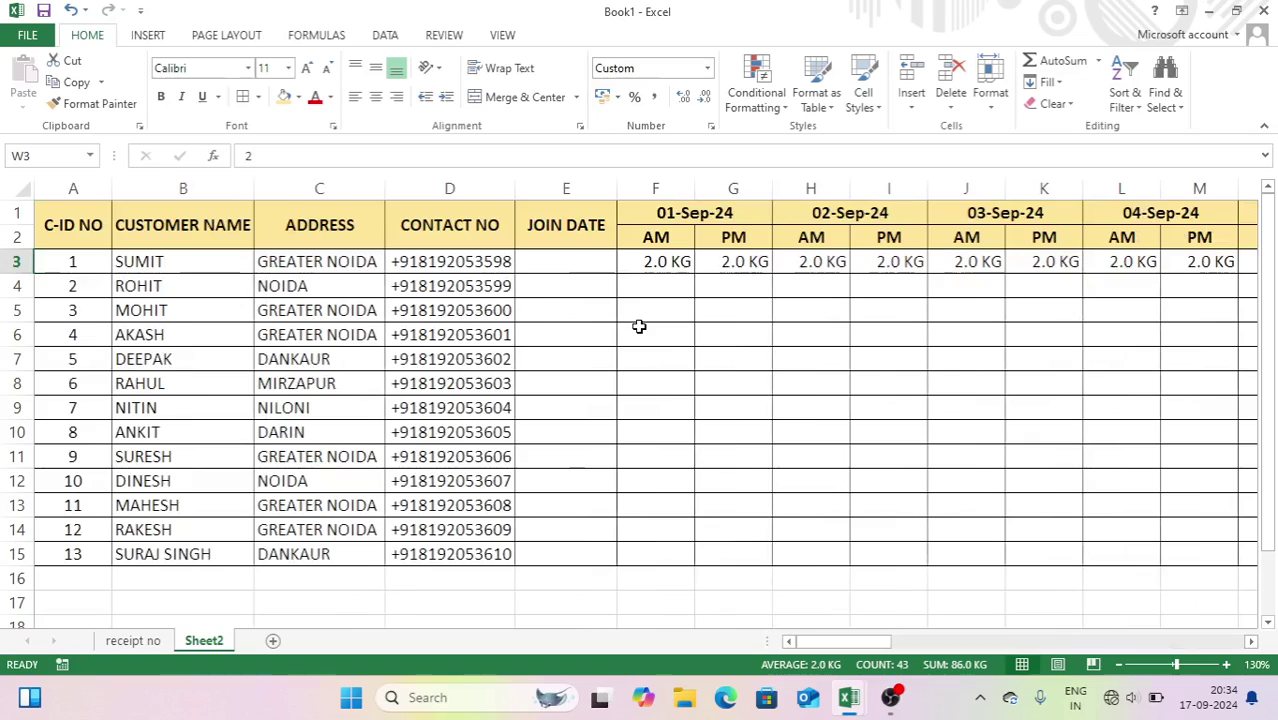
- Enter morning quantities 3, 4, 5, 3 and 4 KG for ROHIT through RAHUL in F4:F8
left_click(640, 290)
type("3")
key("Return")
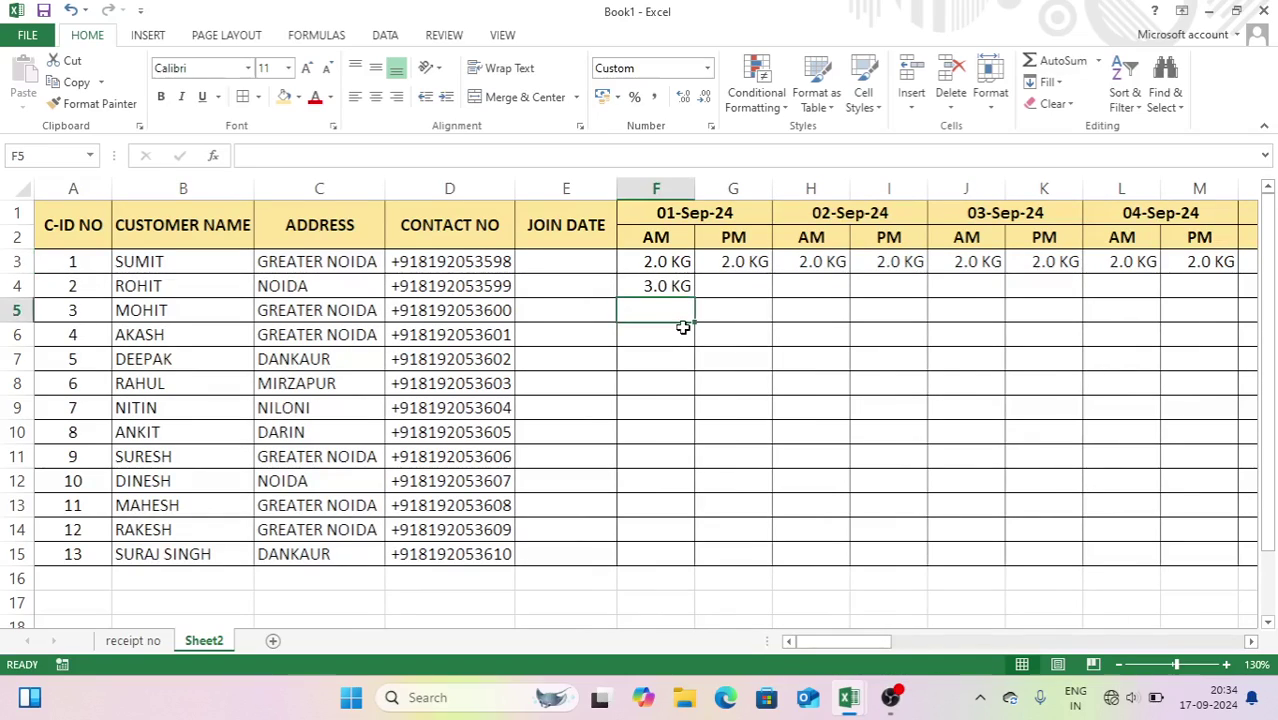
type("435363")
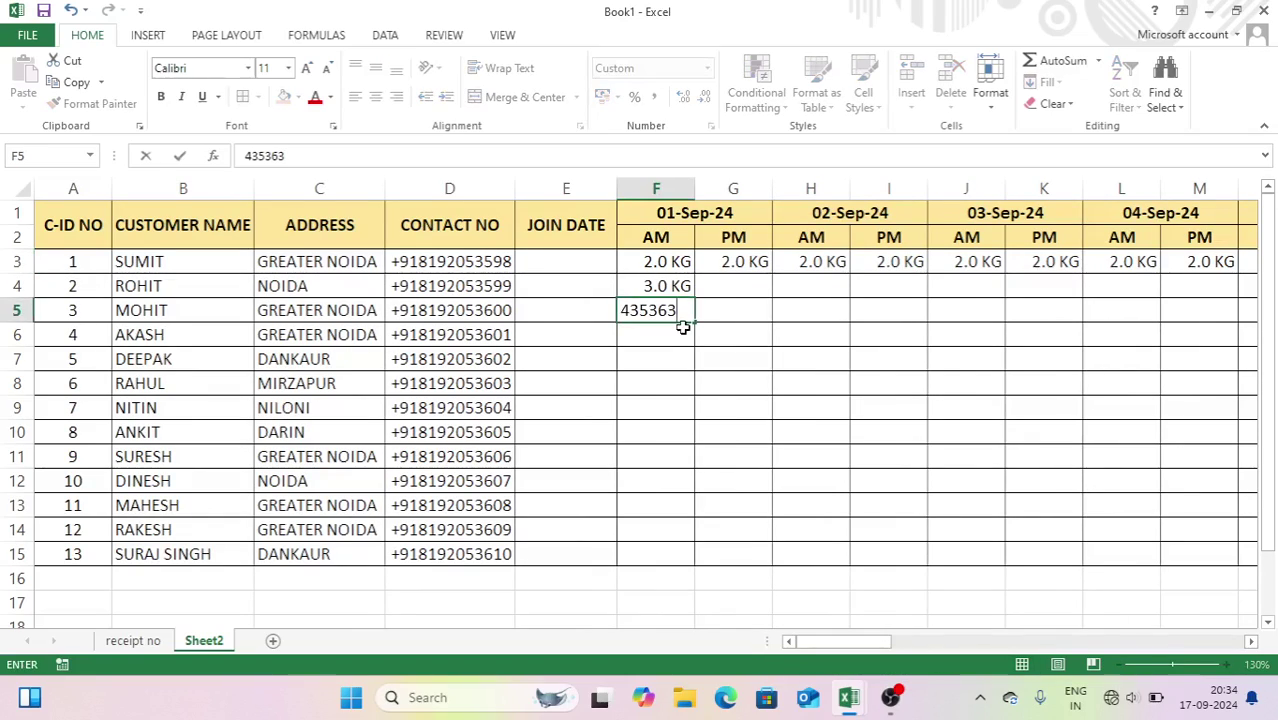
key("BackSpace")
key("BackSpace")
key("BackSpace")
key("BackSpace")
key("BackSpace")
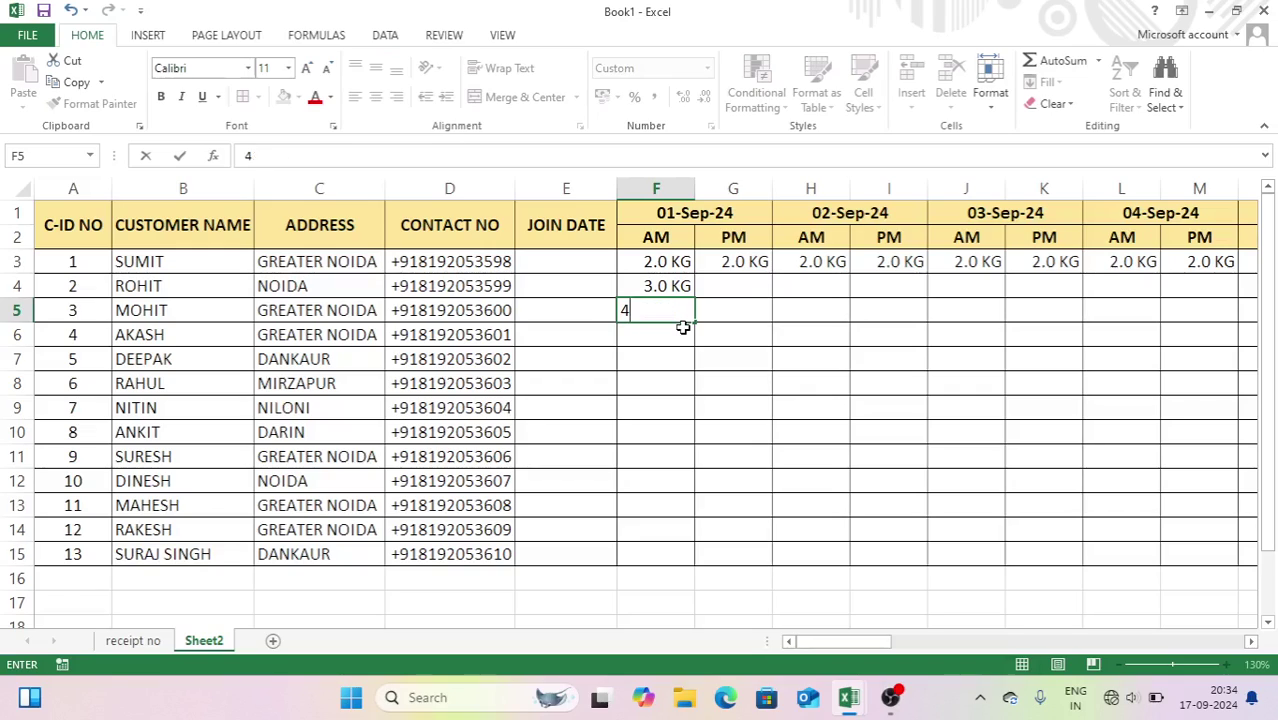
key("Return")
type("536")
key("BackSpace")
key("BackSpace")
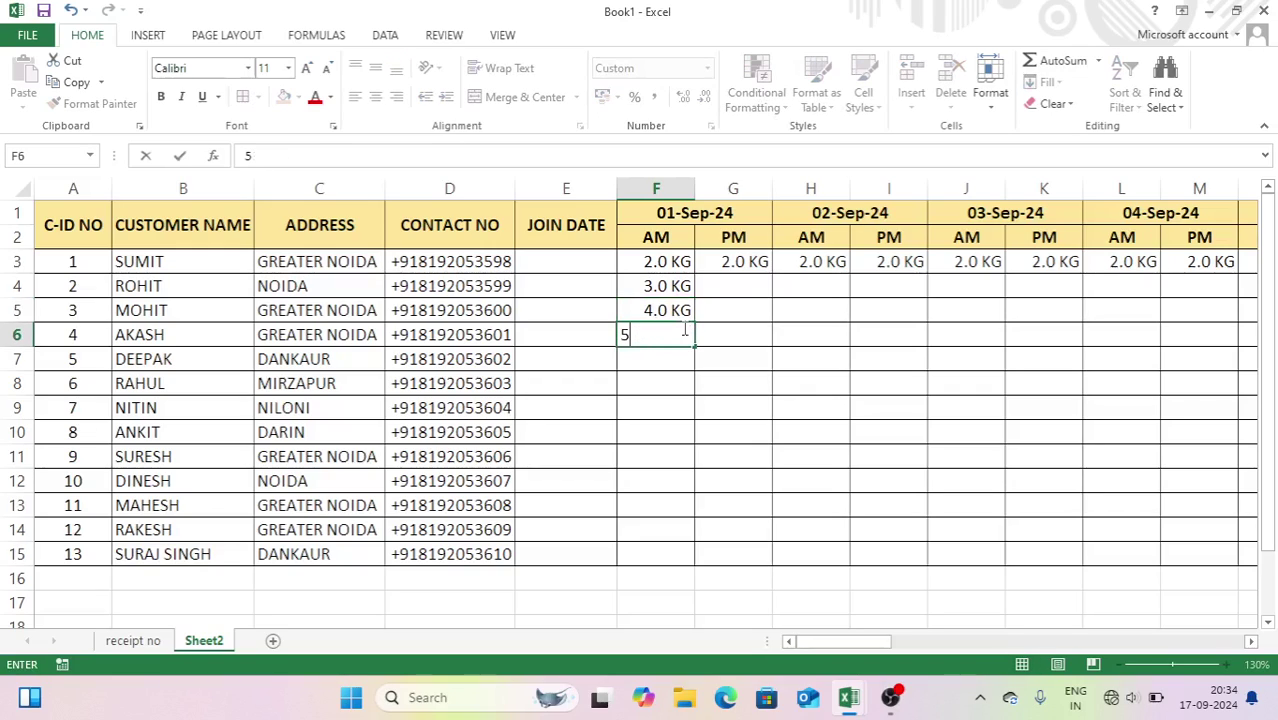
key("Return")
type("3")
key("Return")
type("4")
key("Return")
type("5")
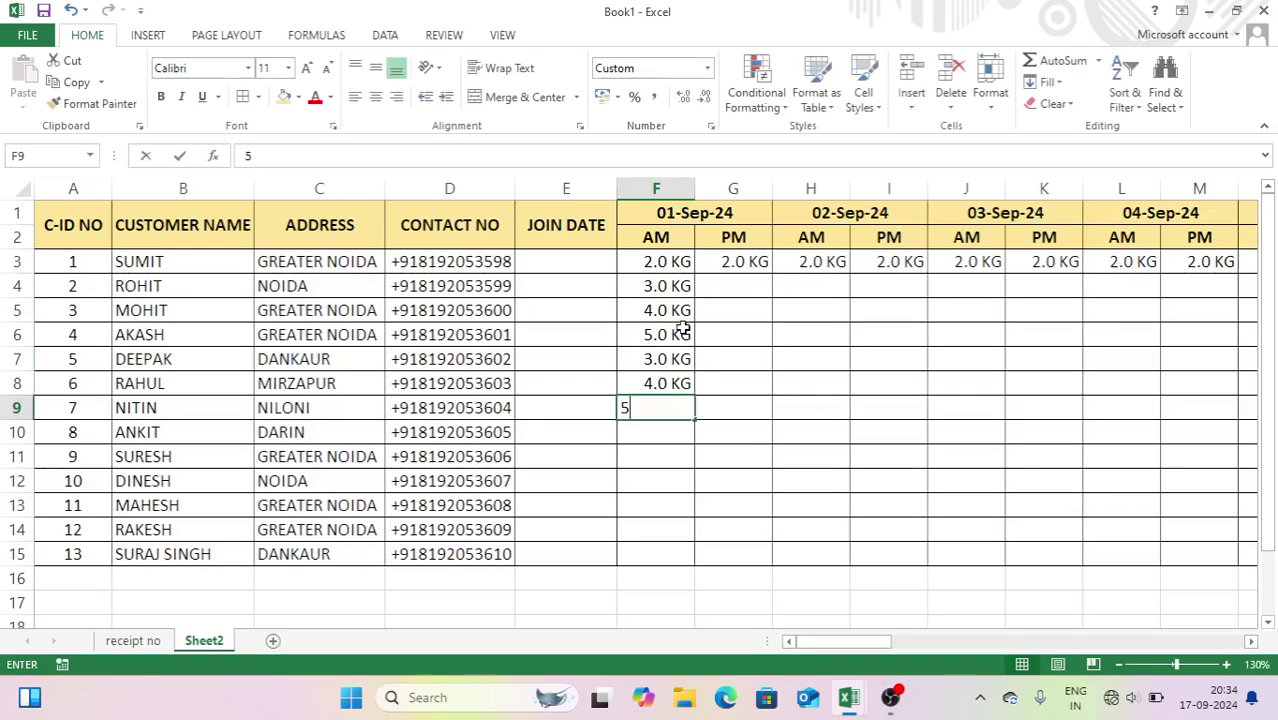
- Enter 5, 6, 6, 2.5, 3.5, 5 and 5 KG in F9:F15, then select F4:F15
key("Return")
type("6")
key("Return")
type("6")
key("Return")
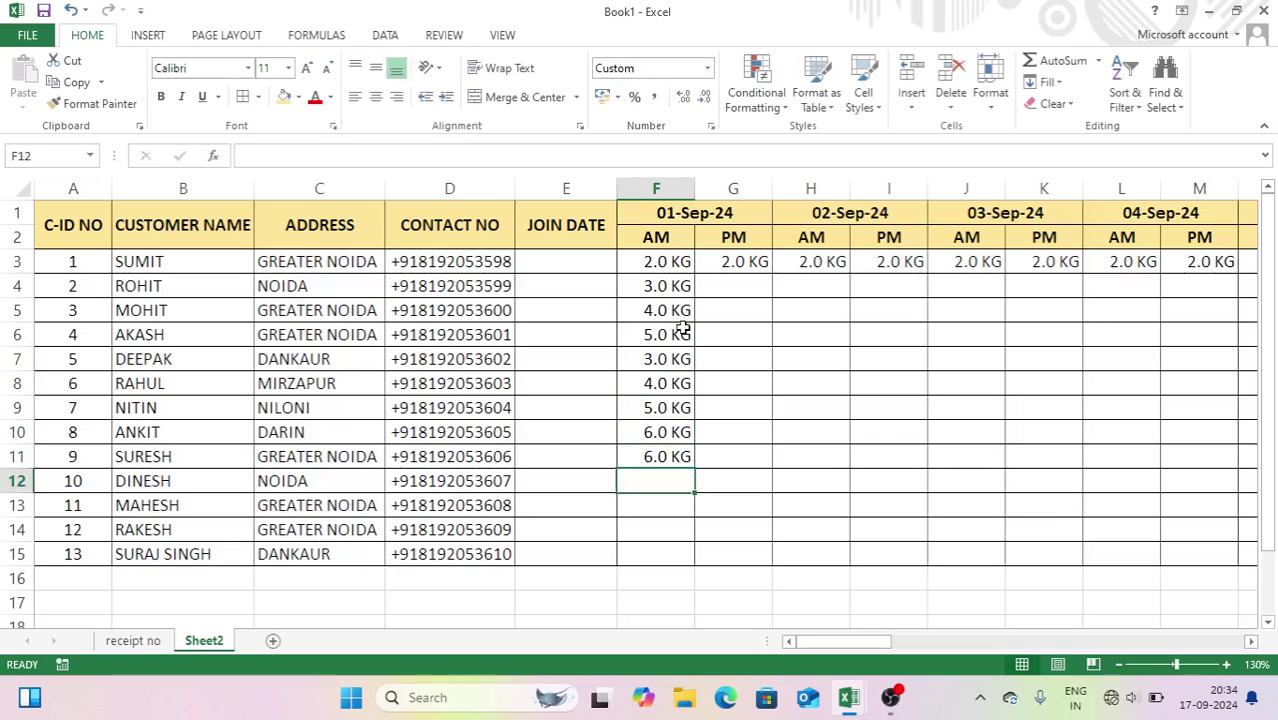
type("2.5")
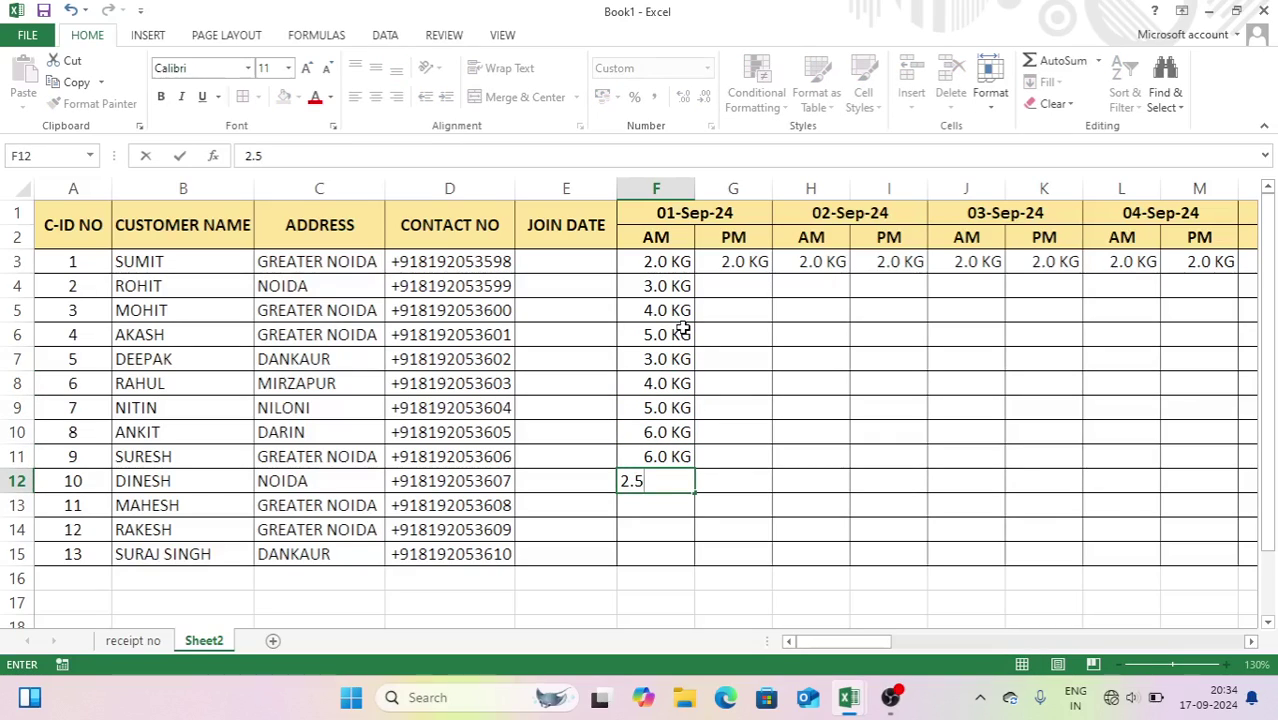
key("Return")
type("3")
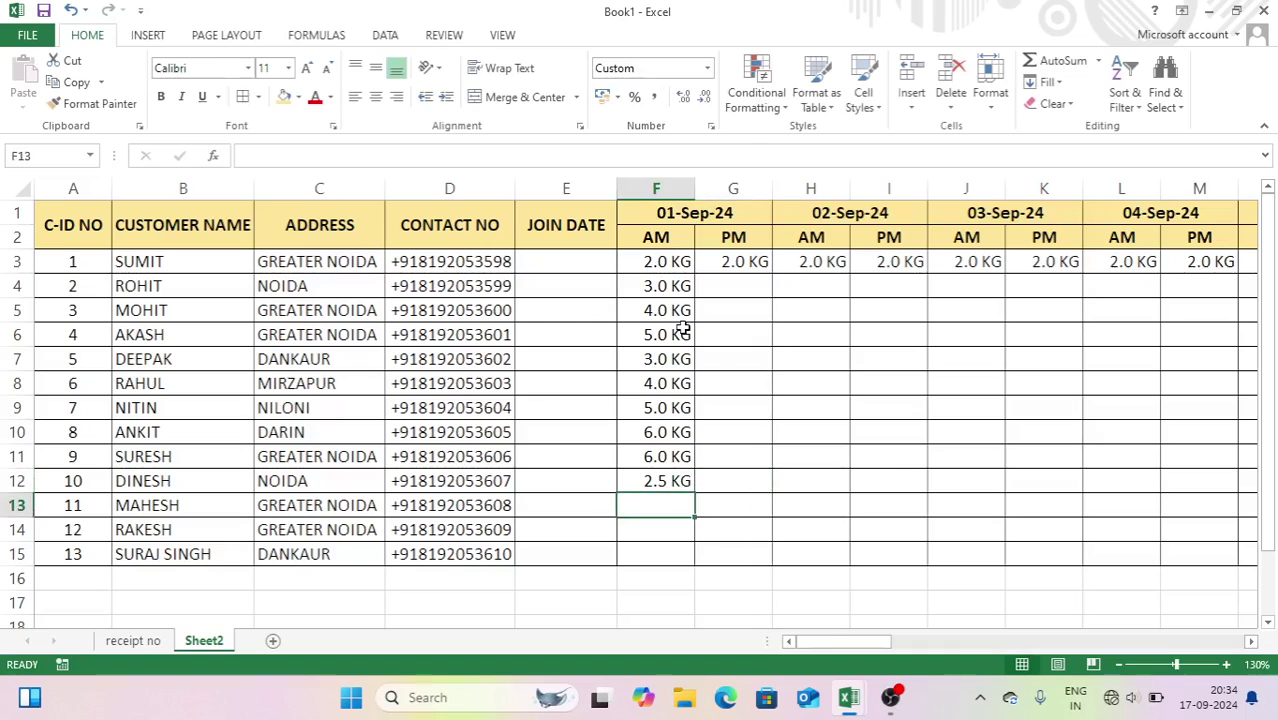
type(".5")
key("Return")
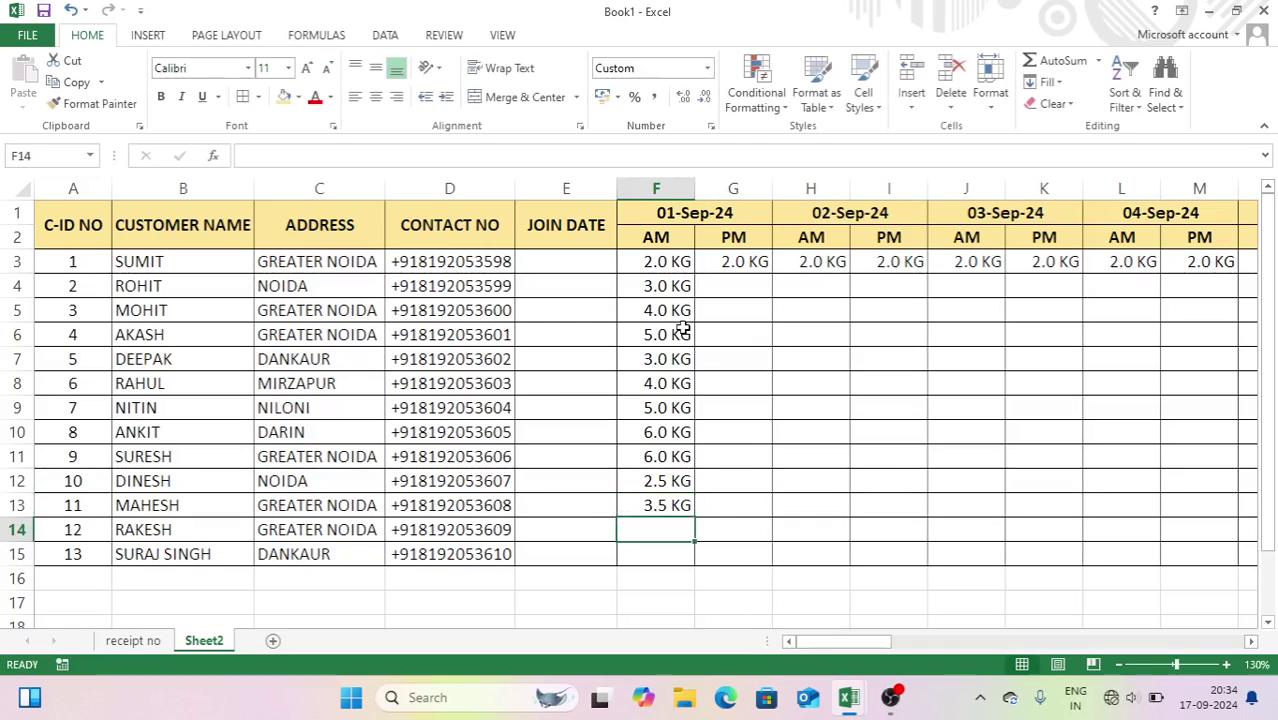
type("5")
key("Return")
type("5")
key("Return")
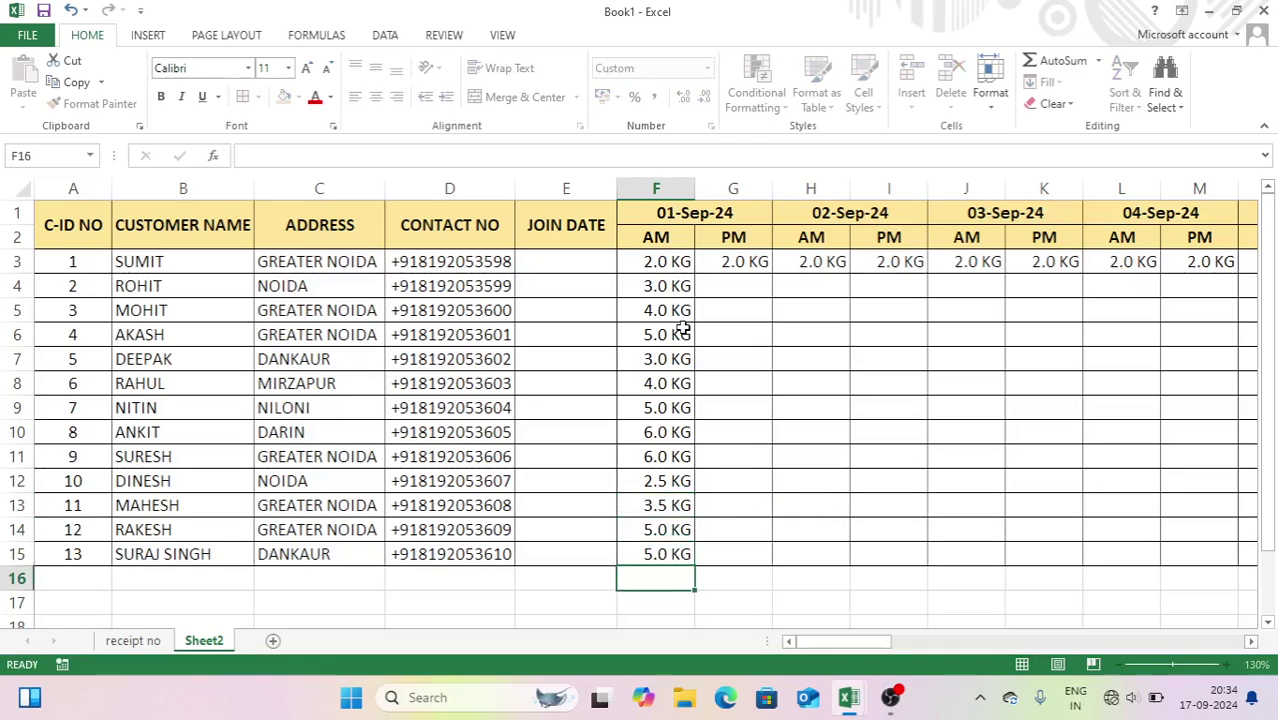
left_click_drag(685, 288, 850, 513)
- Start a SUM of individual AM cells in BN3, then cut it back to SUM
left_click(898, 456)
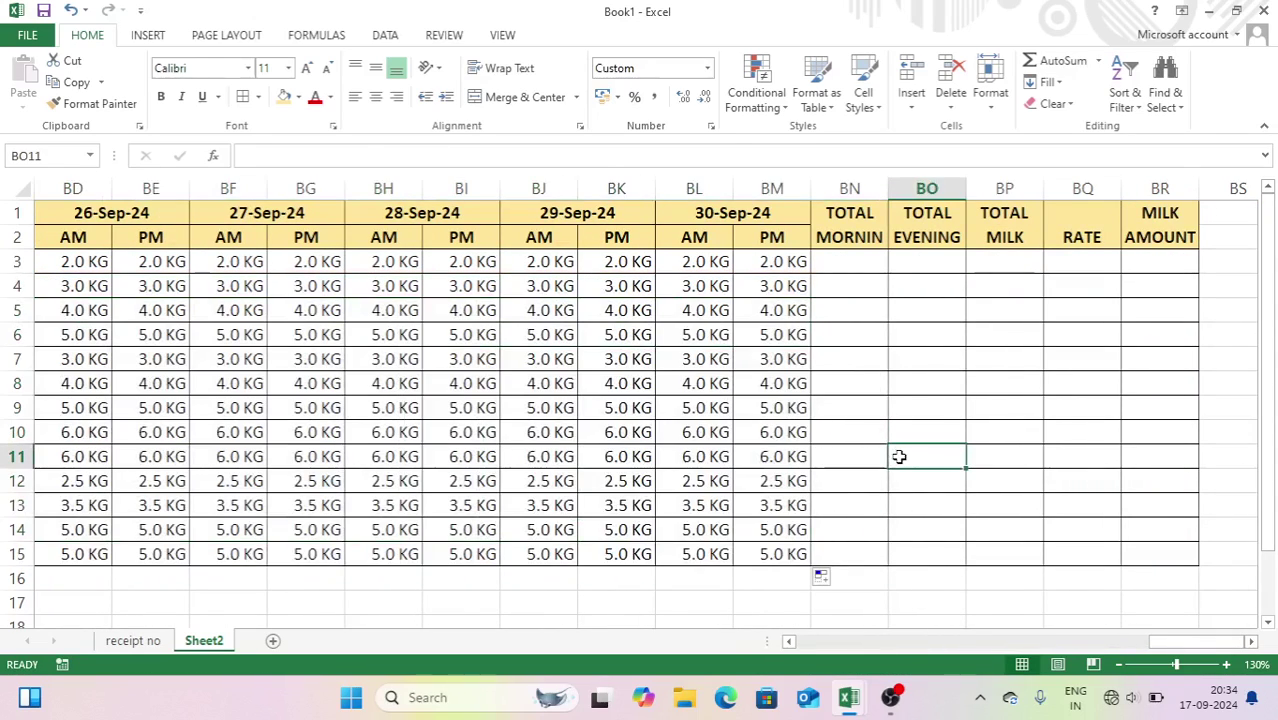
left_click_drag(1150, 642, 1184, 618)
left_click(857, 261)
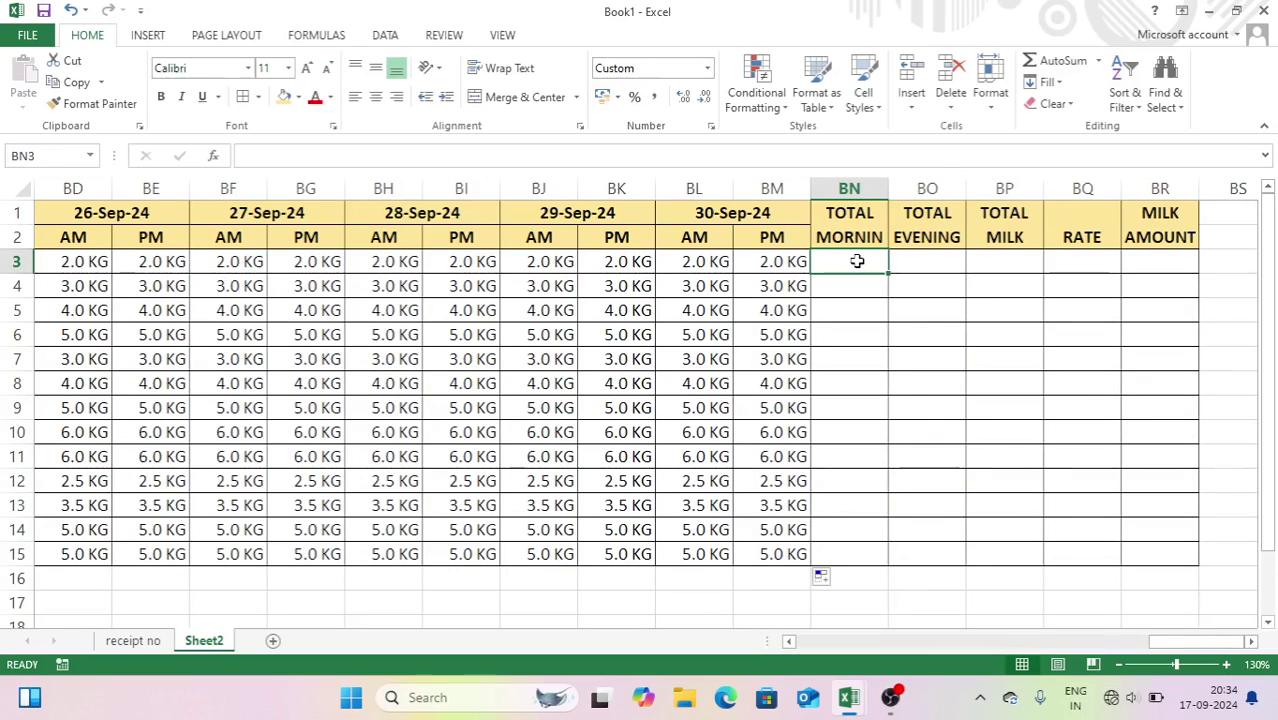
type("=SUM(")
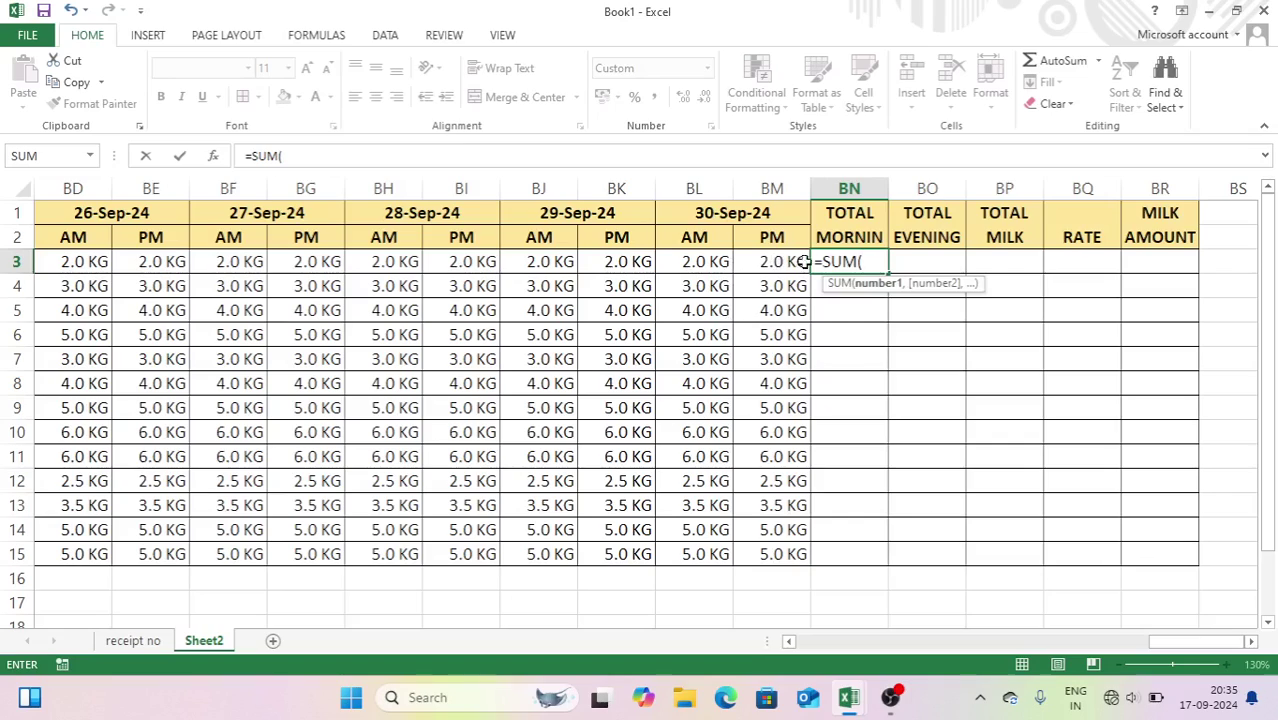
left_click(710, 262)
type(",")
left_click(552, 260)
type(",")
left_click(376, 261)
type(",")
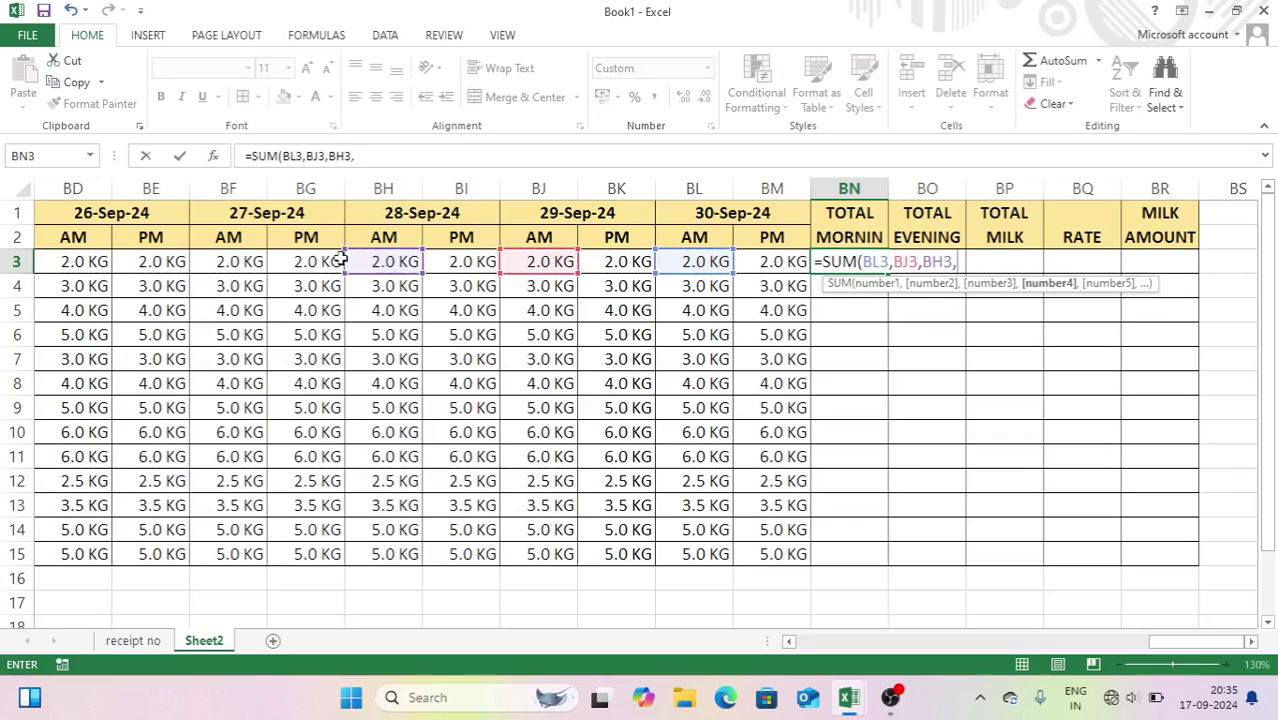
left_click(244, 264)
type(",")
left_click(90, 260)
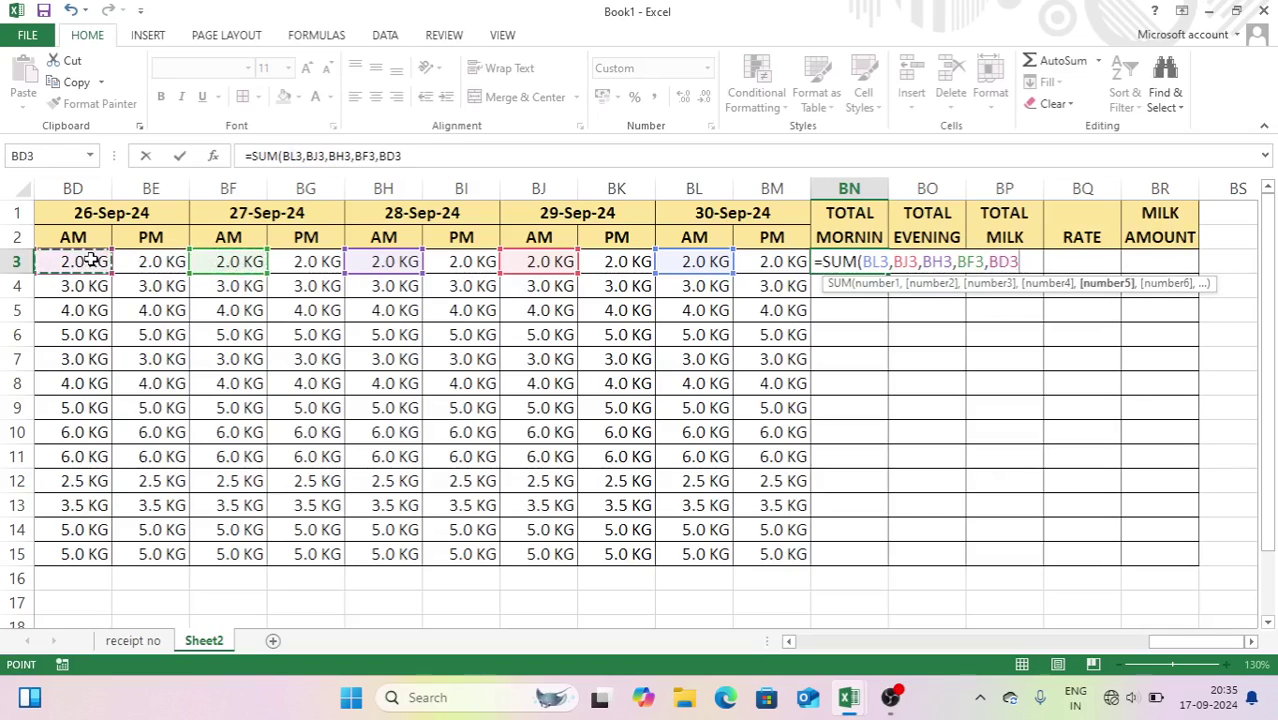
key("BackSpace")
key("BackSpace")
key("BackSpace")
key("BackSpace")
key("BackSpace")
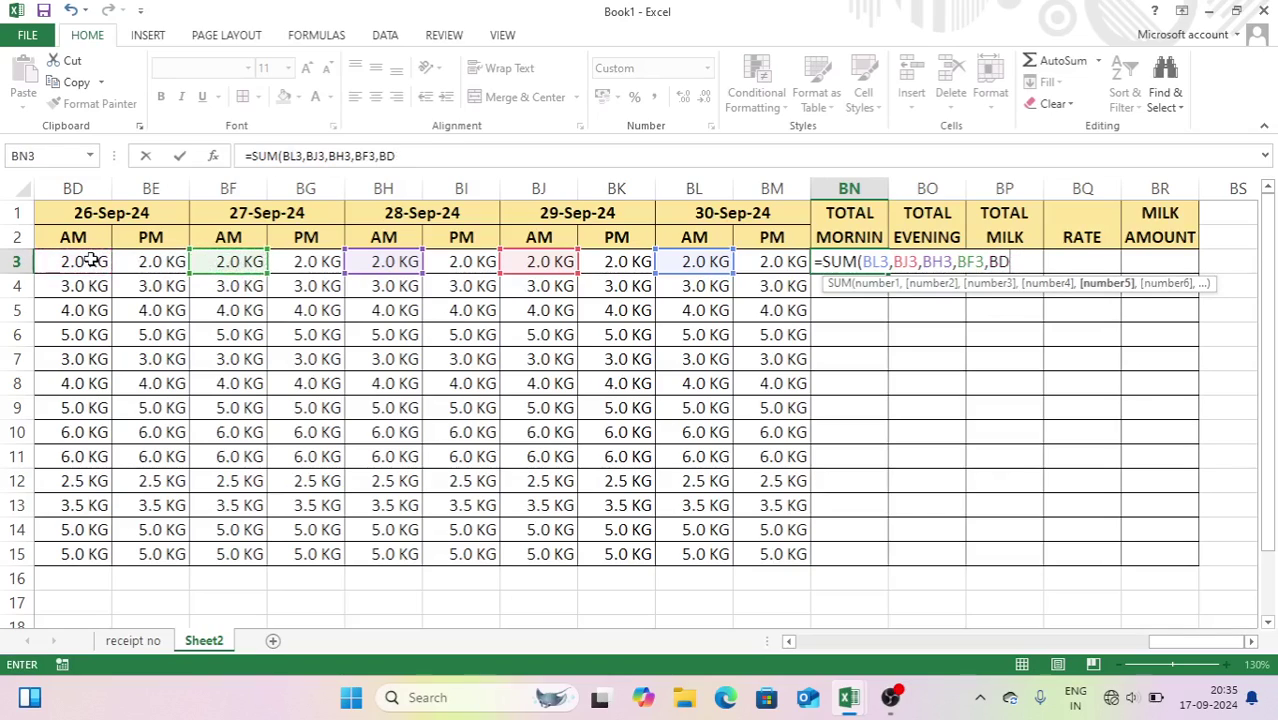
key("BackSpace")
key("BackSpace")
key("BackSpace")
key("BackSpace")
key("BackSpace")
key("BackSpace")
key("BackSpace")
key("BackSpace")
key("BackSpace")
key("BackSpace")
key("BackSpace")
key("BackSpace")
key("BackSpace")
key("BackSpace")
key("BackSpace")
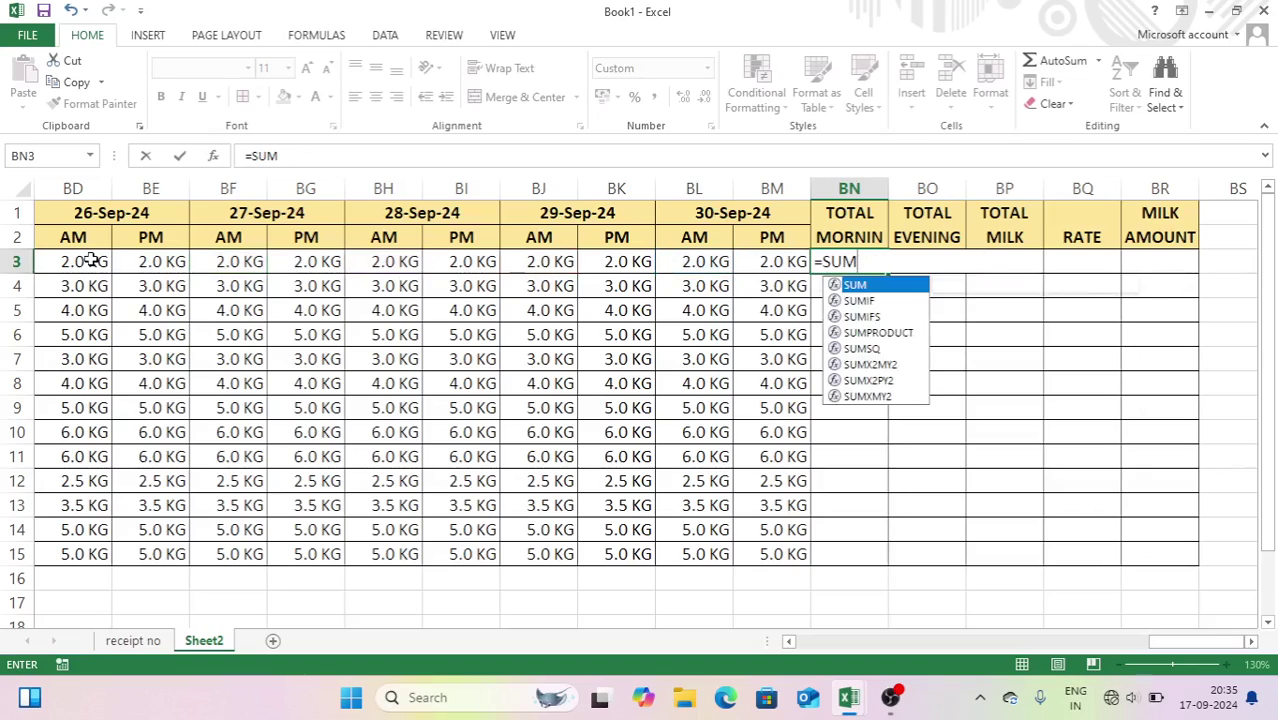
- Complete BN3 as =SUMIF($F$2:$BM$2,$BL$2,F3:BM3) to total 60.0 KG
type("IF")
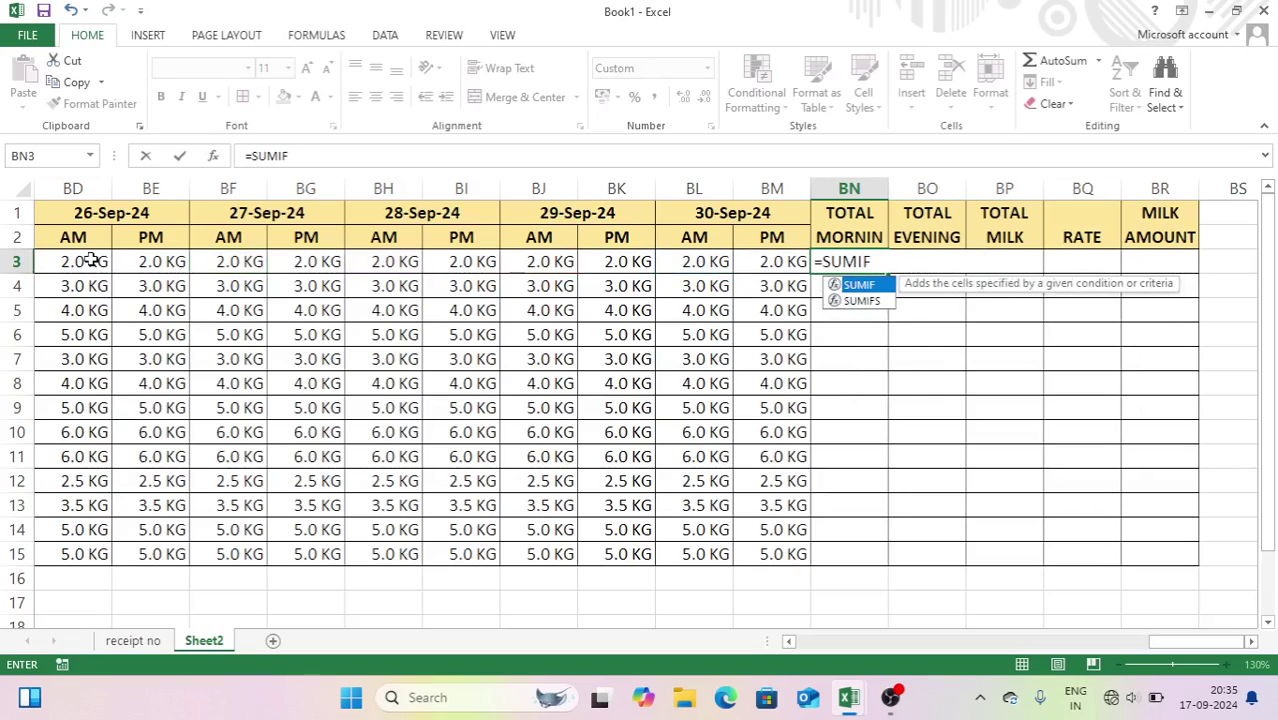
type("(")
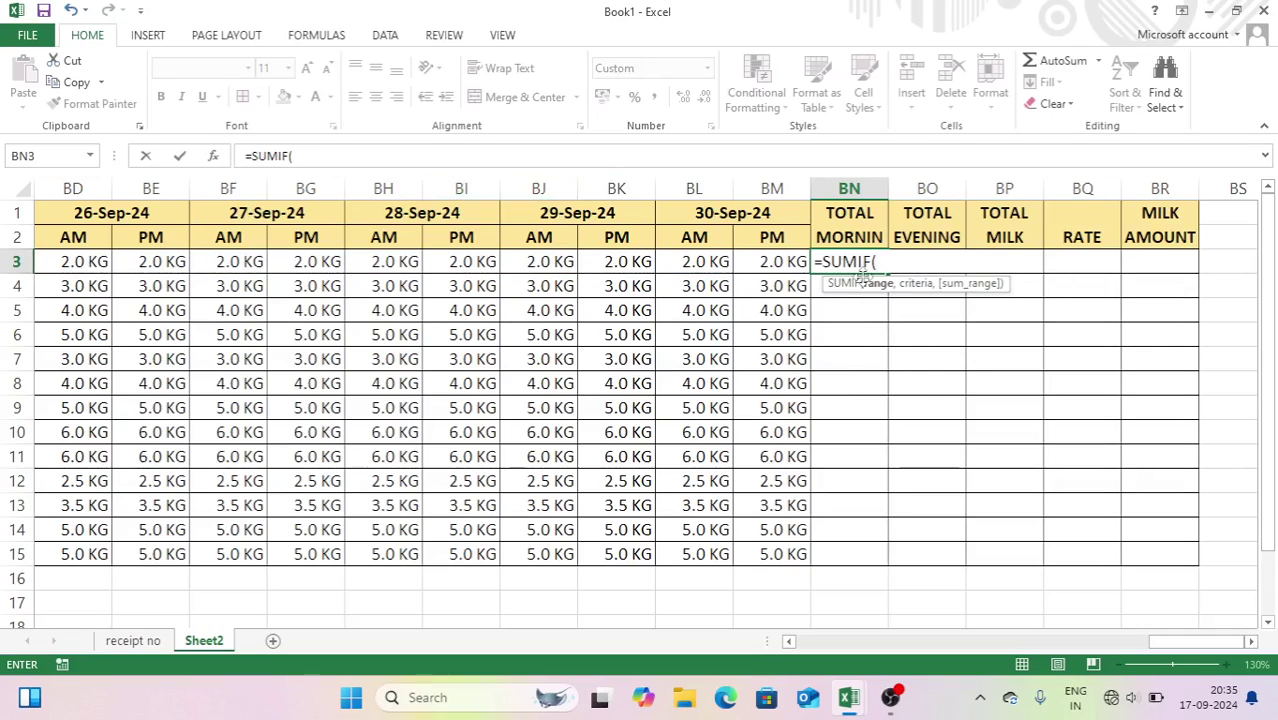
left_click(738, 243)
left_click_drag(738, 243, 637, 237)
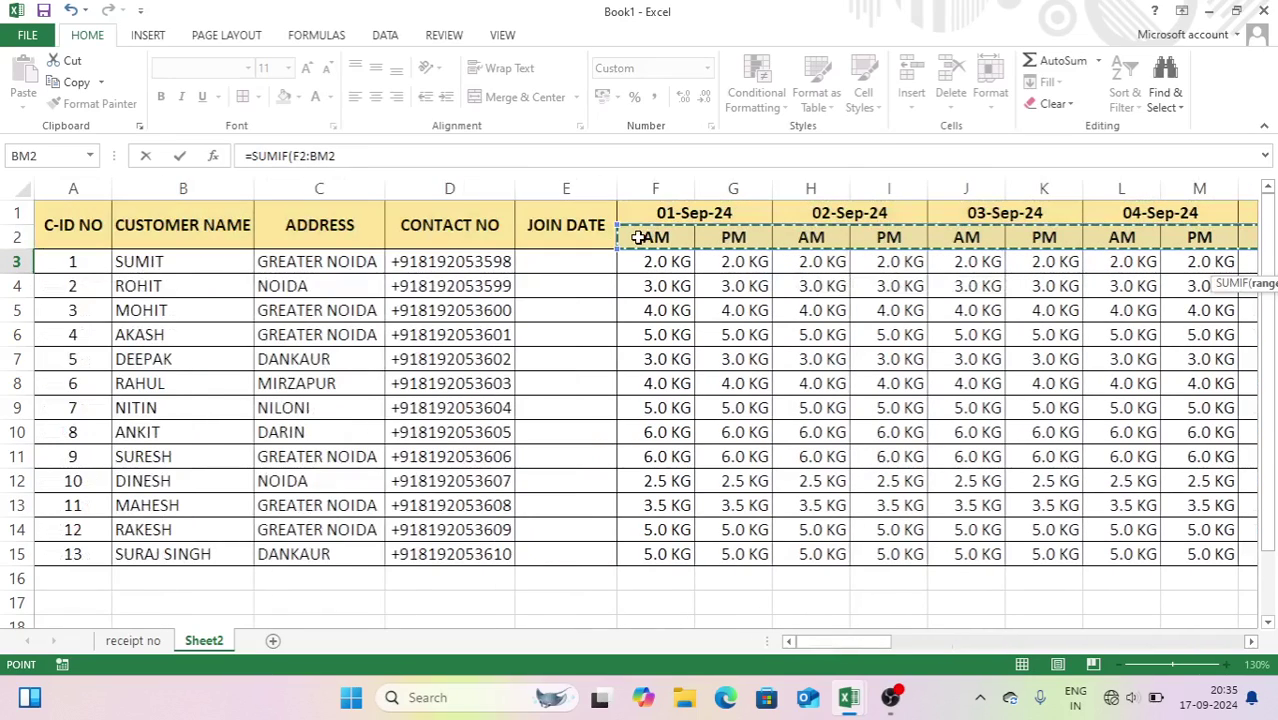
key("F4")
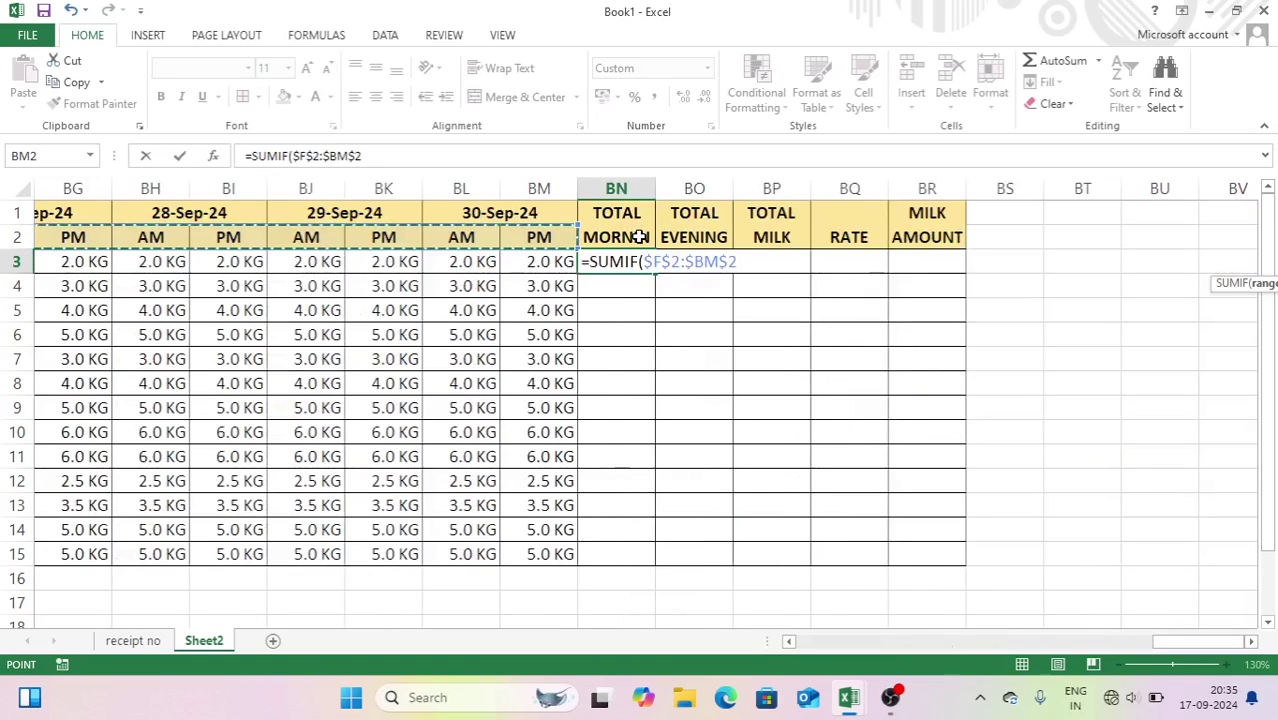
type(",")
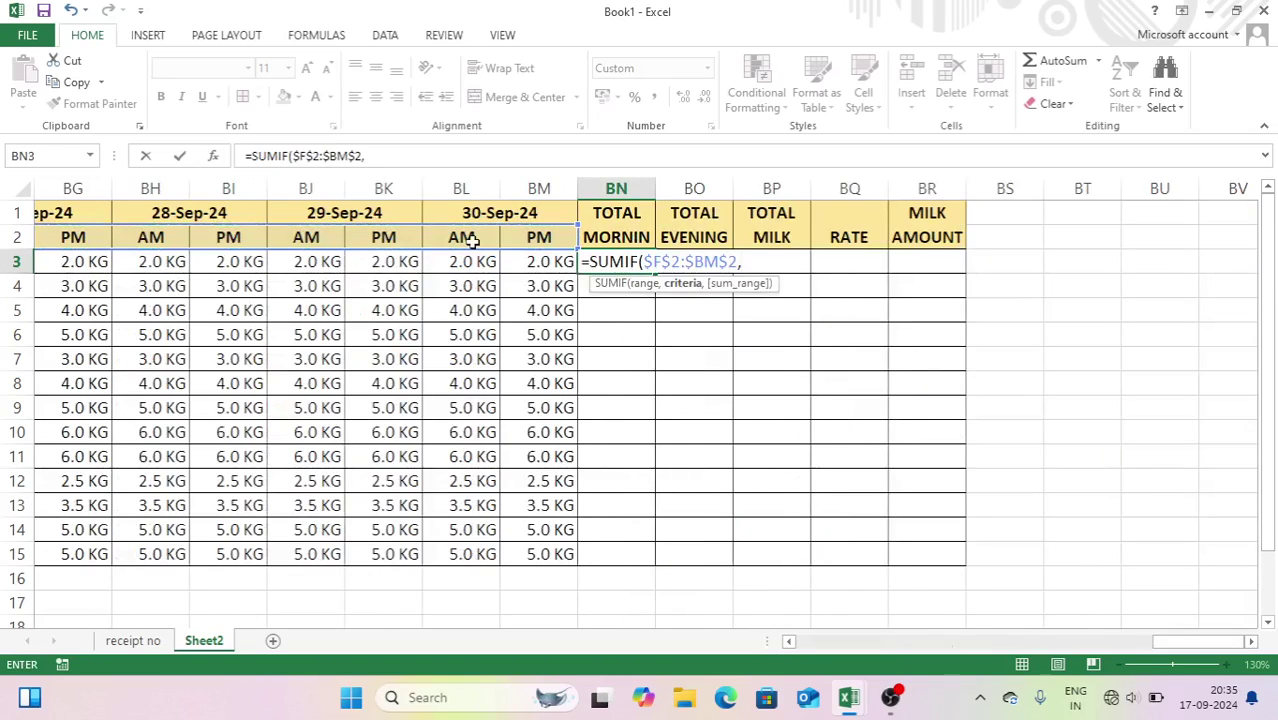
left_click(454, 237)
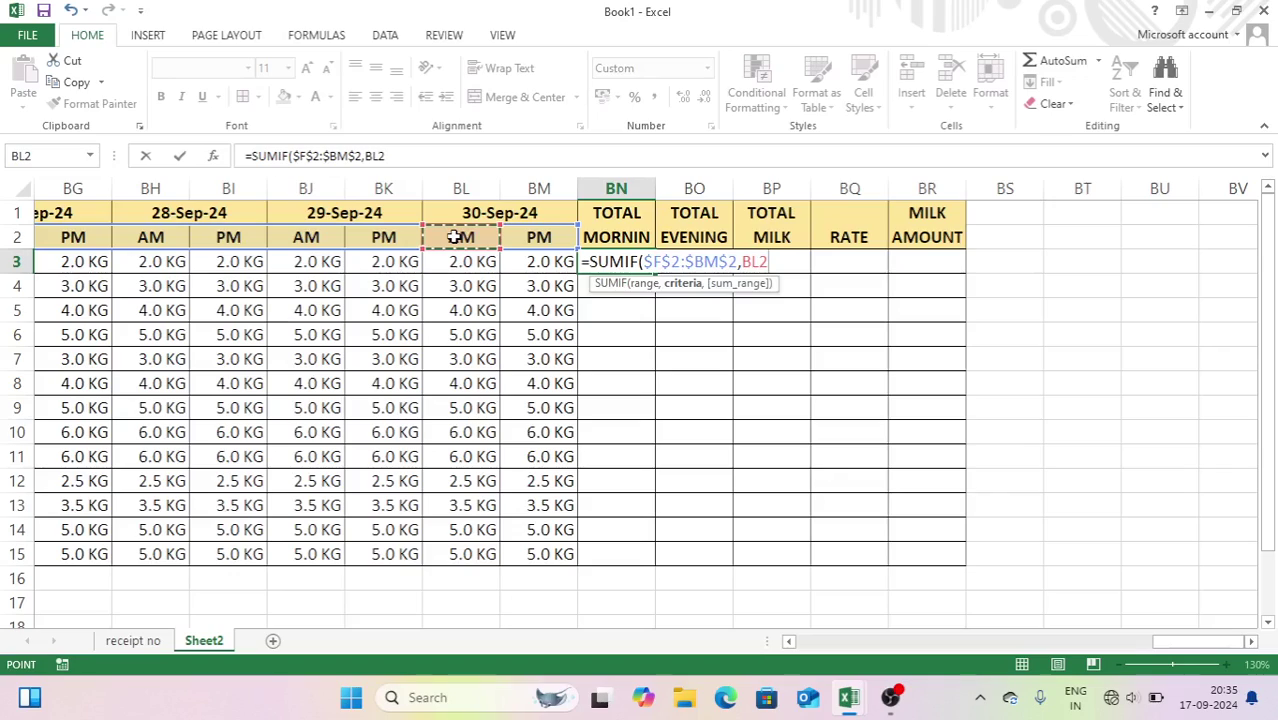
key("F4")
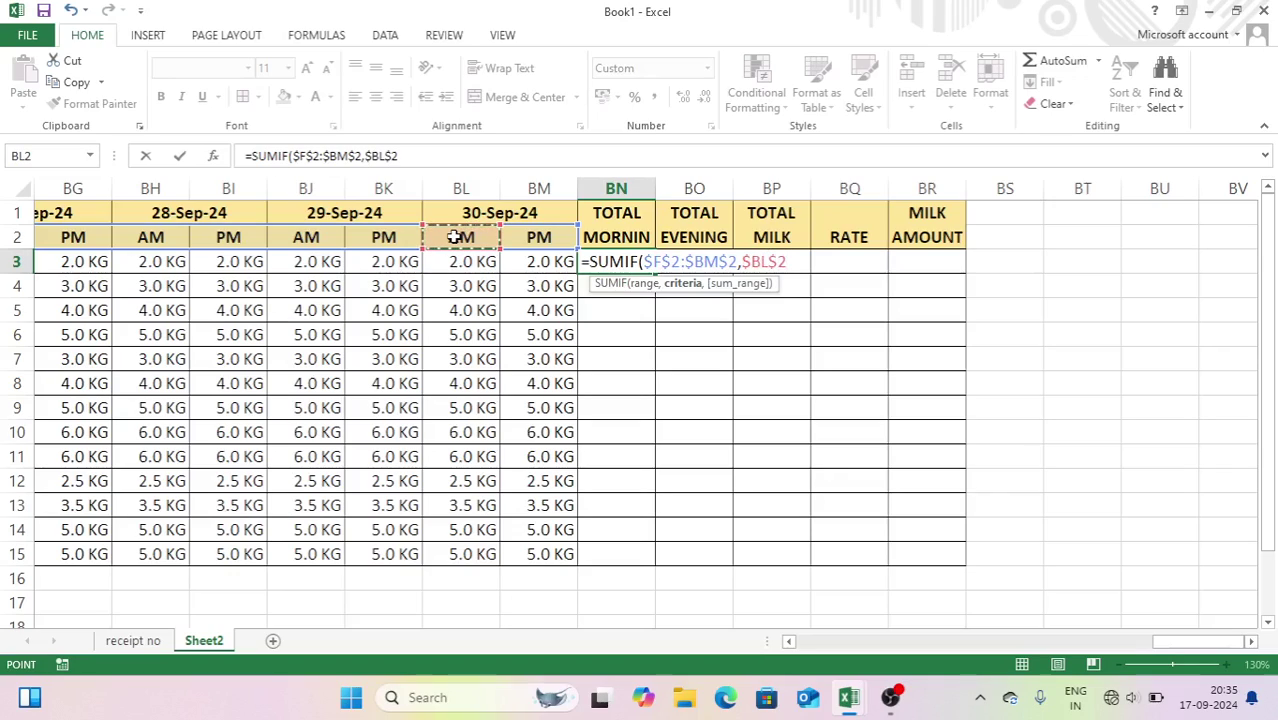
type(",")
left_click_drag(541, 261, 621, 263)
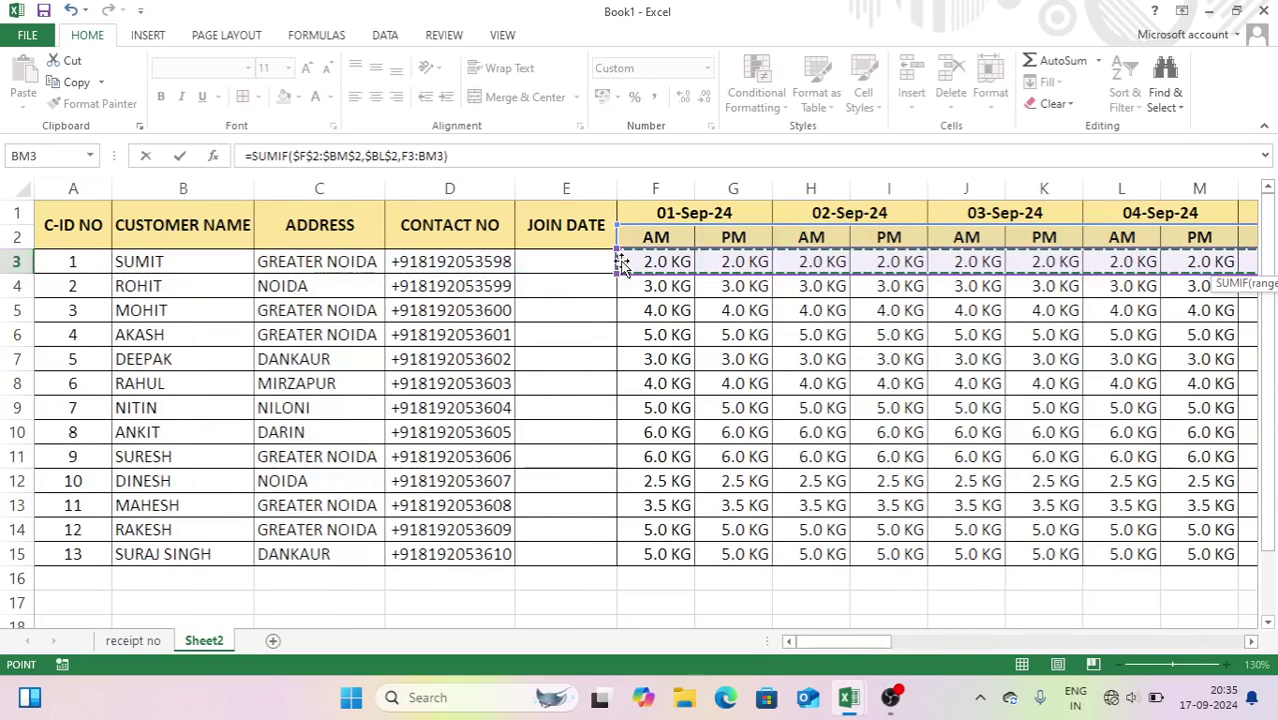
key("Return")
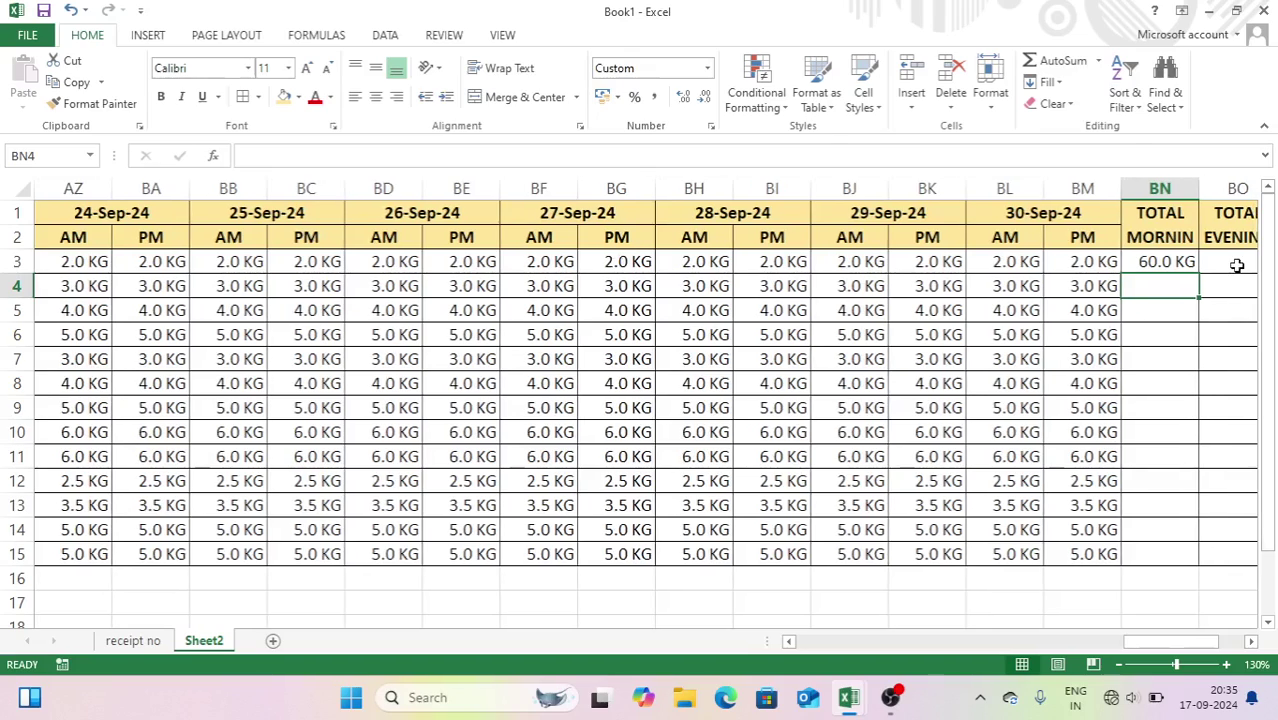
- Copy the morning total down all rows and enter =SUMIF($F$2:$BM$2,$BM$2,F3:BM3) in BO3
left_click(1192, 271)
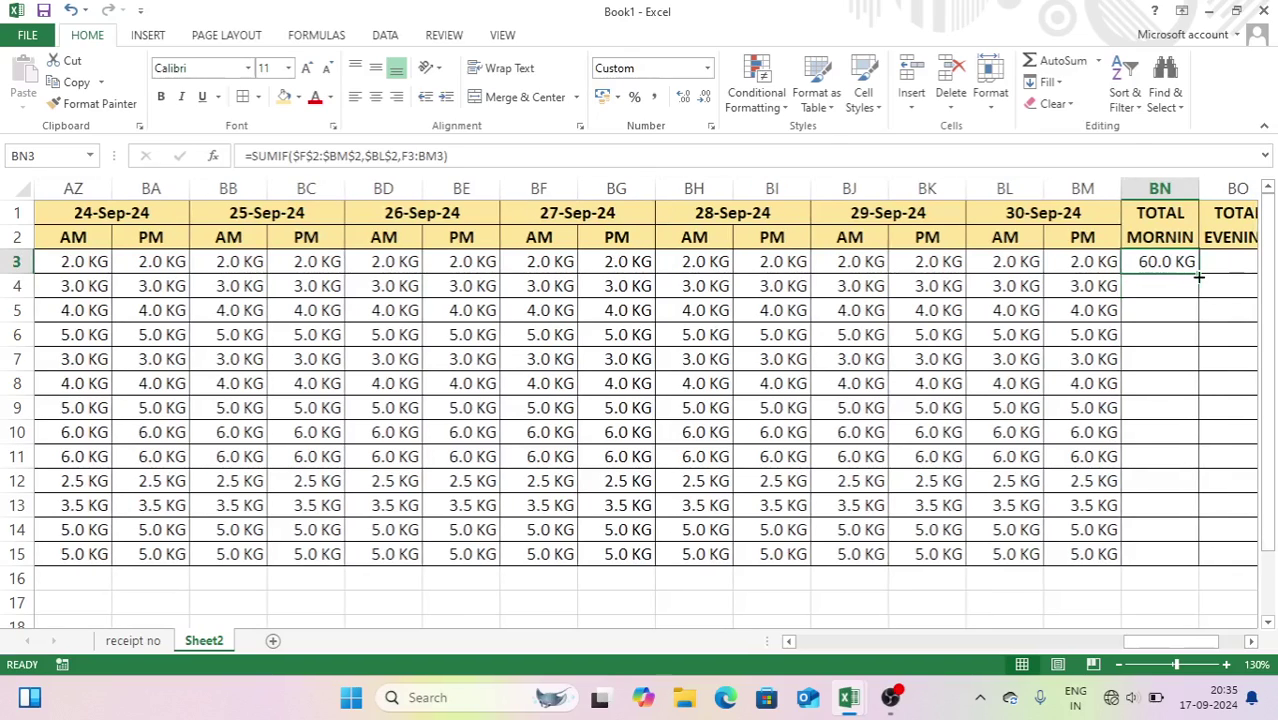
double_click(1198, 276)
left_click(1223, 261)
type("=")
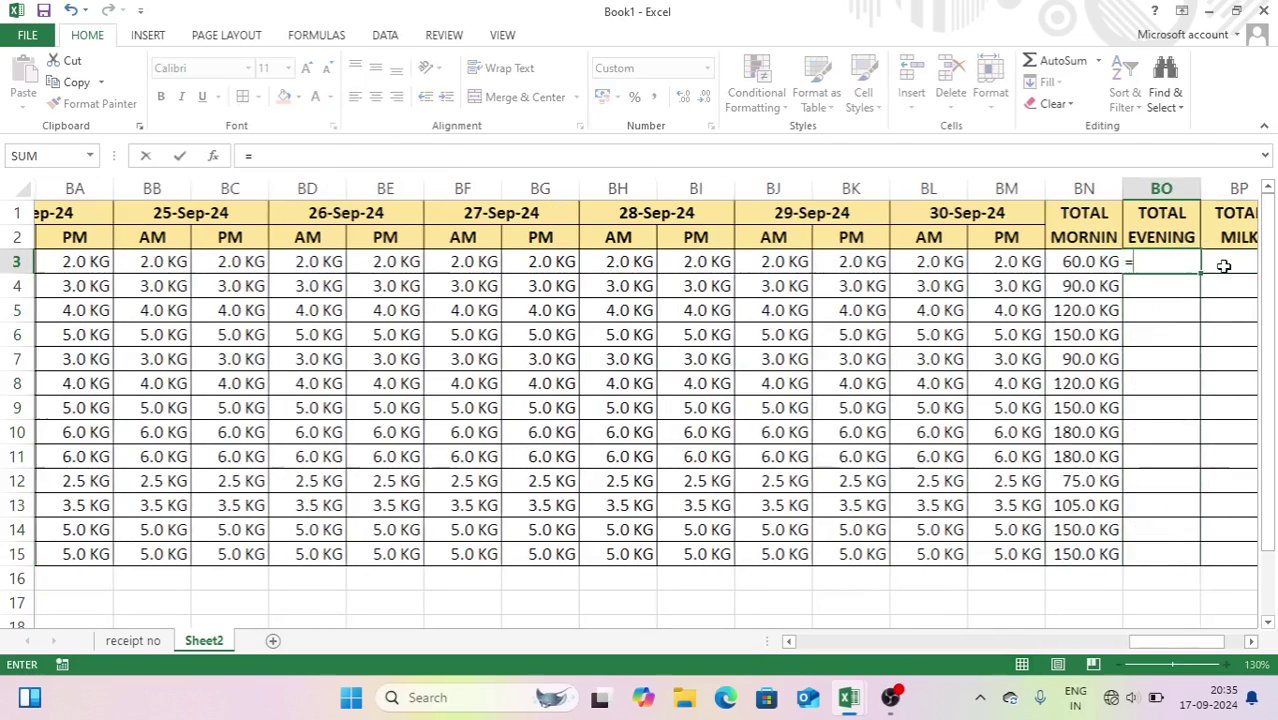
type("SUMIF(")
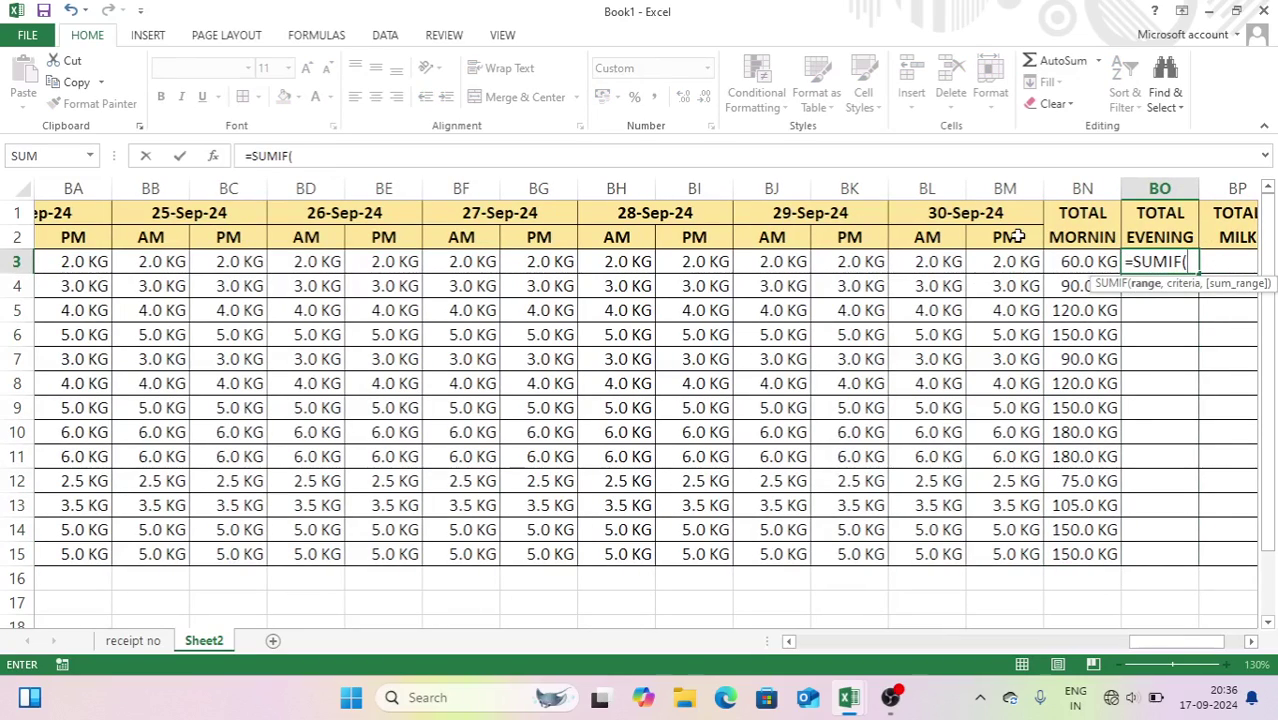
left_click_drag(1015, 236, 642, 248)
key("F4")
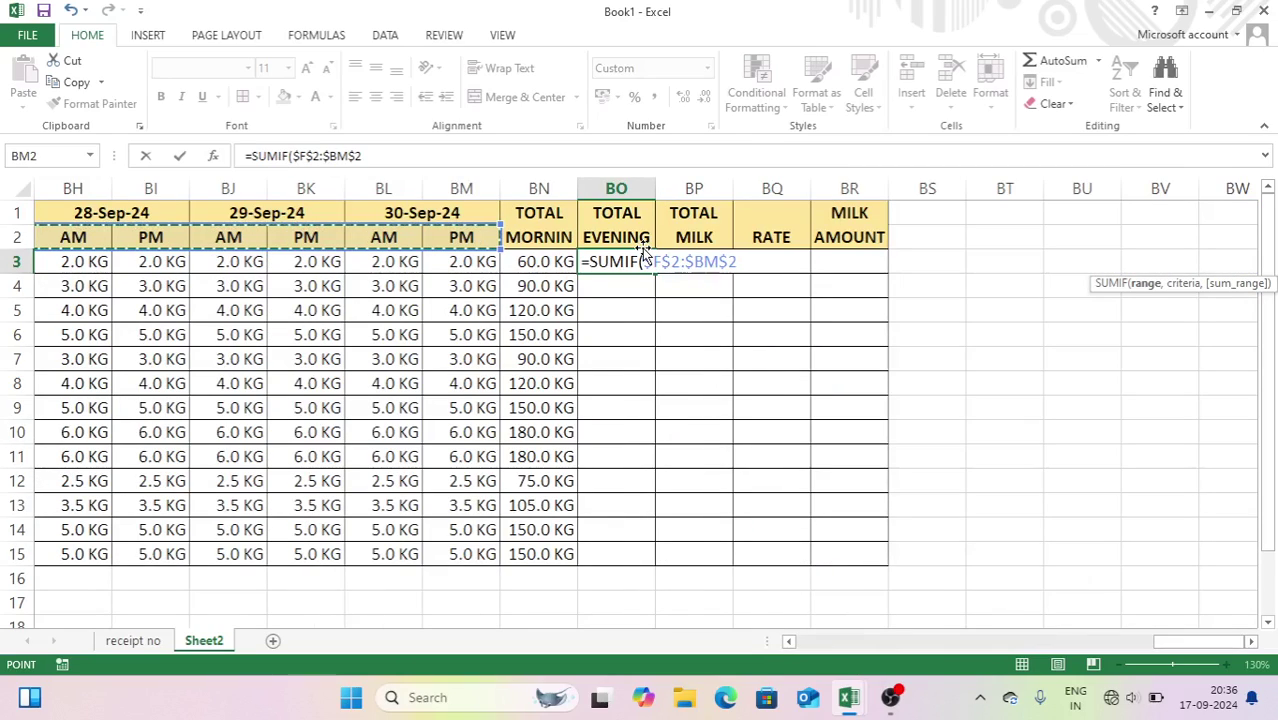
type(",")
left_click(457, 240)
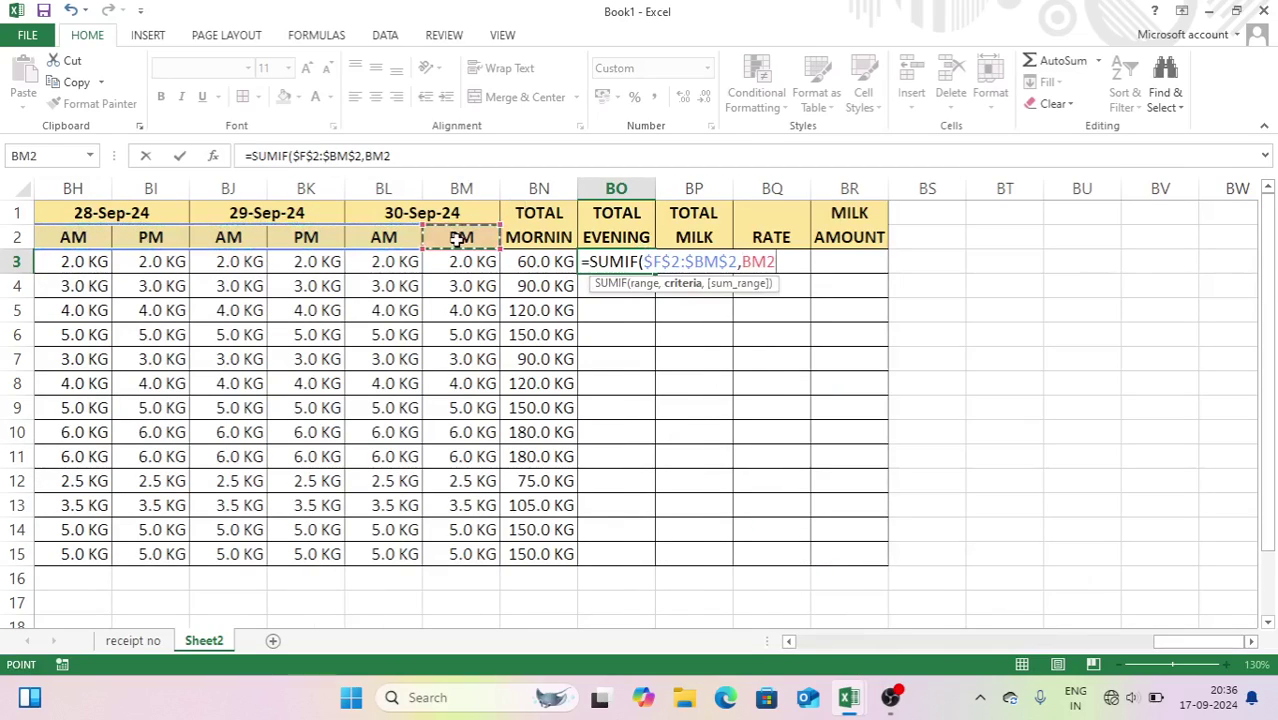
key("F4")
type(",")
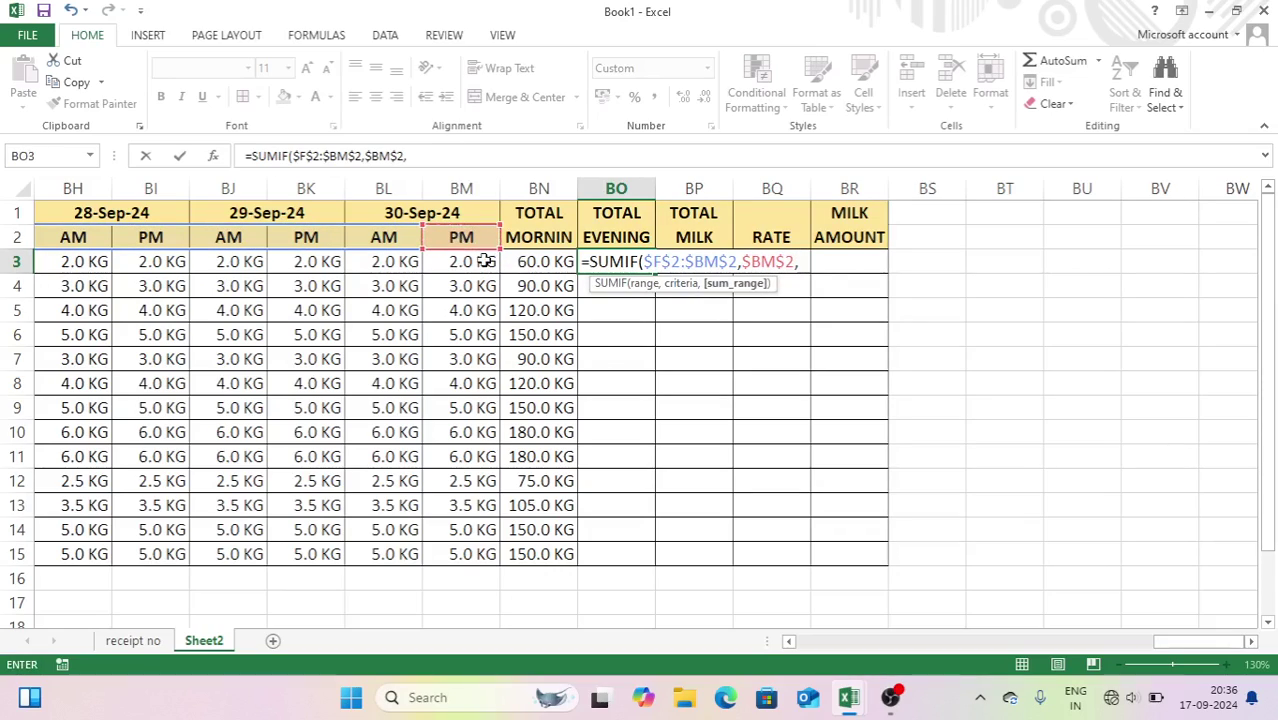
left_click_drag(482, 259, 633, 262)
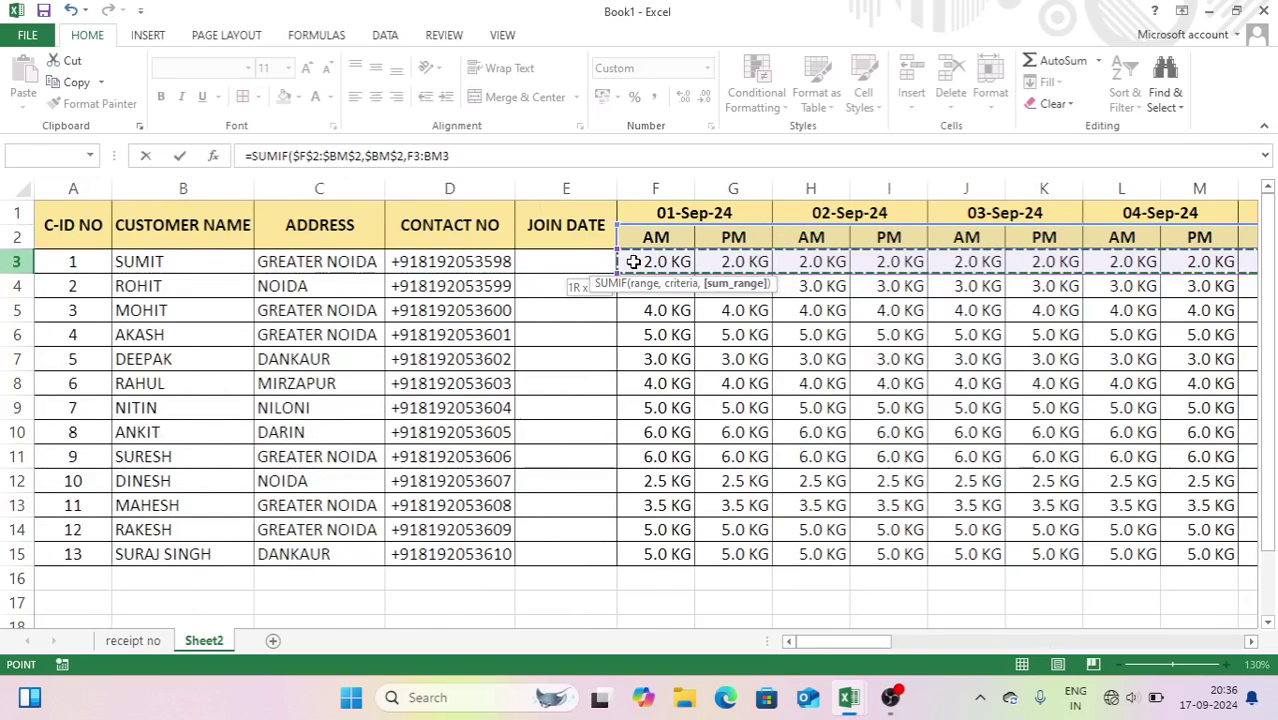
key("Return")
- Copy BO3's evening total down to every customer row
left_click(1165, 262)
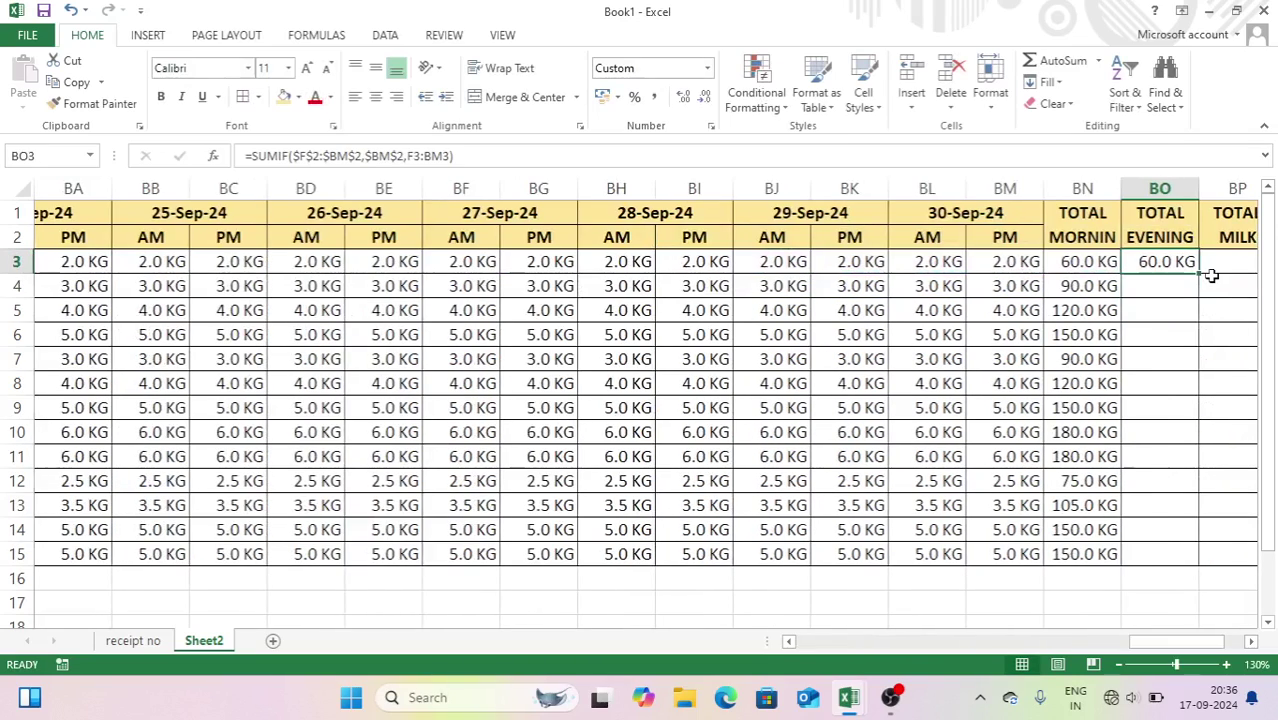
double_click(1211, 275)
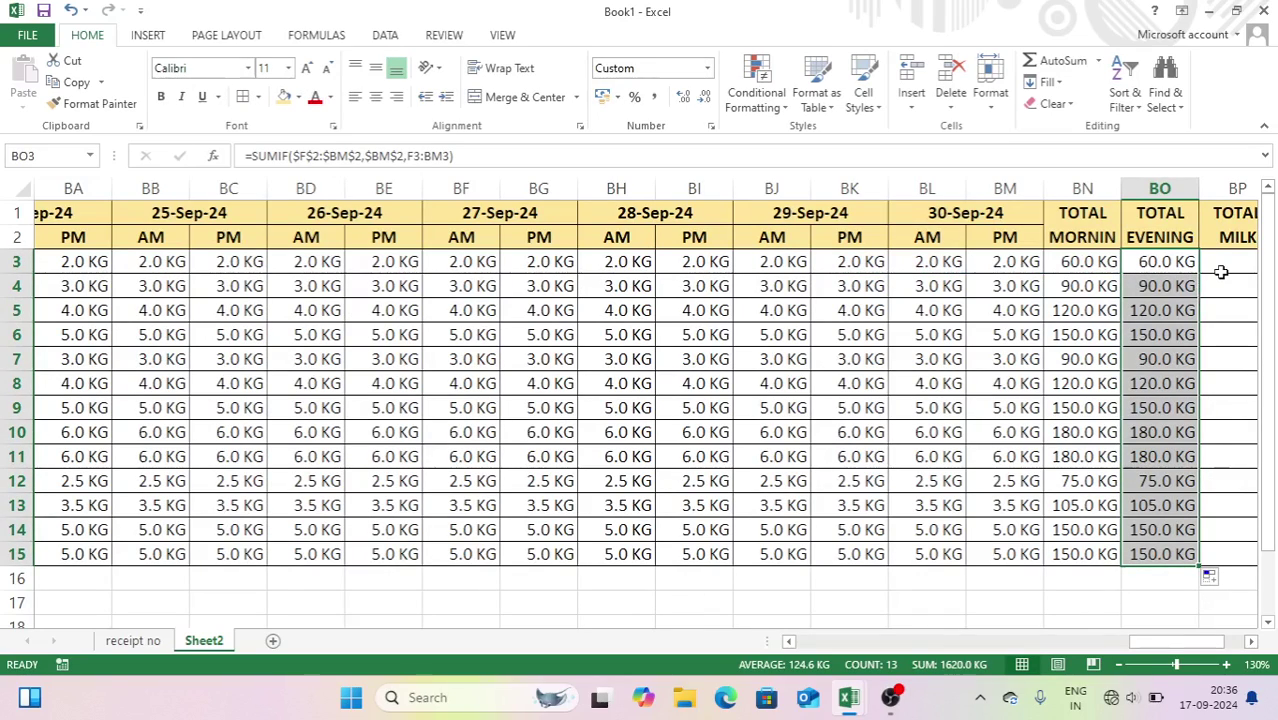
left_click(1222, 263)
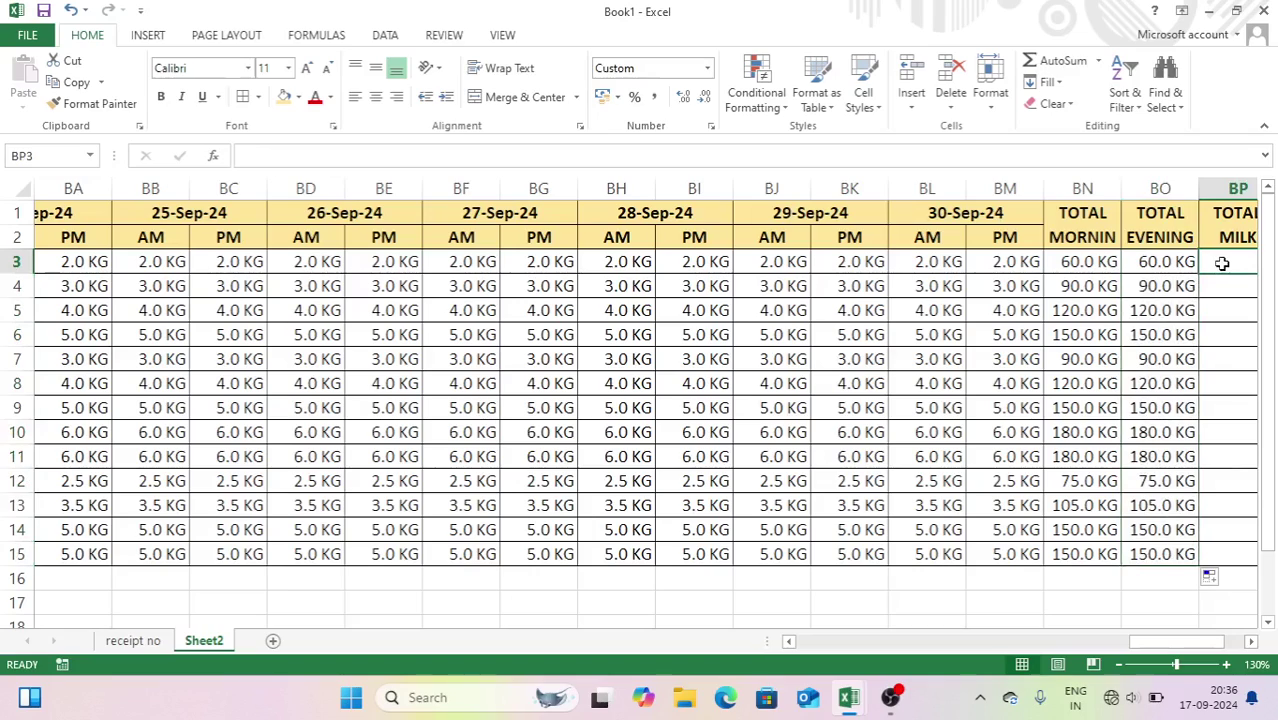
- Enter =SUM(BN3:BO3) in BP3 and AutoSum BN4:BP15 to total rows 4–15
scroll(1222, 263, "right", 1)
type("=SU")
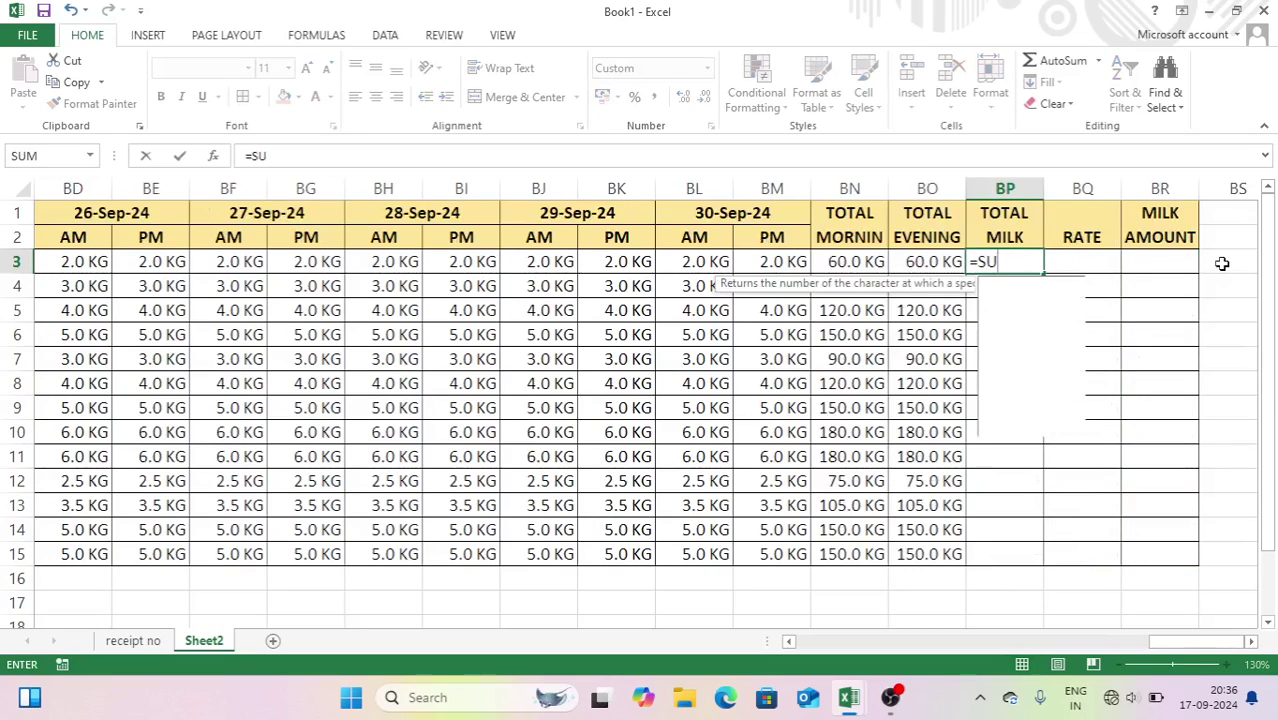
type("M(")
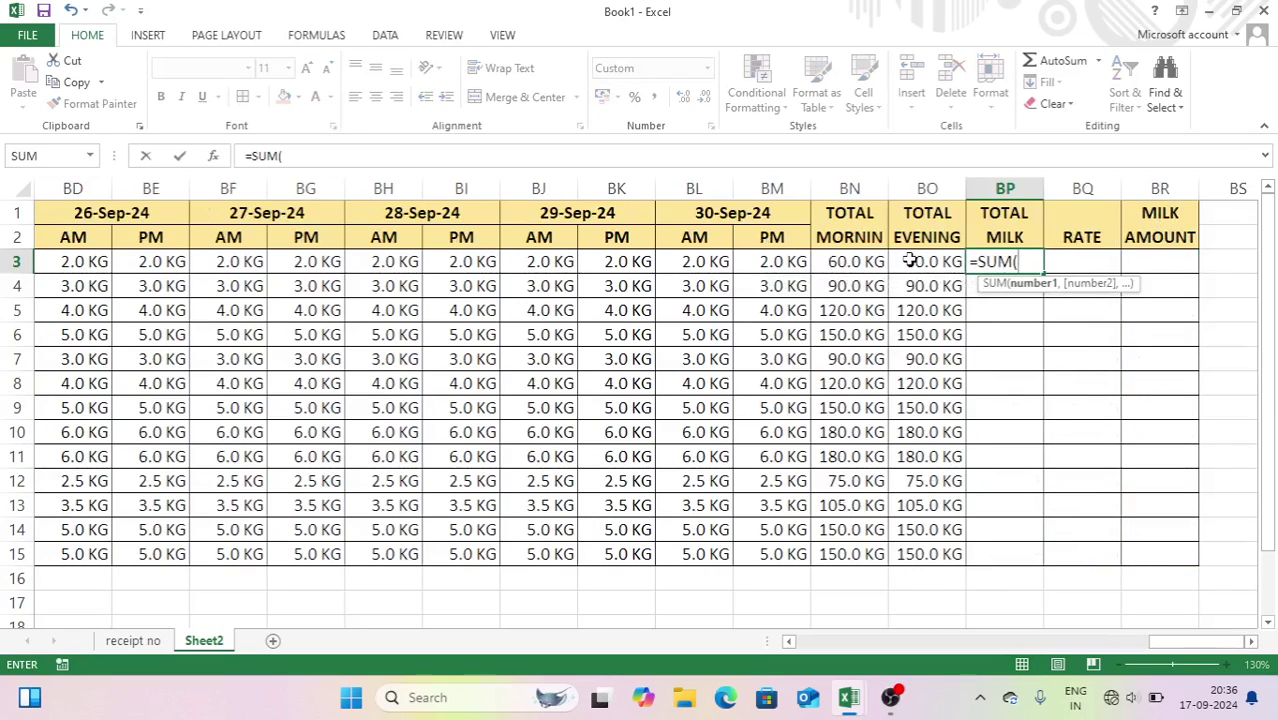
left_click_drag(850, 261, 907, 261)
key("Return")
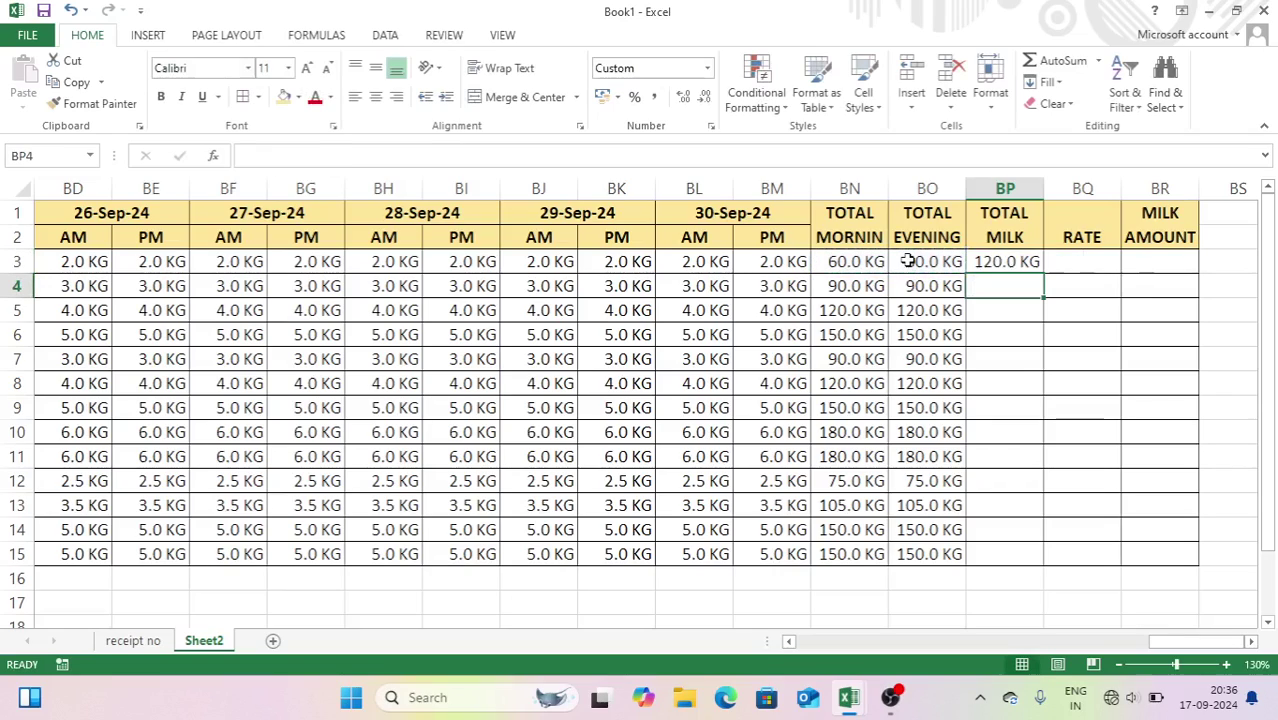
left_click_drag(880, 286, 996, 552)
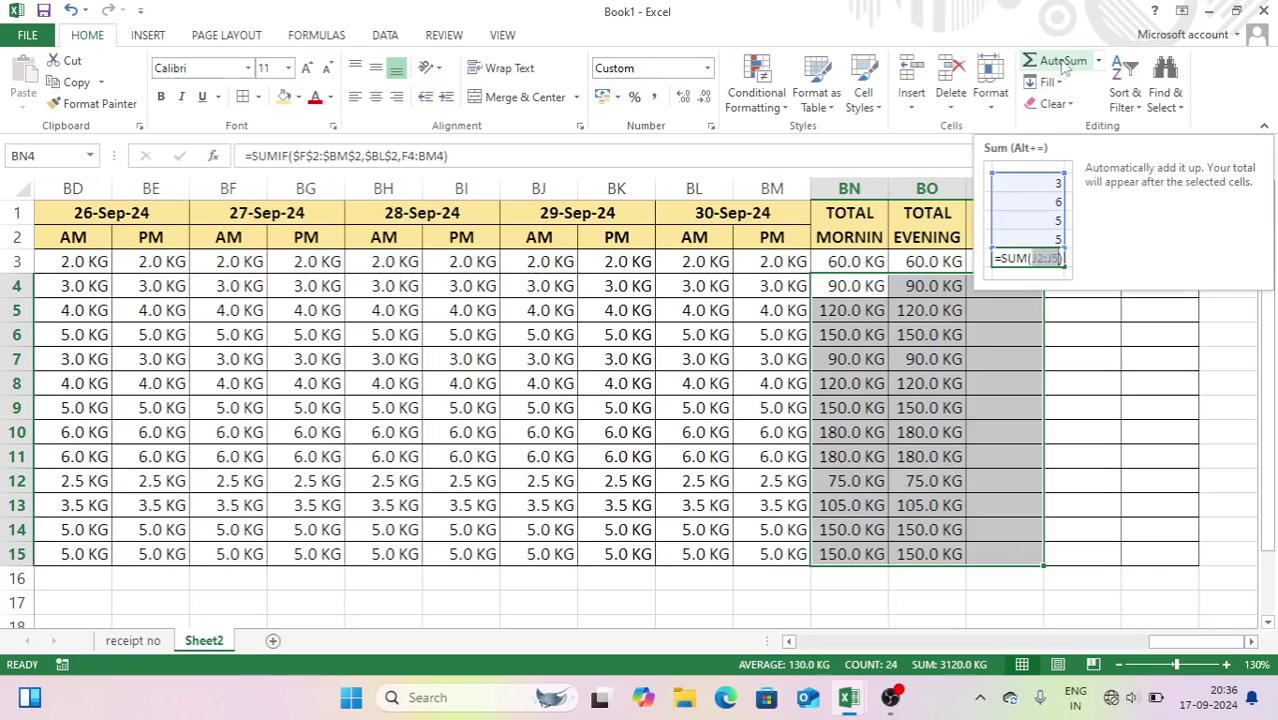
left_click(1063, 62)
left_click(1092, 266)
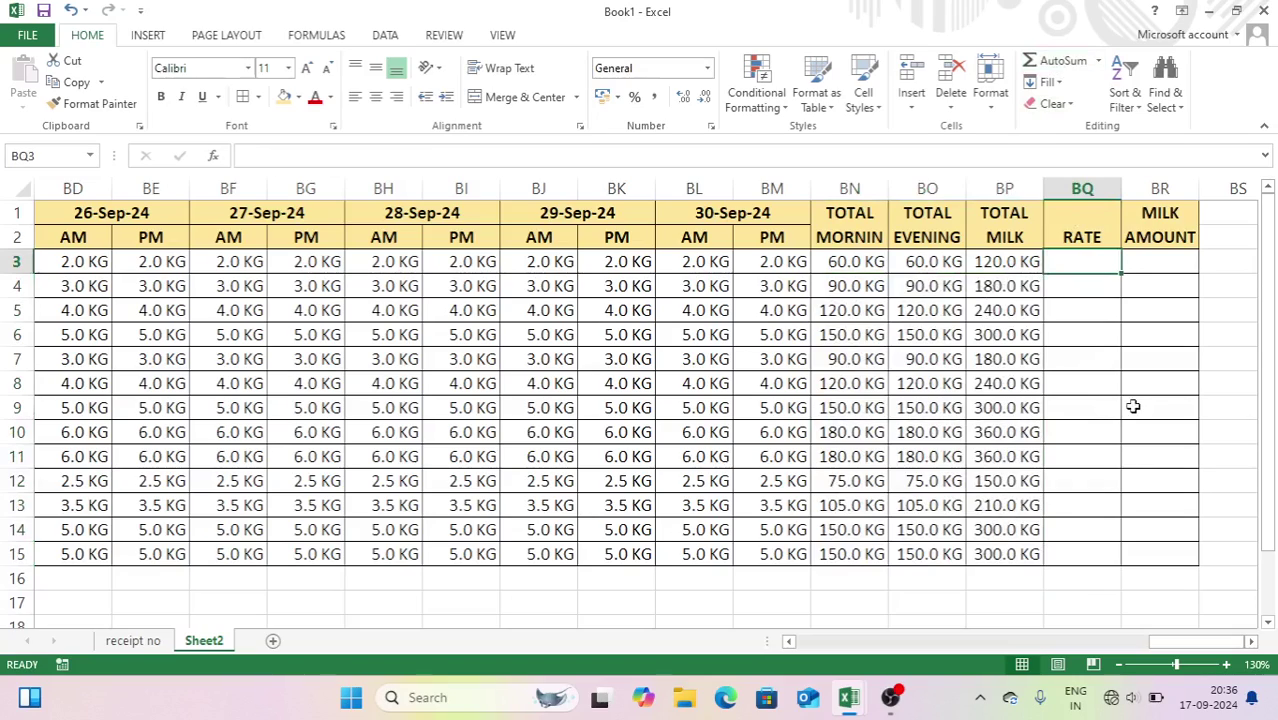
- Enter rates 60, 60, 70, 65, 65, 50, 55, 60, 70, 70, 70, 60, 50 in BQ3:BQ15
type("60")
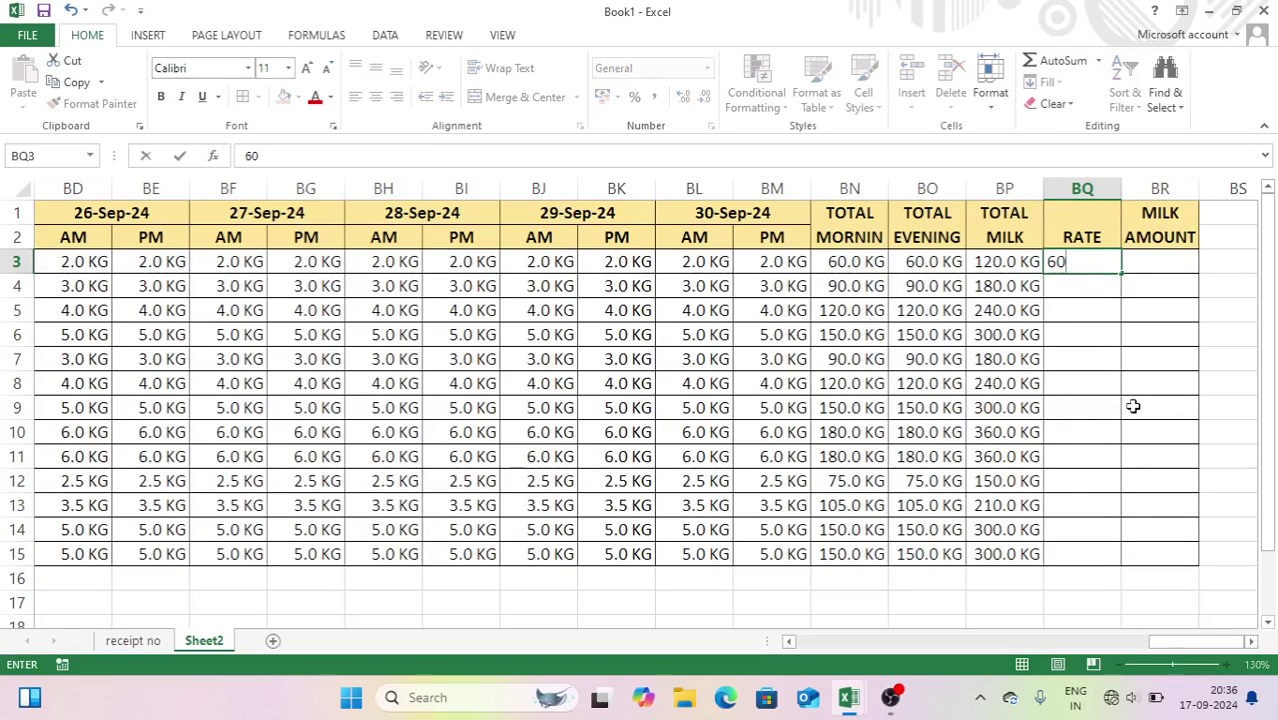
key("Return")
type("60")
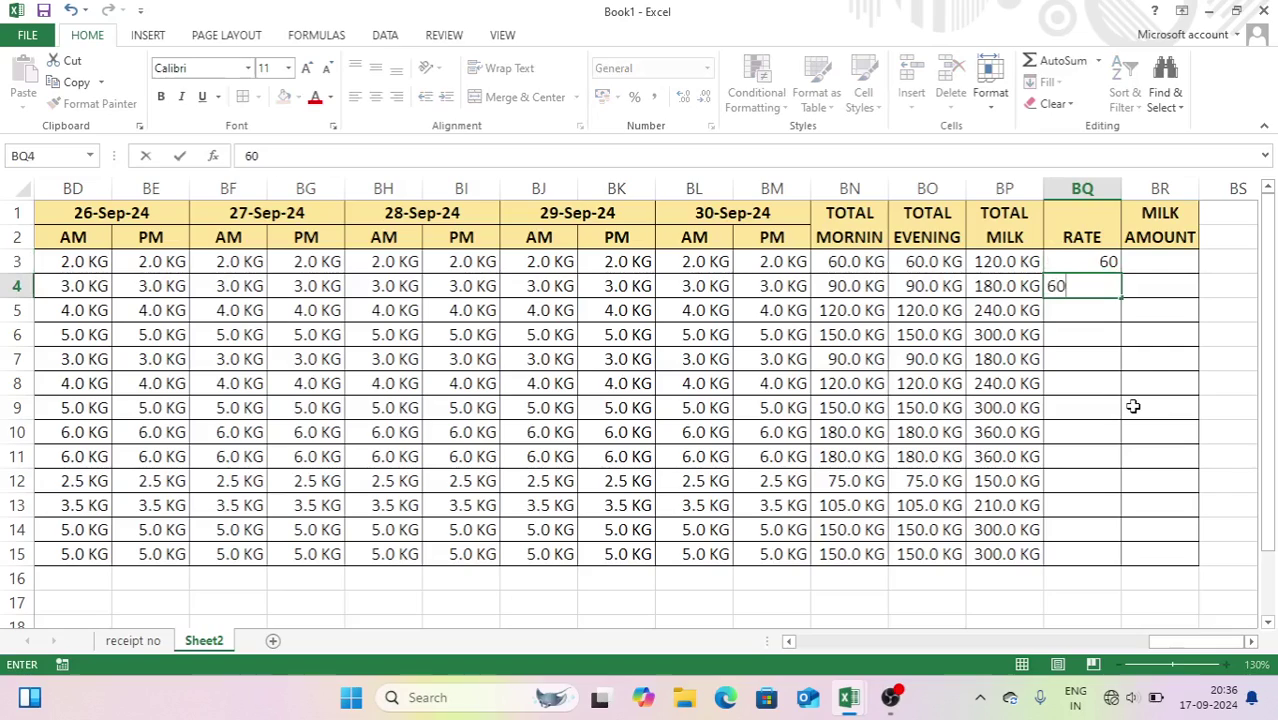
key("Return")
type("70")
key("Return")
type("65")
key("Return")
type("65")
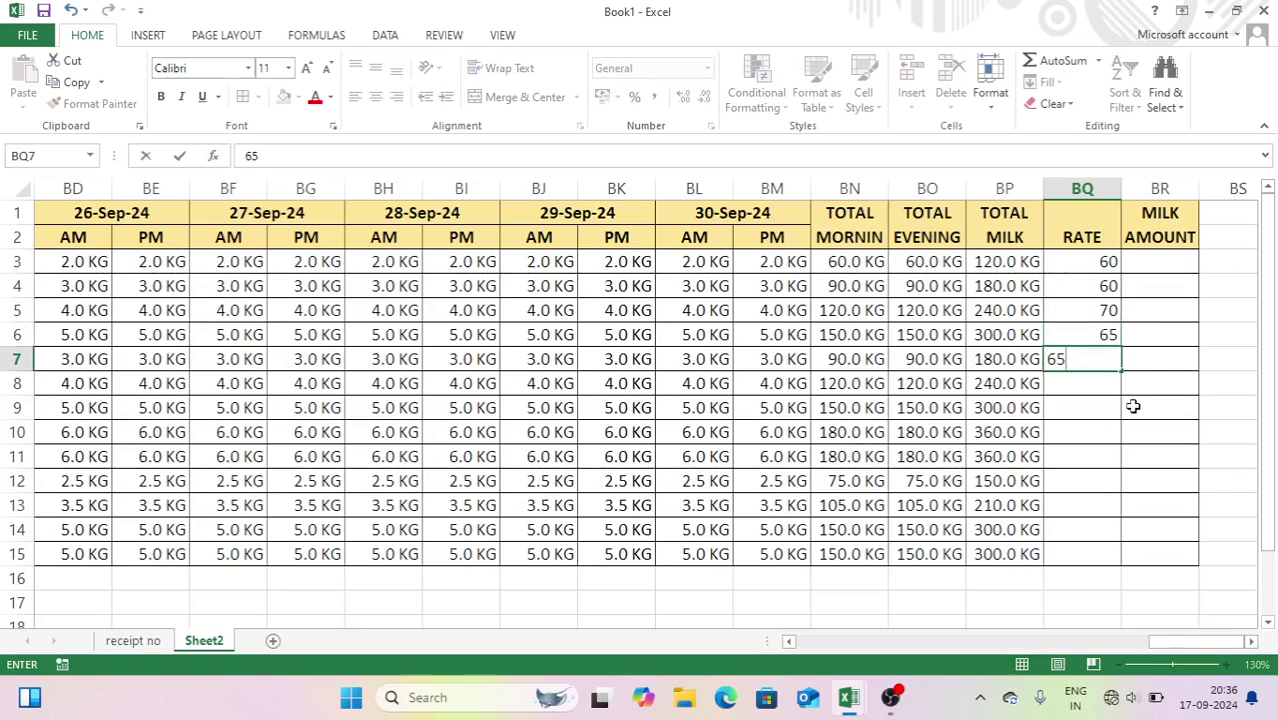
key("Return")
type("50")
key("Return")
type("55")
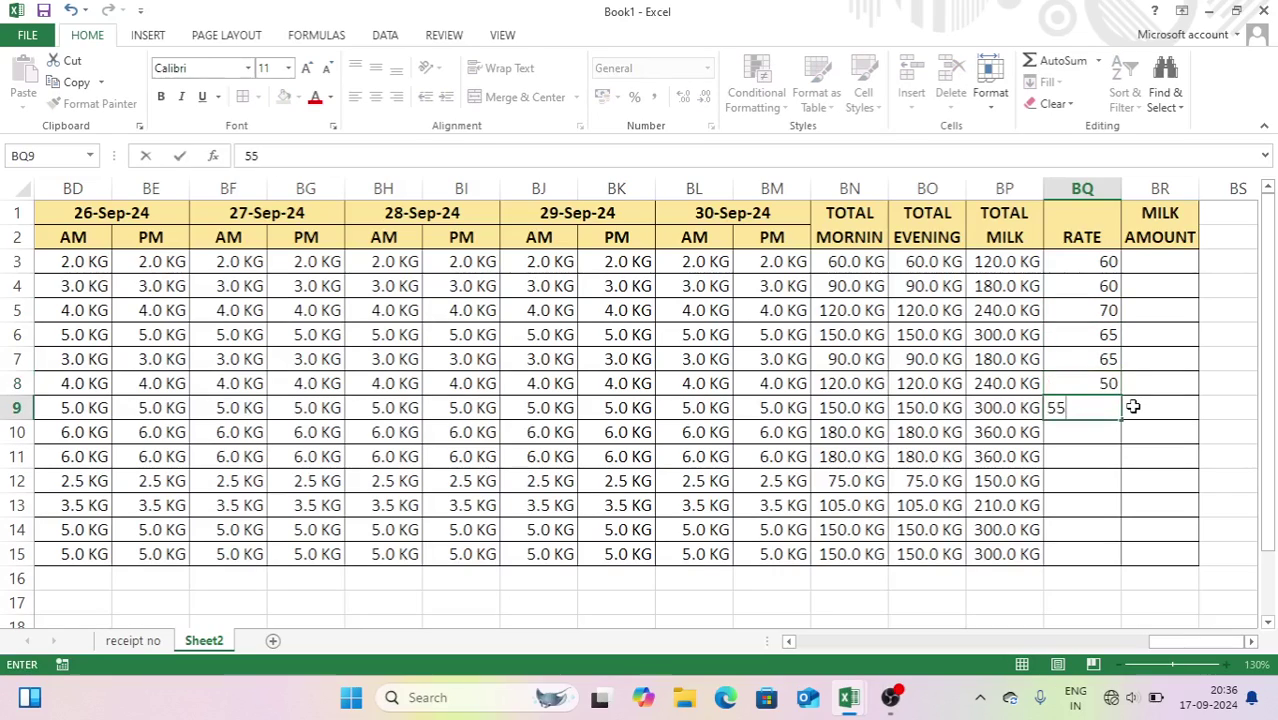
key("Return")
type("60")
key("Return")
type("70")
key("Return")
type("70")
key("Return")
type("70")
key("Return")
type("60")
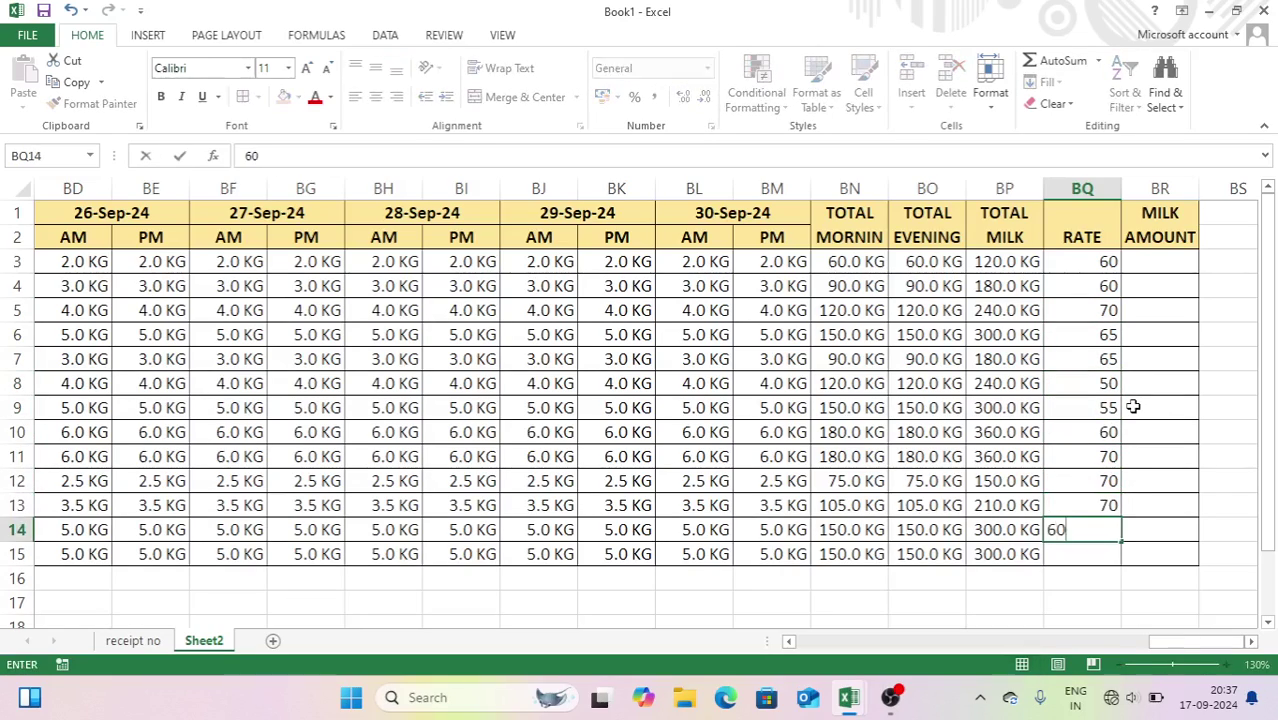
key("Return")
type("50")
key("Return")
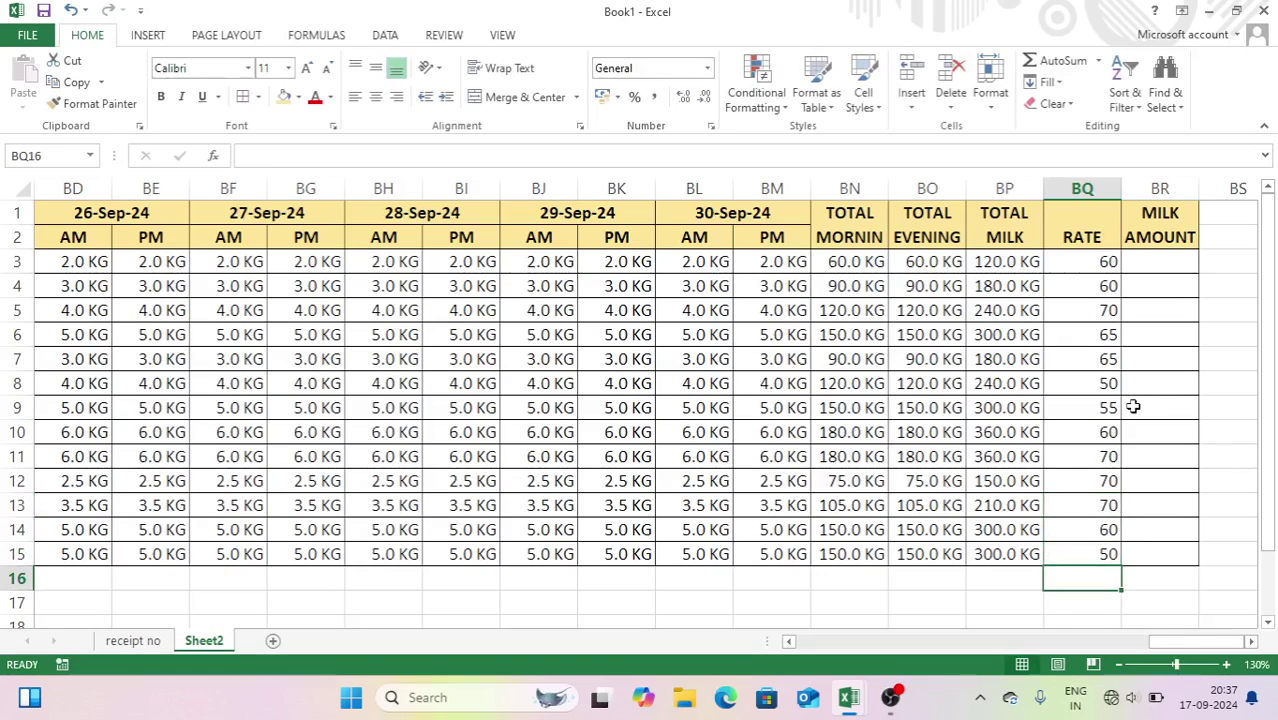
left_click(1048, 262)
left_click(1008, 264)
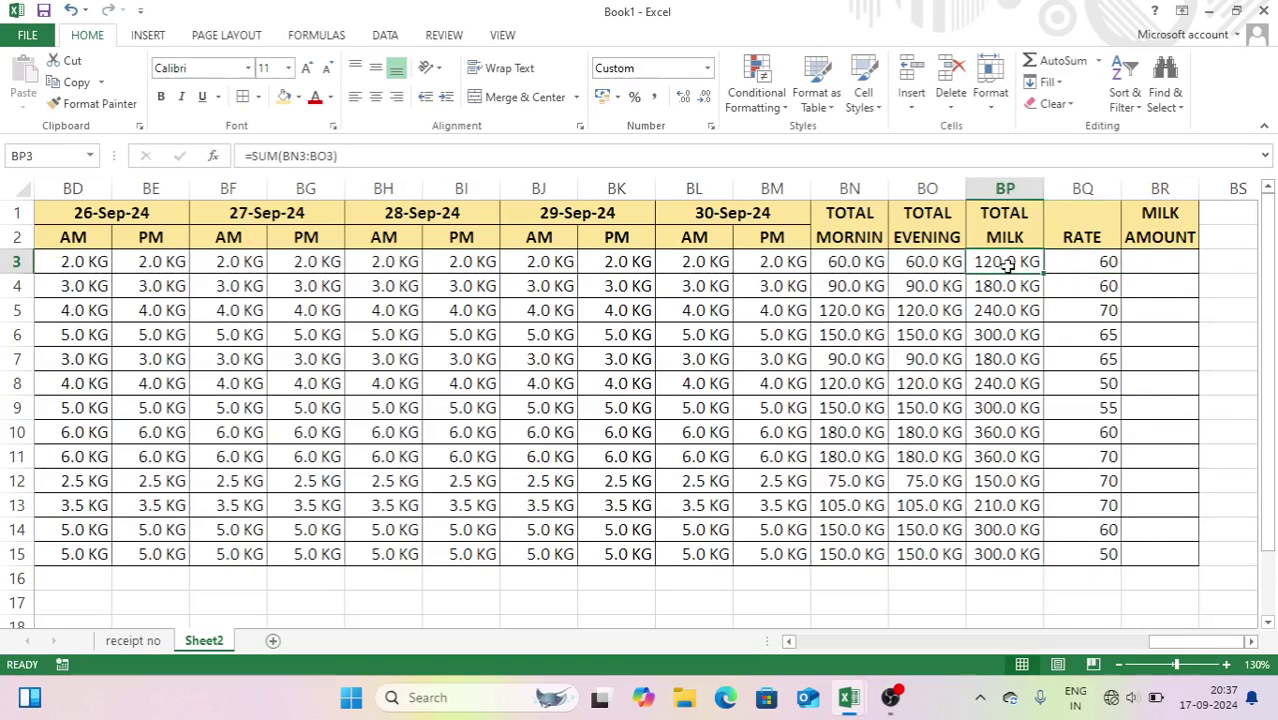
left_click(1068, 262)
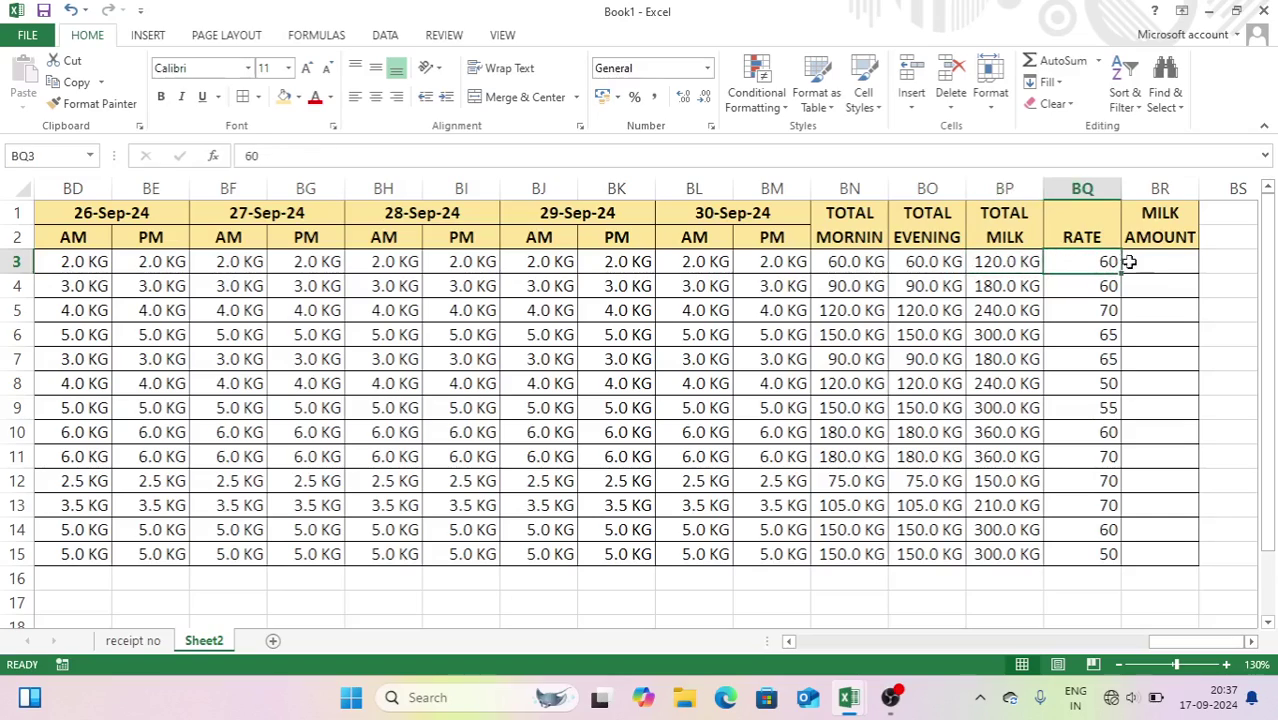
left_click(1138, 262)
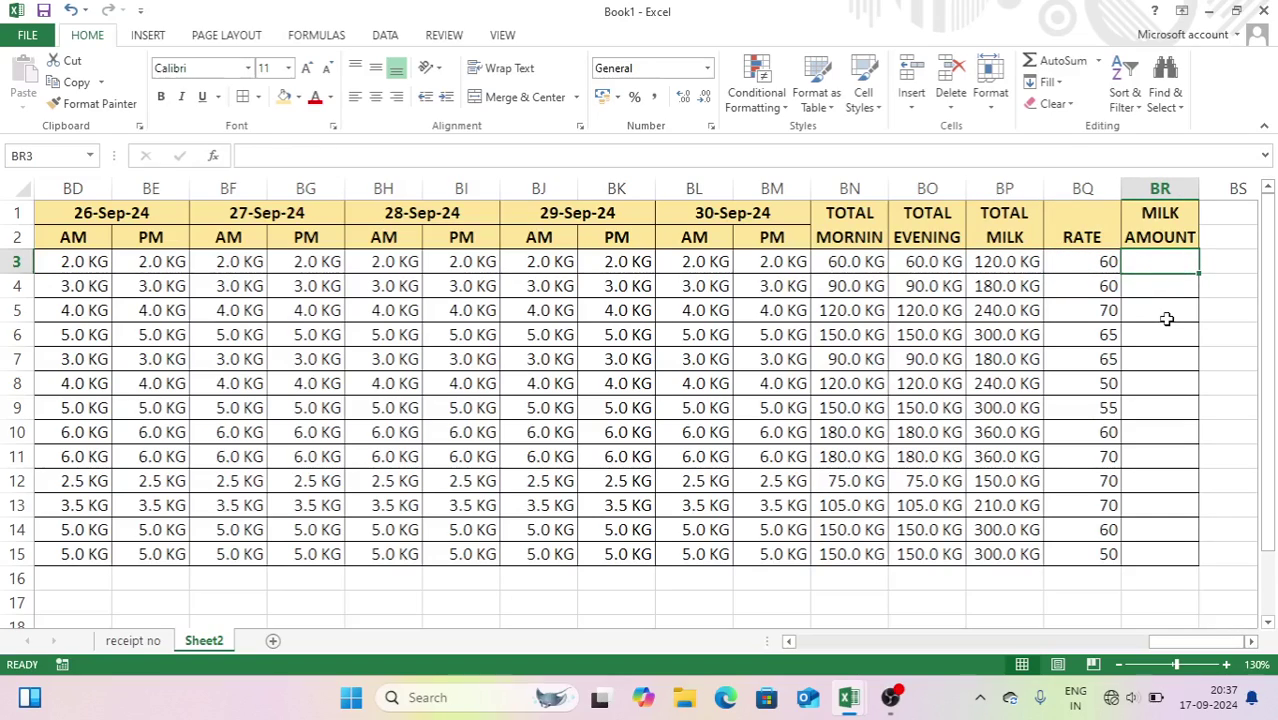
- Enter =BP3*BQ3 in BR3 and copy it down to BR15
type("=")
left_click(1022, 262)
type("*")
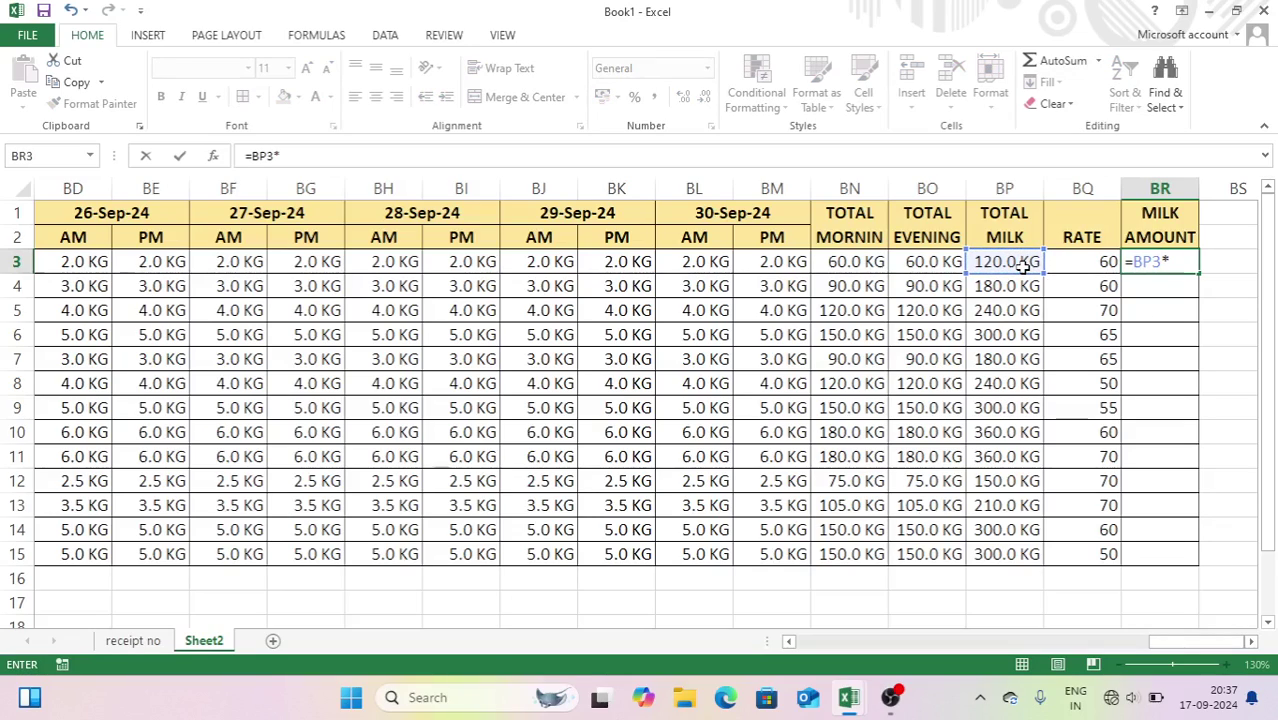
left_click(1065, 263)
key("ctrl+Return")
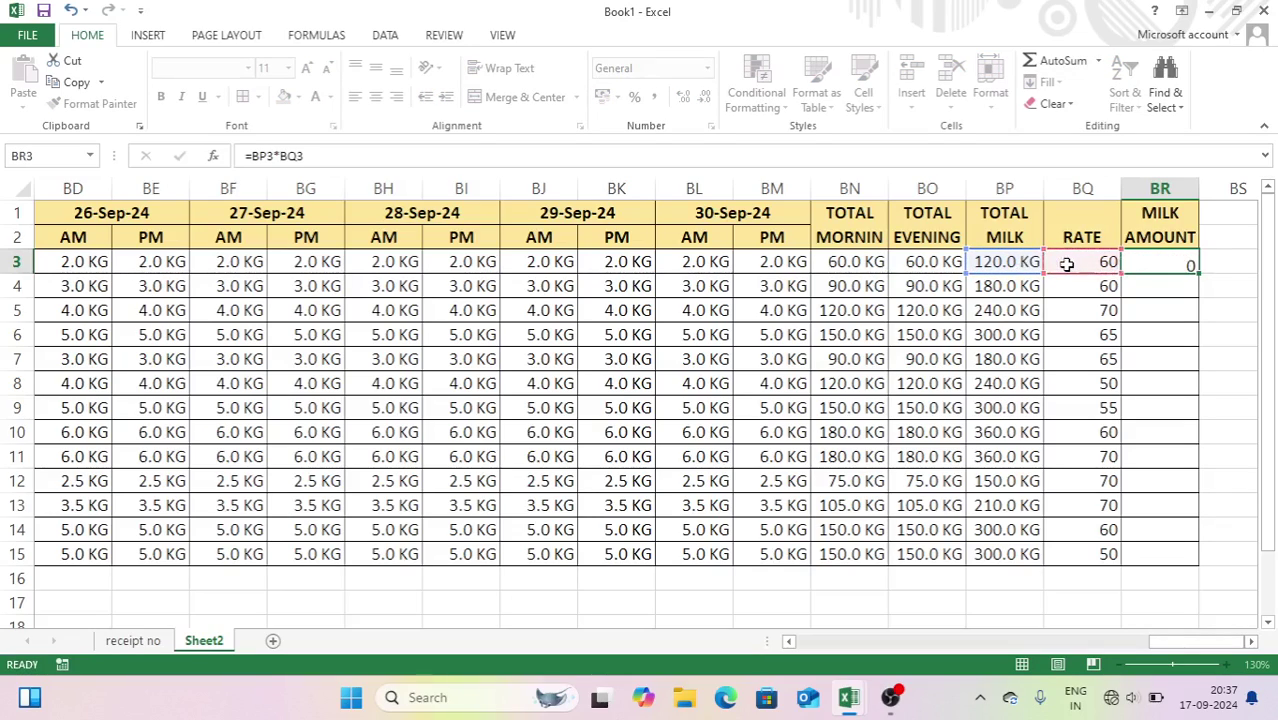
double_click(1196, 274)
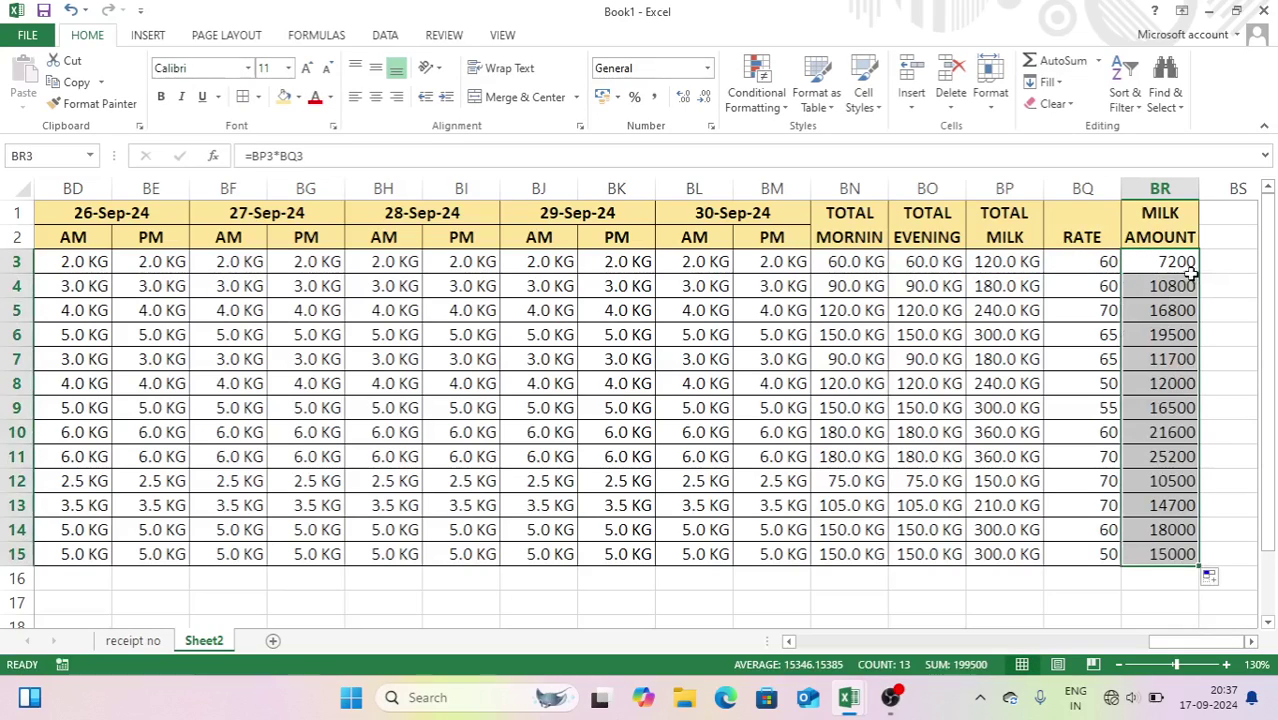
- Format the milk amounts as ₹ currency with two decimals
left_click(712, 127)
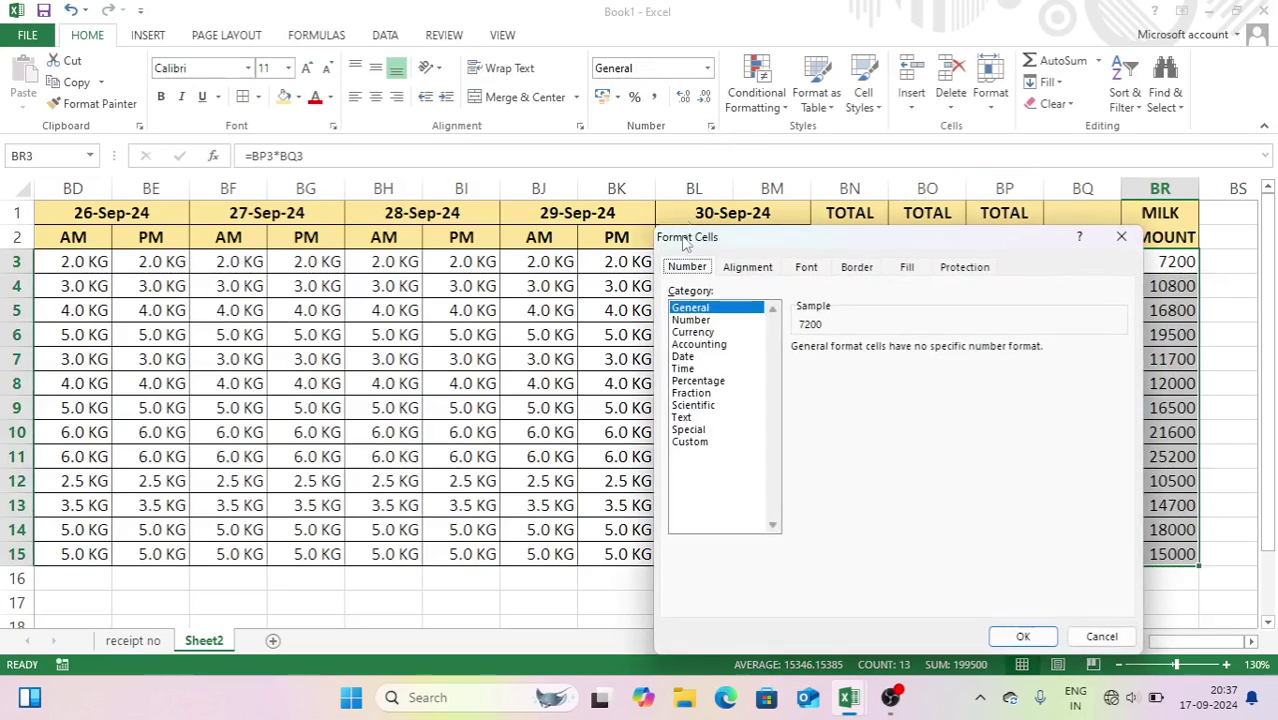
left_click(692, 442)
left_click(704, 334)
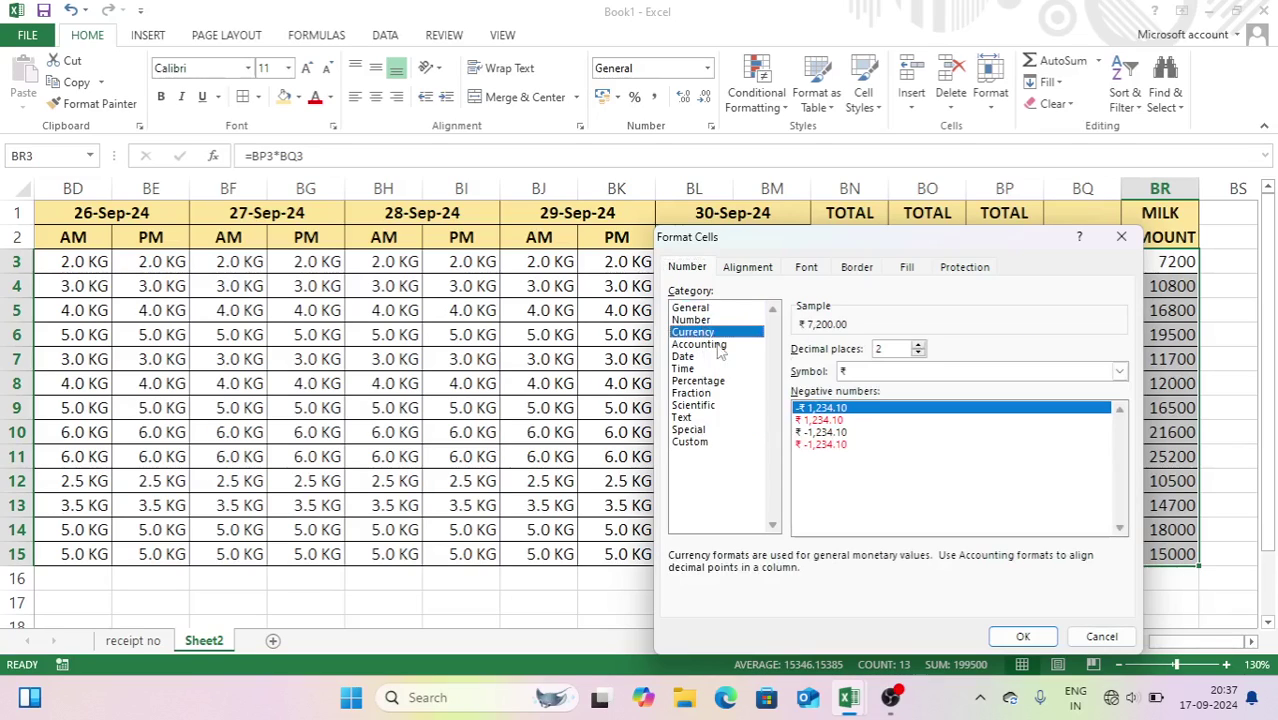
left_click(1022, 636)
- Make the table's data figures bold and reselect the milk amount column
left_click(1140, 357)
left_click_drag(1162, 262, 100, 553)
key("ctrl+b")
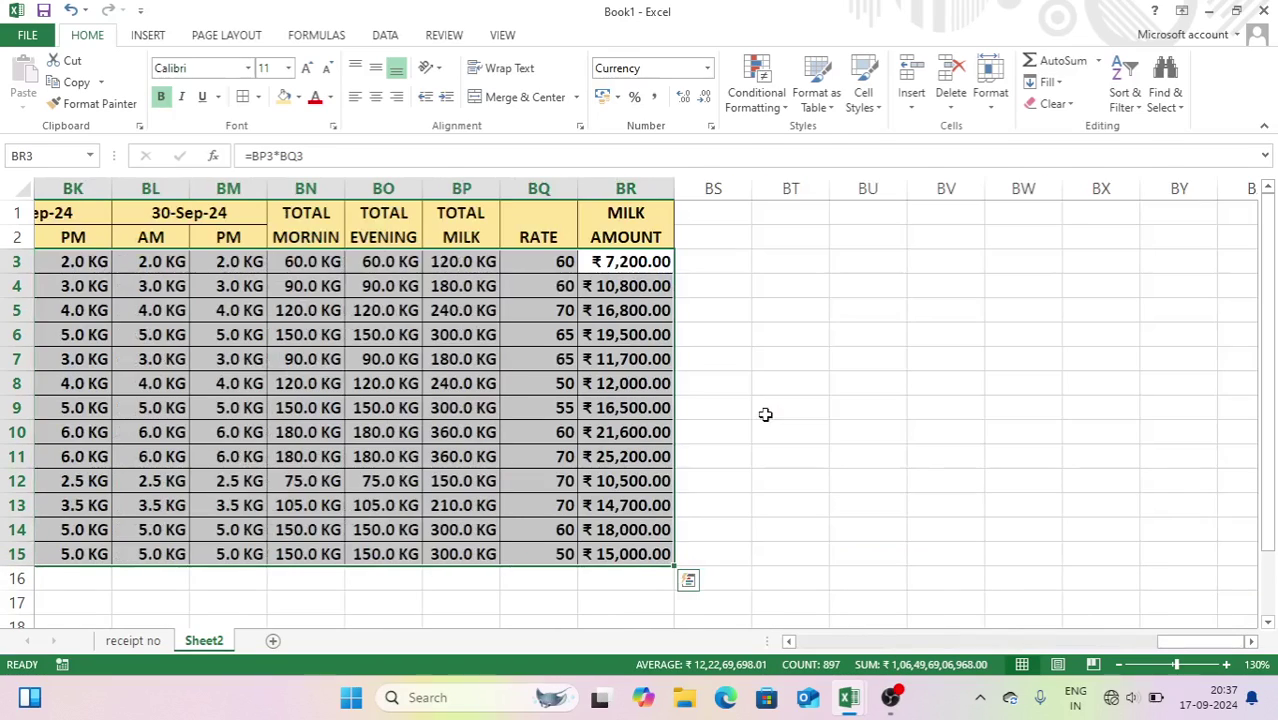
left_click(766, 413)
left_click(629, 580)
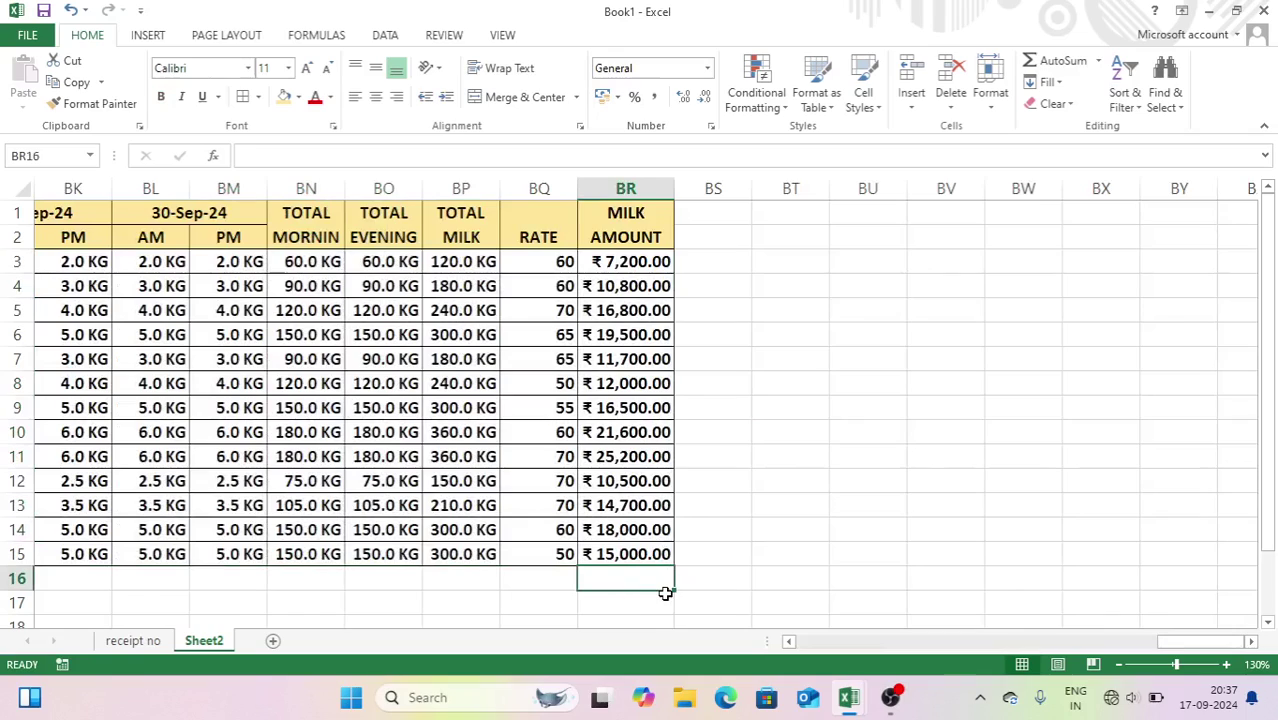
left_click(768, 340)
left_click_drag(641, 263, 650, 553)
- Rename Sheet2 to MILK RECORD and leave that customer data sheet showing
left_click(802, 454)
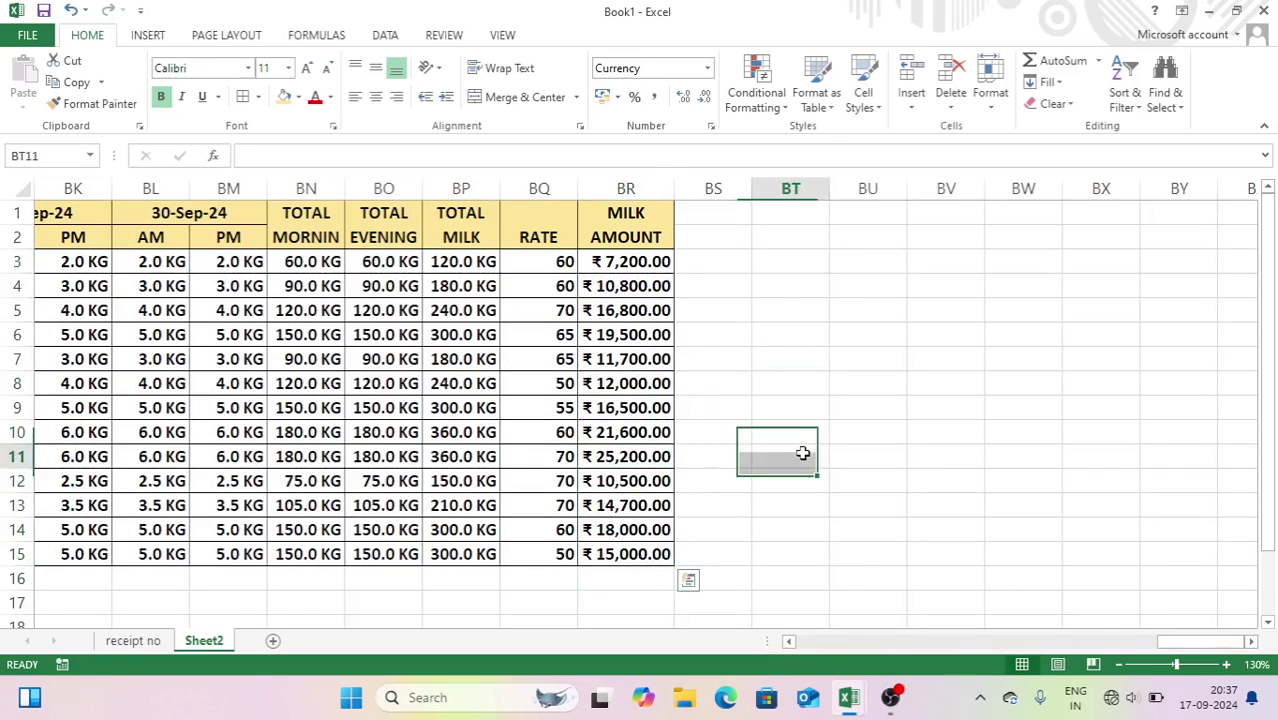
left_click_drag(1168, 641, 765, 641)
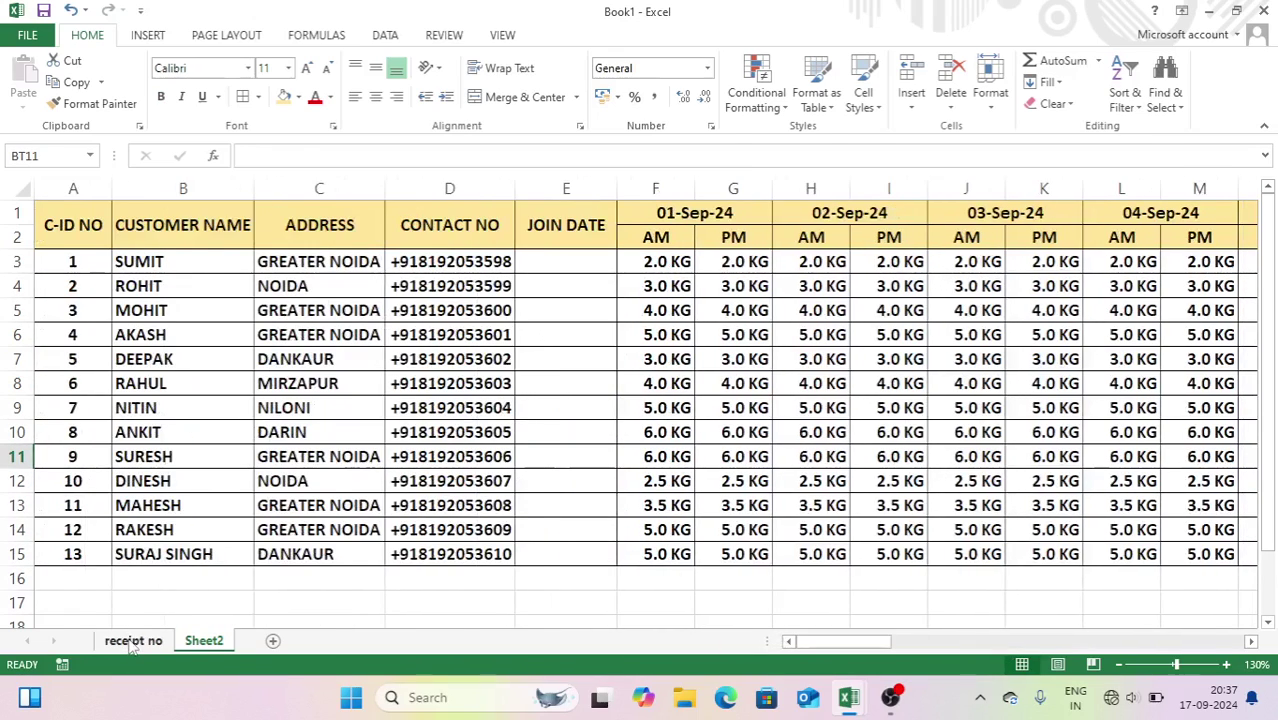
left_click(133, 644)
left_click(204, 642)
double_click(204, 641)
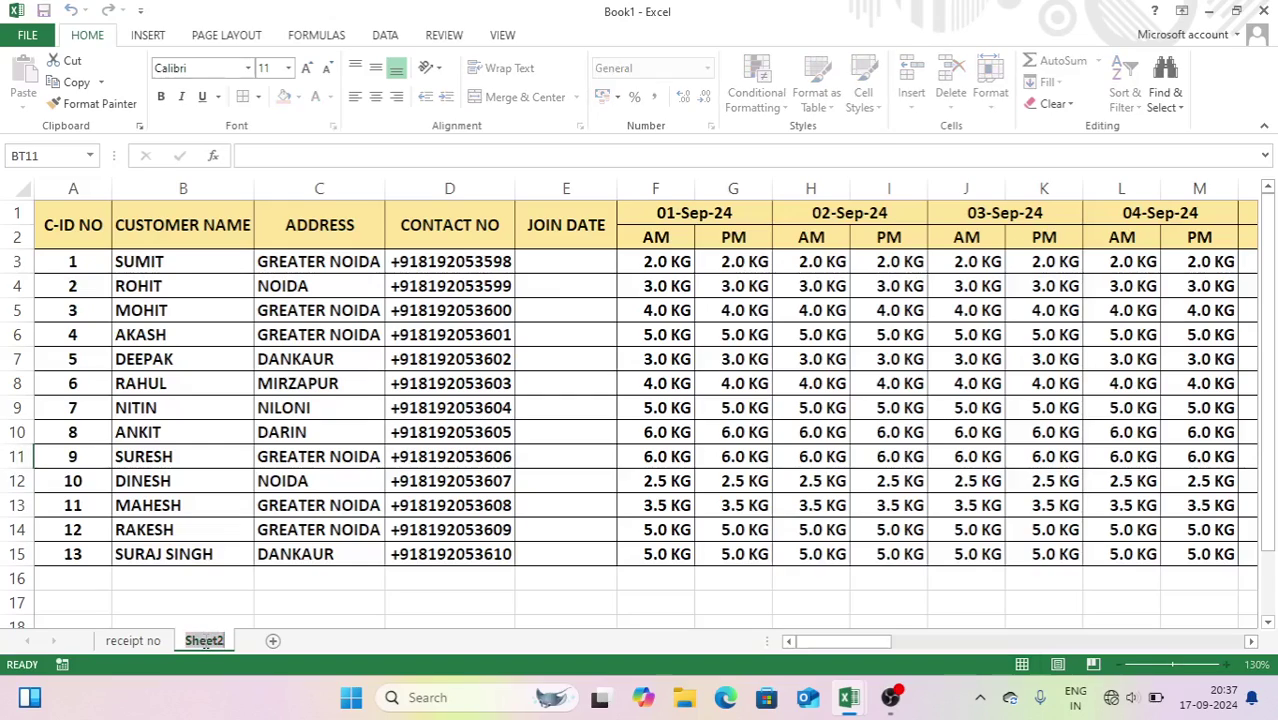
type("MILK")
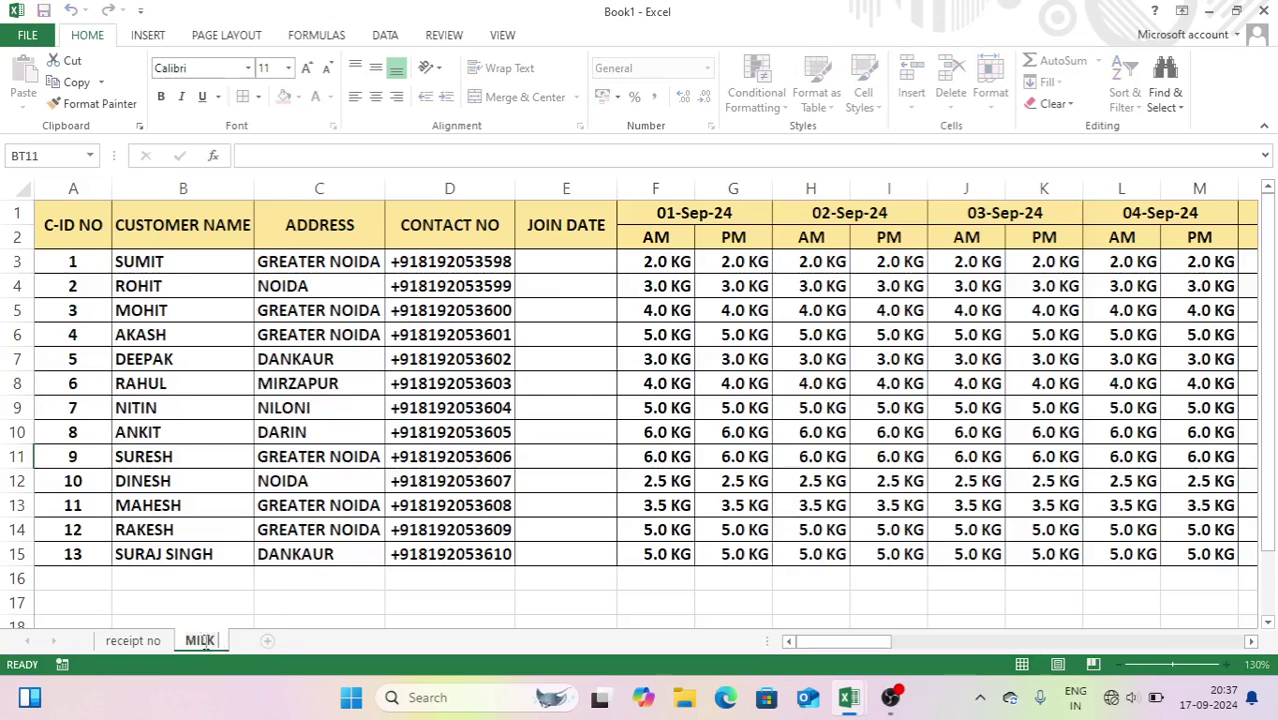
type(" RECO")
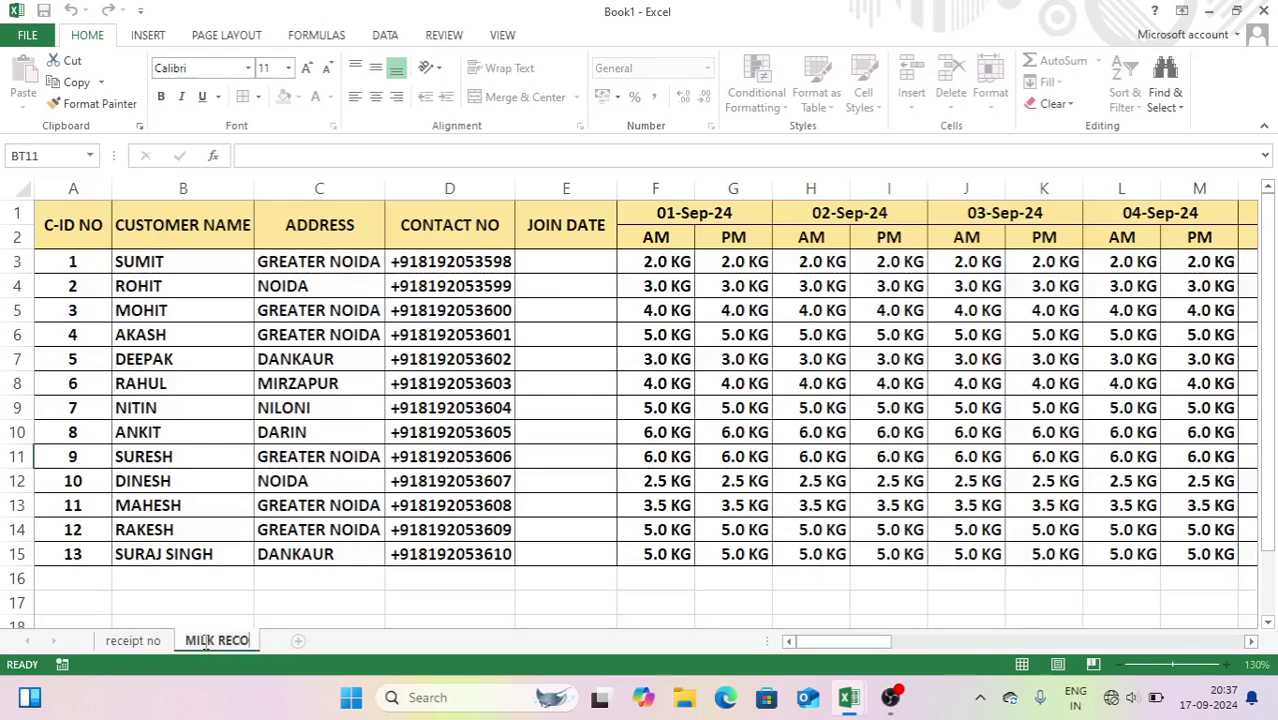
type("RD")
left_click(150, 641)
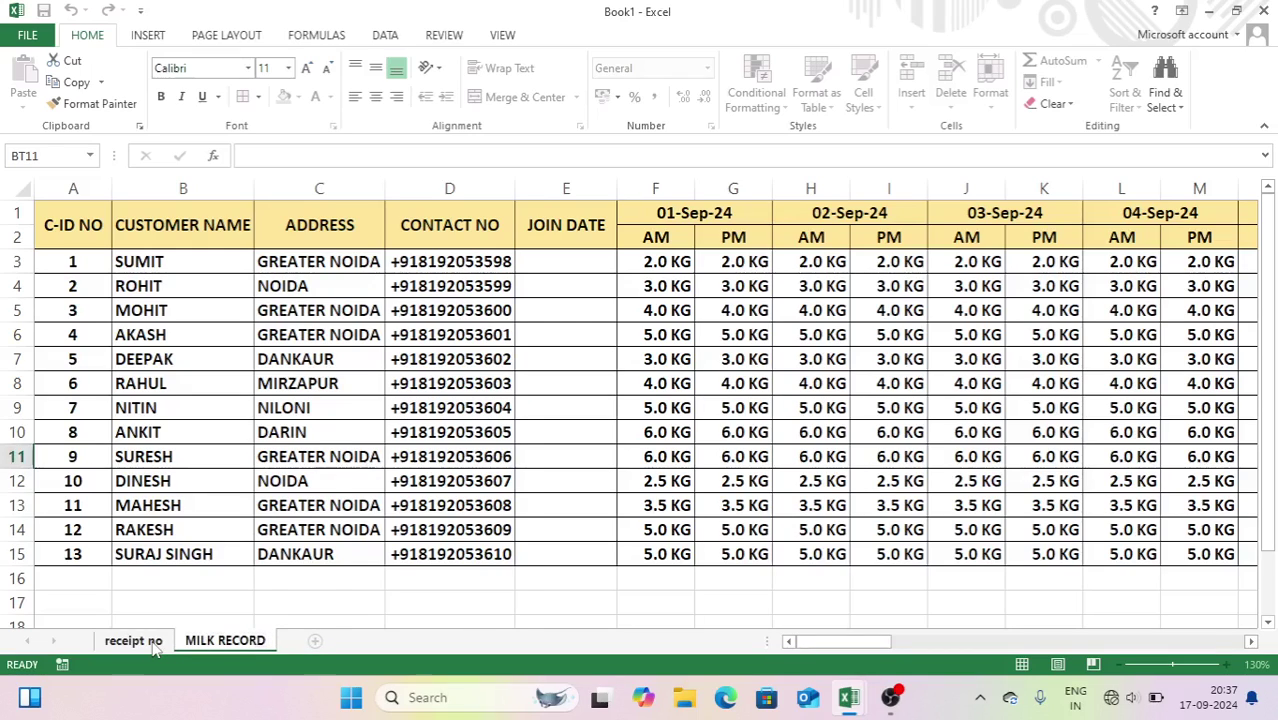
left_click(226, 641)
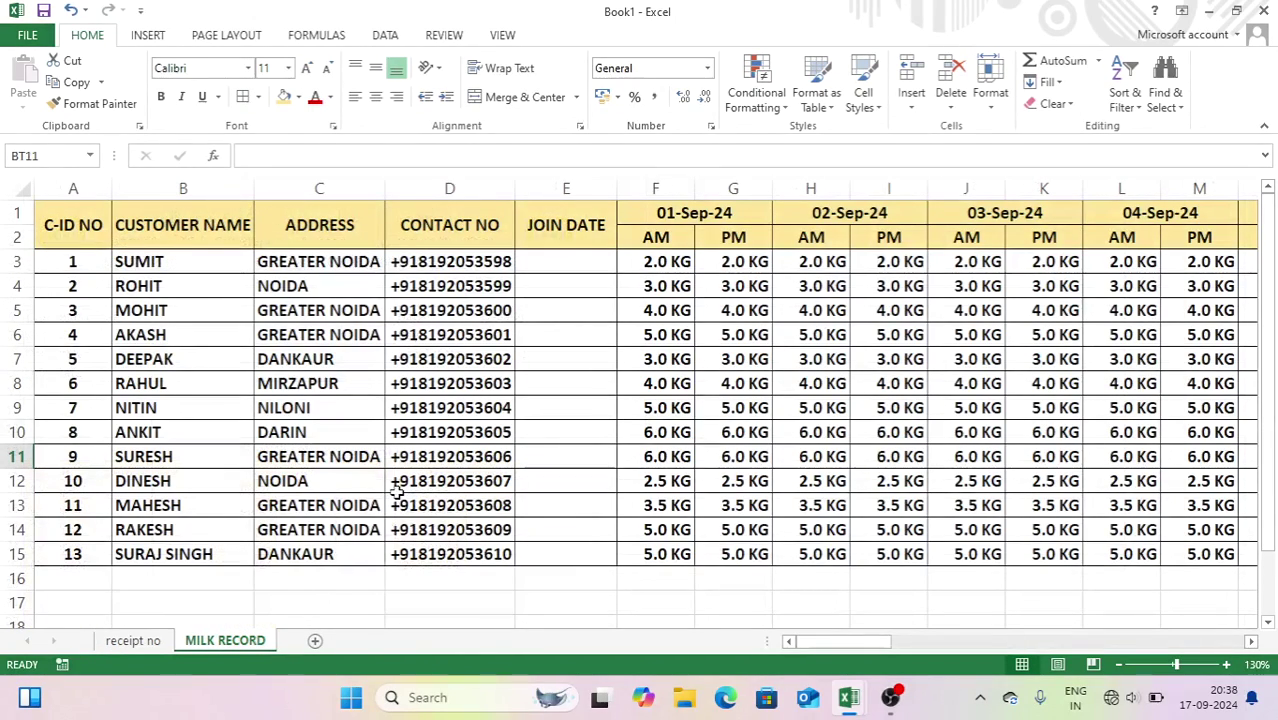
scroll(328, 328, "down", 2)
scroll(326, 316, "up", 2)
scroll(326, 316, "down", 2)
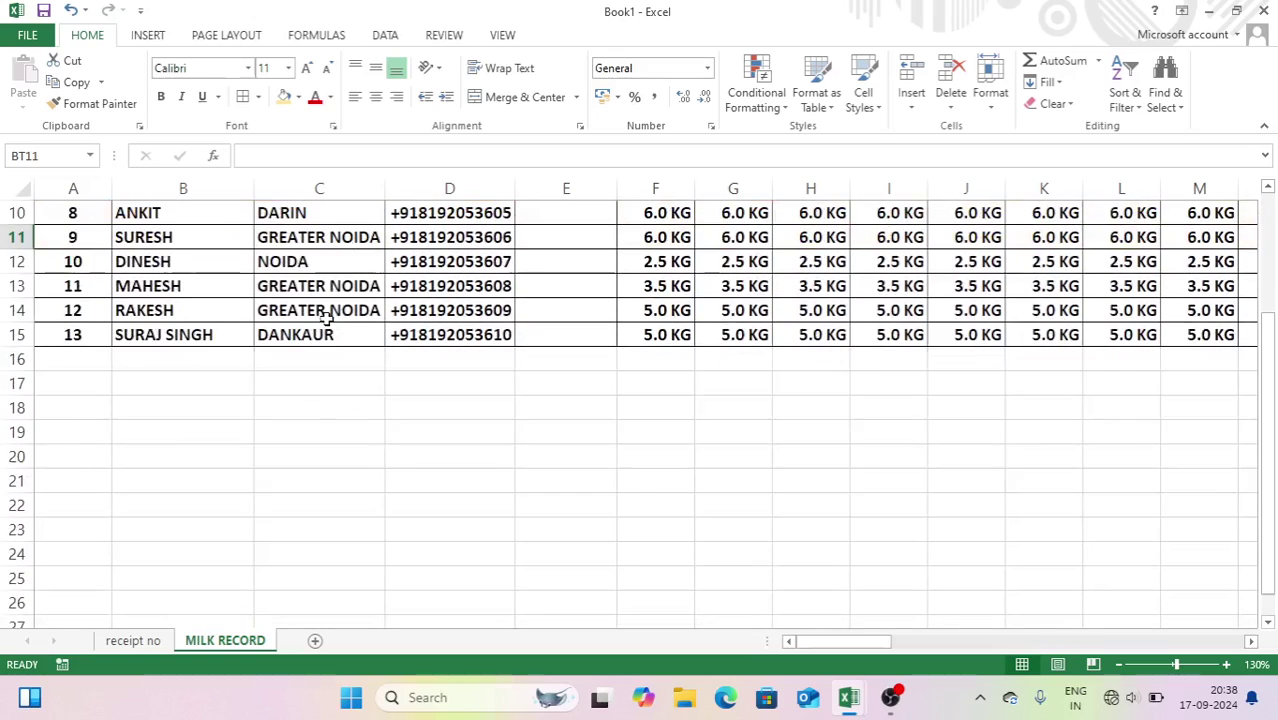
scroll(1272, 472, "up", 2)
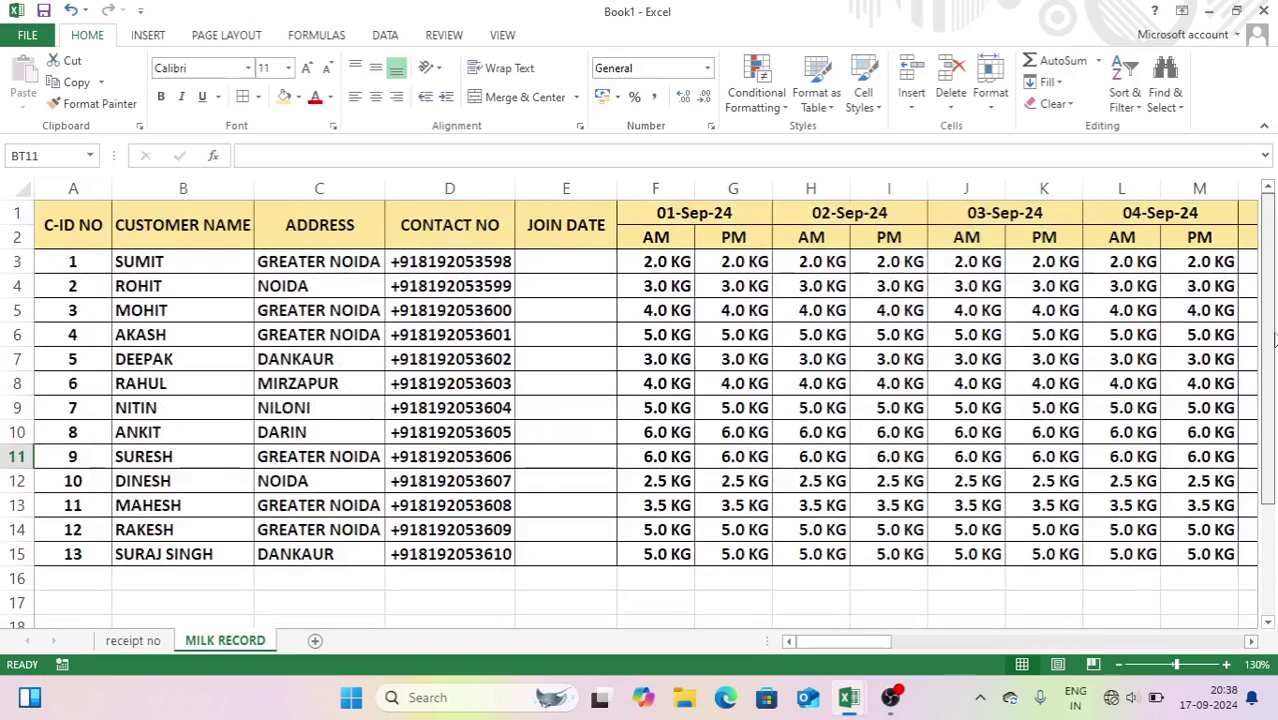
- Enter =VLOOKUP(H8,'MILK RECORD'!1:1048576,2,0) in Customer Name cell C6
left_click(133, 641)
left_click(255, 316)
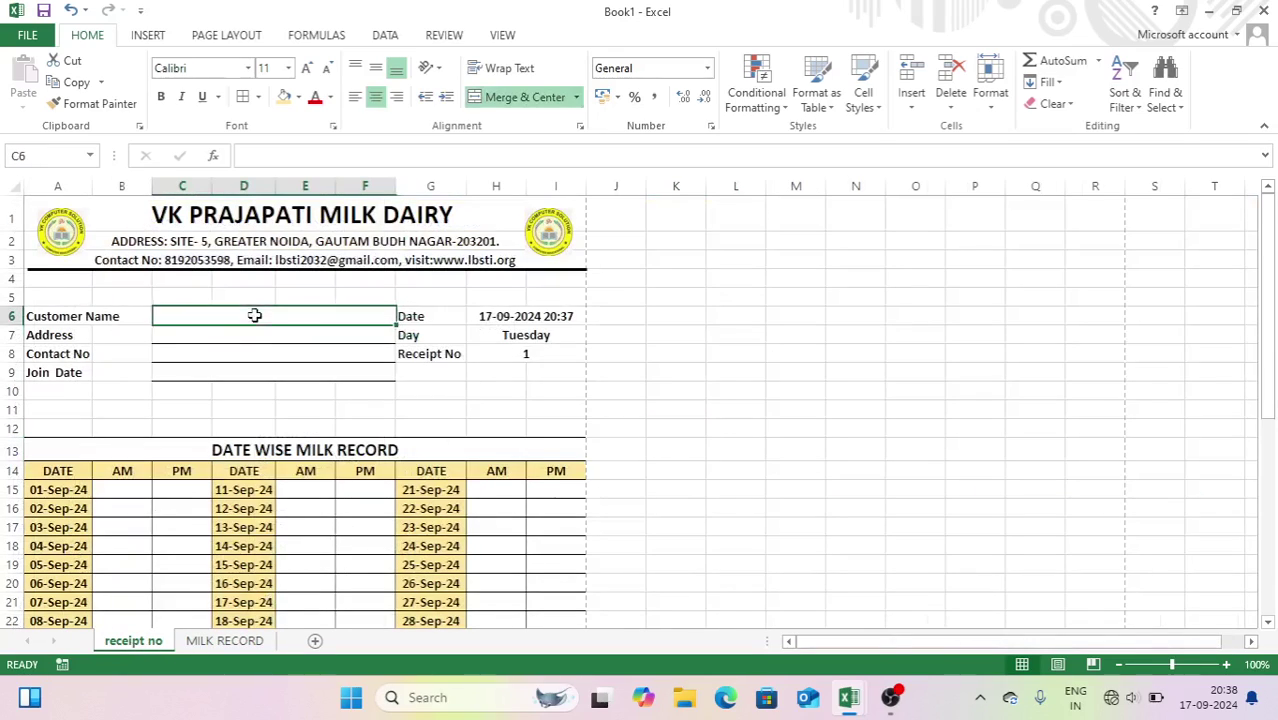
type("=vl")
key("Tab")
left_click(510, 354)
type(",")
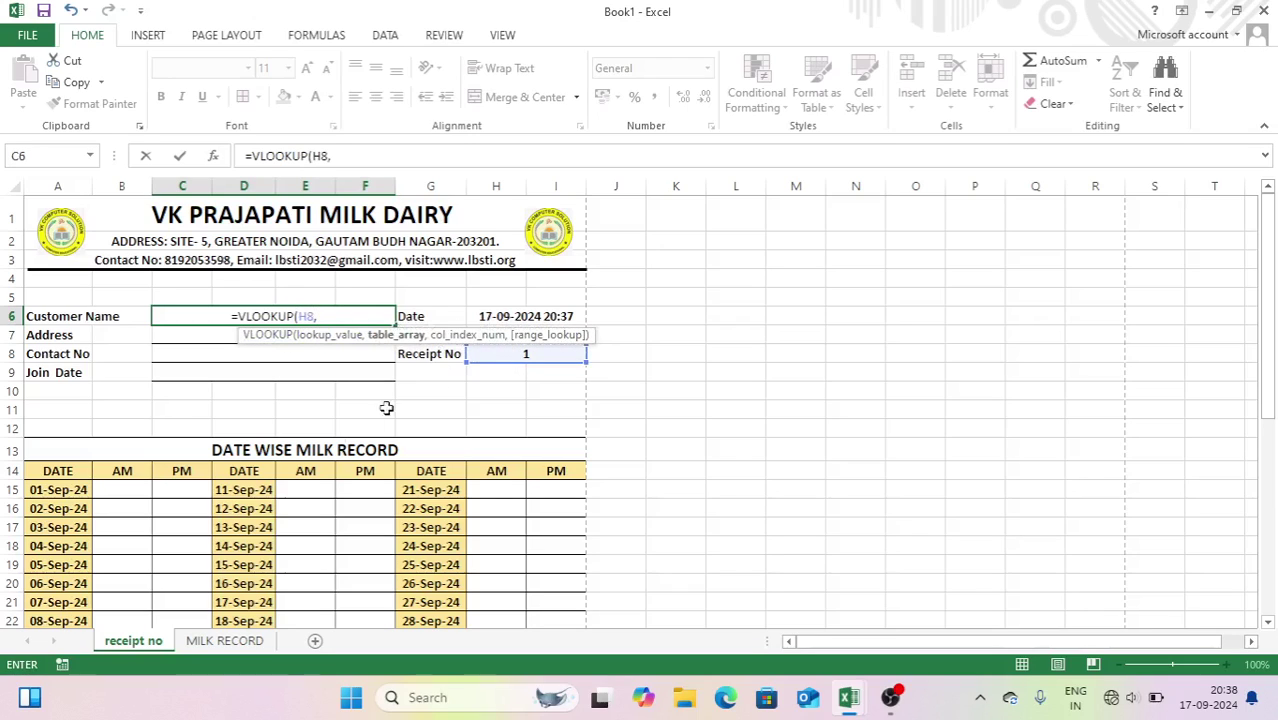
left_click(226, 643)
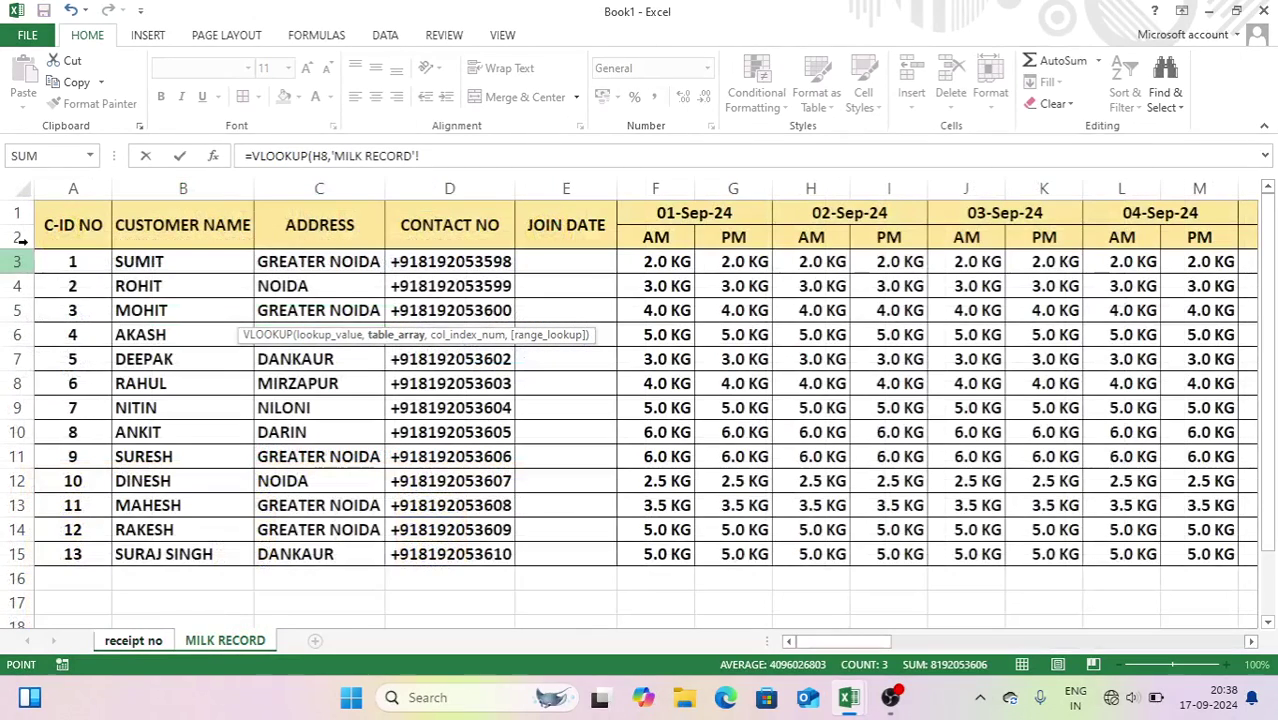
left_click(18, 188)
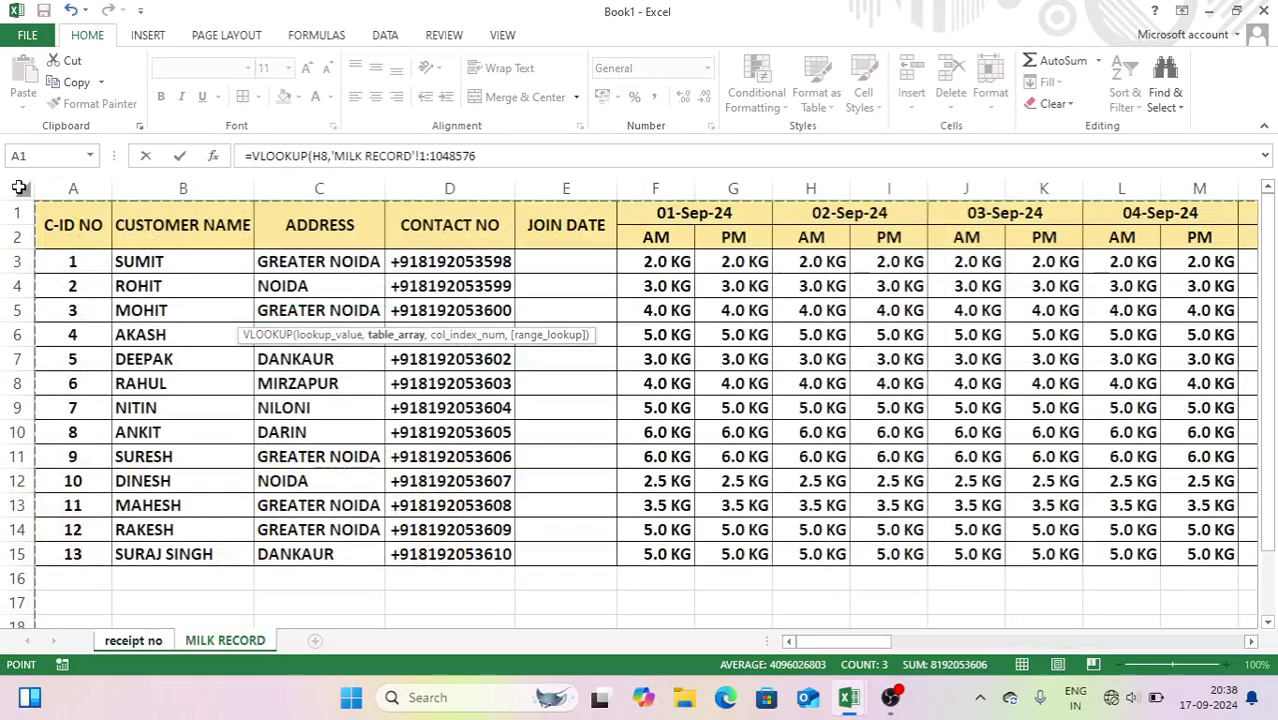
type(",")
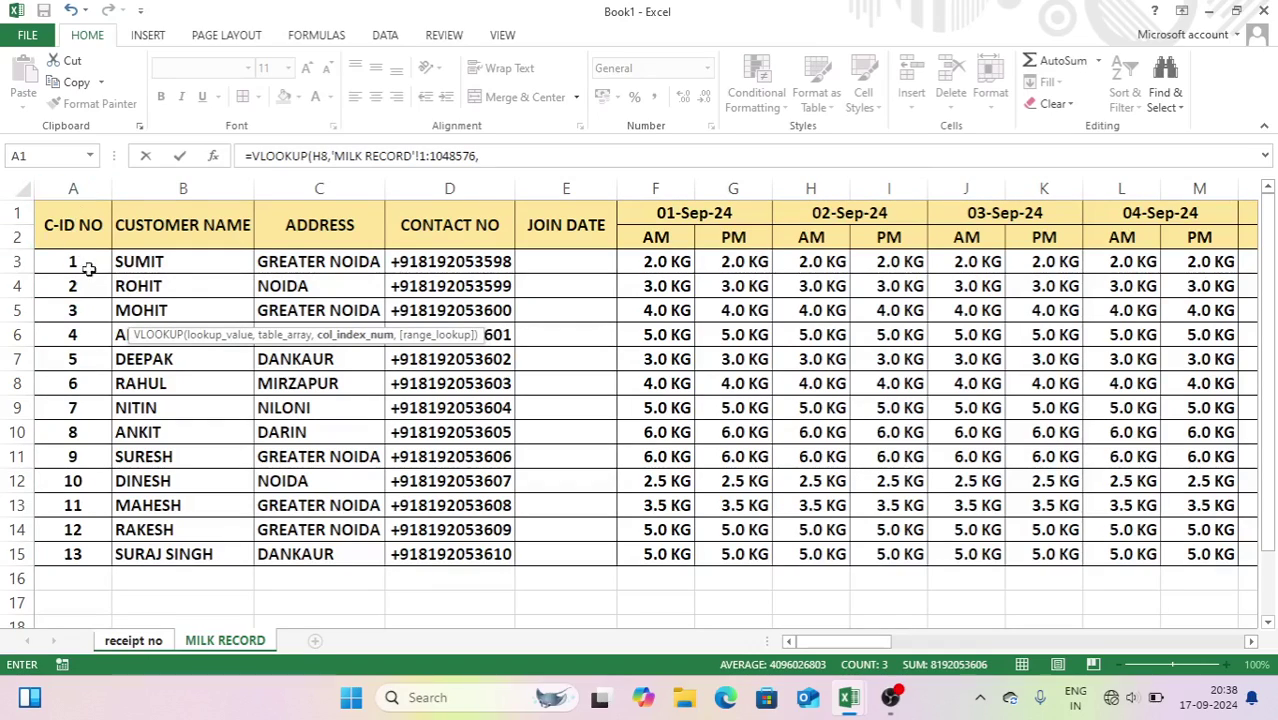
type("2,0")
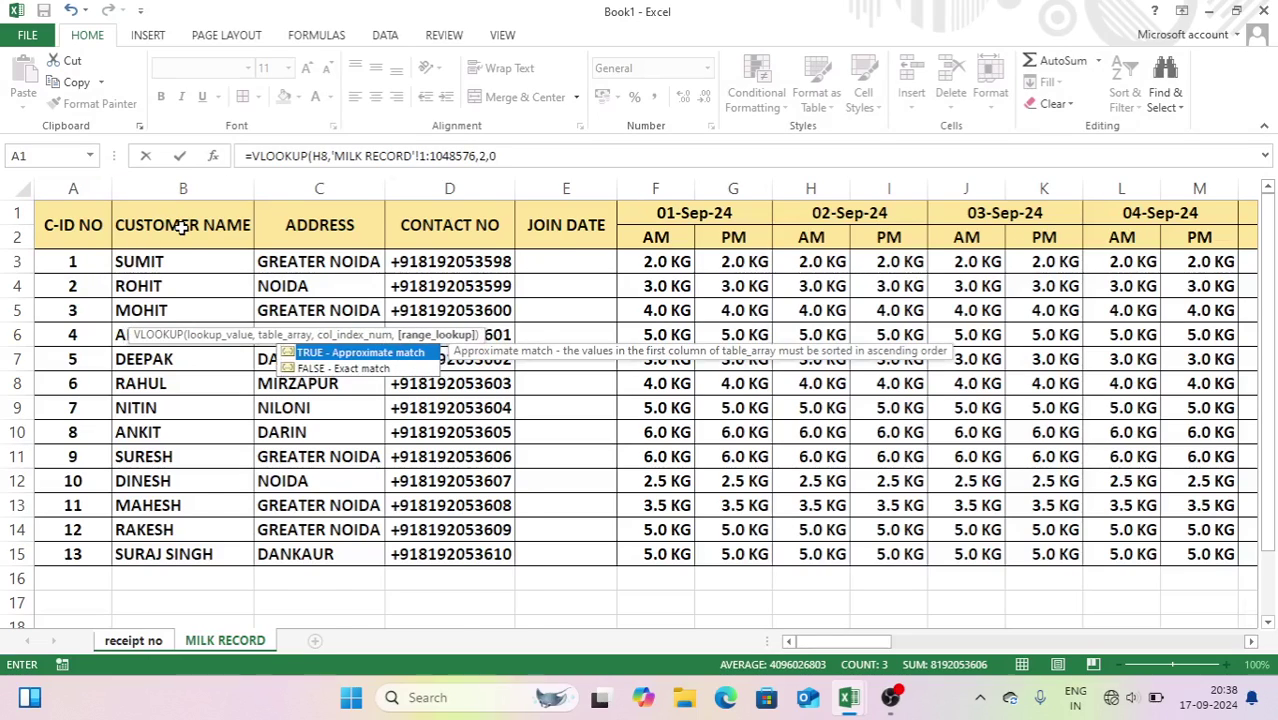
key("Return")
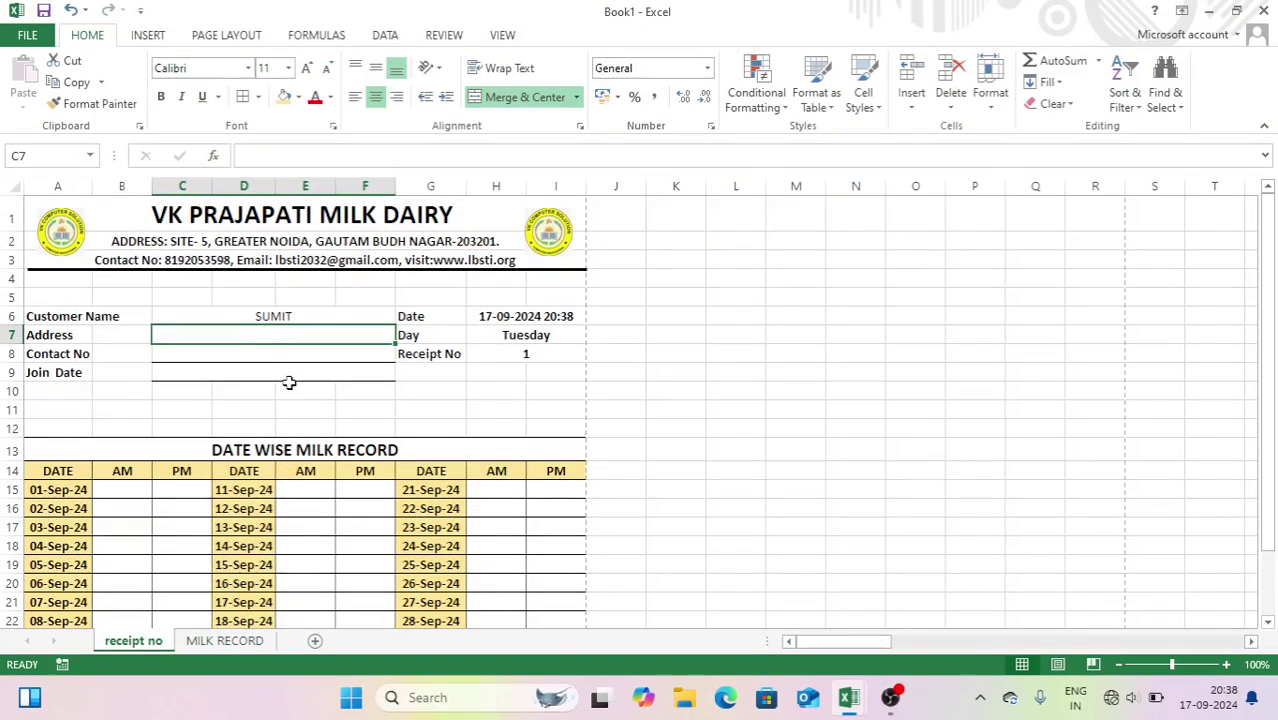
- Enter =VLOOKUP(H8,'MILK RECORD'!1:1048576,3,0) in Address cell C7 to show GREATER NOIDA
type("=SU")
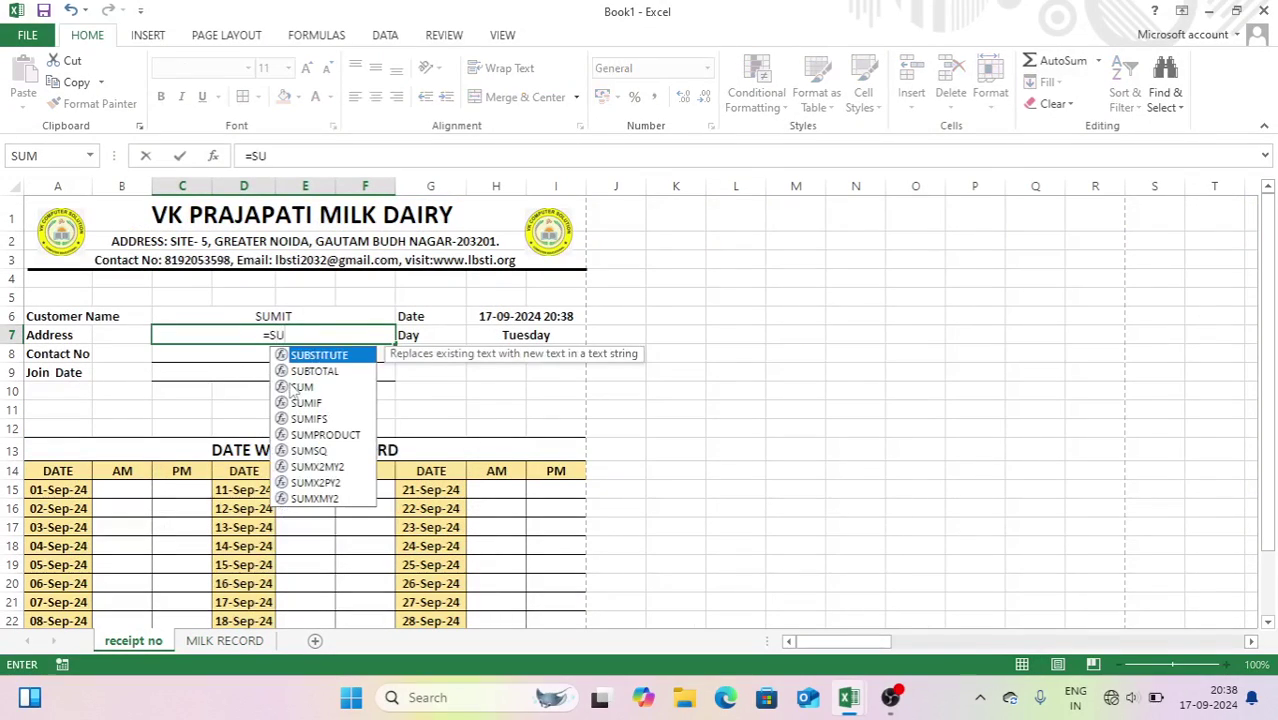
key("BackSpace")
key("BackSpace")
type("VL")
key("Tab")
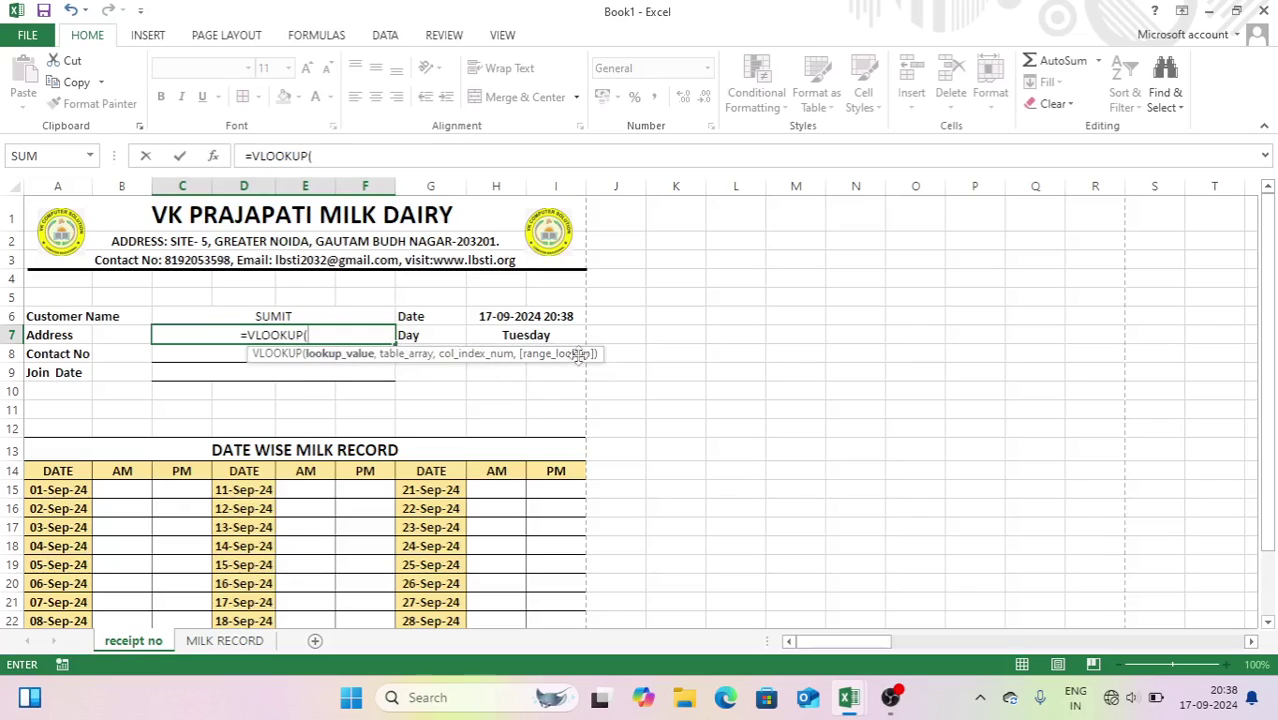
left_click(617, 355)
left_click(565, 360)
type(",")
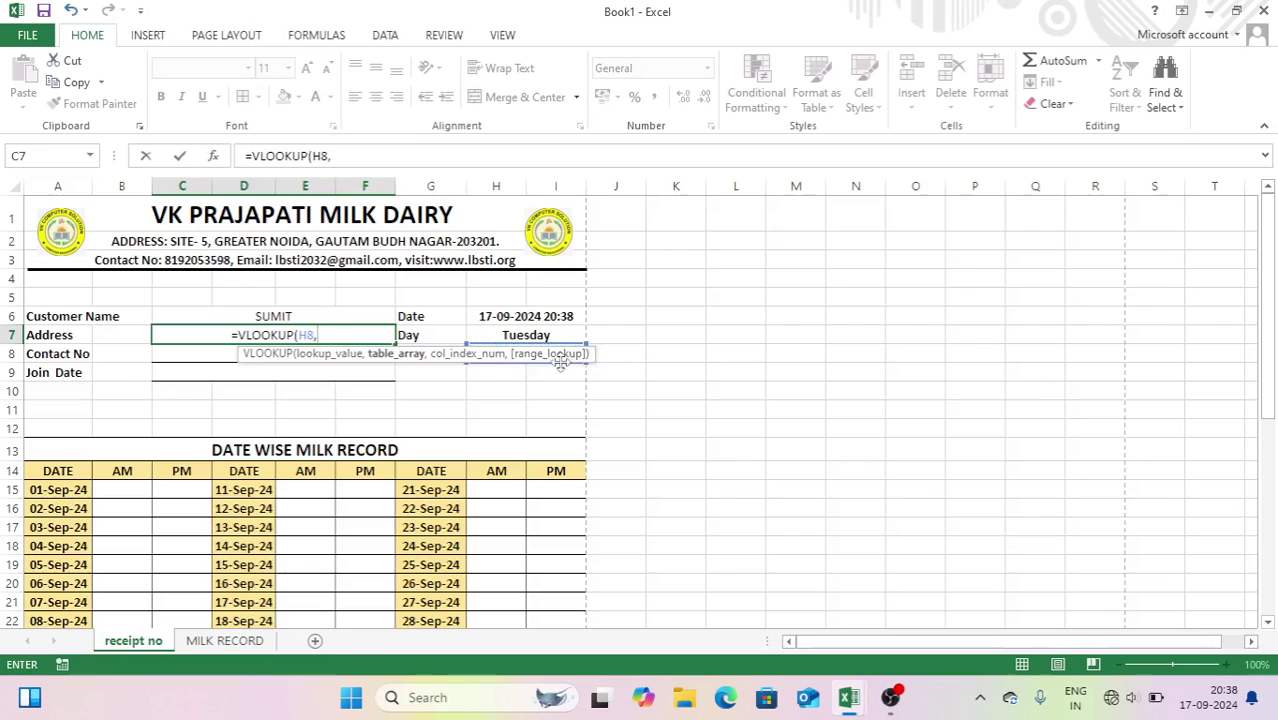
left_click(250, 646)
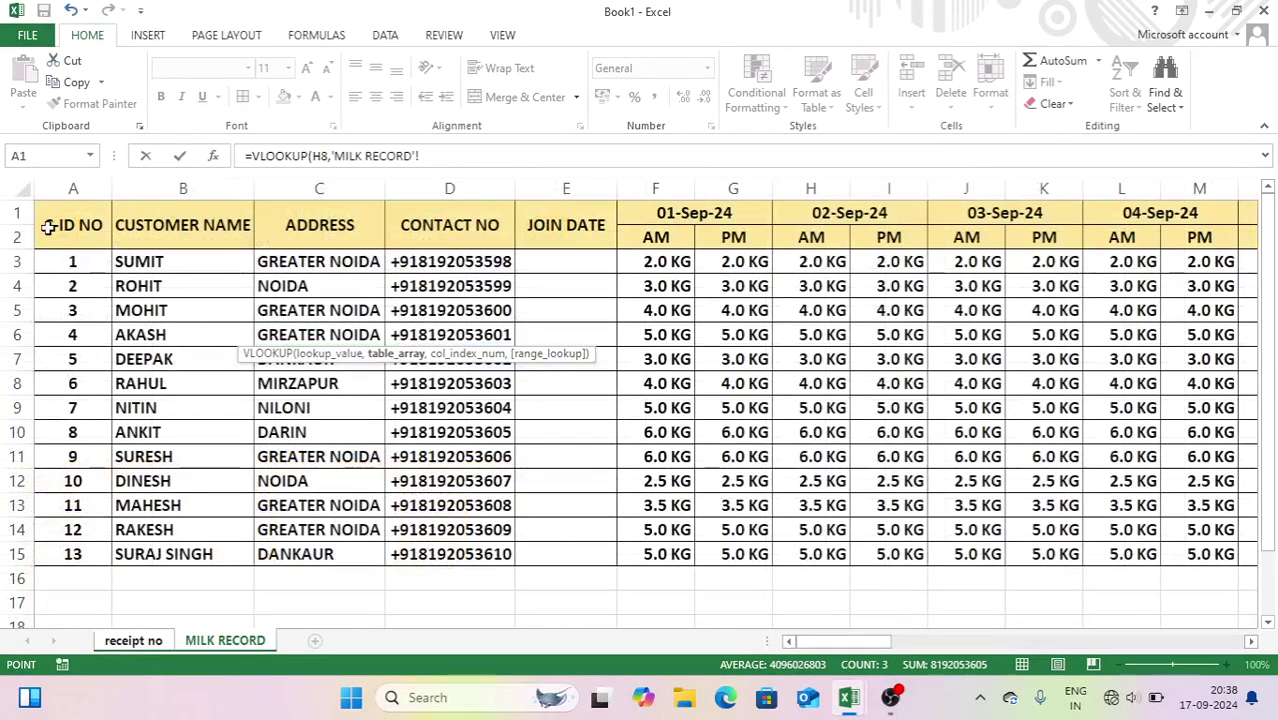
left_click(18, 190)
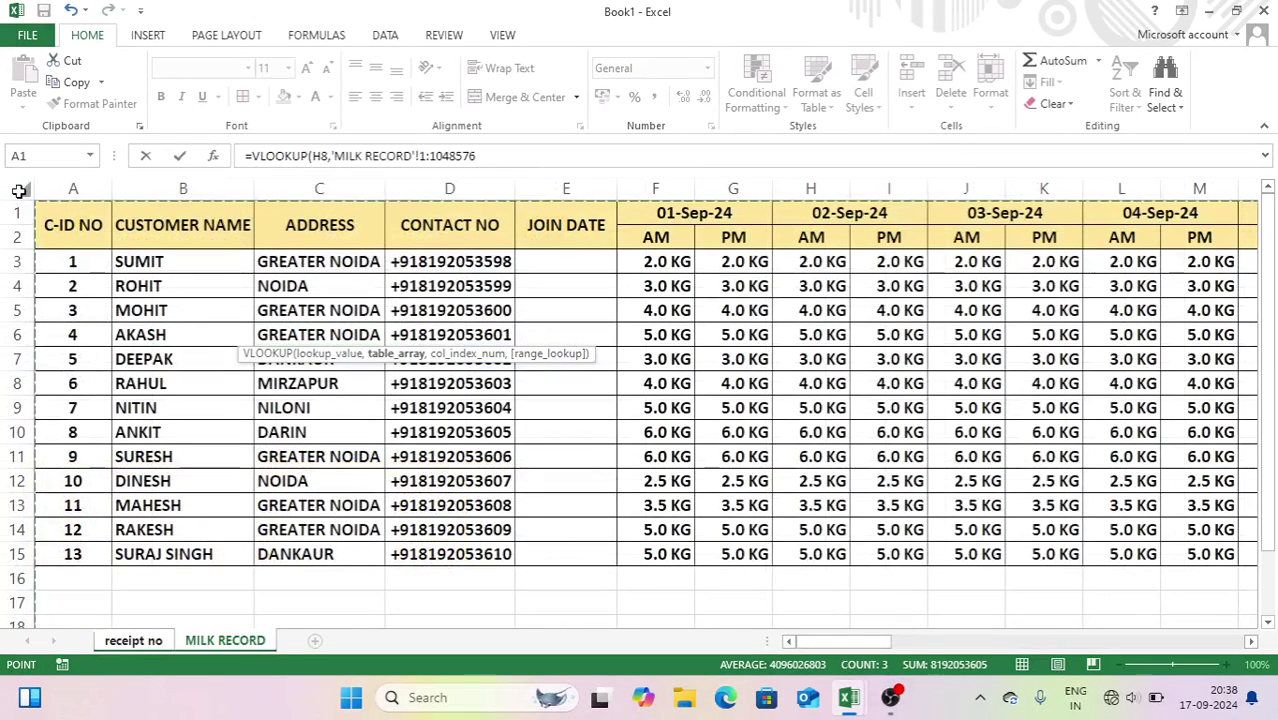
type(",")
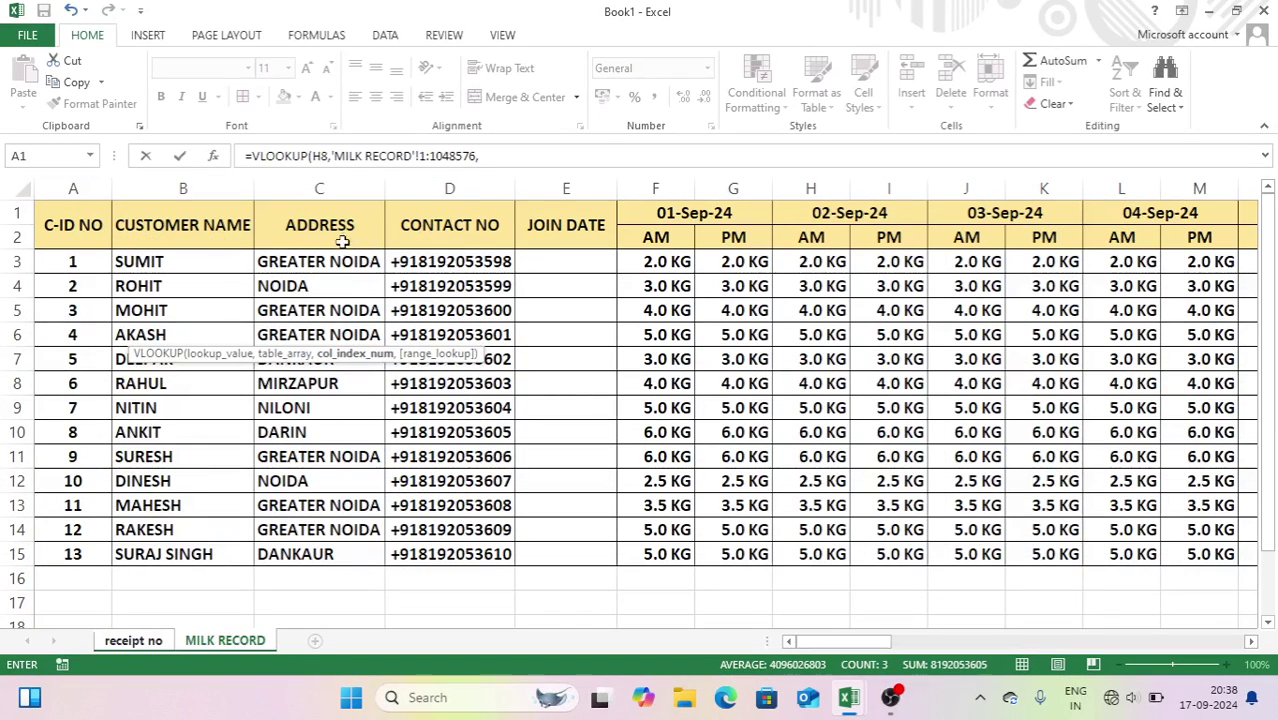
type("3,0")
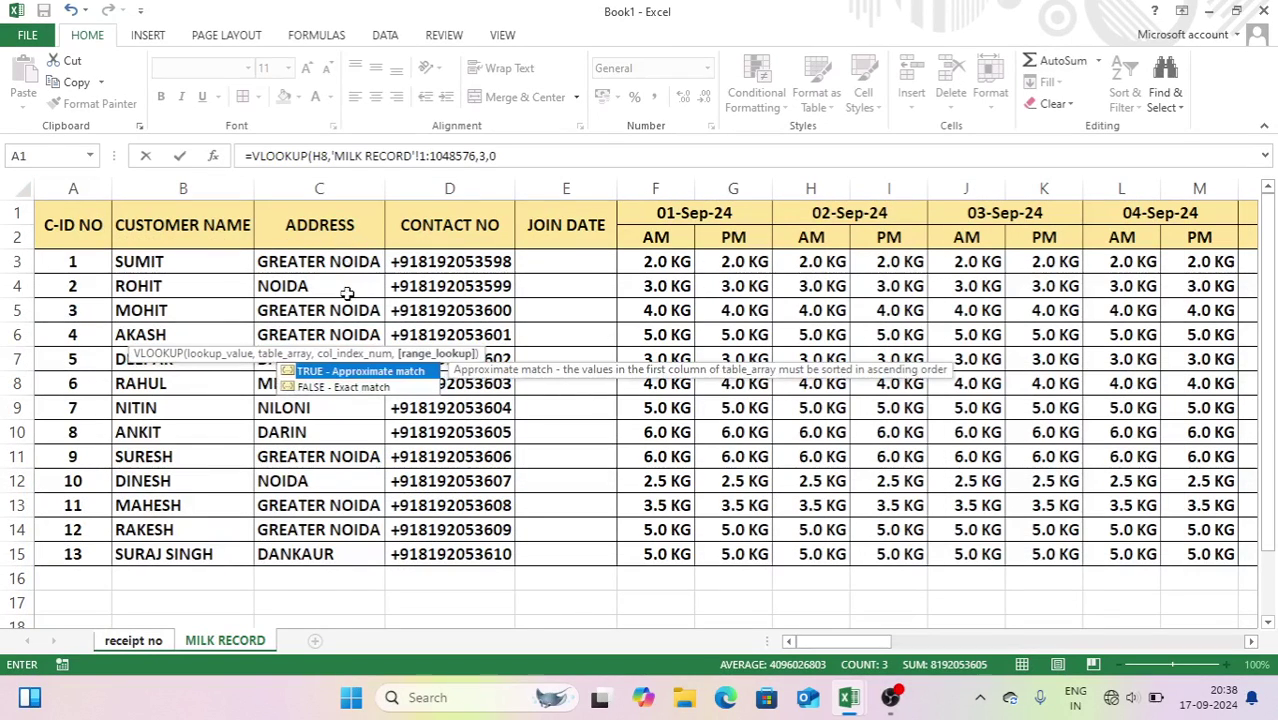
key("Return")
- Enter =VLOOKUP(H8,'MILK RECORD'!1:1048576,3,0) in Contact No cell C8
left_click(244, 362)
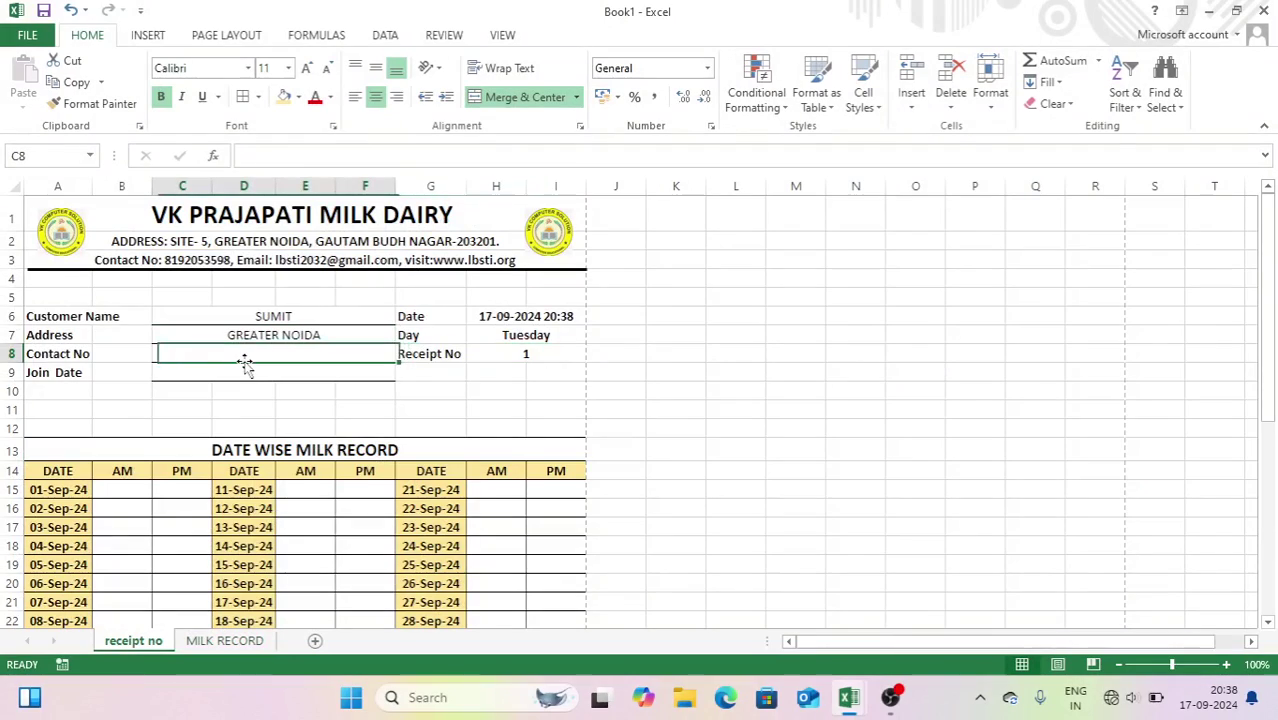
type("=VL")
key("Tab")
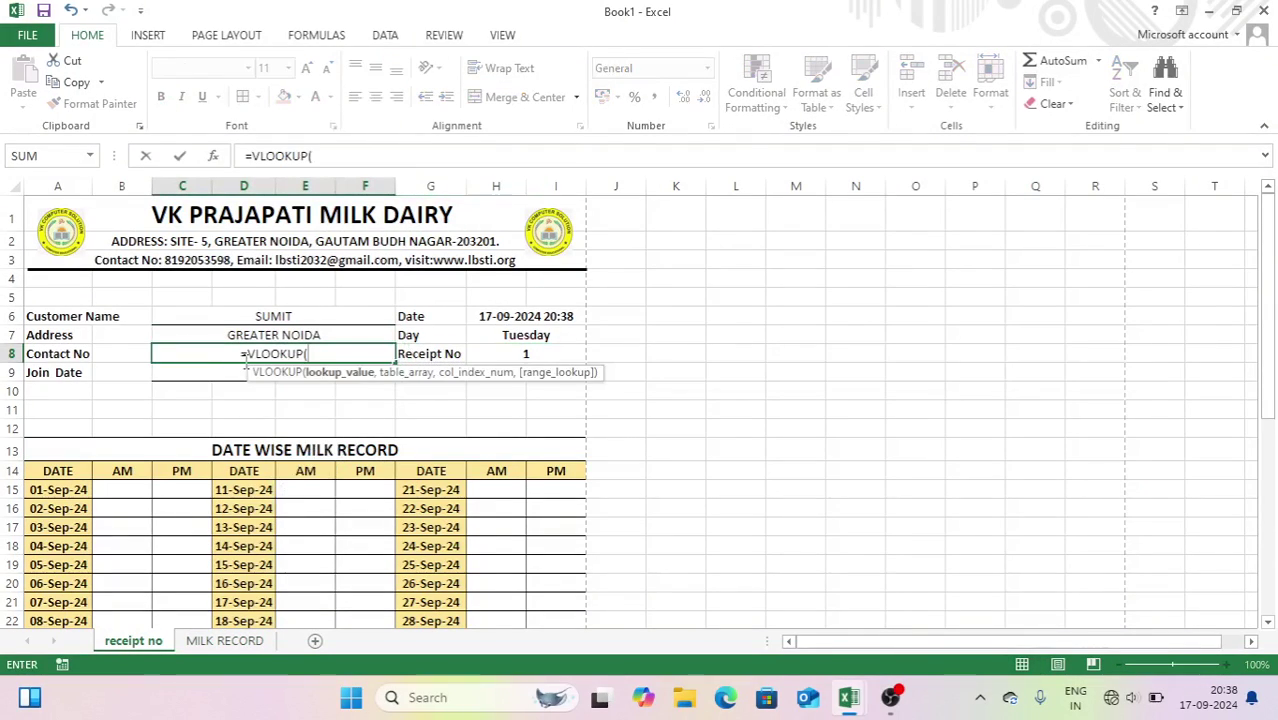
left_click(520, 353)
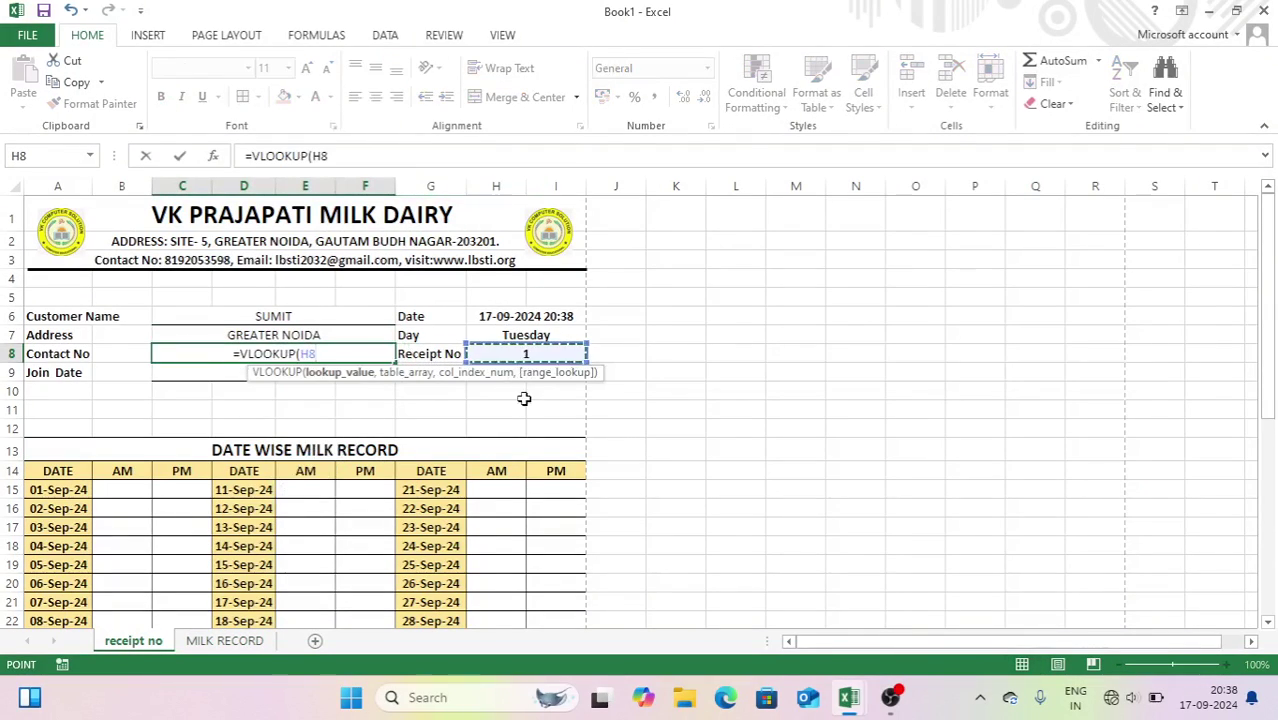
type(",")
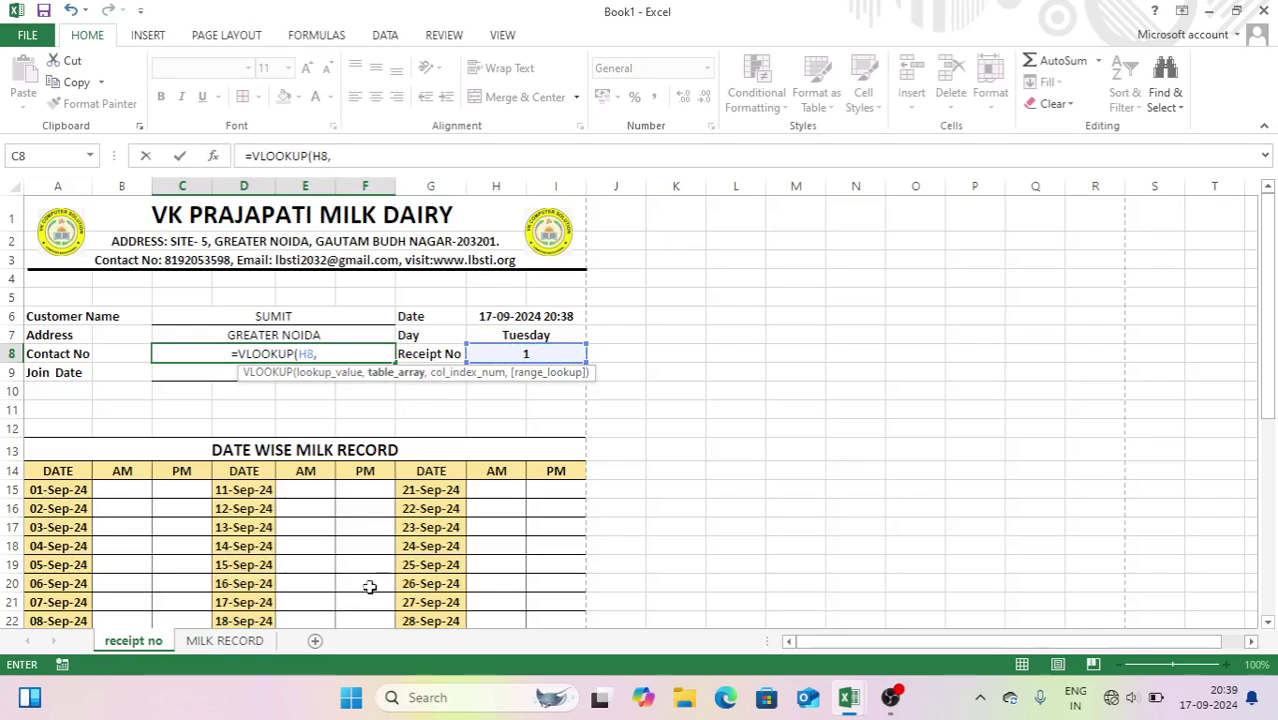
left_click(224, 640)
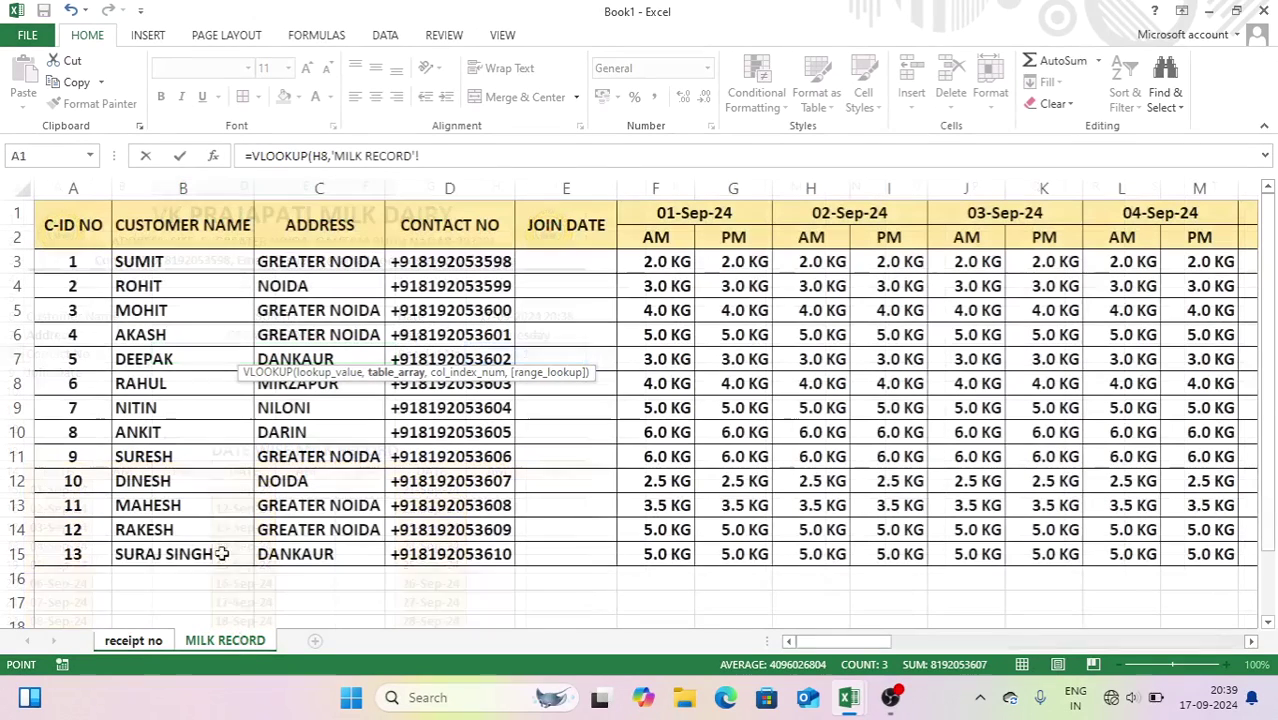
left_click(20, 192)
type(",3")
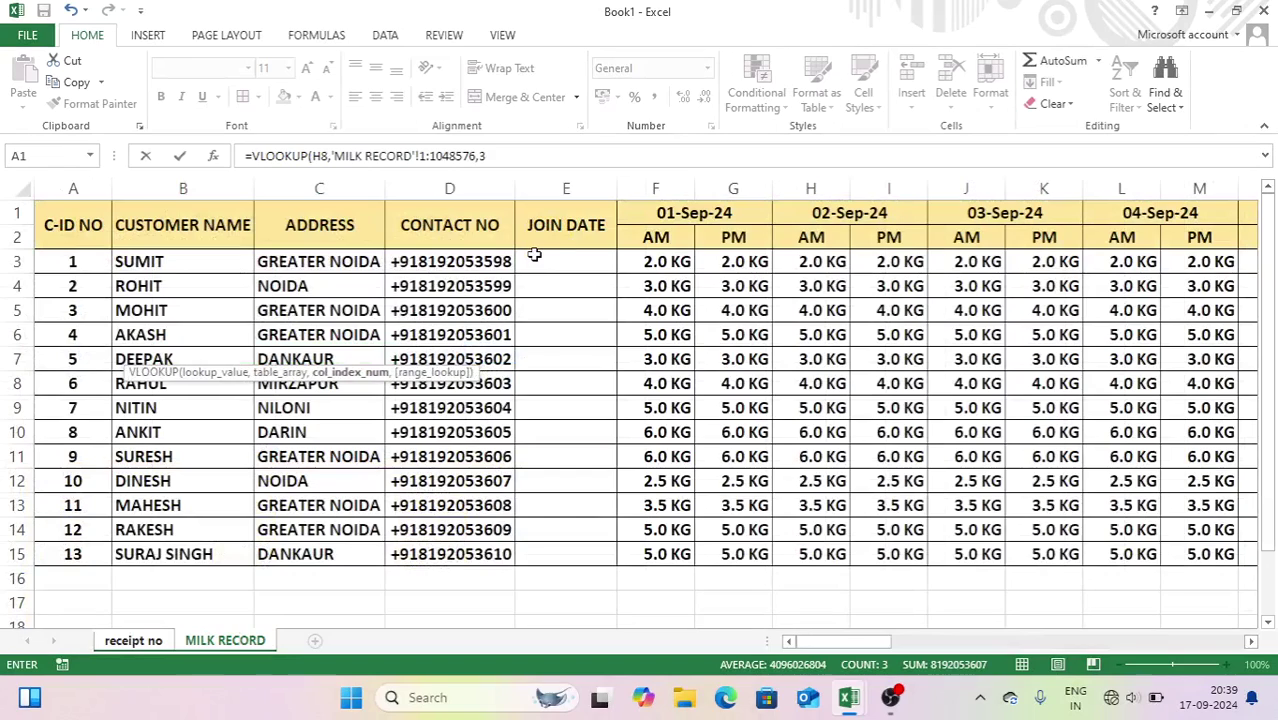
type(",0")
key("Return")
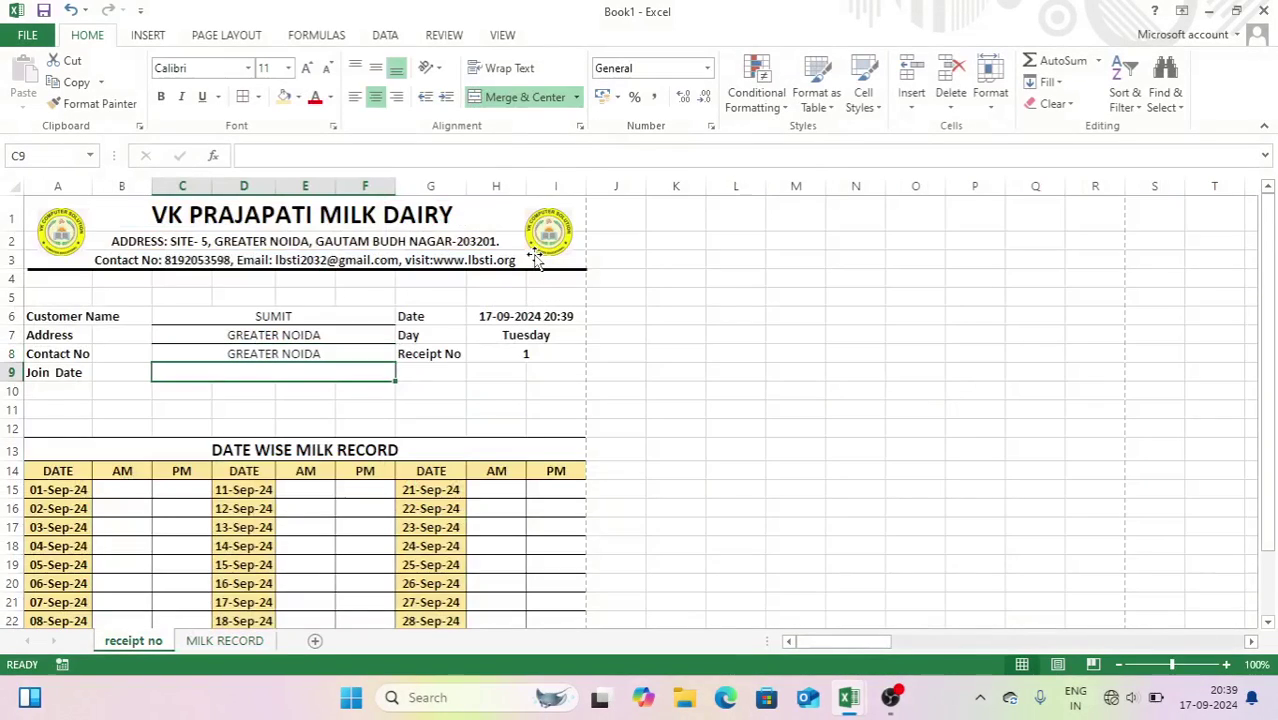
- Change the Contact No lookup column from 3 to 4 and verify against MILK RECORD
left_click(302, 348)
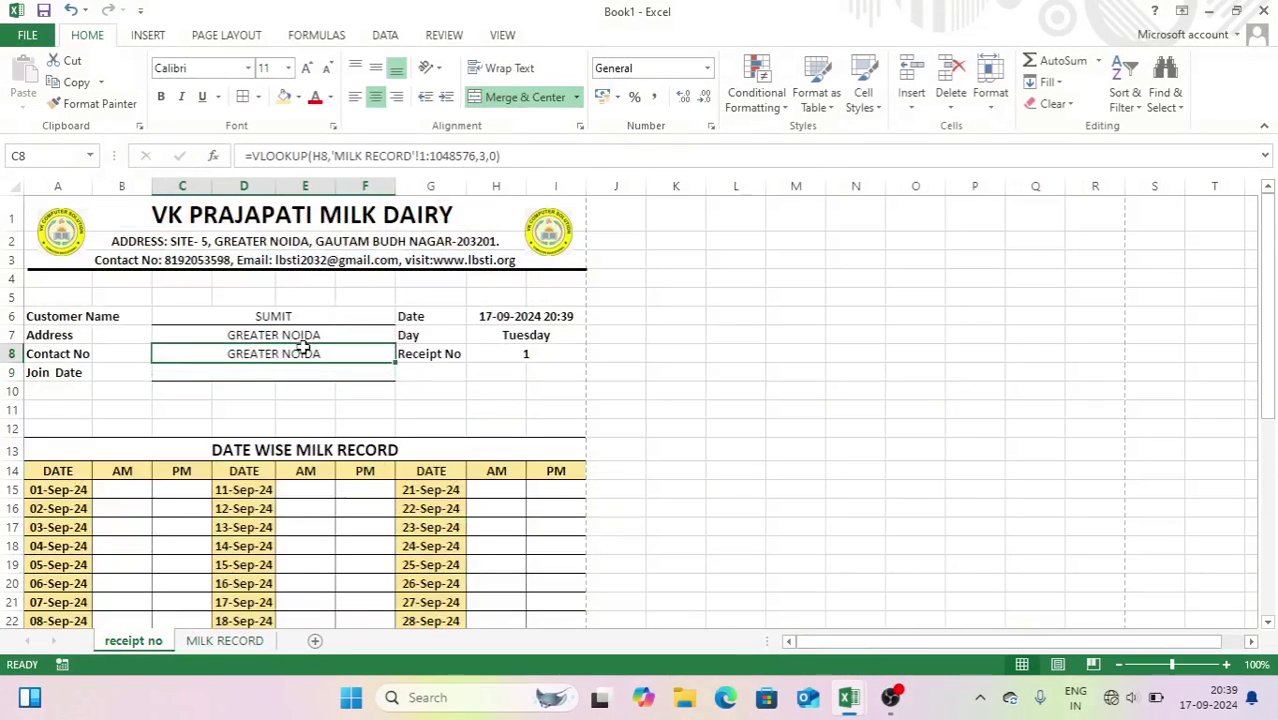
left_click(480, 157)
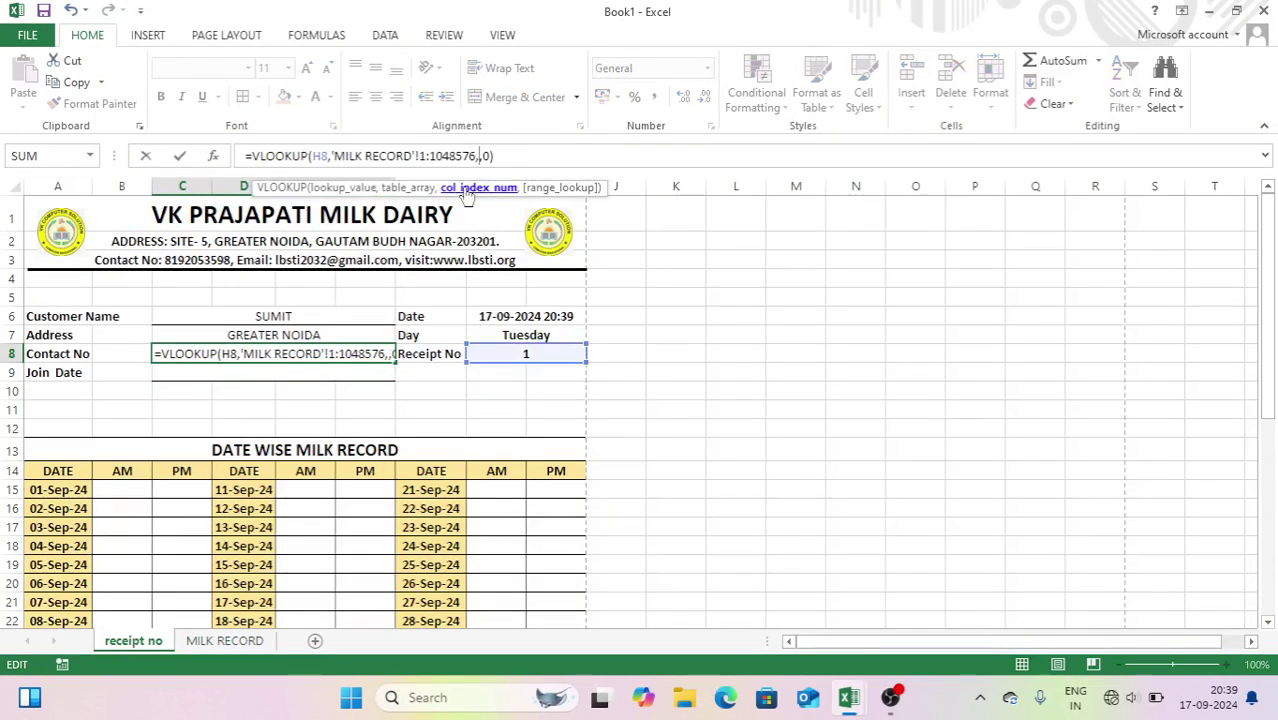
key("Return")
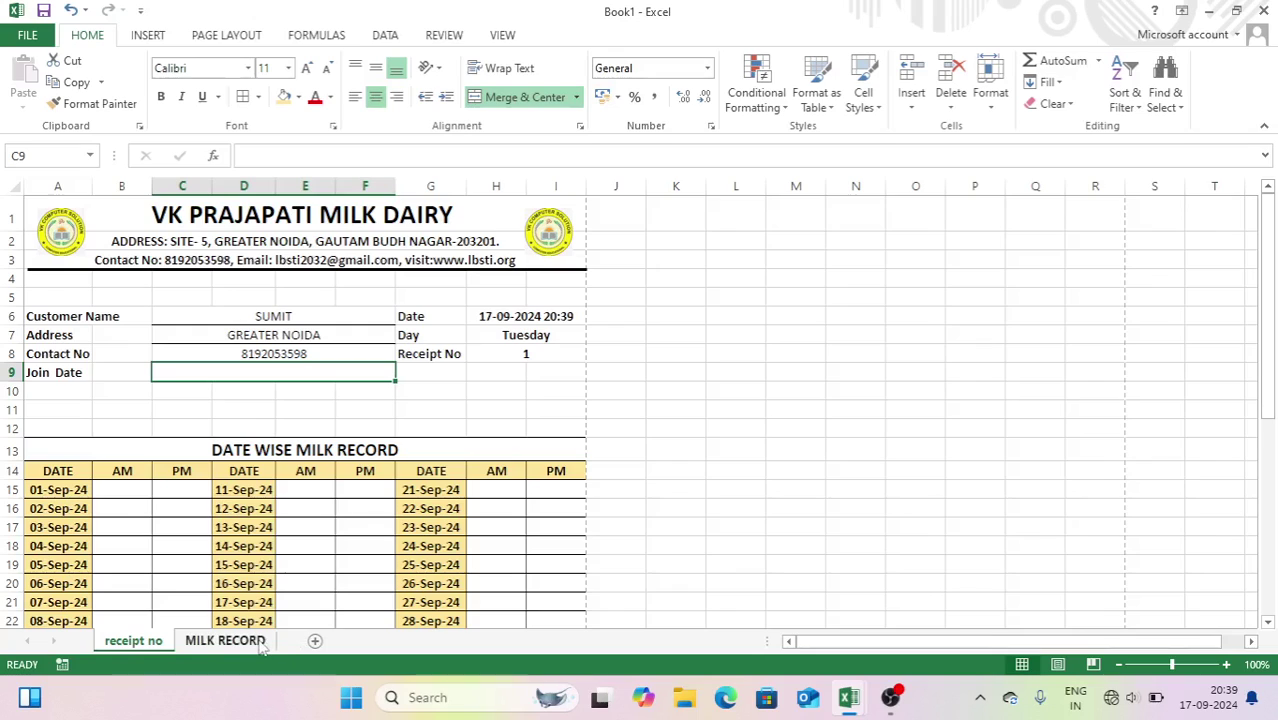
left_click(226, 641)
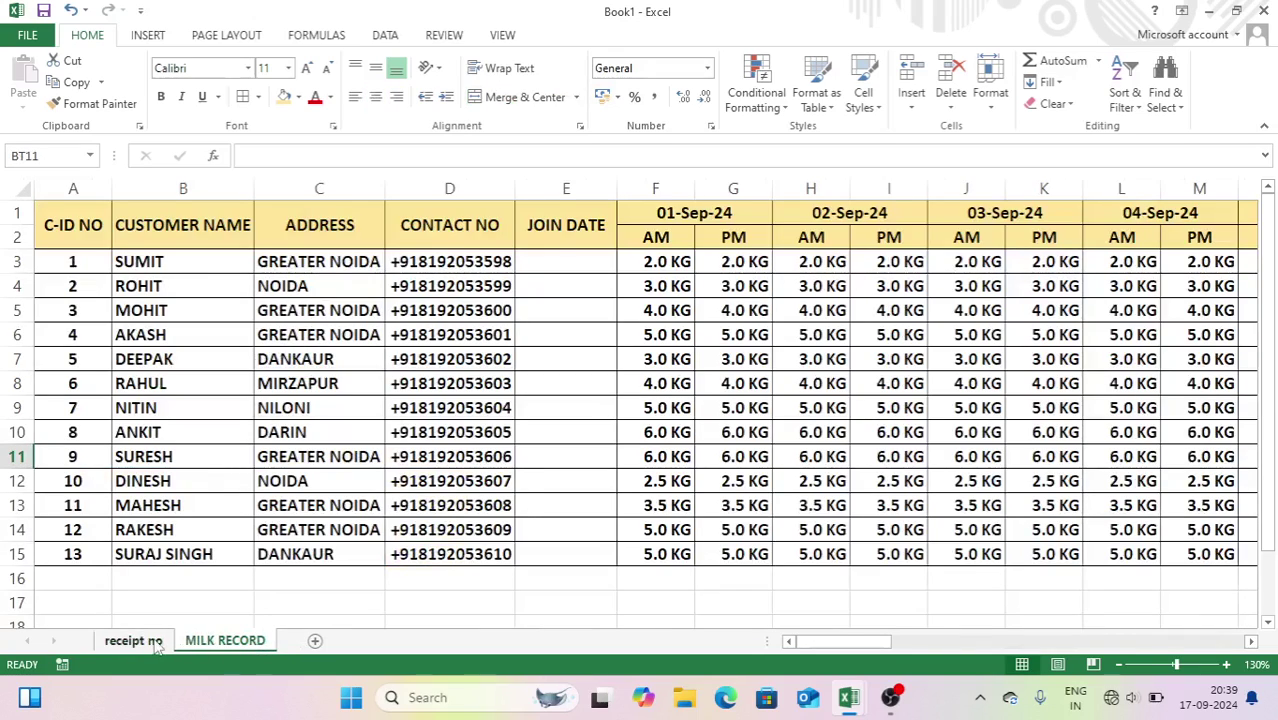
left_click(155, 645)
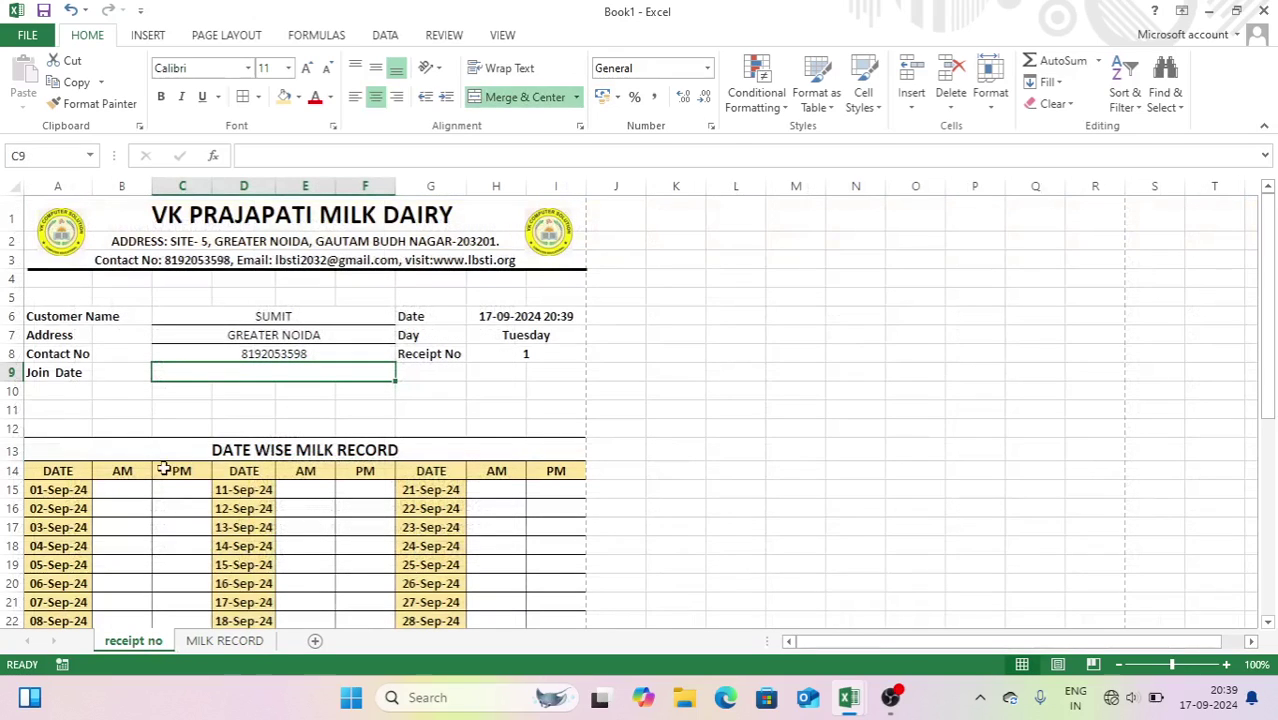
- Enter a VLOOKUP on H8 over the whole MILK RECORD sheet in B15 for 01-Sep AM
left_click(118, 488)
left_click_drag(1275, 333, 1275, 398)
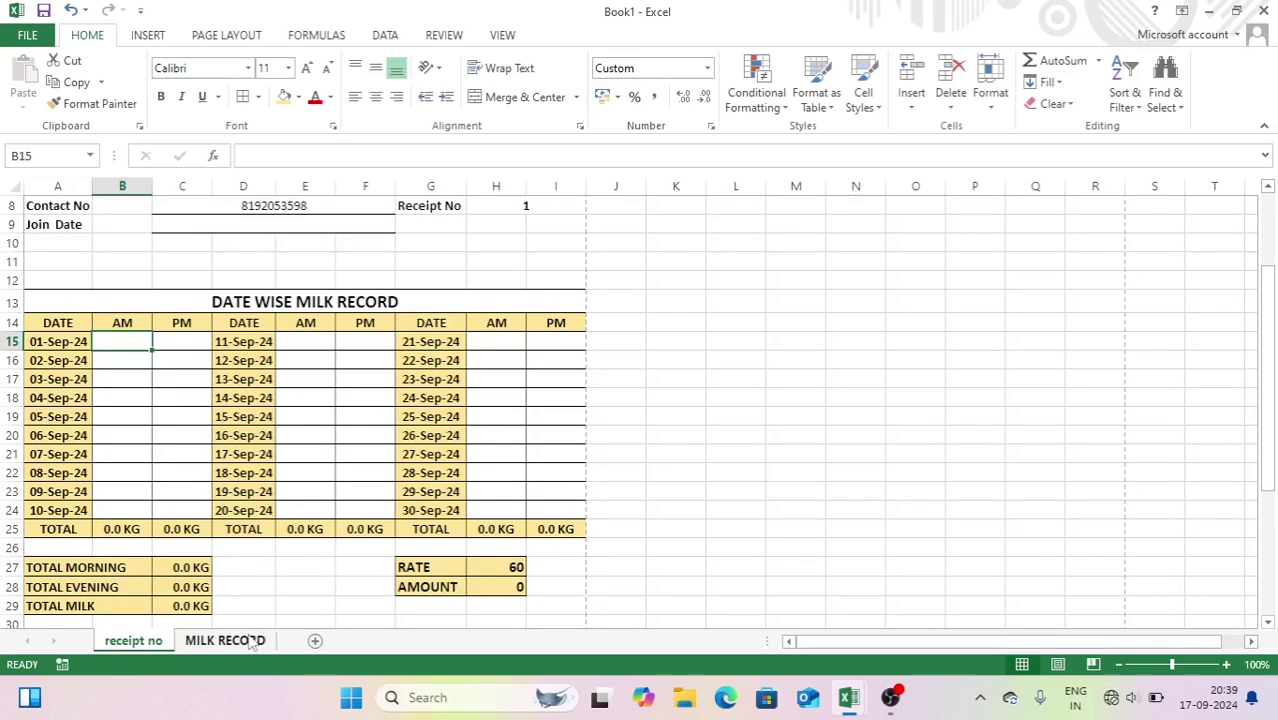
type("=vl")
key("Tab")
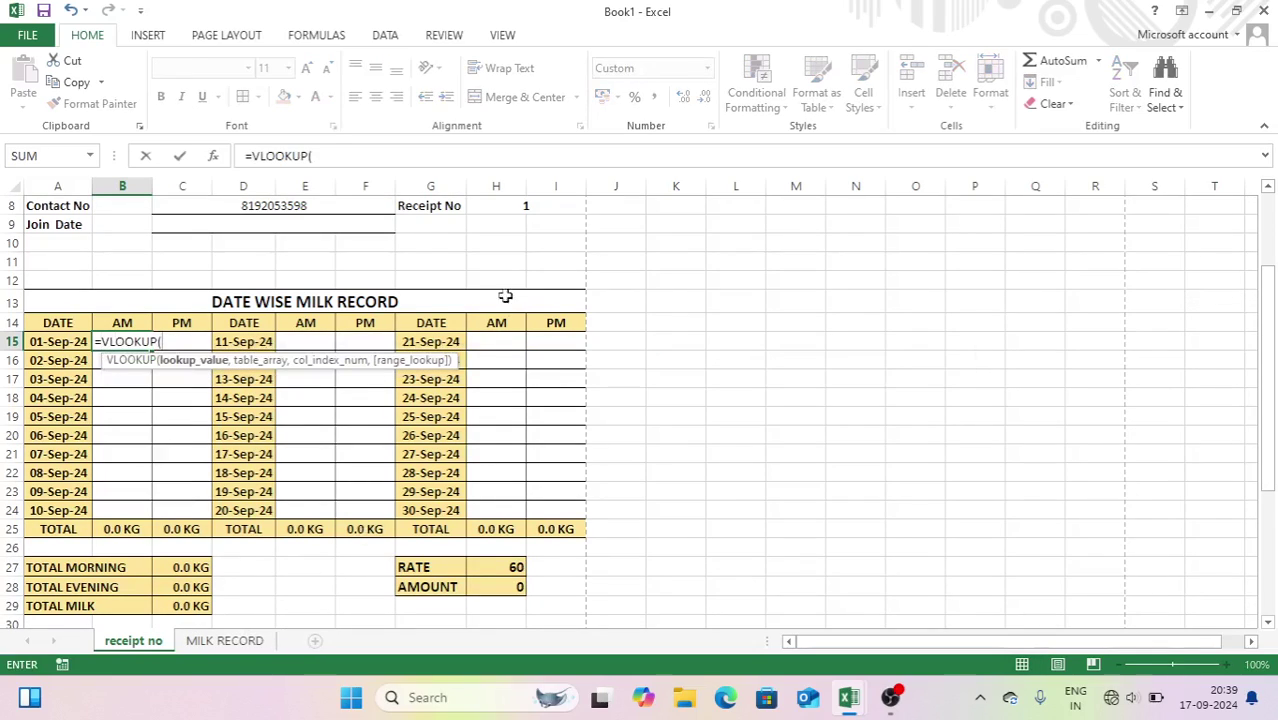
left_click(508, 205)
type(",")
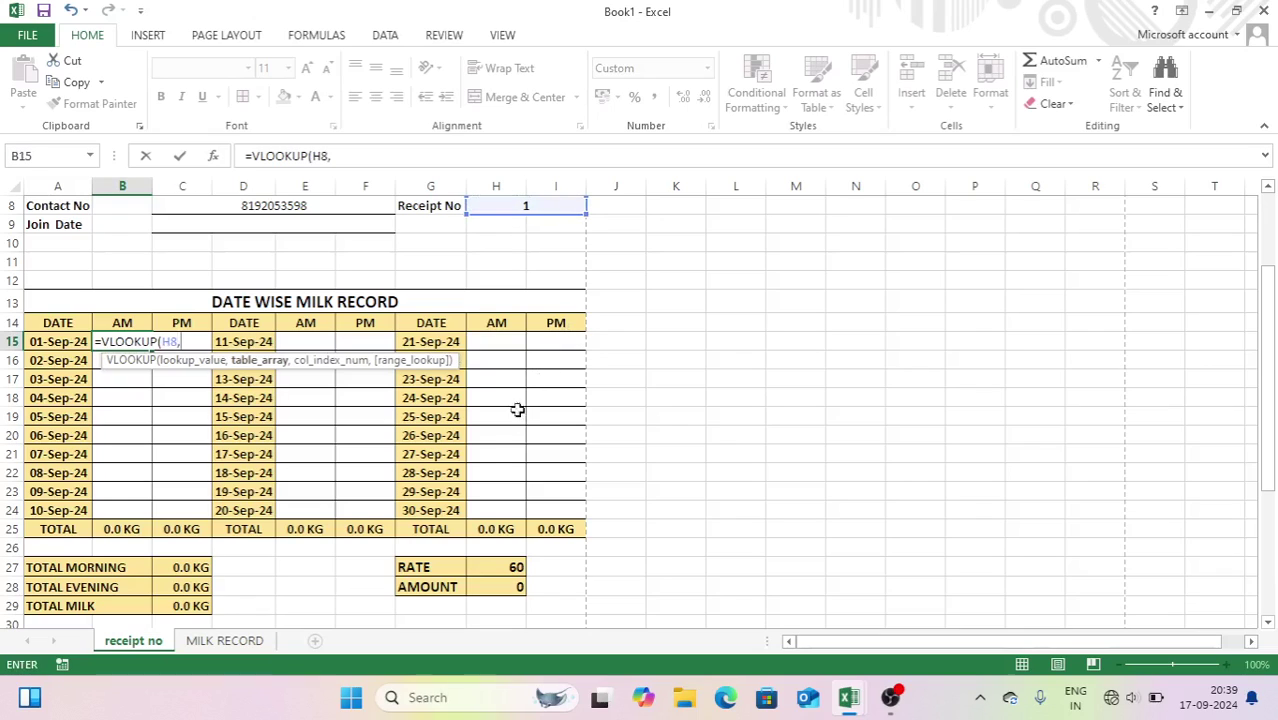
left_click(212, 641)
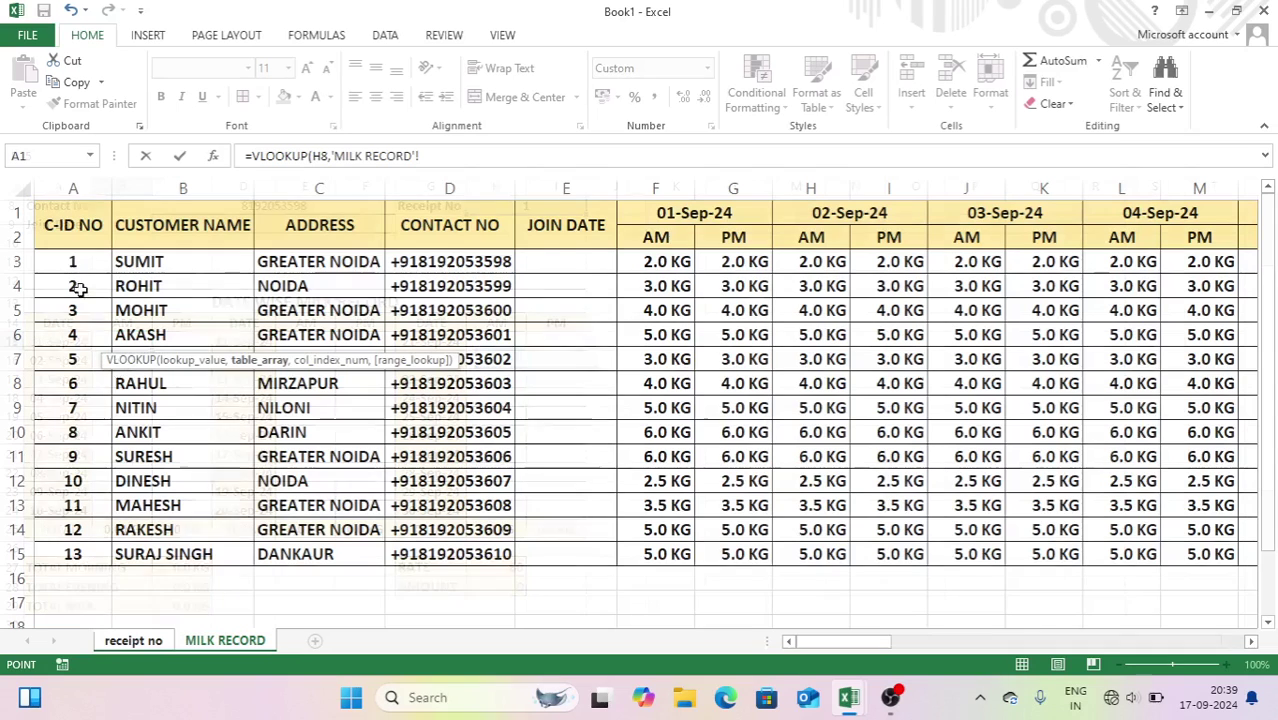
left_click(19, 188)
type(",6")
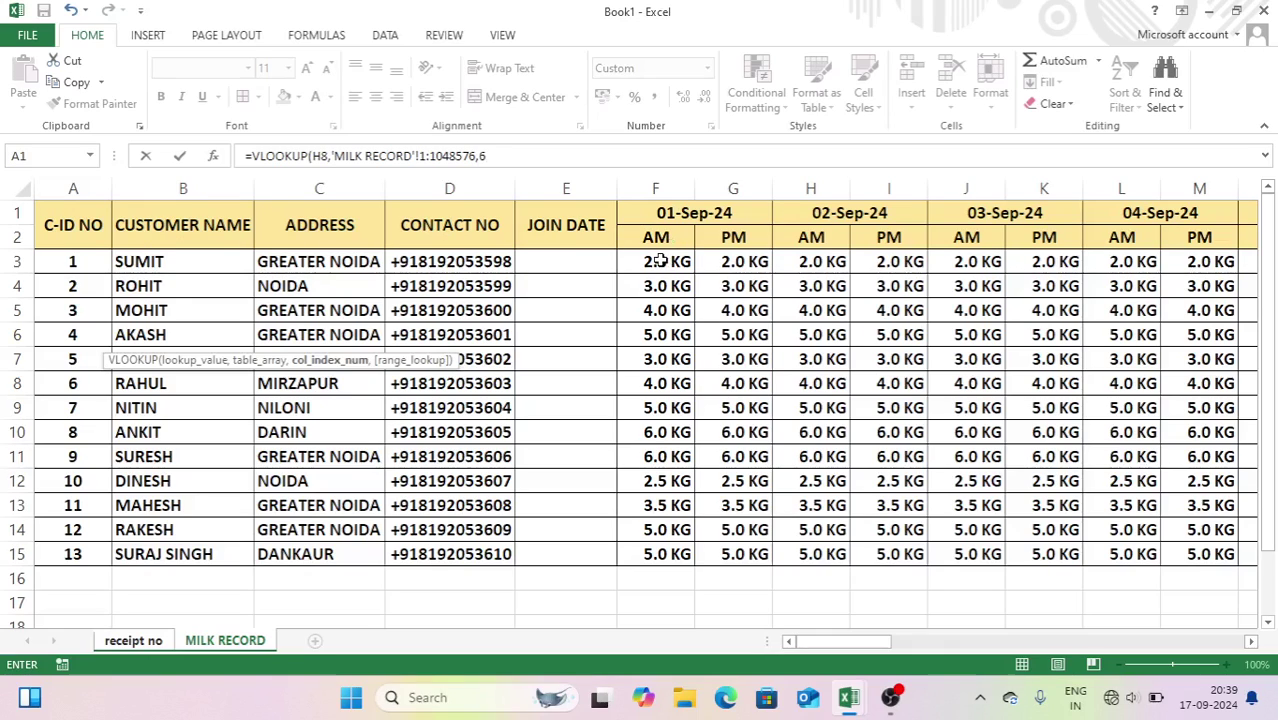
type(",0")
key("Return")
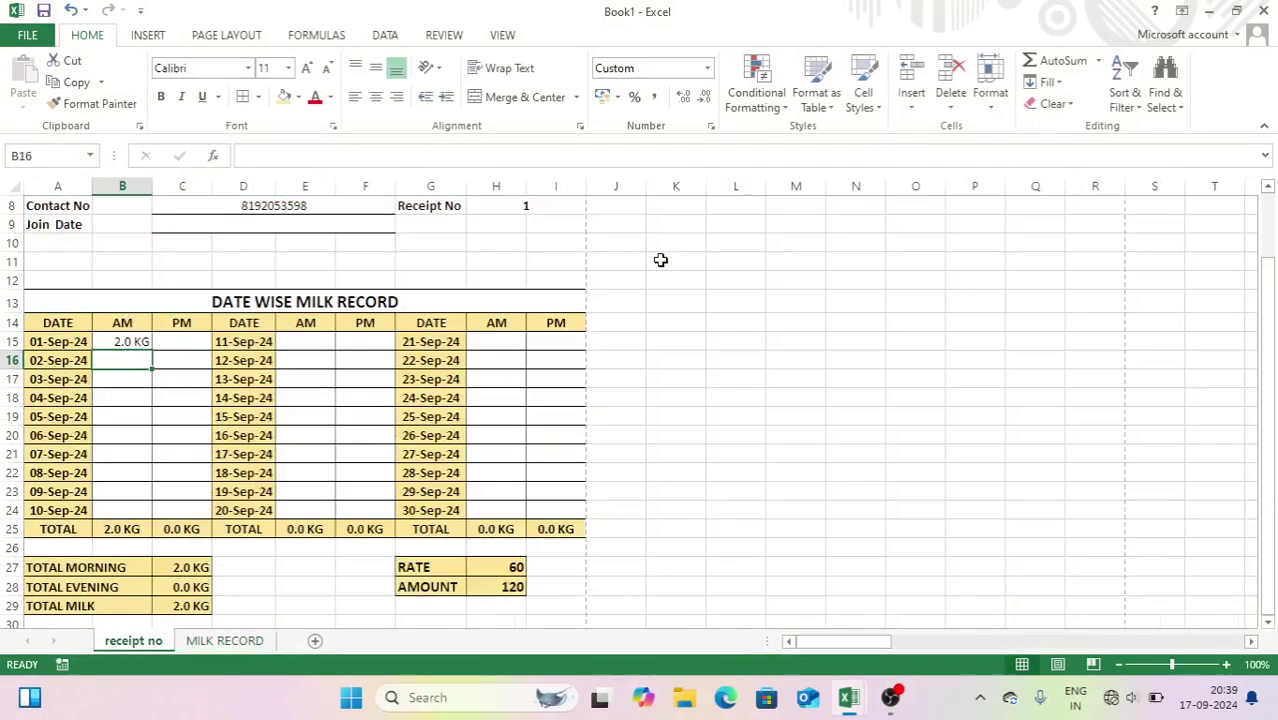
- Copy B15's lookup formula and paste it into C15 with column 7
left_click(190, 343)
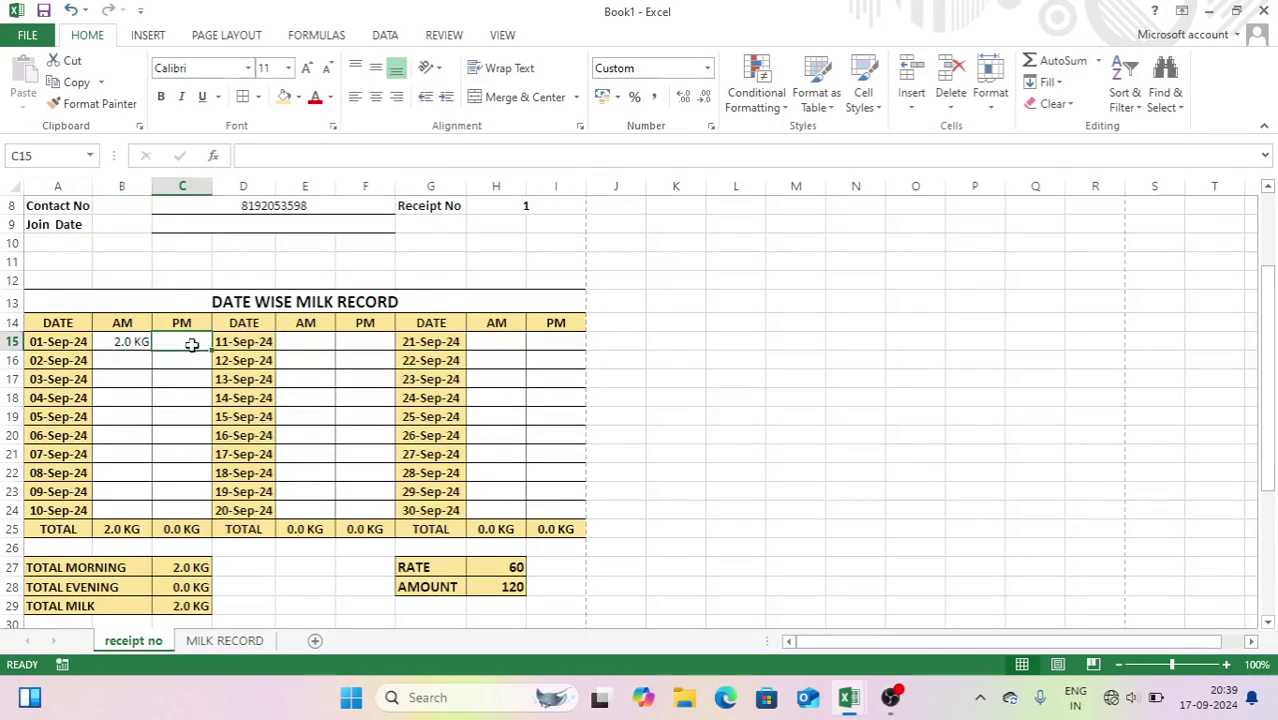
left_click(130, 345)
left_click_drag(500, 156, 244, 150)
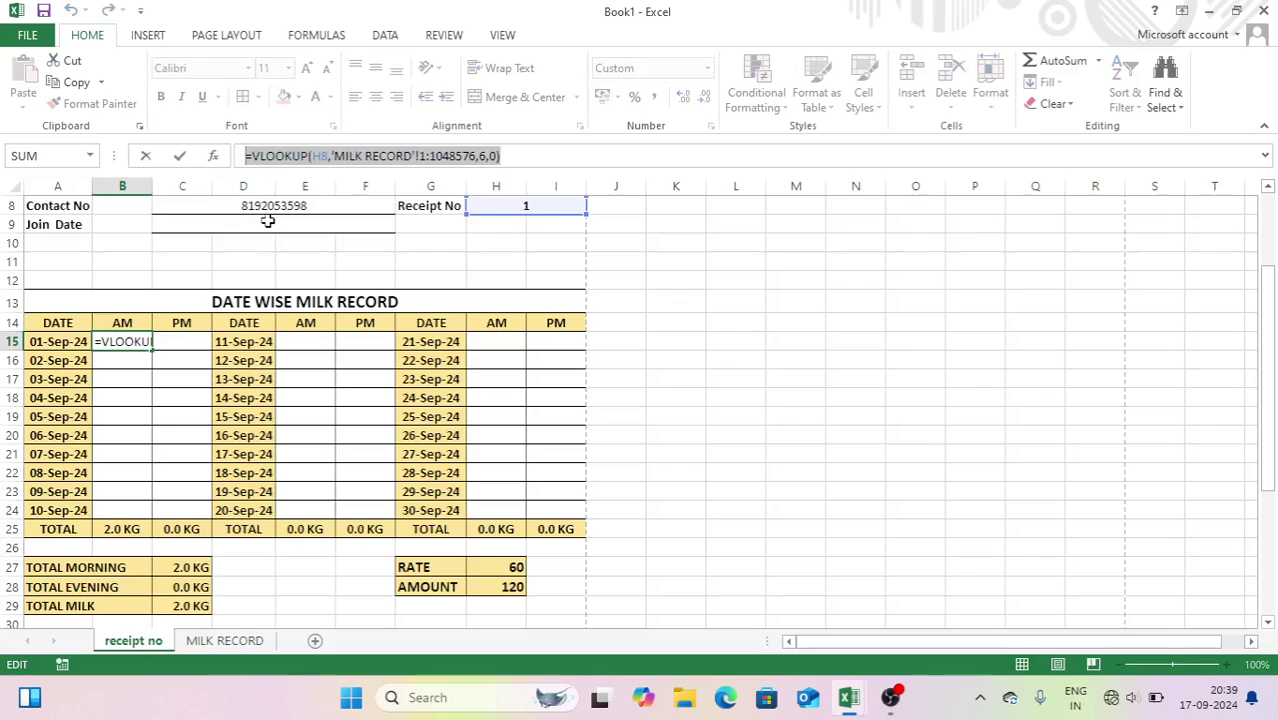
key("ctrl+c")
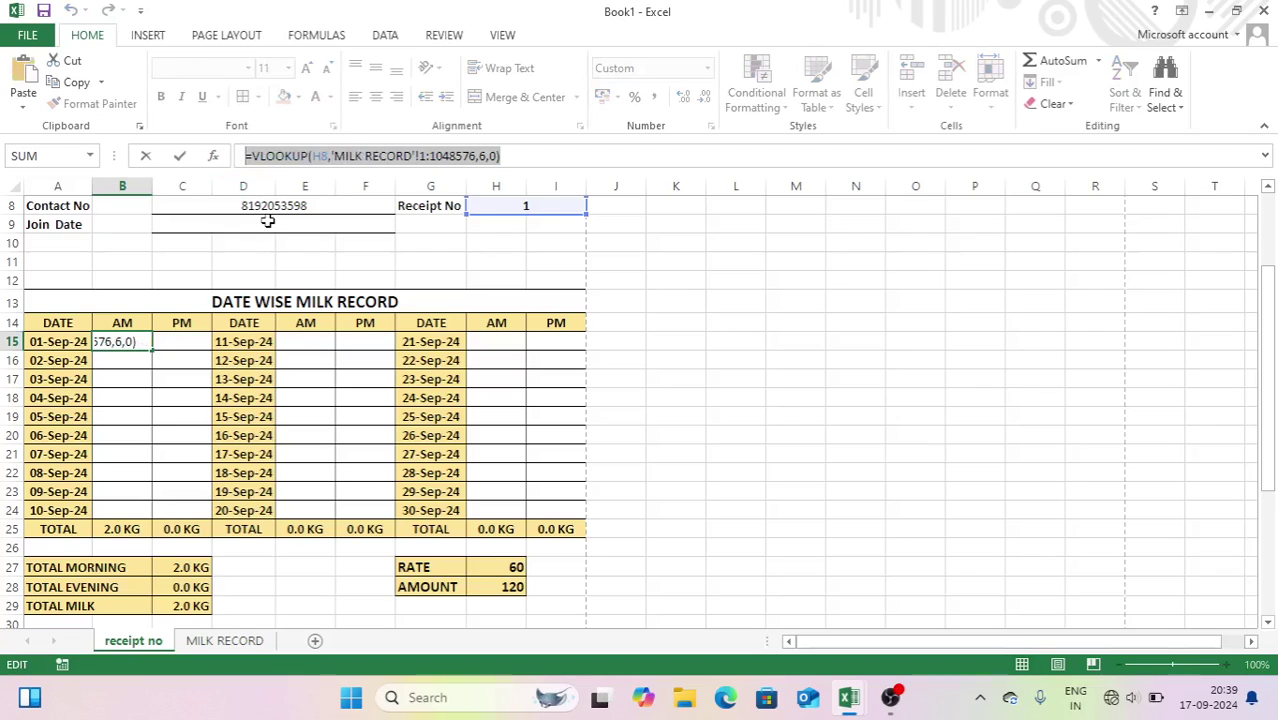
key("Return")
left_click(185, 340)
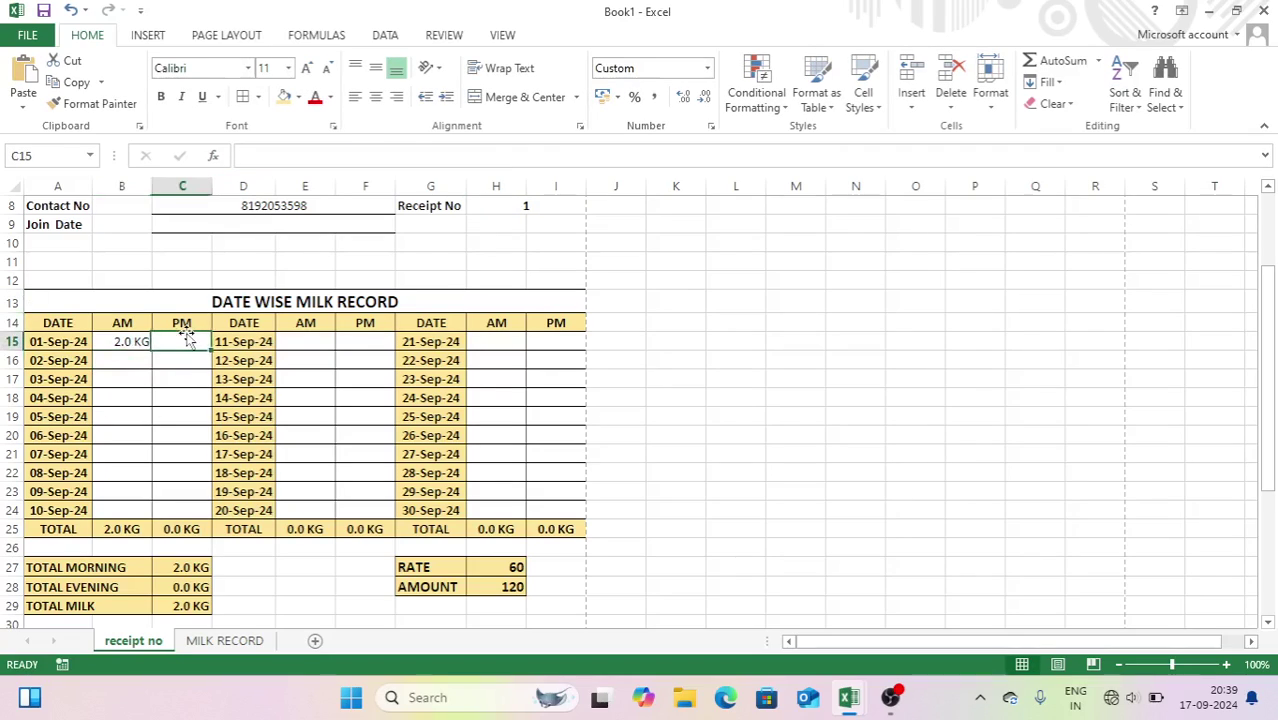
left_click(271, 155)
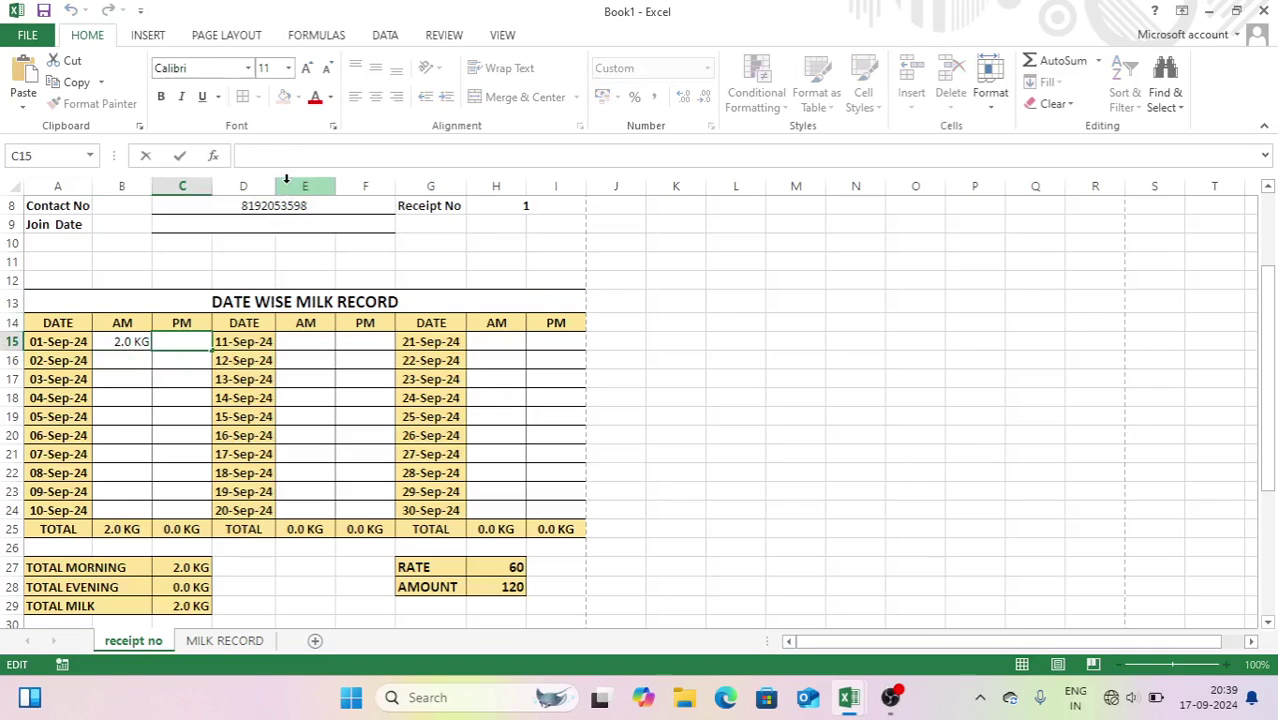
key("ctrl+v")
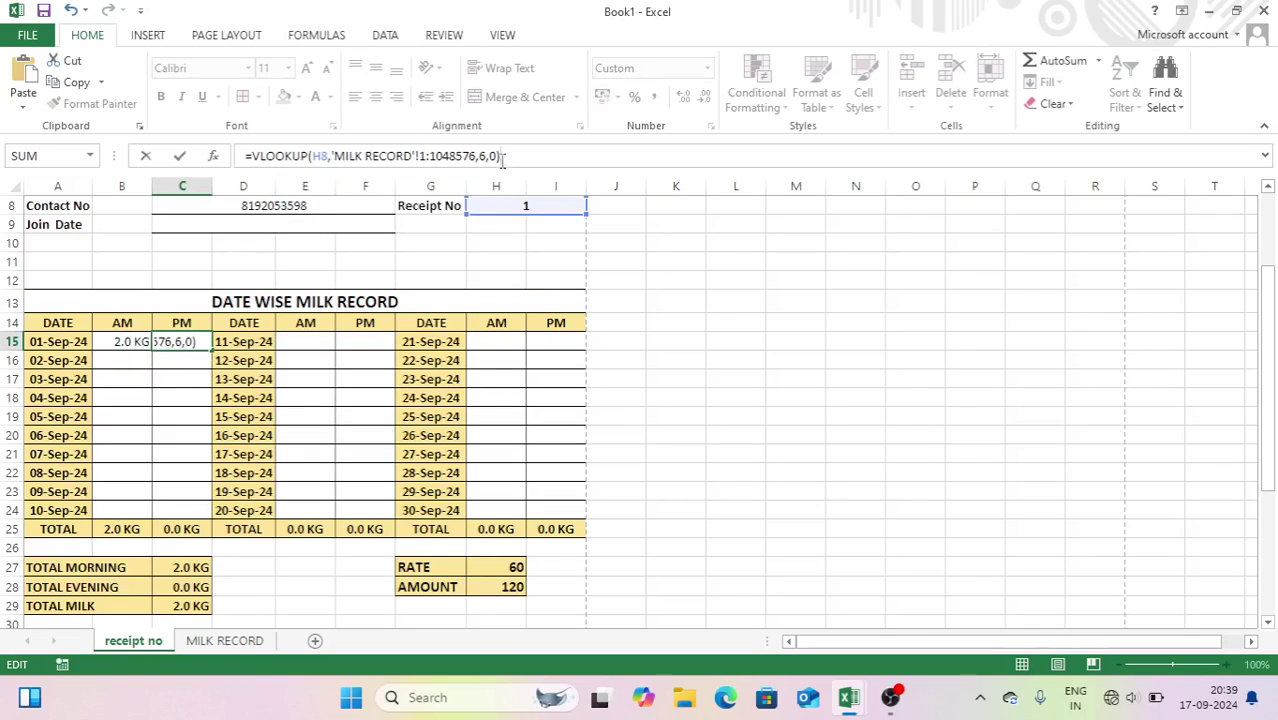
left_click(481, 155)
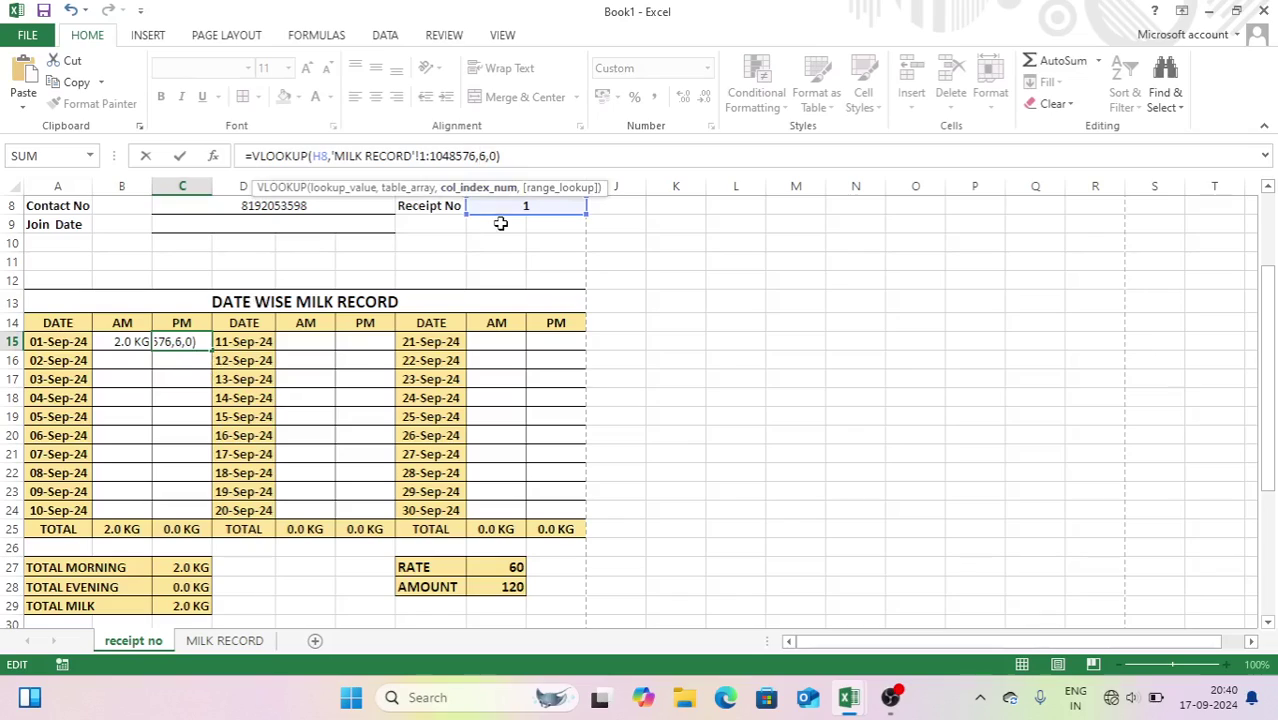
key("Delete")
type("7")
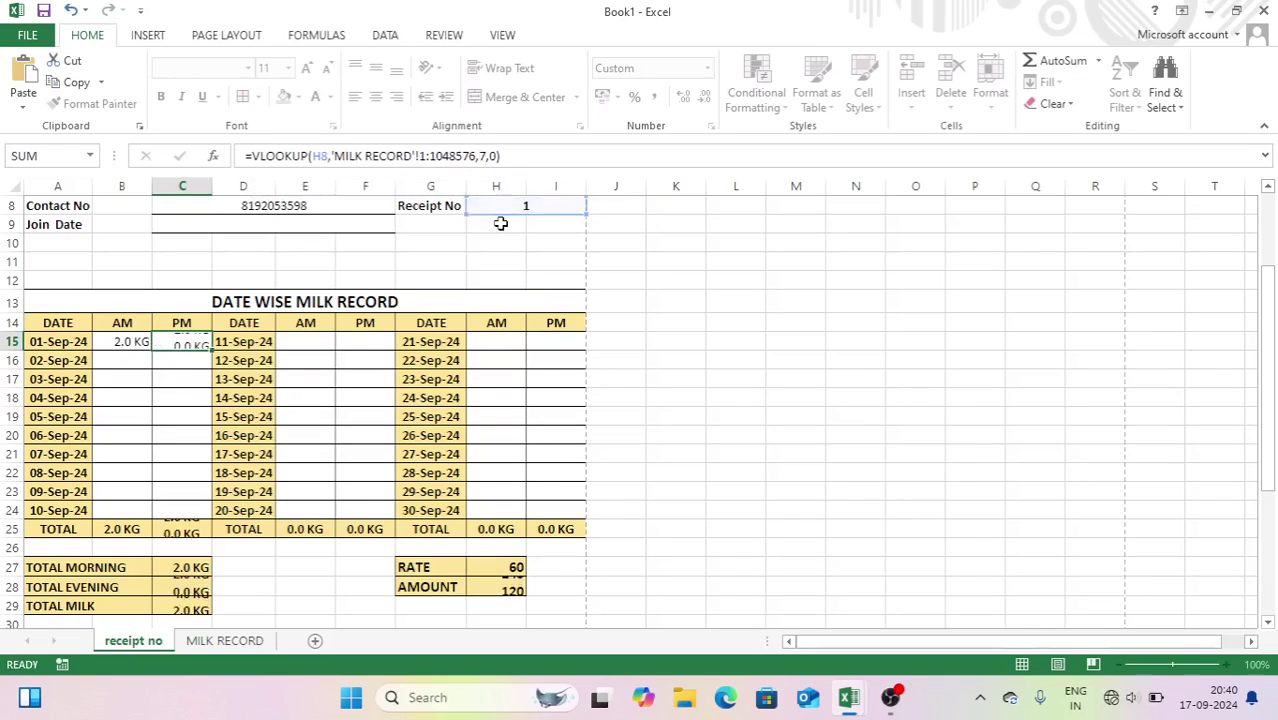
key("Return")
- Paste the lookup into B16 and C16 for 02-Sep, setting columns 3 and 9
left_click(138, 362)
type("=")
key("ctrl+v")
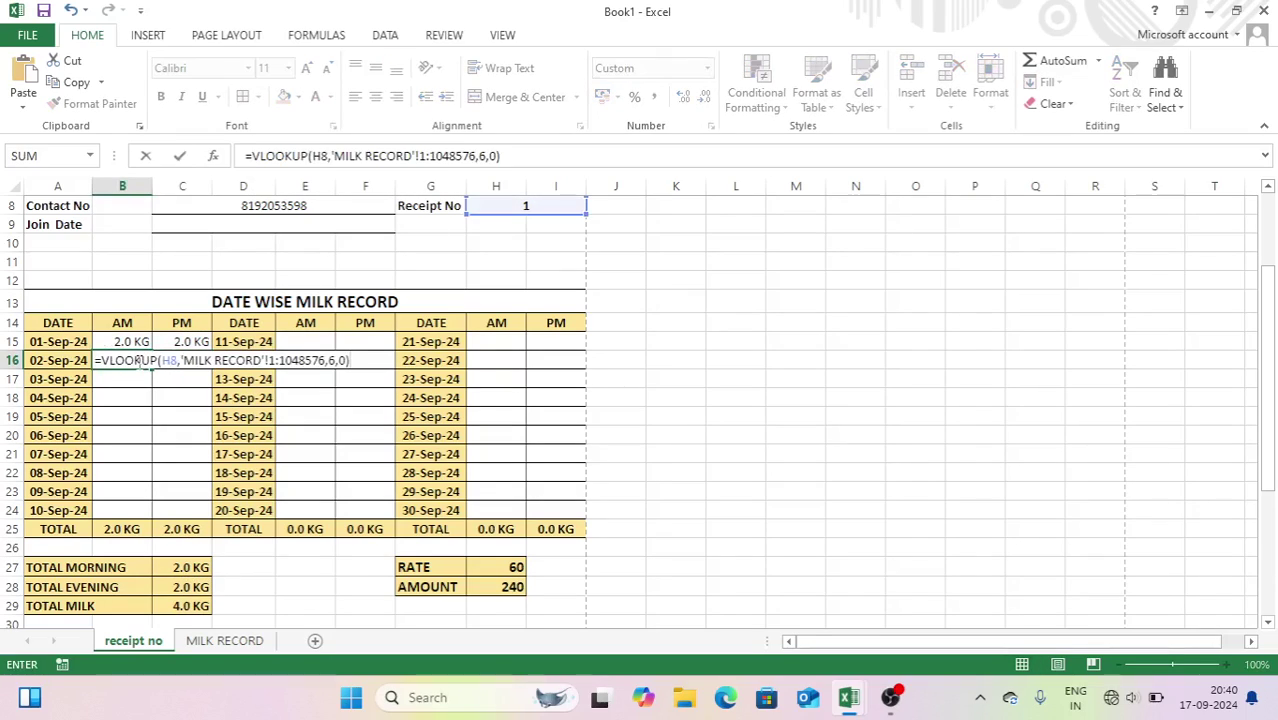
left_click(334, 360)
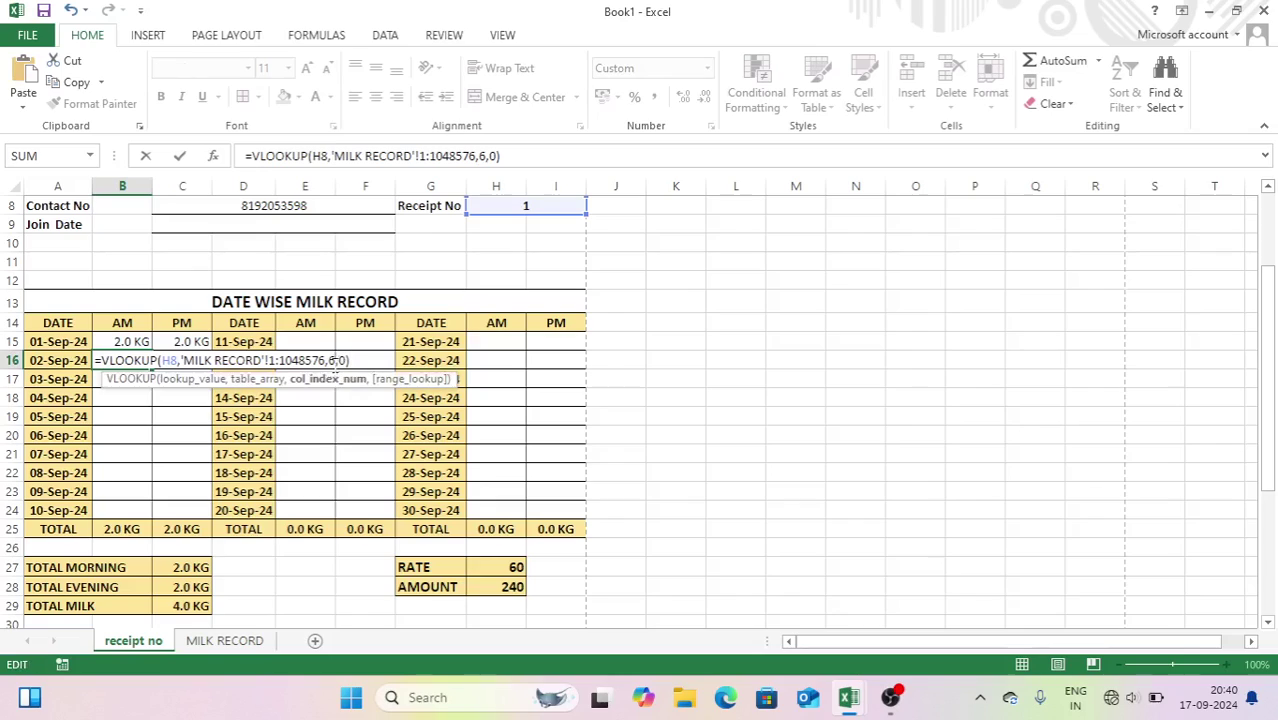
key("BackSpace")
type("3")
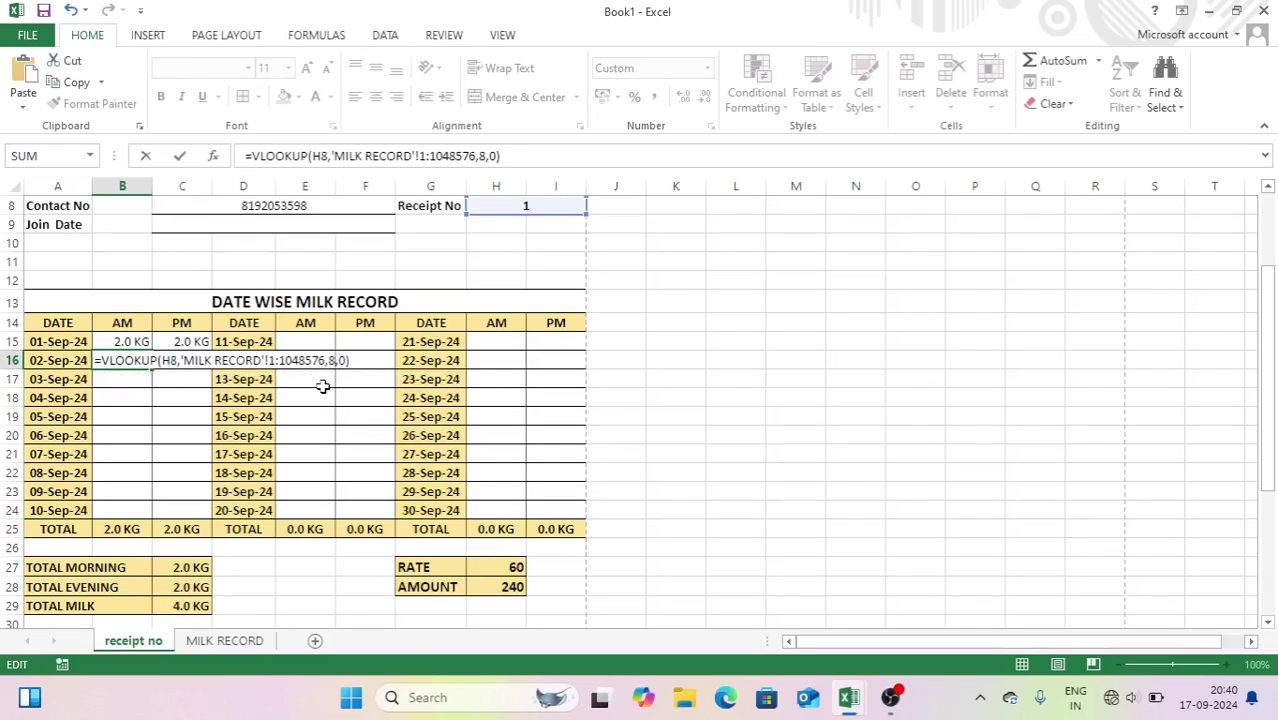
key("Return")
left_click(193, 358)
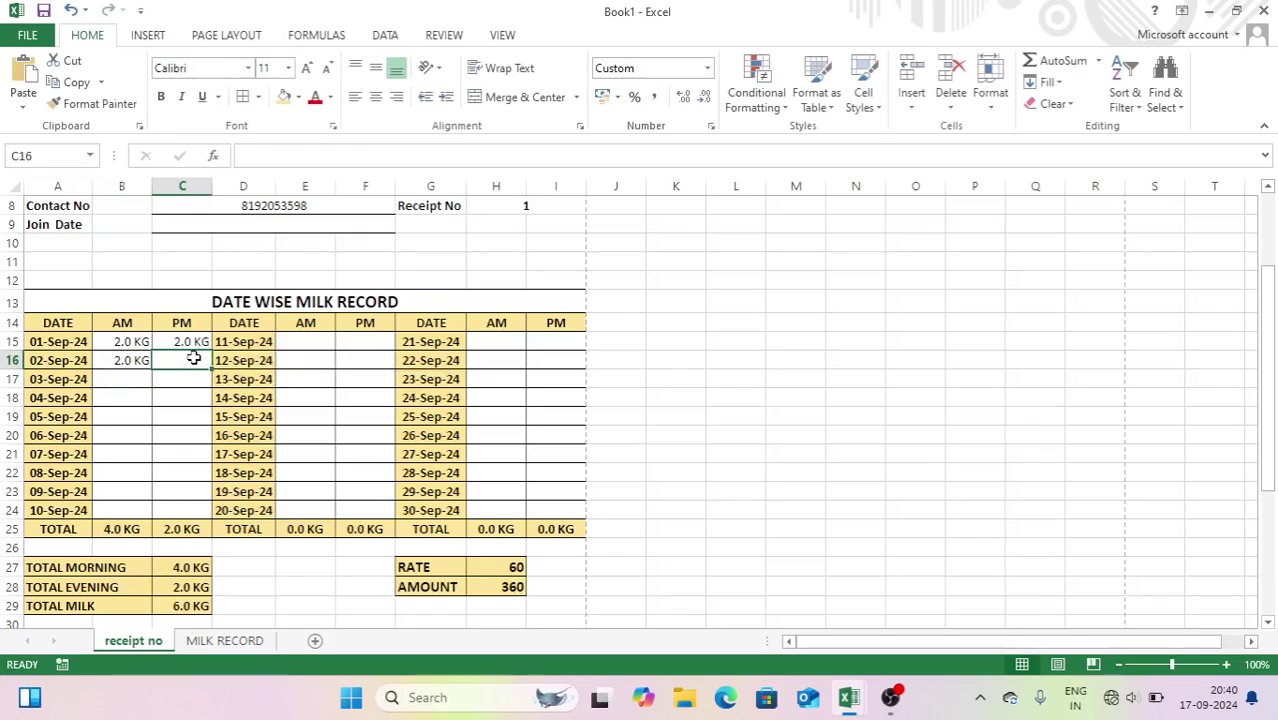
double_click(193, 358)
key("ctrl+v")
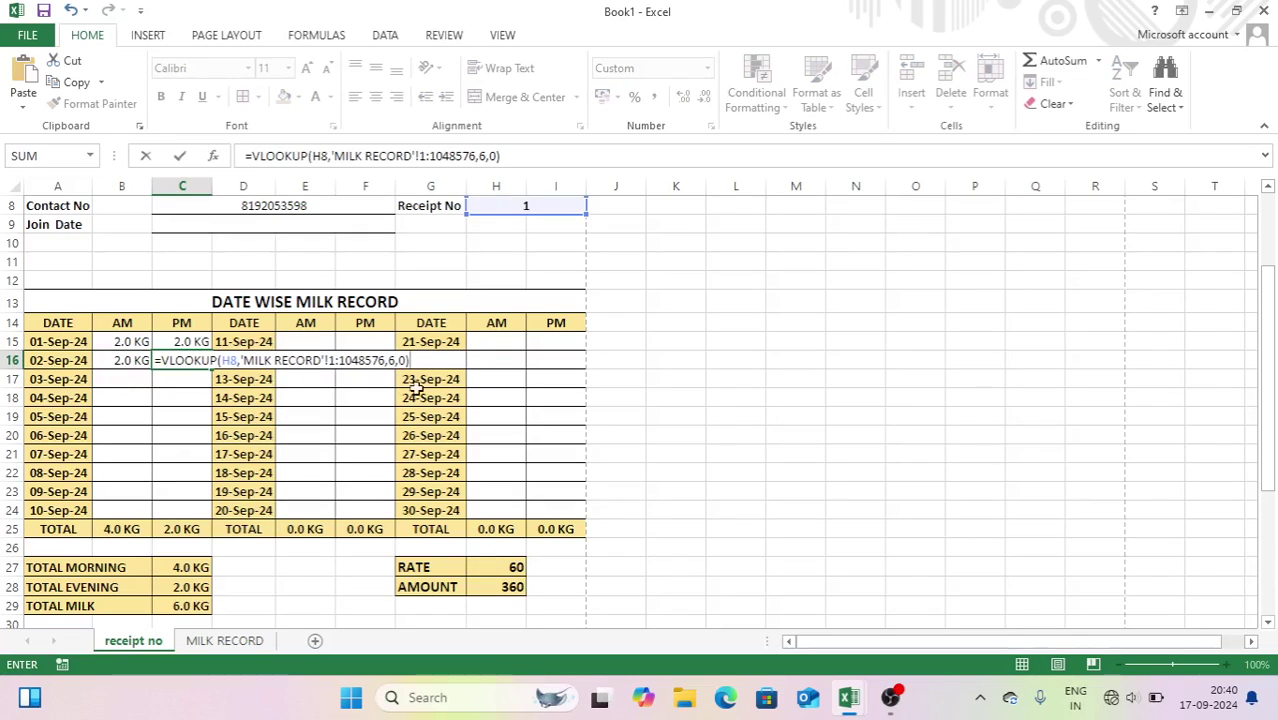
left_click(397, 360)
key("BackSpace")
type("9")
key("Return")
- Paste the lookup into B17 and C17 for 03-Sep, C17 using column 7
left_click(106, 383)
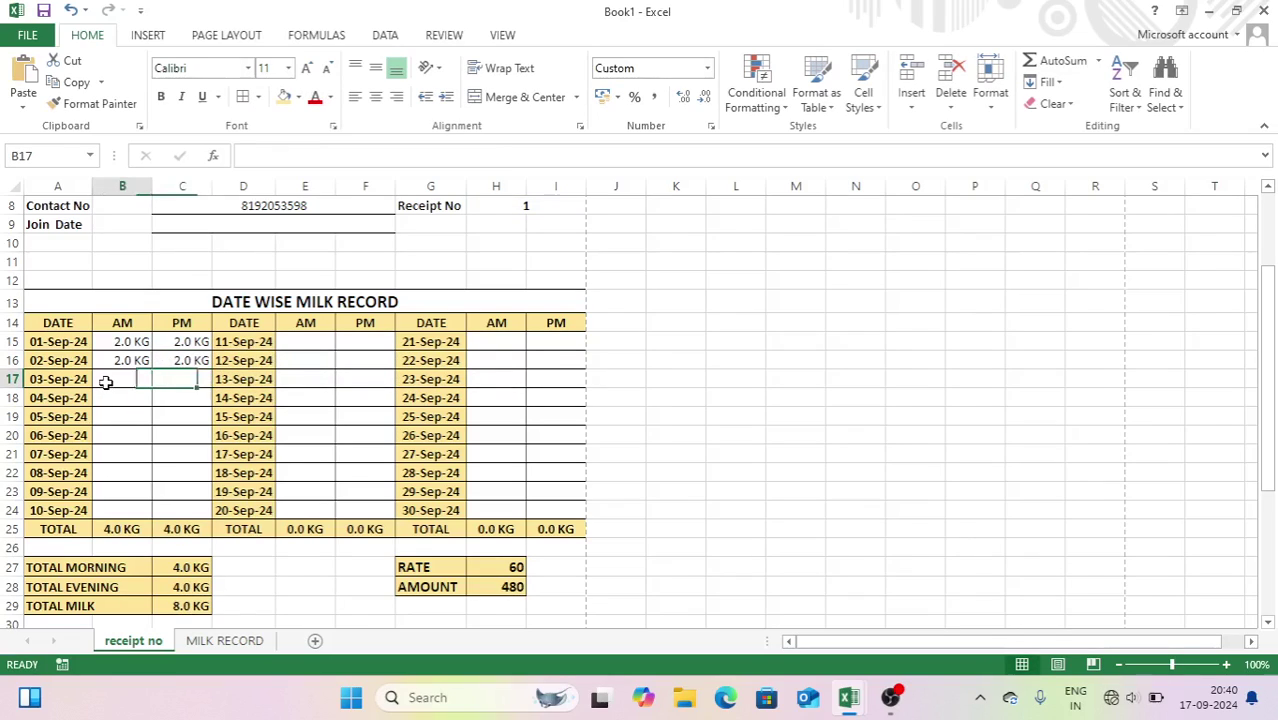
double_click(106, 385)
key("ctrl+v")
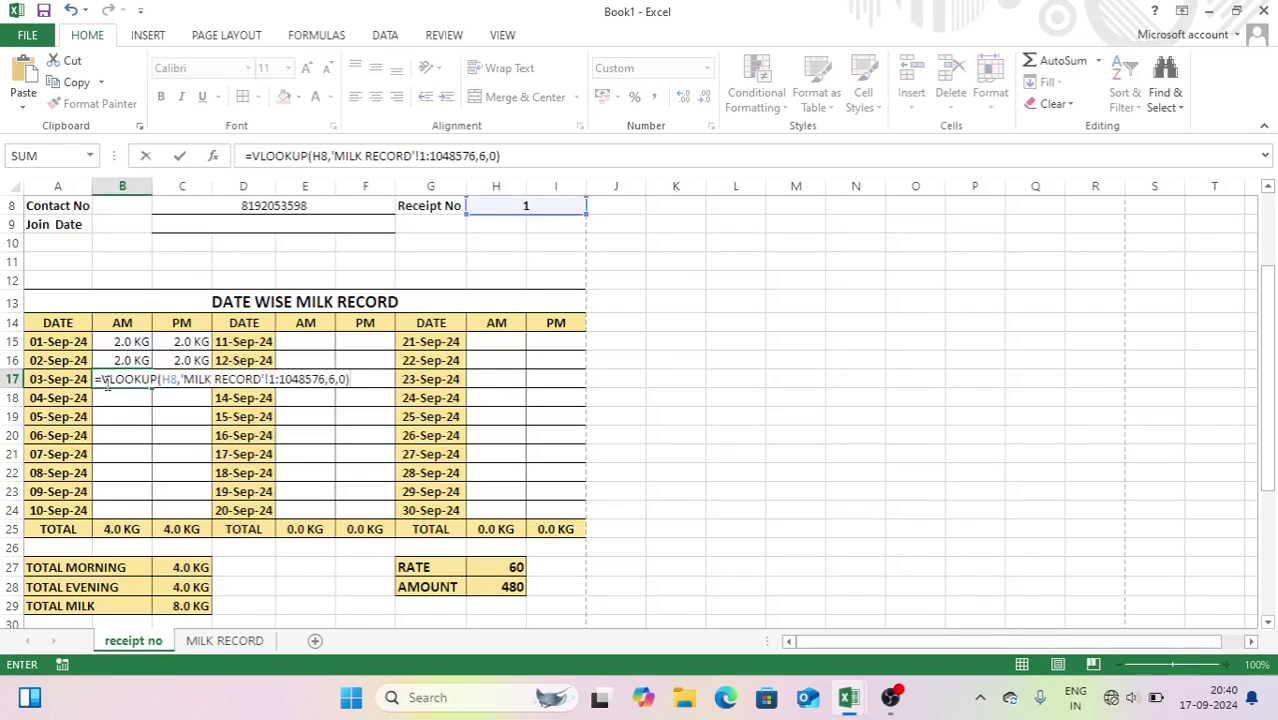
left_click(333, 380)
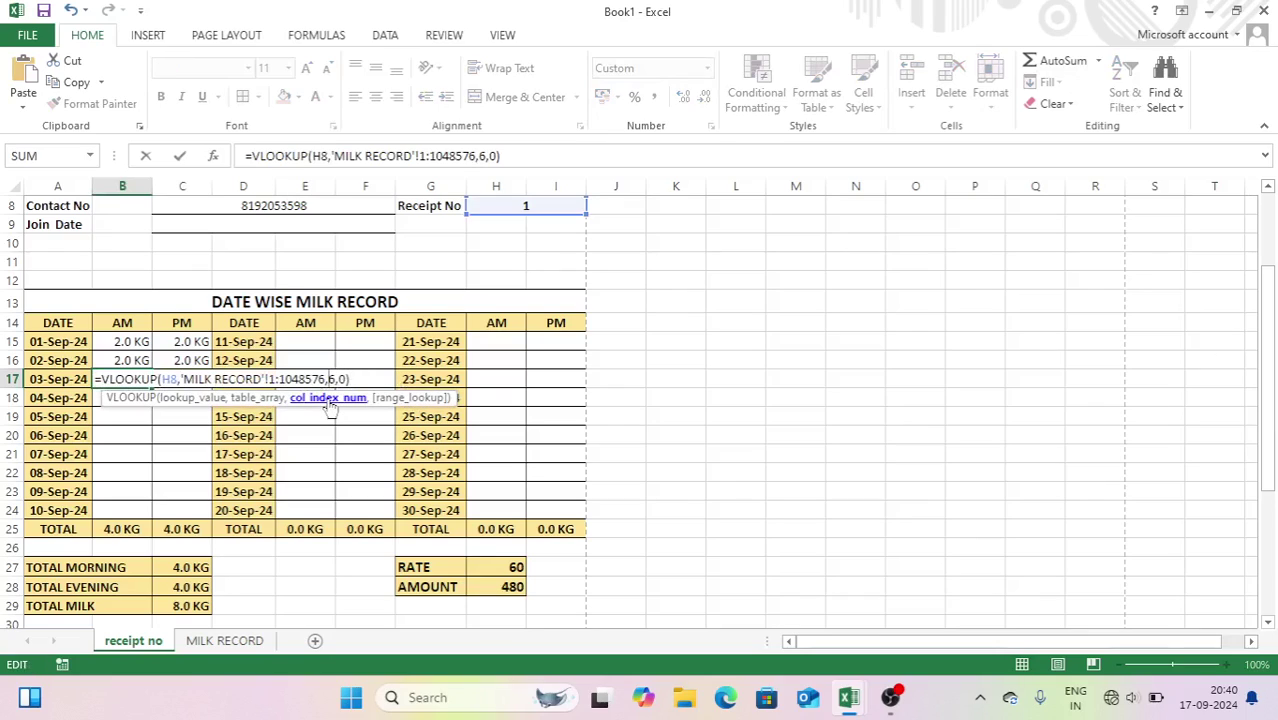
key("Return")
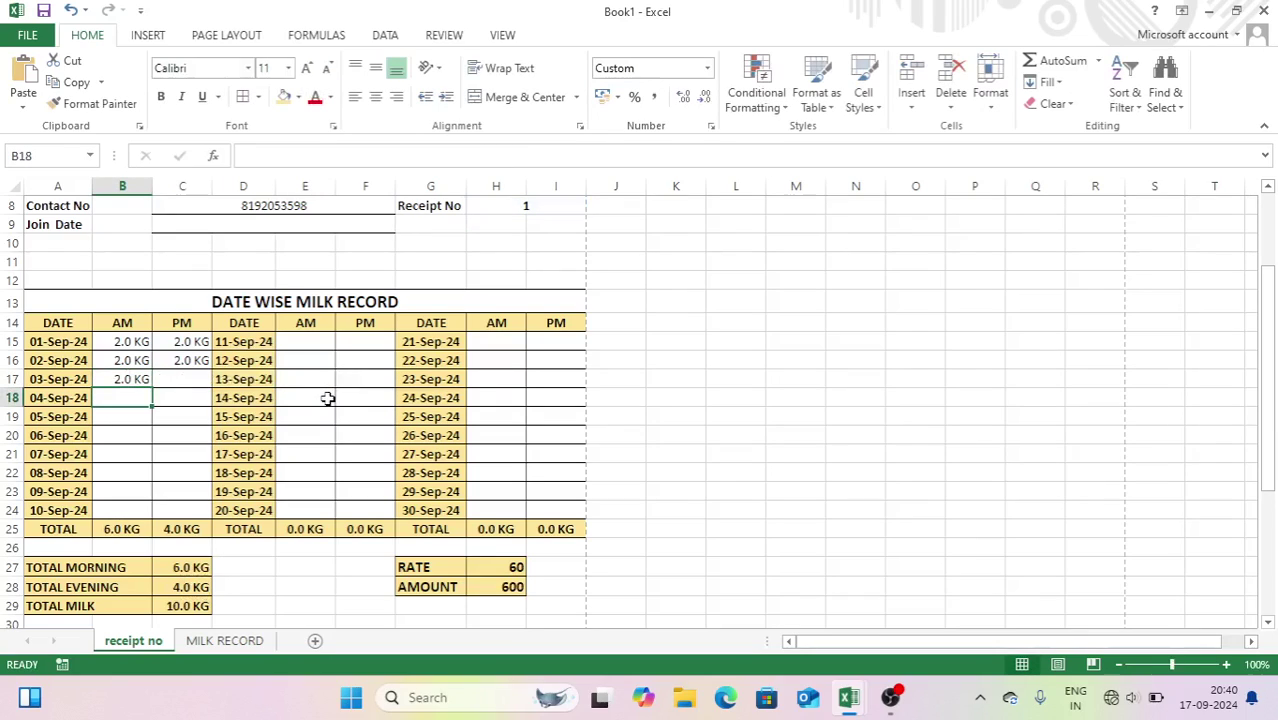
left_click(188, 379)
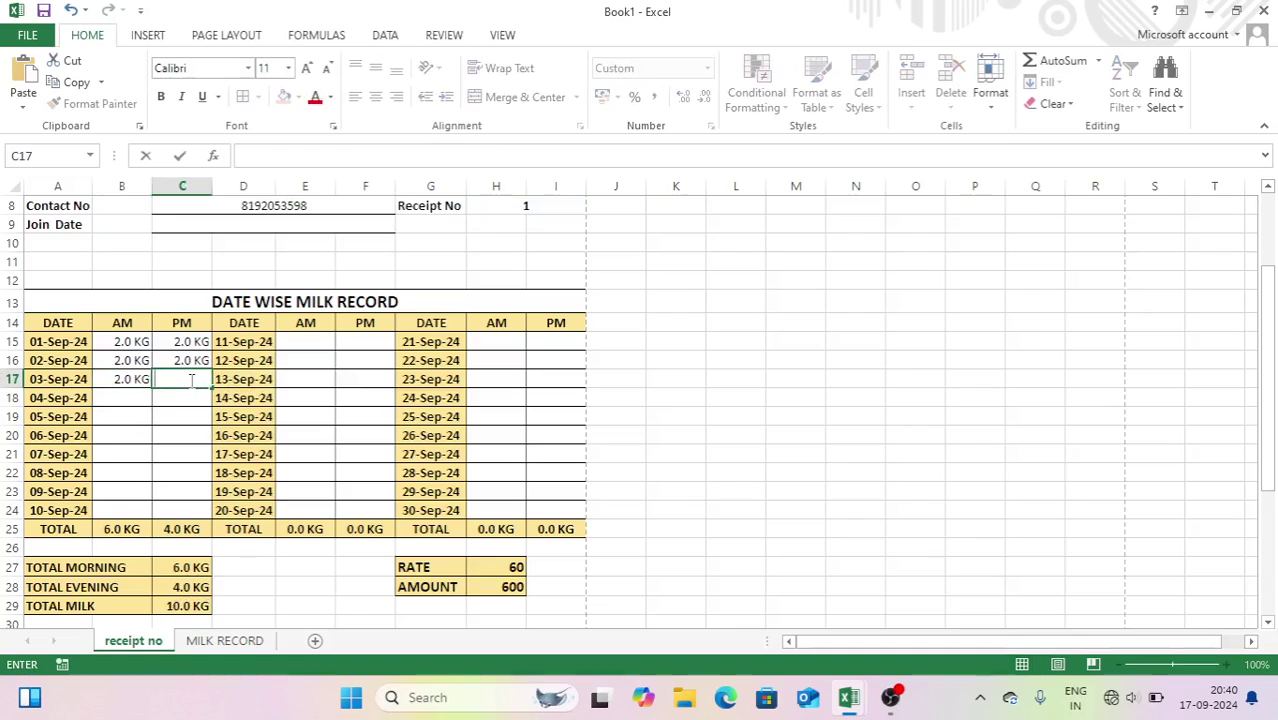
type("=VLOOKUP(H8,'MILK RECORD'!1:1048576,6,0)")
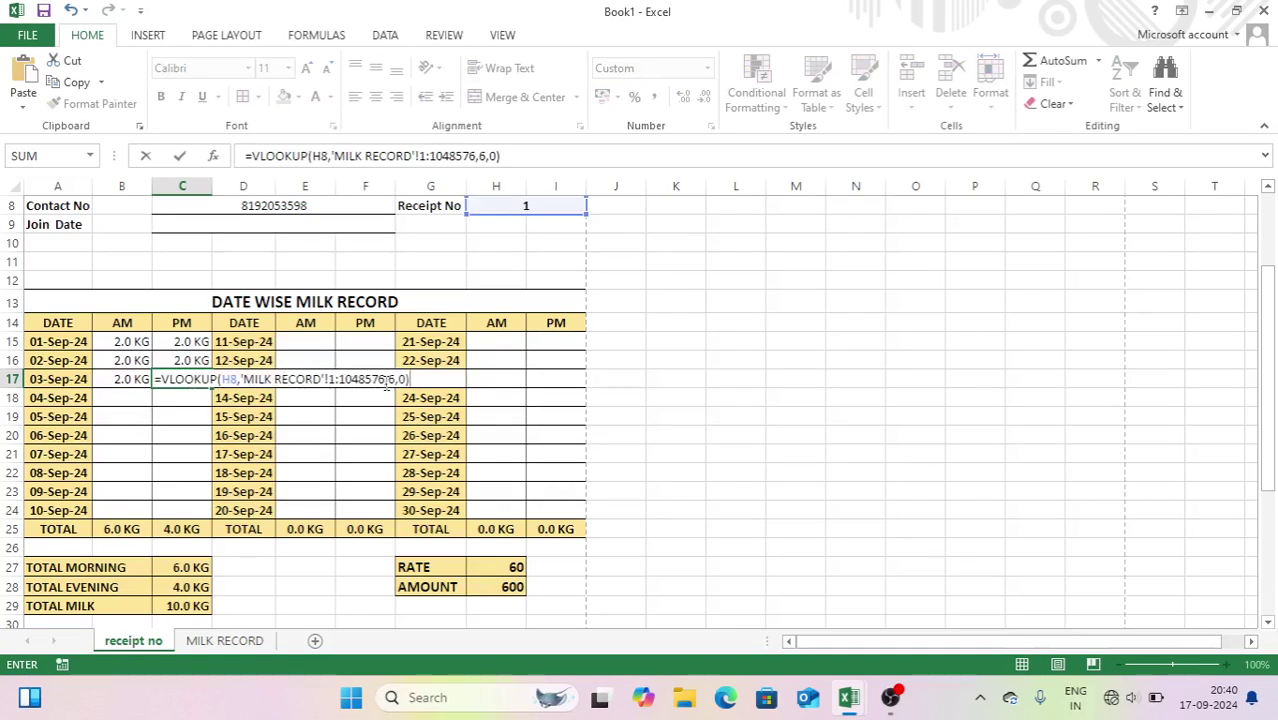
left_click(391, 379)
key("BackSpace")
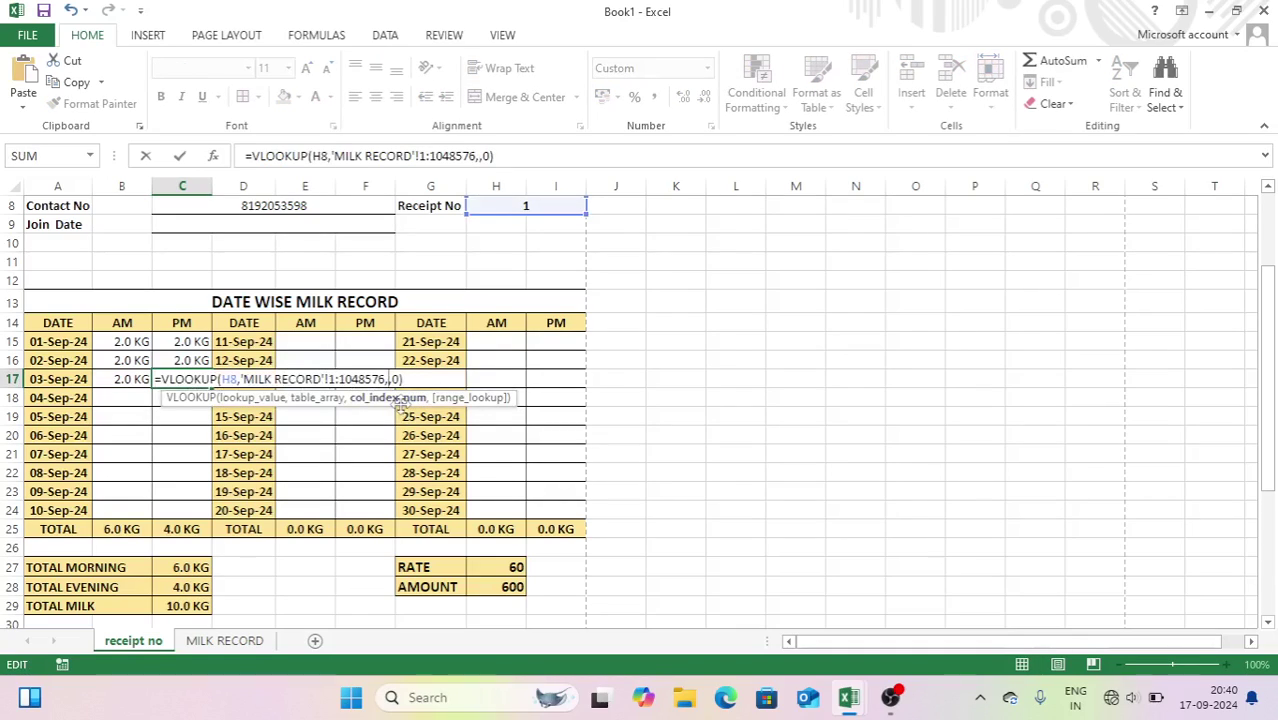
type("7")
key("Return")
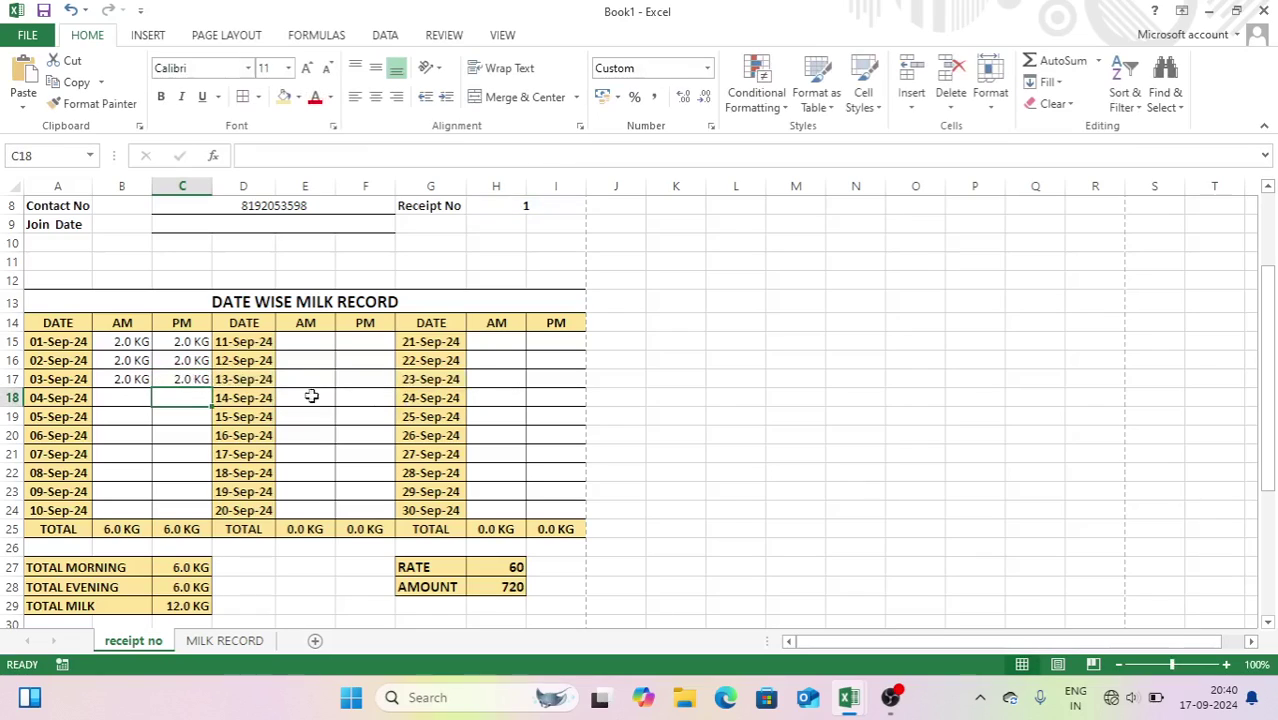
- Paste the lookup into B18 for 04-Sep AM, changing its column number to 1
double_click(130, 397)
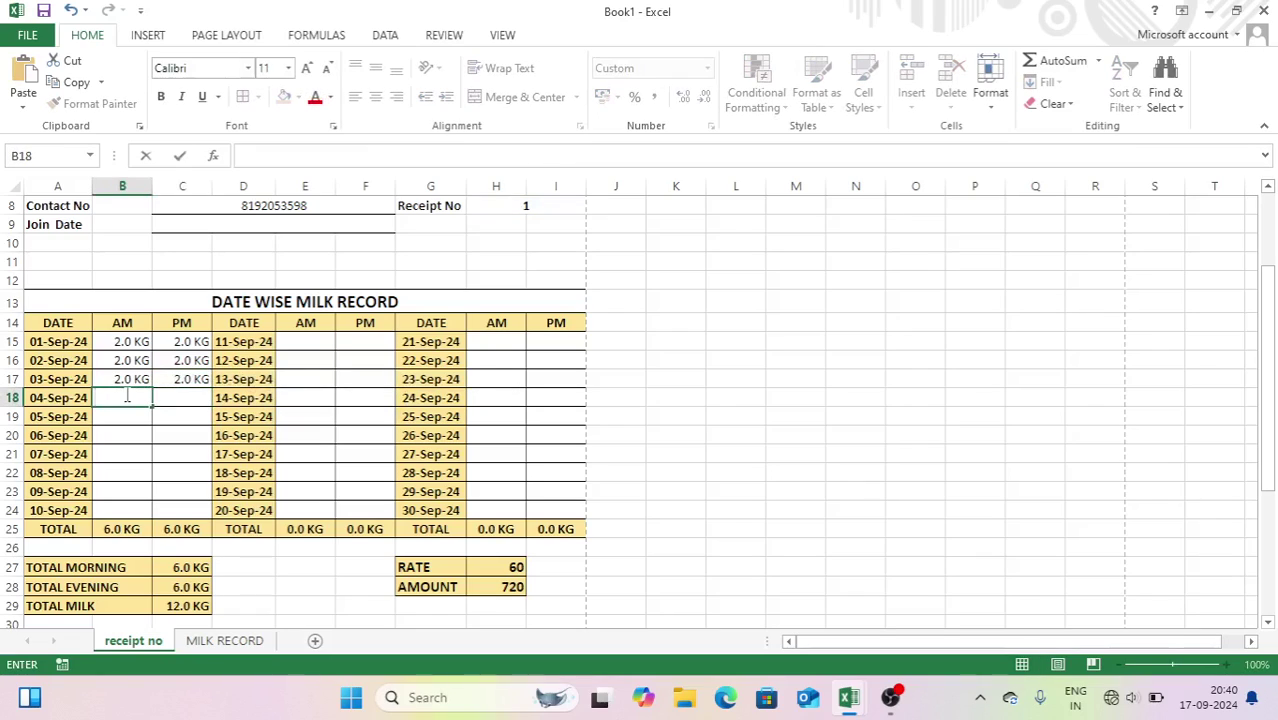
type("=VLOOKUP(H8,'MILK RECORD'!1:1048576,6,0)")
left_click(338, 398)
key("BackSpace")
type("1")
key("Return")
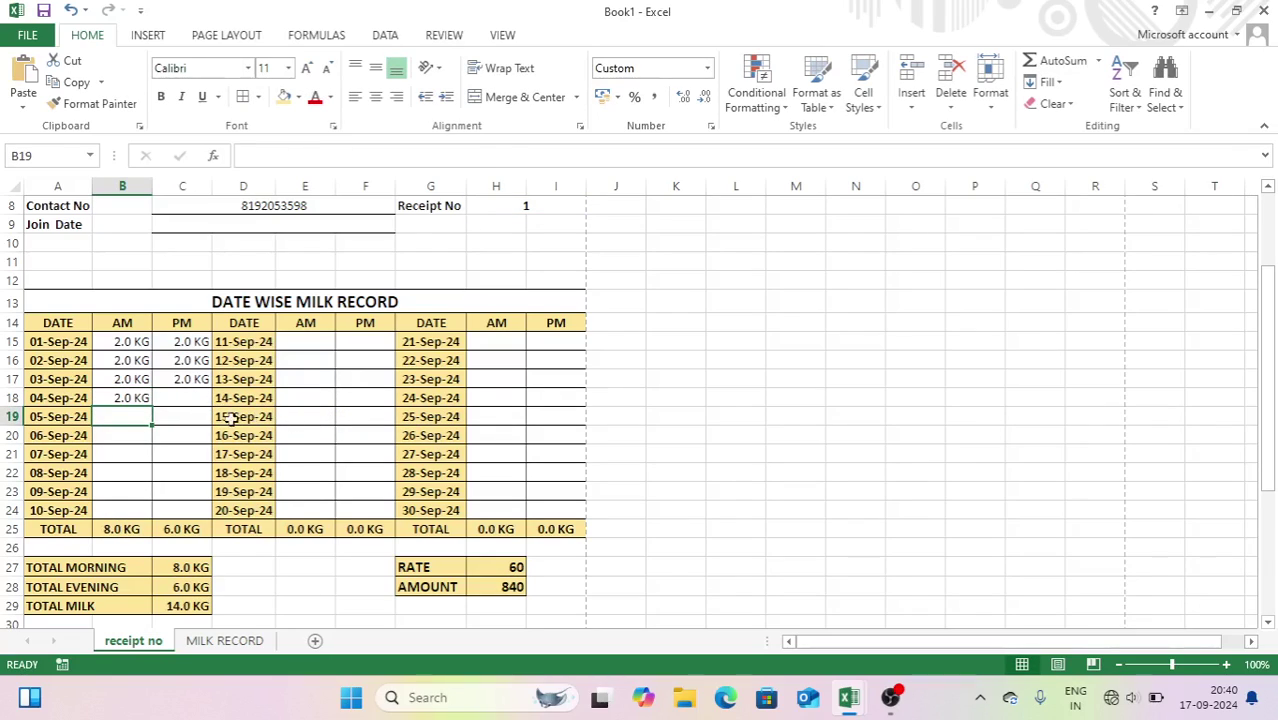
- Paste the lookup formula into I24 for 30-Sep PM, bringing the total to 120.0 KG
left_click(891, 703)
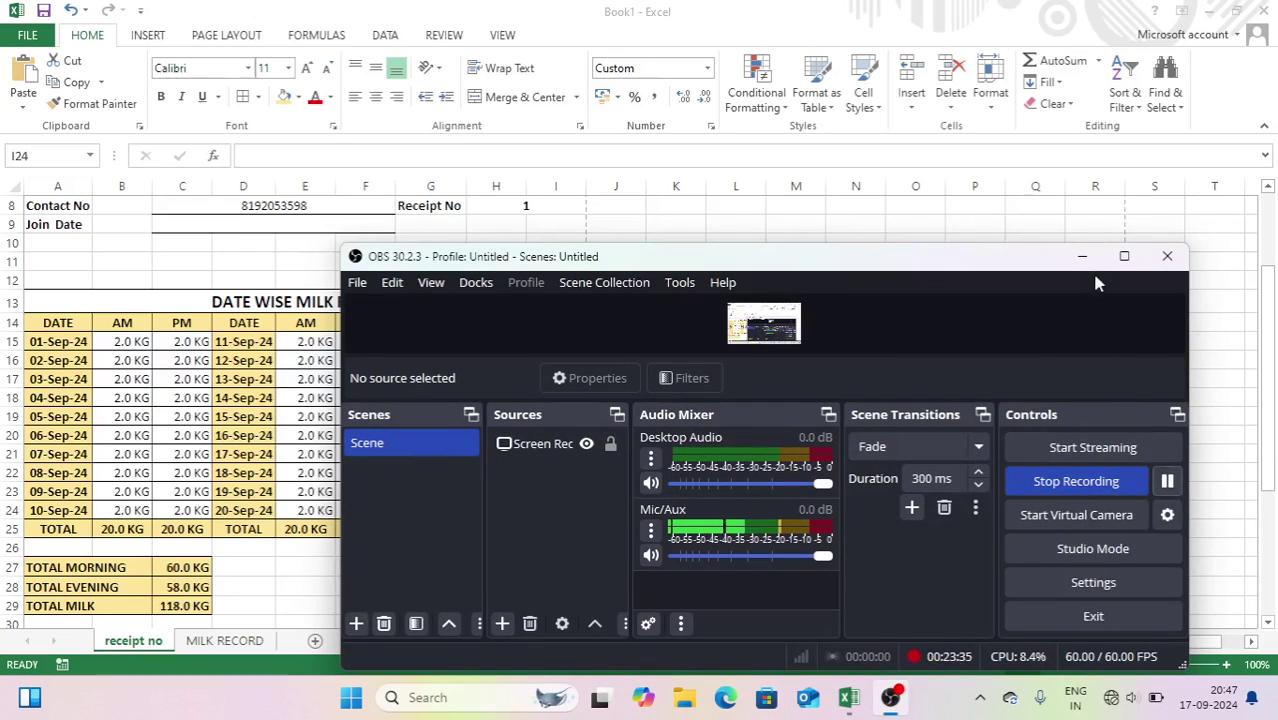
left_click(1082, 256)
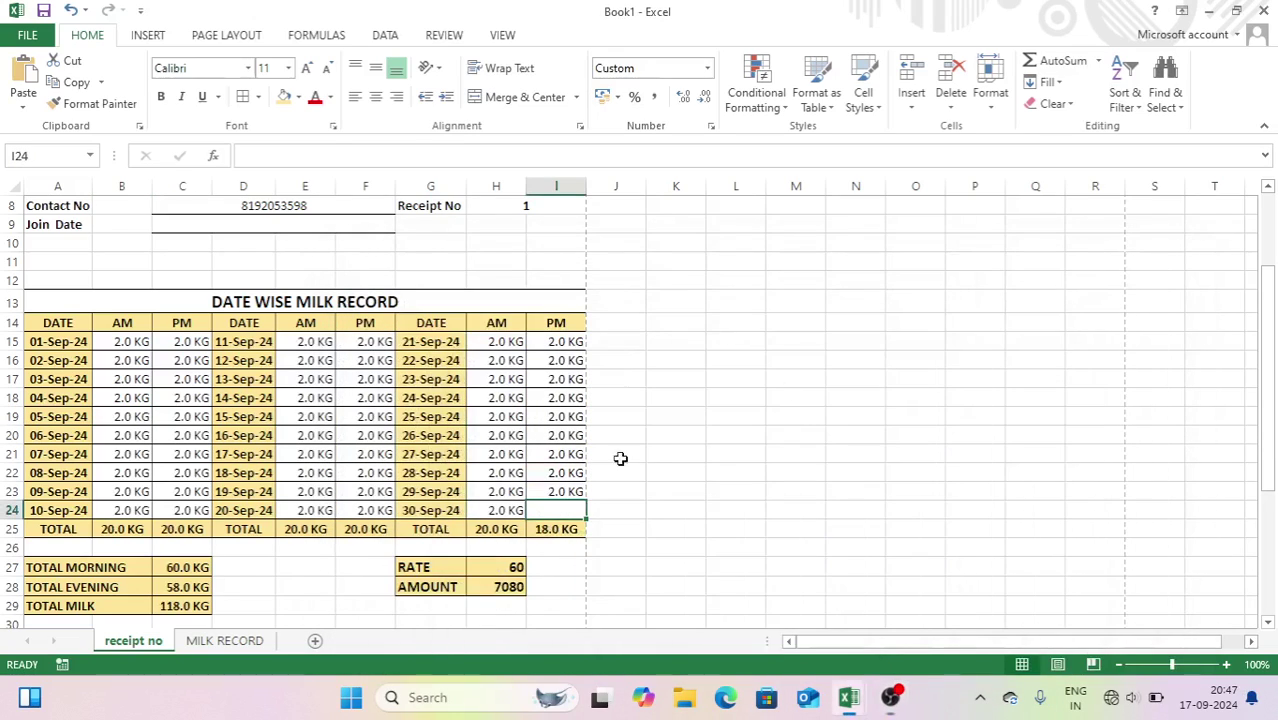
double_click(576, 511)
type("=VLOOKUP(H8,'MILK RECORD'!1:1048576,6,0)")
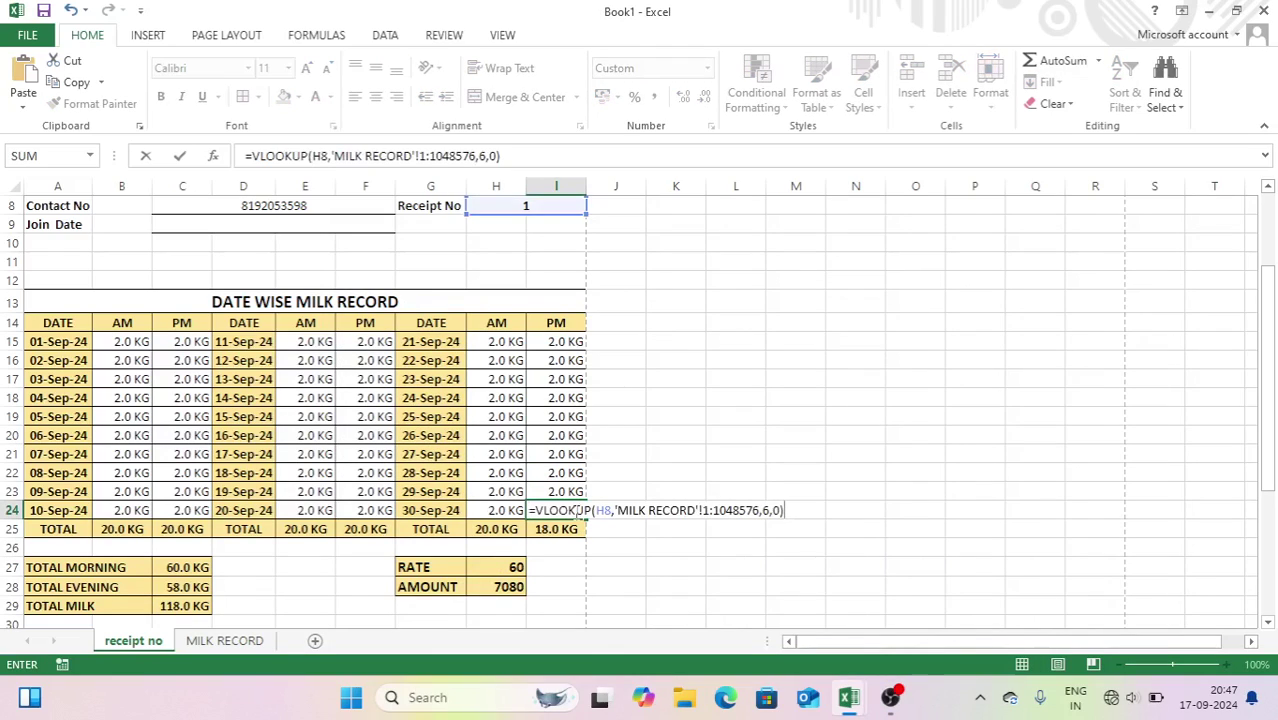
key("BackSpace")
key("BackSpace")
key("BackSpace")
key("BackSpace")
key("BackSpace")
key("BackSpace")
key("BackSpace")
key("BackSpace")
key("BackSpace")
key("BackSpace")
key("BackSpace")
key("BackSpace")
key("BackSpace")
key("BackSpace")
key("BackSpace")
key("BackSpace")
key("BackSpace")
key("BackSpace")
key("BackSpace")
key("BackSpace")
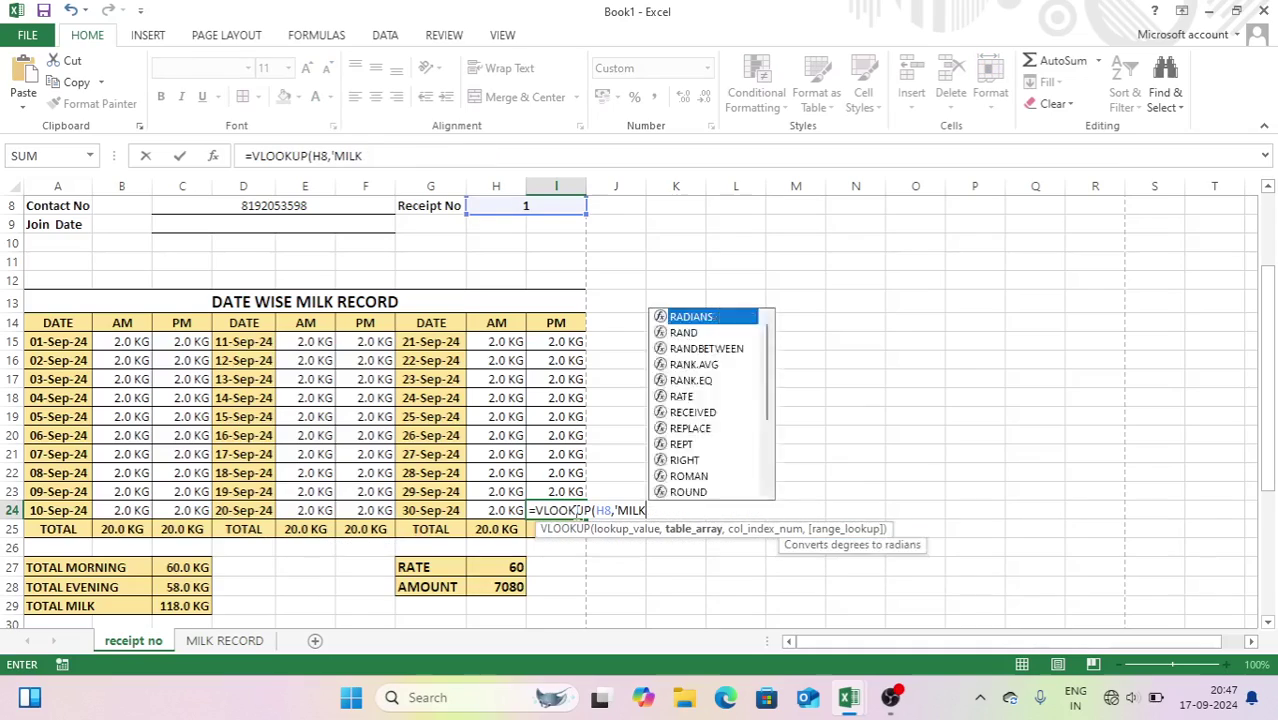
key("Escape")
key("Left")
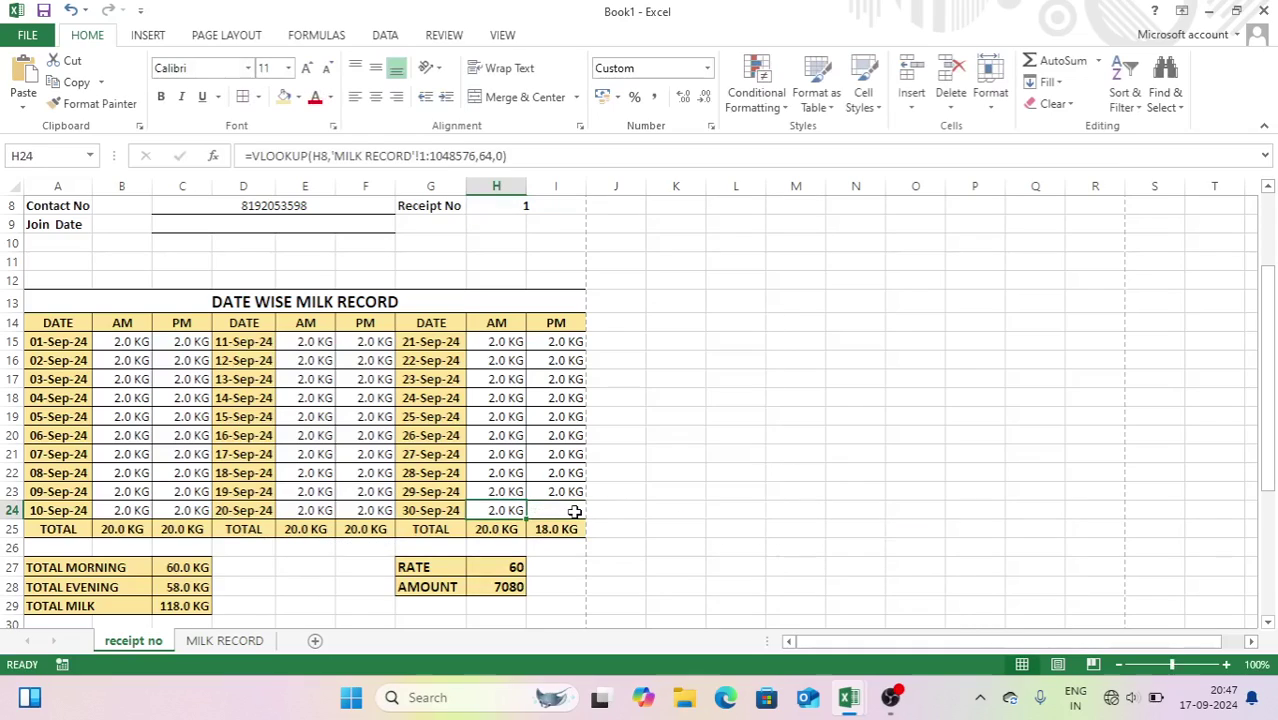
key("Right")
double_click(575, 511)
type("=VLOOKUP(H8,'MILK RECORD'!1:1048576,6,0)")
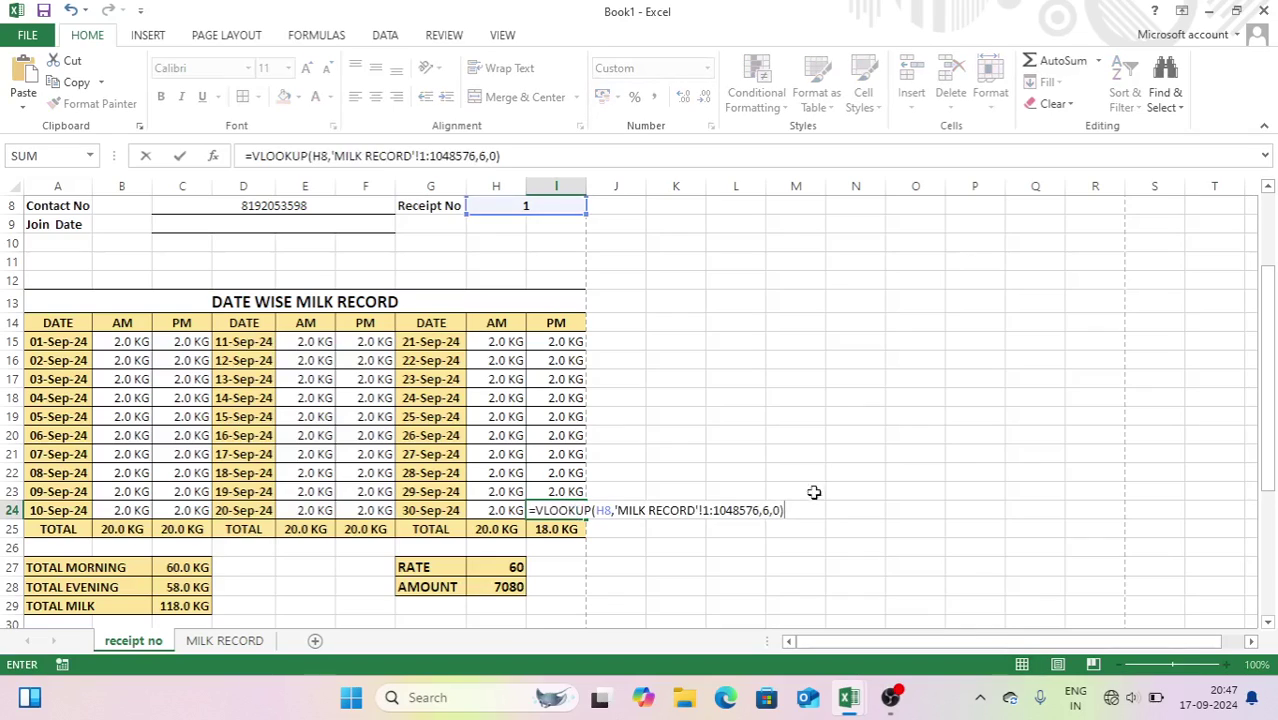
left_click(768, 511)
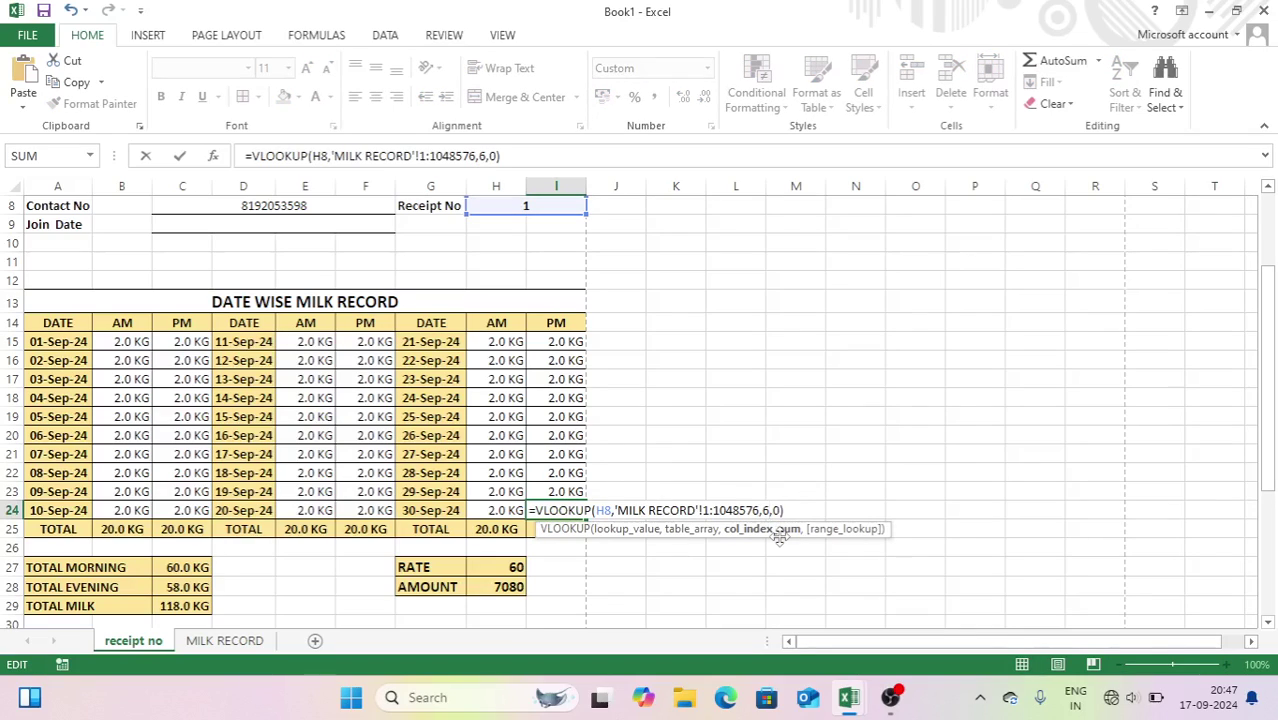
key("Return")
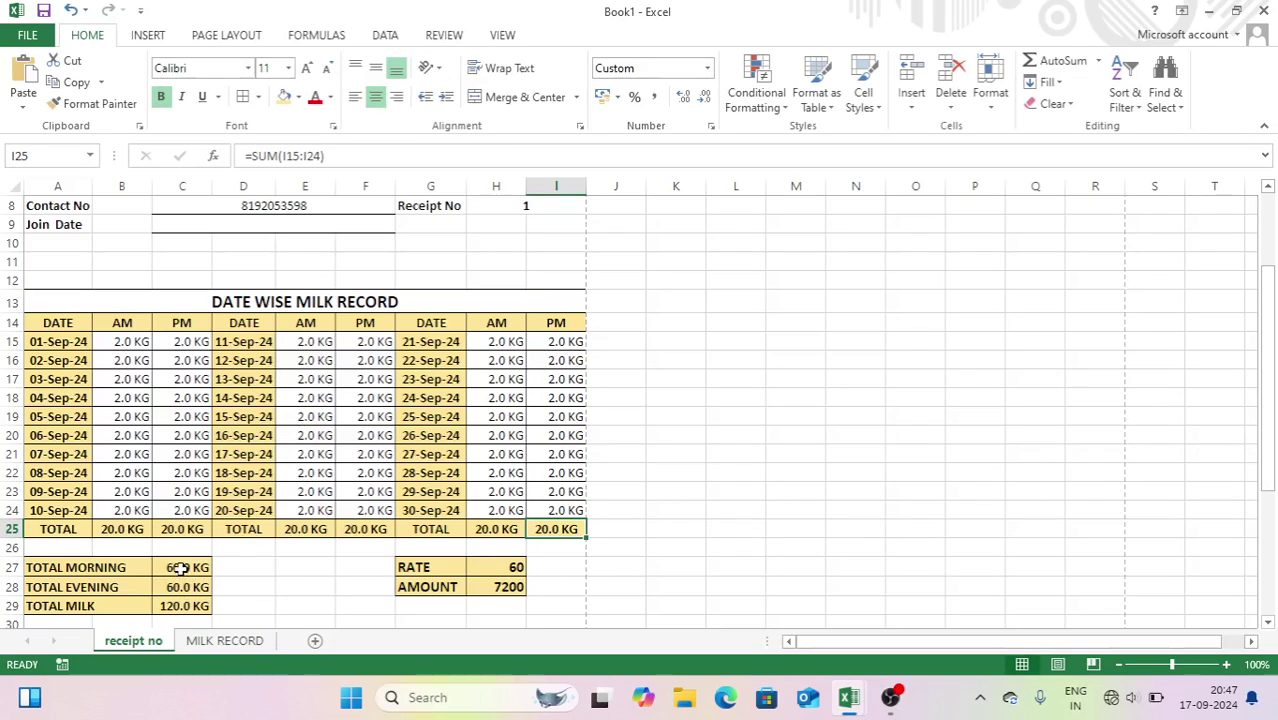
- Enter =VLOOKUP(H8,'MILK RECORD'!1:1048576,69,0) in RATE cell H27 to return 60
left_click(502, 569)
type("=VL")
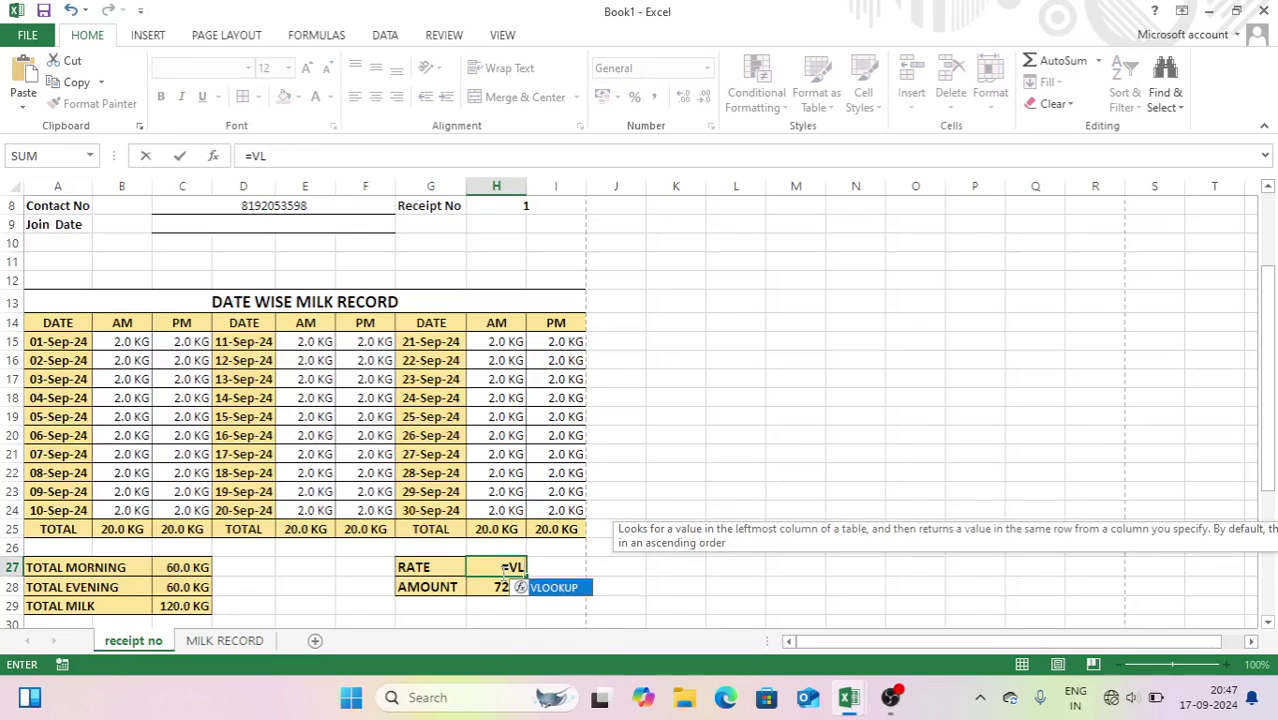
key("Tab")
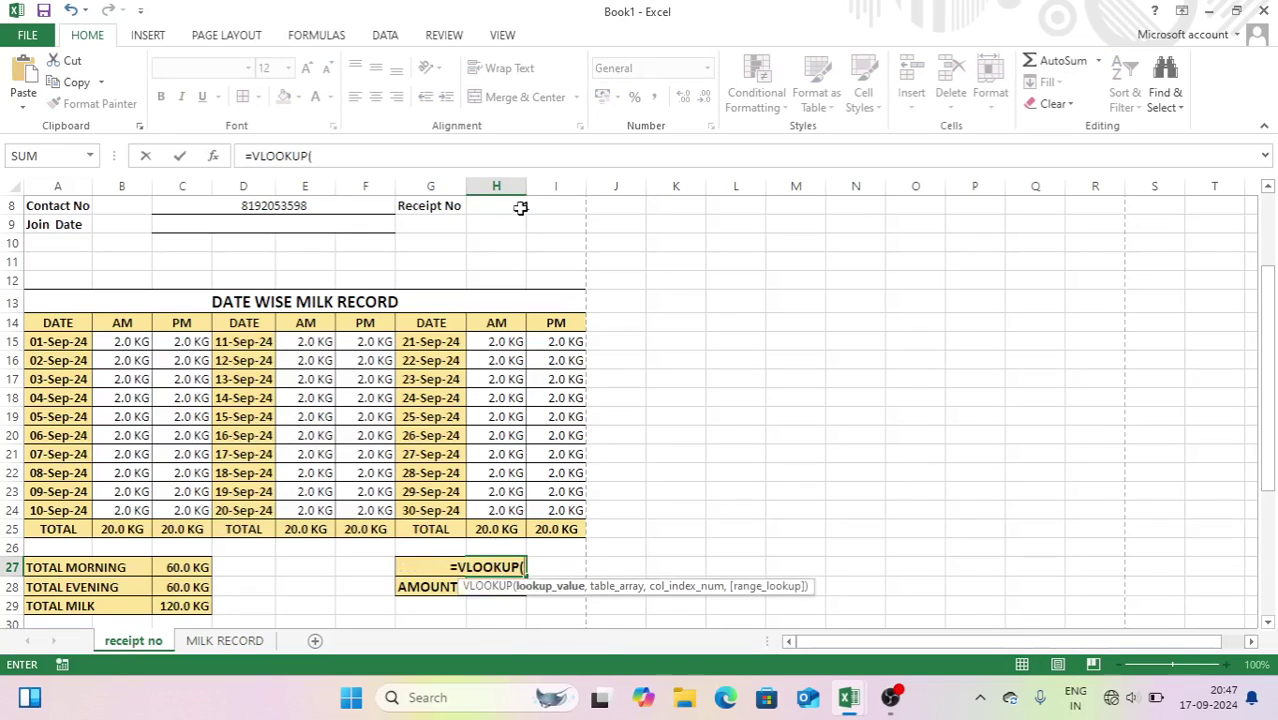
left_click(519, 205)
type(",")
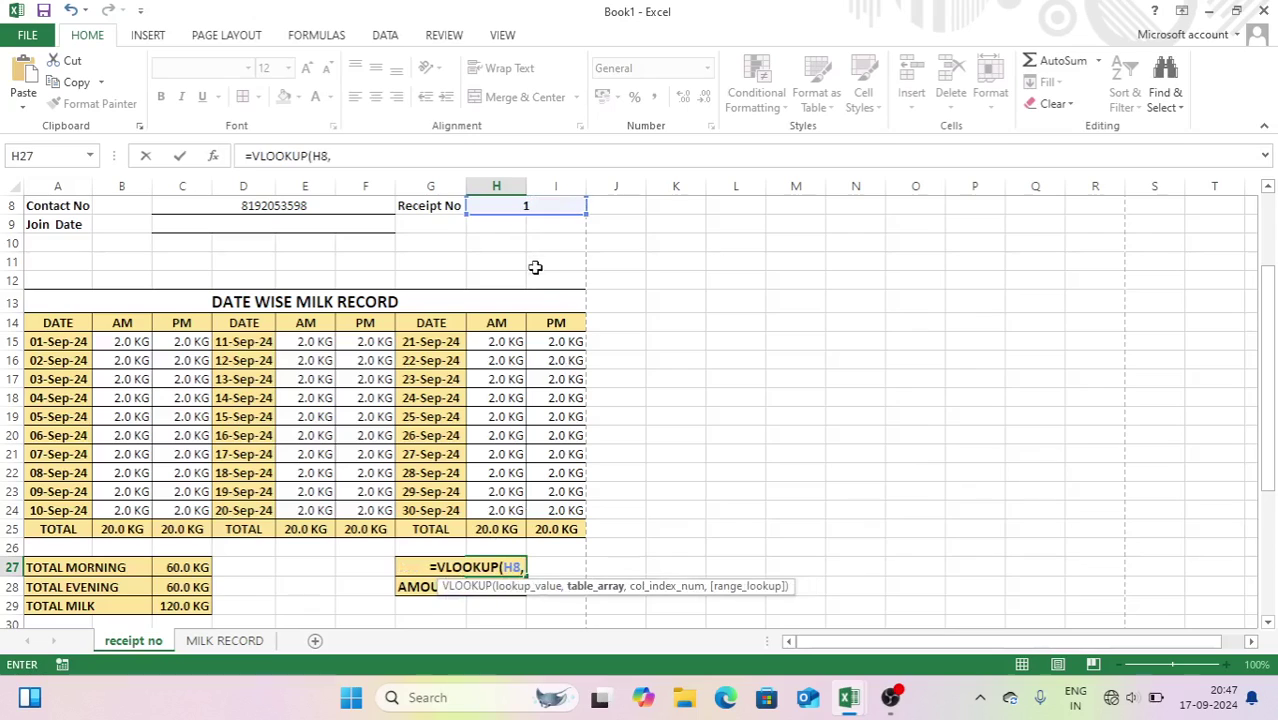
left_click(224, 640)
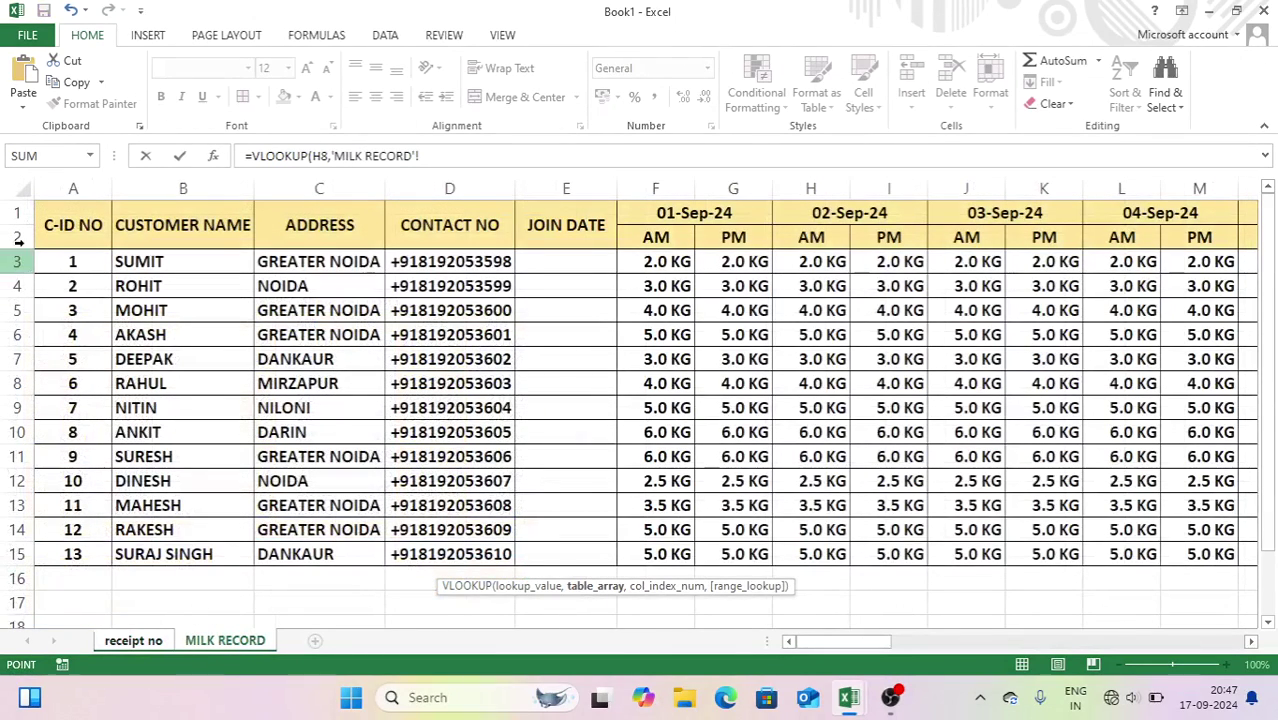
left_click(28, 191)
type(",")
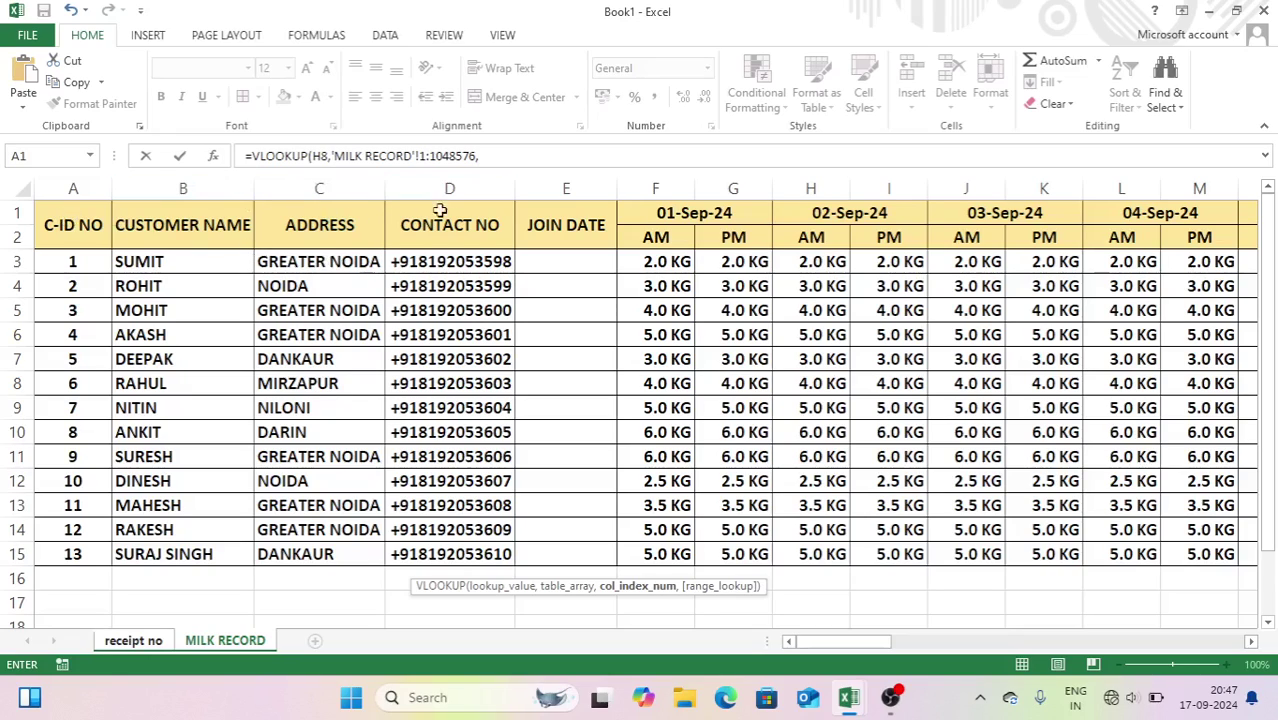
left_click_drag(855, 641, 1230, 640)
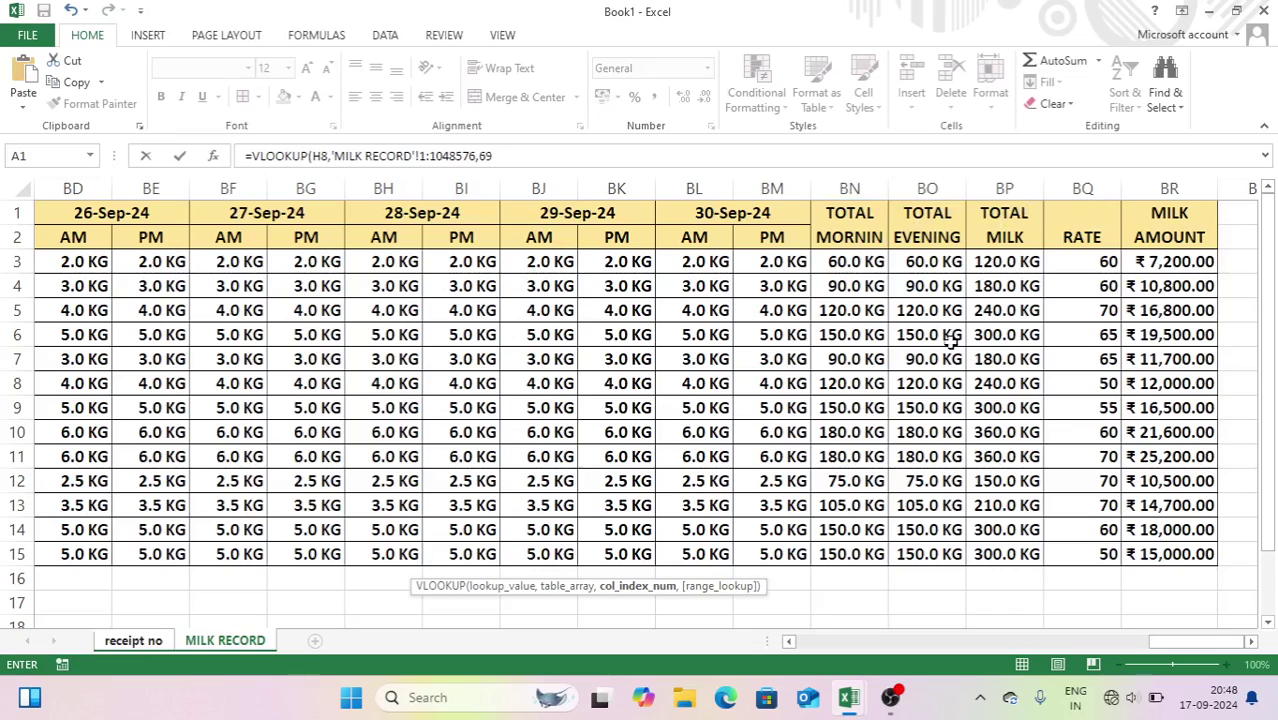
type(",0")
key("Return")
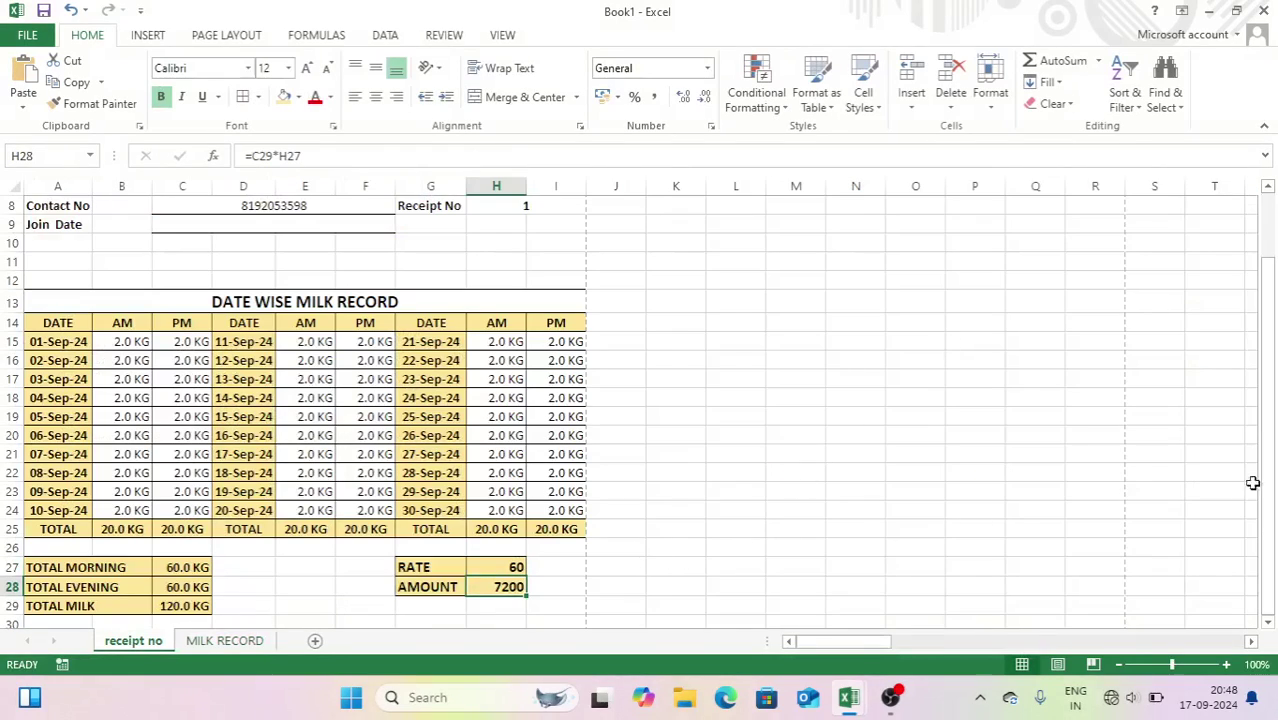
- Clear the 1000 cash payment from C33 so the due balance reads ₹7,200.00
scroll(1272, 442, "up", 2)
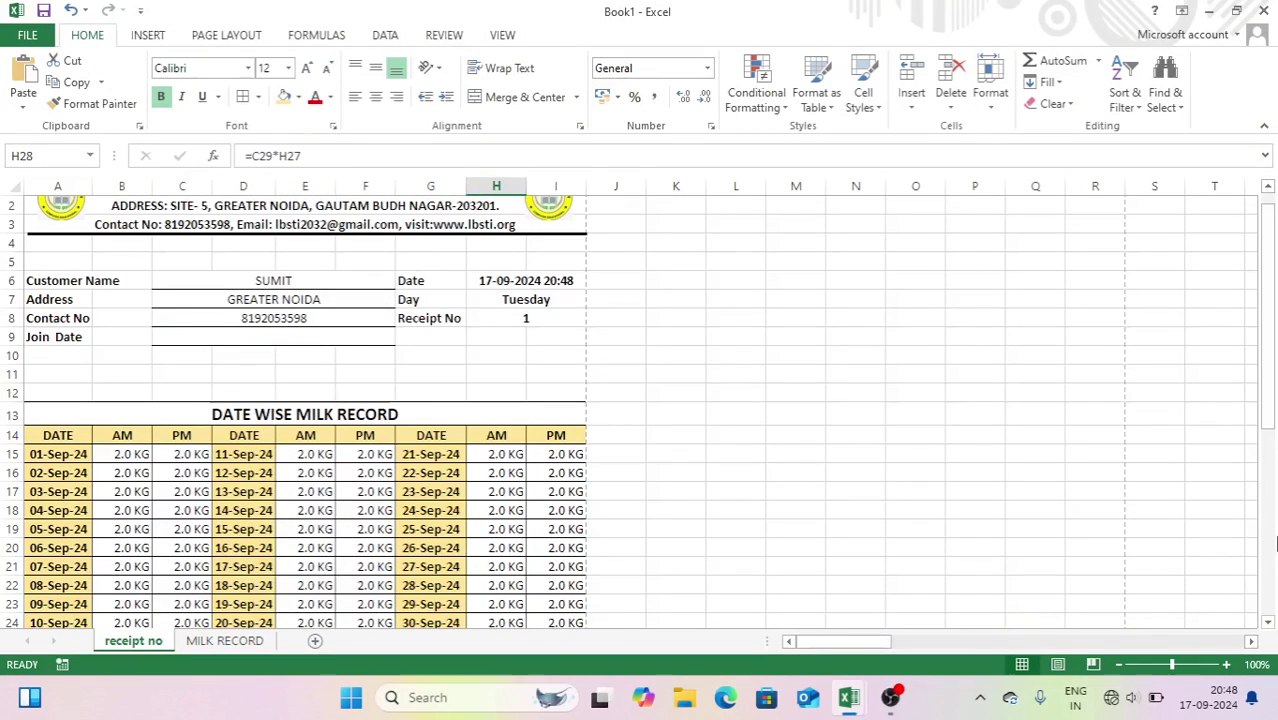
scroll(1272, 428, "down", 5)
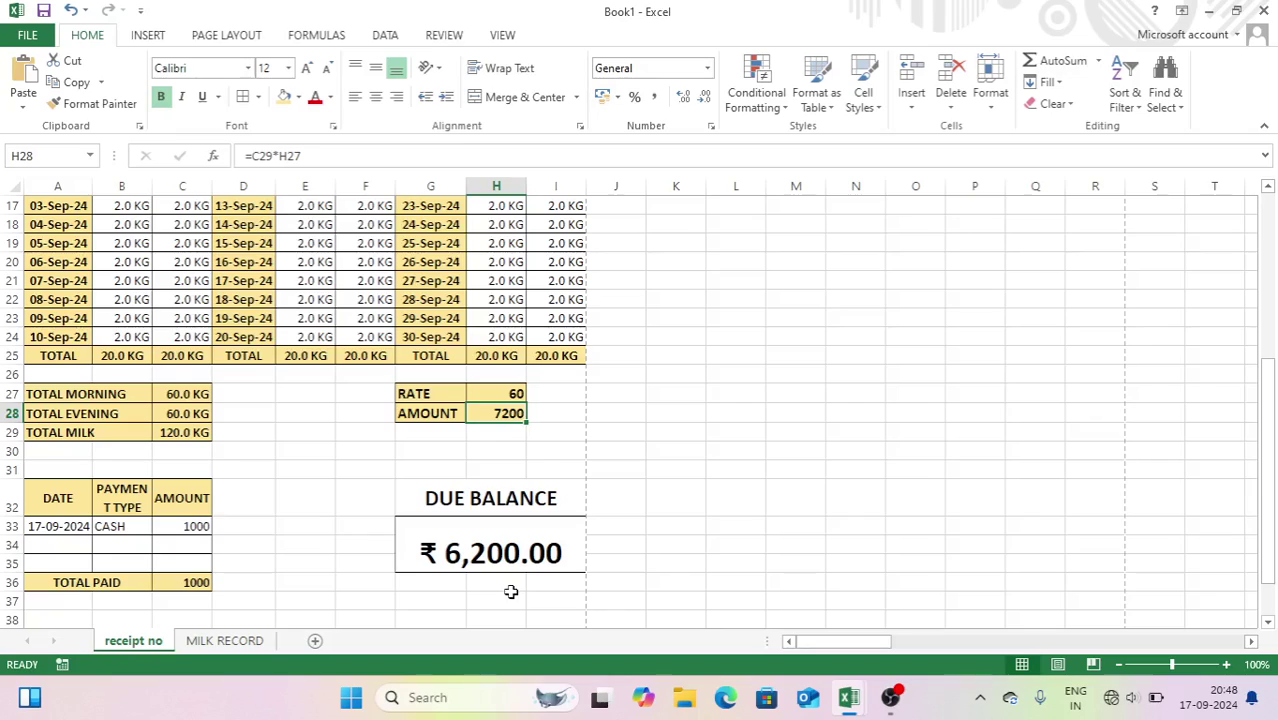
left_click(180, 528)
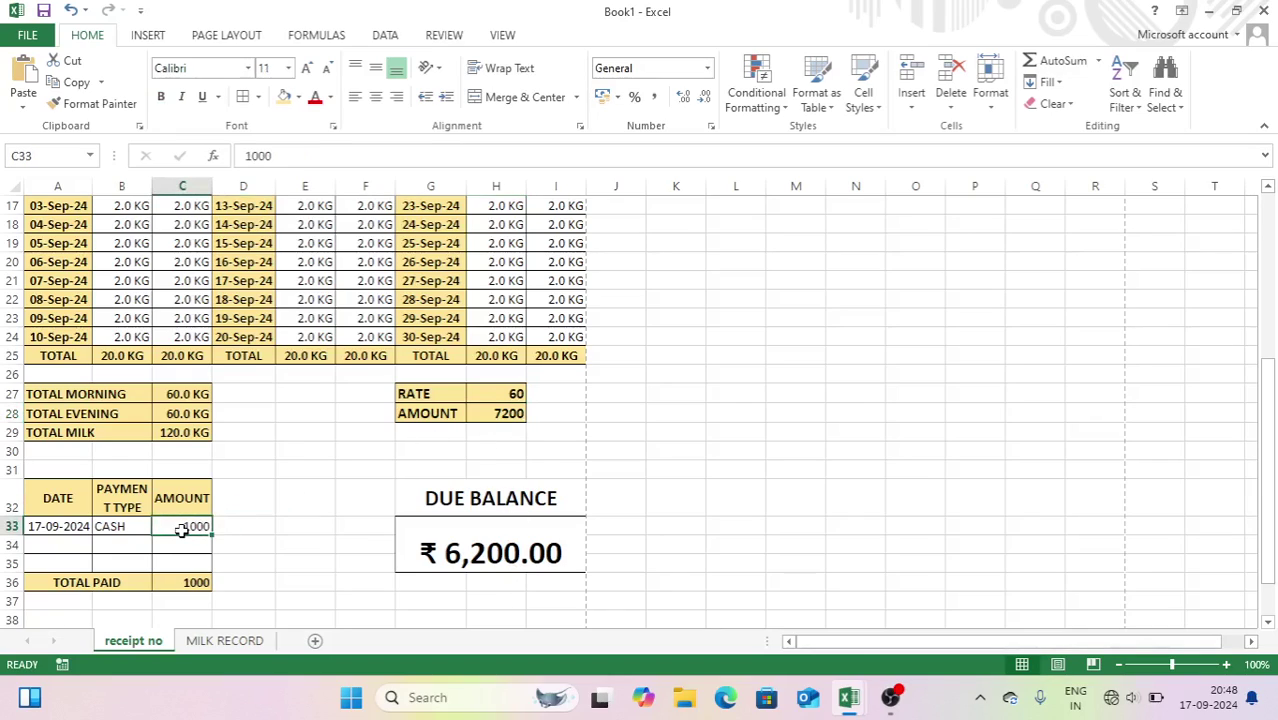
key("Delete")
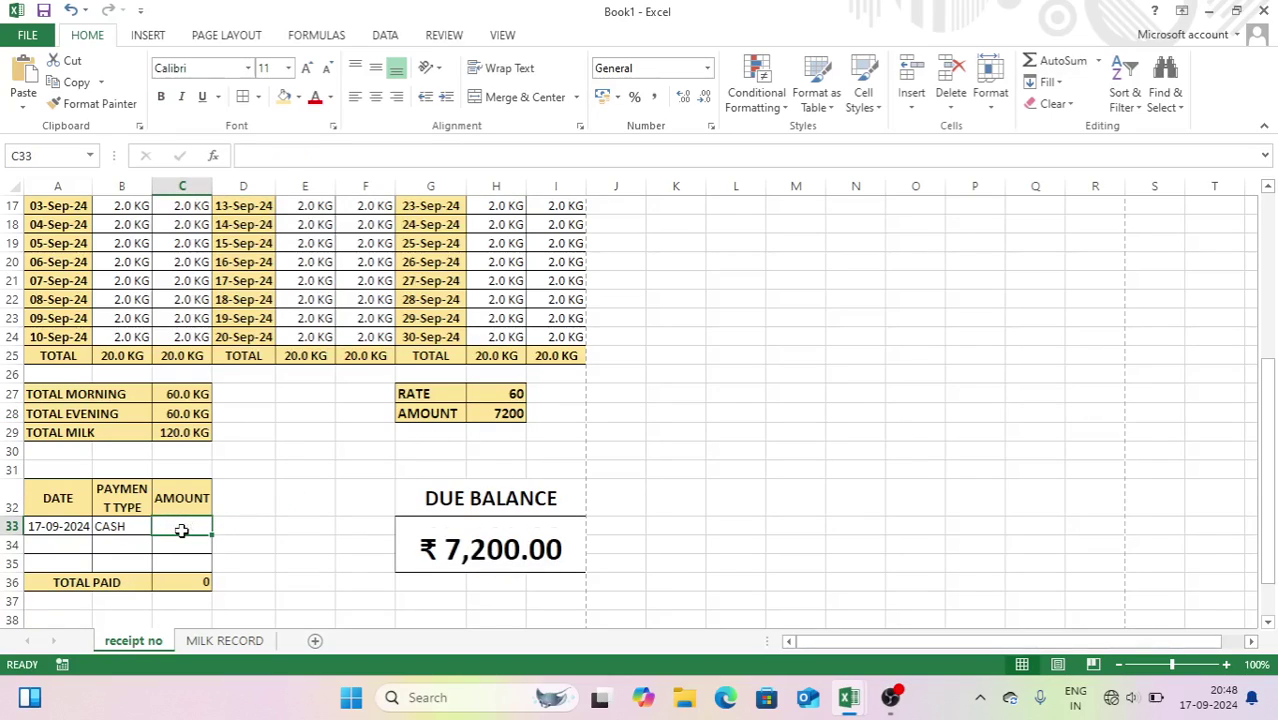
left_click(690, 546)
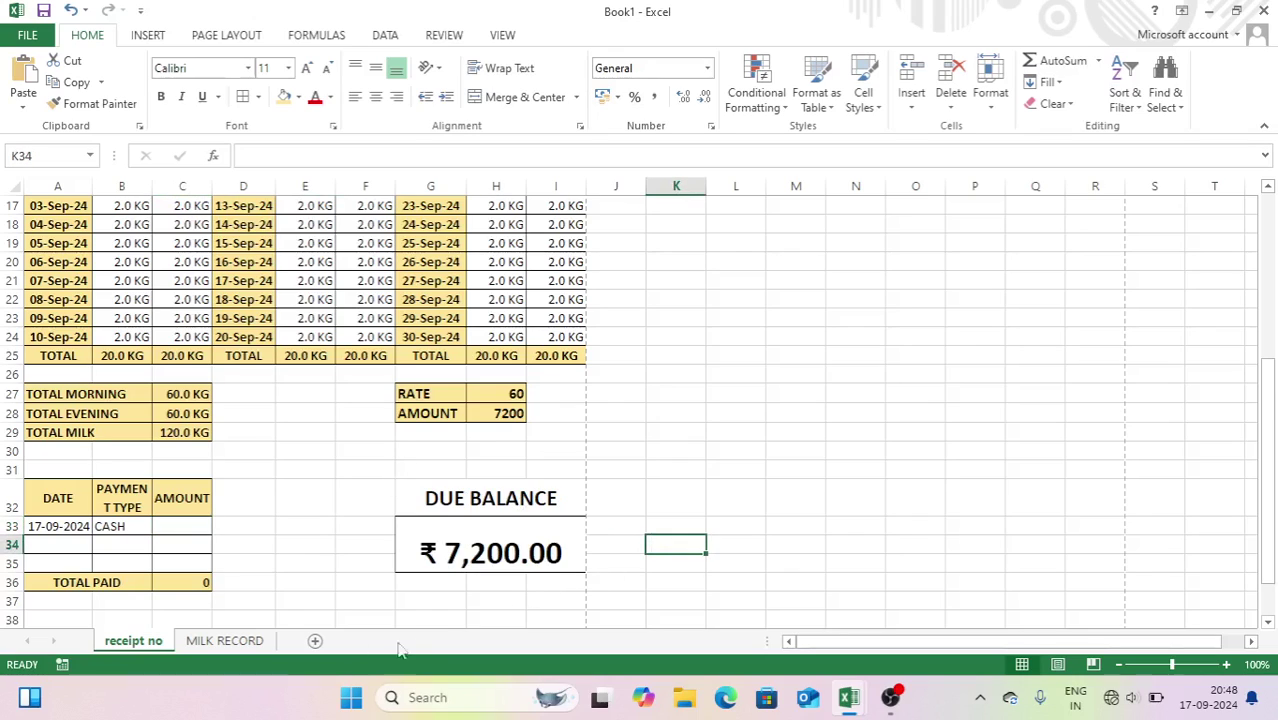
- Check the MILK RECORD sheet, then return to the top of the receipt sheet
left_click(258, 641)
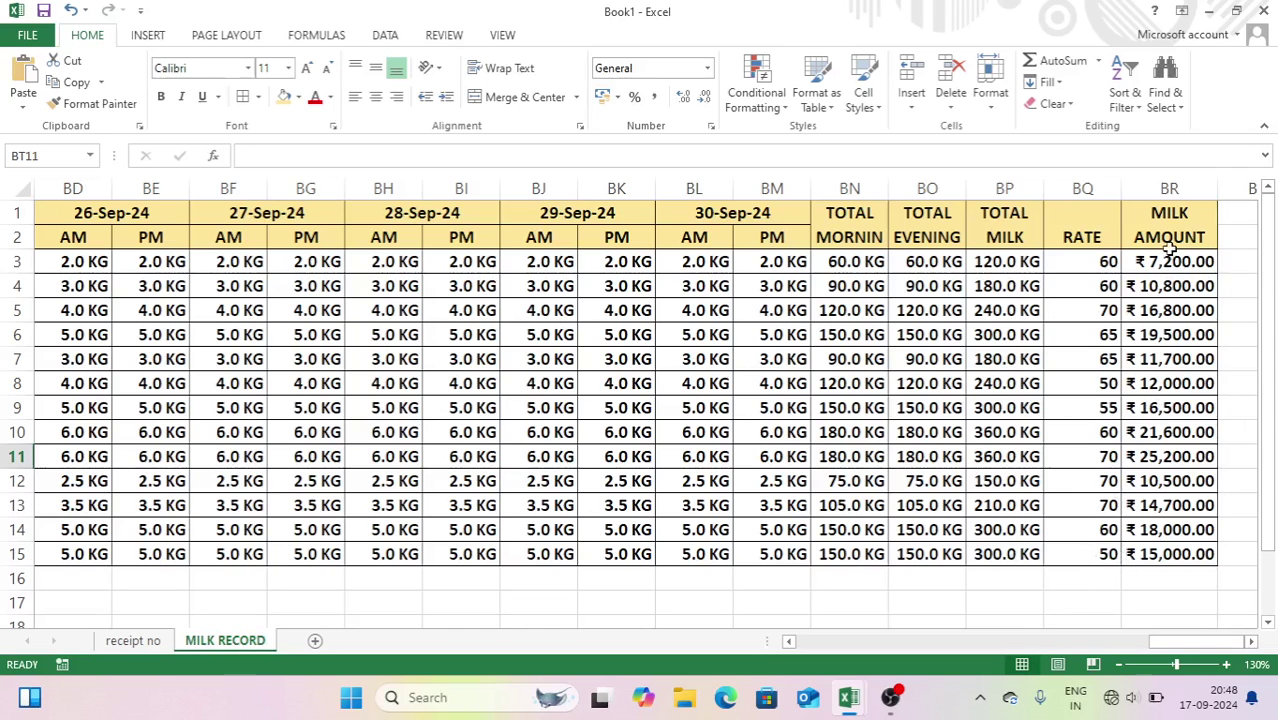
left_click(140, 641)
left_click(795, 413)
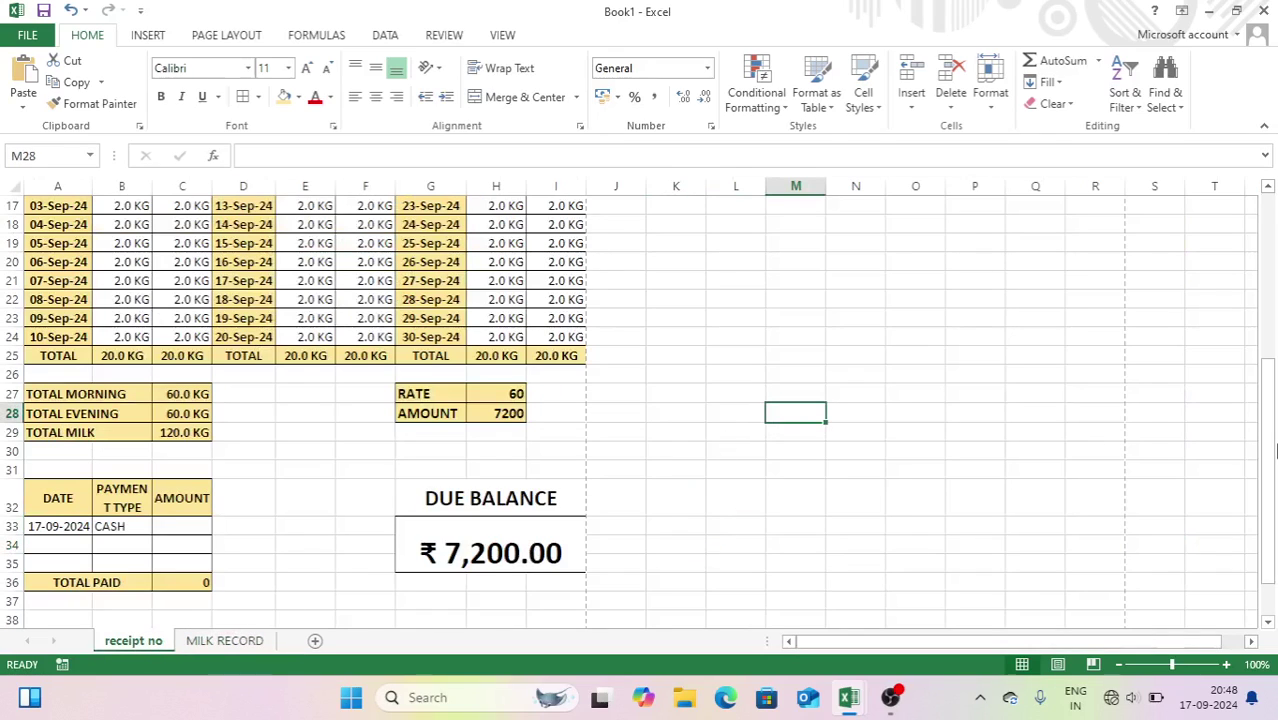
left_click_drag(1268, 449, 1262, 260)
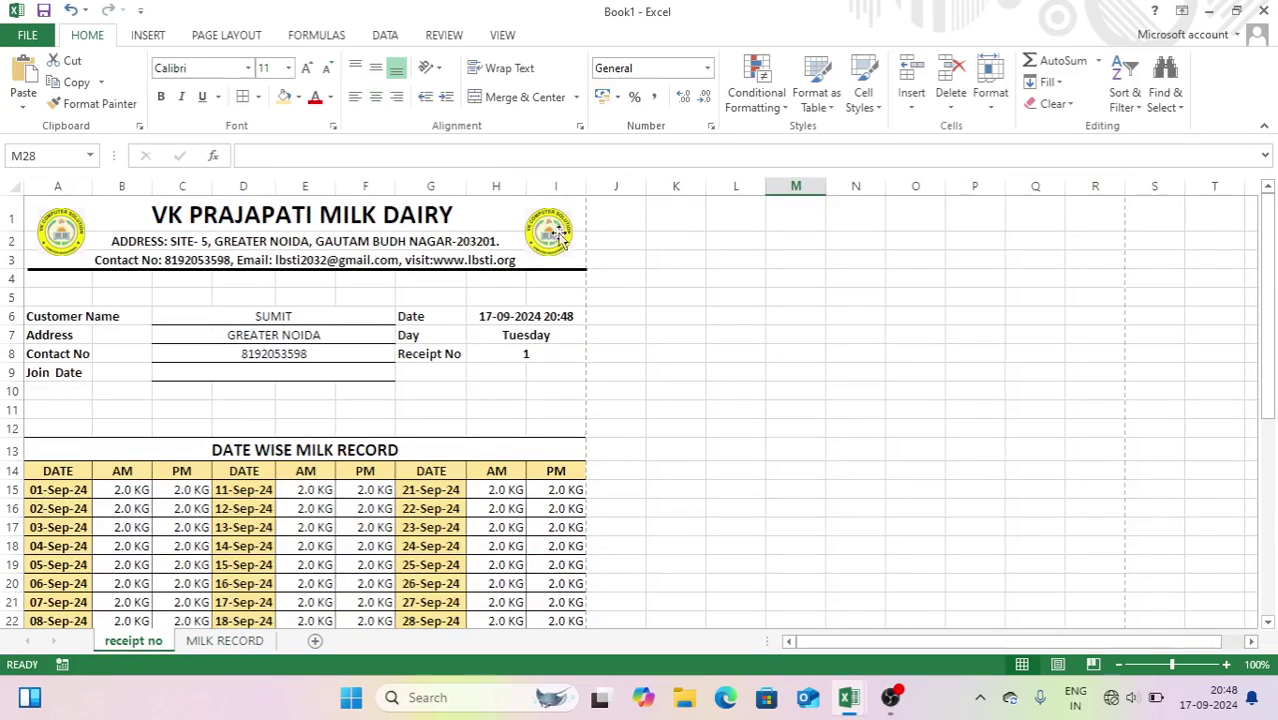
left_click_drag(692, 280, 770, 295)
- Merge K4:L5 into one 18 pt bold search cell holding receipt number 1
left_click(773, 294)
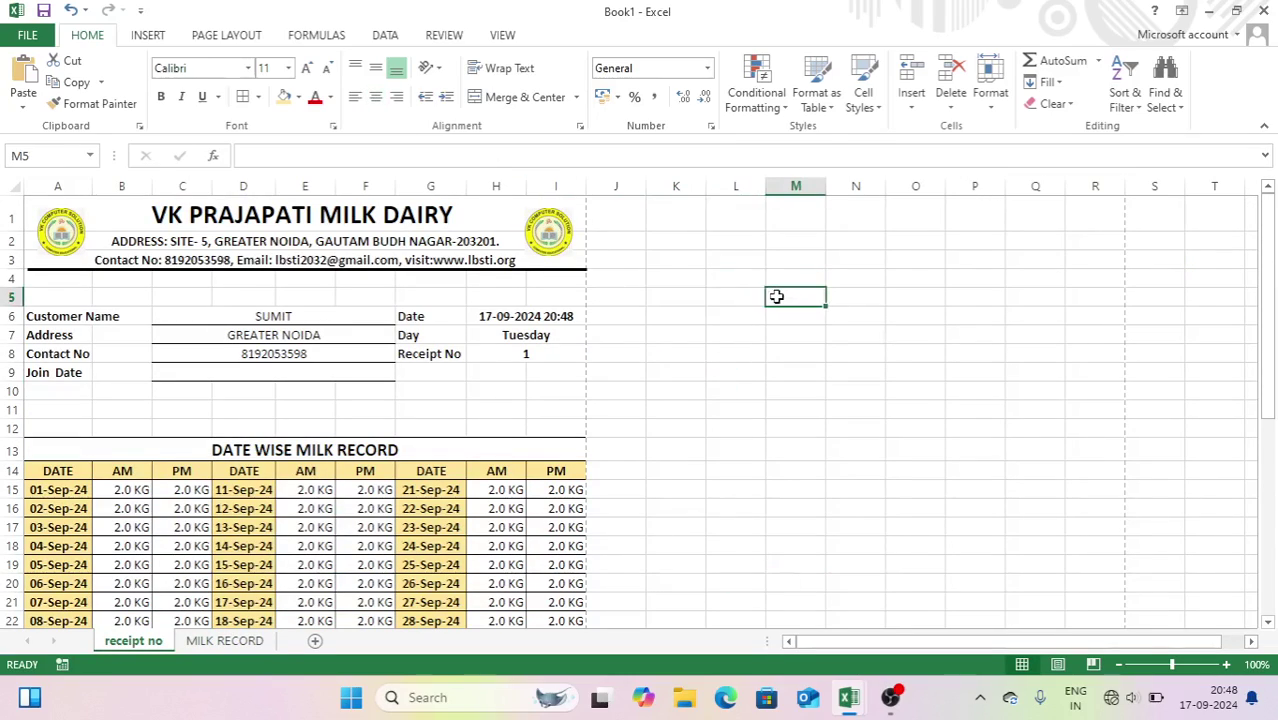
left_click_drag(696, 283, 732, 294)
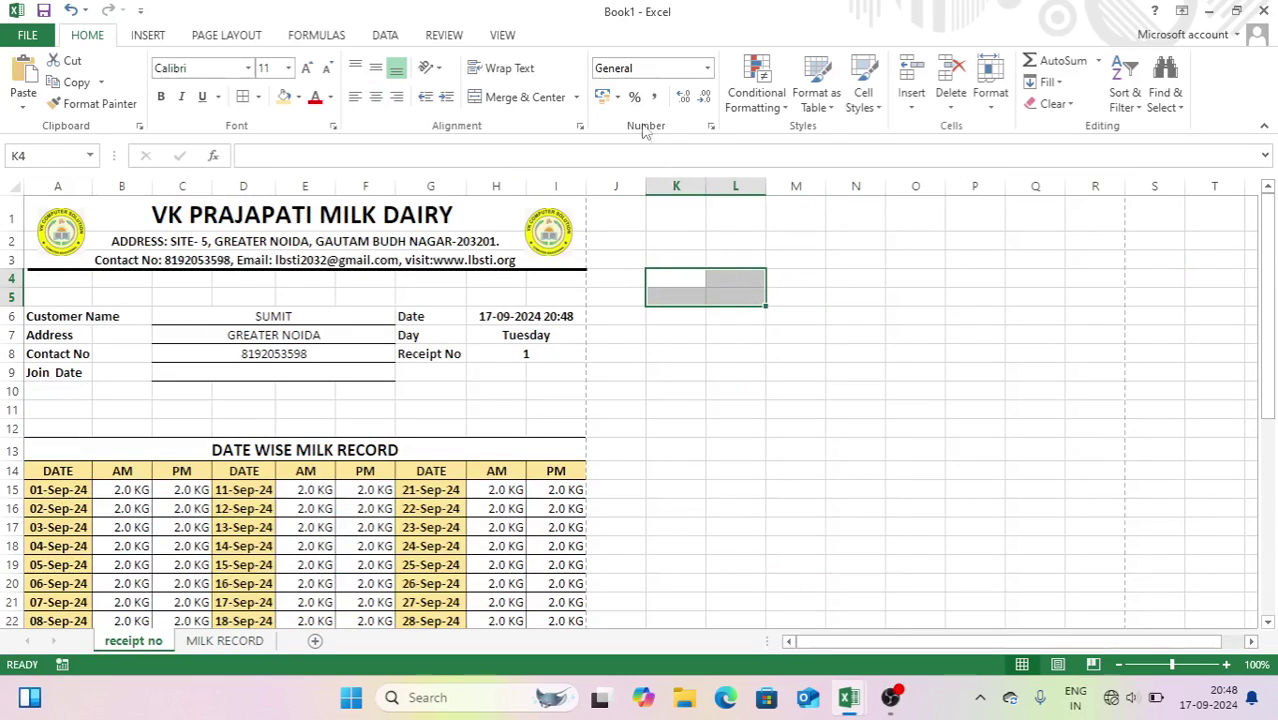
left_click(522, 97)
left_click(306, 67)
left_click(306, 67)
left_click(306, 67)
left_click(306, 67)
left_click(160, 96)
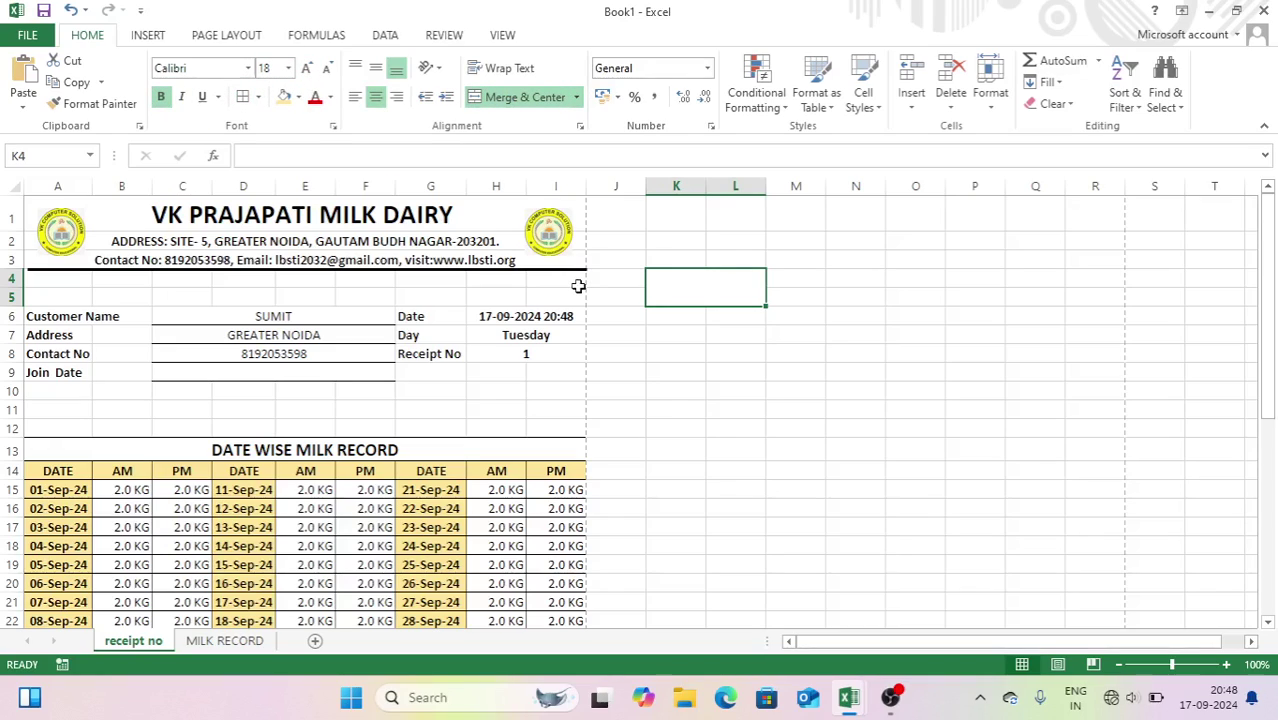
type("1")
key("Return")
left_click(700, 397)
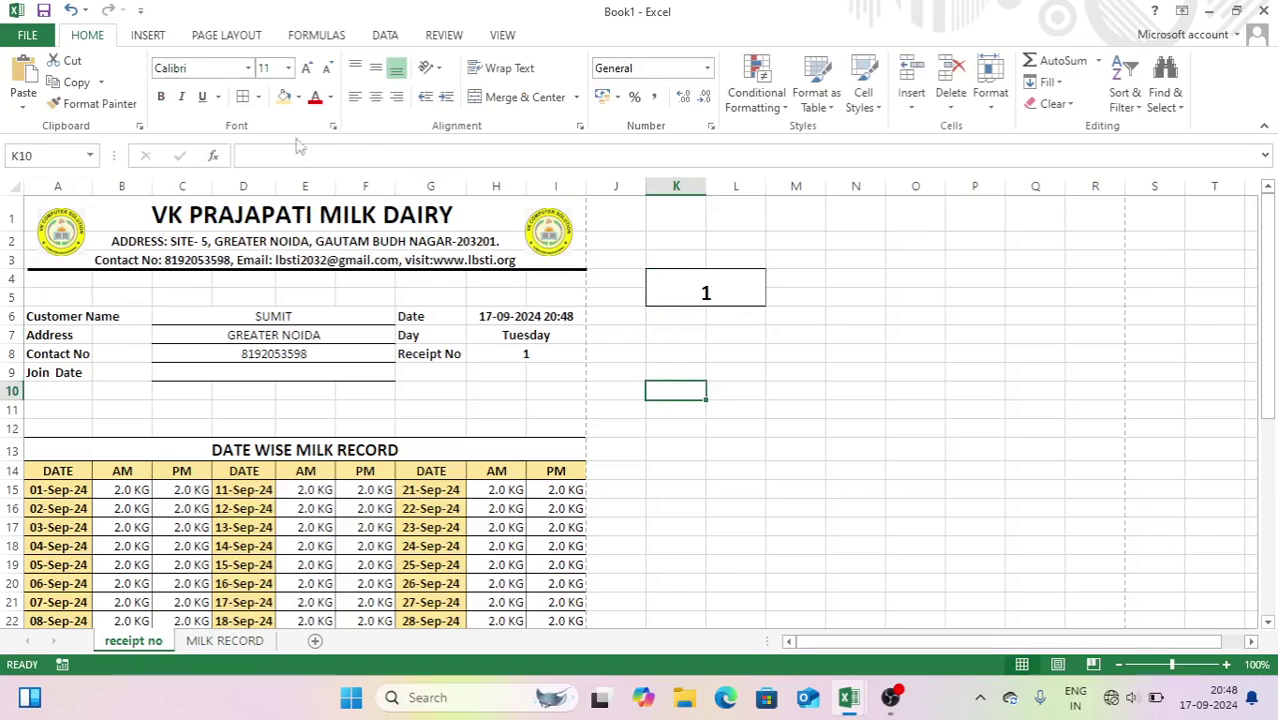
left_click(156, 40)
- Draw a text box right of the search cell with 18 pt, bold, centred SEARCH DATA text
left_click(322, 64)
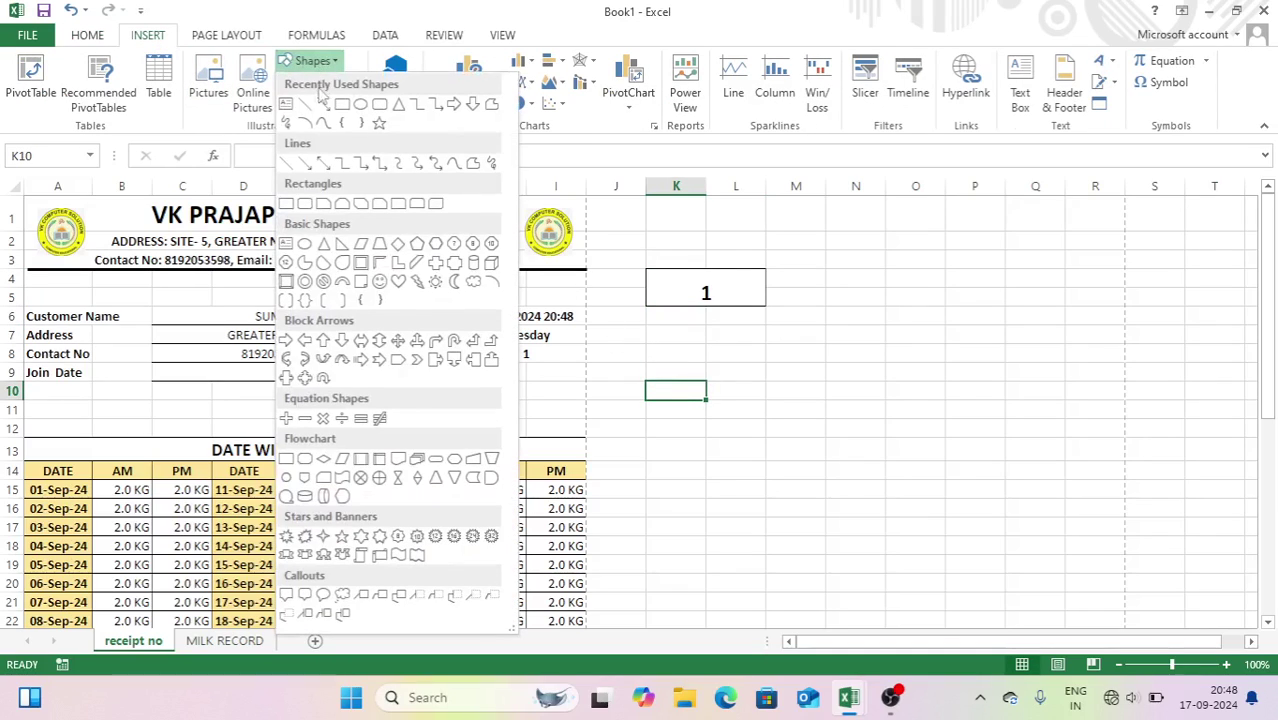
left_click(292, 113)
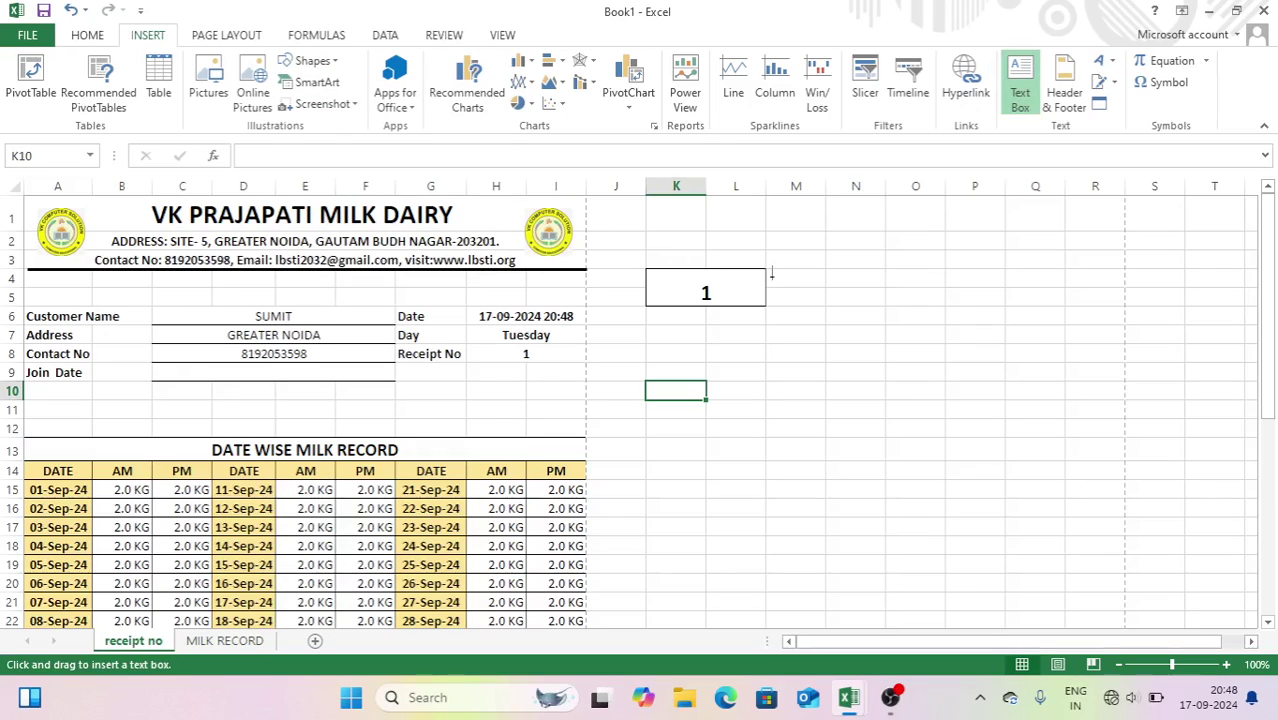
mouse_move(764, 266)
left_mouse_down()
mouse_move(913, 314)
mouse_move(944, 306)
left_mouse_up()
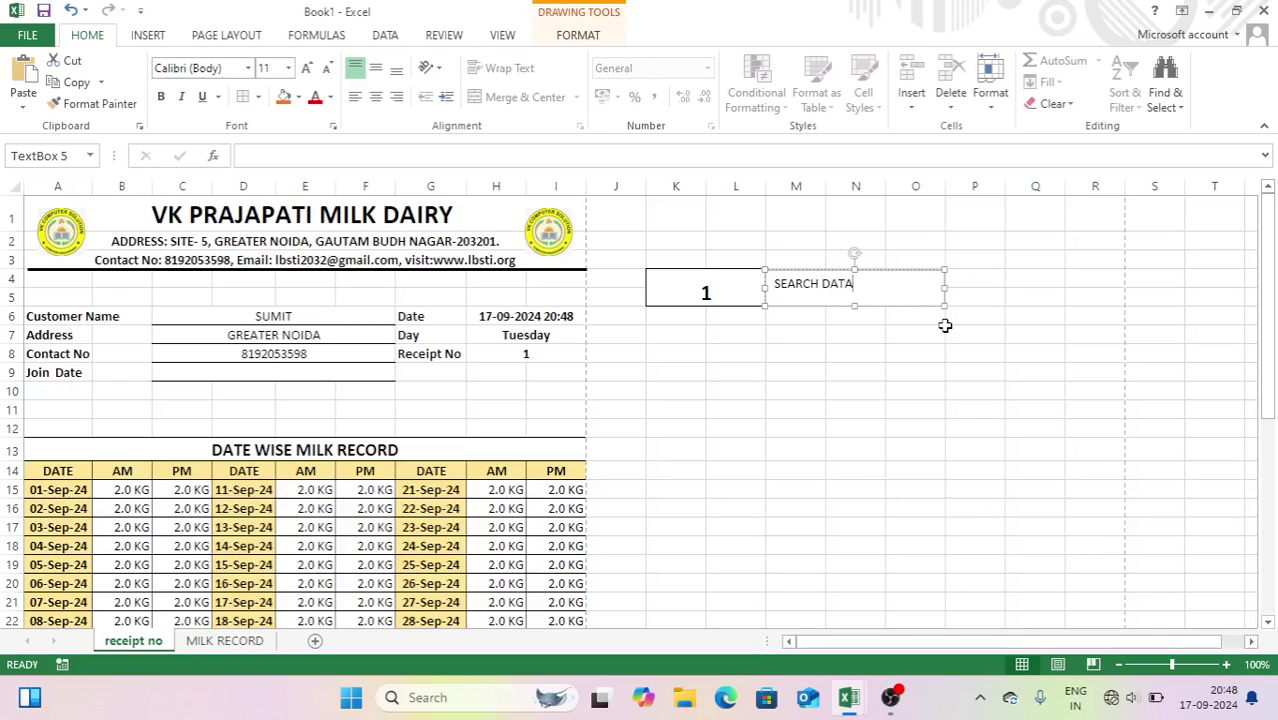
key("ctrl+a")
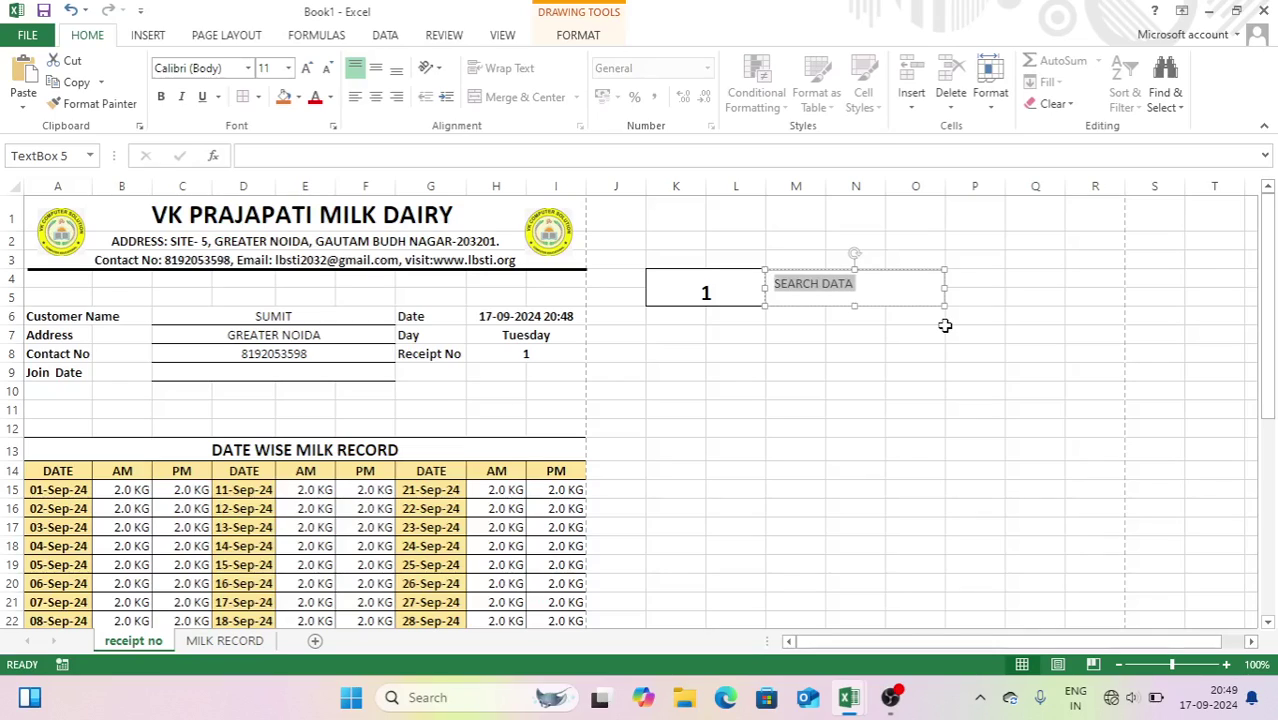
key("ctrl+shift+period")
key("ctrl+shift+period")
key("ctrl+shift+period")
key("ctrl+shift+period")
key("ctrl+b")
key("ctrl+e")
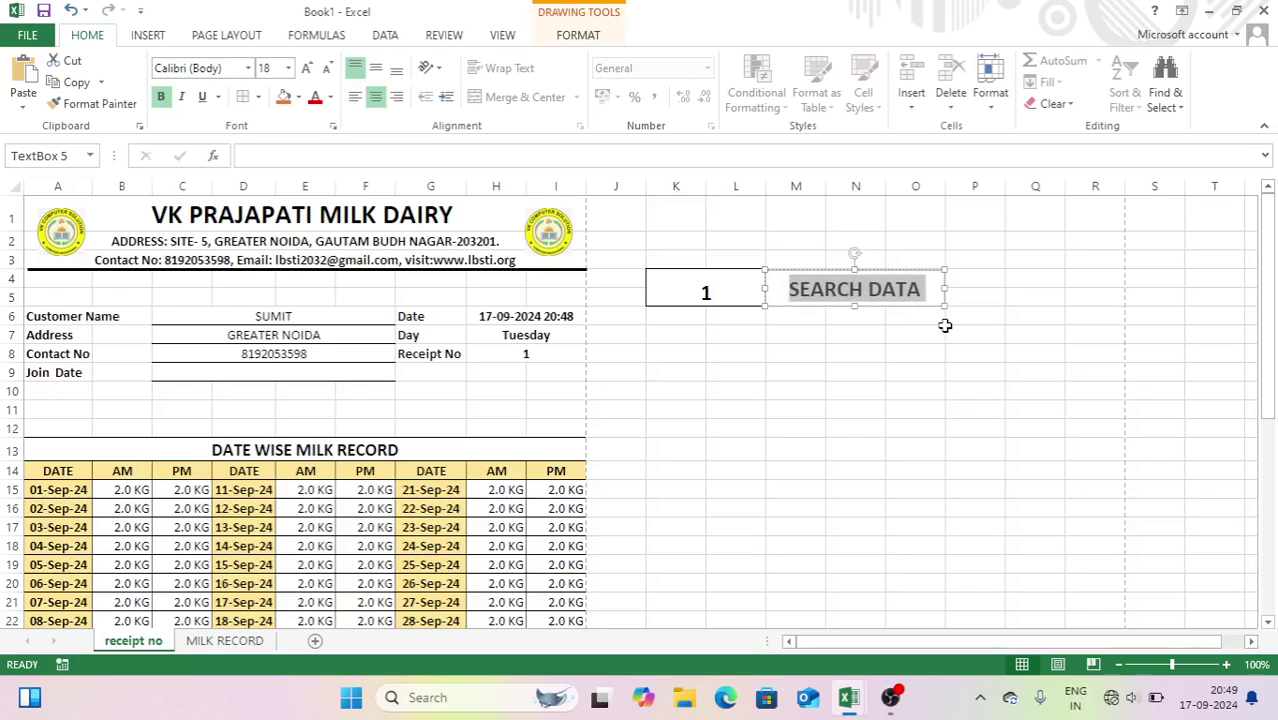
- Give the SEARCH DATA text box a bevel shape effect
left_click(576, 38)
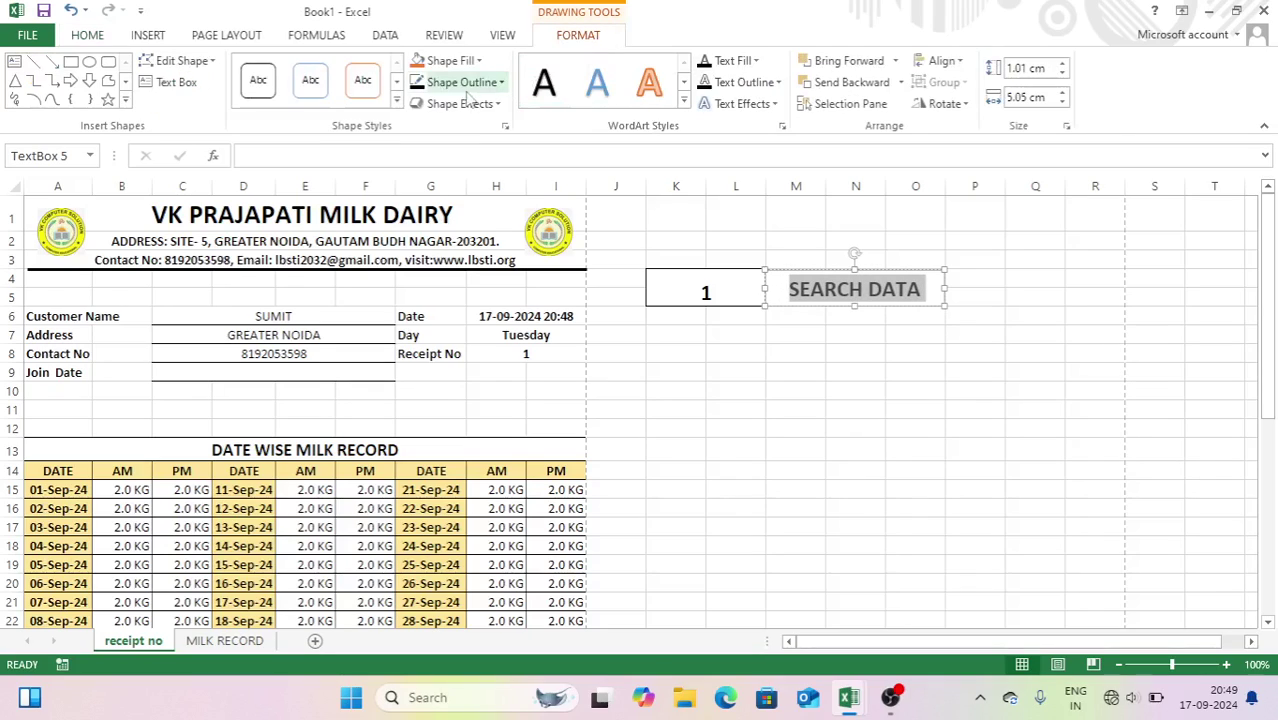
left_click(418, 82)
left_click(418, 84)
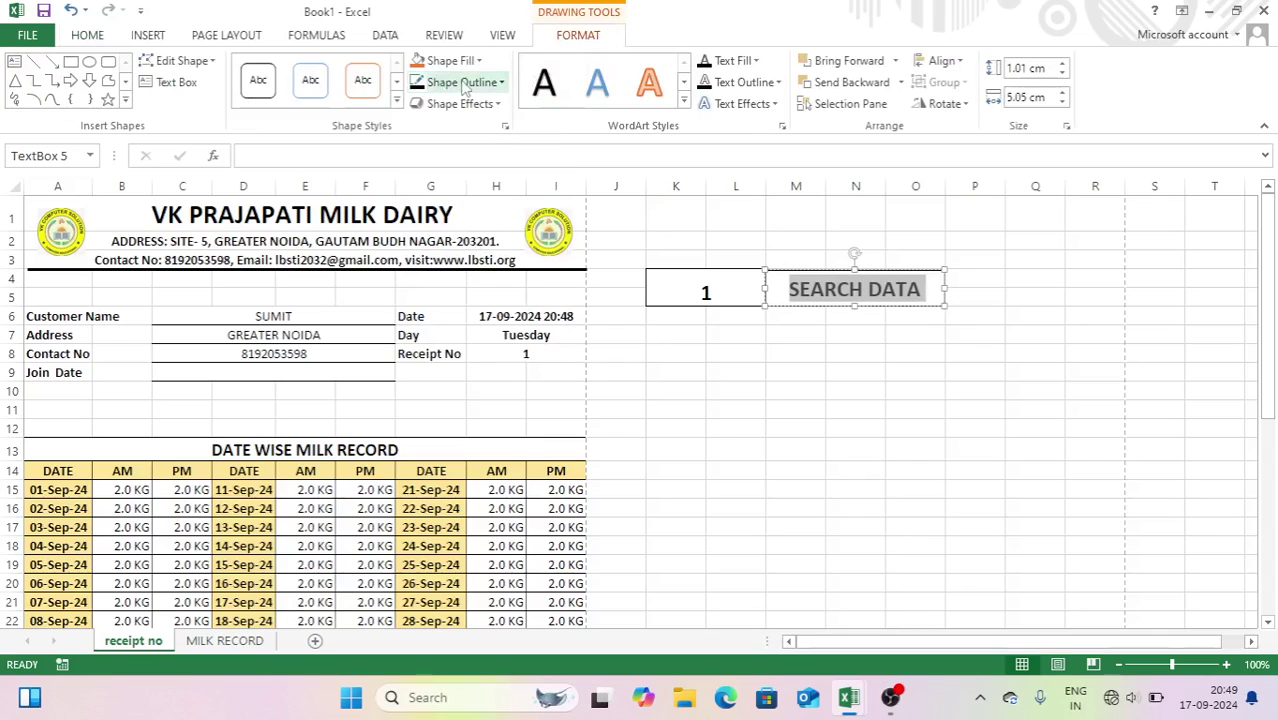
left_click(458, 104)
mouse_move(520, 345)
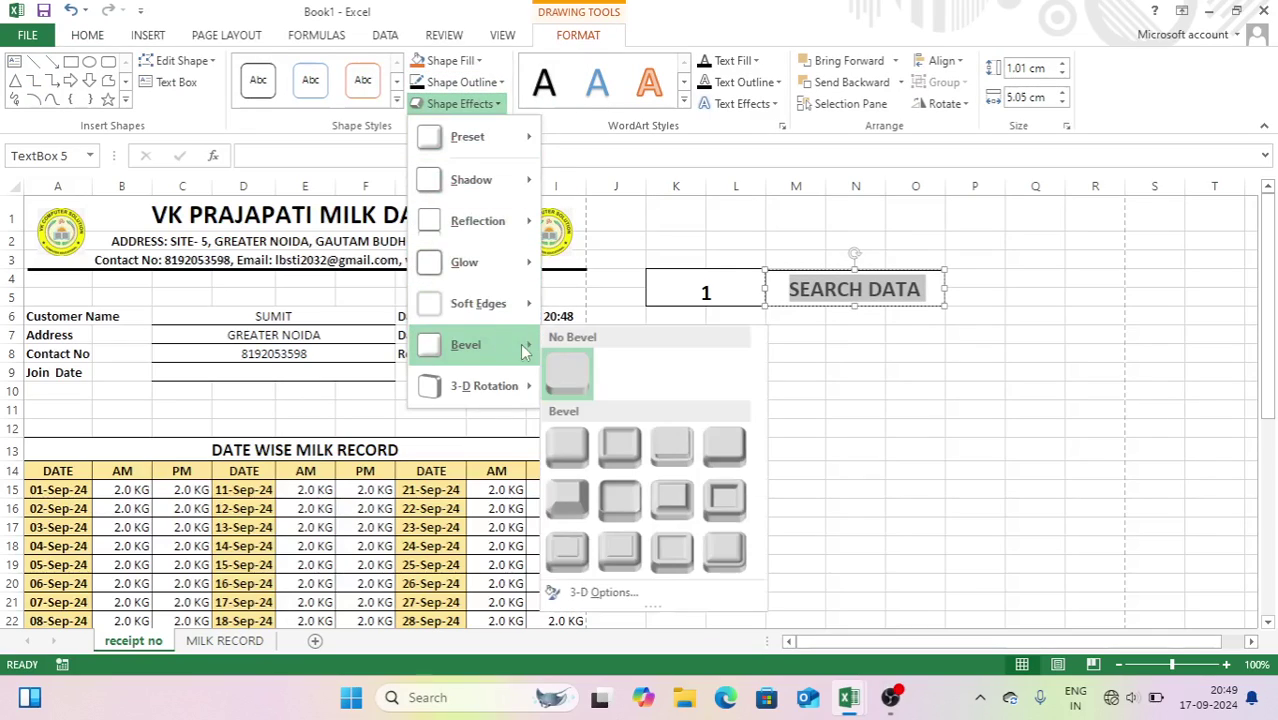
left_click(688, 450)
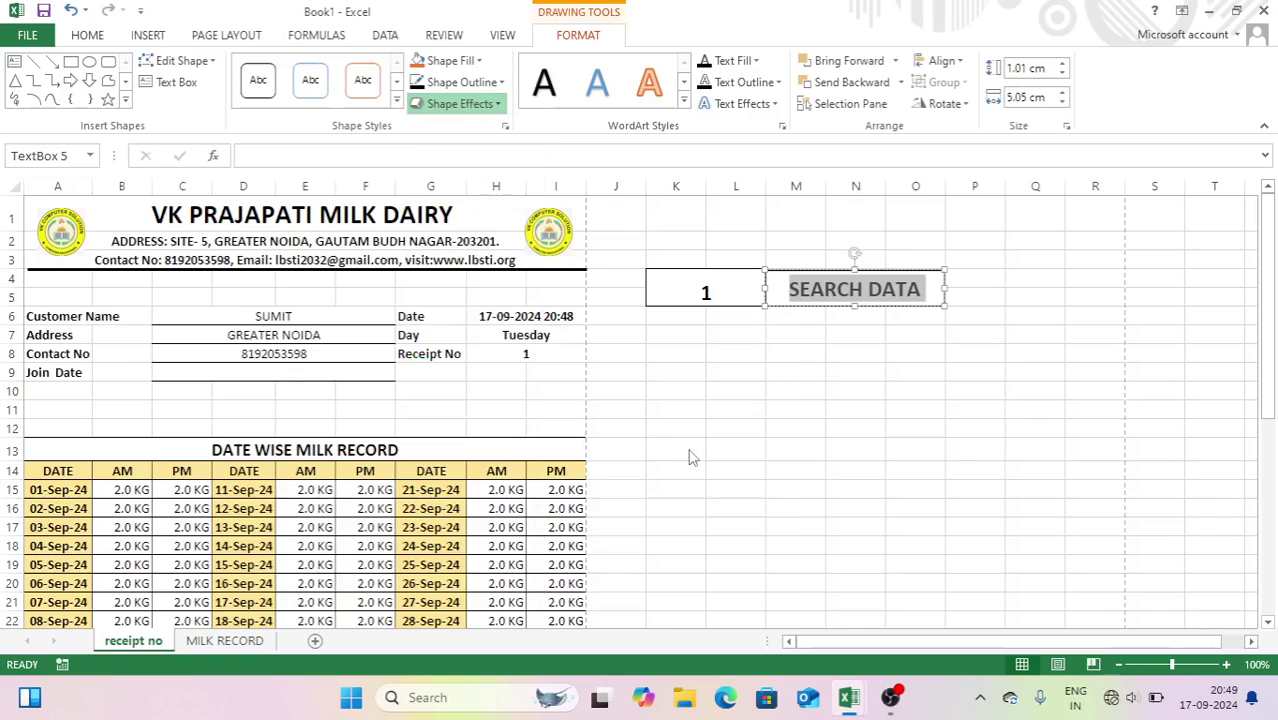
left_click(828, 428)
left_click(820, 429)
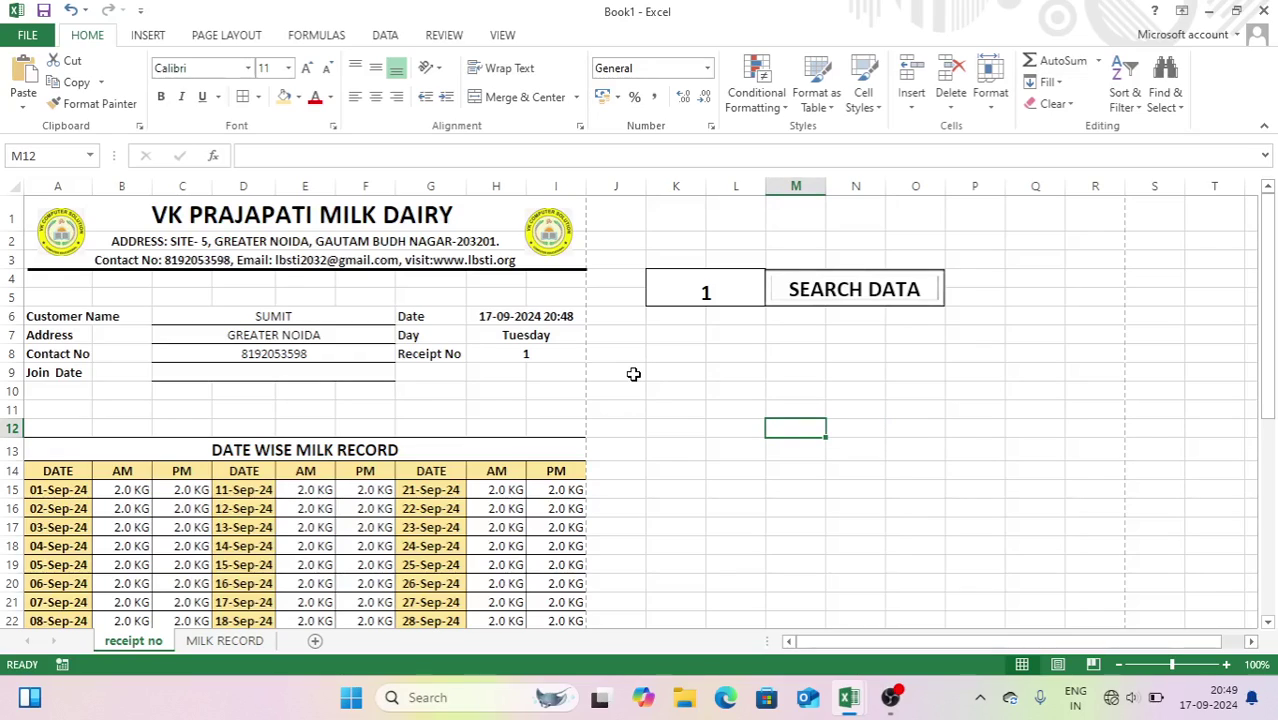
- Select the search cell K4 and check the View tab's macro options without recording
left_click(635, 377)
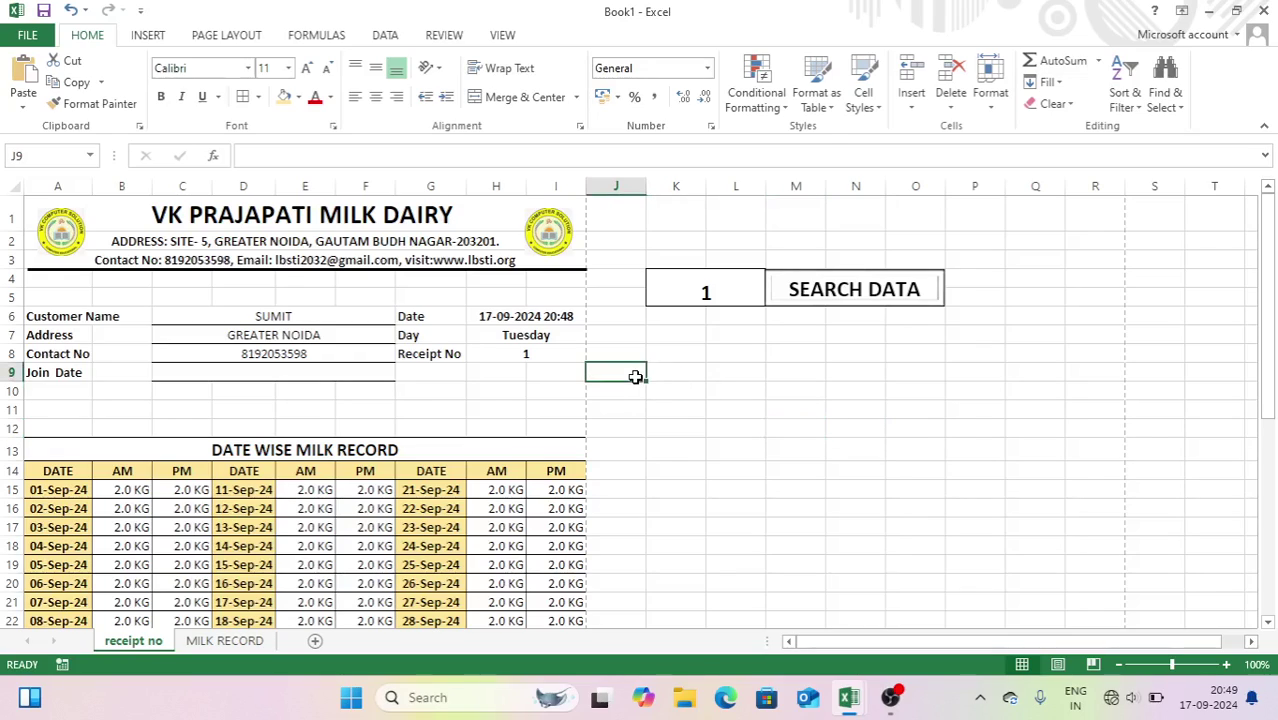
left_click(690, 295)
left_click(502, 35)
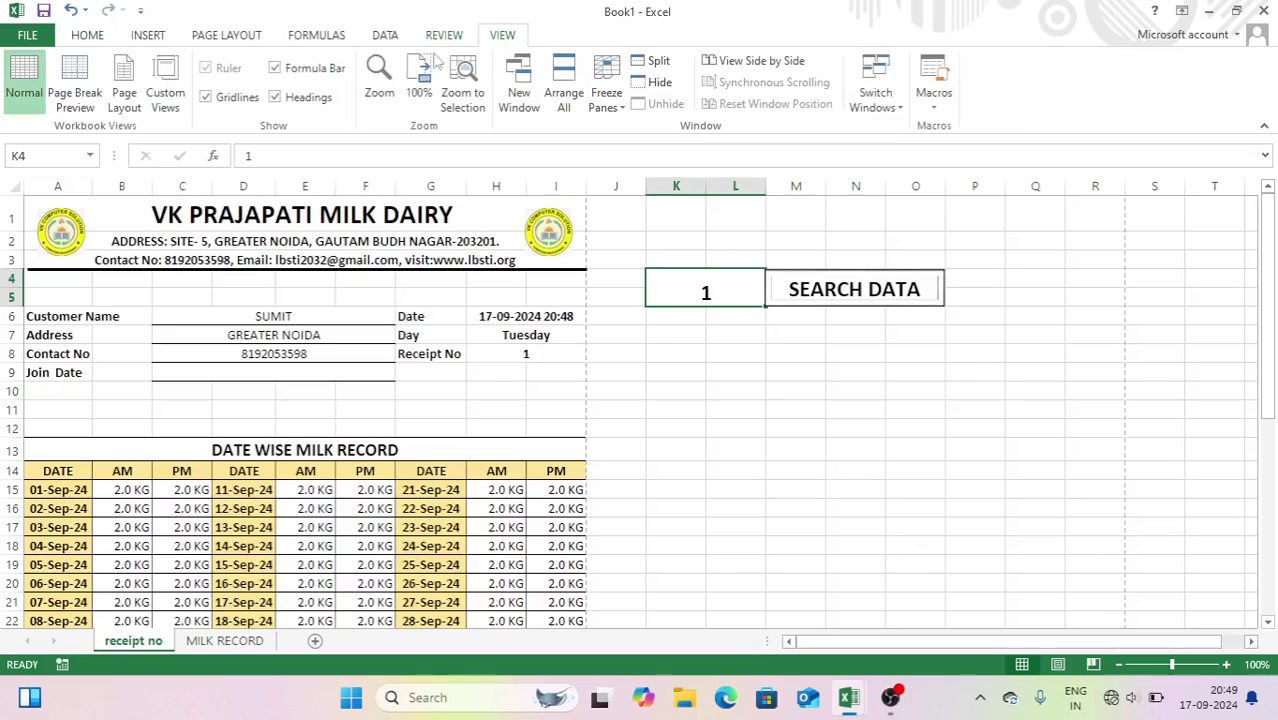
left_click(932, 92)
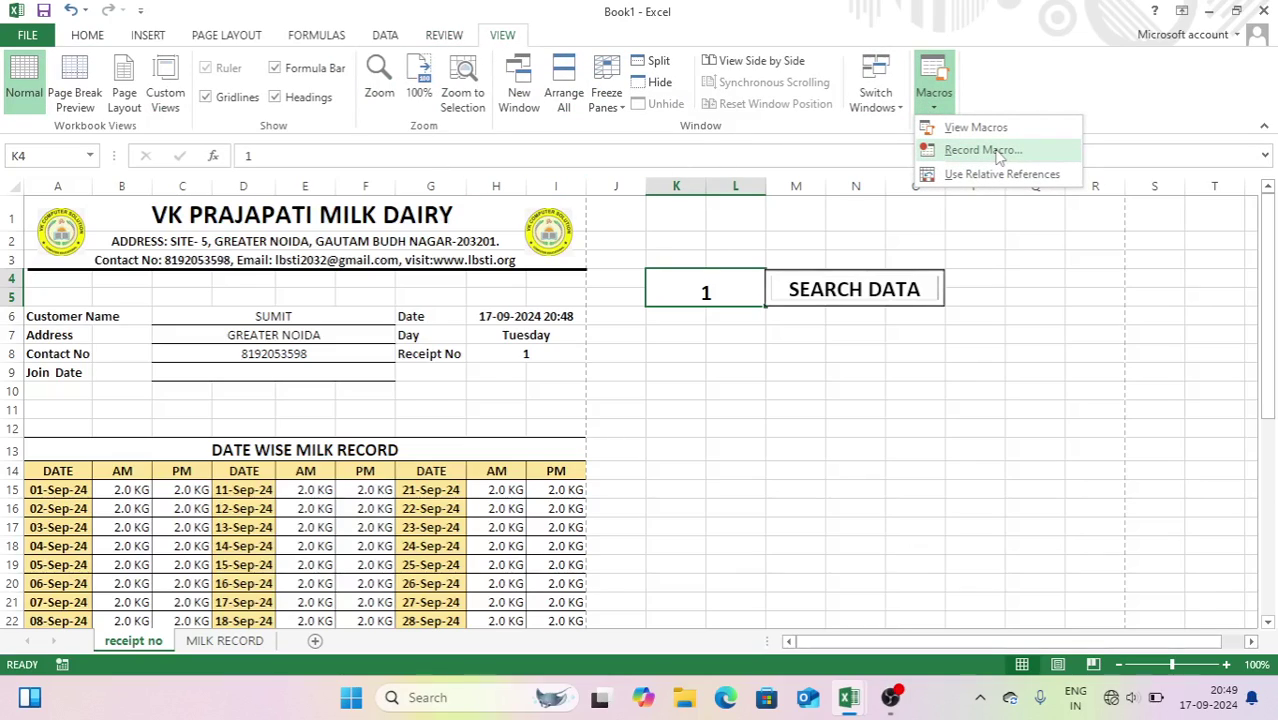
left_click(926, 372)
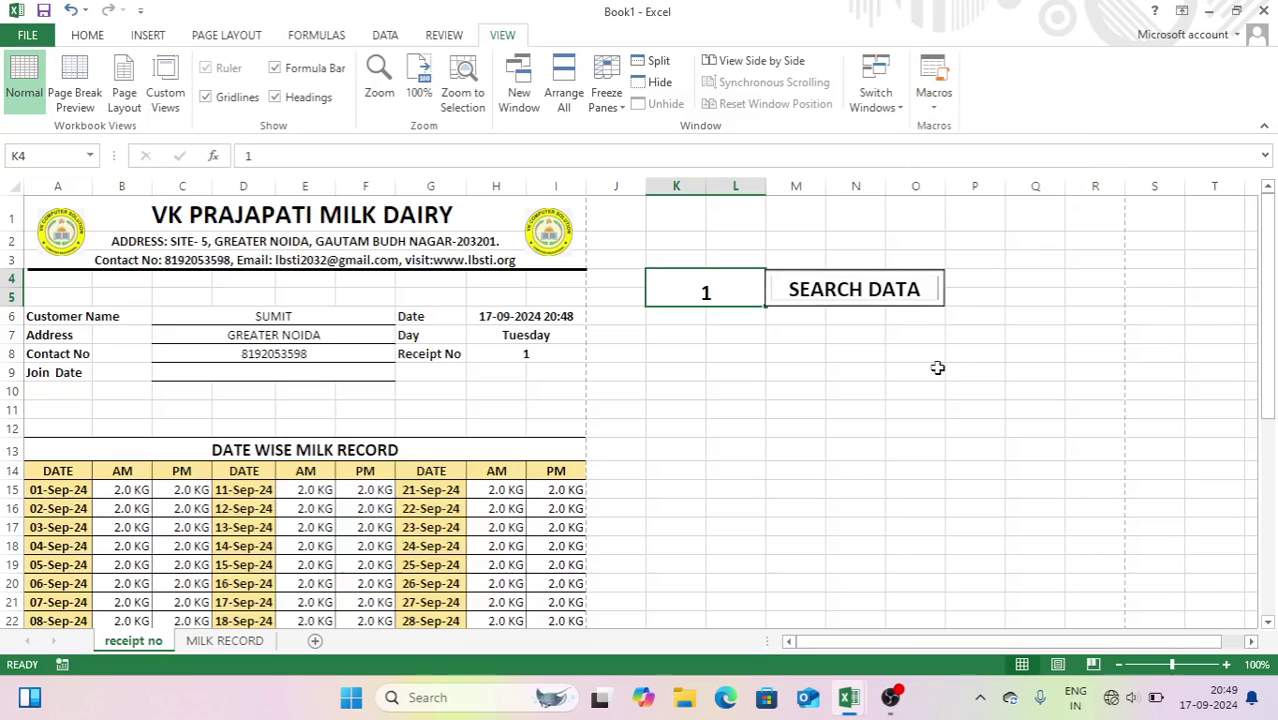
- Link the Receipt No cell H8 to the search cell with the formula =K4
left_click(520, 355)
type("1")
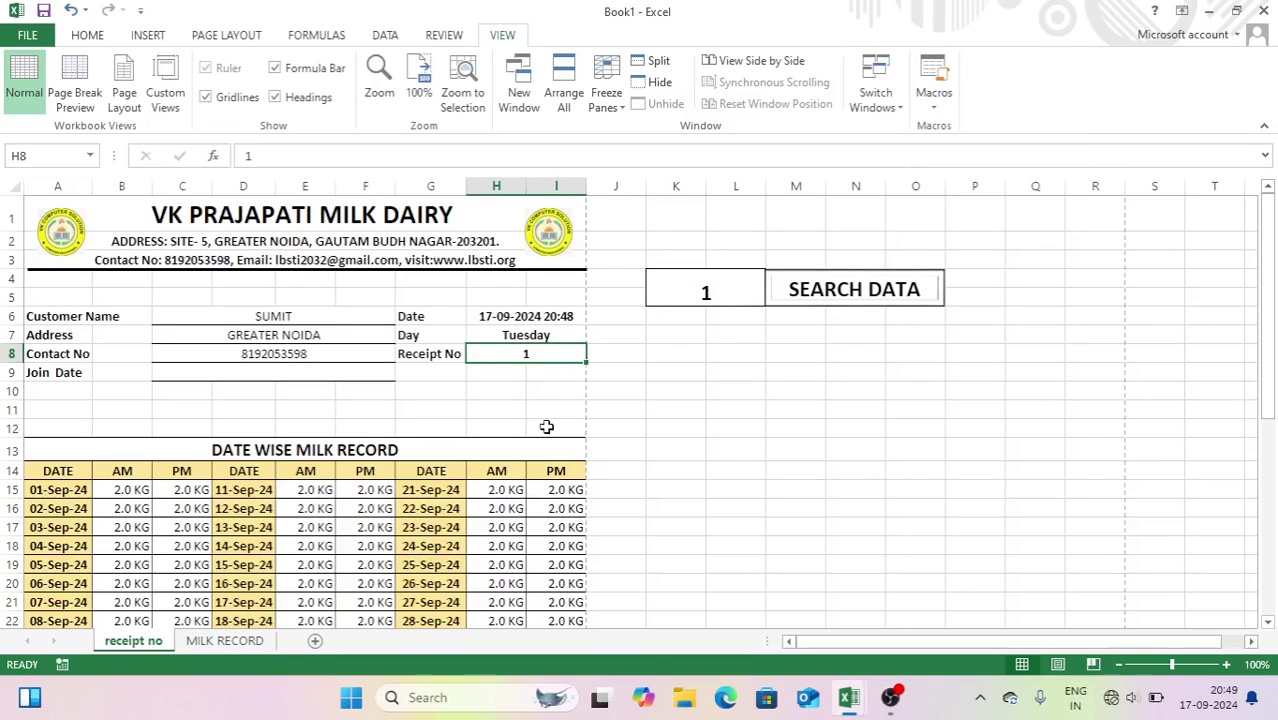
type("=")
left_click(670, 297)
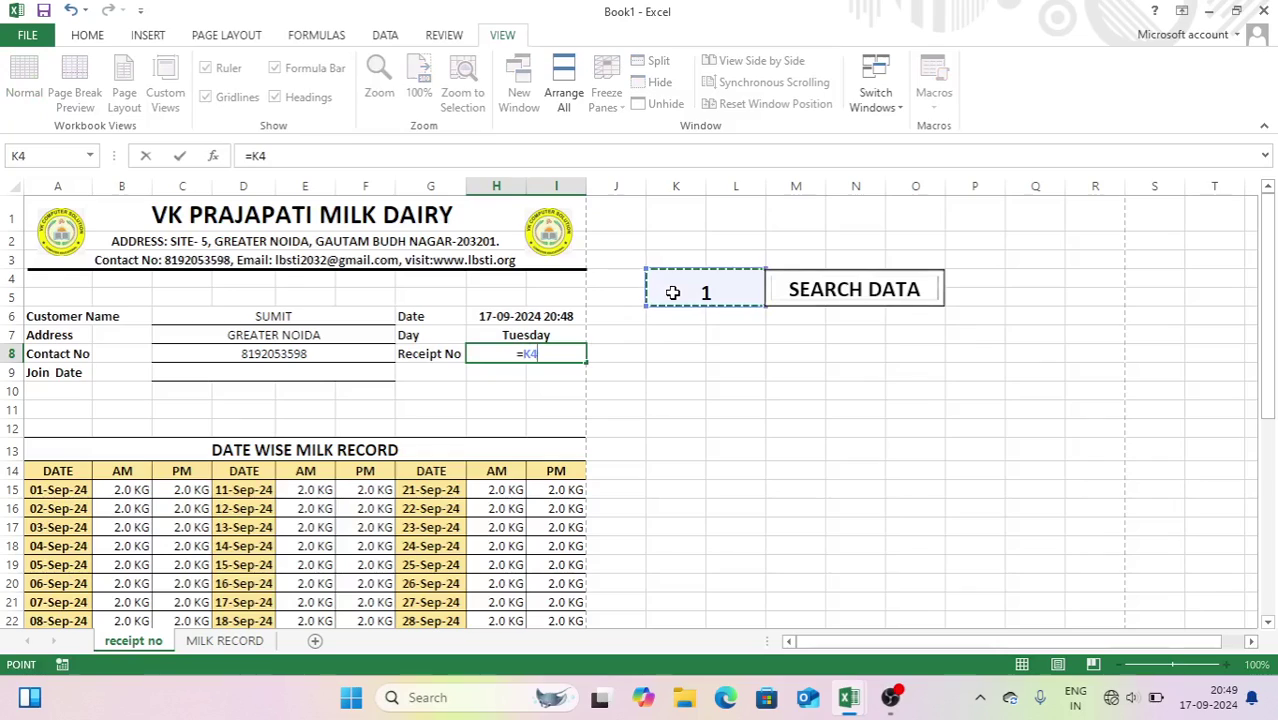
key("Return")
- Enter 5 in the search cell K4 to show receipt 5's customer data
left_click(712, 352)
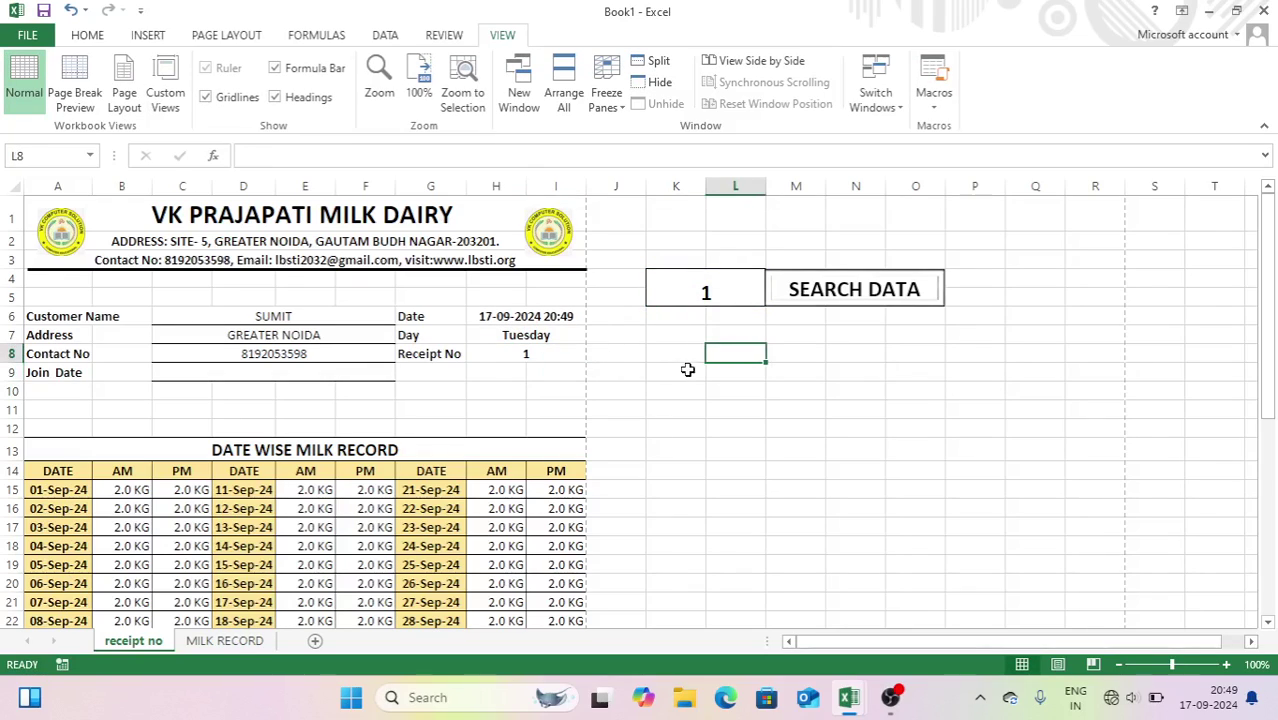
left_click(706, 289)
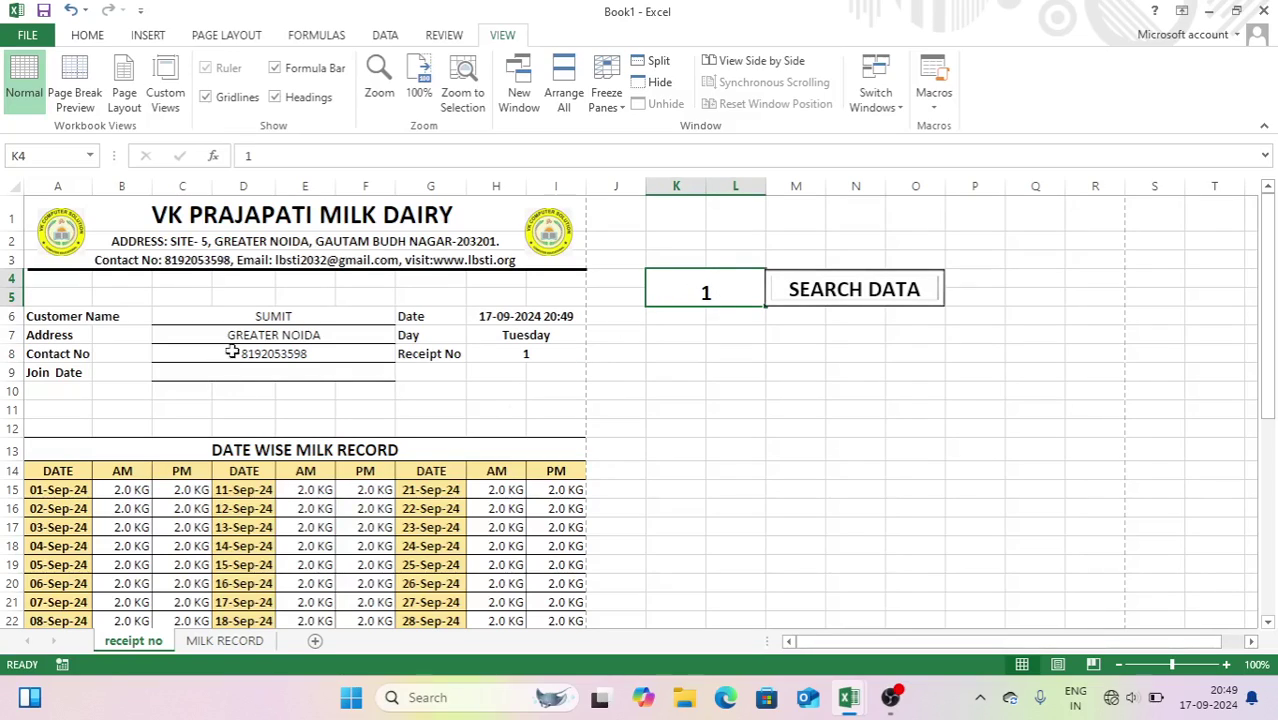
type("5")
key("Return")
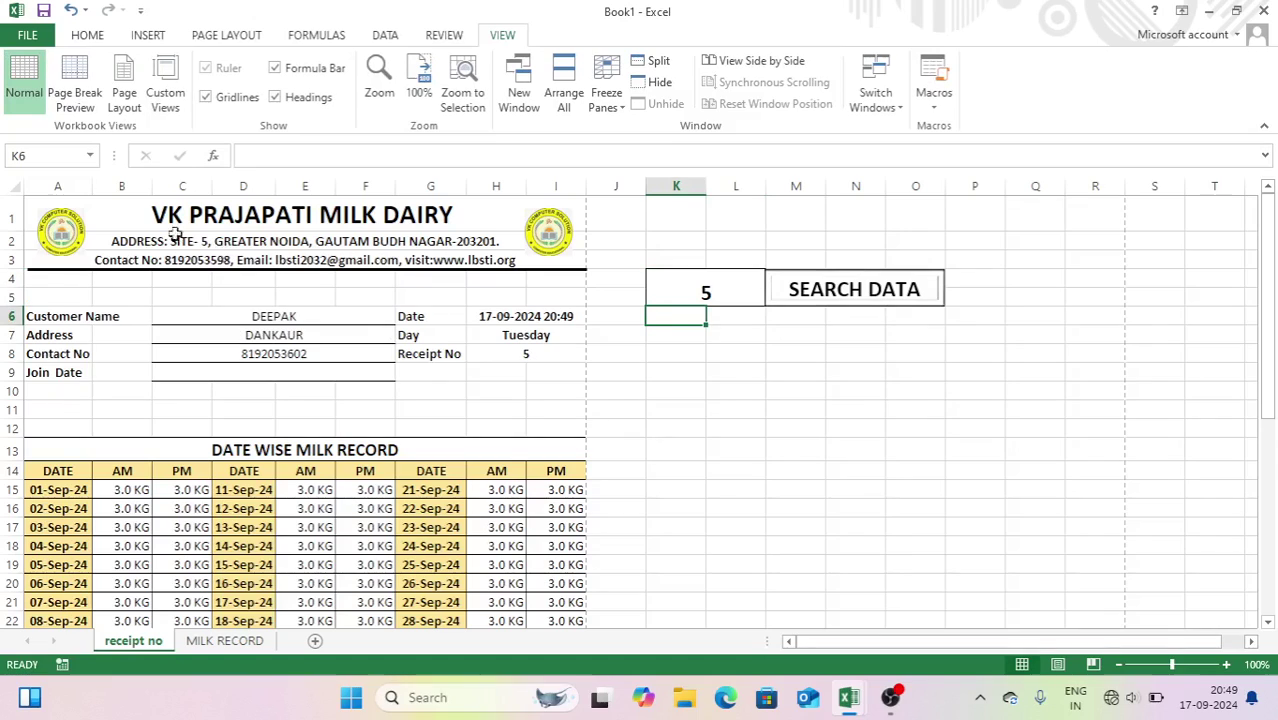
left_click_drag(1262, 318, 1274, 506)
- Check receipt 5's milk amount in BR7 on MILK RECORD, then return to the receipt no sheet
left_click(268, 641)
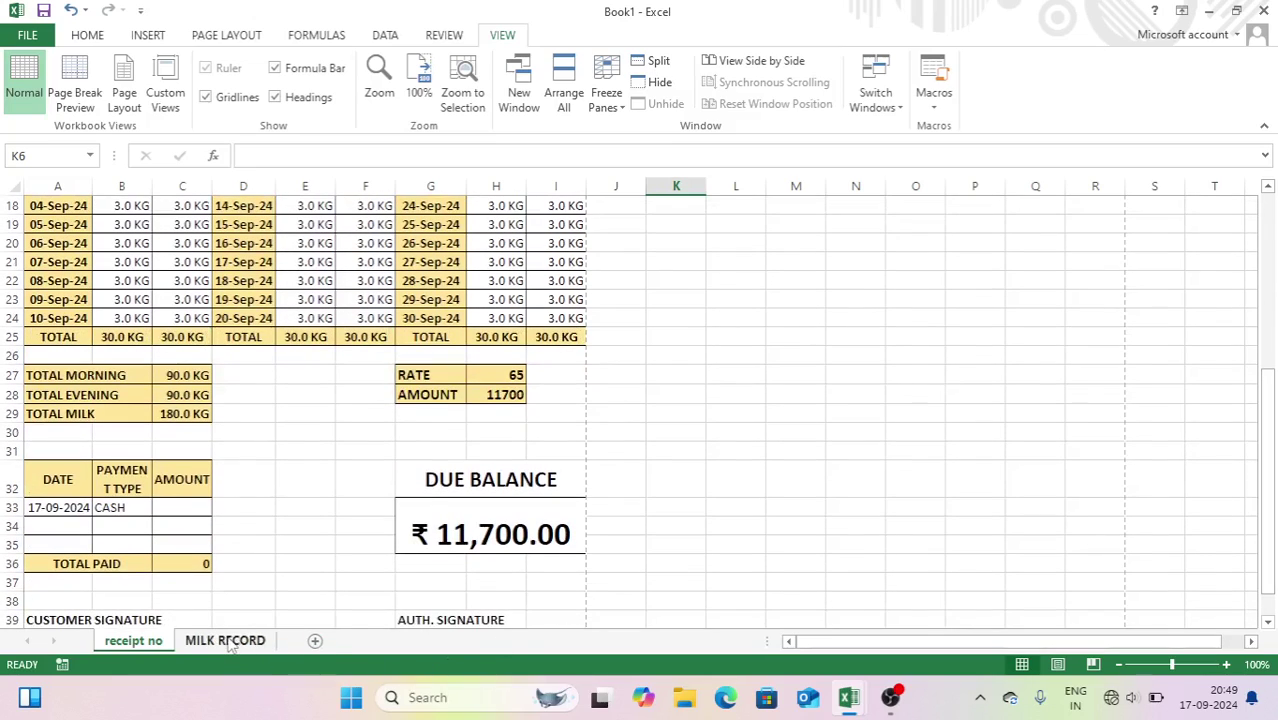
left_click(1151, 361)
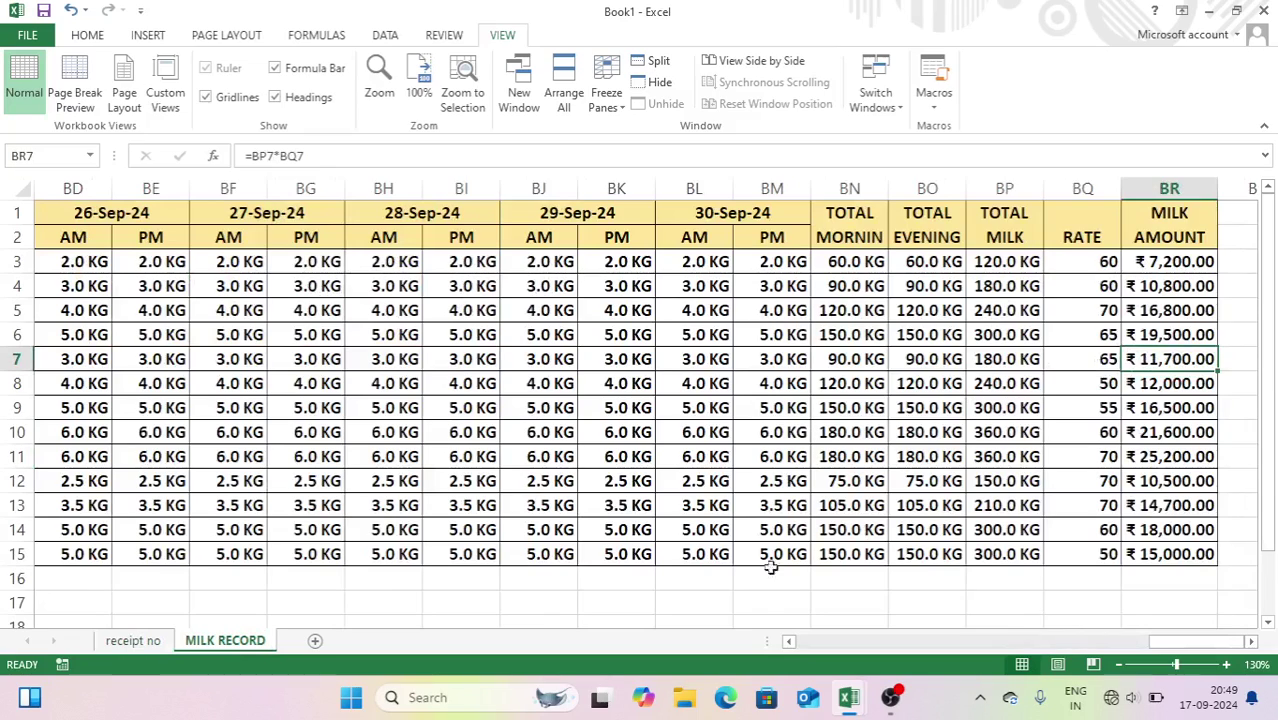
left_click(160, 643)
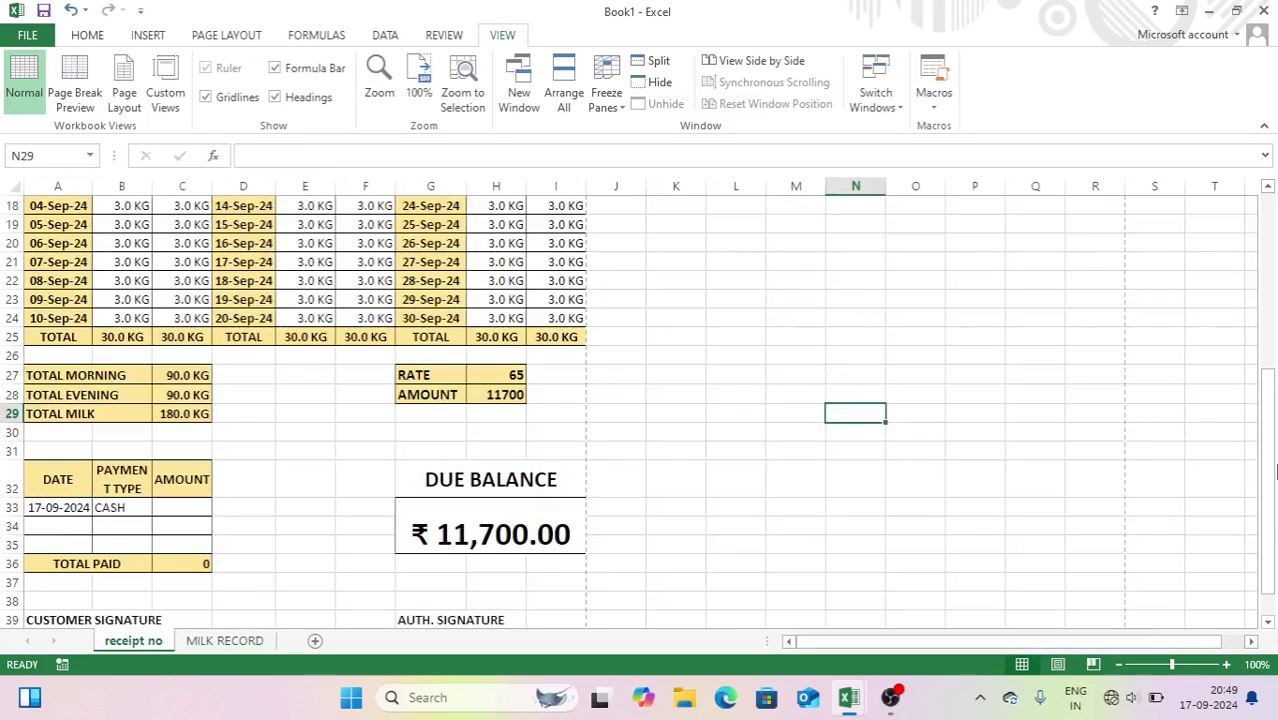
left_click_drag(1270, 459, 1270, 255)
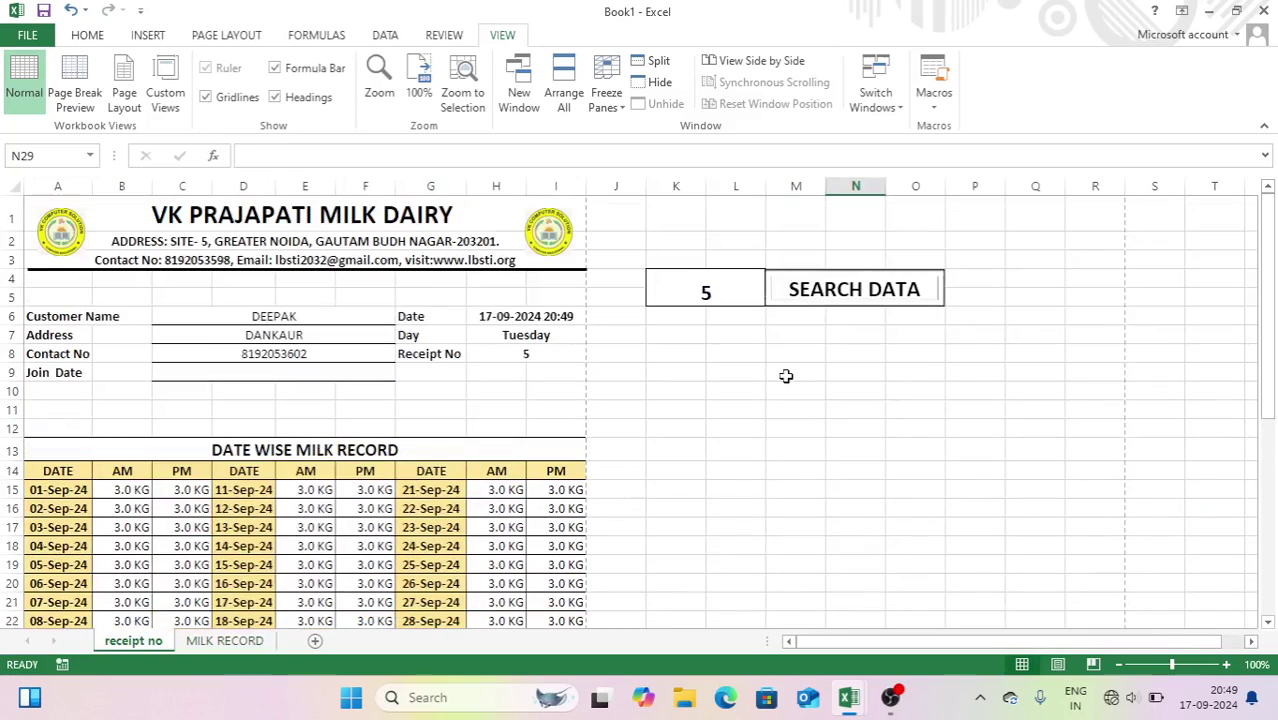
left_click(785, 374)
left_click(936, 105)
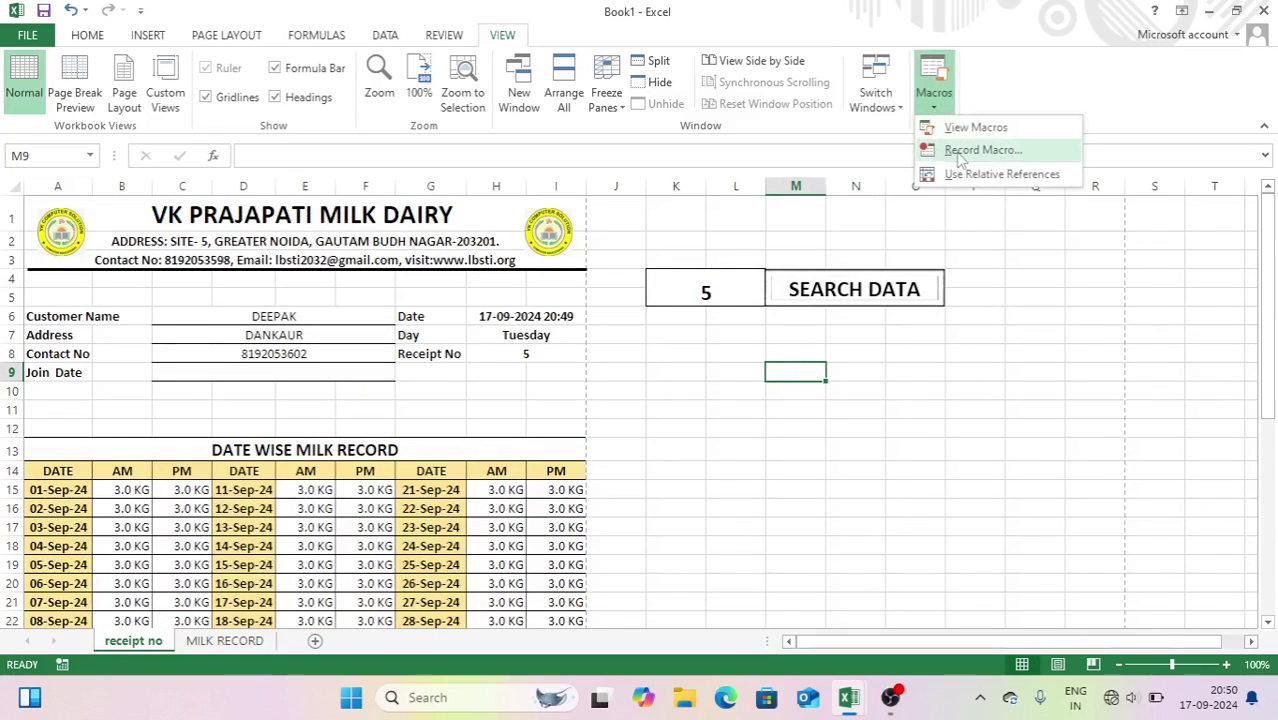
- Start recording a new macro named SEARCH
left_click(705, 290)
left_click(932, 105)
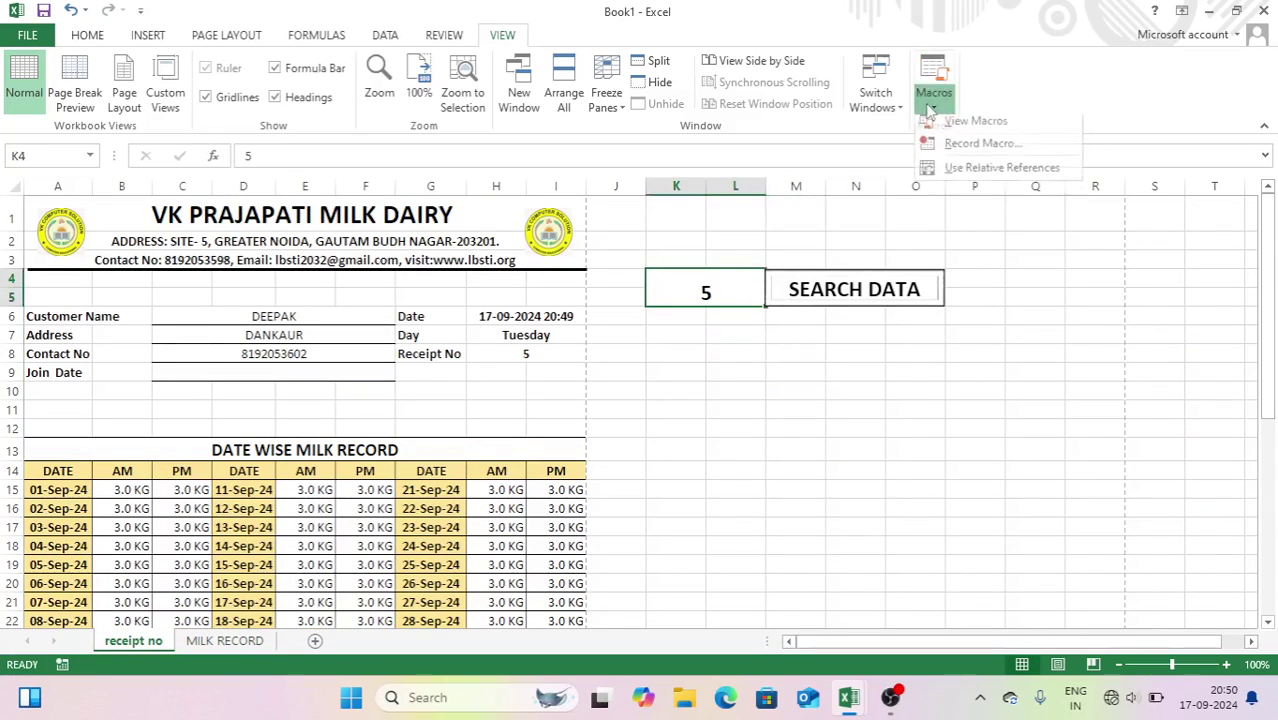
left_click(983, 150)
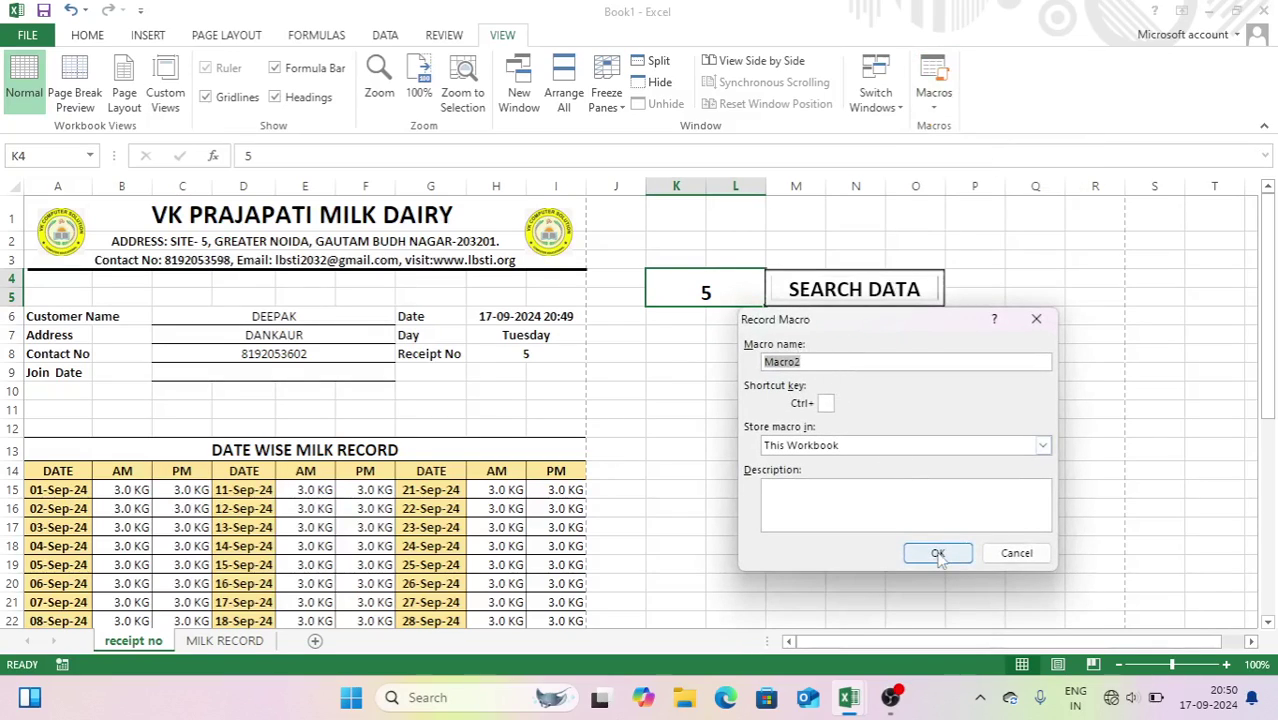
type("SEARCH")
left_click(938, 555)
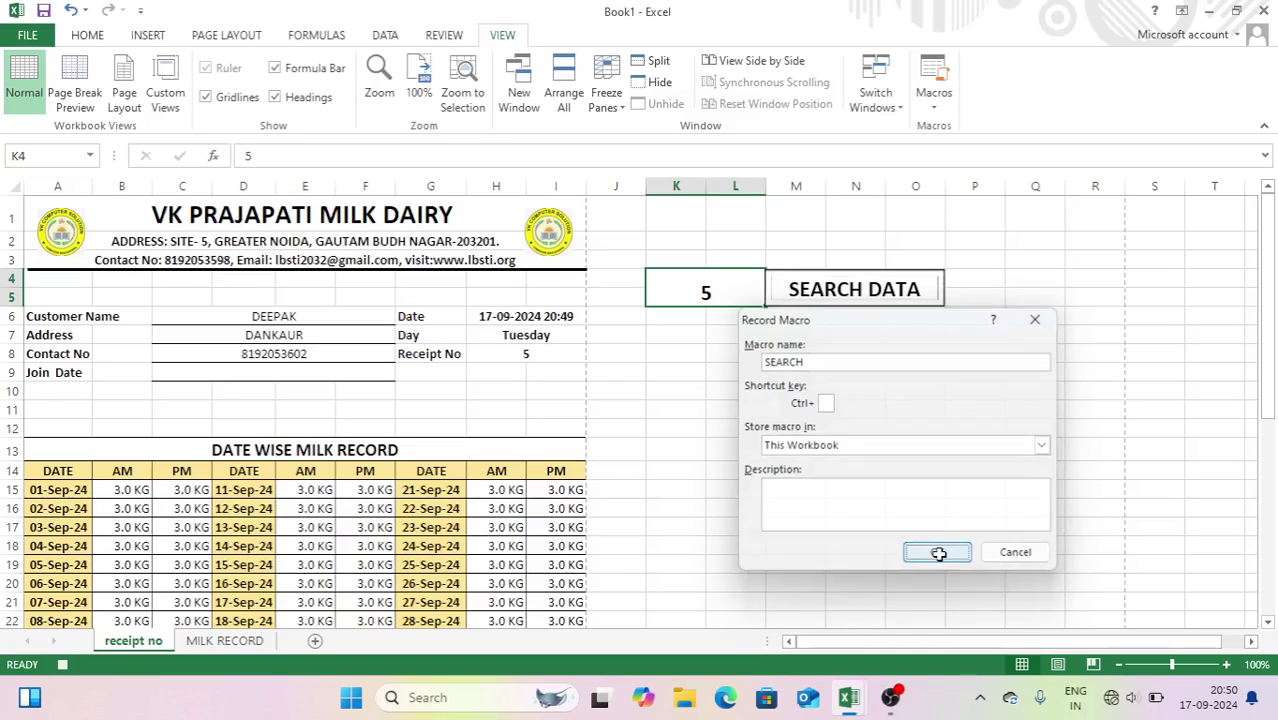
- Re-enter =K4 in the Receipt No cell H8, then stop recording the SEARCH macro
left_click(543, 353)
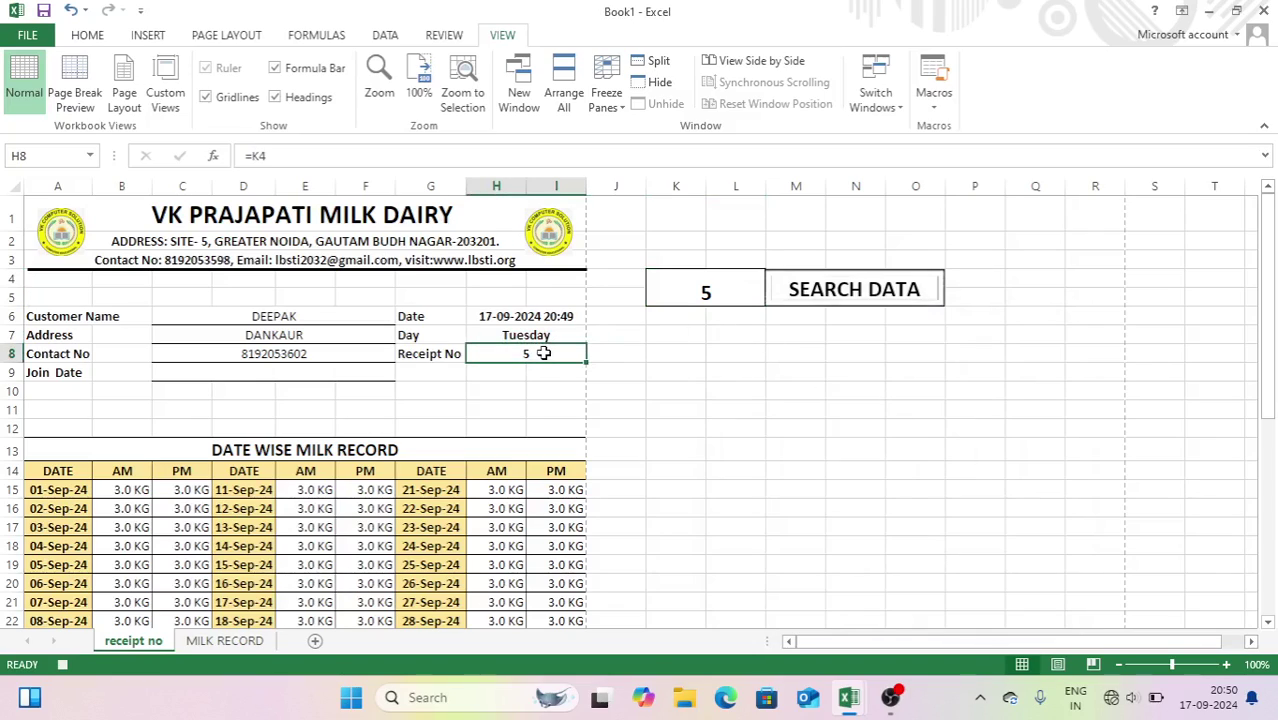
type("=")
left_click(670, 291)
key("Return")
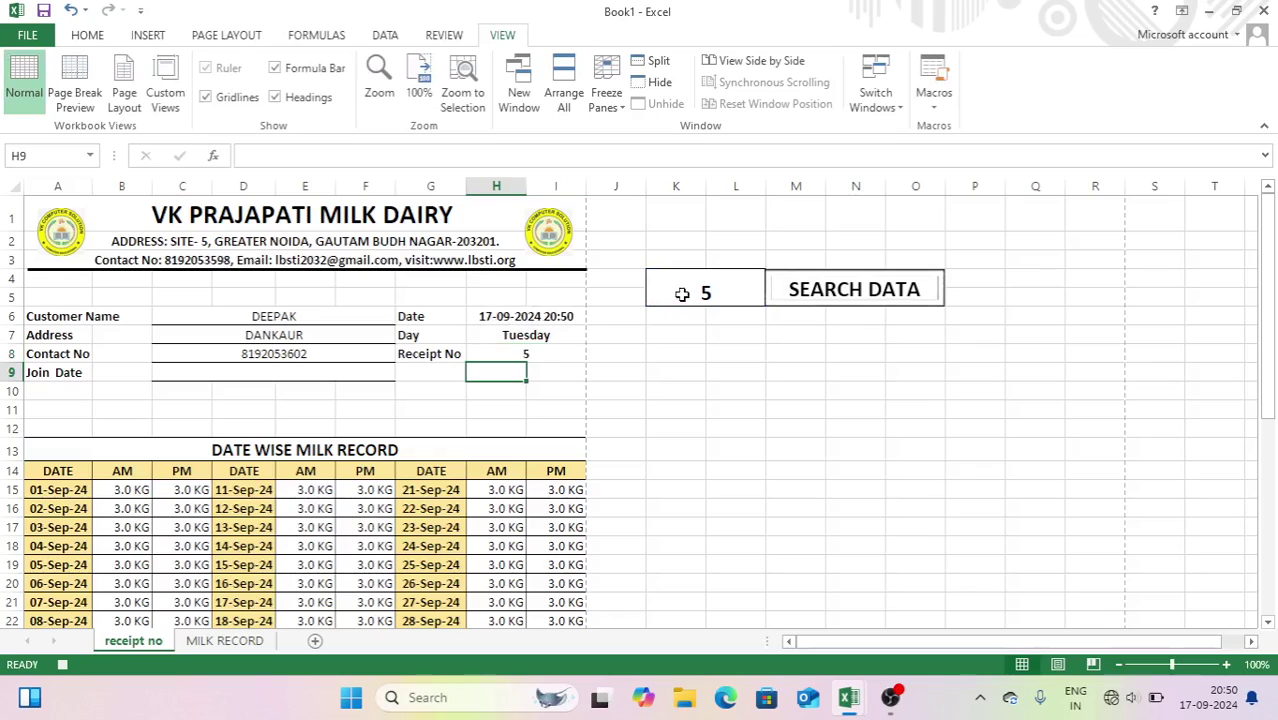
left_click(682, 293)
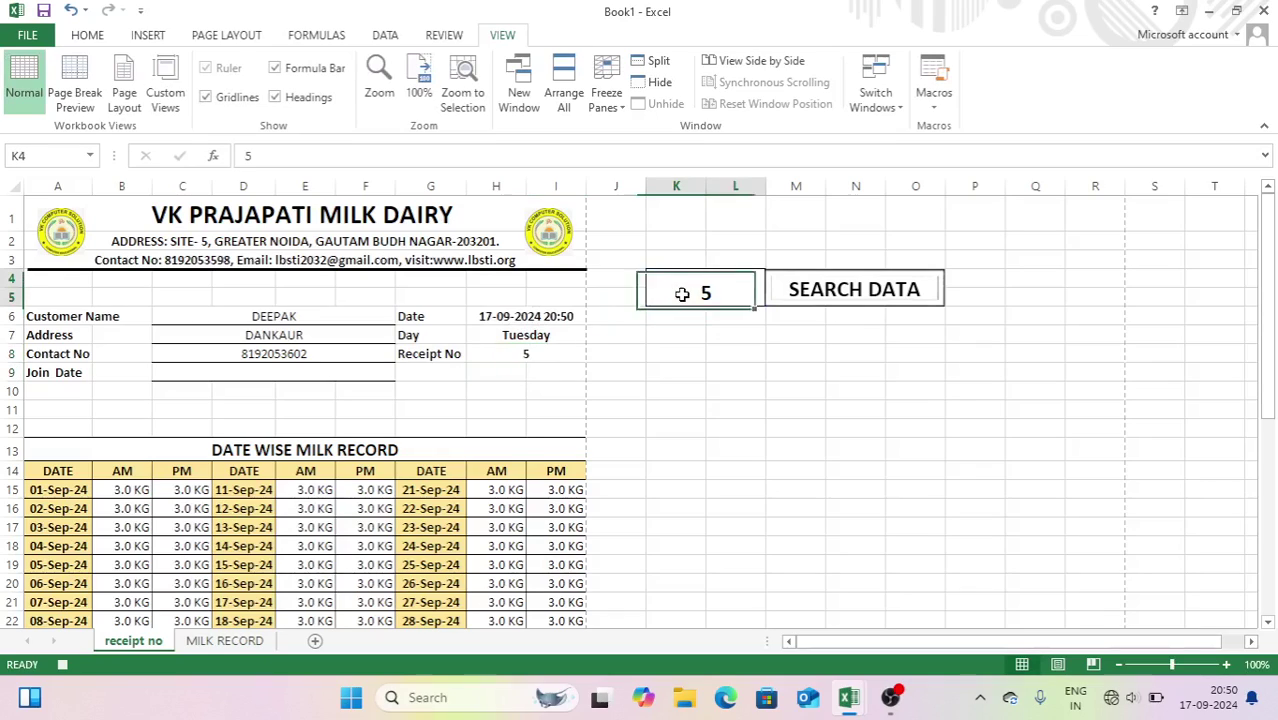
left_click(930, 112)
left_click(958, 148)
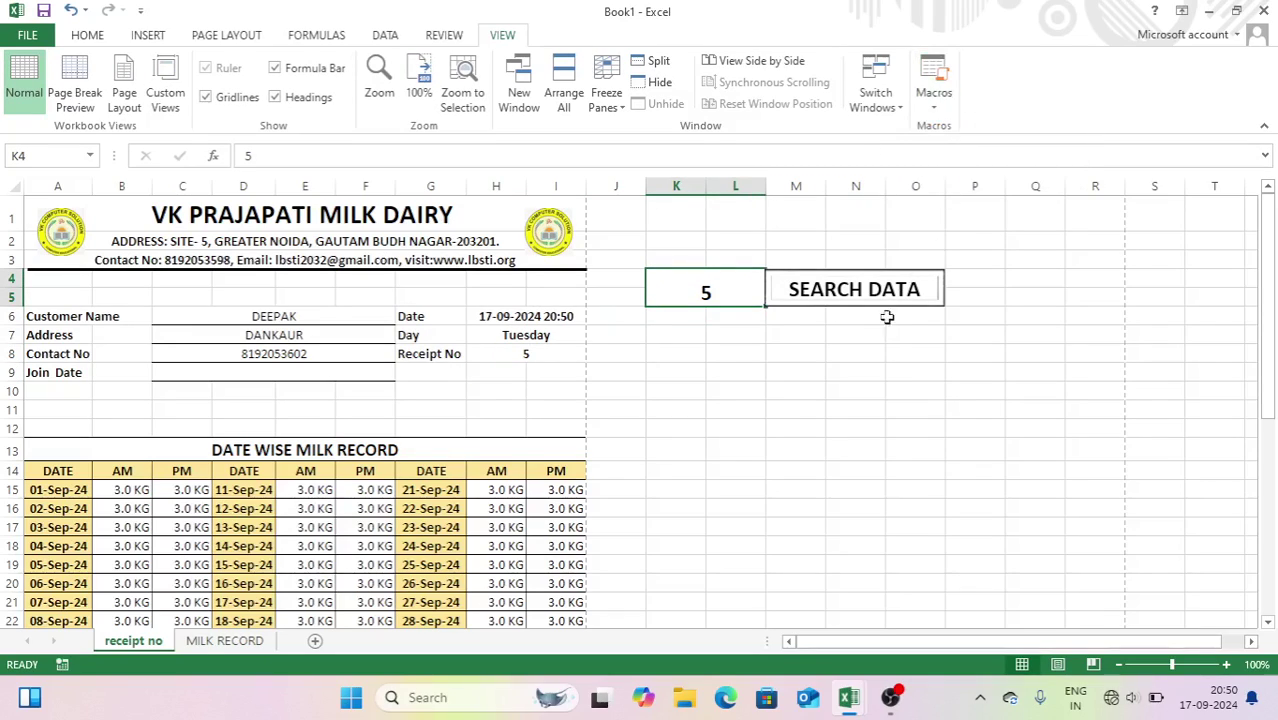
left_click(866, 352)
- Assign the SEARCH macro to the SEARCH DATA box and click it once to test
left_click(851, 290)
right_click(851, 291)
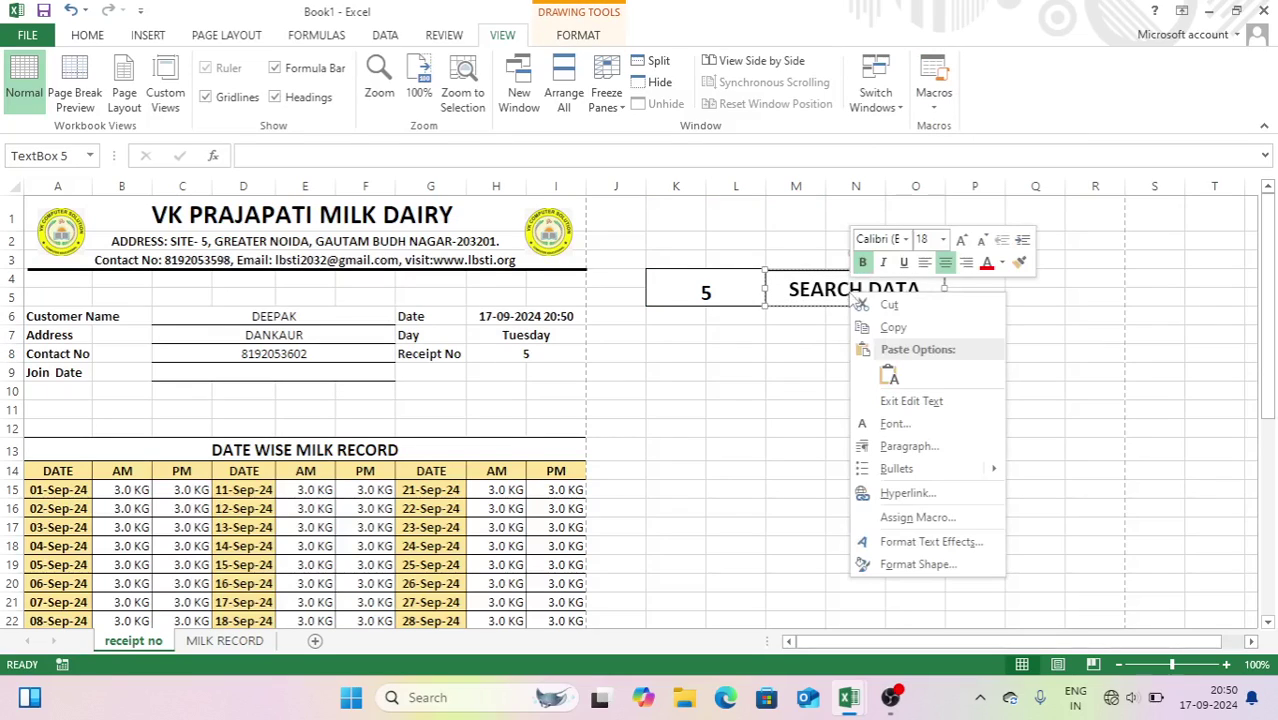
left_click(917, 517)
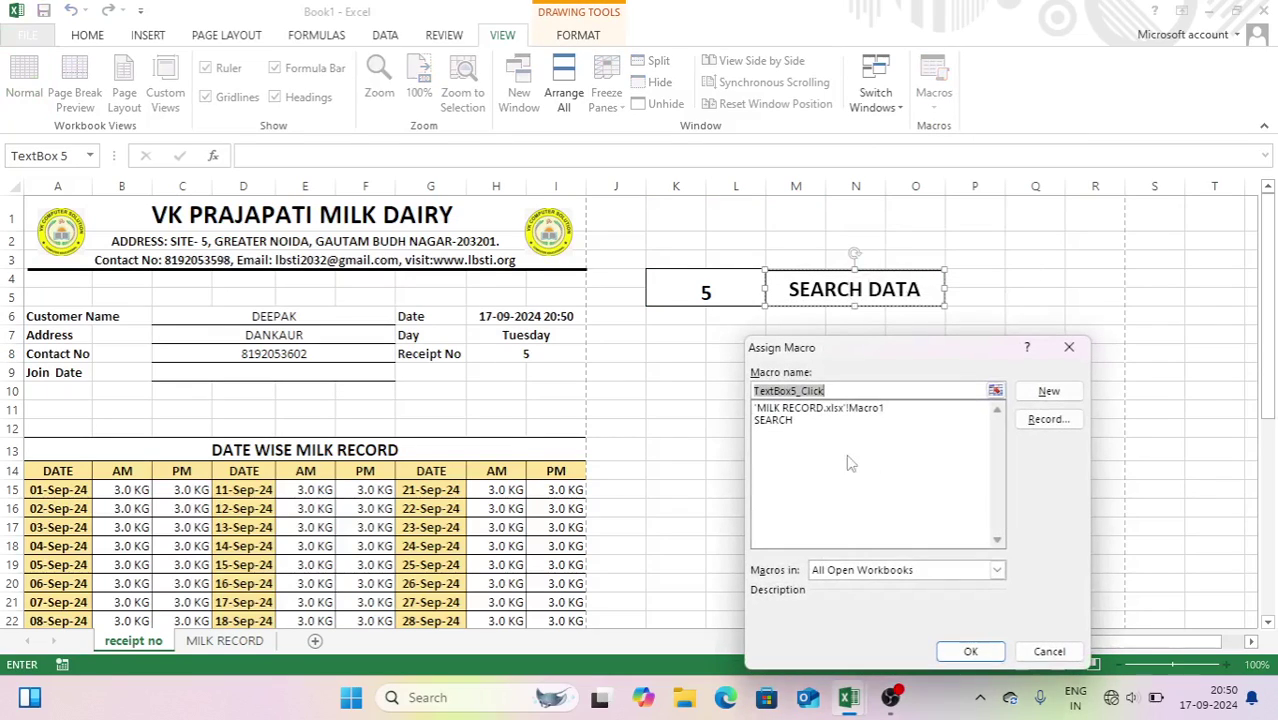
left_click(778, 421)
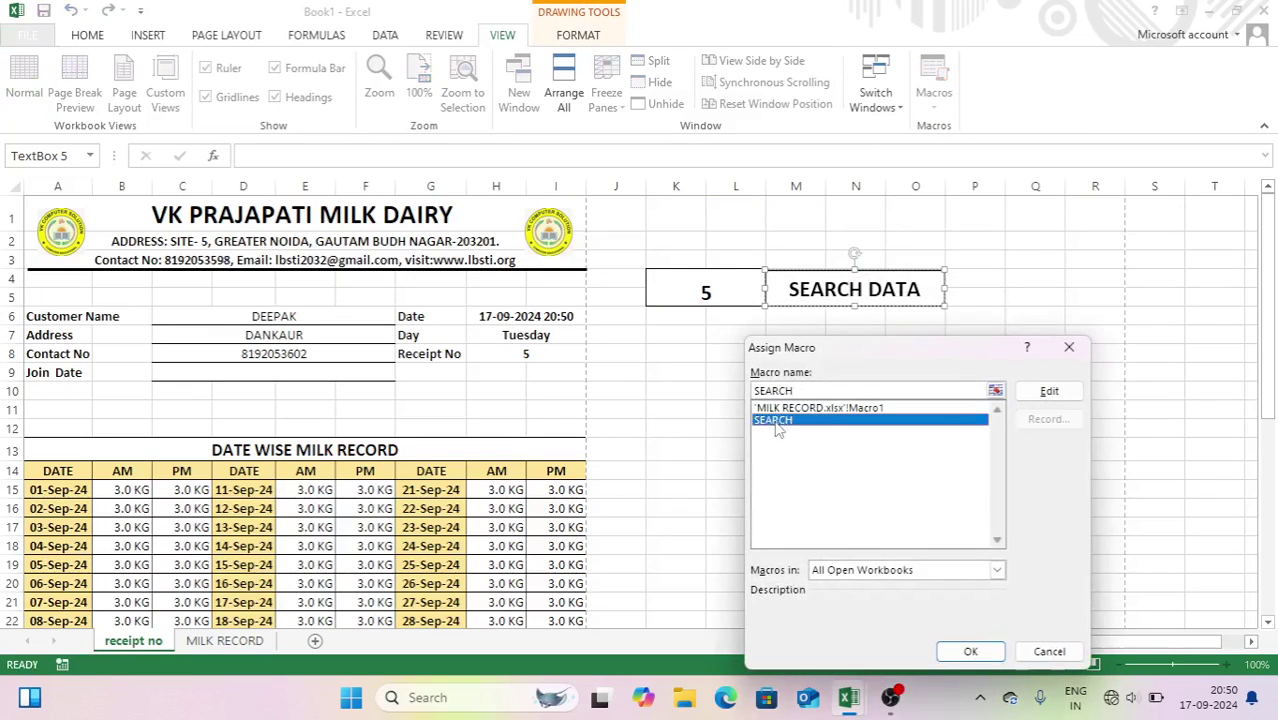
left_click(970, 651)
left_click(1016, 449)
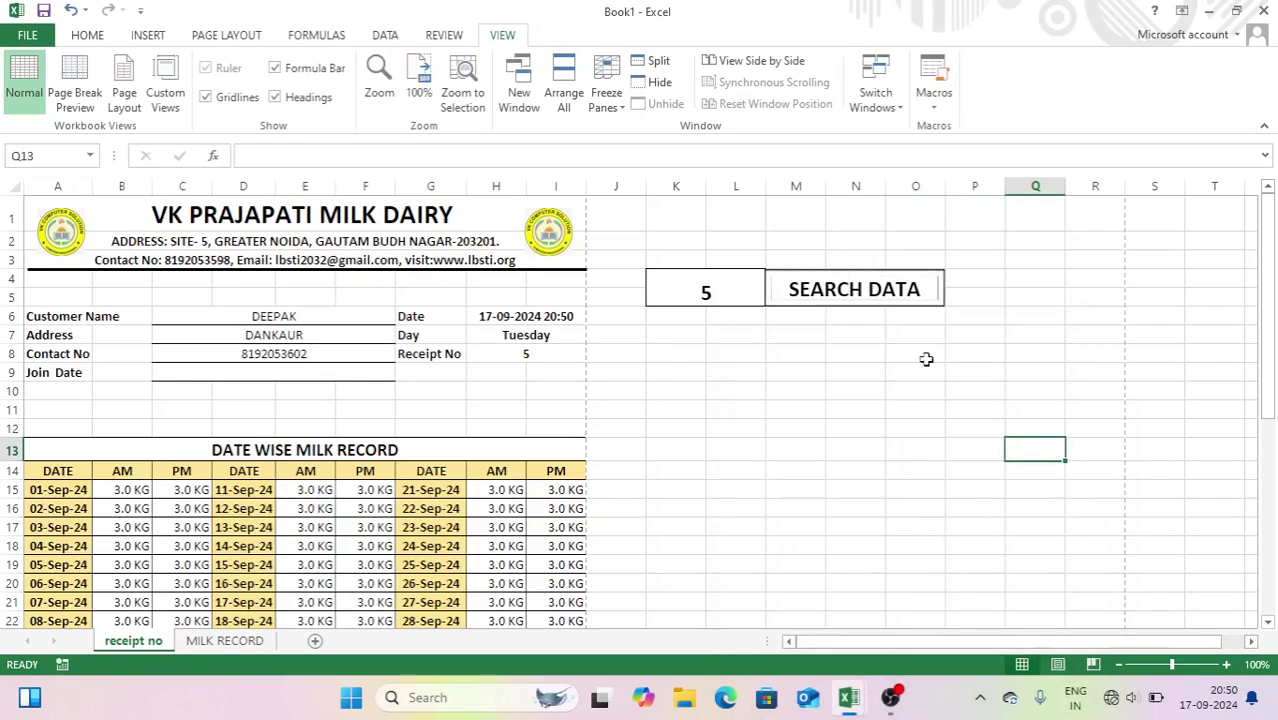
left_click(884, 300)
left_click(878, 394)
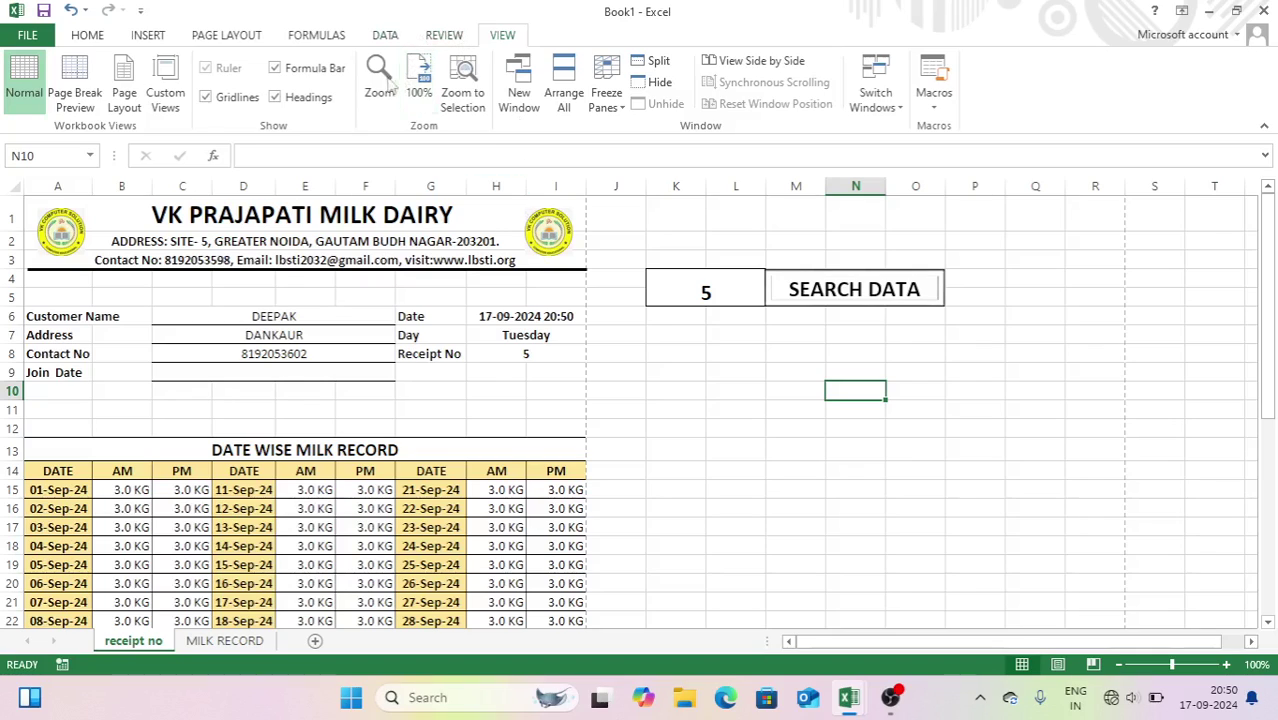
- Turn off headings, formula bar and gridlines, and collapse the ribbon with Ctrl+F1
left_click(292, 96)
left_click(292, 68)
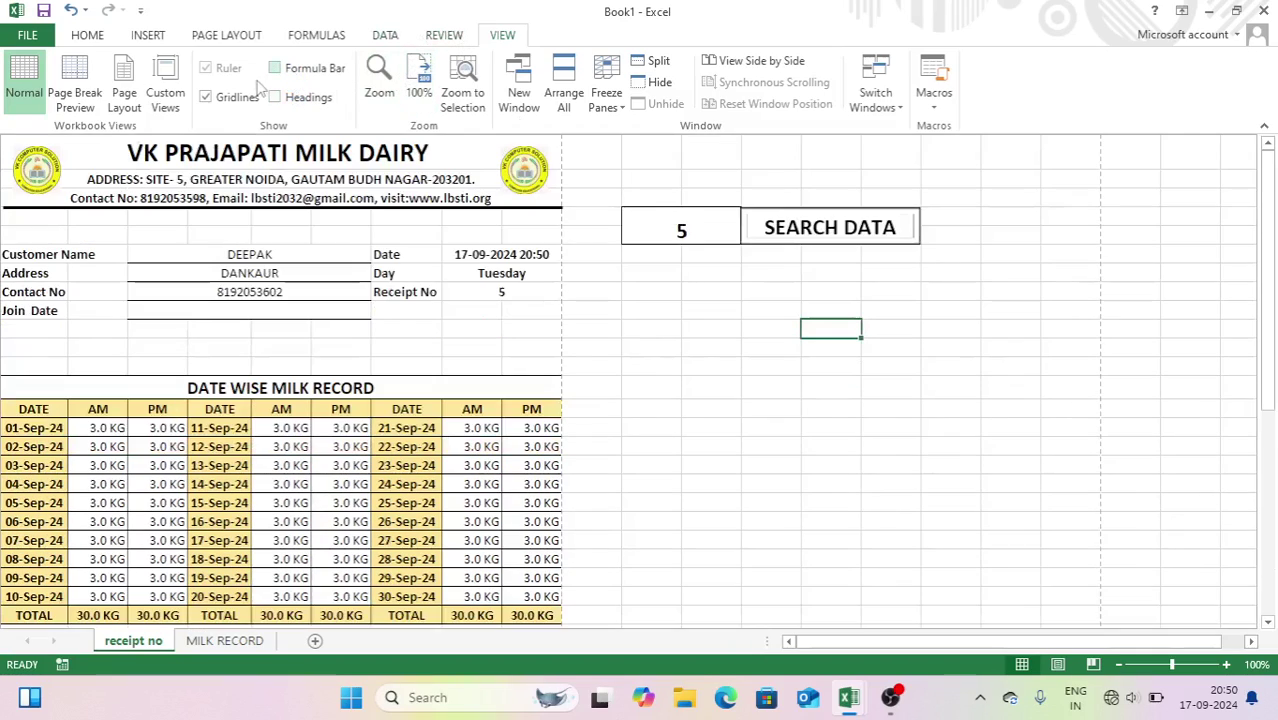
left_click(206, 97)
left_click(667, 363)
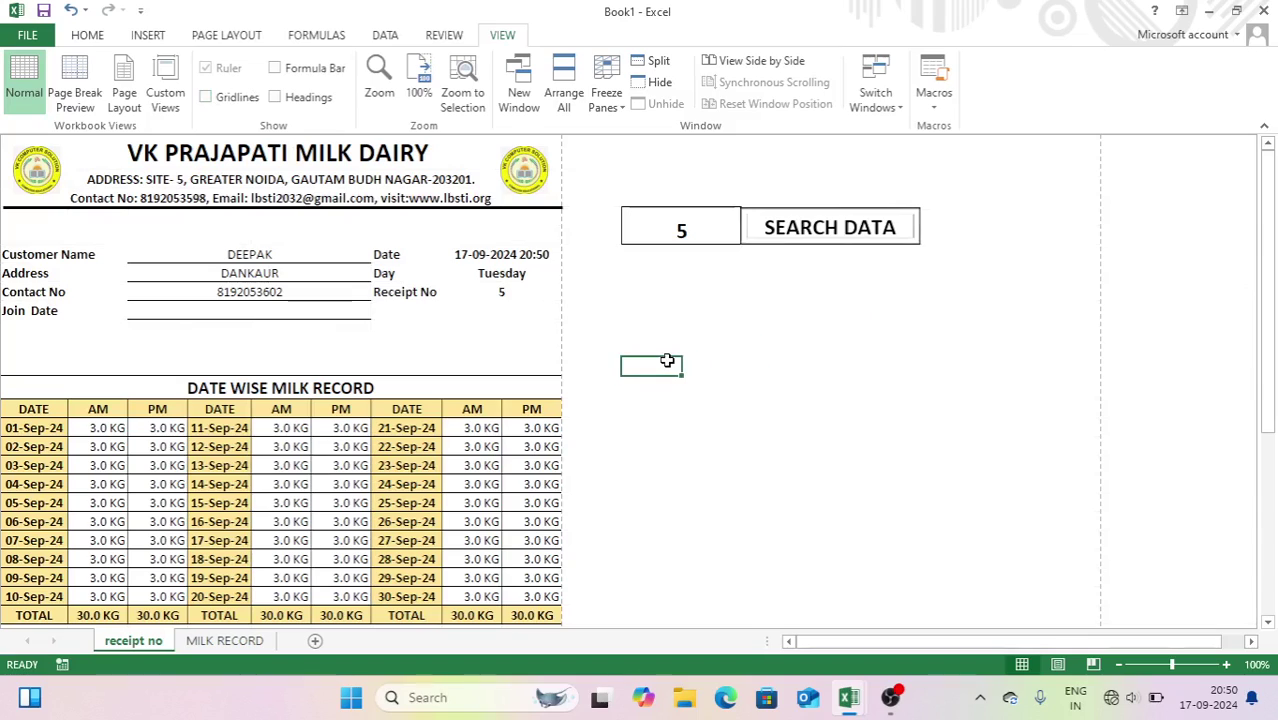
key("ctrl+F1")
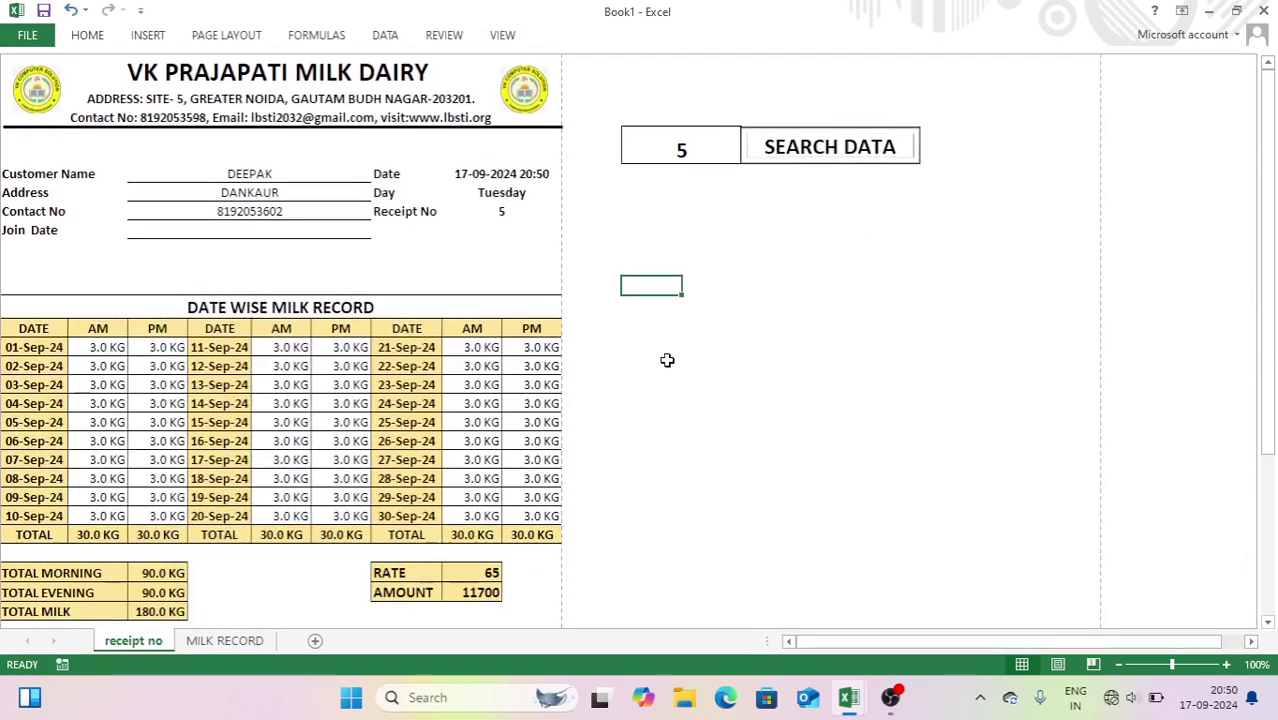
left_click(805, 328)
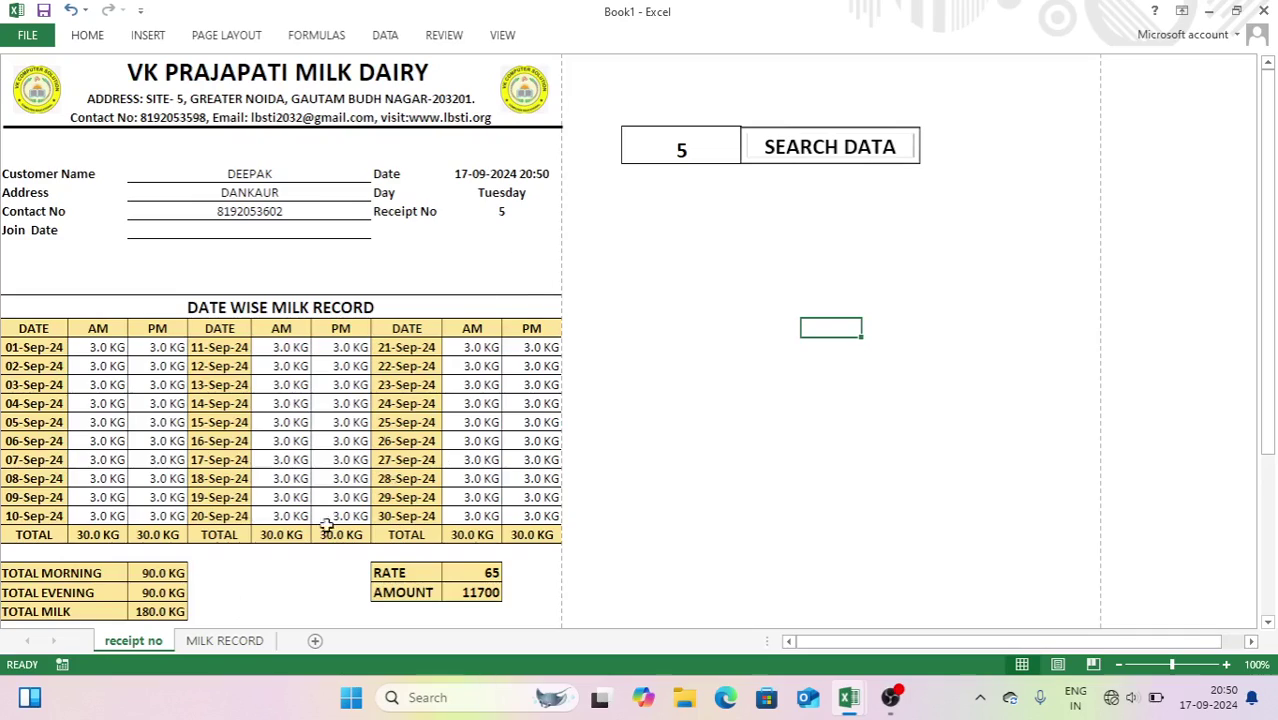
- Enter receipt number 9 and run SEARCH DATA to show its 6.0 KG record, rate 70, amount 25200
left_click(681, 149)
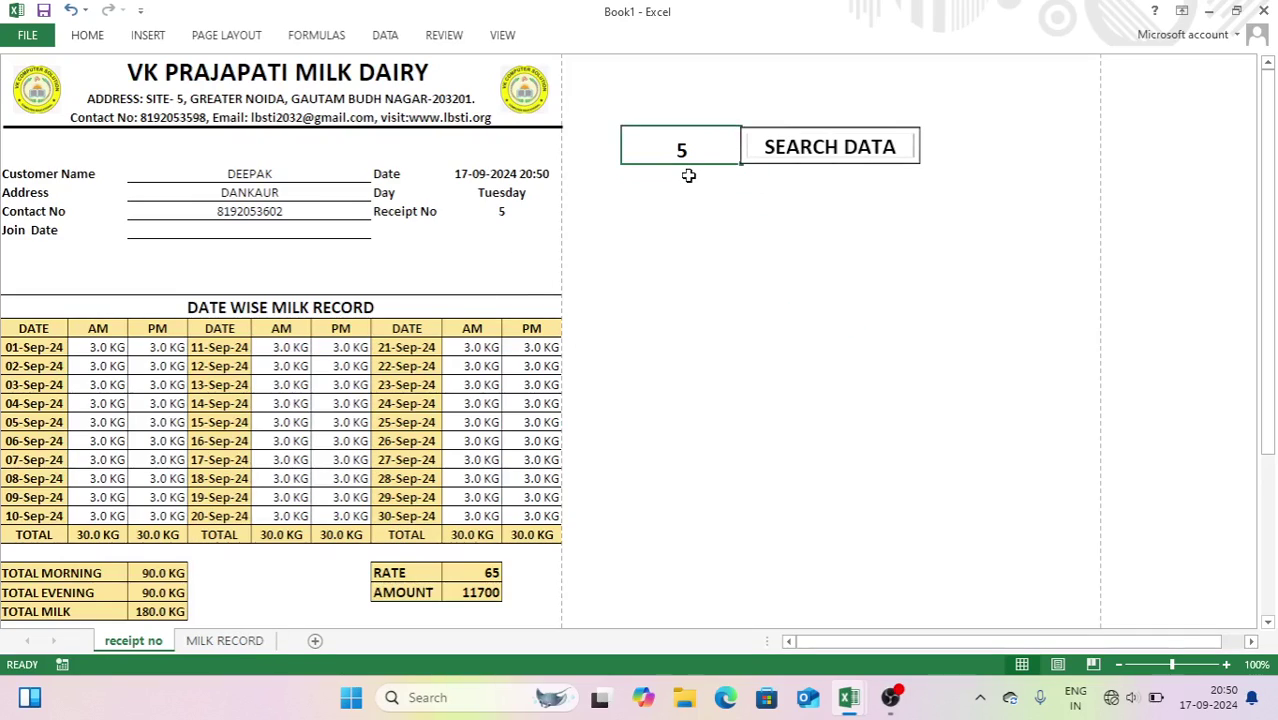
type("9")
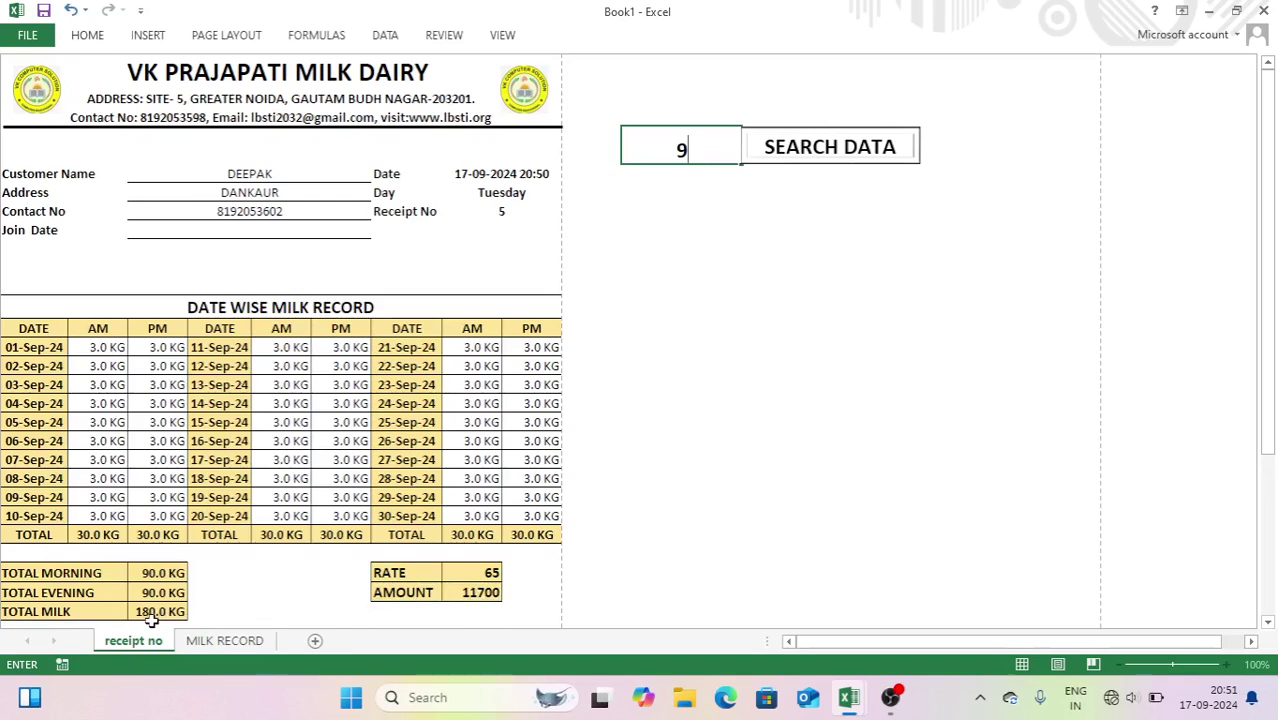
left_click(817, 160)
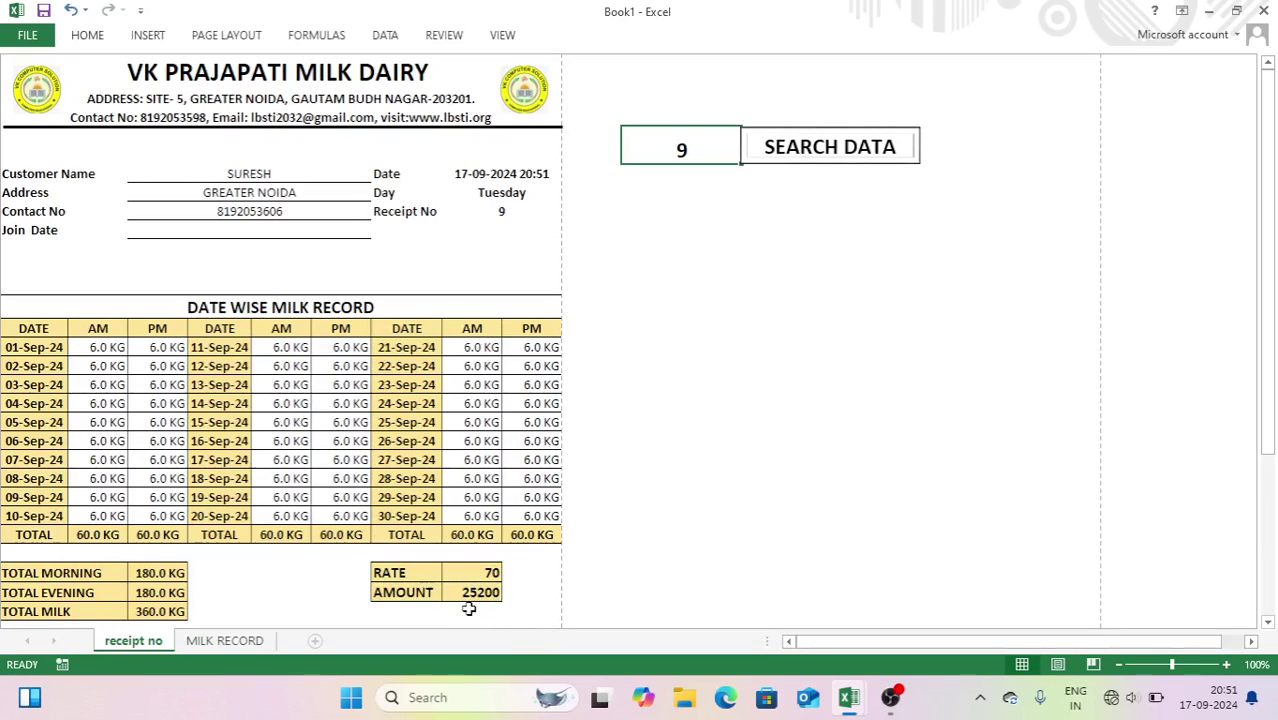
- Enter 5000 as the payment amount for 17-09-2024
left_click_drag(1271, 260, 856, 431)
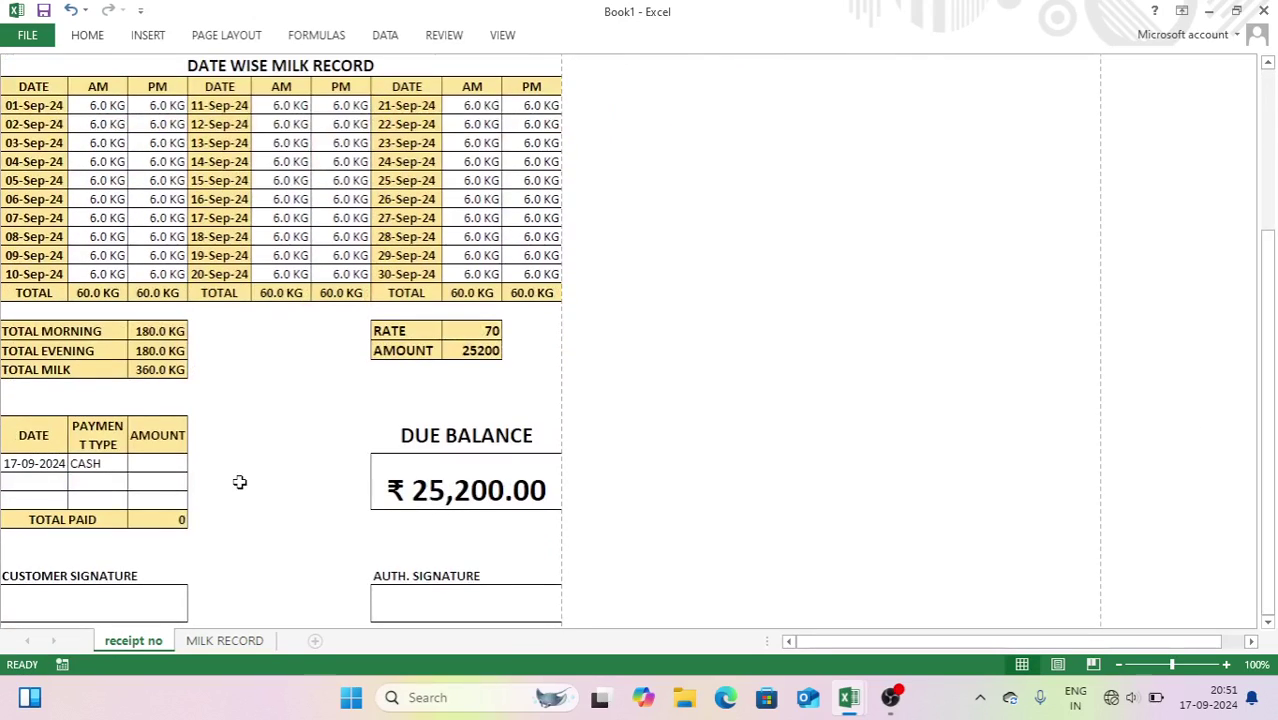
left_click(130, 464)
type("50")
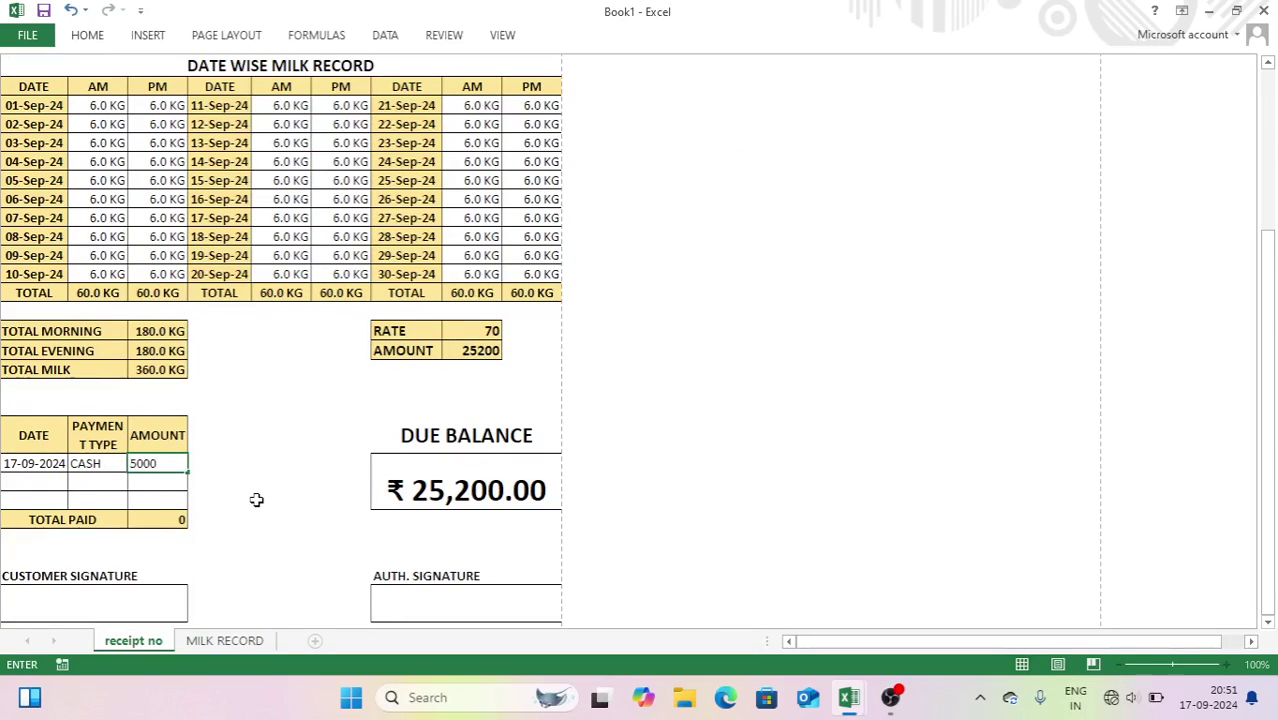
type("00")
key("Return")
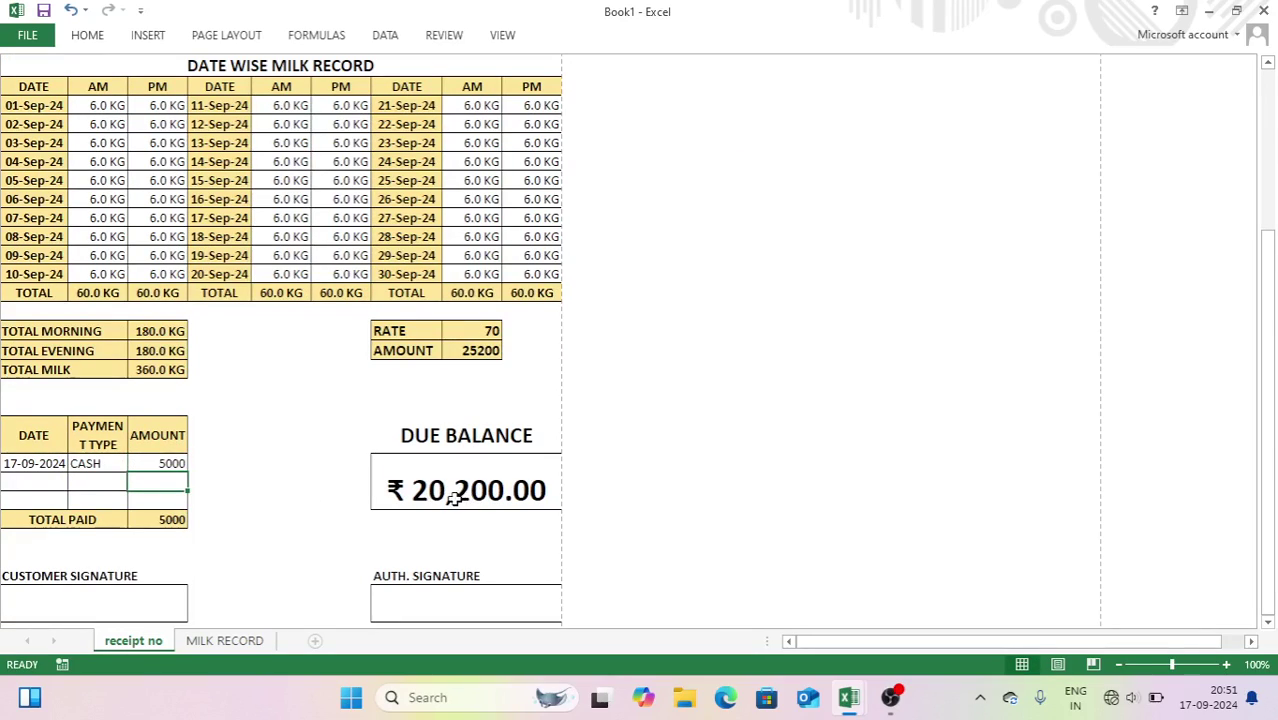
- Add a second 17-09-2024 CASH payment of 5000, bringing the due balance to ₹15,200.00
left_click(32, 485)
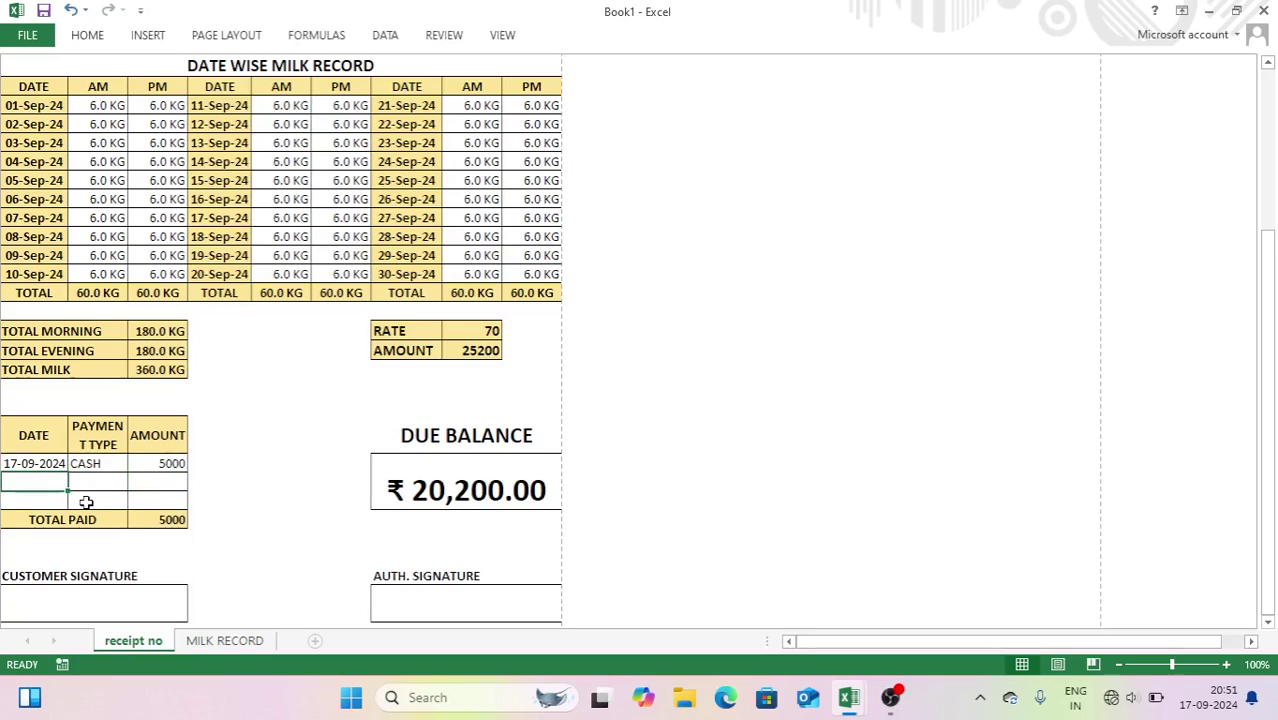
key("ctrl+d")
key("Tab")
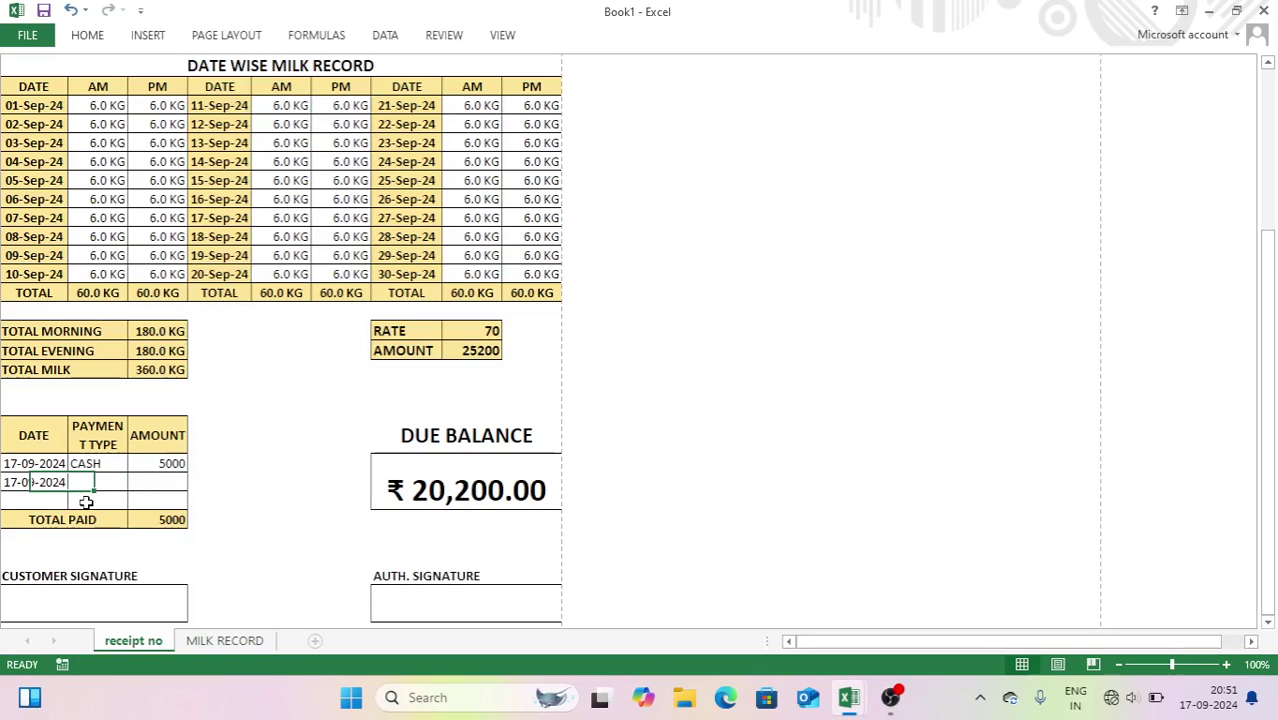
type("CASH")
key("Tab")
type("5")
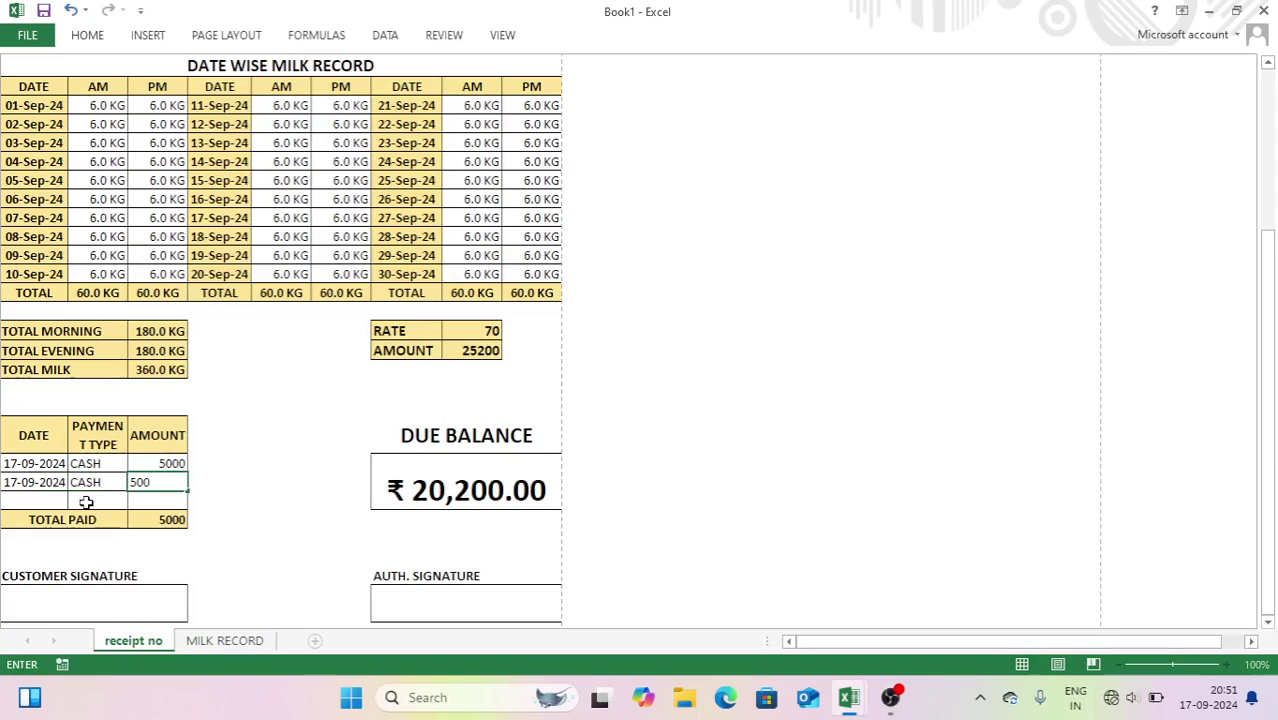
key("Return")
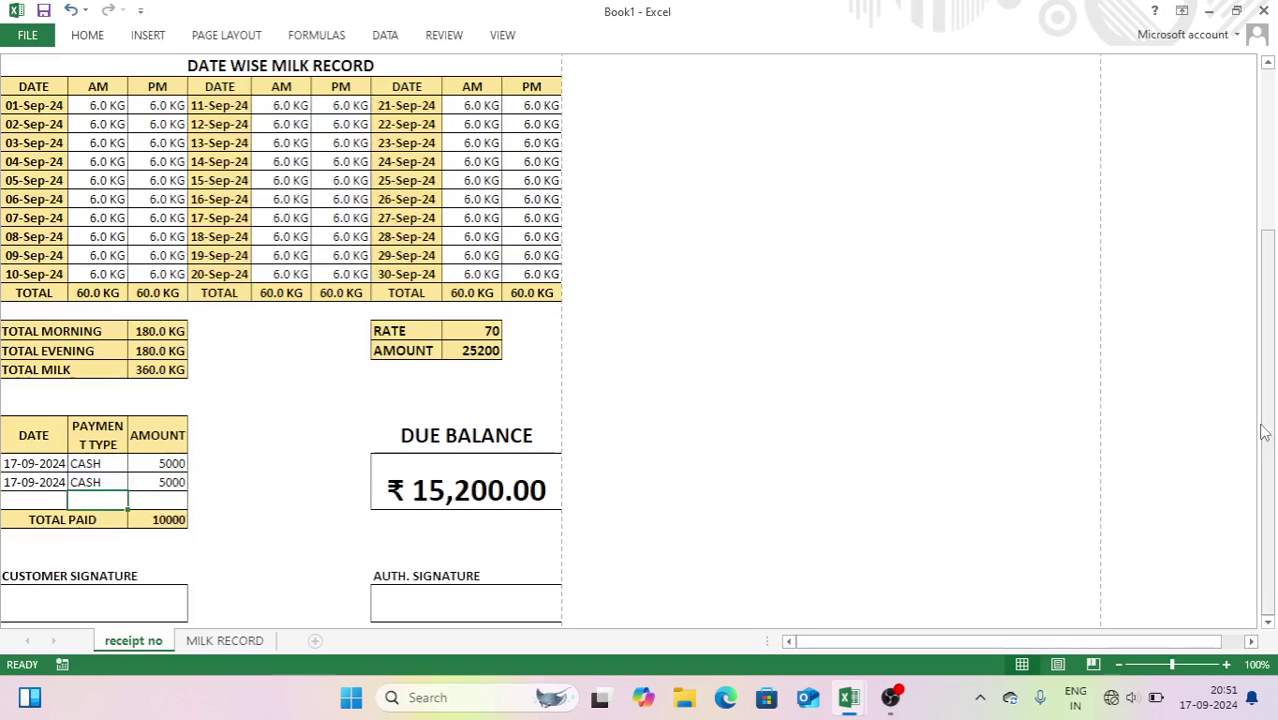
scroll(1264, 432, "up", 5)
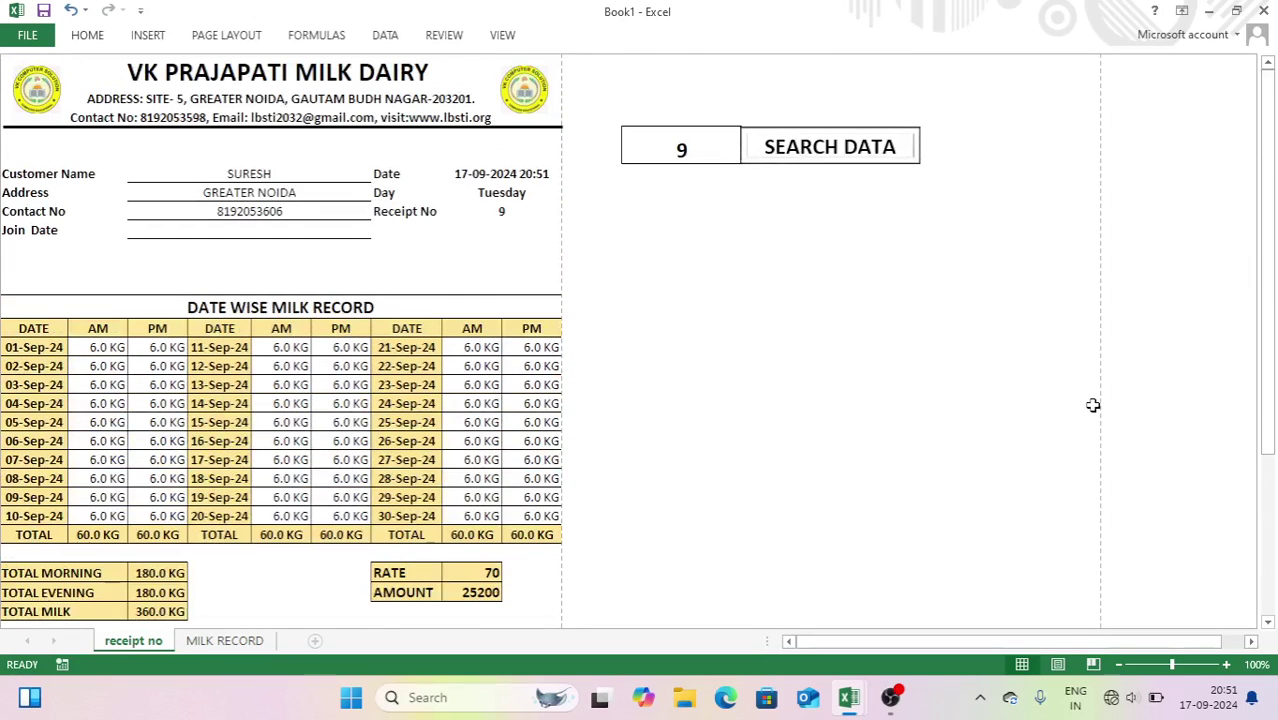
key("ctrl+p")
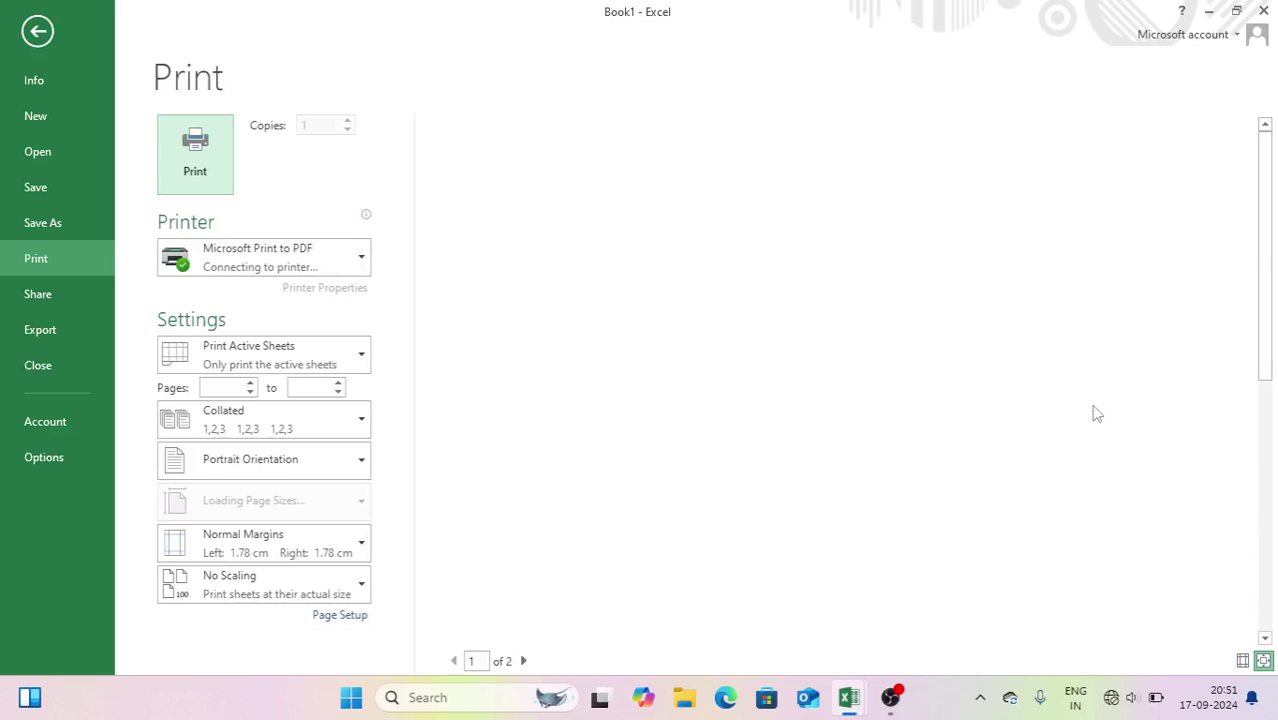
left_click(38, 31)
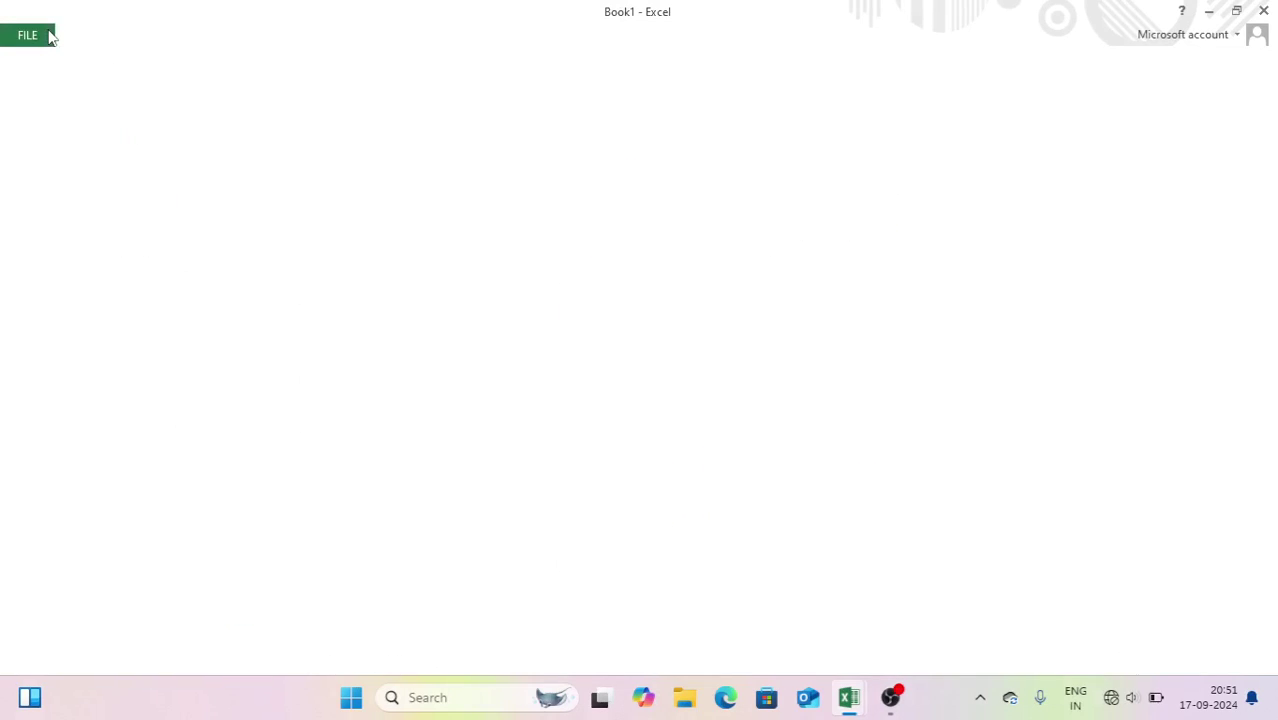
left_click(688, 345)
left_click(682, 330)
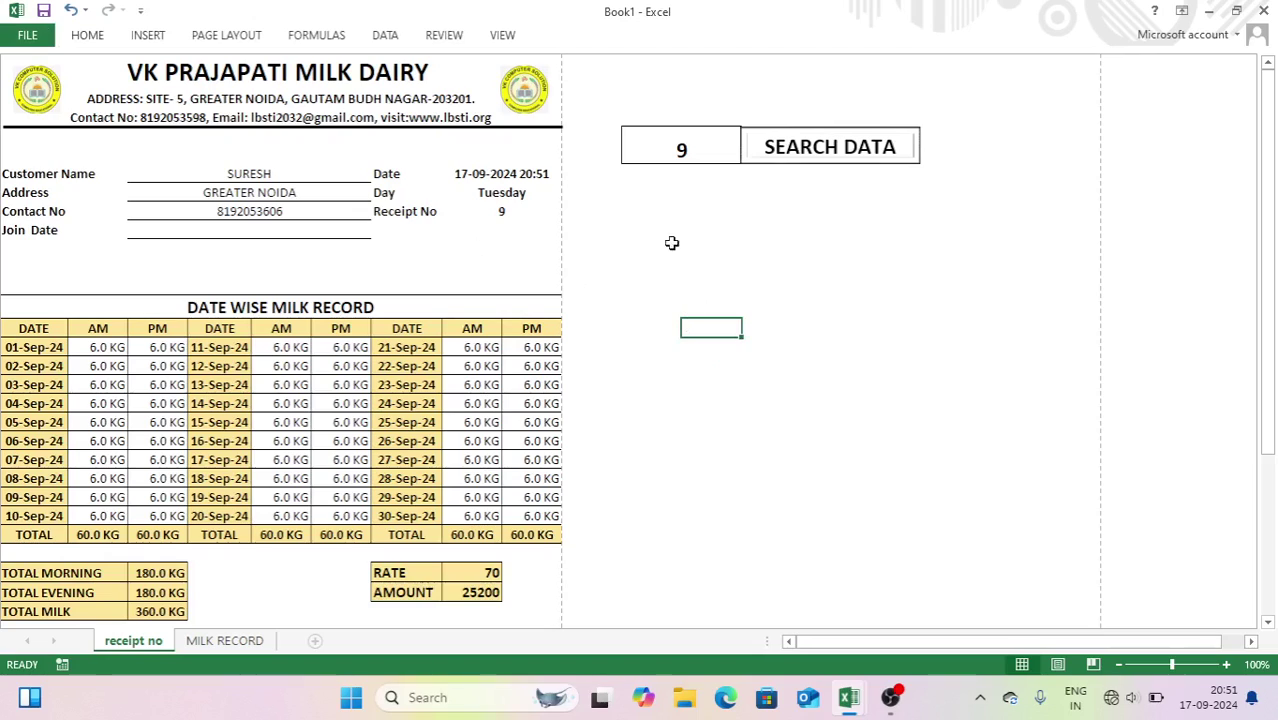
- On the MILK RECORD sheet, turn on header filters for the table
left_click(241, 648)
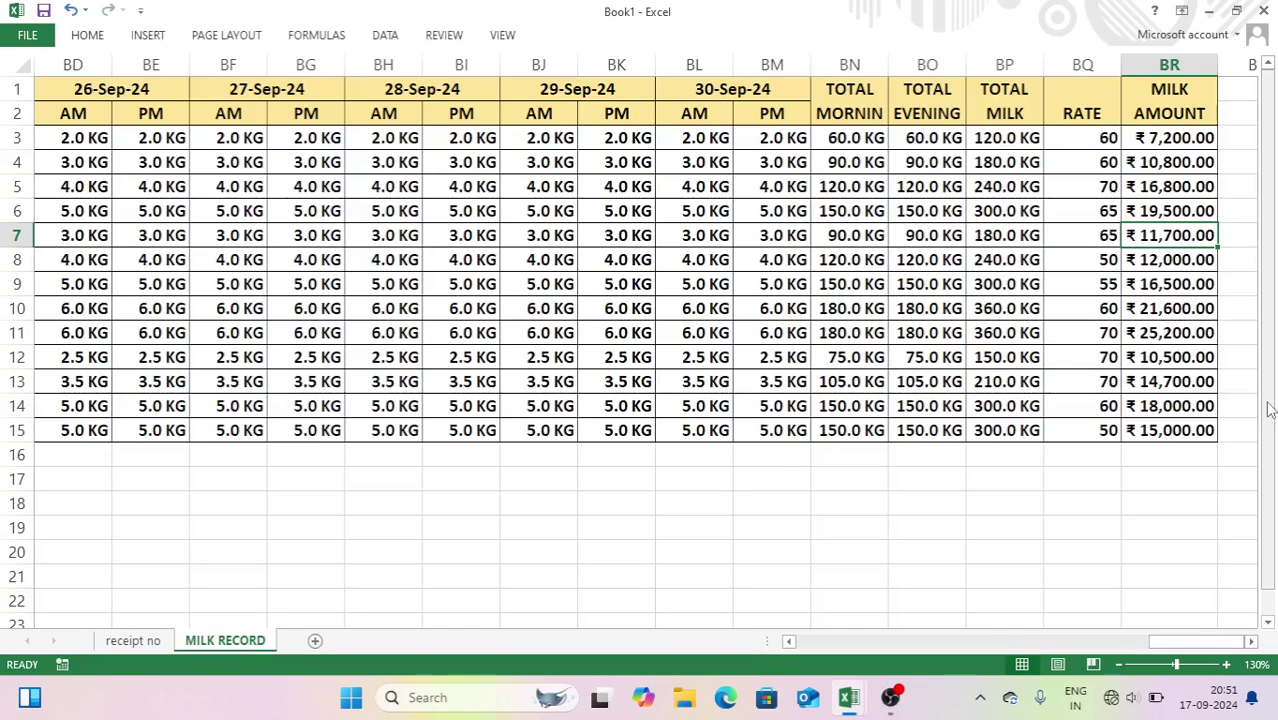
left_click_drag(1190, 641, 830, 641)
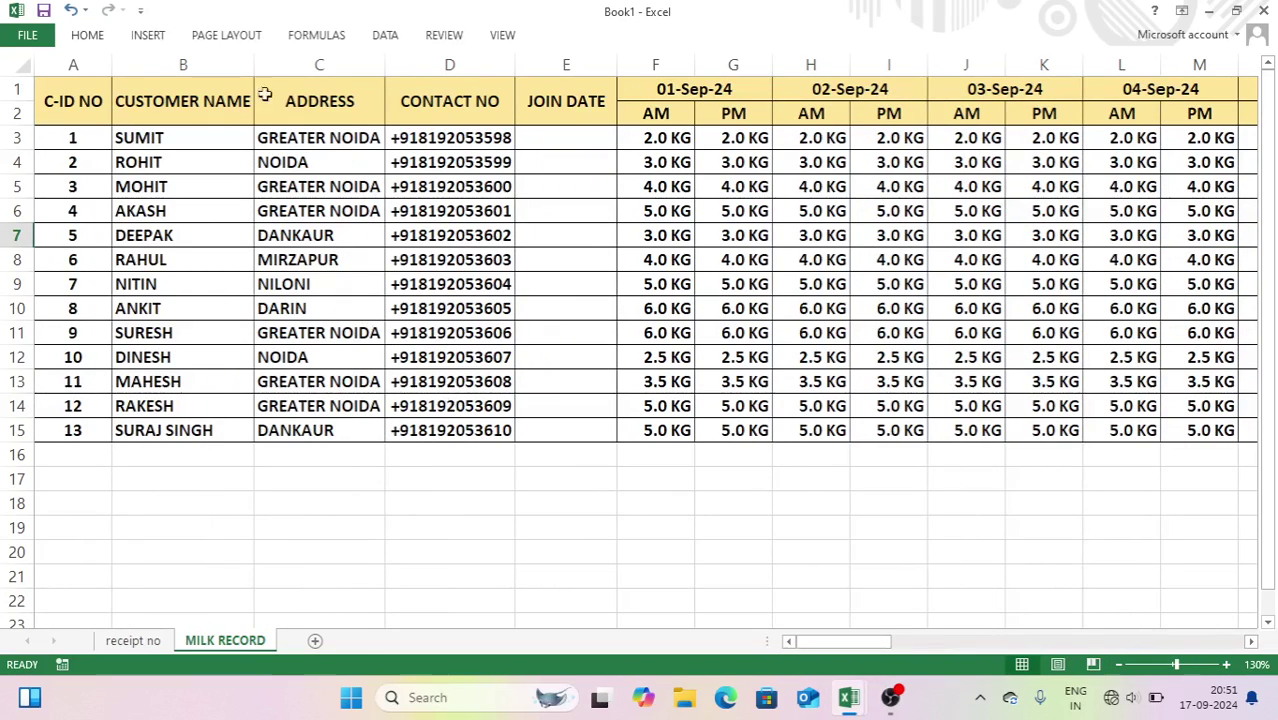
left_click(78, 104)
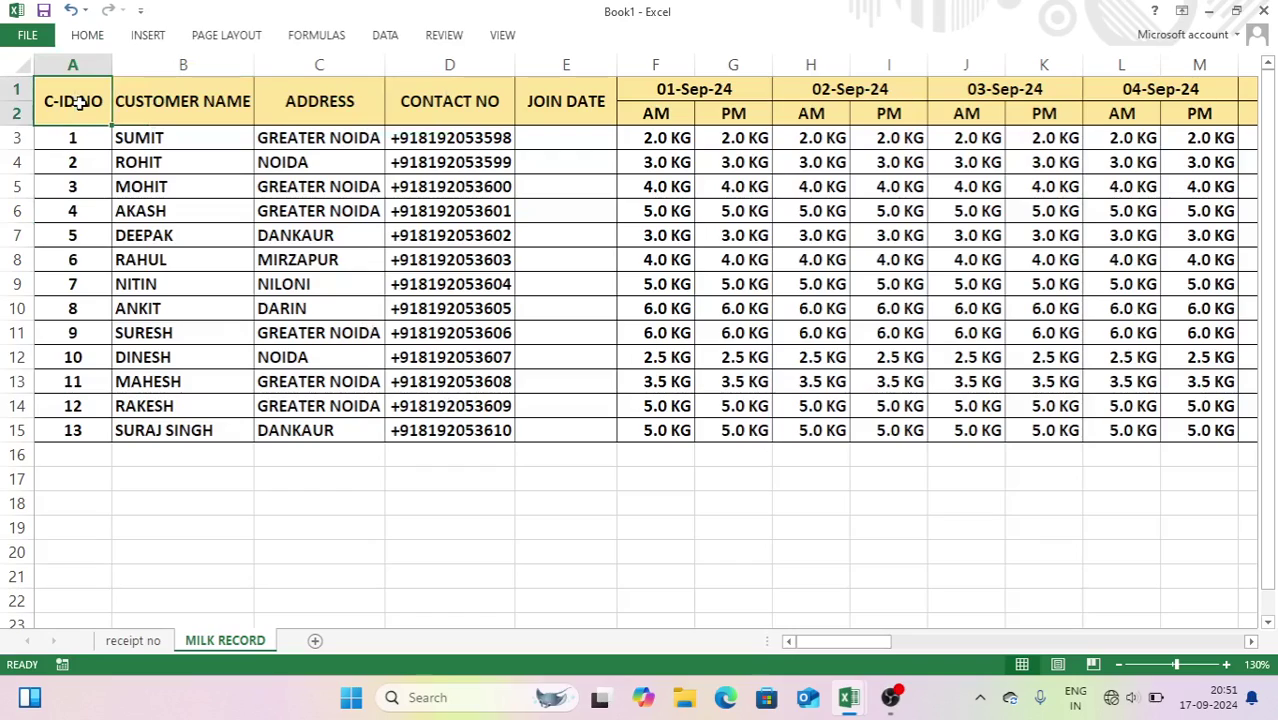
key("ctrl+shift+l")
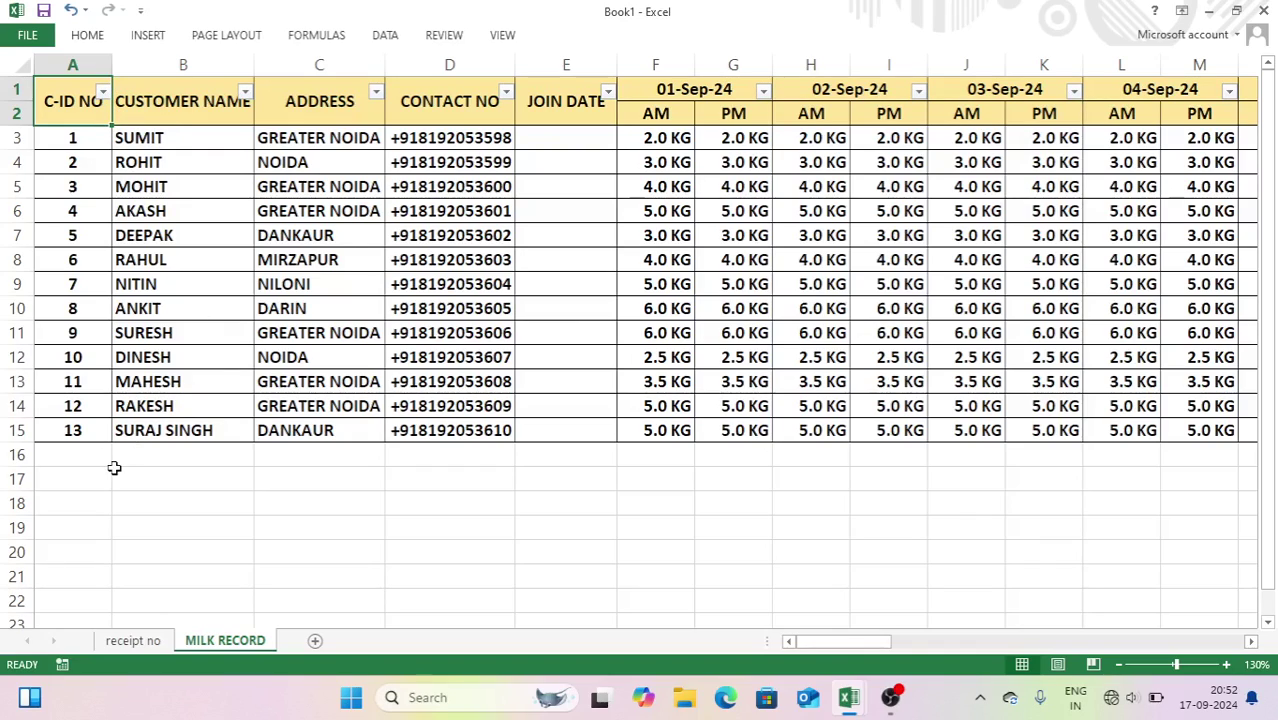
- Filter C-ID NO to customer 5, then clear the filter so all 13 rows show
left_click(105, 91)
left_click(102, 252)
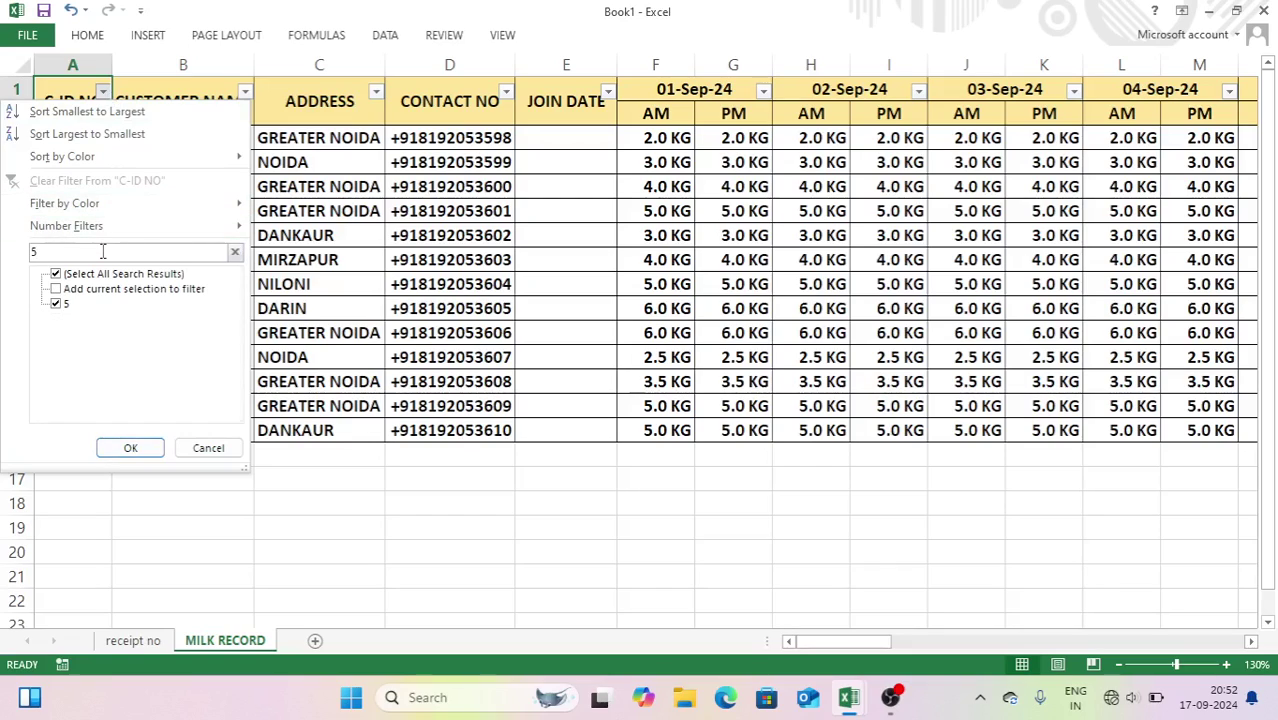
left_click(130, 448)
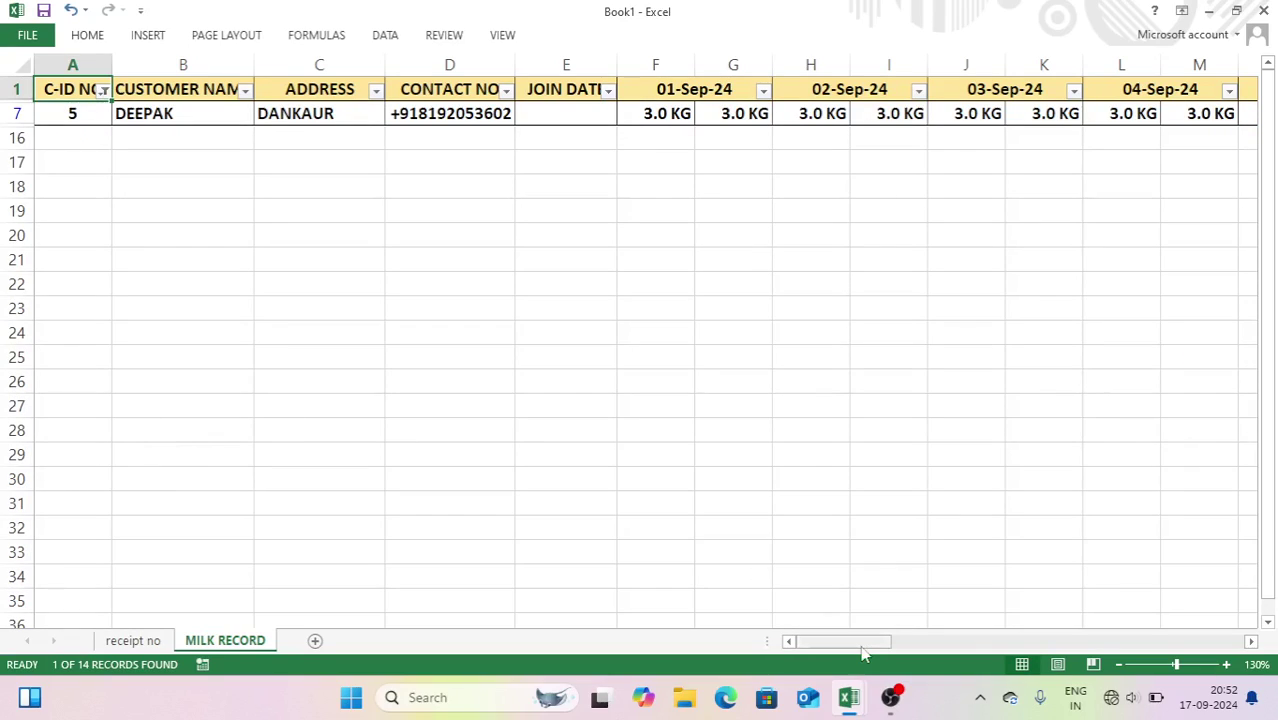
left_click_drag(847, 643, 1121, 648)
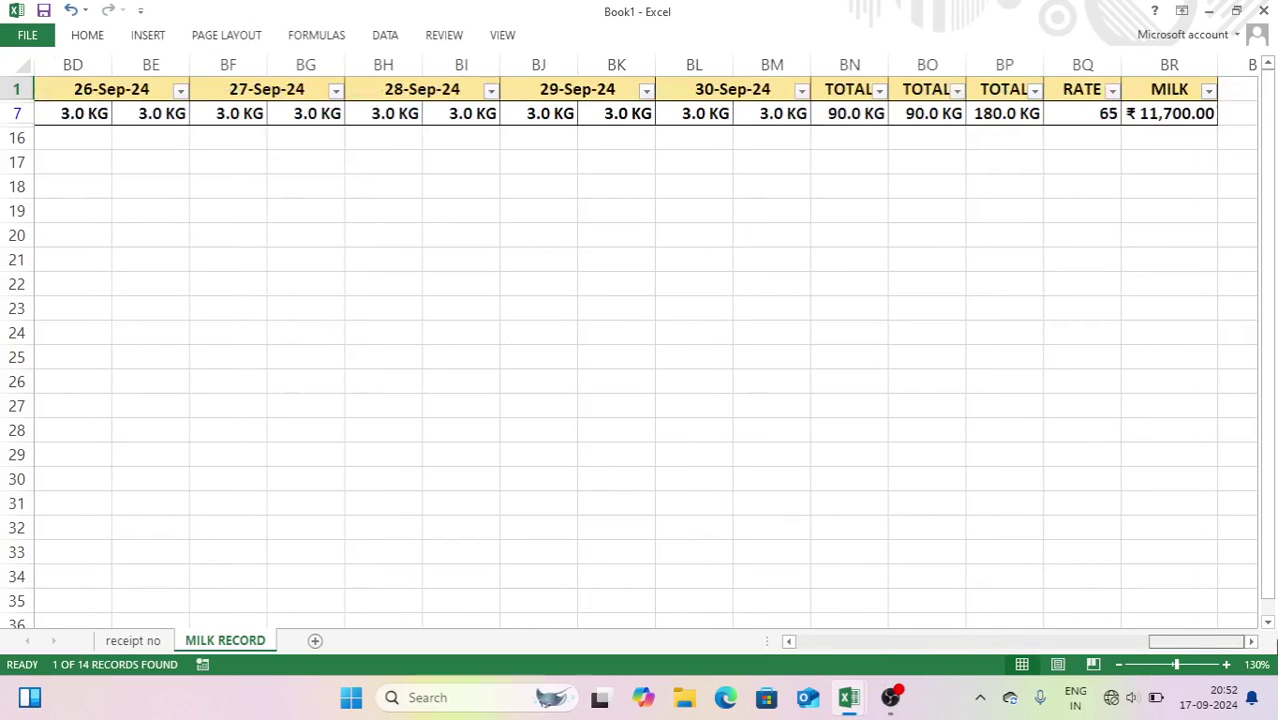
left_click_drag(1225, 645, 602, 645)
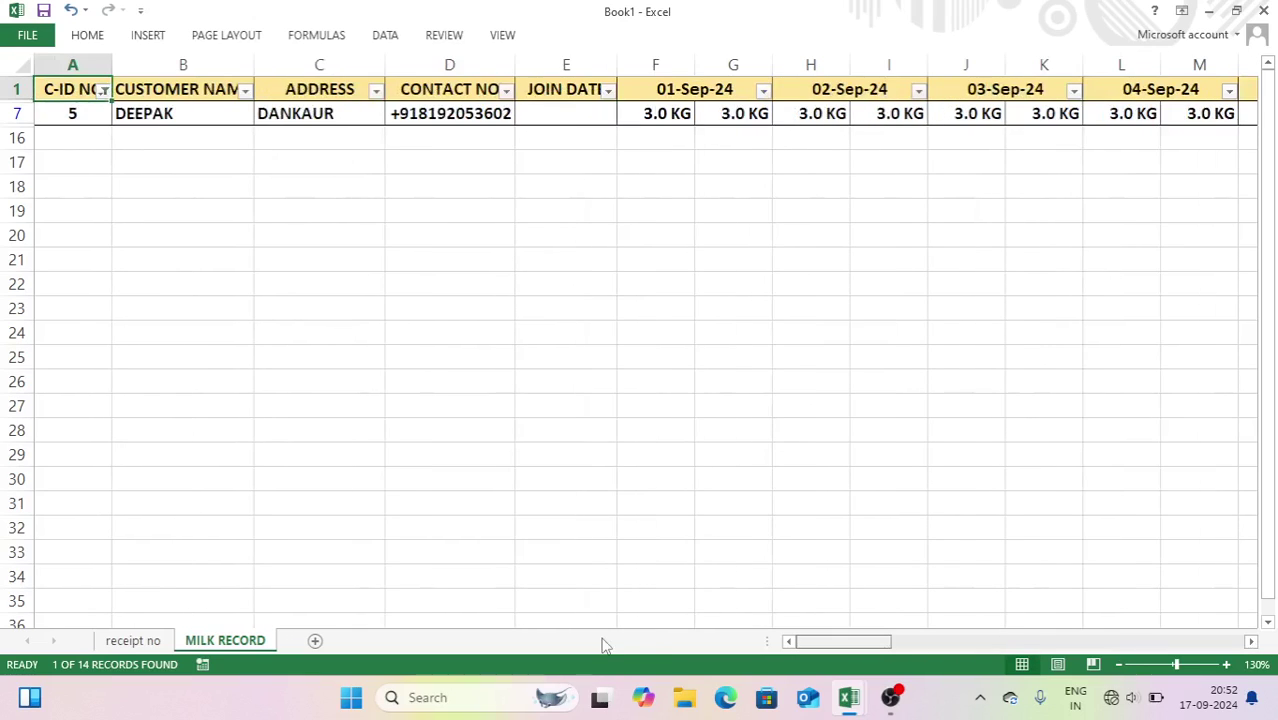
left_click(103, 91)
left_click(103, 180)
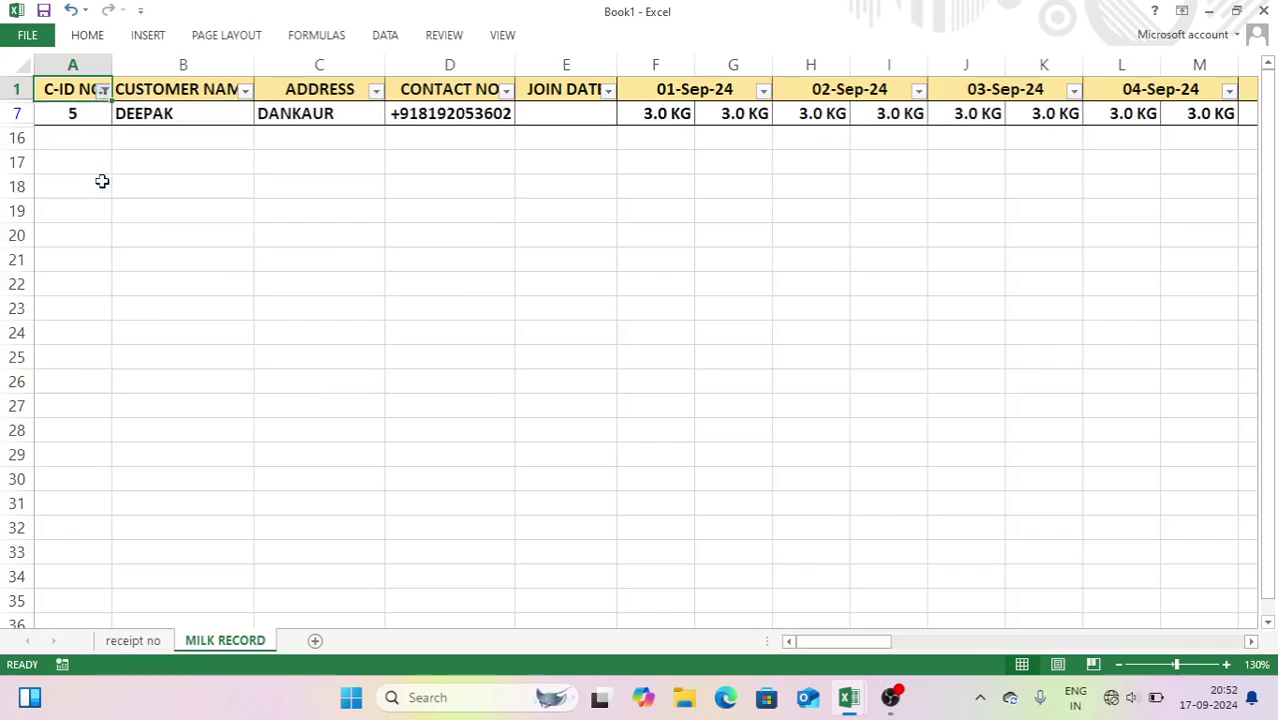
- Filter the CUSTOMER NAME column to the name found by searching 'R'
left_click(245, 92)
left_click(86, 253)
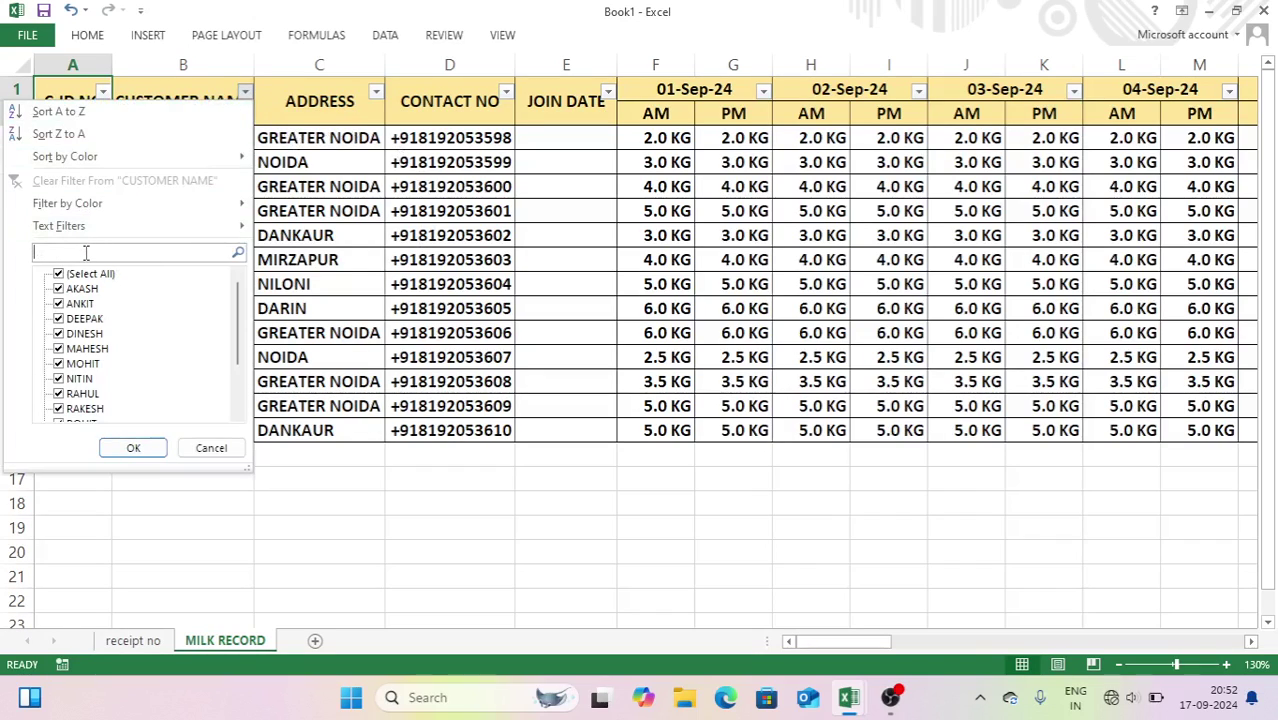
type("ROHIT")
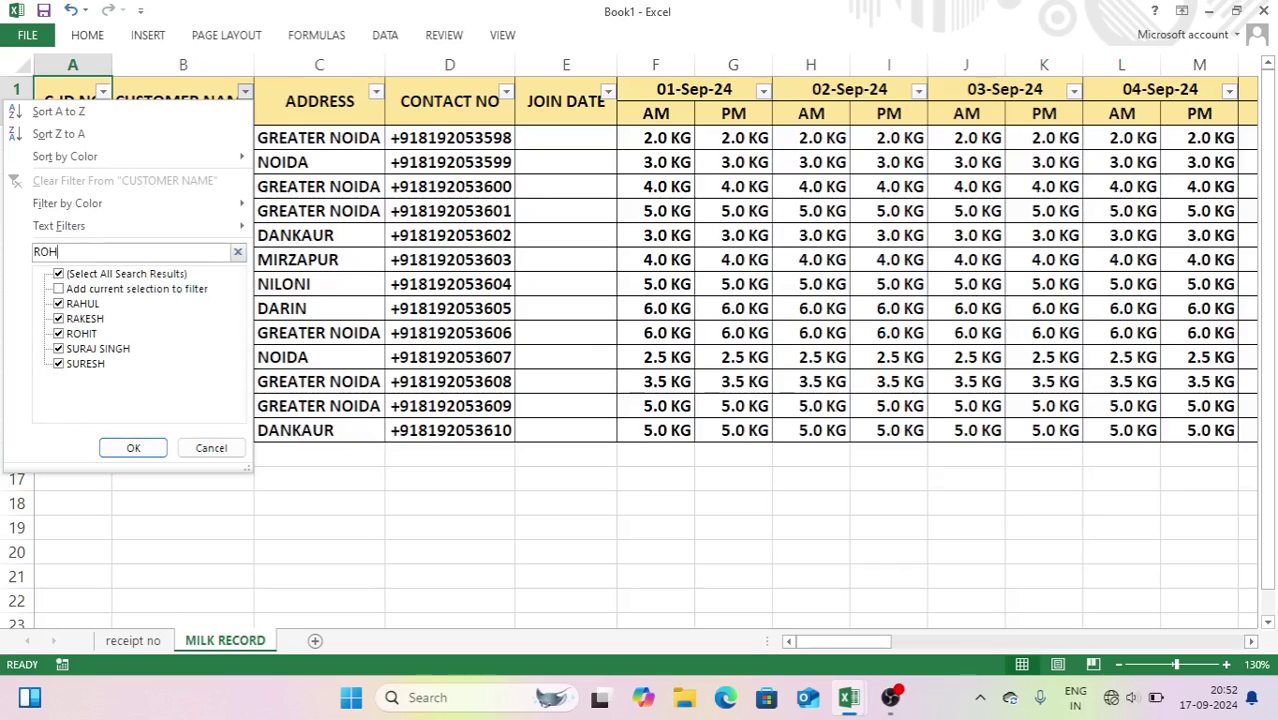
left_click(140, 447)
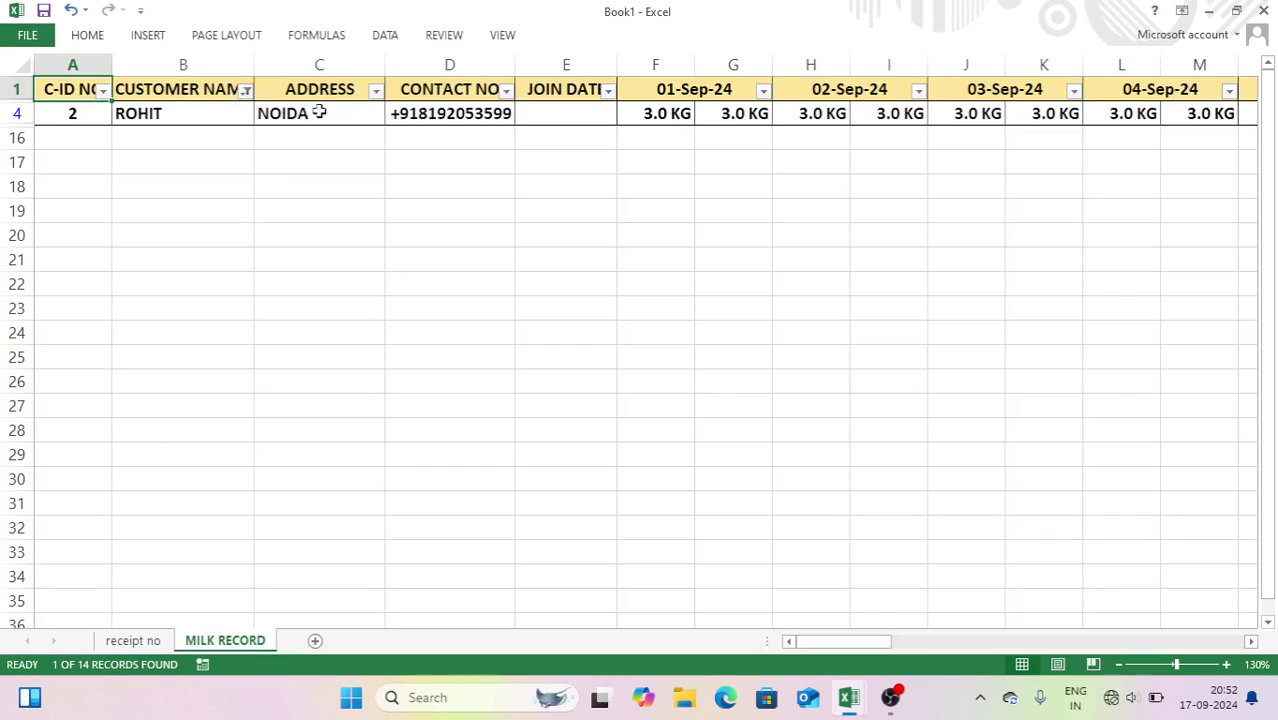
- Clear the CUSTOMER NAME filter and return to the receipt sheet's Receipt No cell
left_click(245, 91)
left_click(190, 181)
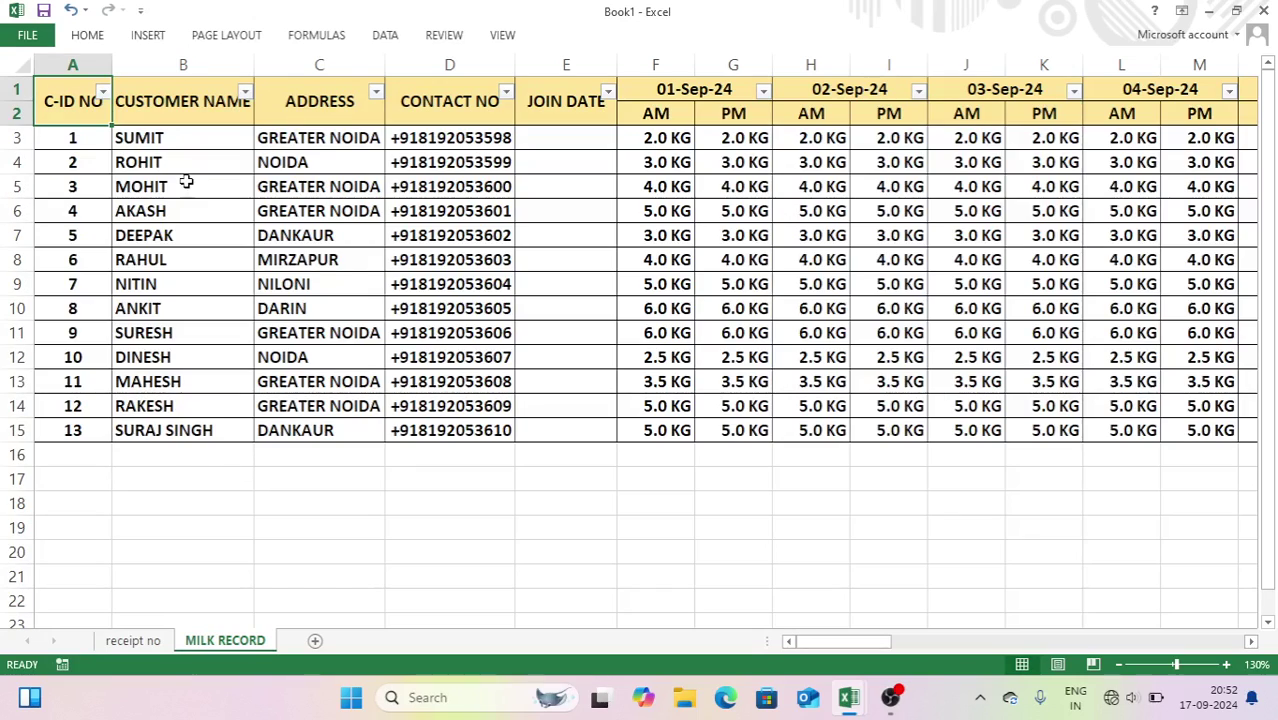
left_click(158, 643)
left_click(670, 136)
- Search receipt 2 to show its 3.0 KG record, rate 60 and amount 10800, then preview the print
type("2")
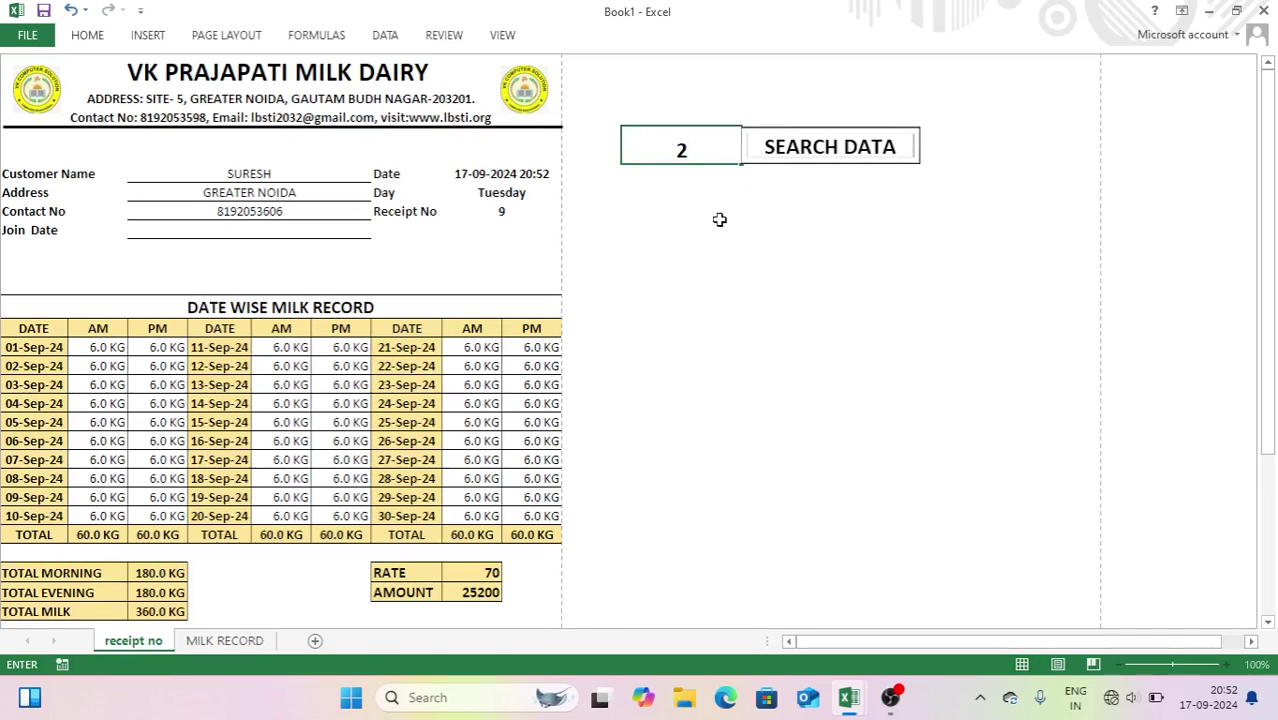
left_click(806, 146)
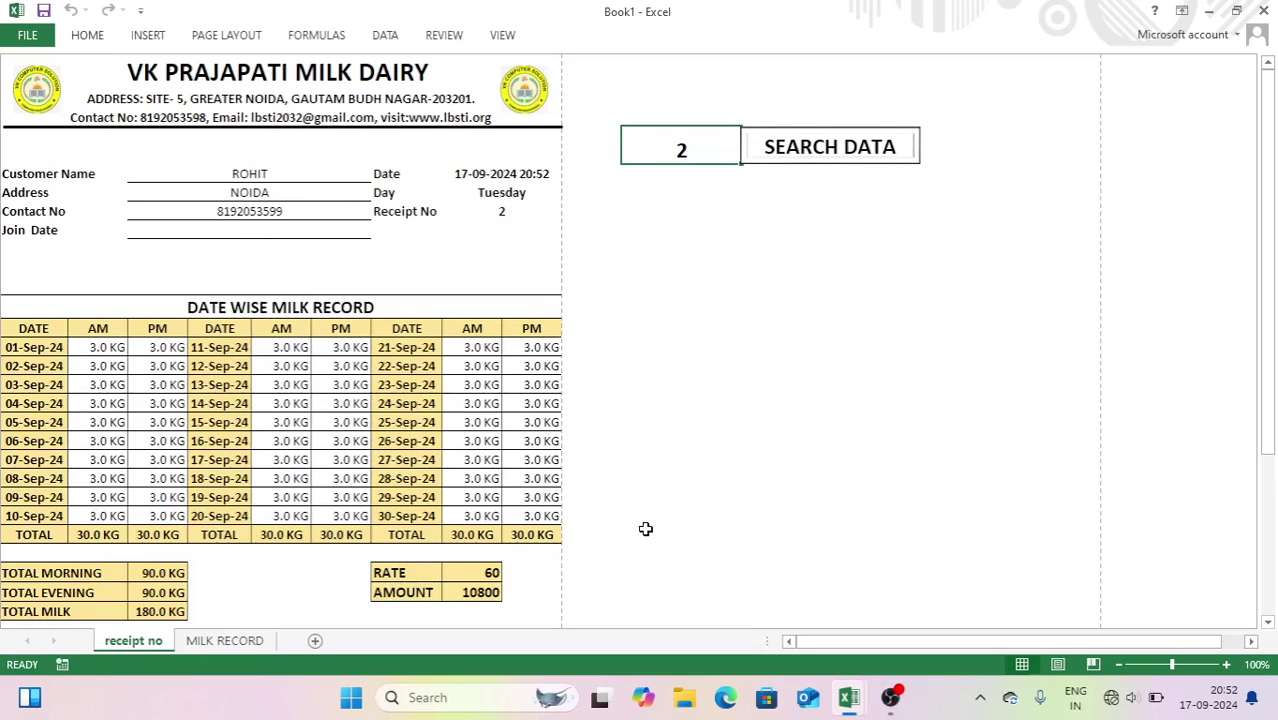
key("ctrl+p")
key("Escape")
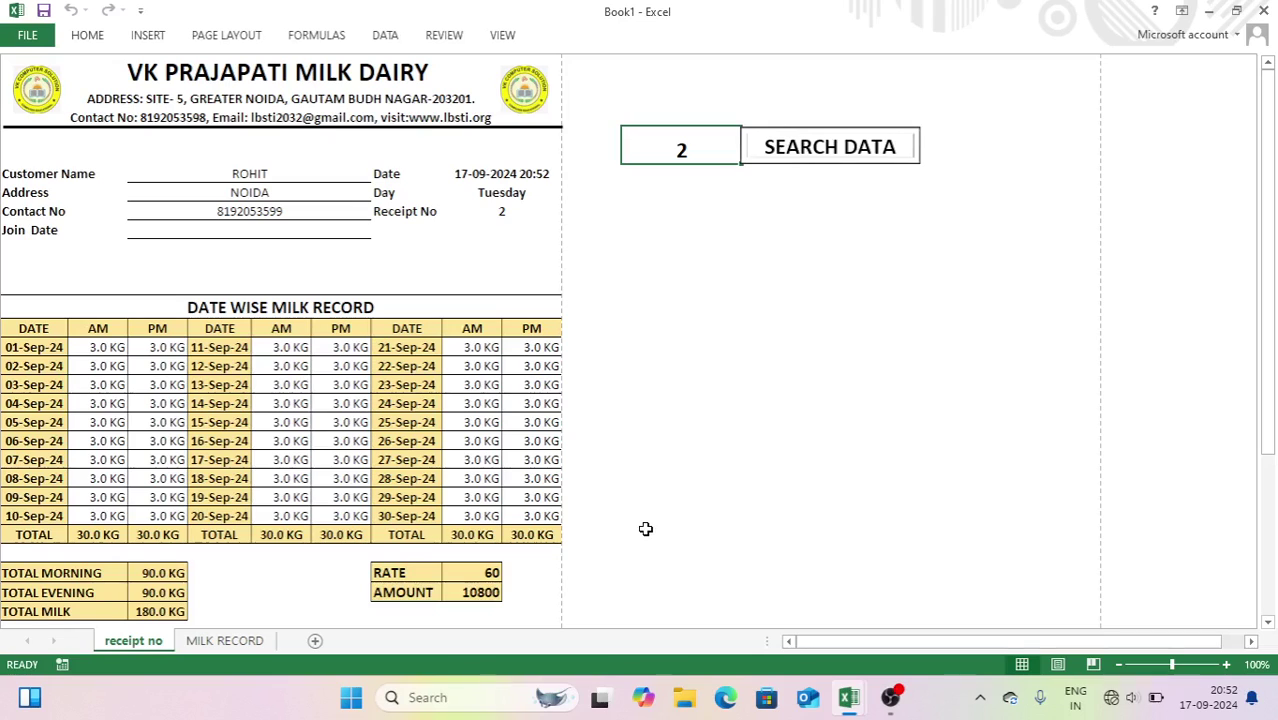